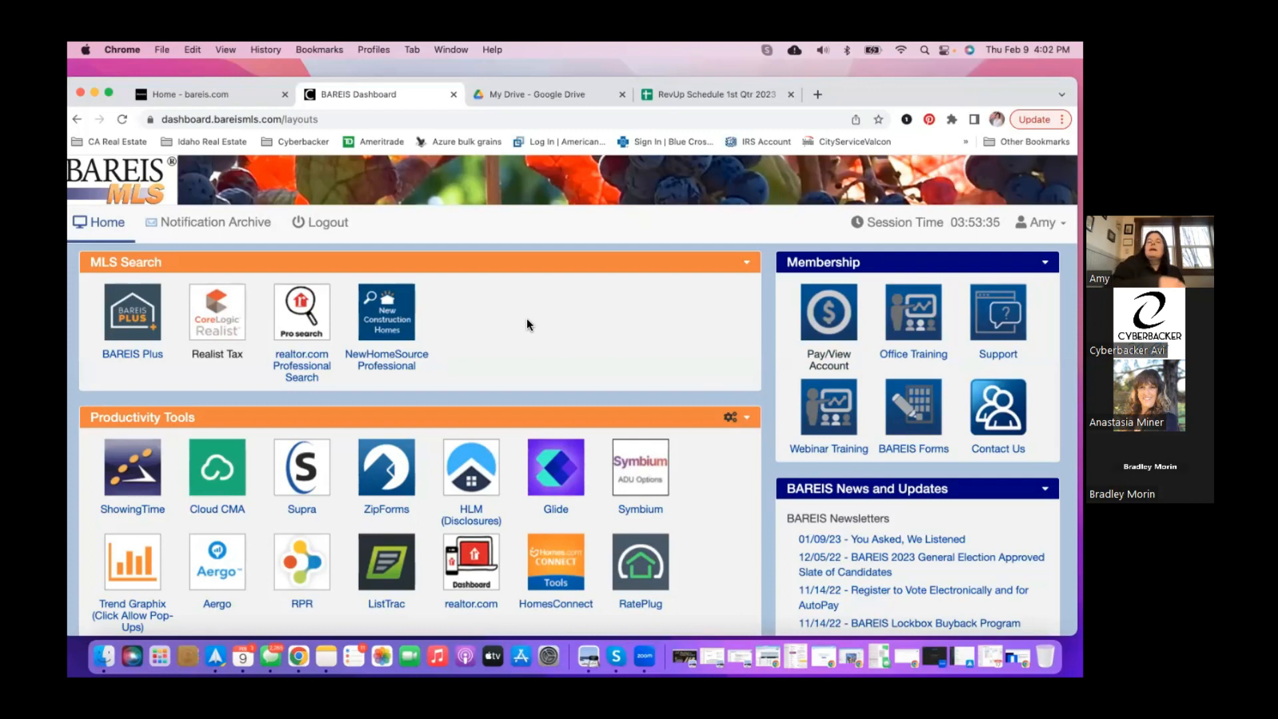
# - Launch BAREIS Plus from the dashboard's MLS Search panel
pyautogui.moveTo(834, 87)
pyautogui.mouseDown()
pyautogui.moveTo(843, 69)
pyautogui.moveTo(841, 81)
pyautogui.mouseUp()
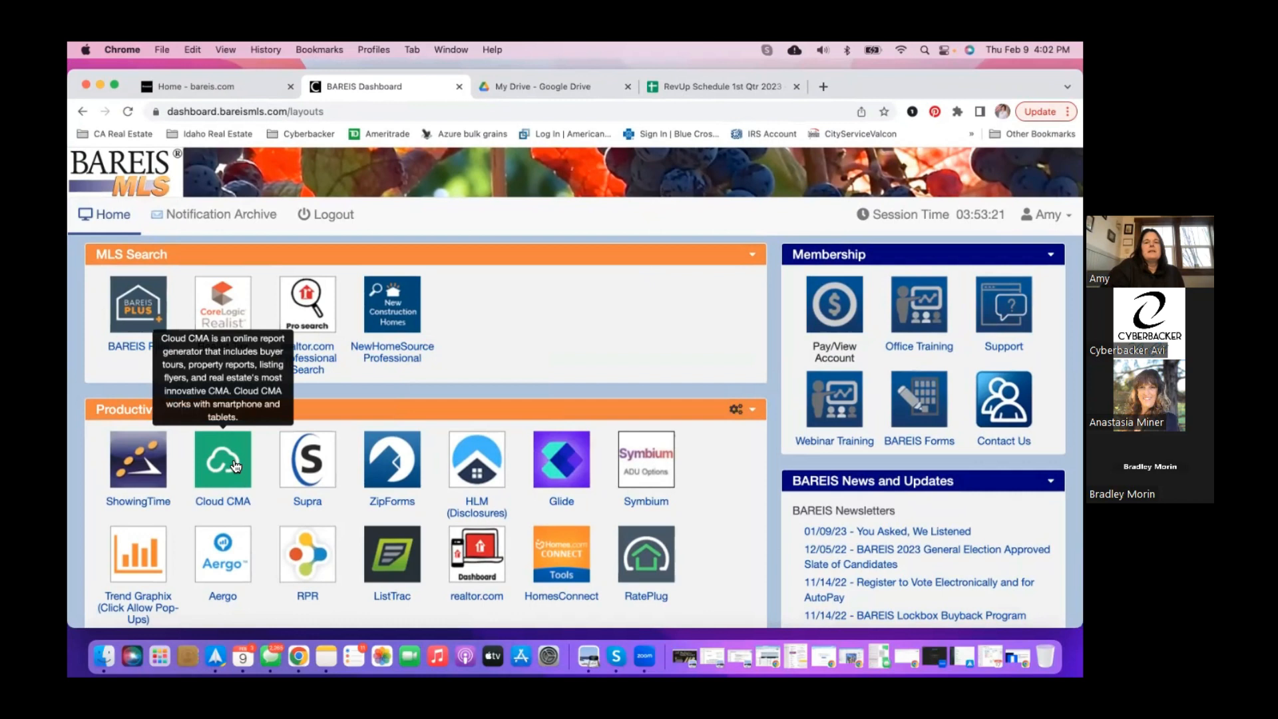
pyautogui.click(143, 319)
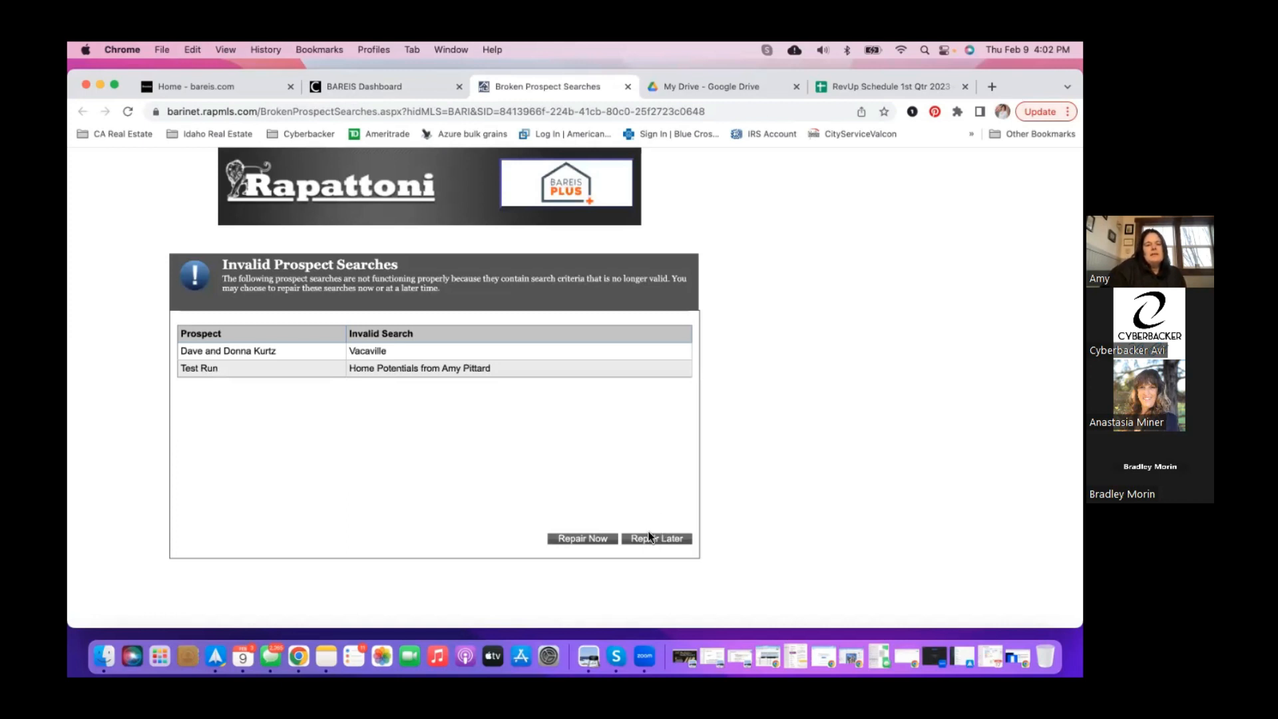
# - Defer repairing the two invalid prospect searches and bring up the Searches menu
pyautogui.click(650, 543)
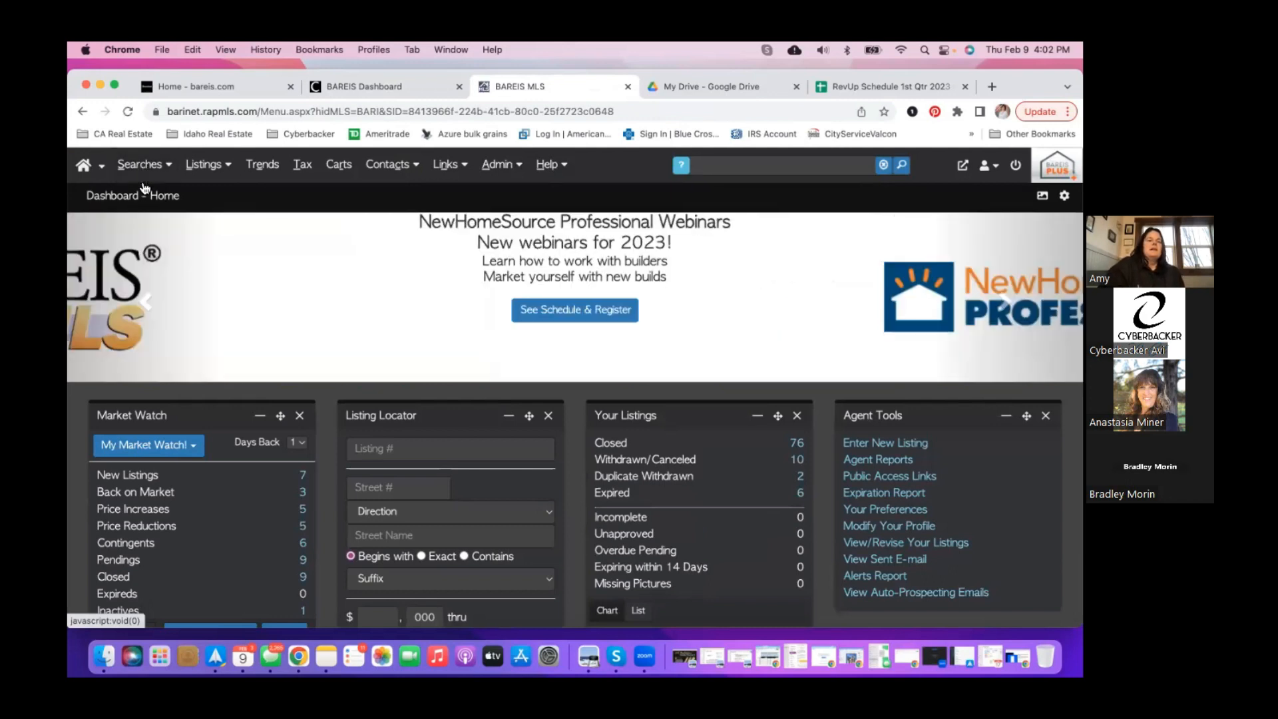
pyautogui.click(141, 166)
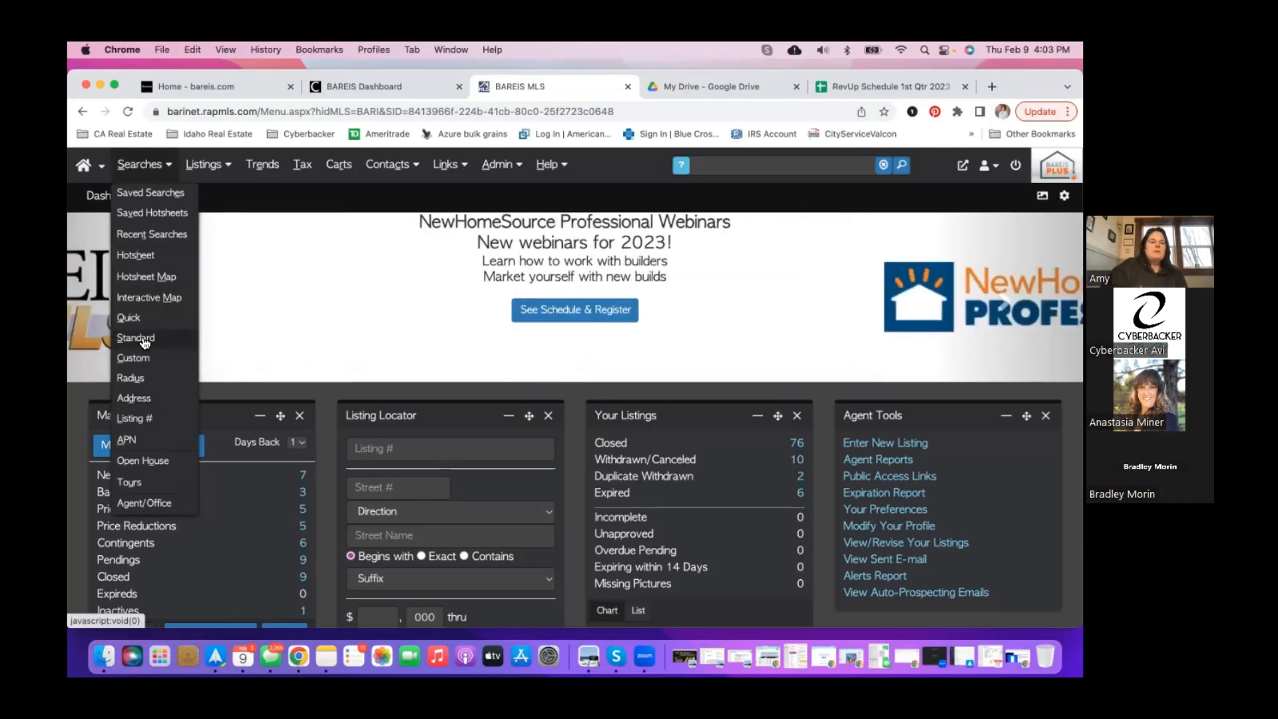
# - Start an Interactive Map search showing 51 listings around Vacaville
pyautogui.click(150, 298)
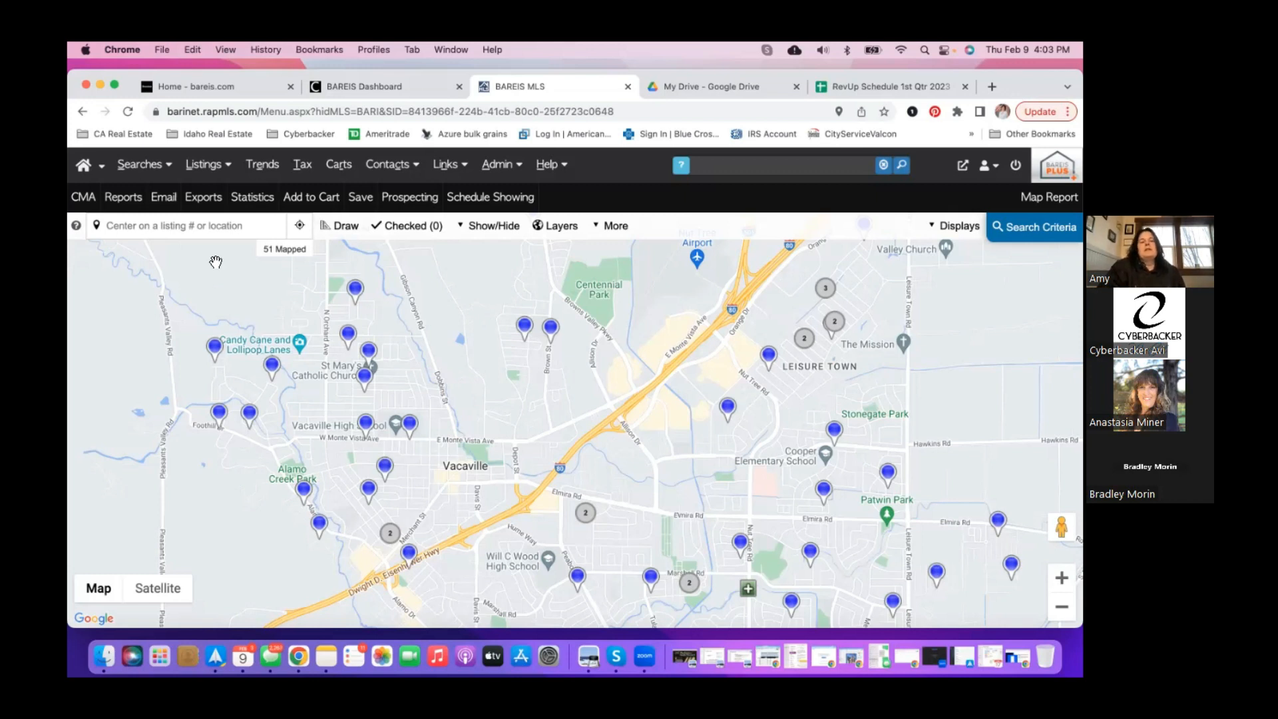
pyautogui.click(130, 227)
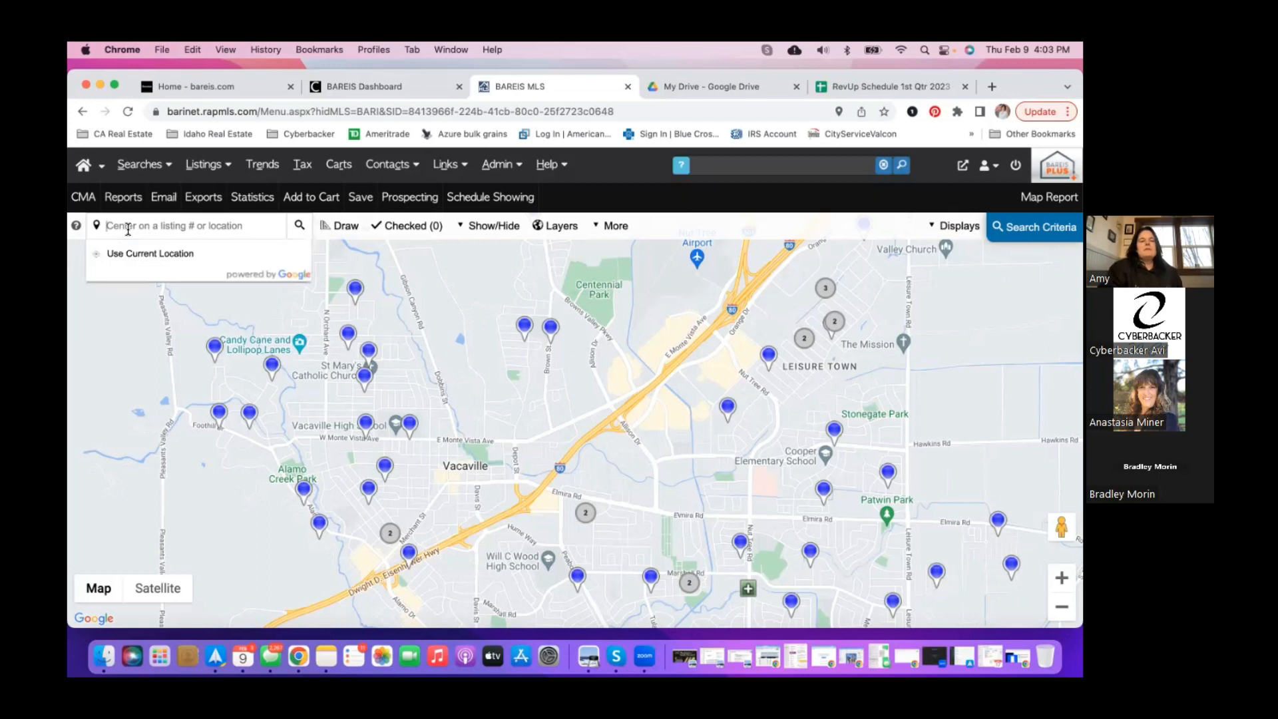
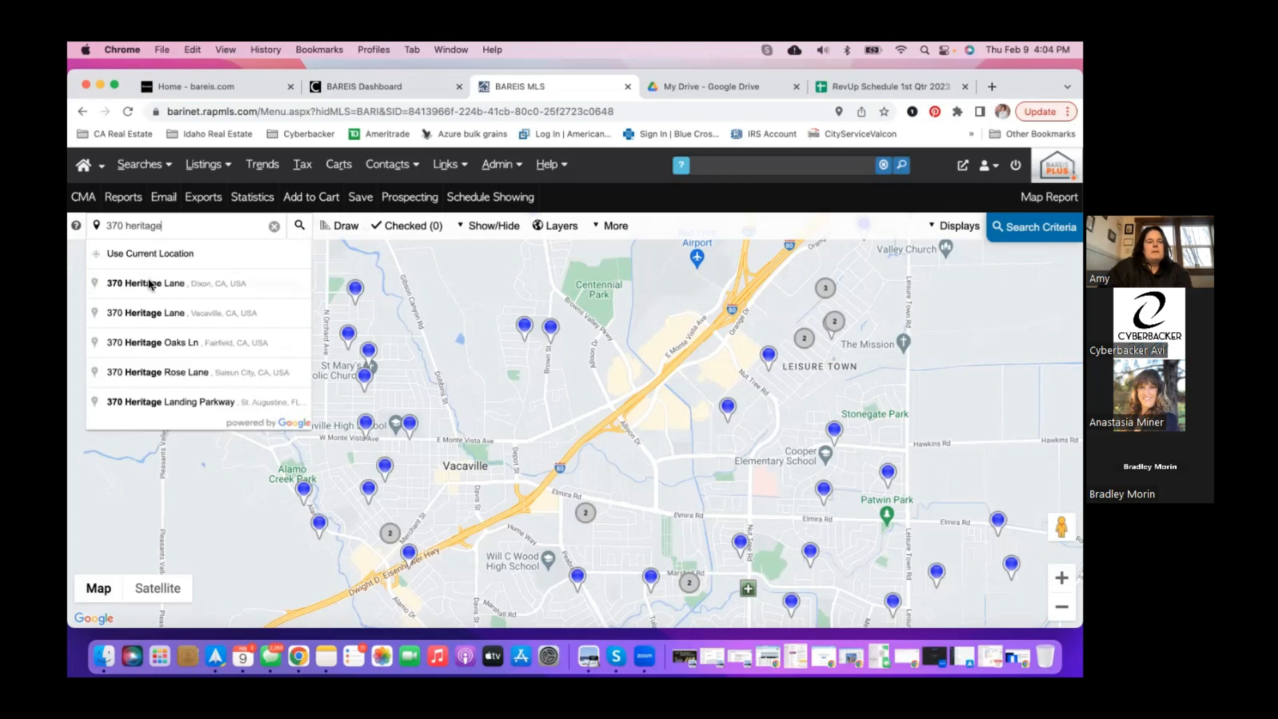
pyautogui.click(150, 285)
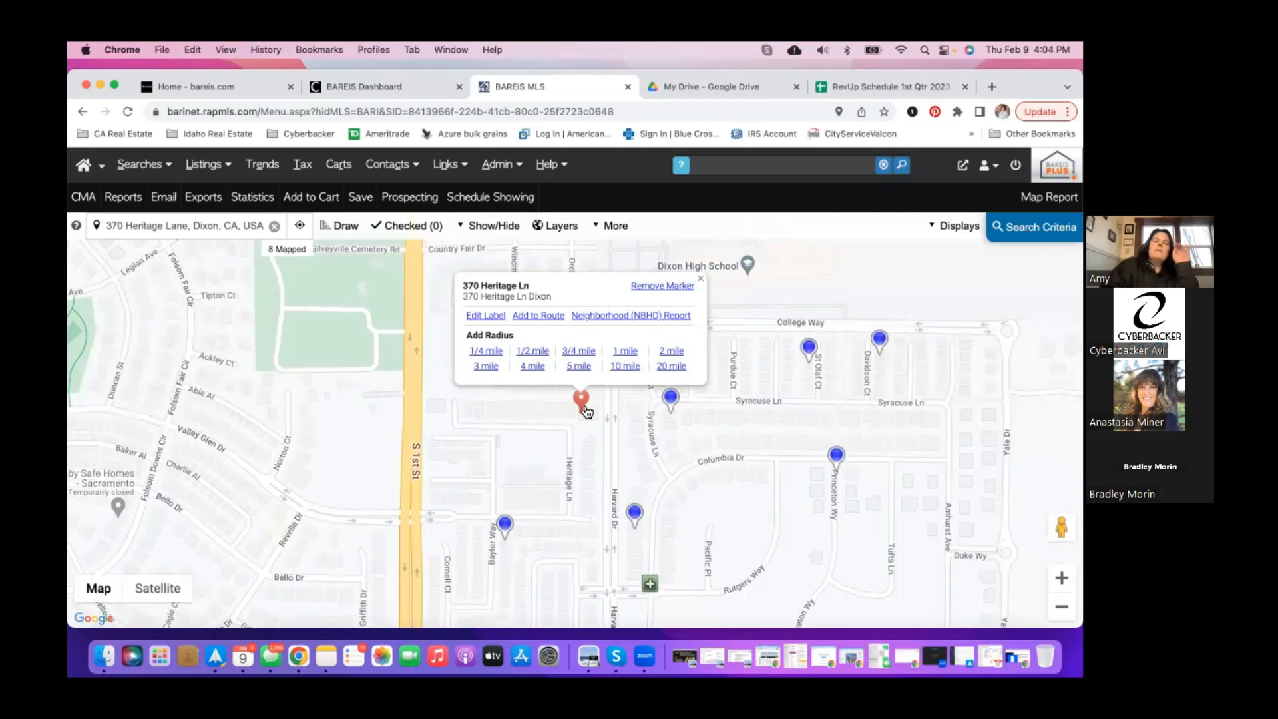
pyautogui.click(701, 280)
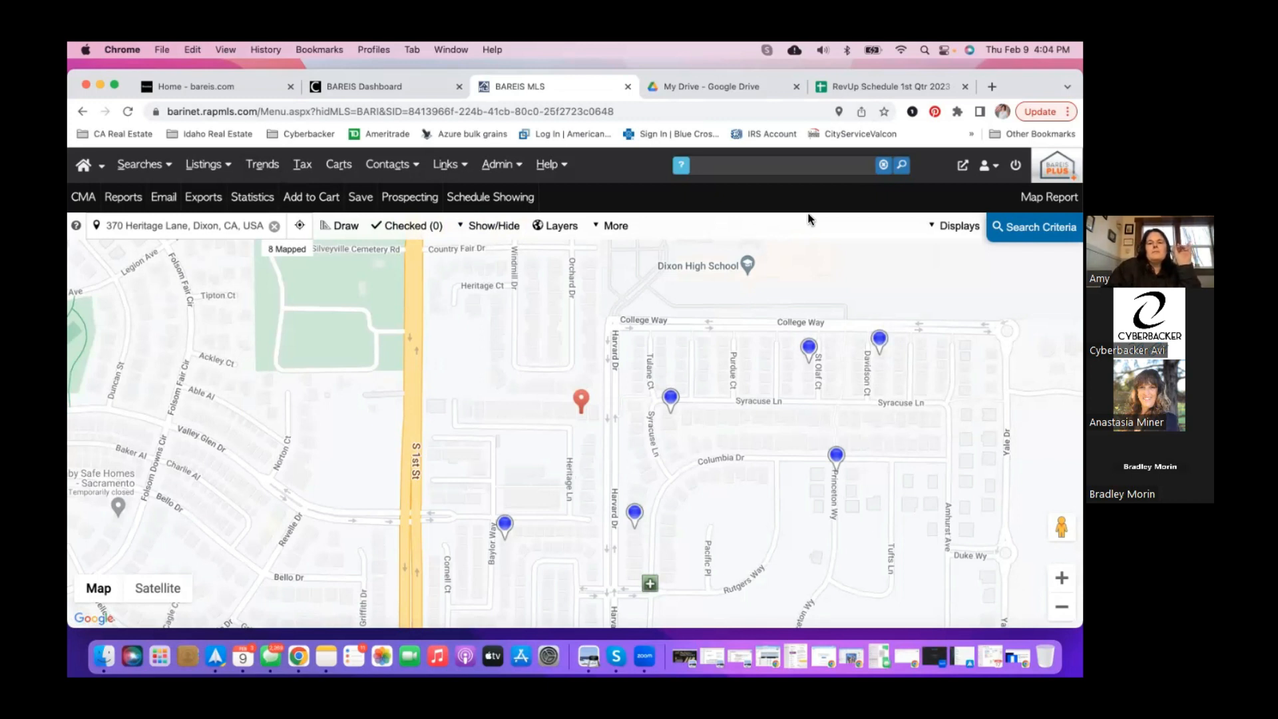
pyautogui.click(795, 87)
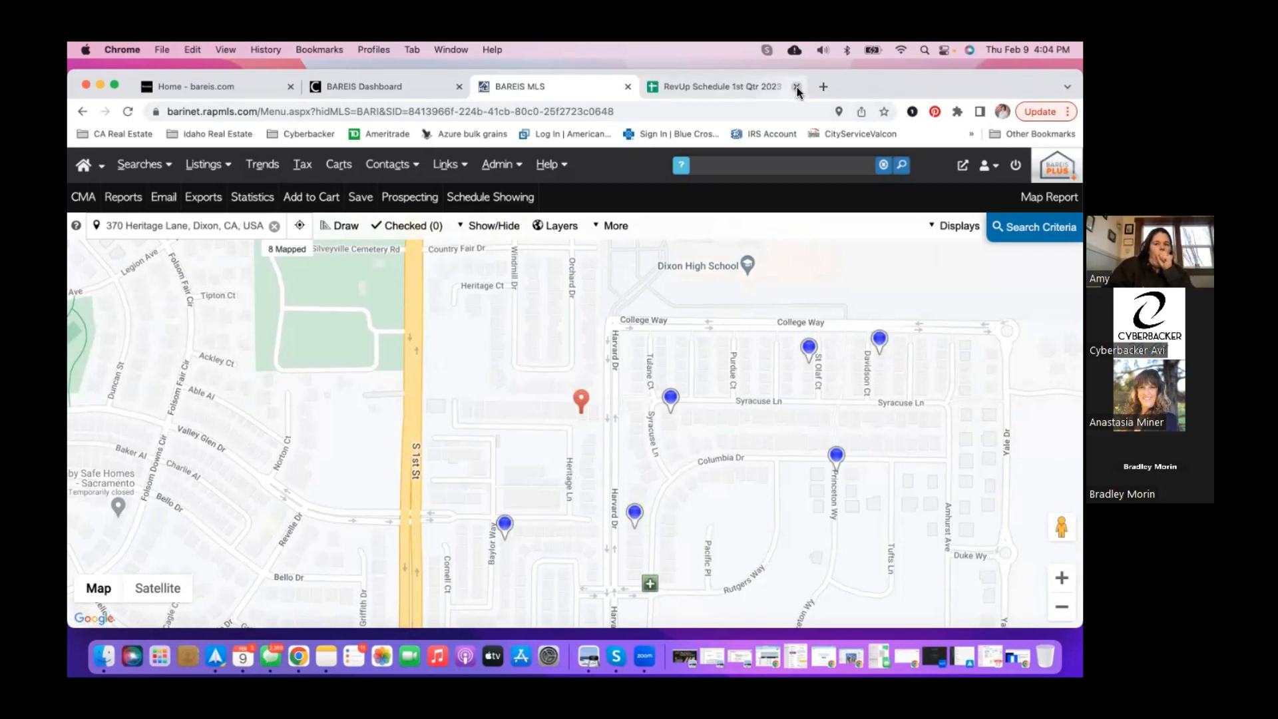
pyautogui.click(796, 87)
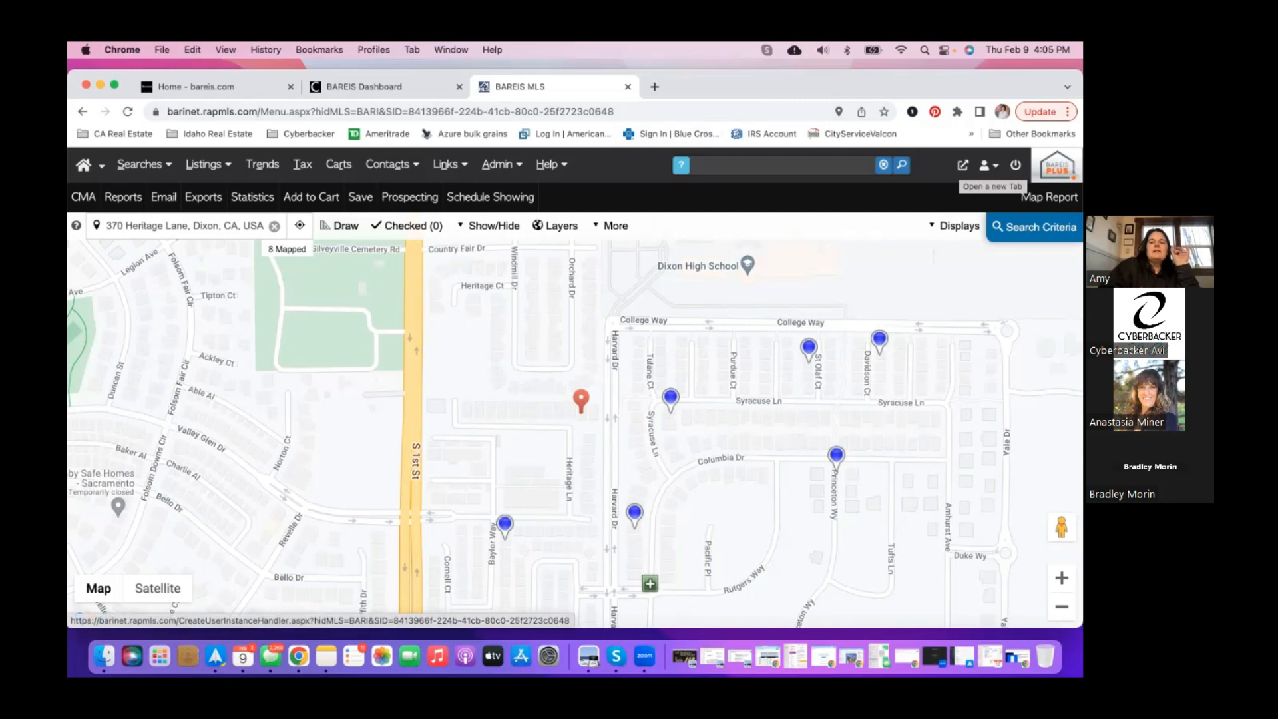
pyautogui.click(962, 165)
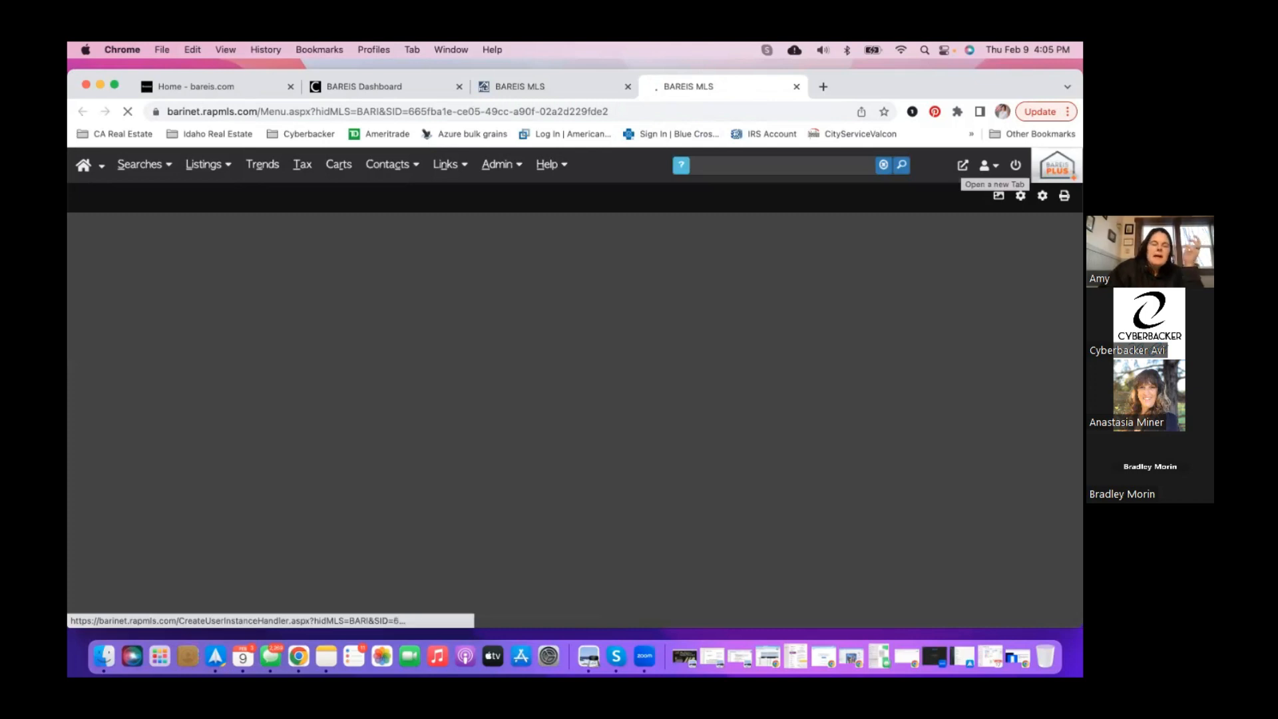
pyautogui.click(773, 168)
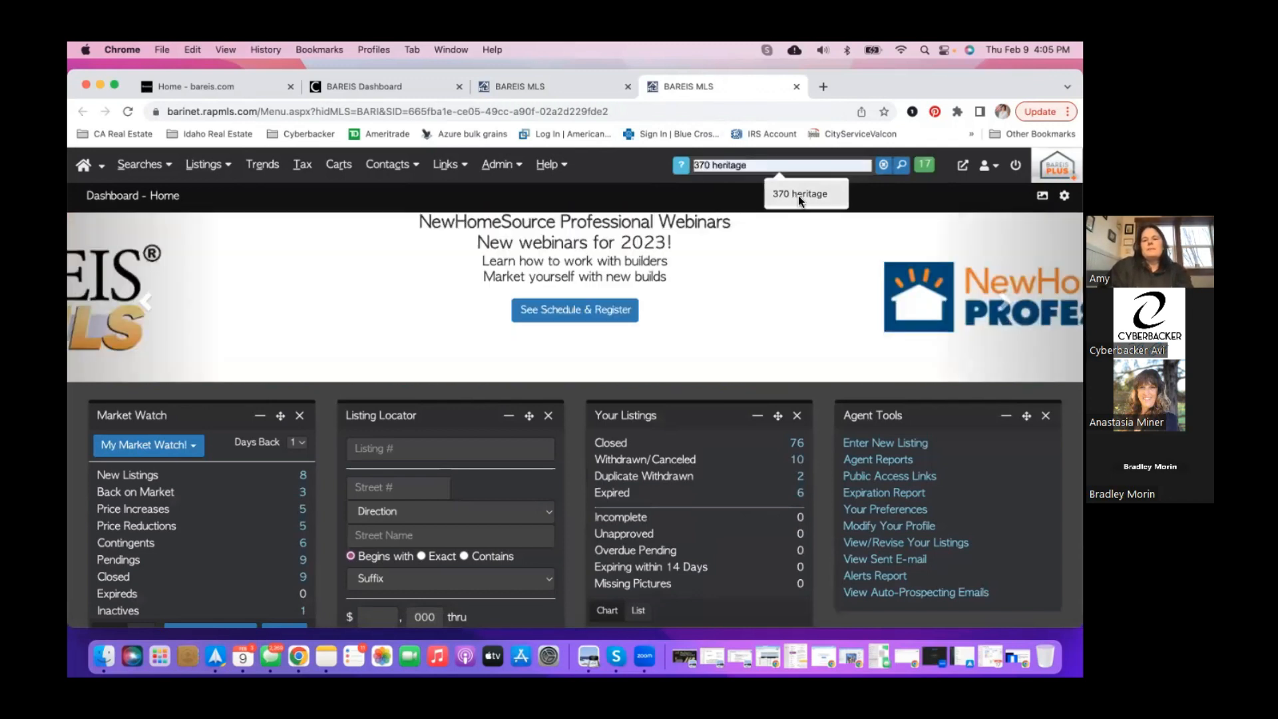
pyautogui.click(798, 195)
pyautogui.click(901, 165)
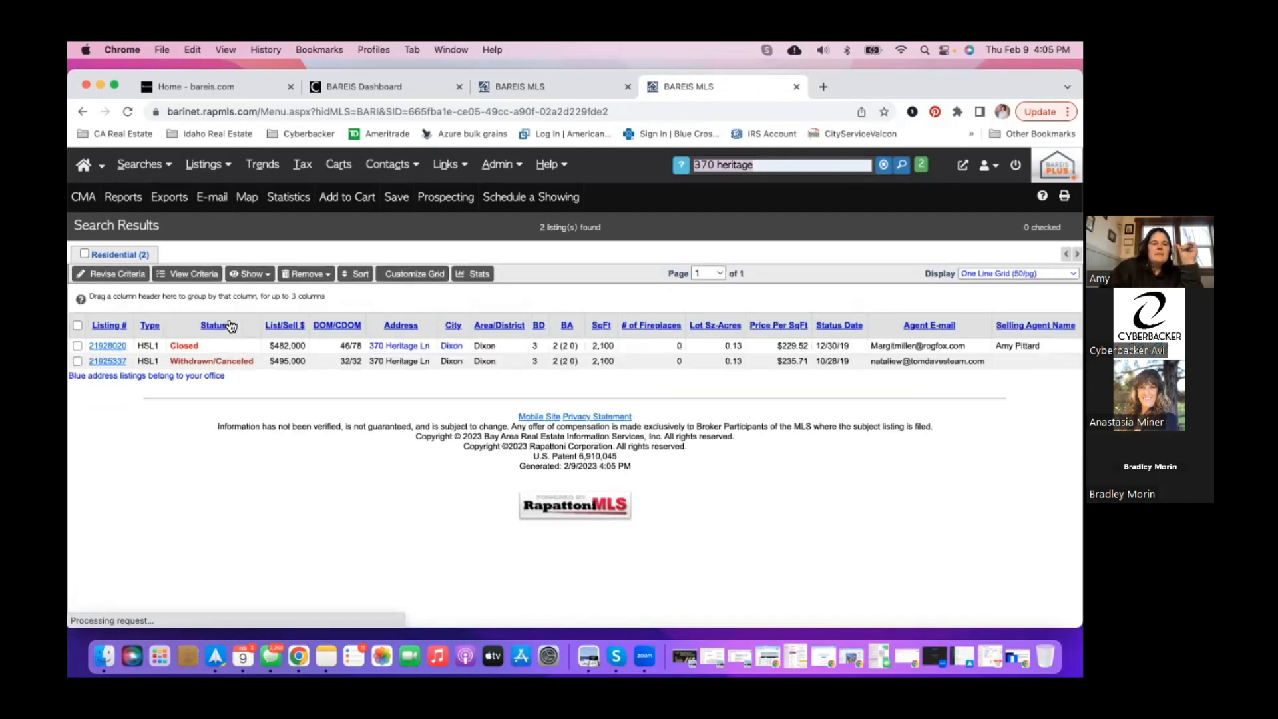
pyautogui.click(108, 346)
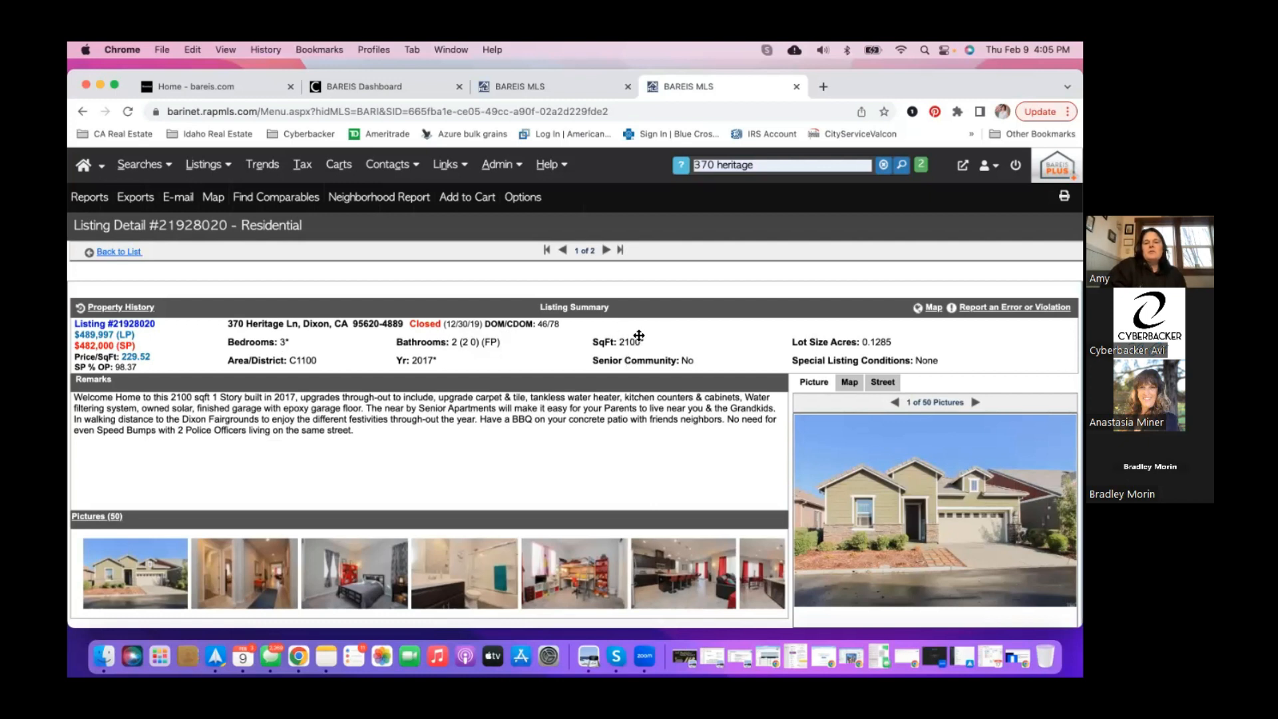
# - View the bathroom, bedroom, hallway and kitchen photos in the large viewer
pyautogui.scroll(-4, 677, 493)
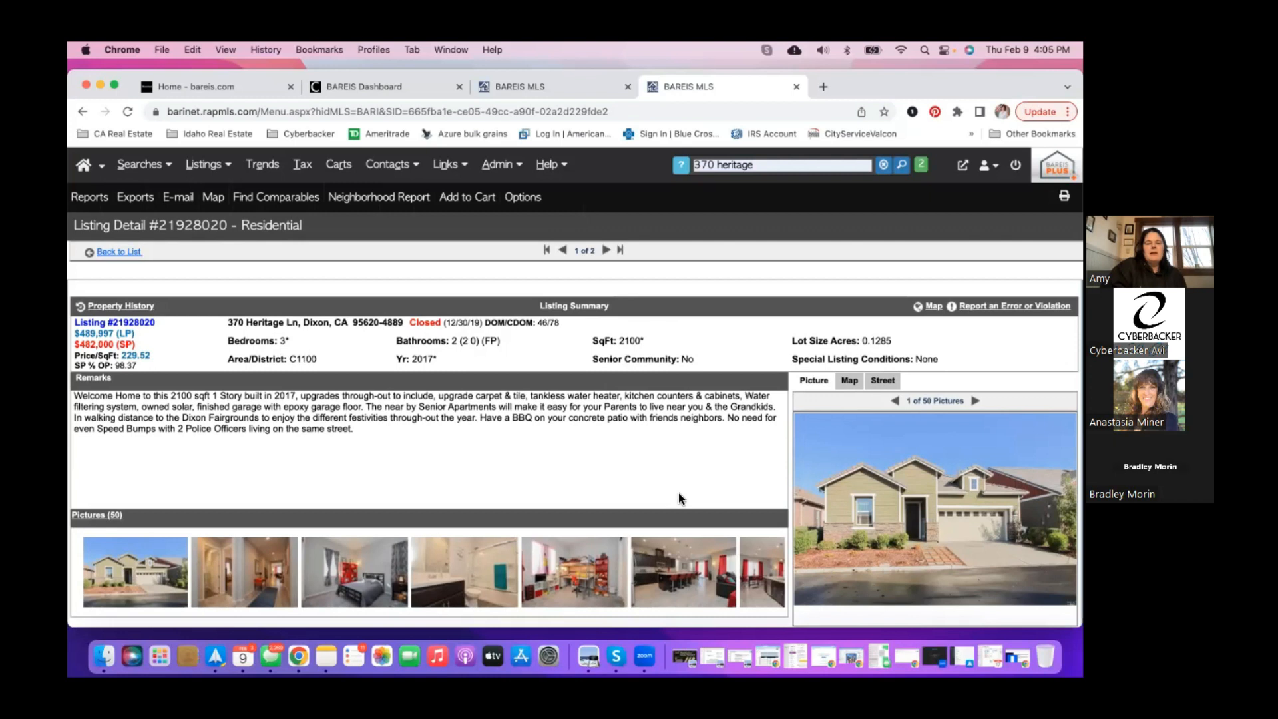
pyautogui.scroll(-1, 679, 494)
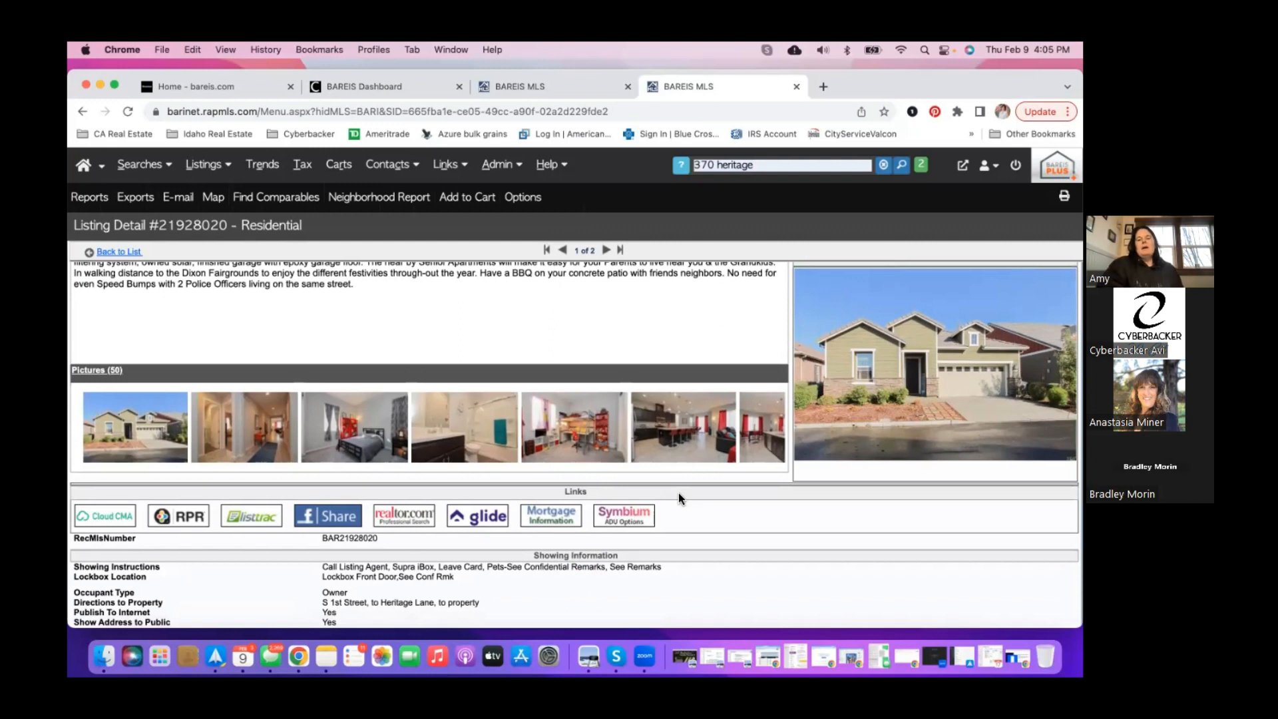
pyautogui.click(462, 448)
pyautogui.click(368, 442)
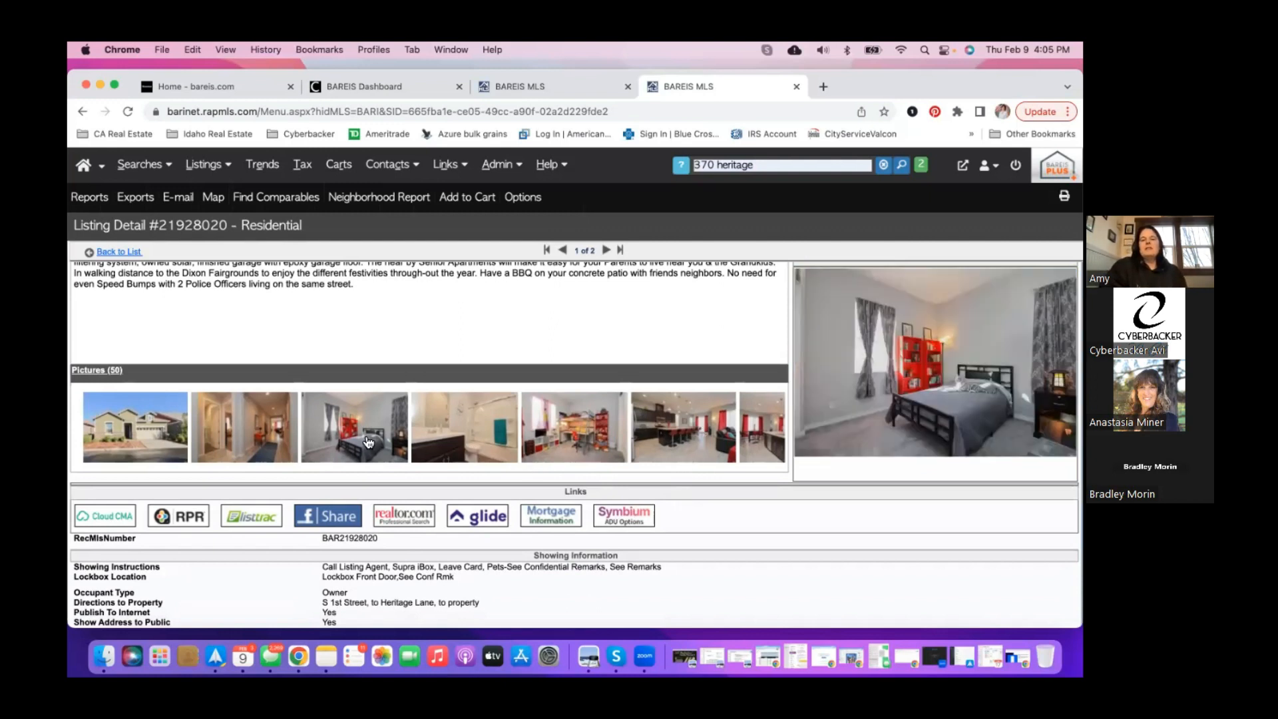
pyautogui.click(245, 437)
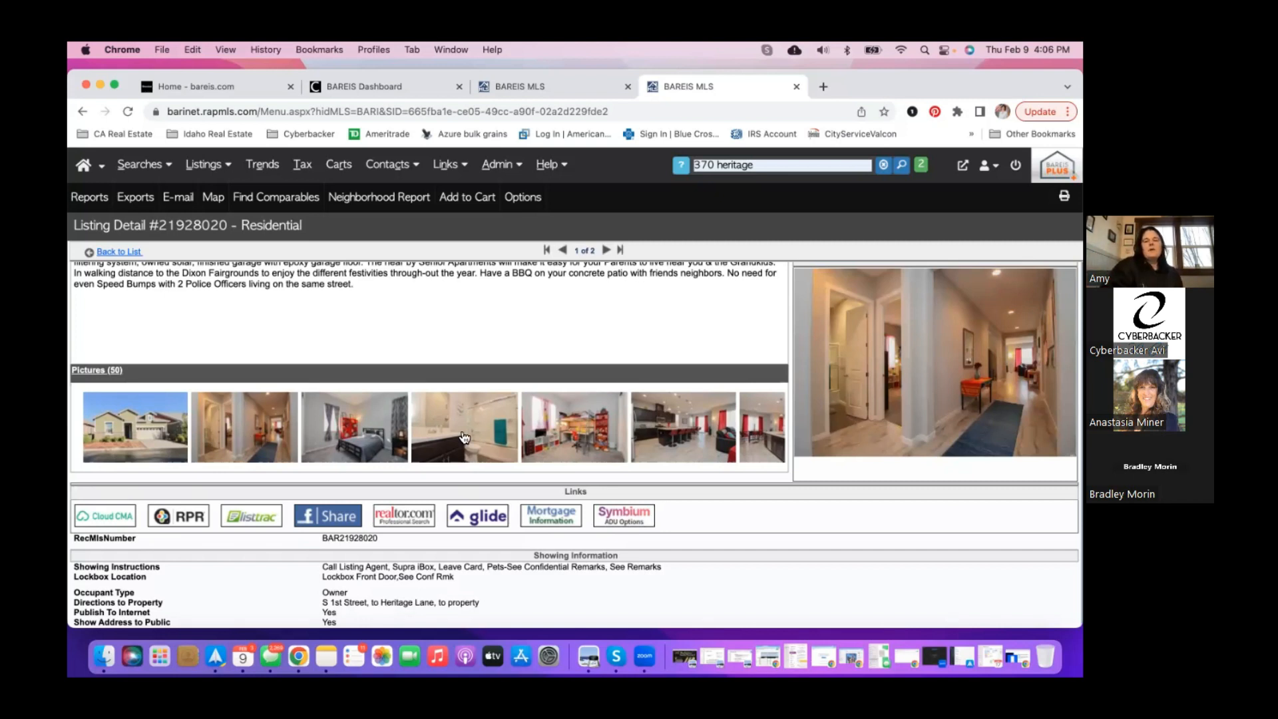
pyautogui.click(672, 448)
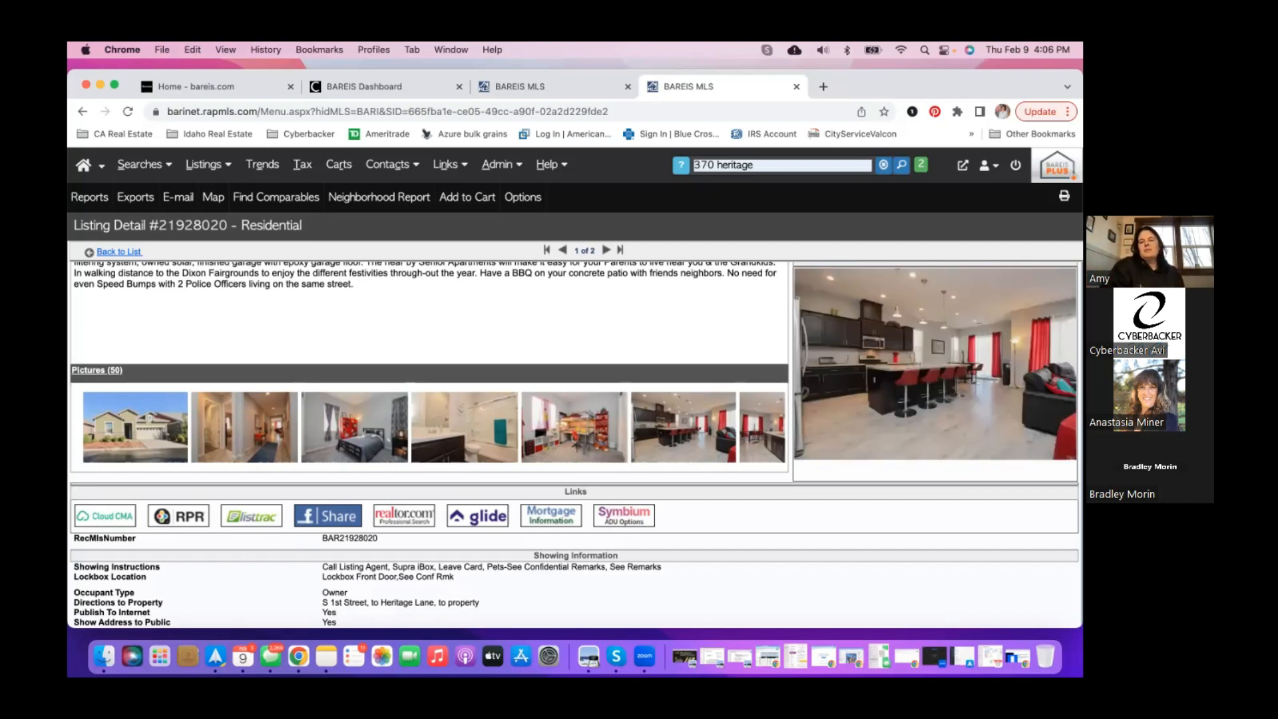
pyautogui.scroll(1, 759, 403)
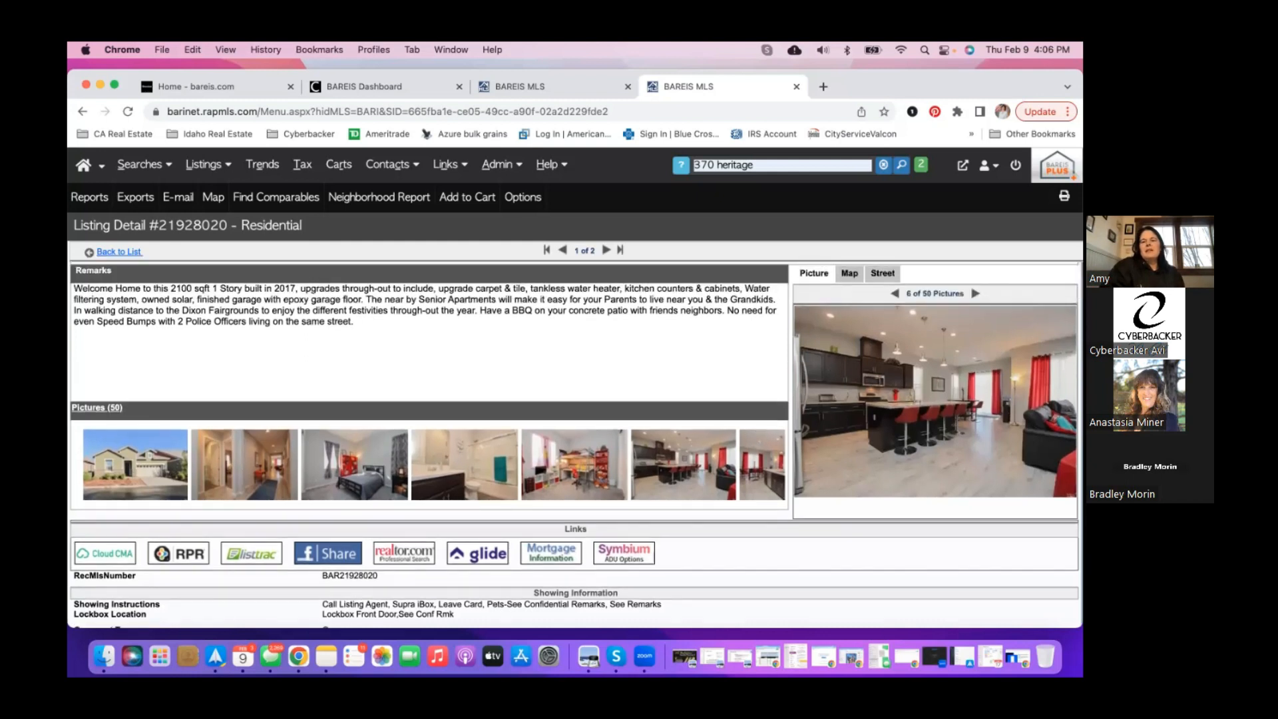
# - Advance through the next eleven listing photos
pyautogui.click(975, 293)
pyautogui.click(974, 294)
pyautogui.click(975, 294)
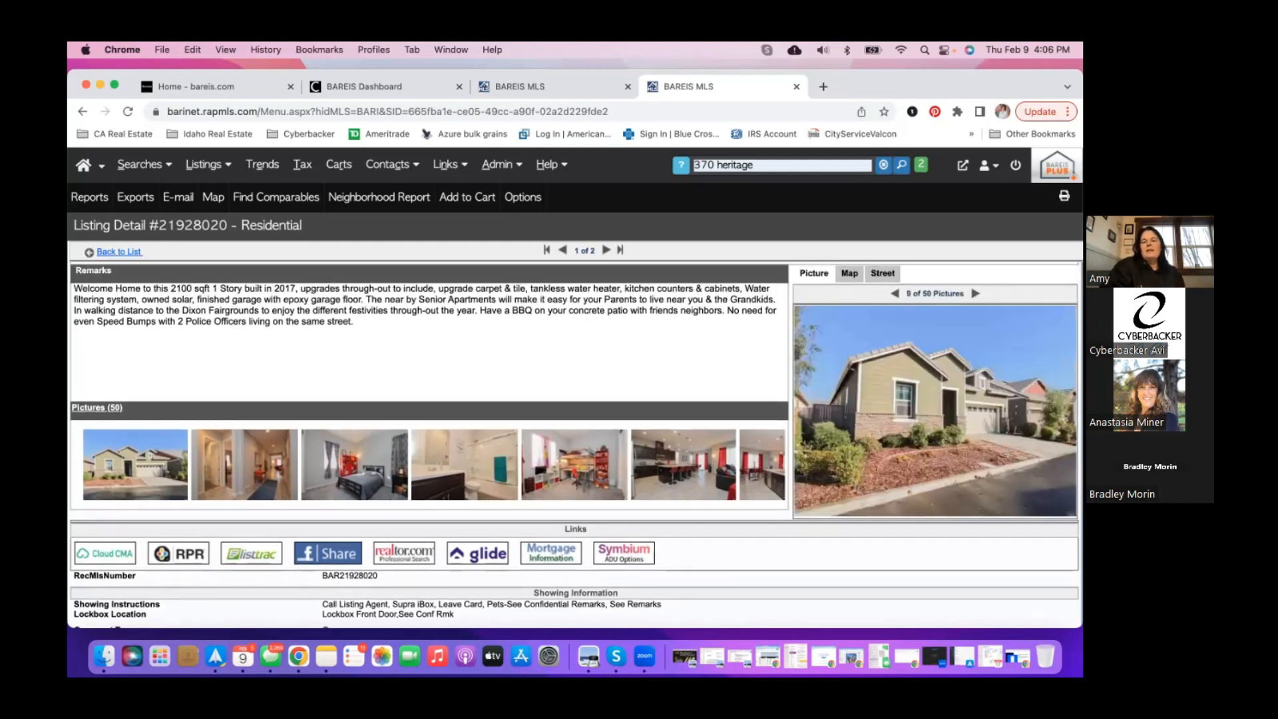
pyautogui.click(975, 294)
pyautogui.click(977, 293)
pyautogui.click(977, 294)
pyautogui.click(977, 294)
pyautogui.click(977, 293)
pyautogui.click(977, 294)
pyautogui.click(977, 293)
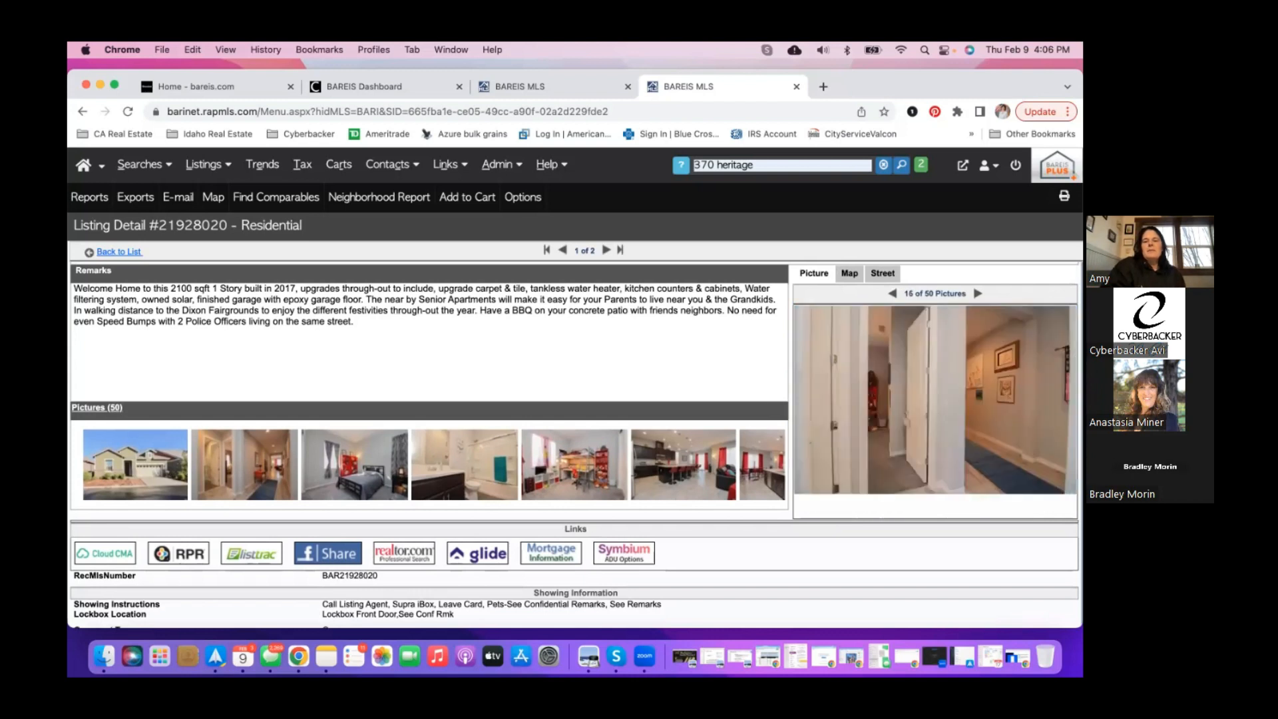
pyautogui.click(977, 293)
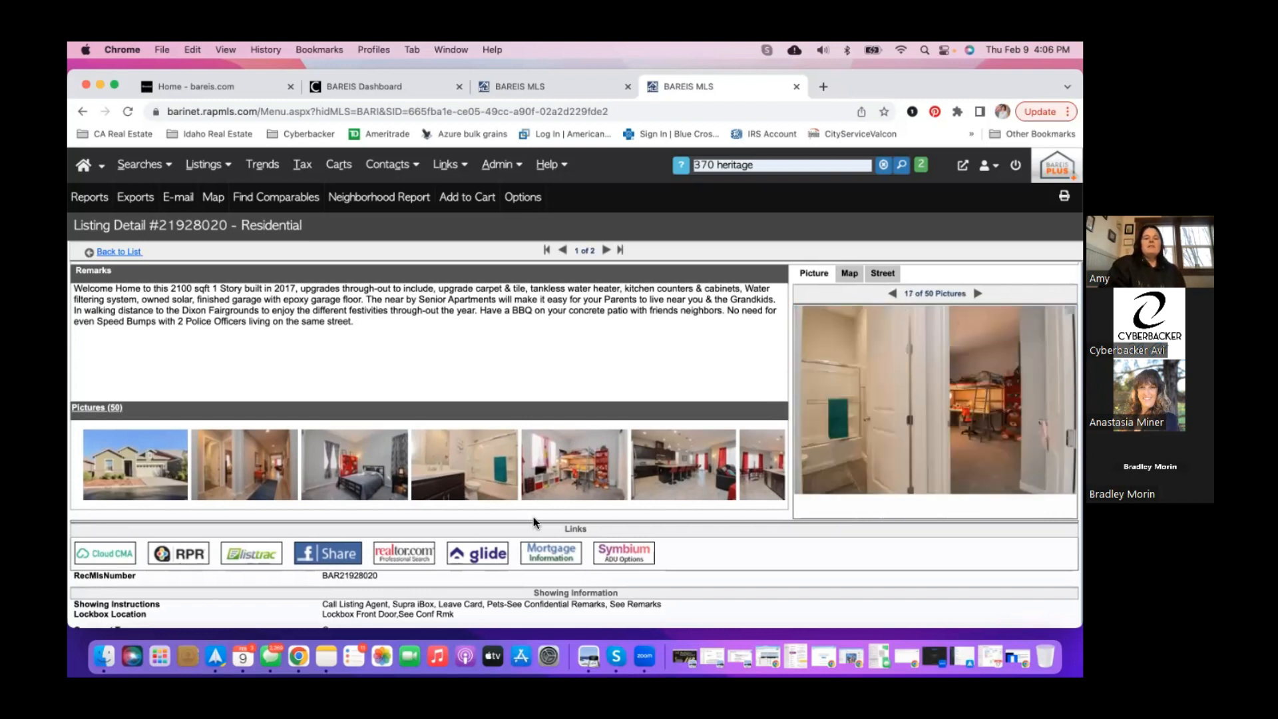
# - Revisit the hallway and kitchen photos, advance three more, then return to the map search
pyautogui.click(219, 489)
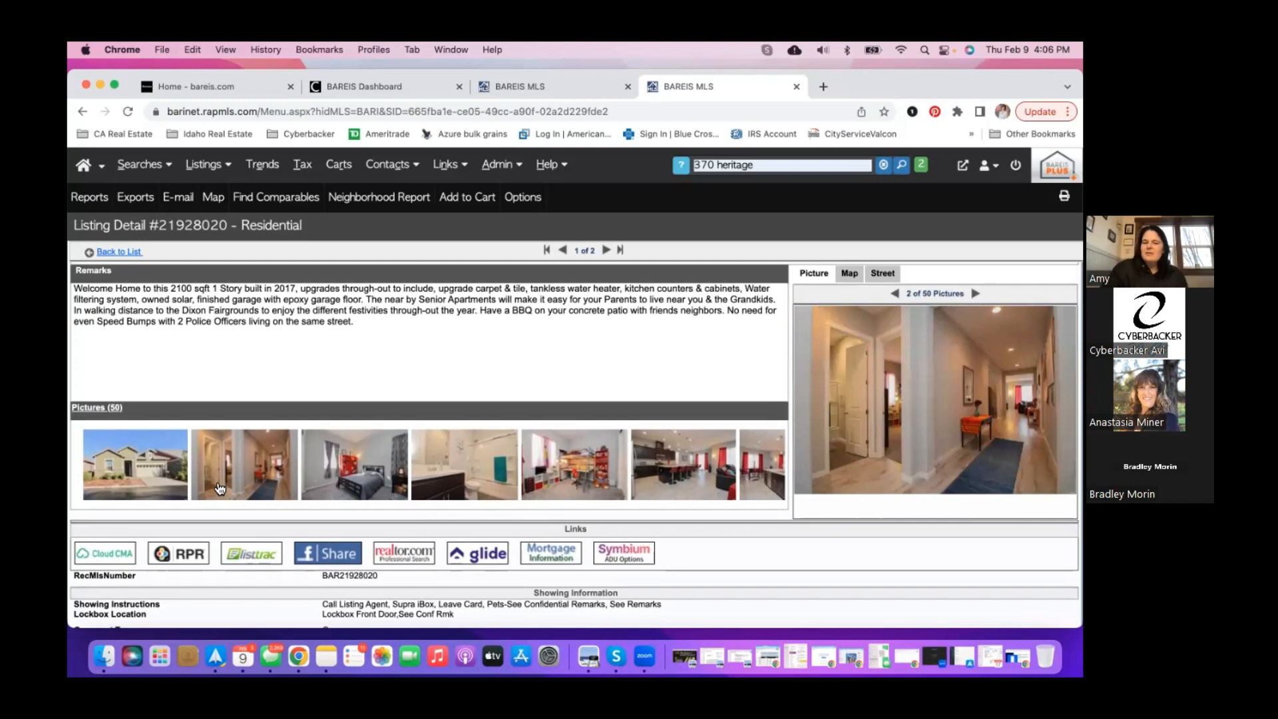
pyautogui.hscroll(10, 601, 473)
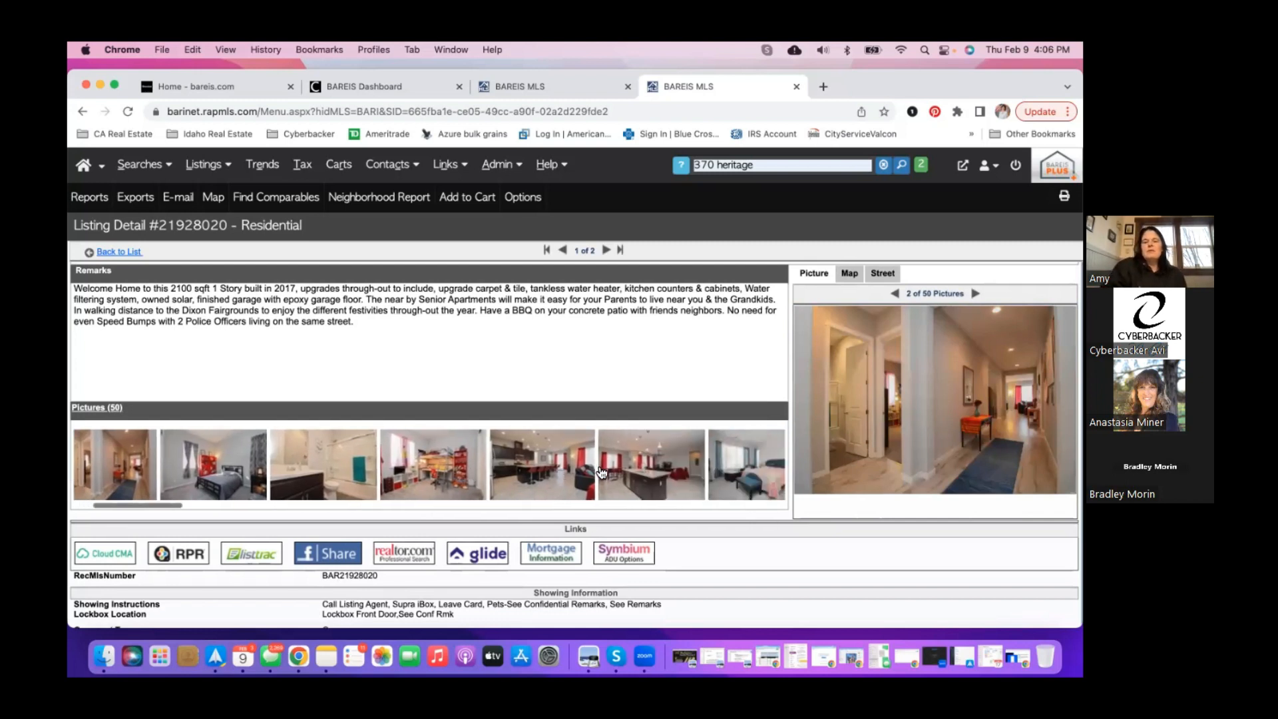
pyautogui.hscroll(10, 601, 473)
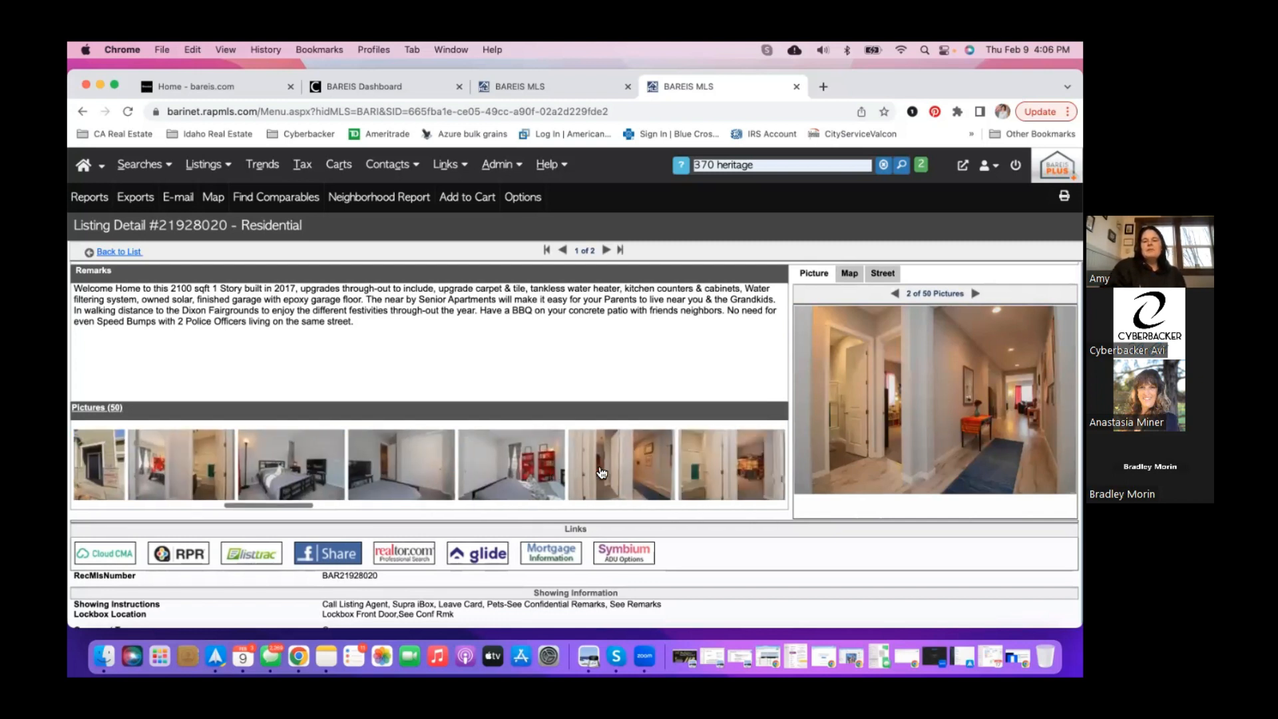
pyautogui.hscroll(3, 602, 474)
pyautogui.click(607, 478)
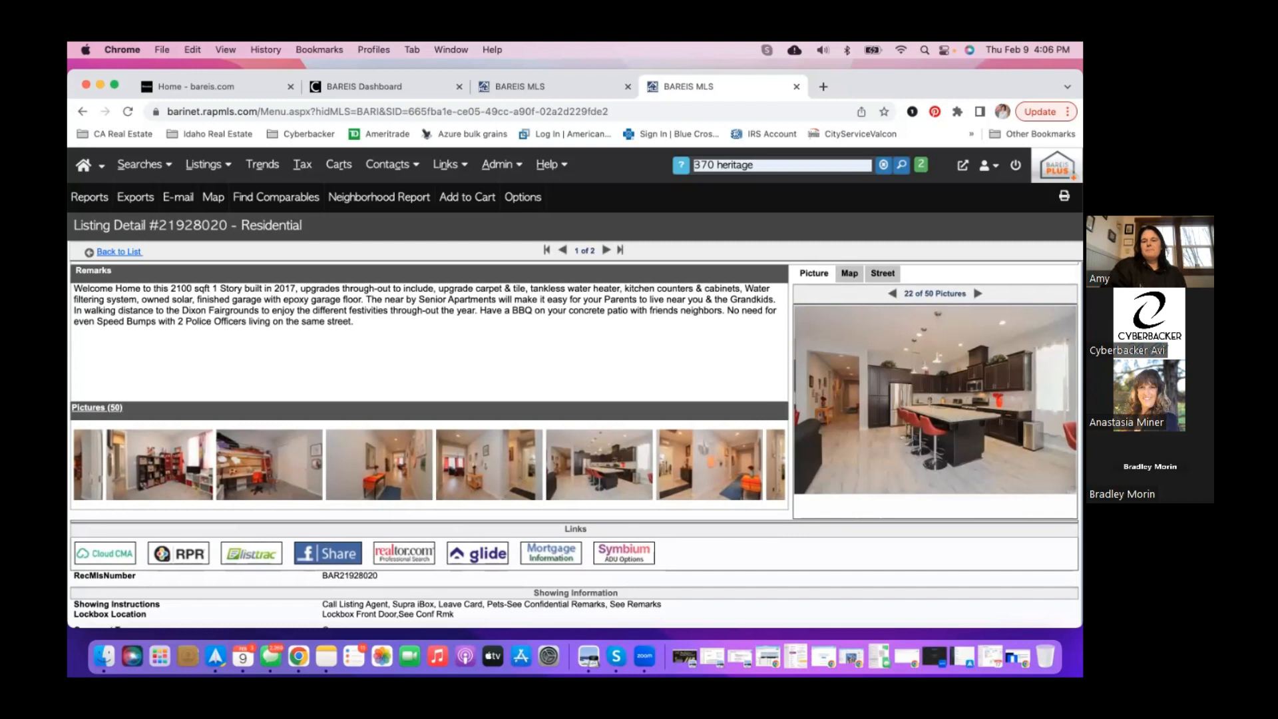
pyautogui.click(962, 487)
pyautogui.click(962, 488)
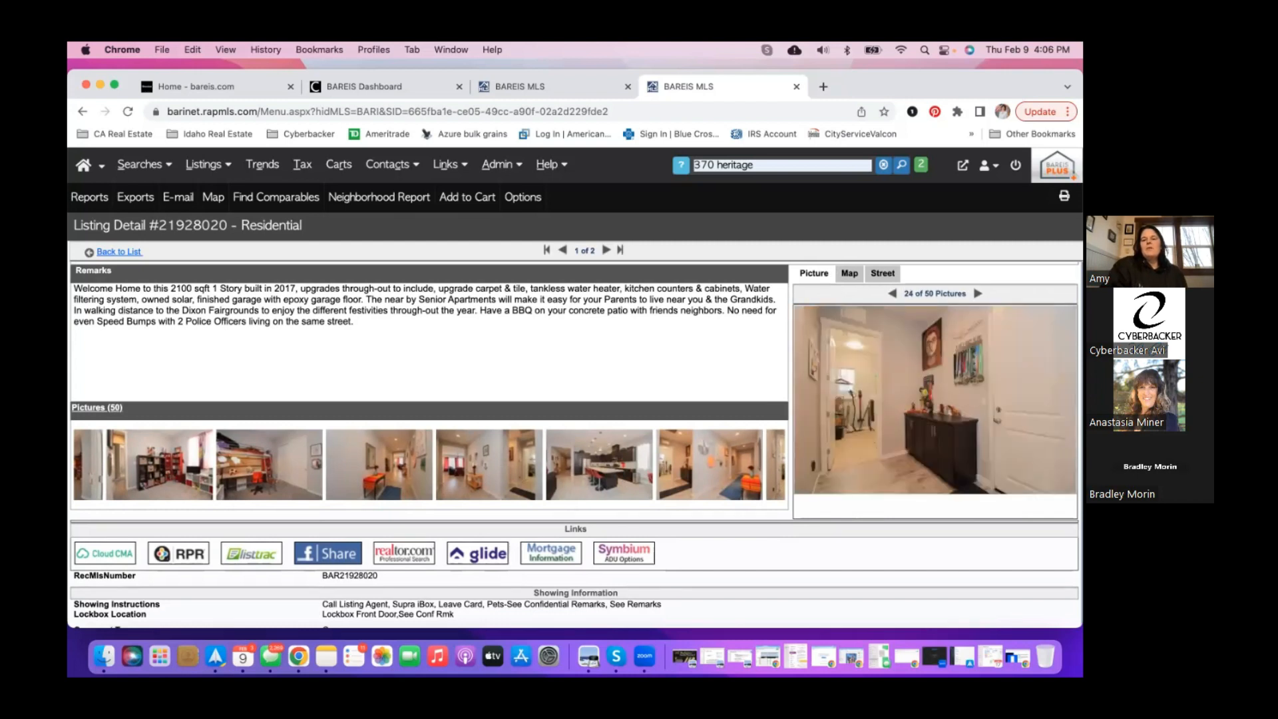
pyautogui.click(963, 488)
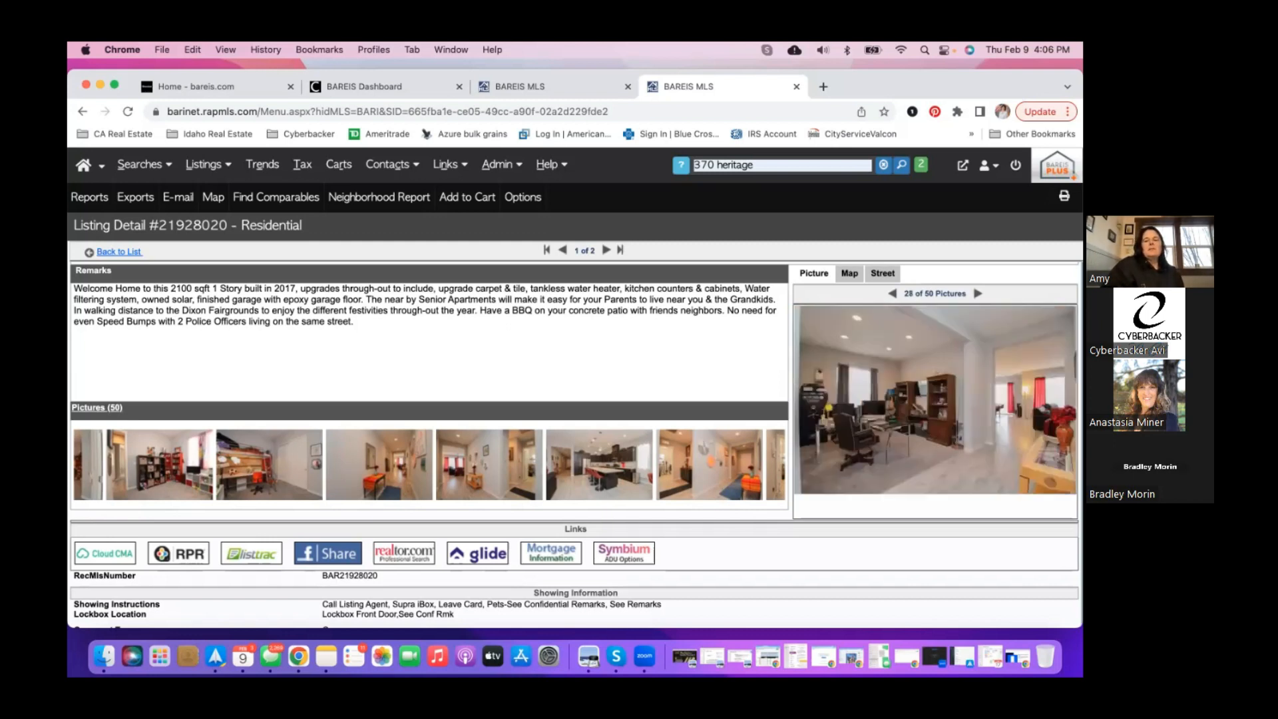
pyautogui.scroll(1, 576, 439)
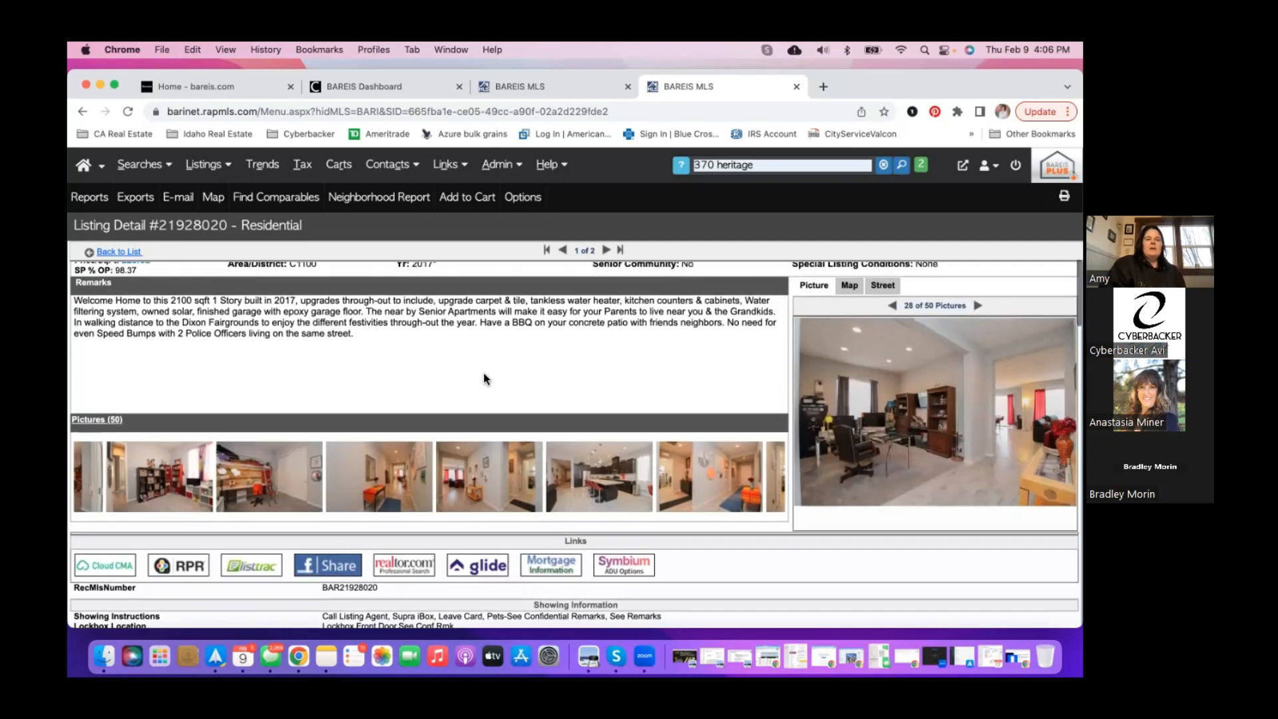
pyautogui.click(549, 86)
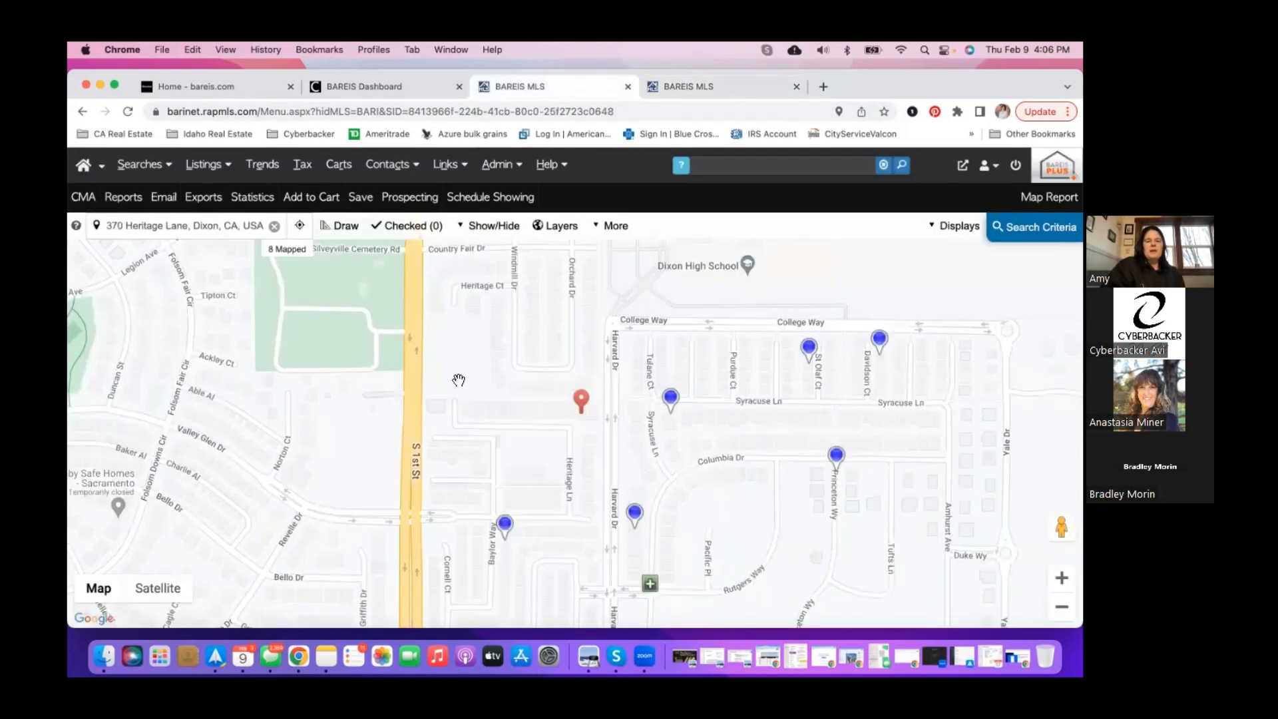
pyautogui.moveTo(458, 375); pyautogui.dragTo(444, 319)
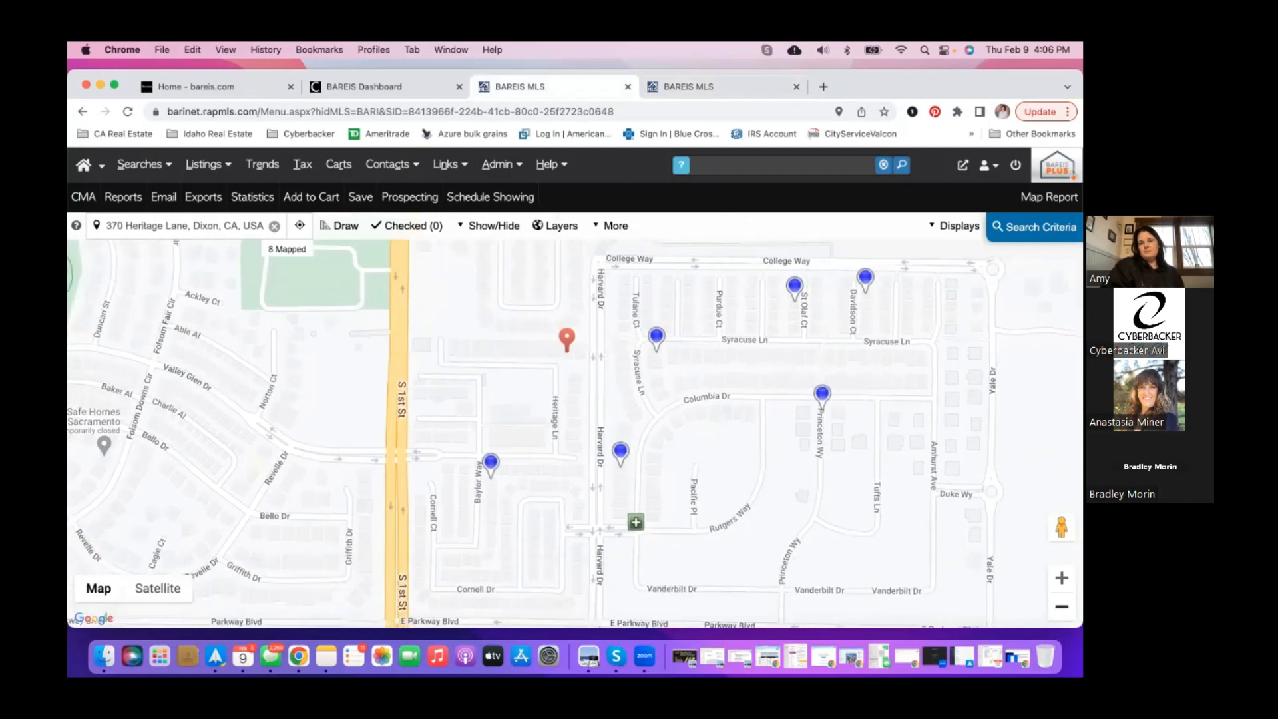
pyautogui.scroll(-2, 612, 413)
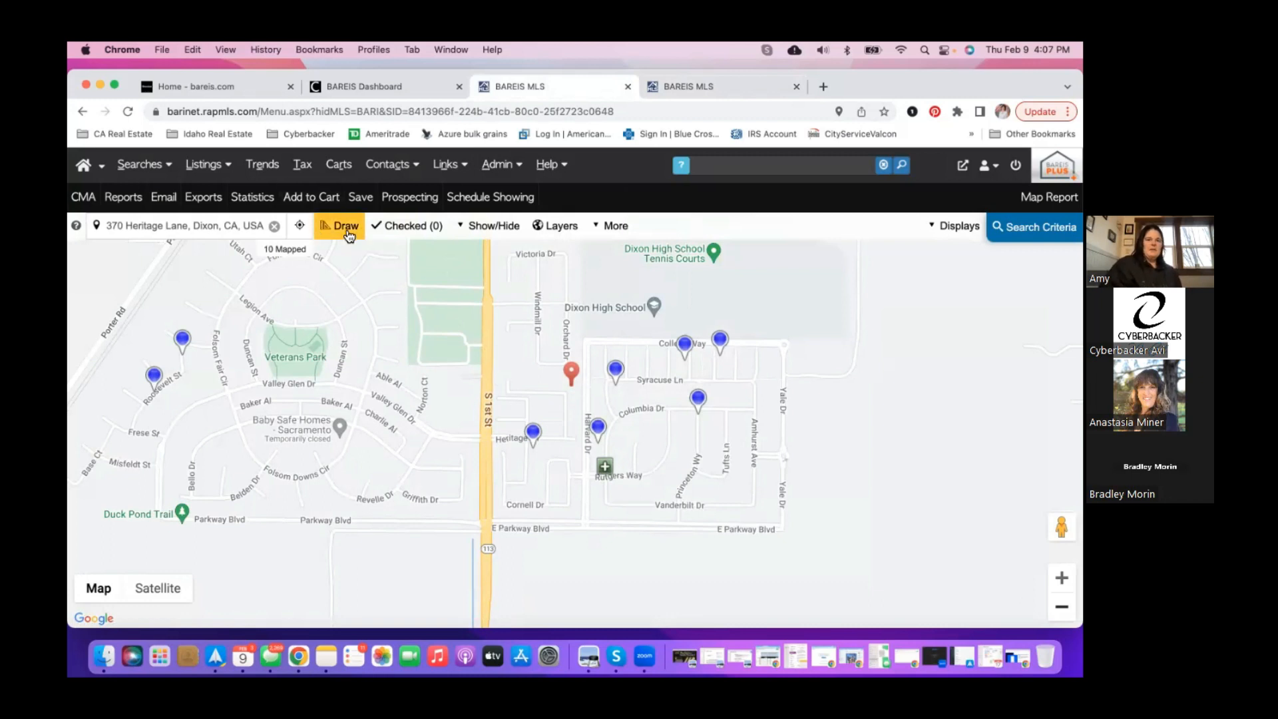
pyautogui.click(571, 374)
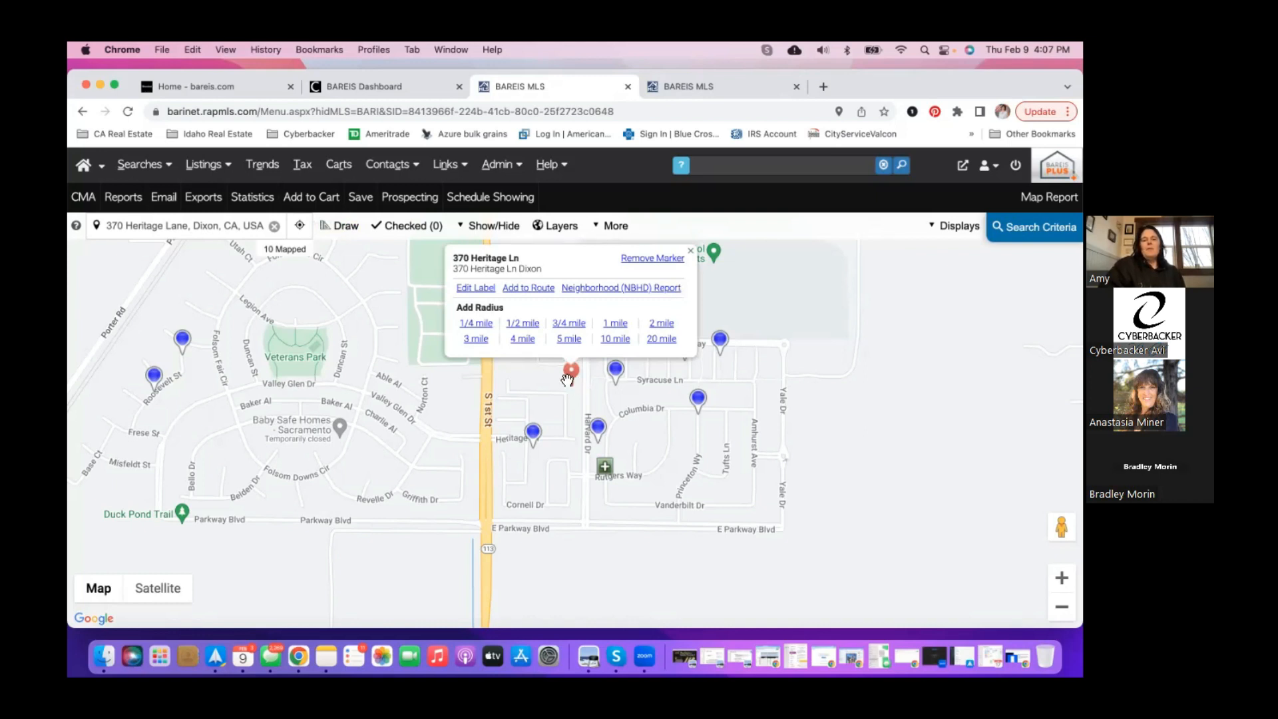
pyautogui.click(533, 433)
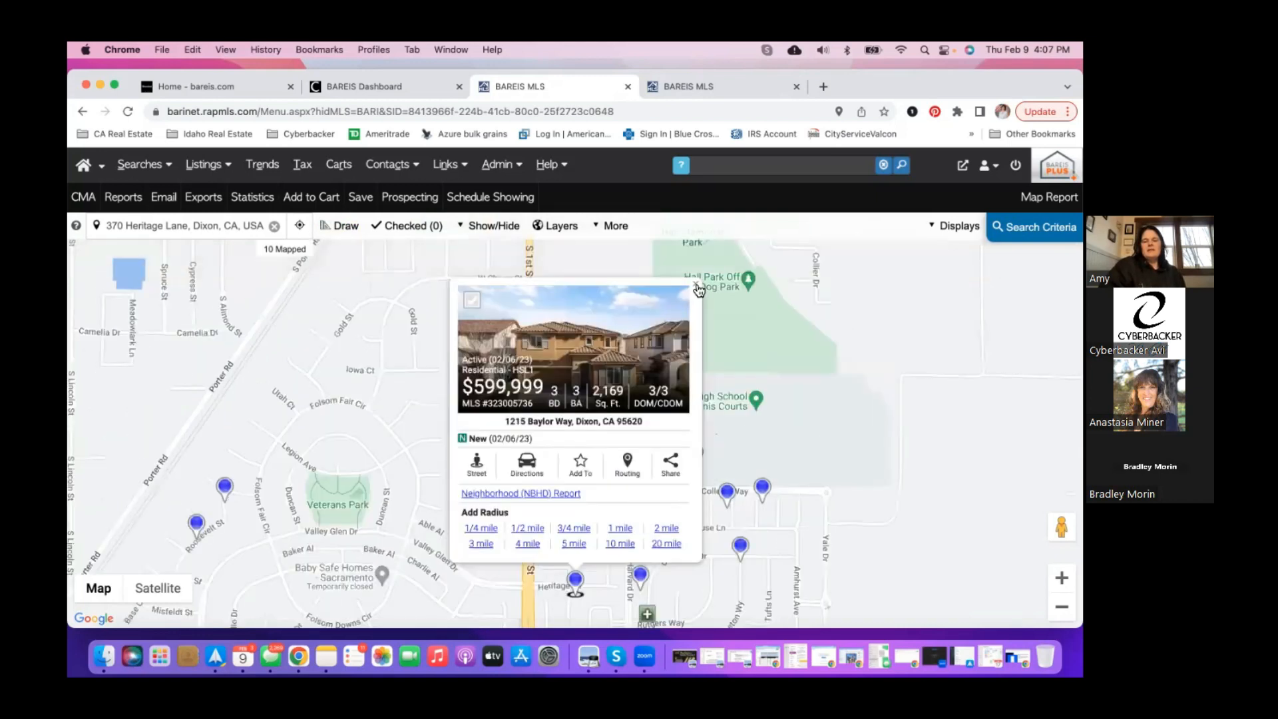
pyautogui.click(698, 287)
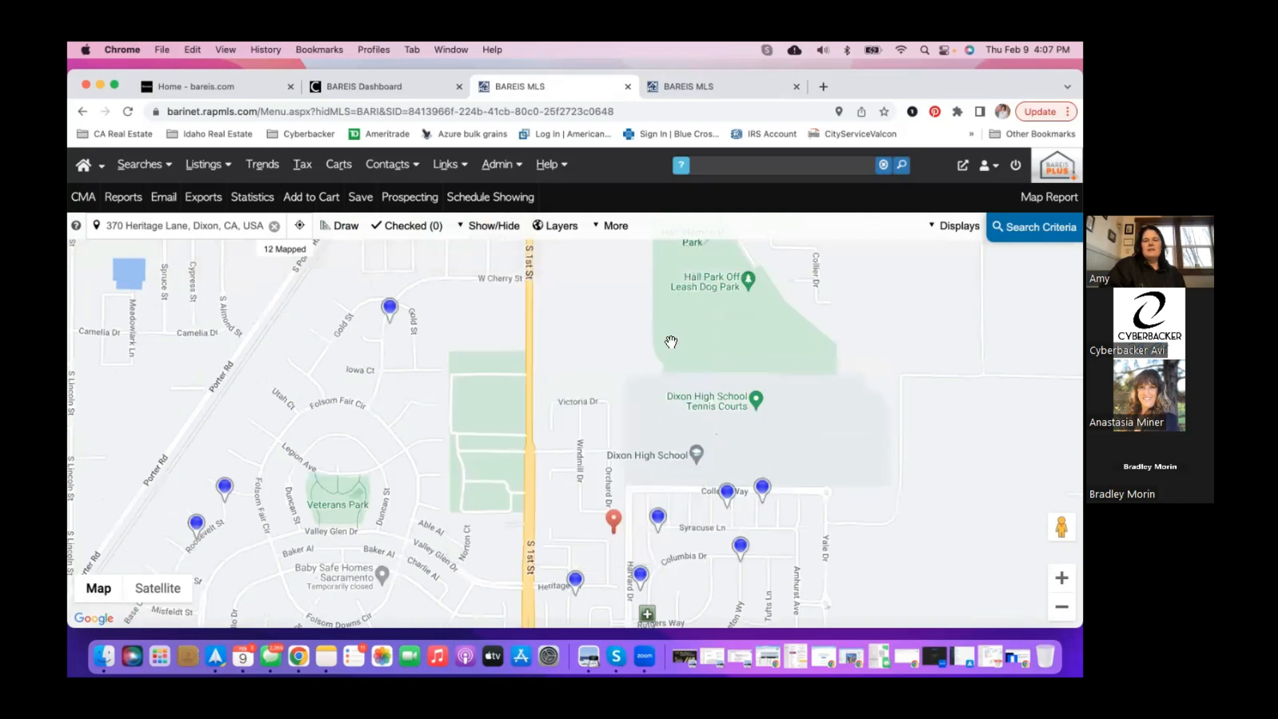
pyautogui.moveTo(637, 406); pyautogui.dragTo(635, 360)
pyautogui.scroll(-3, 653, 308)
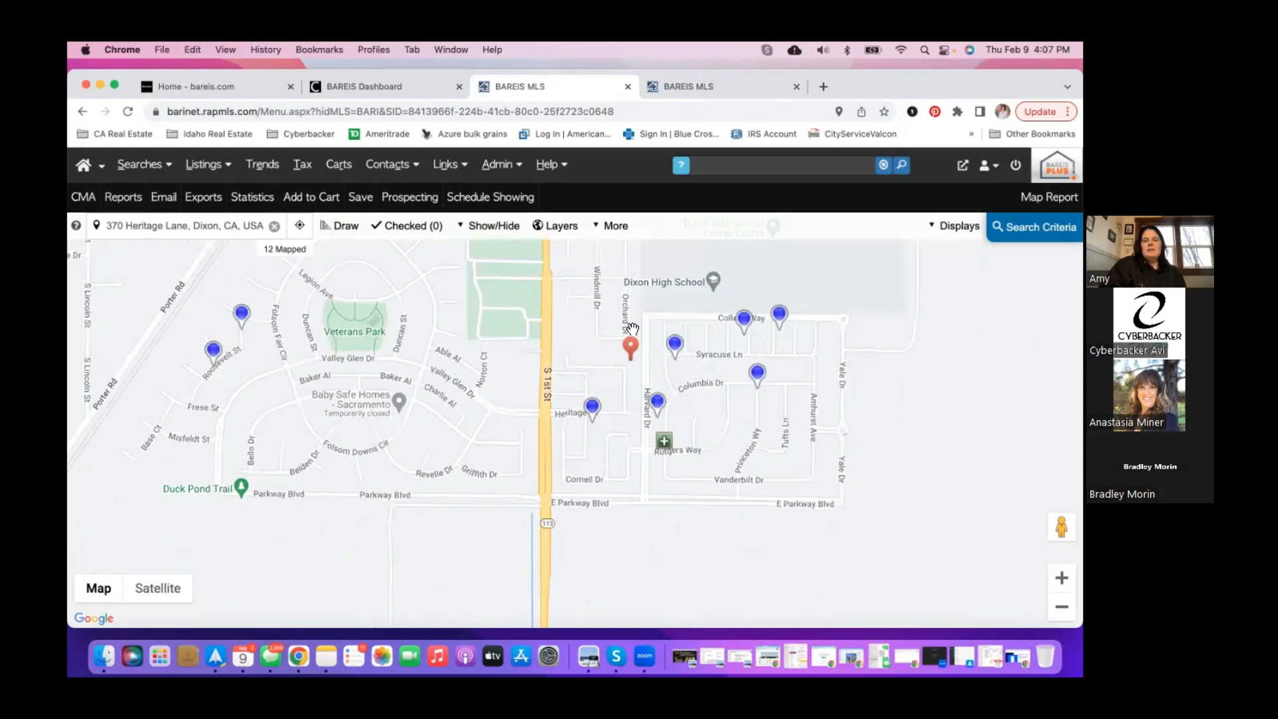
pyautogui.click(631, 343)
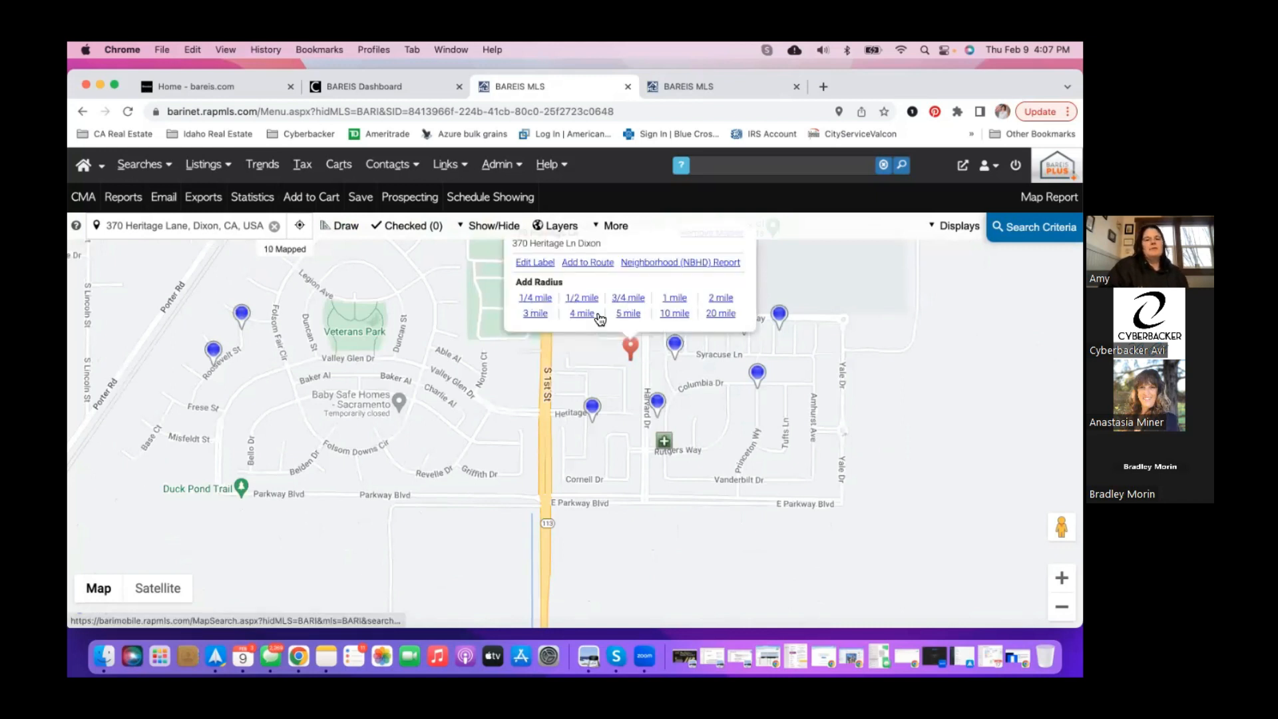
pyautogui.click(578, 298)
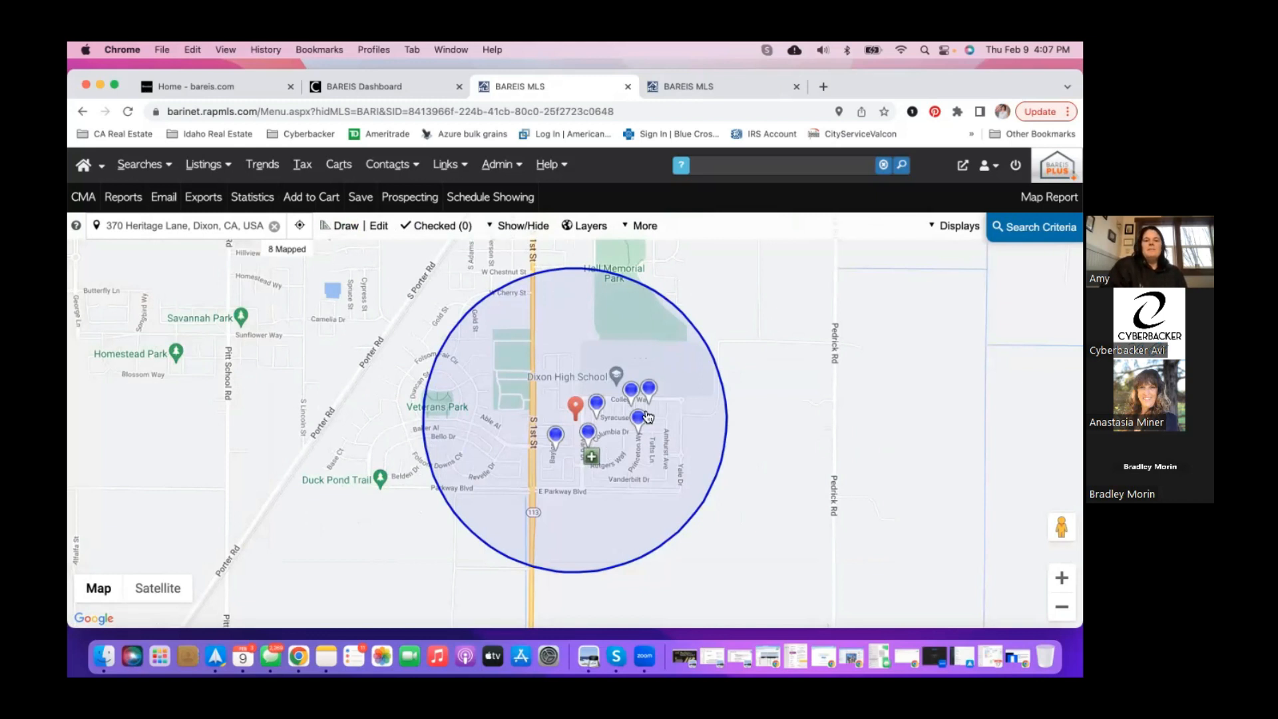
pyautogui.click(362, 232)
pyautogui.click(378, 226)
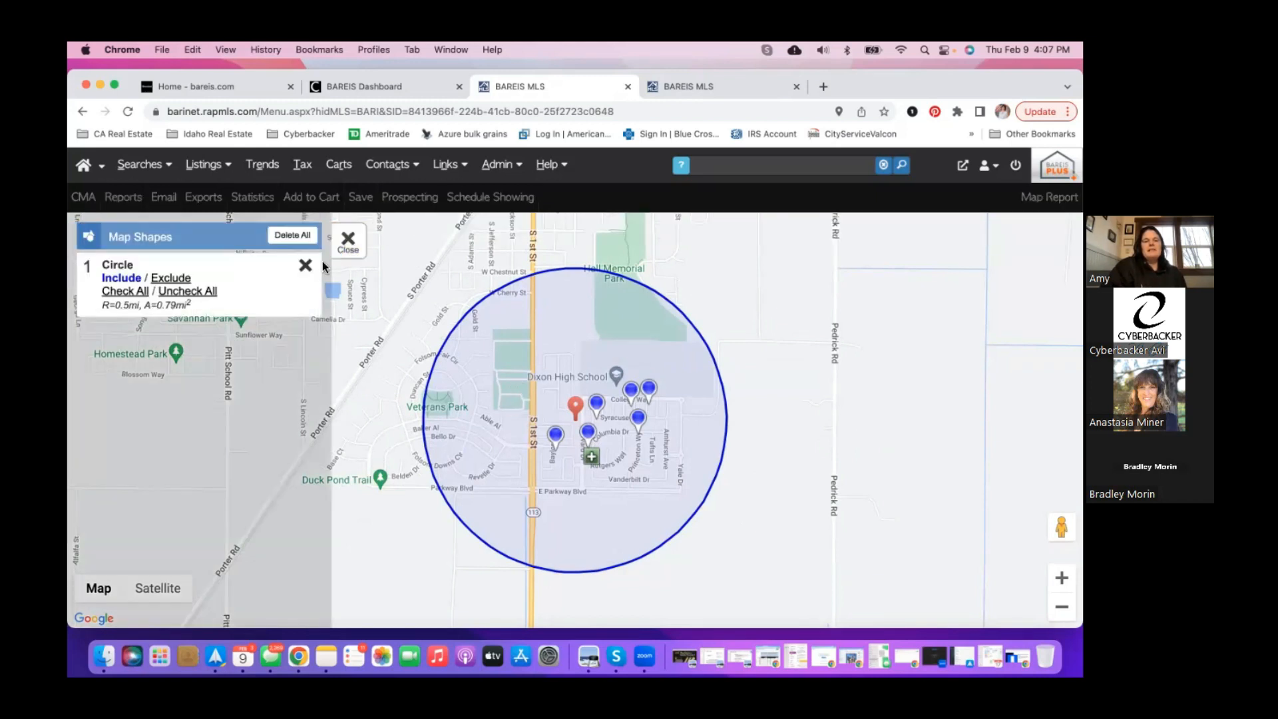
pyautogui.click(305, 266)
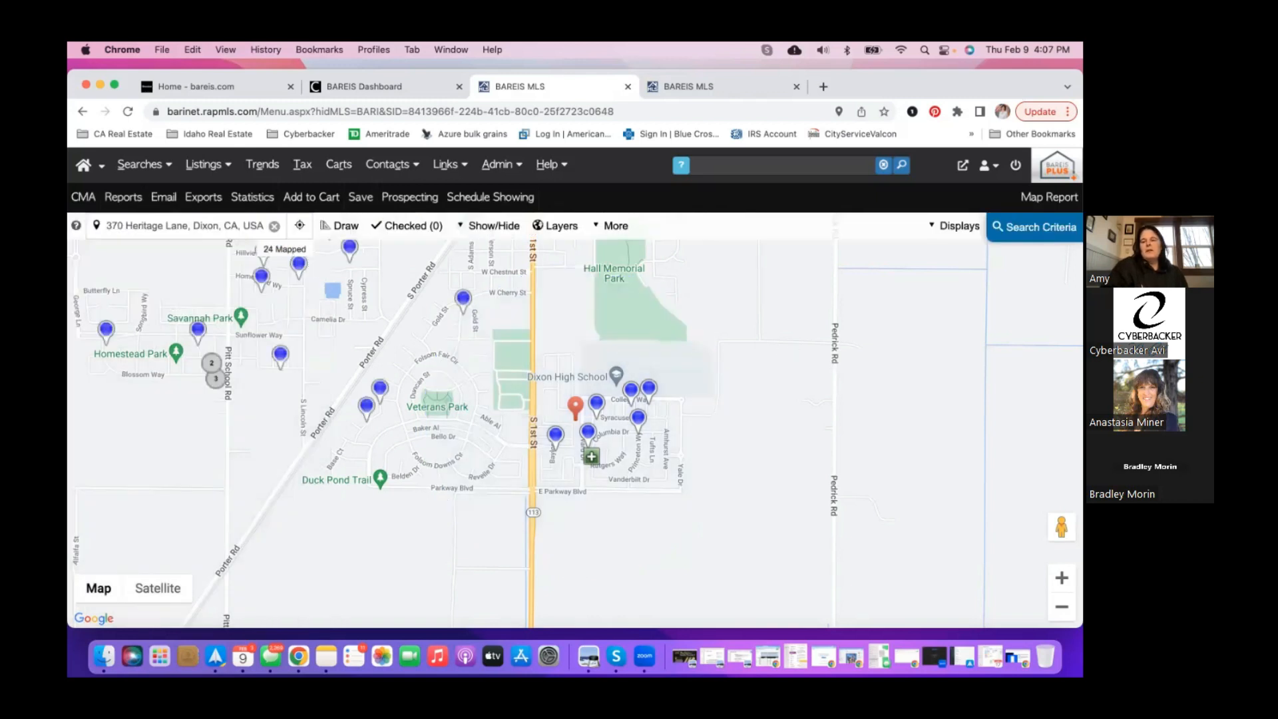
pyautogui.click(1061, 577)
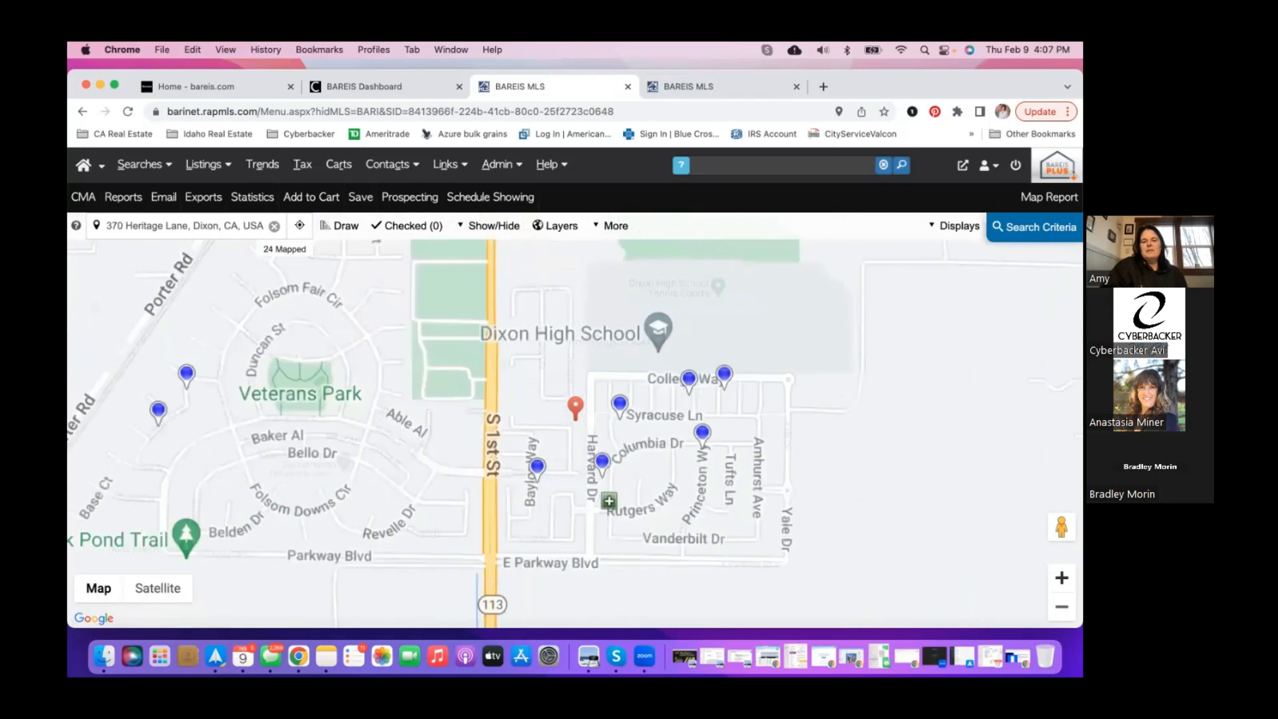
pyautogui.click(346, 227)
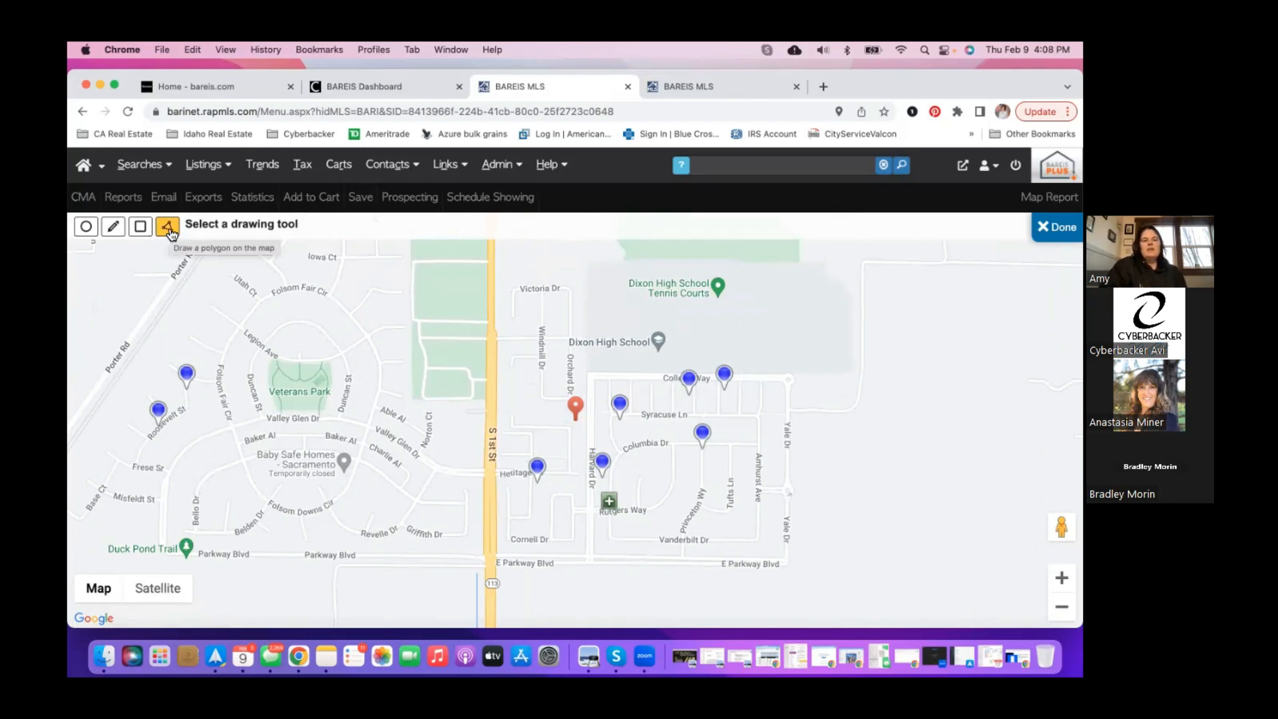
# - Draw a search polygon bounded by S 1st St, College Way, Yale Dr and E Parkway Blvd
pyautogui.click(168, 228)
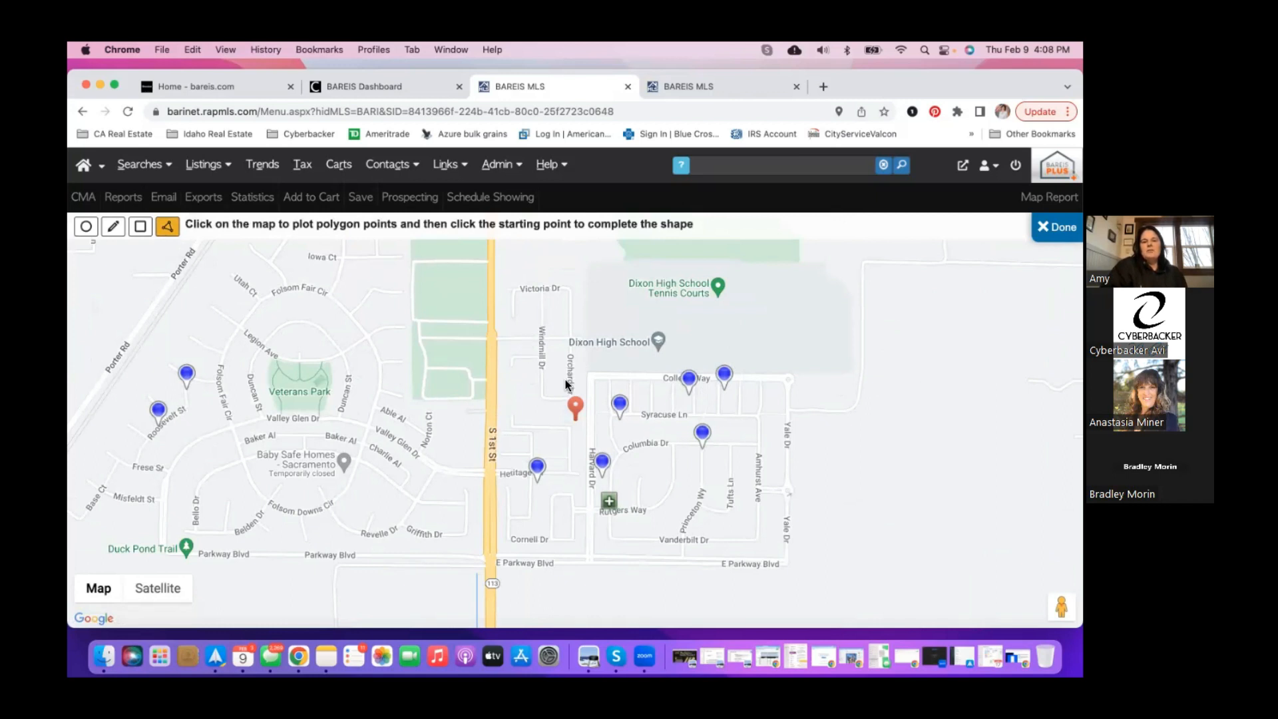
pyautogui.click(492, 403)
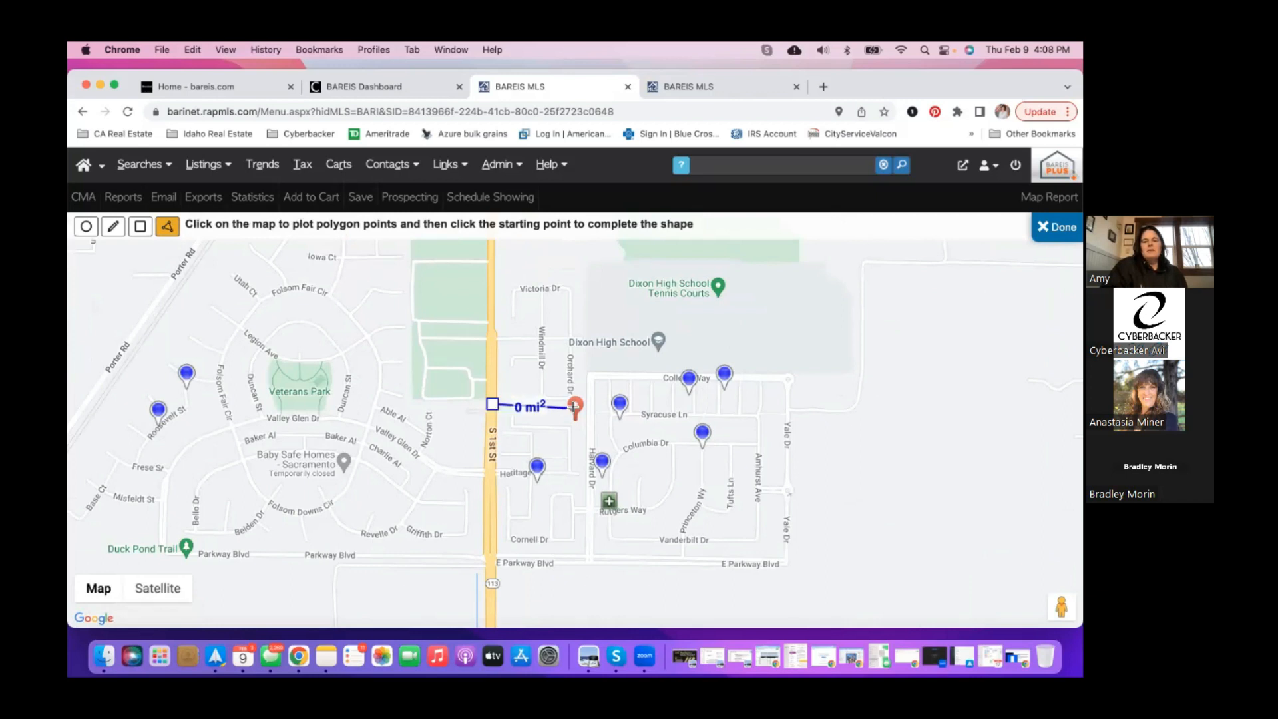
pyautogui.click(578, 406)
pyautogui.click(581, 363)
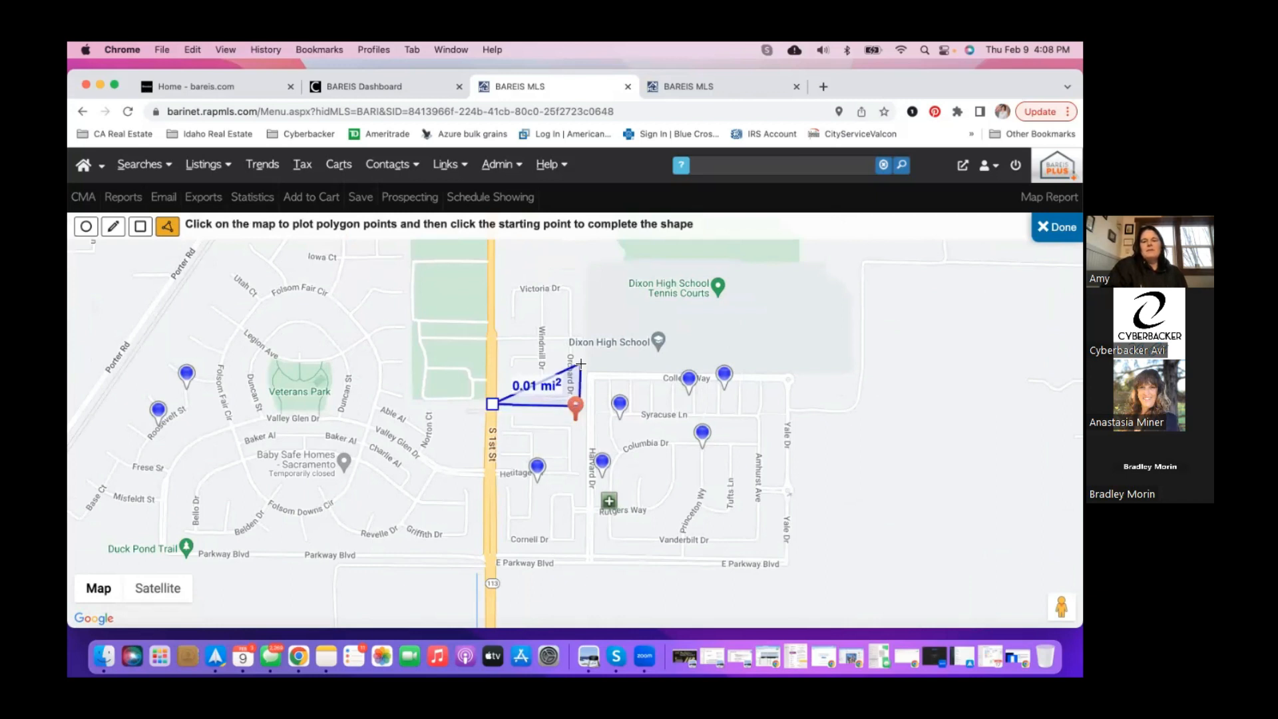
pyautogui.click(806, 358)
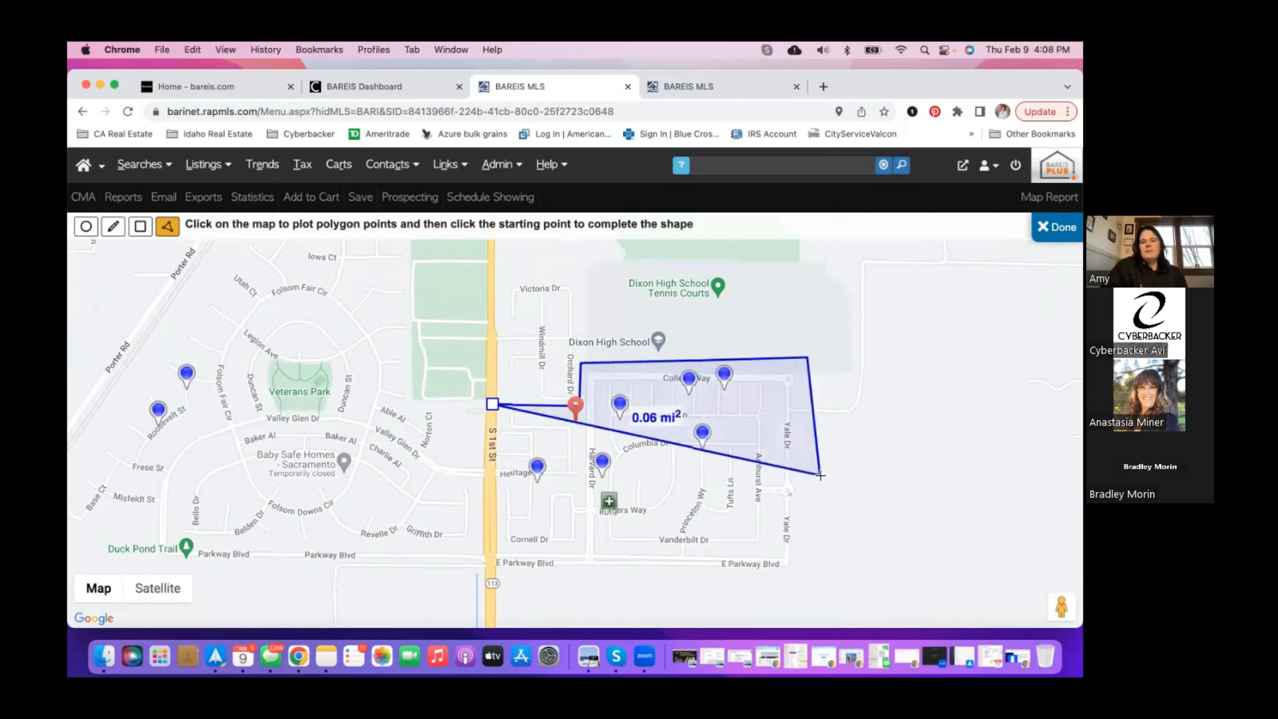
pyautogui.click(806, 570)
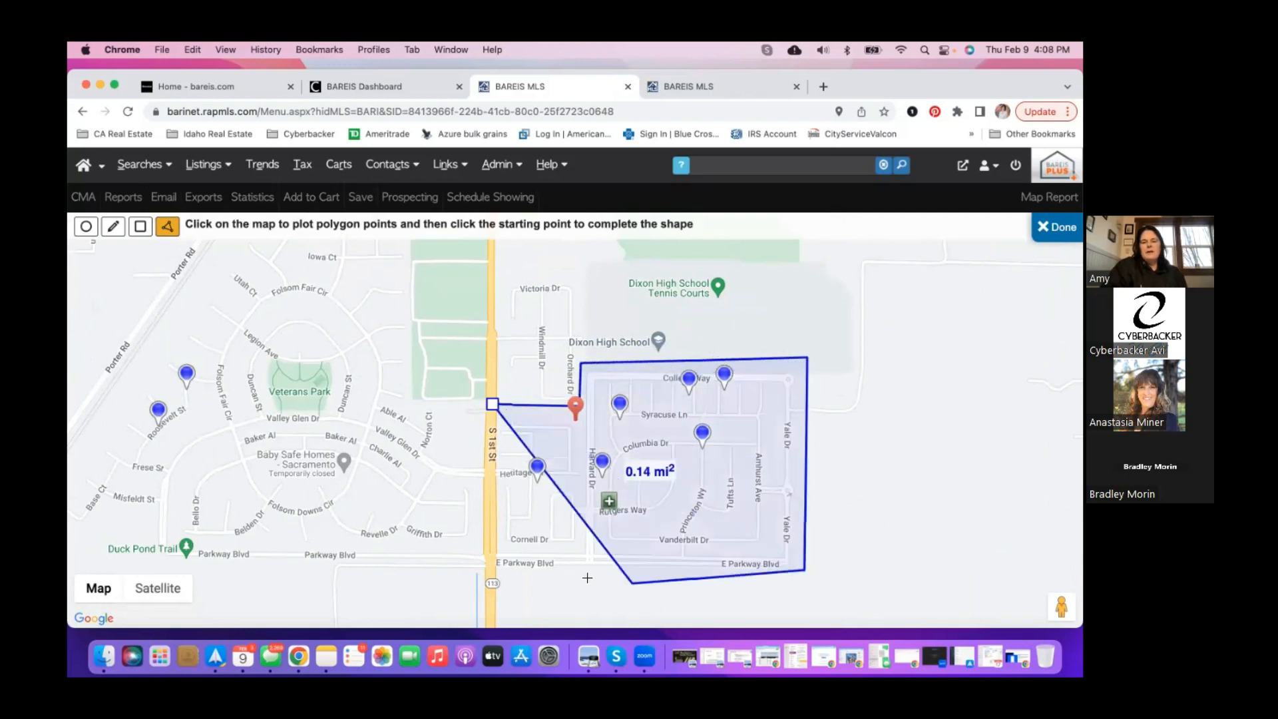
pyautogui.click(488, 564)
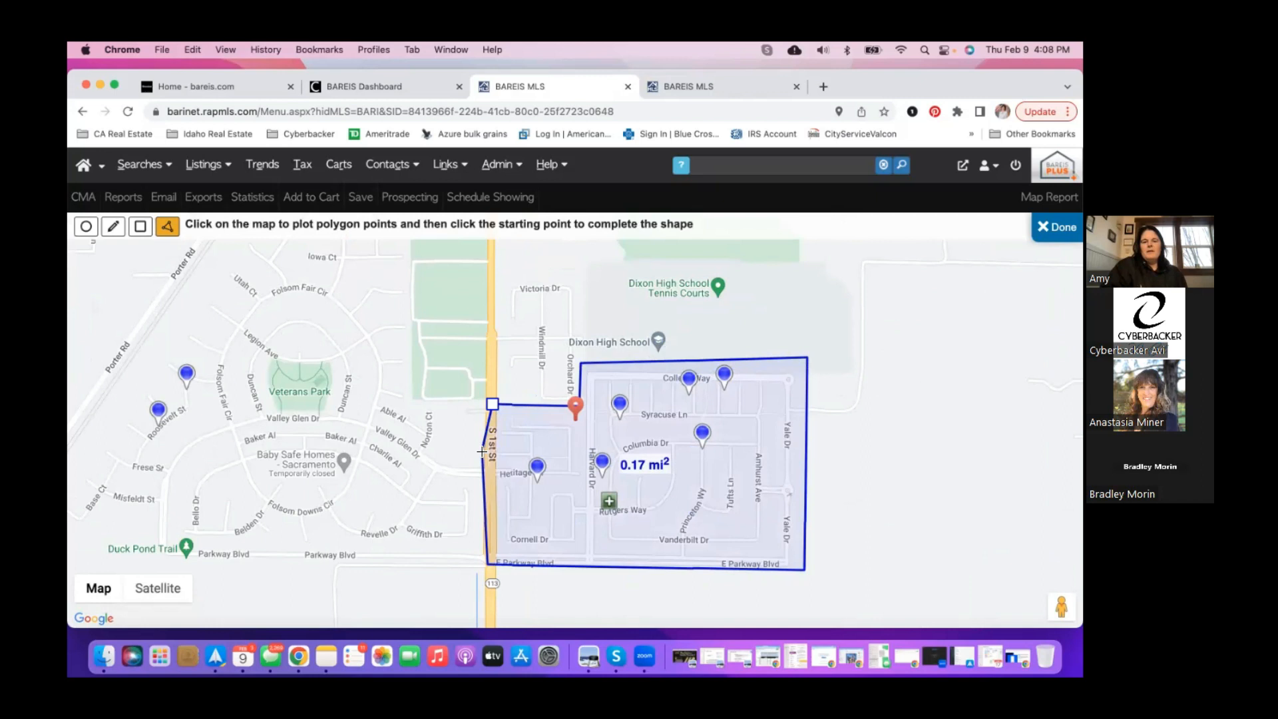
pyautogui.click(493, 409)
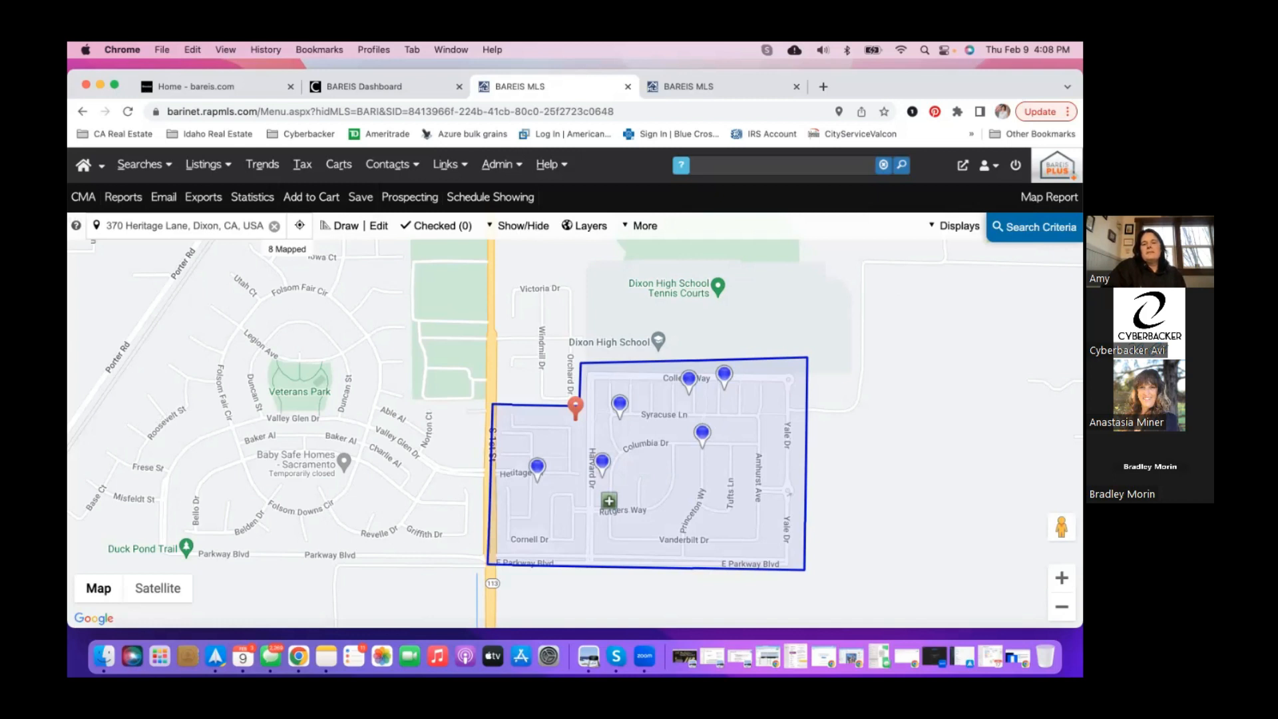
# - Add Coming Soon, Contingent - Show, Contingent - No Show, Pending and Closed statuses to the search
pyautogui.click(1033, 226)
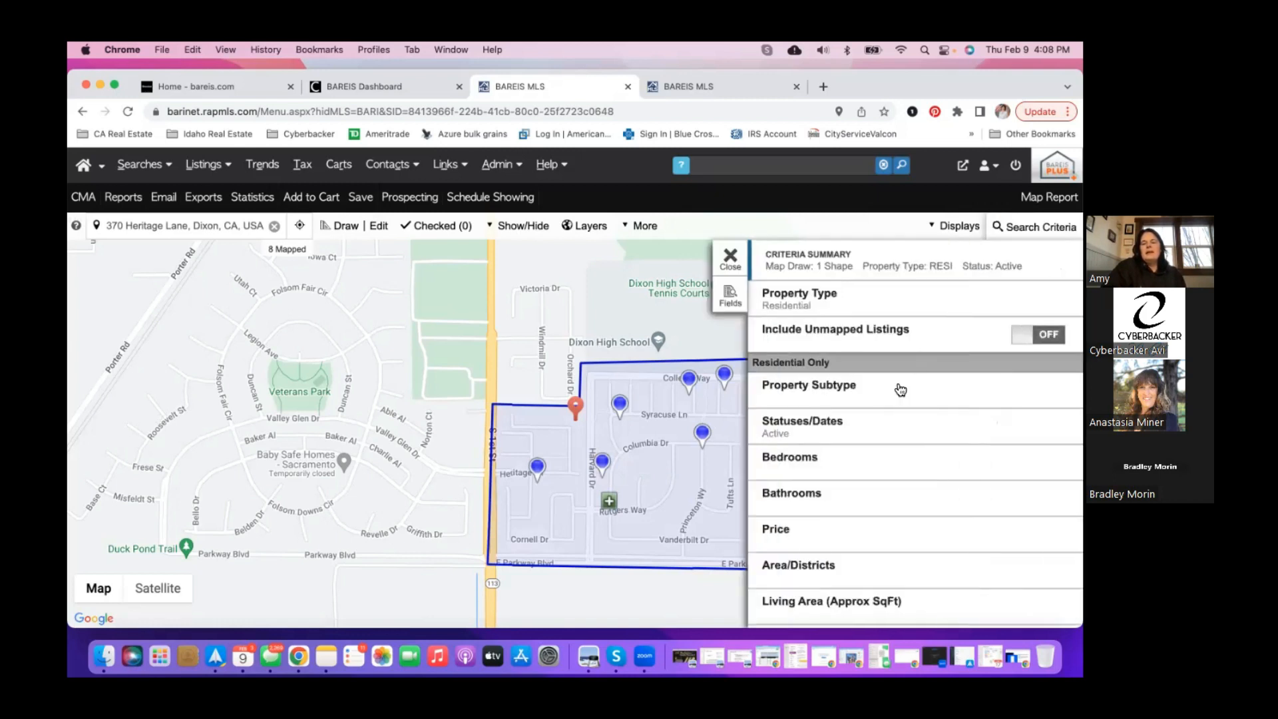
pyautogui.click(855, 428)
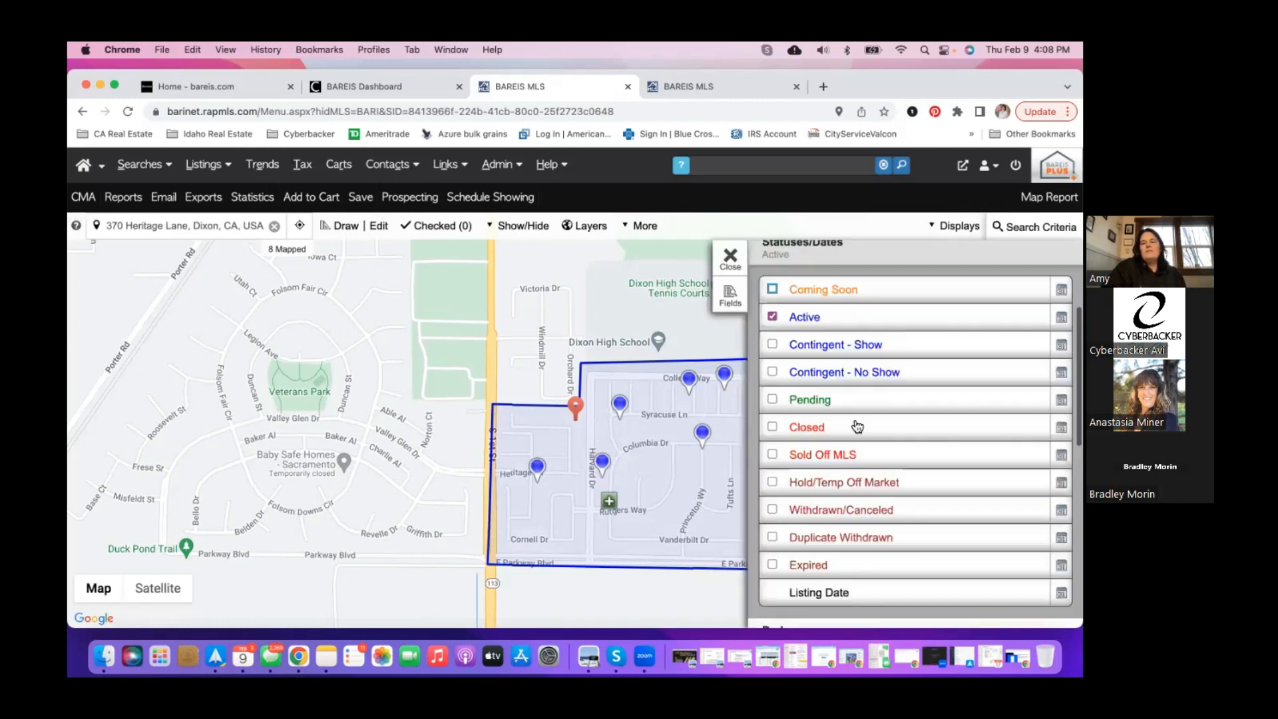
pyautogui.click(773, 290)
pyautogui.click(772, 344)
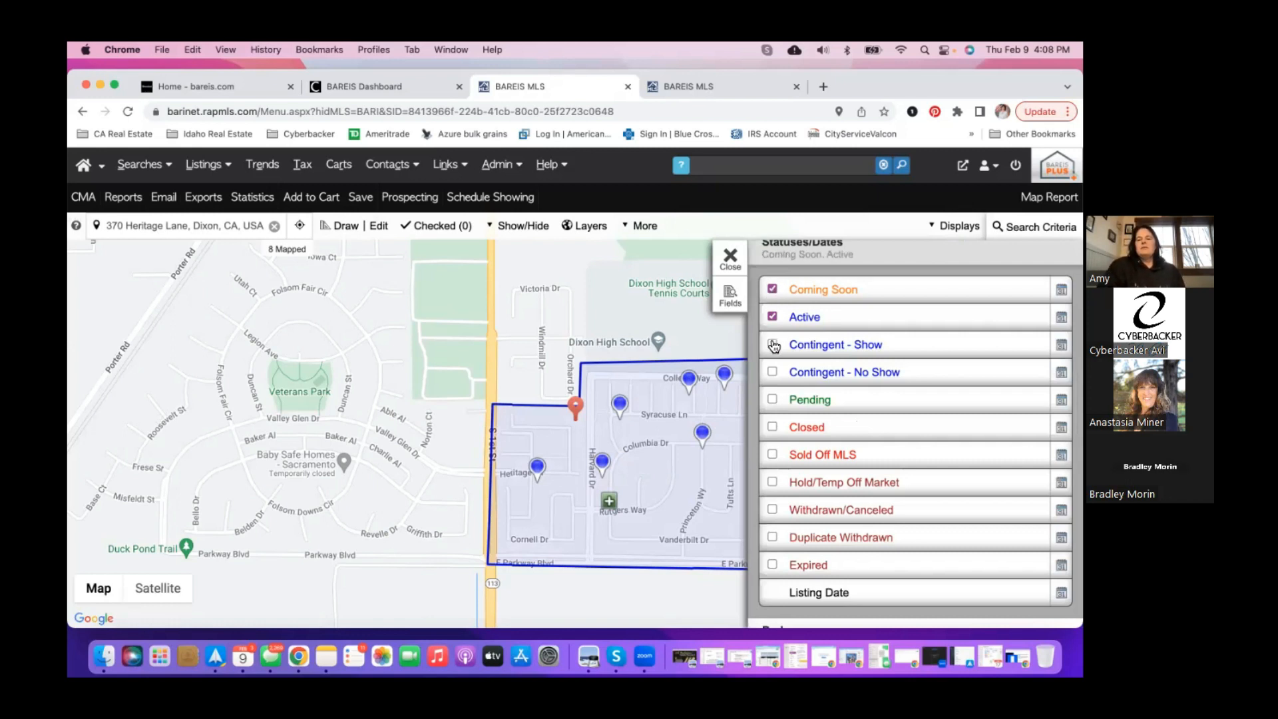
pyautogui.click(773, 401)
pyautogui.click(773, 456)
pyautogui.click(773, 519)
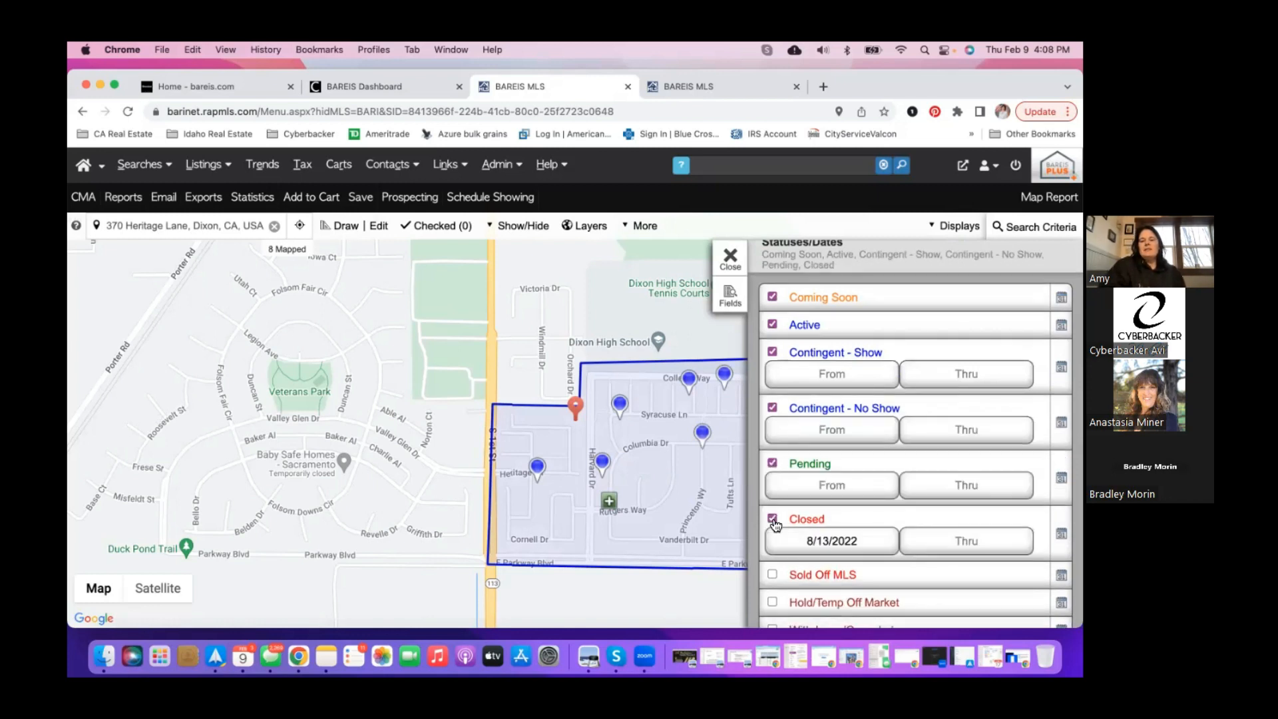
# - Open the Closed From date calendar and move it forward three months
pyautogui.scroll(-3, 775, 522)
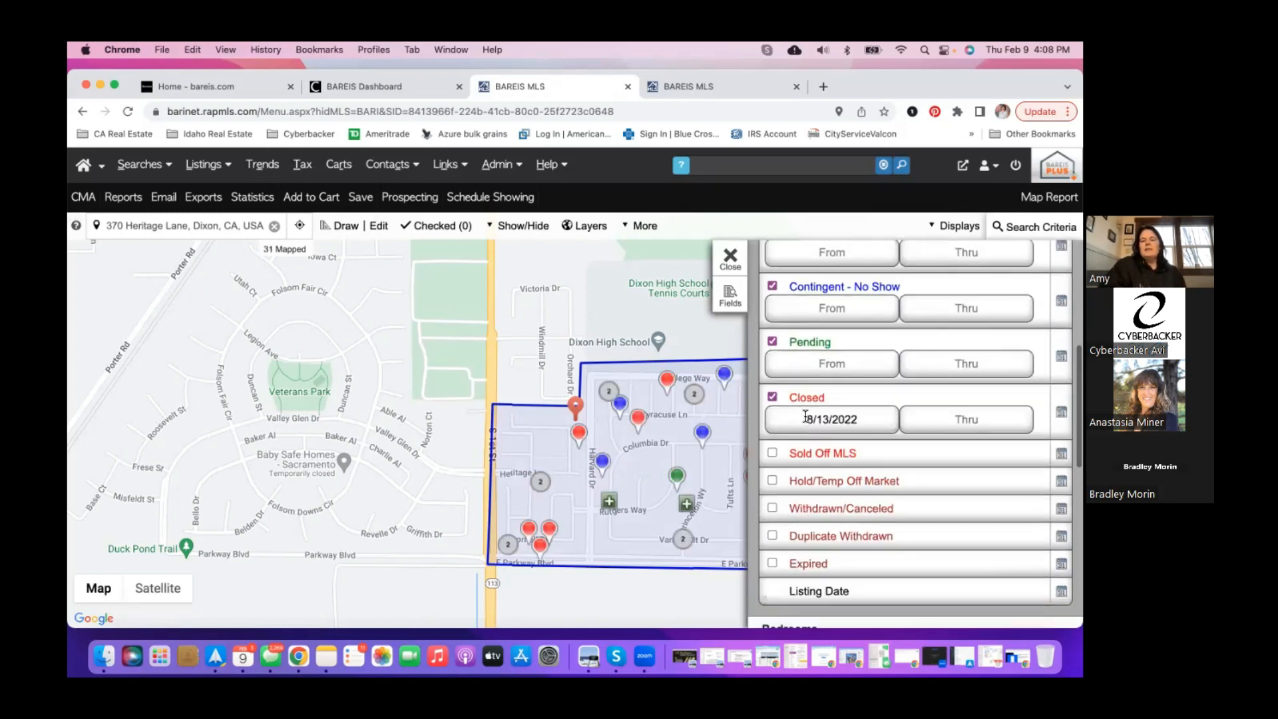
pyautogui.click(808, 425)
pyautogui.click(924, 447)
pyautogui.click(923, 447)
pyautogui.click(924, 448)
pyautogui.click(923, 447)
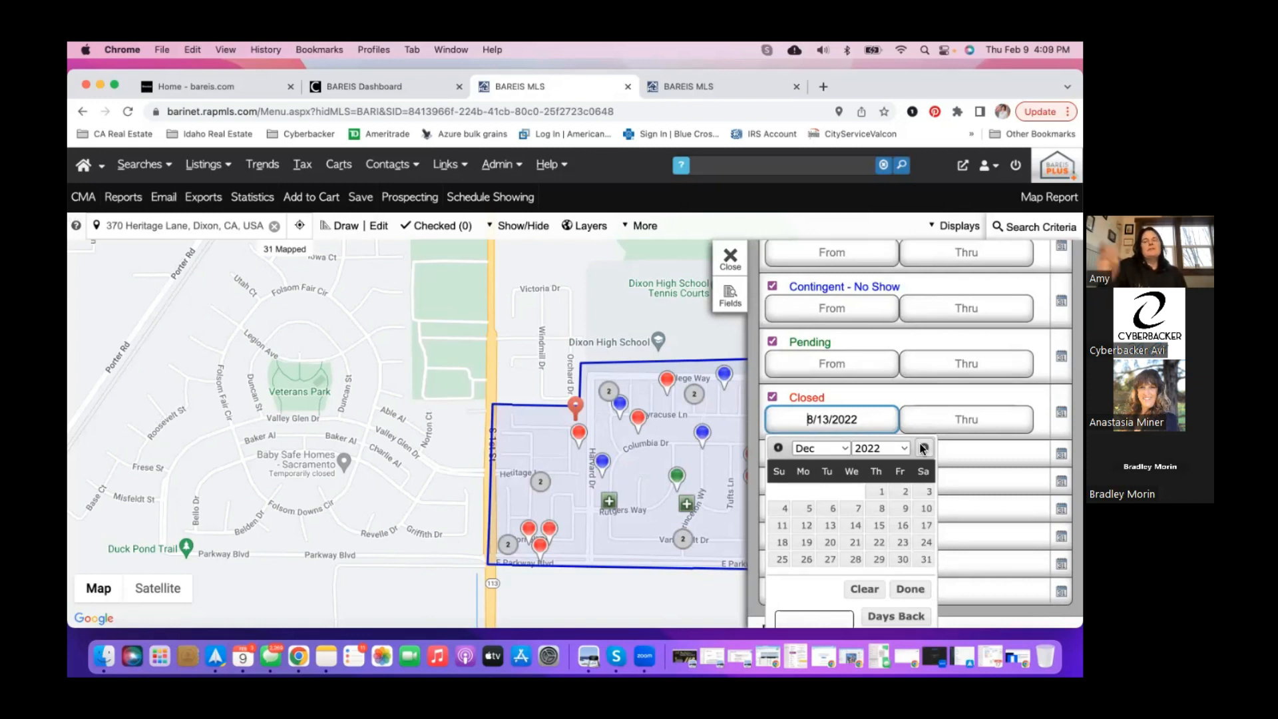
# - Set the Closed From date to 11/01/2022 in the date picker
pyautogui.click(777, 448)
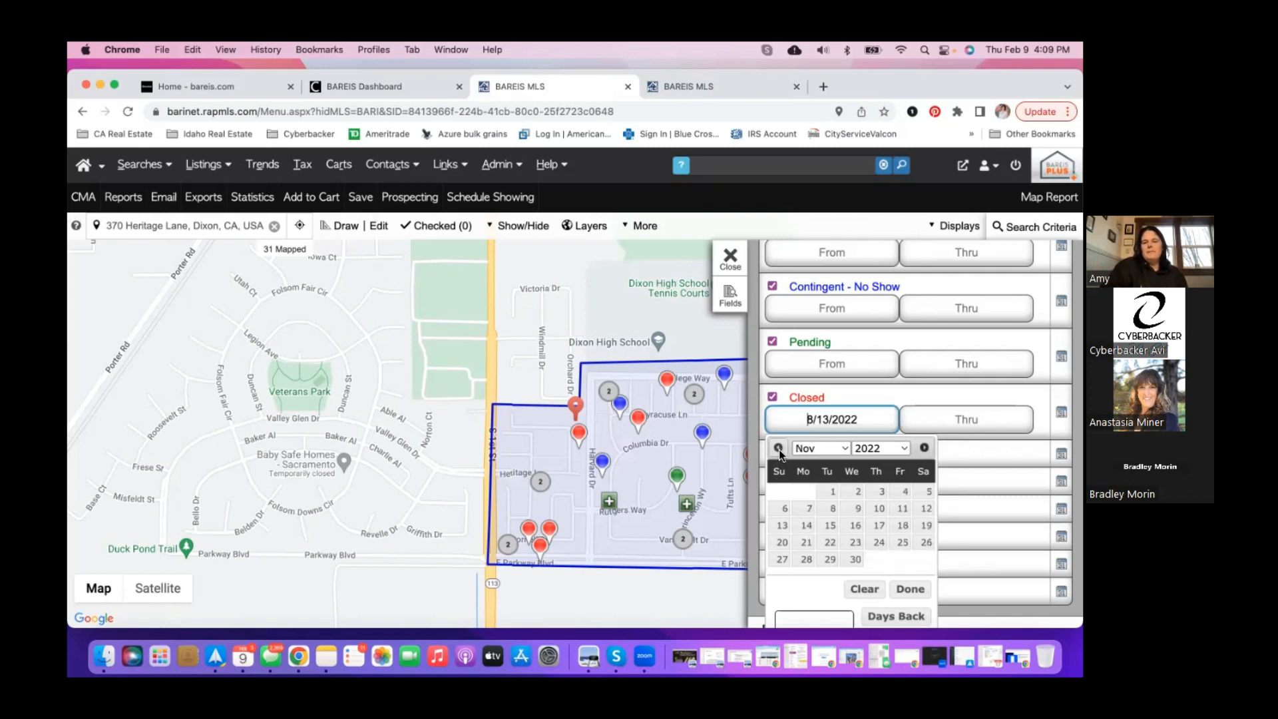
pyautogui.click(828, 493)
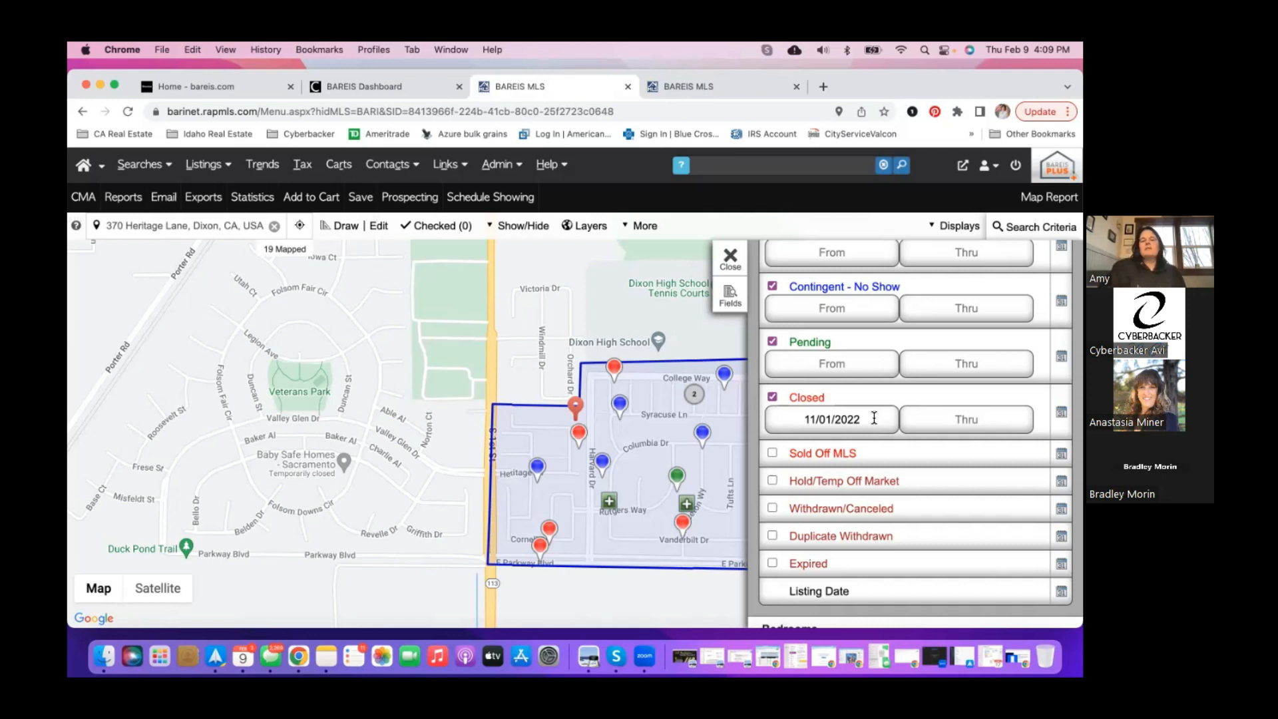
pyautogui.scroll(3, 912, 486)
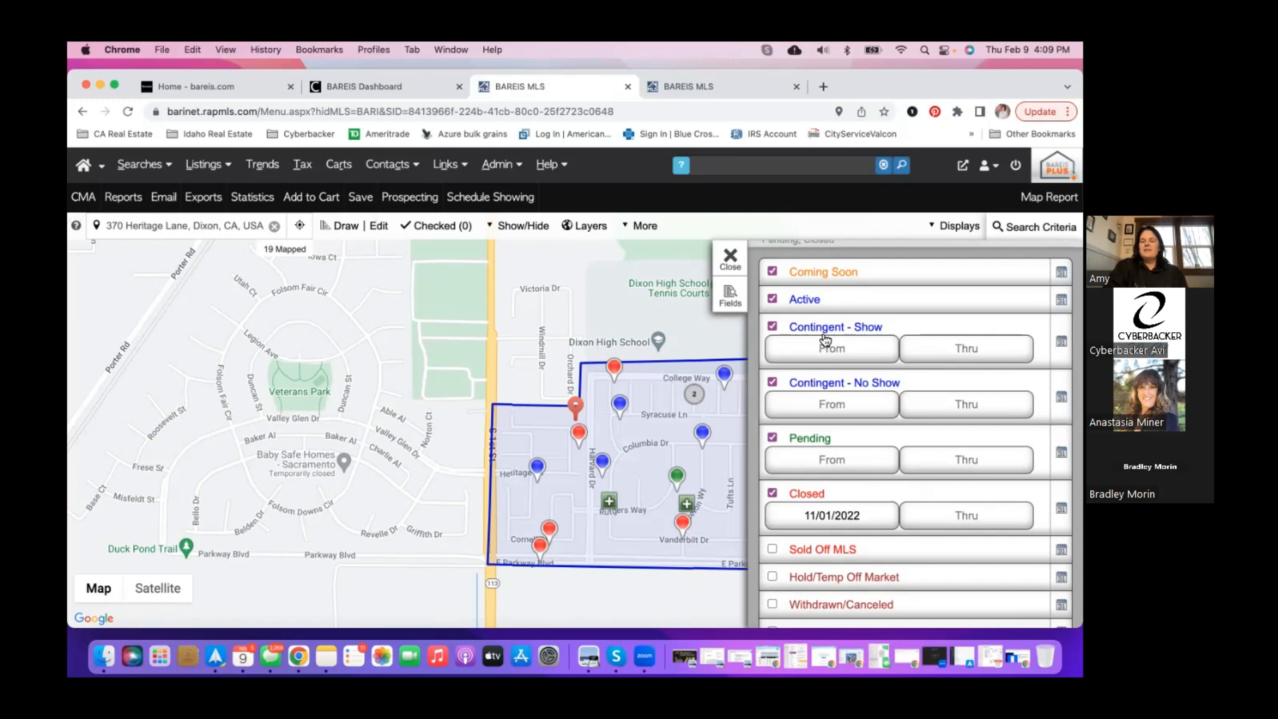
pyautogui.scroll(-2, 825, 336)
pyautogui.scroll(-2, 802, 462)
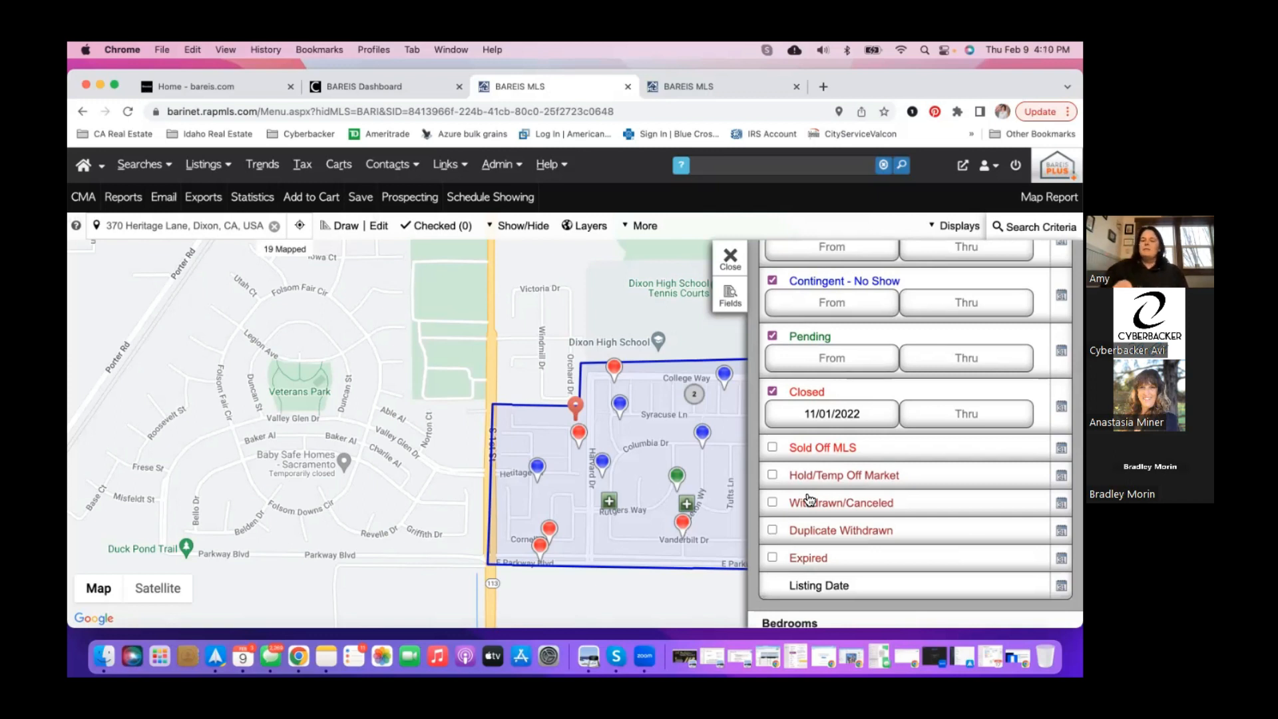
pyautogui.scroll(5, 845, 403)
pyautogui.scroll(-2, 797, 535)
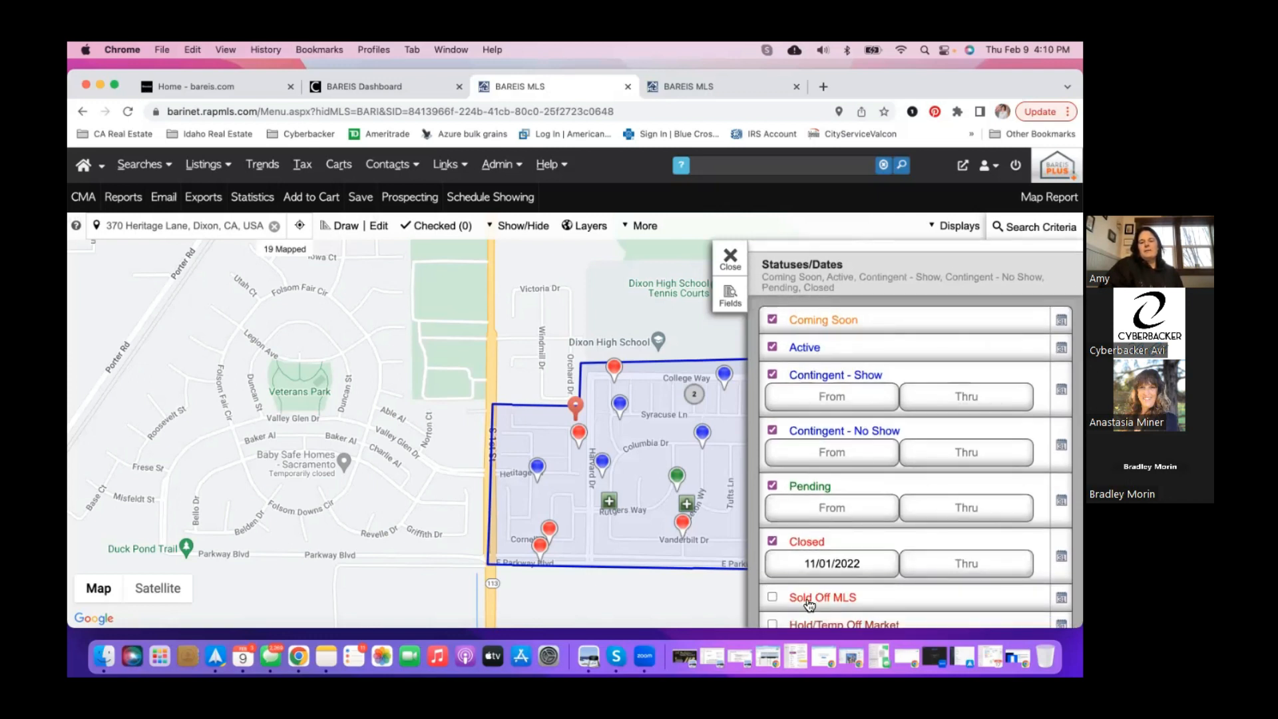
pyautogui.scroll(-6, 788, 387)
pyautogui.scroll(-8, 788, 387)
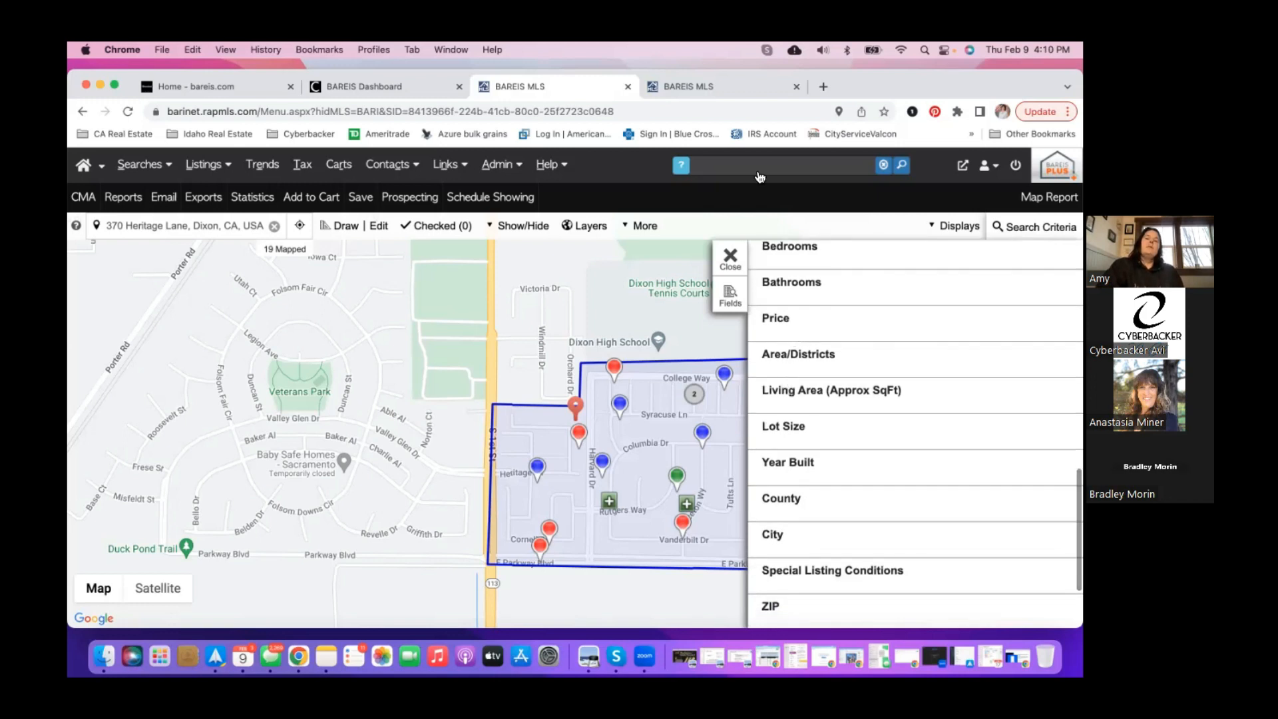
pyautogui.click(754, 94)
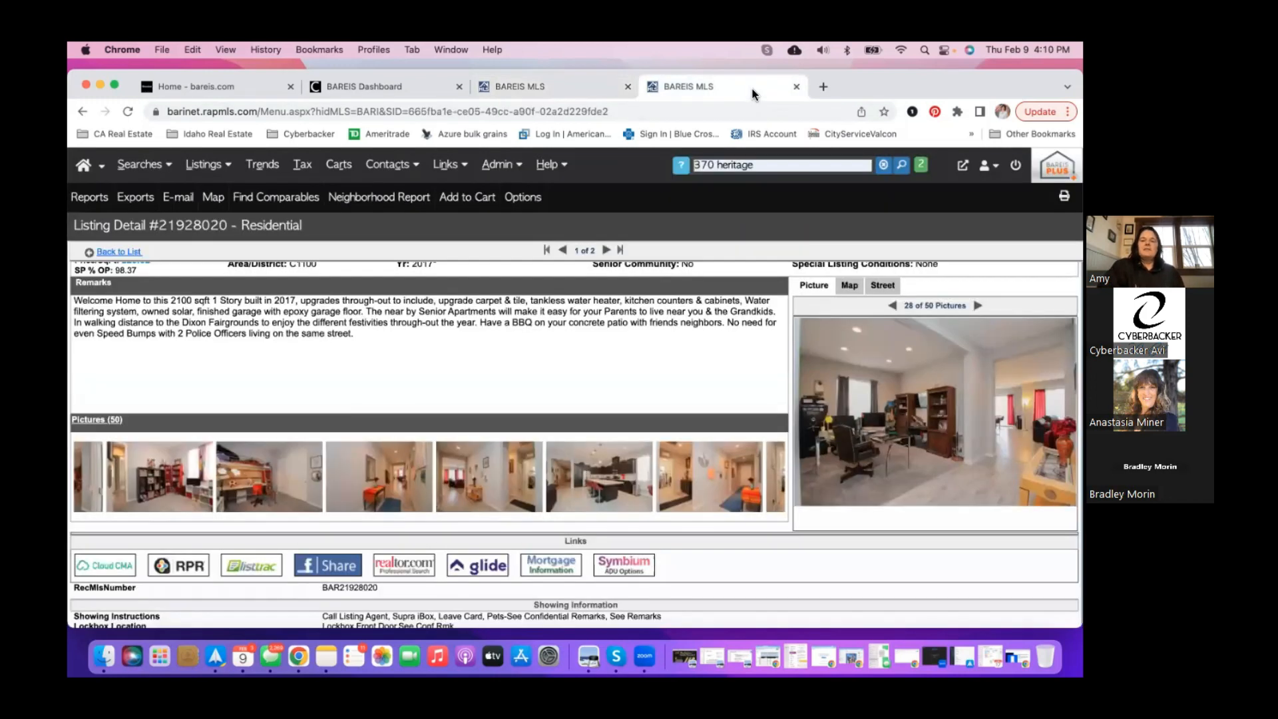
pyautogui.scroll(2, 664, 306)
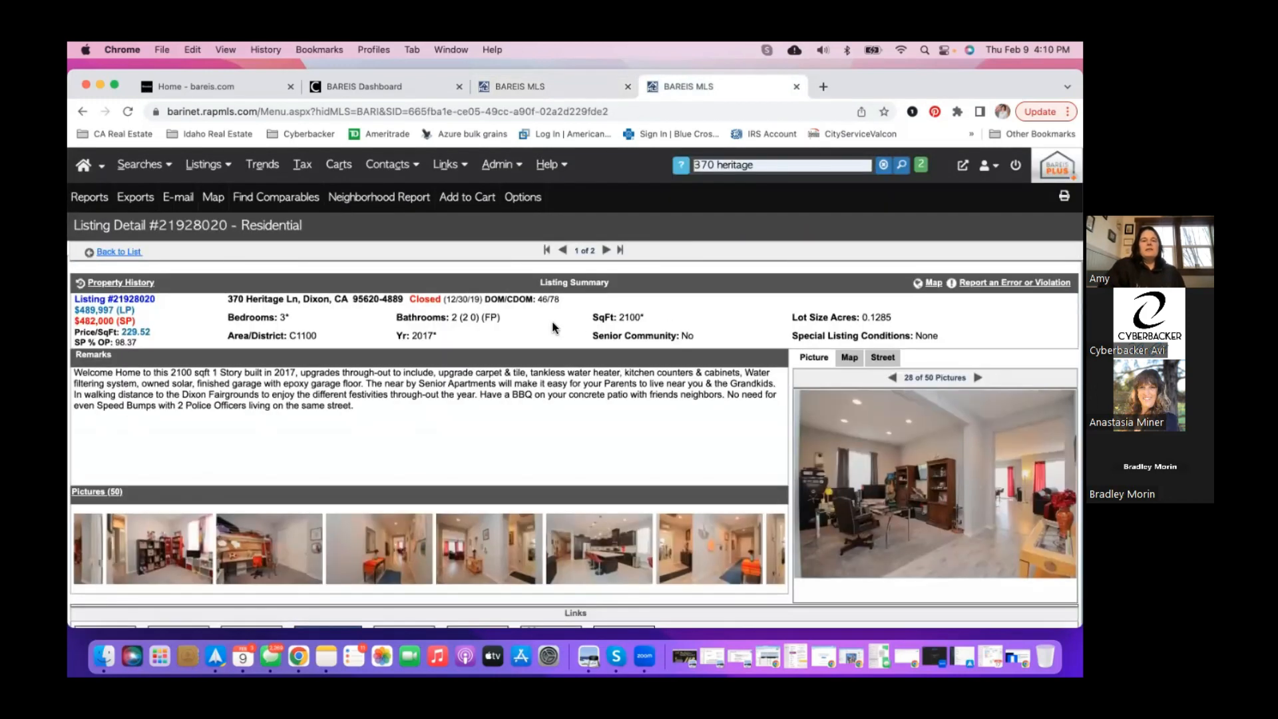
pyautogui.click(594, 88)
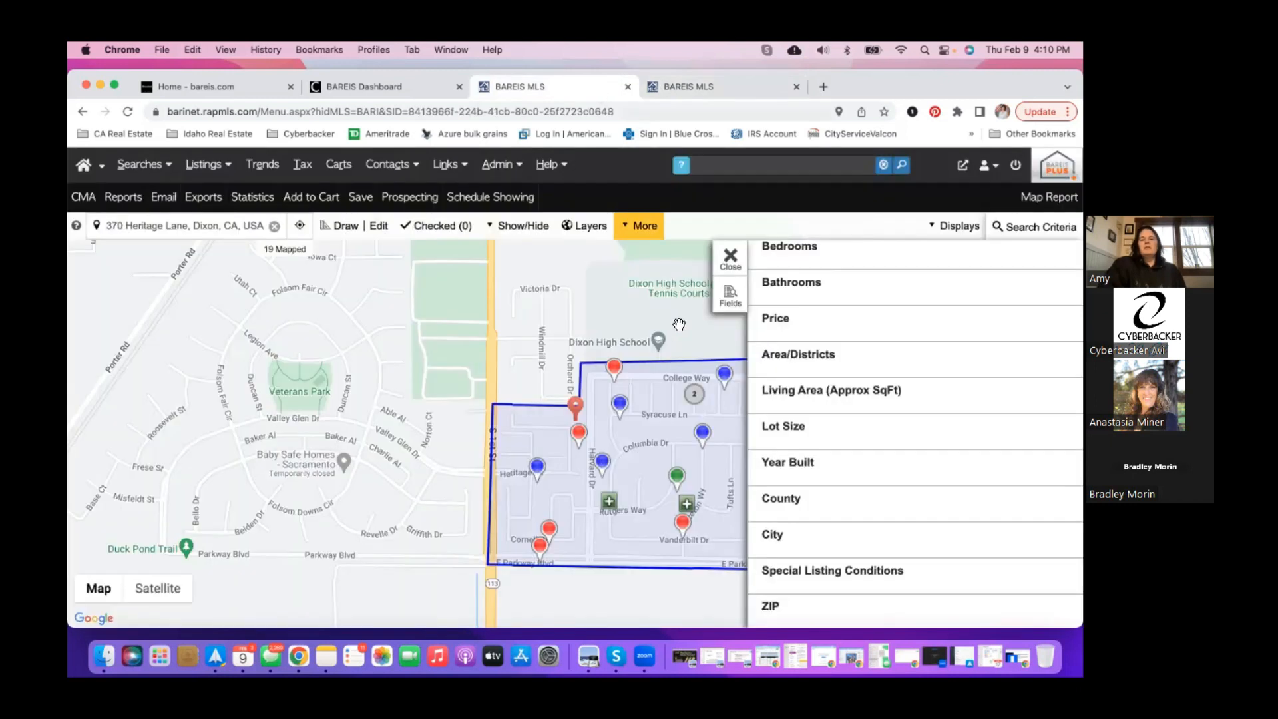
# - Expand Living Area (Approx SqFt) and enter 2400 as the maximum
pyautogui.click(827, 401)
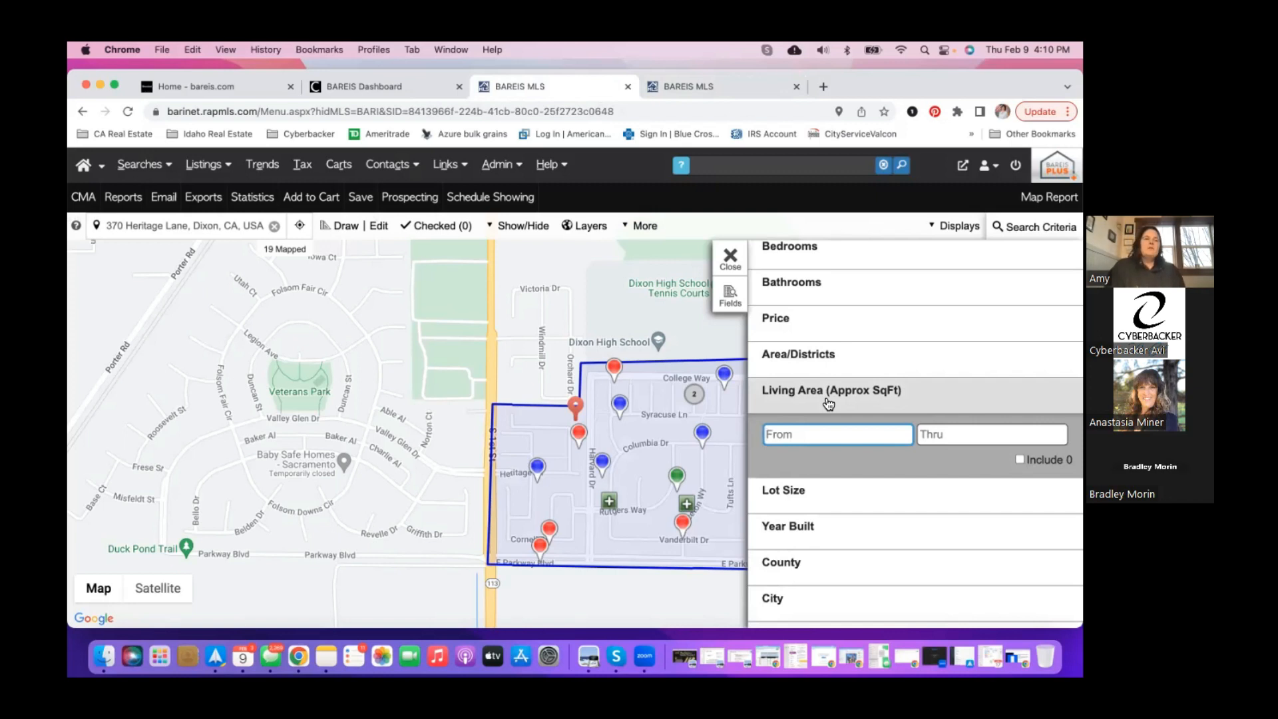
pyautogui.write('25')
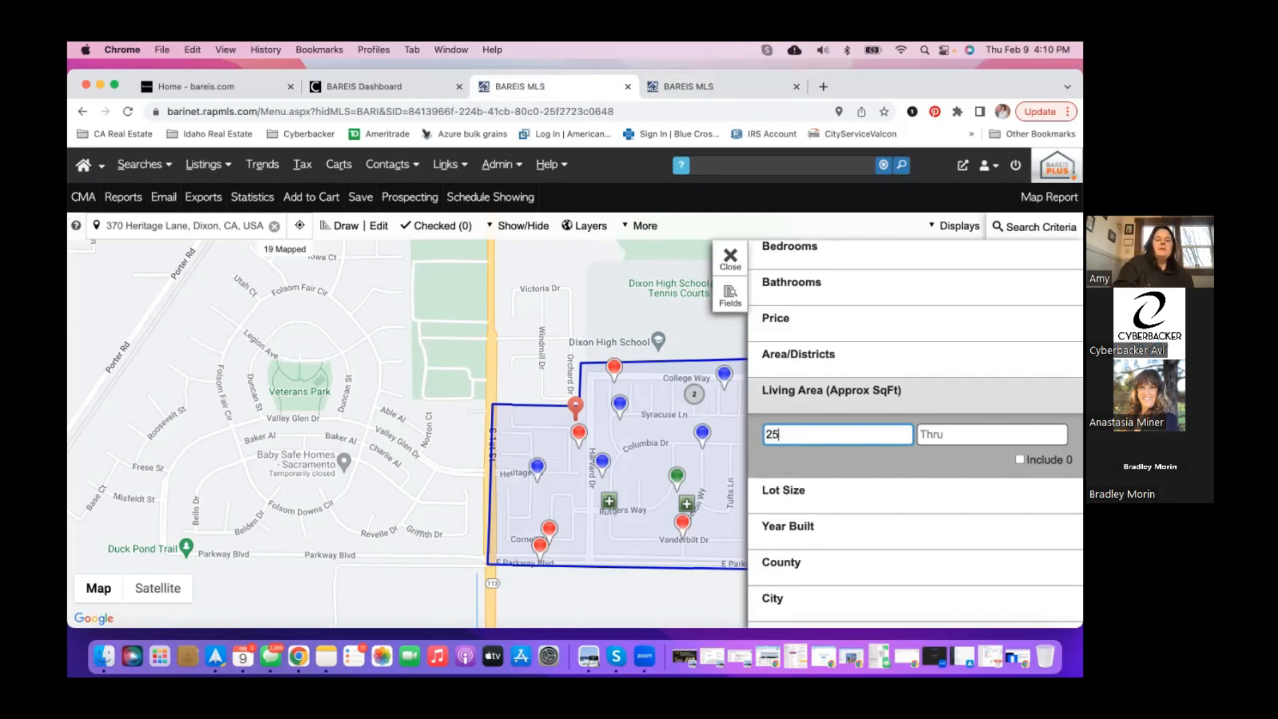
pyautogui.press('BackSpace')
pyautogui.write('400')
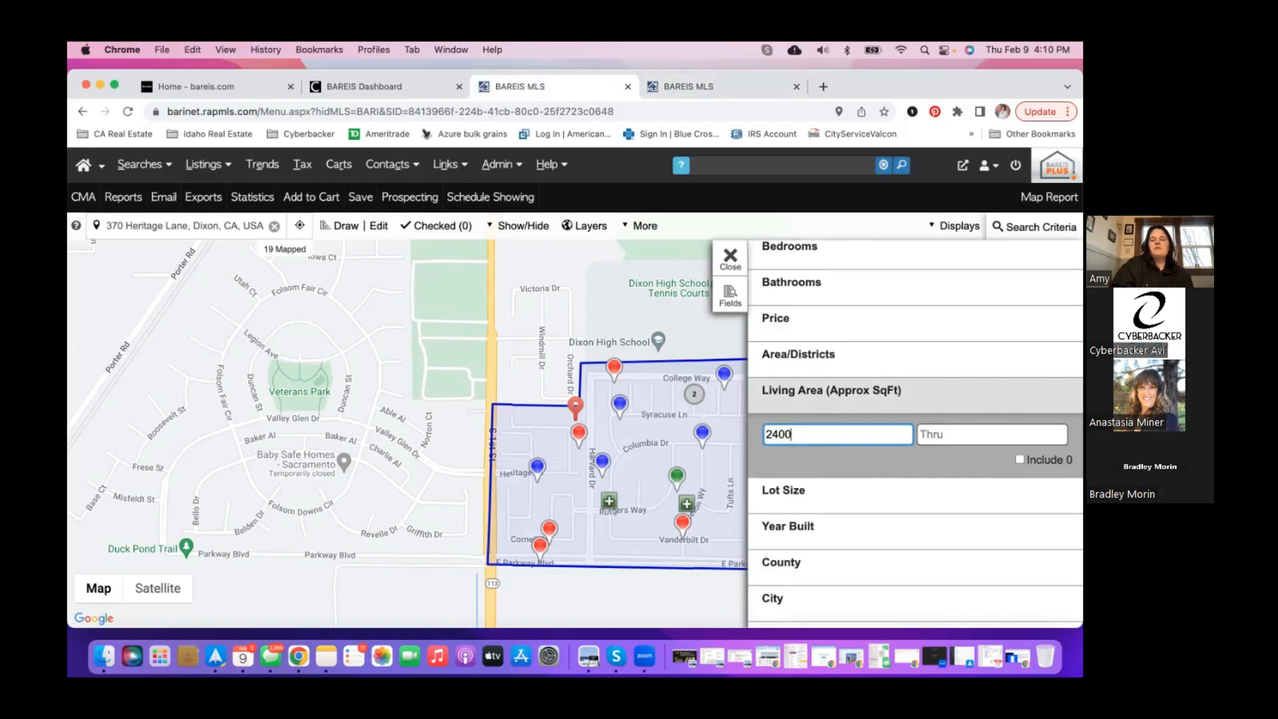
pyautogui.press('BackSpace')
pyautogui.press('BackSpace')
pyautogui.press('BackSpace')
pyautogui.press('BackSpace')
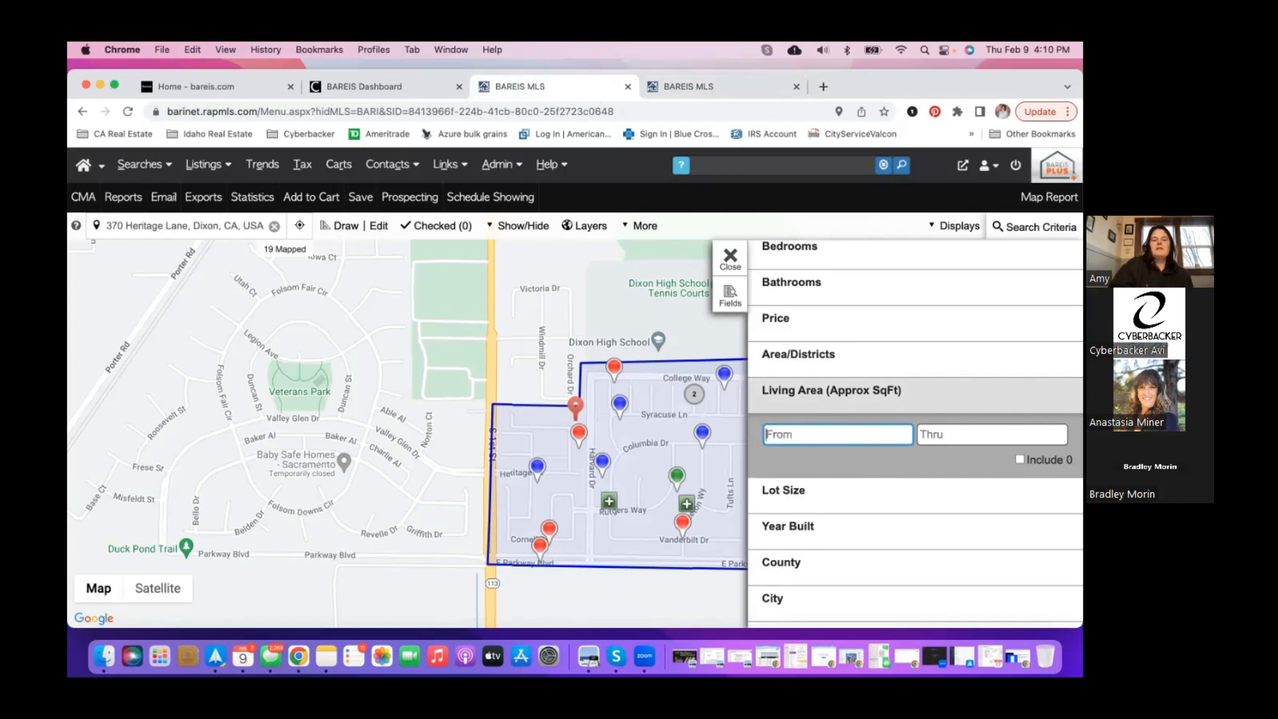
pyautogui.press('Tab')
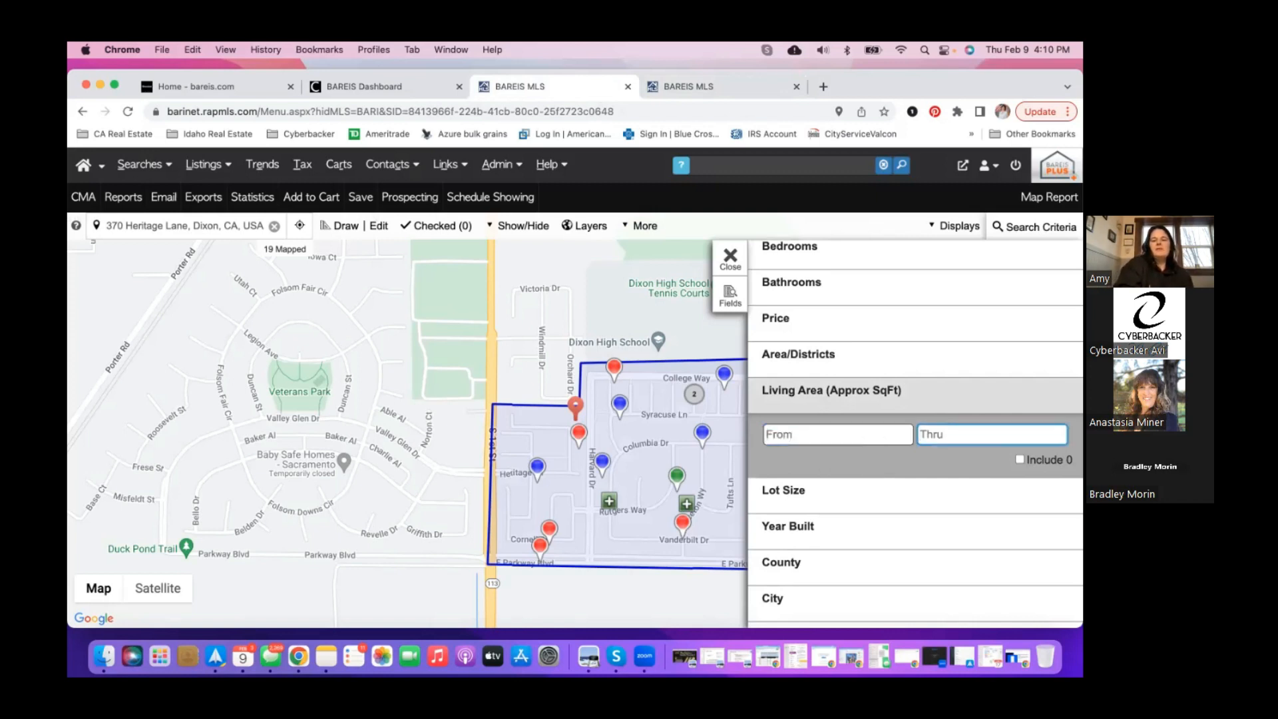
pyautogui.write('2400')
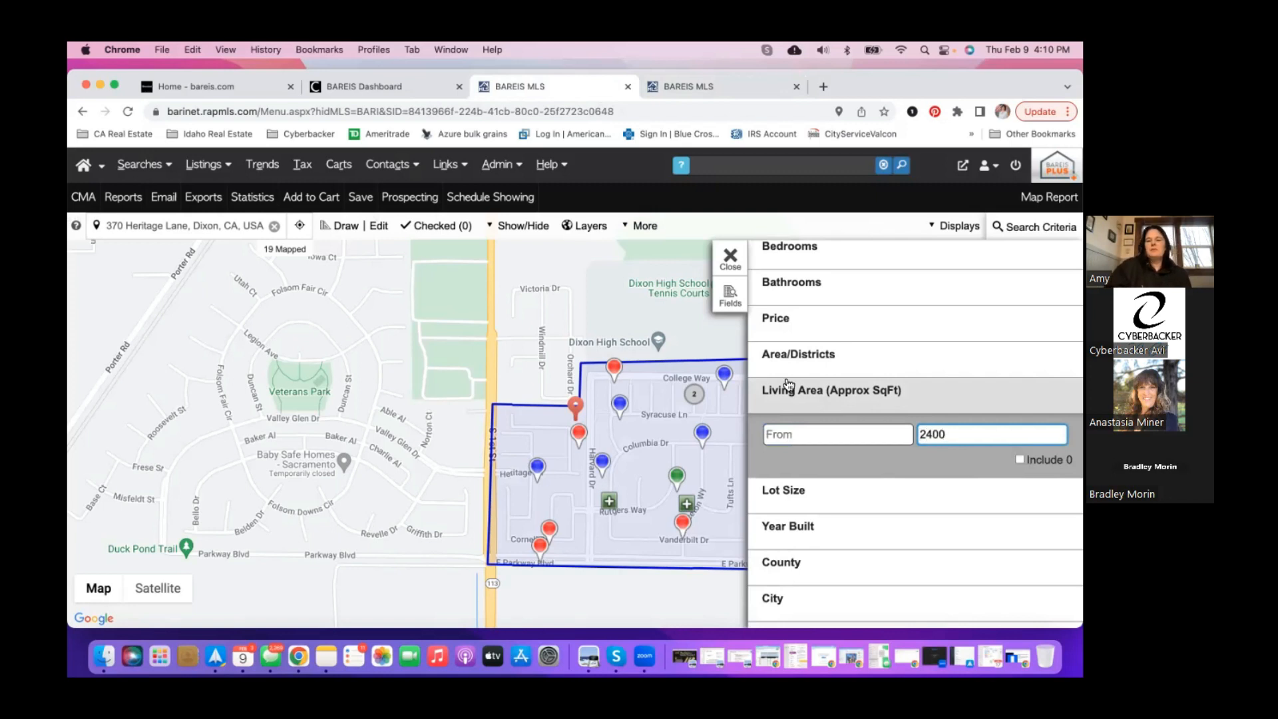
pyautogui.click(834, 419)
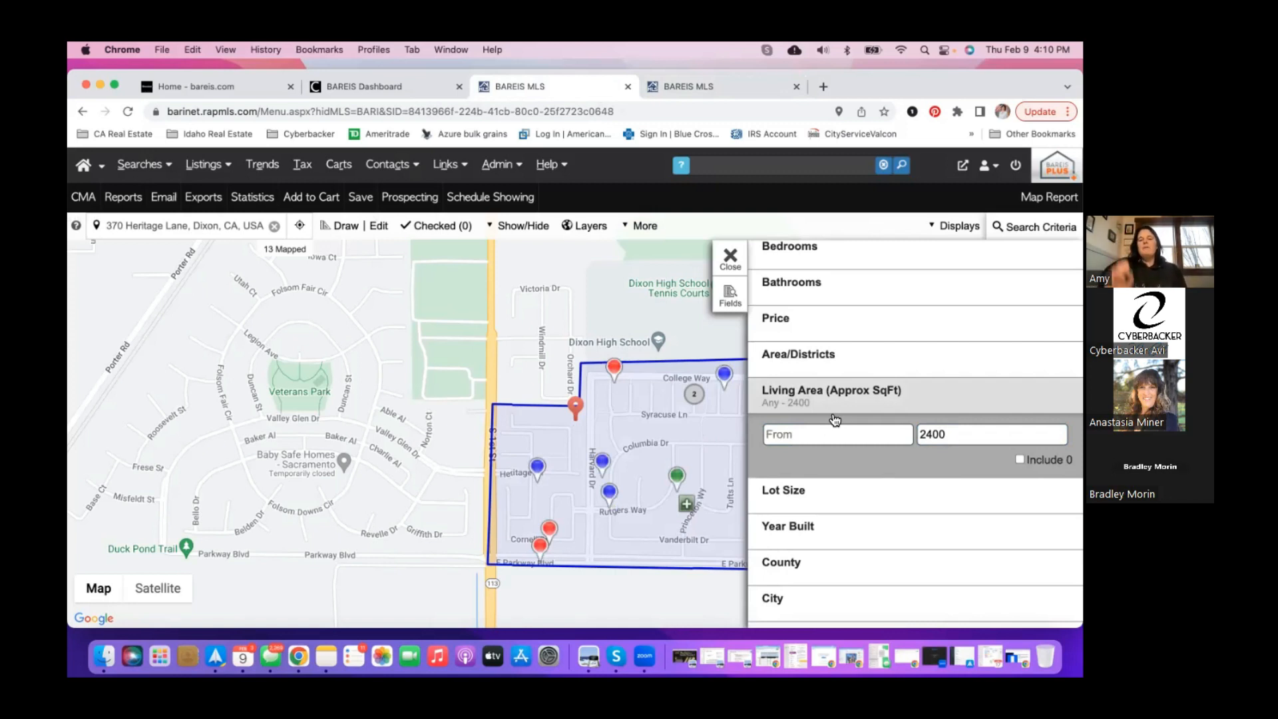
# - Enter 1800 as the minimum living area and close the Search Criteria panel
pyautogui.click(818, 436)
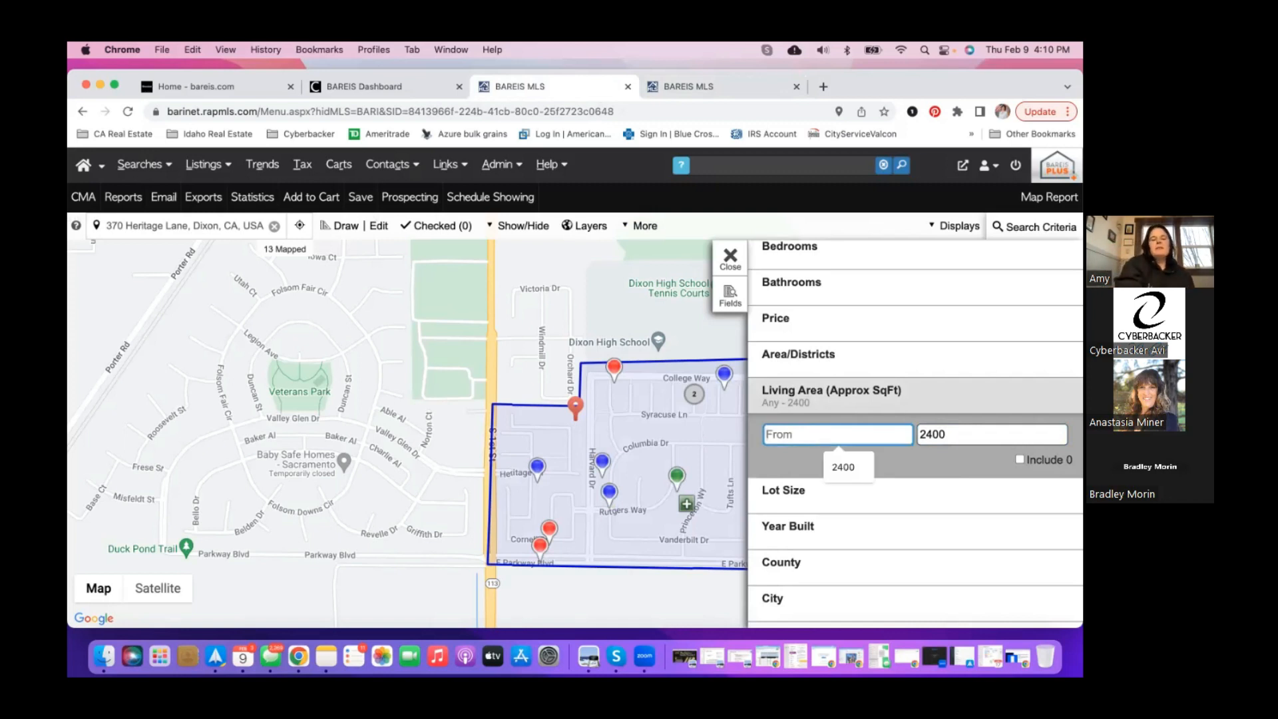
pyautogui.write('1800')
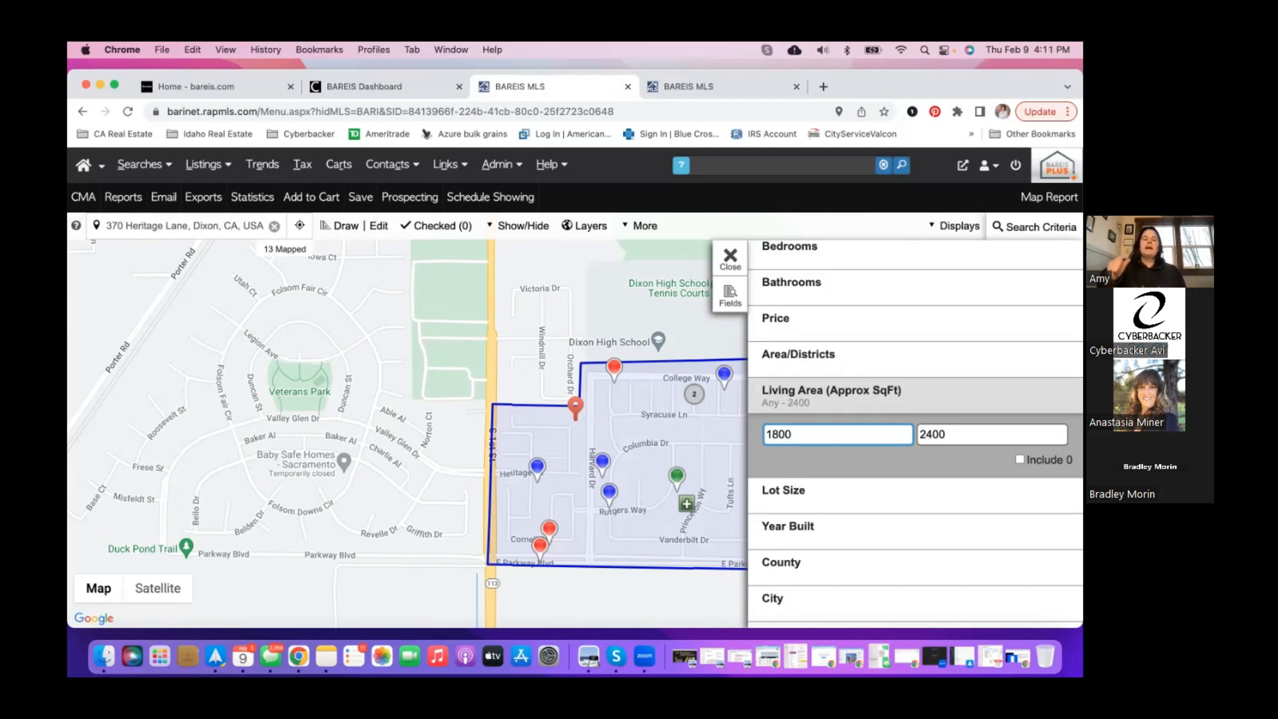
pyautogui.click(871, 403)
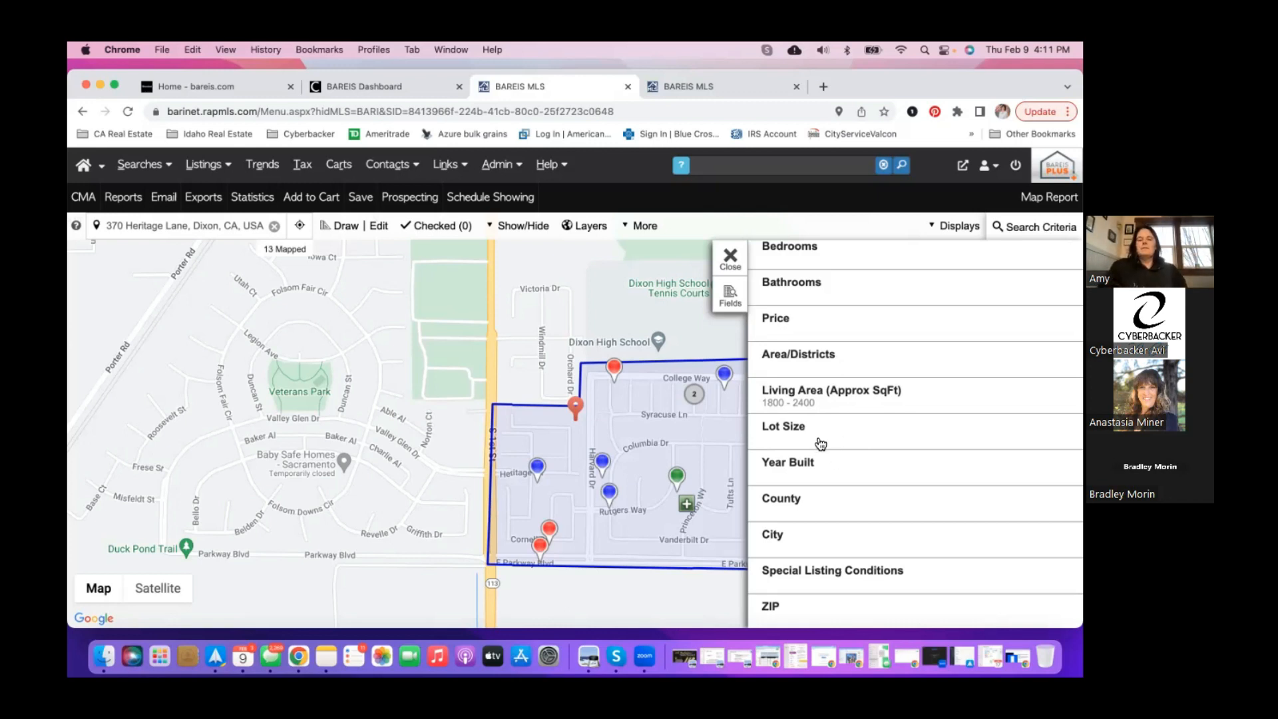
pyautogui.scroll(2, 816, 449)
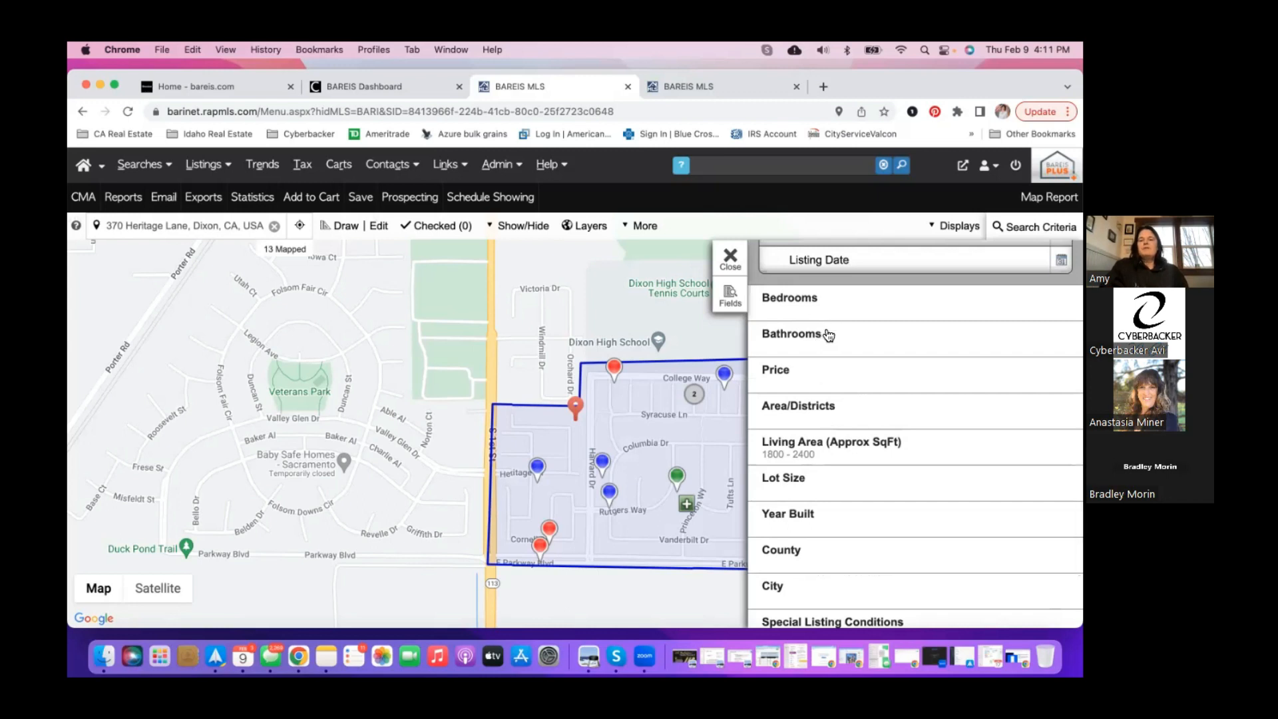
pyautogui.scroll(10, 832, 444)
pyautogui.scroll(5, 835, 446)
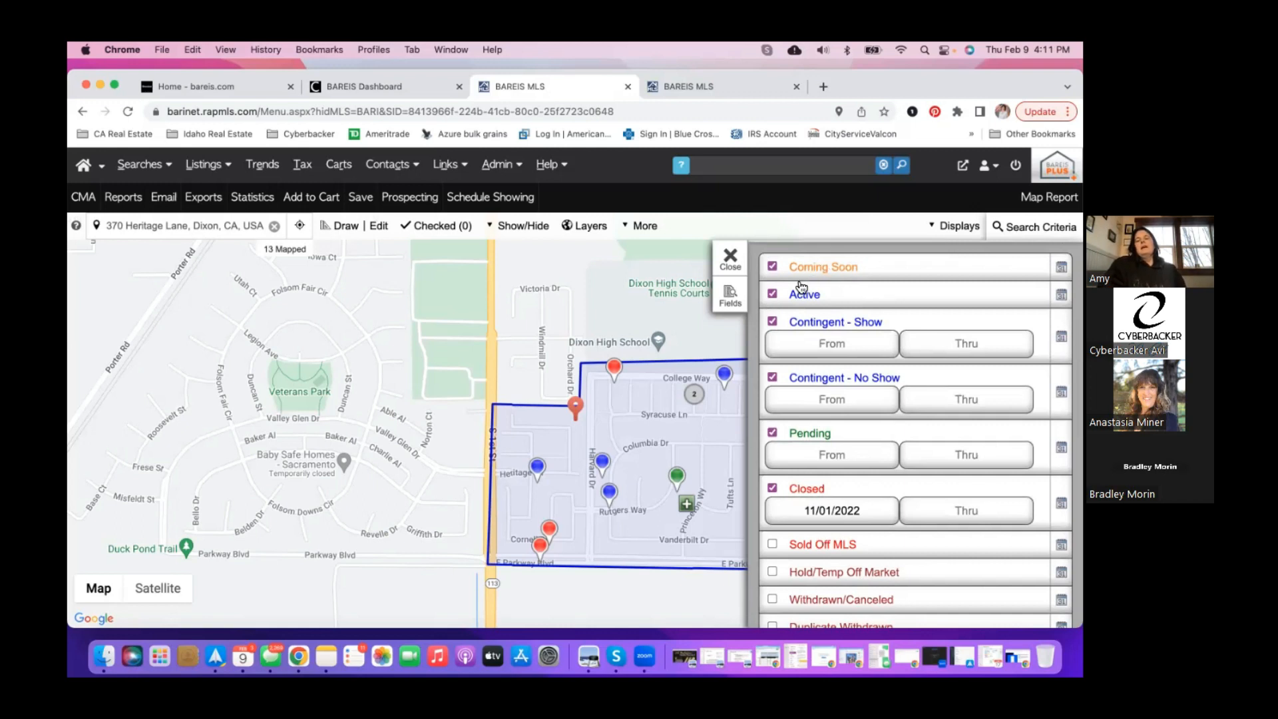
pyautogui.scroll(-10, 824, 474)
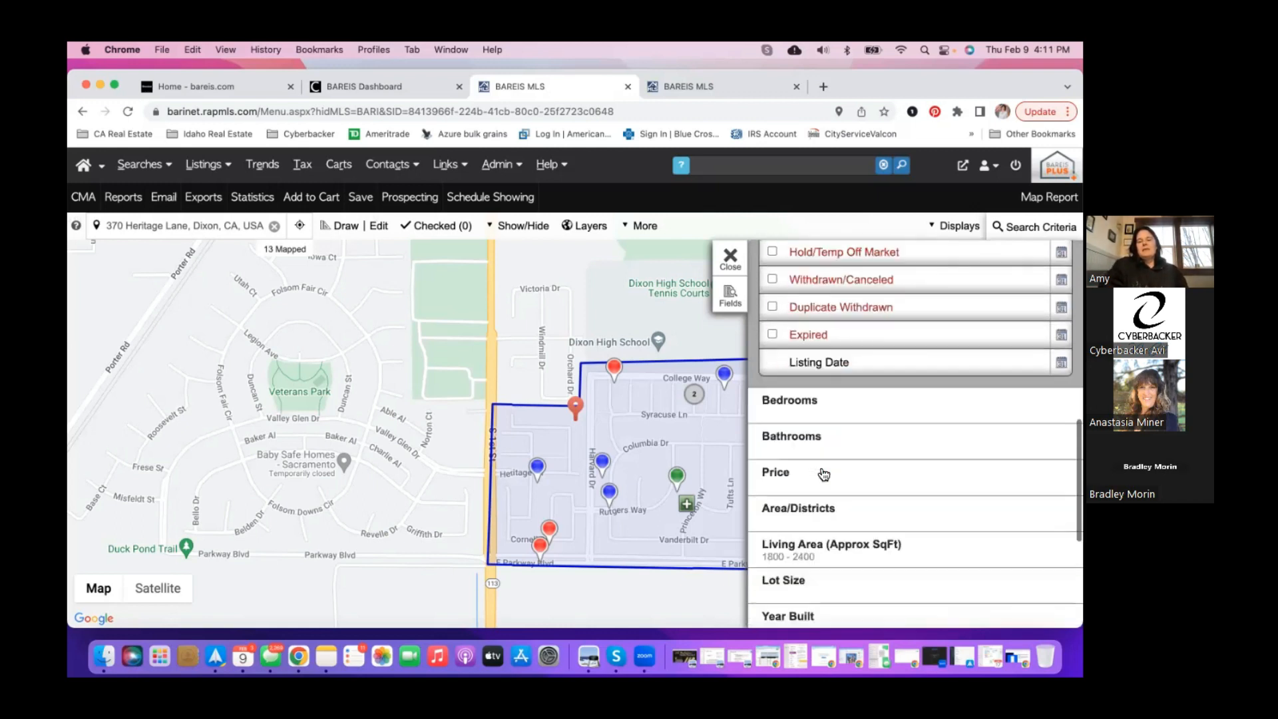
pyautogui.scroll(-2, 824, 474)
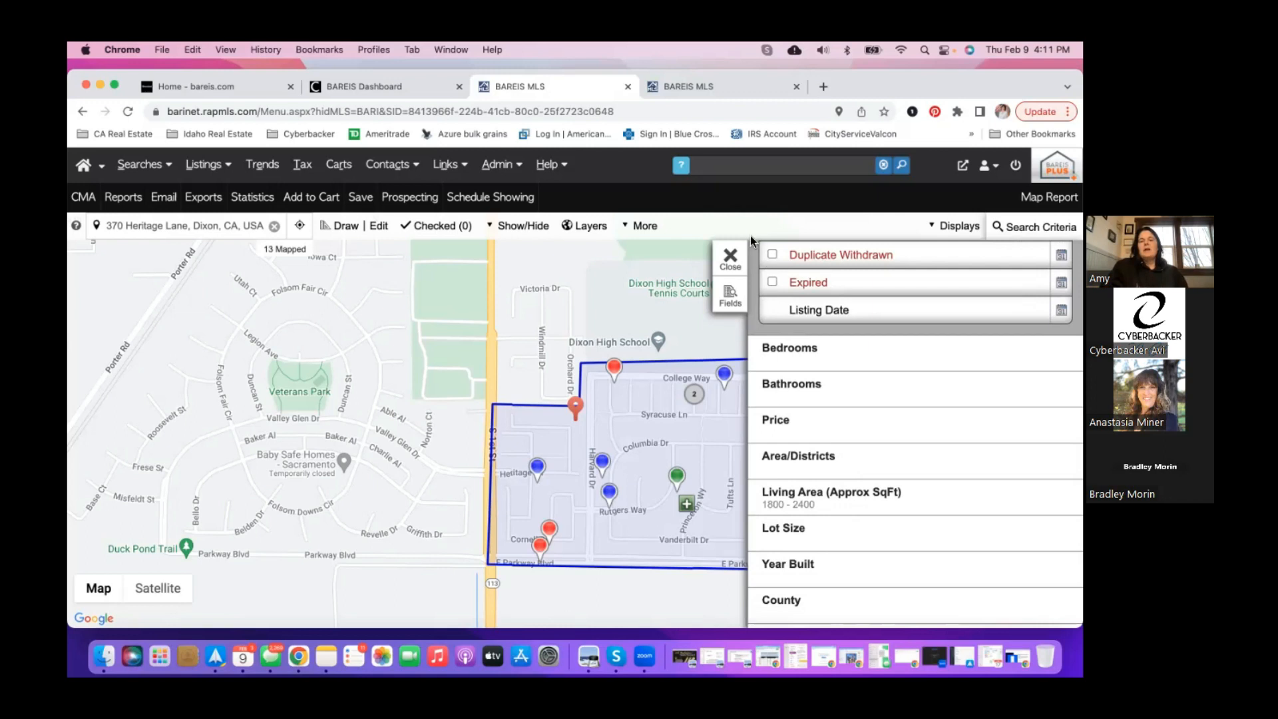
pyautogui.click(738, 265)
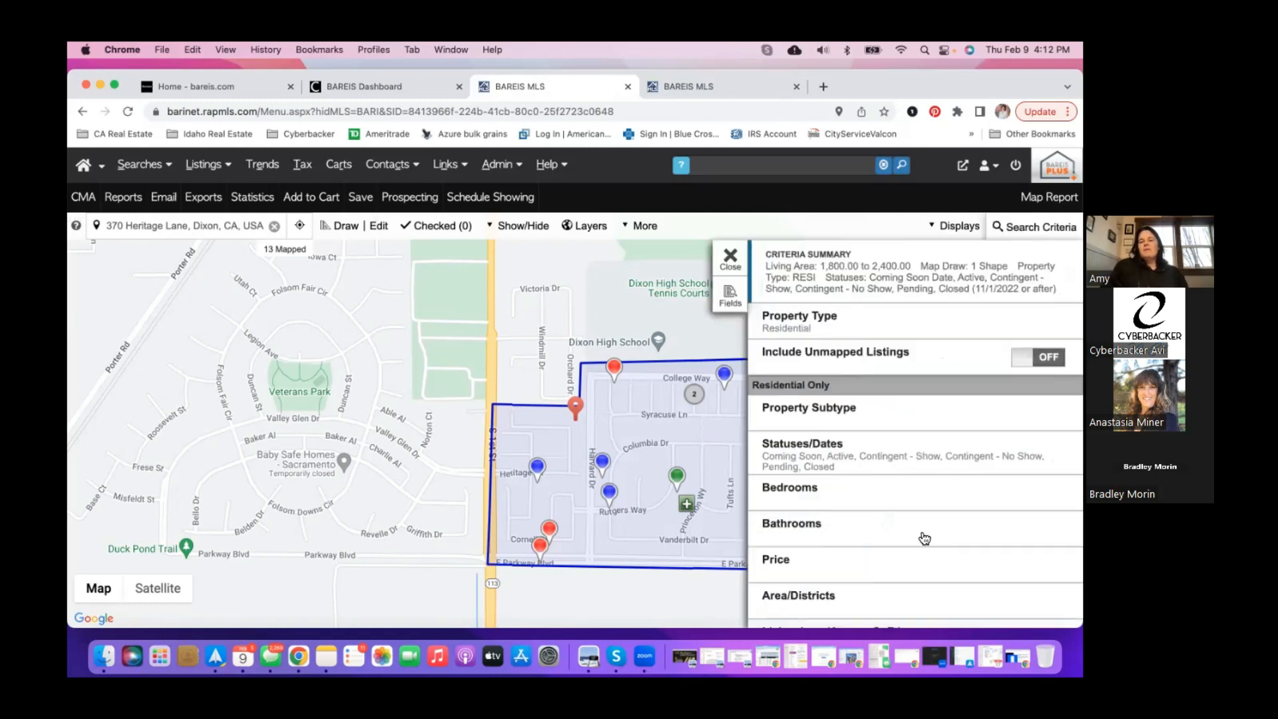
pyautogui.scroll(-5, 932, 499)
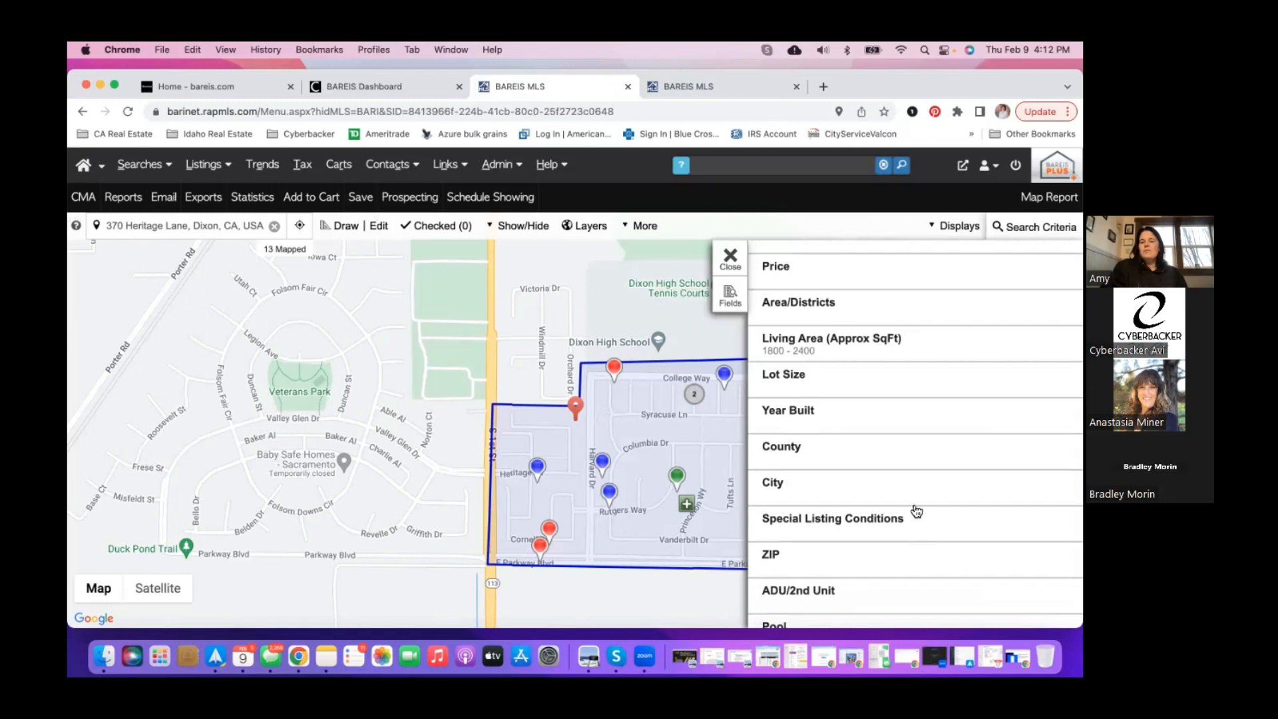
pyautogui.click(870, 424)
pyautogui.click(925, 446)
pyautogui.write('2021')
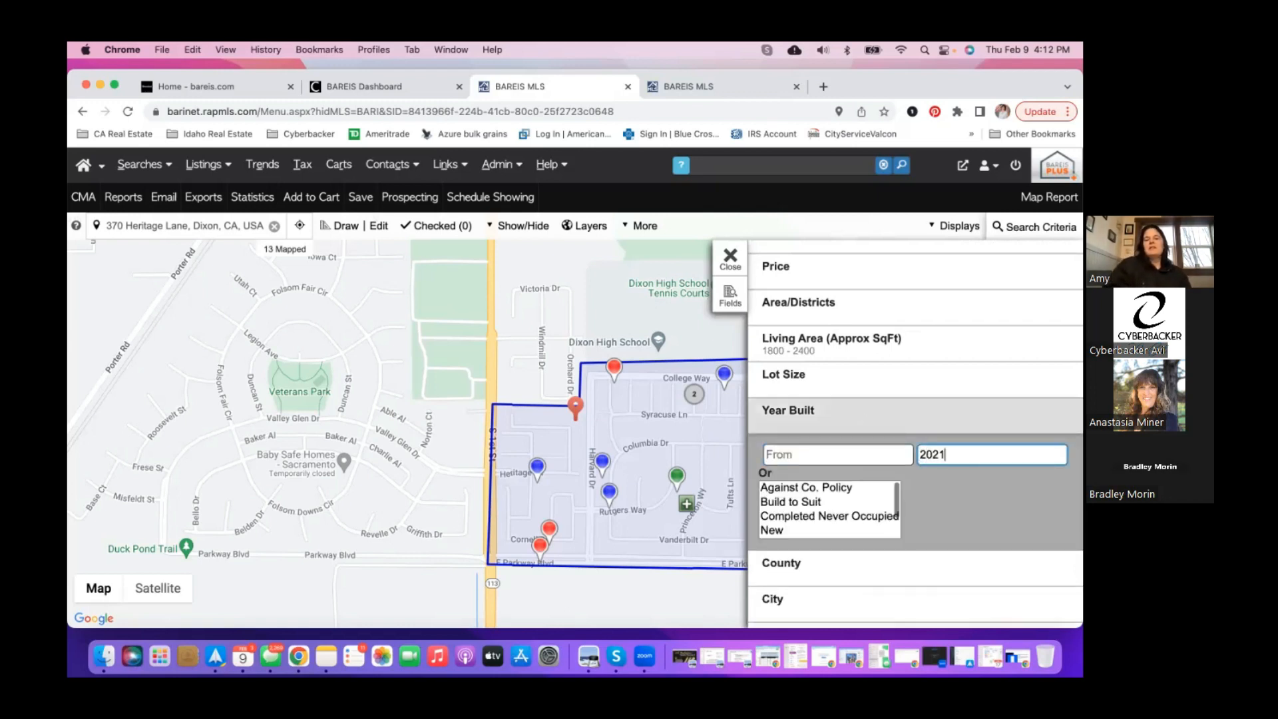
pyautogui.click(946, 429)
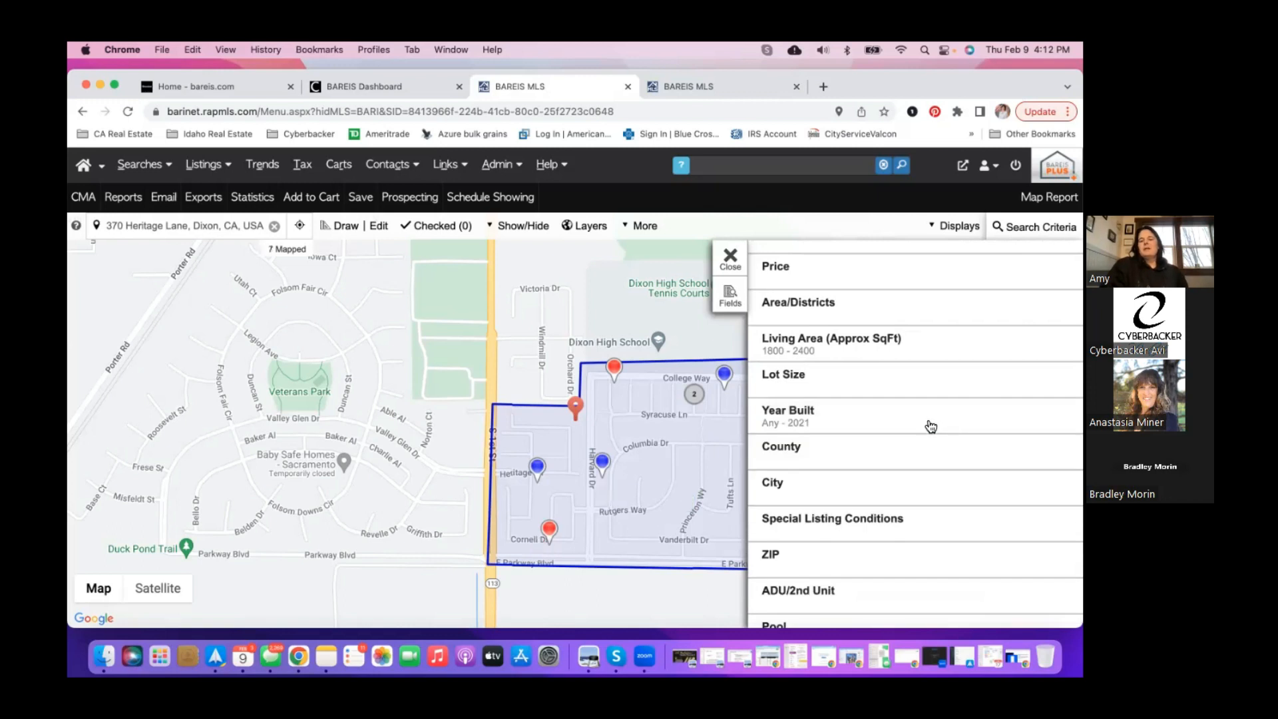
pyautogui.click(930, 426)
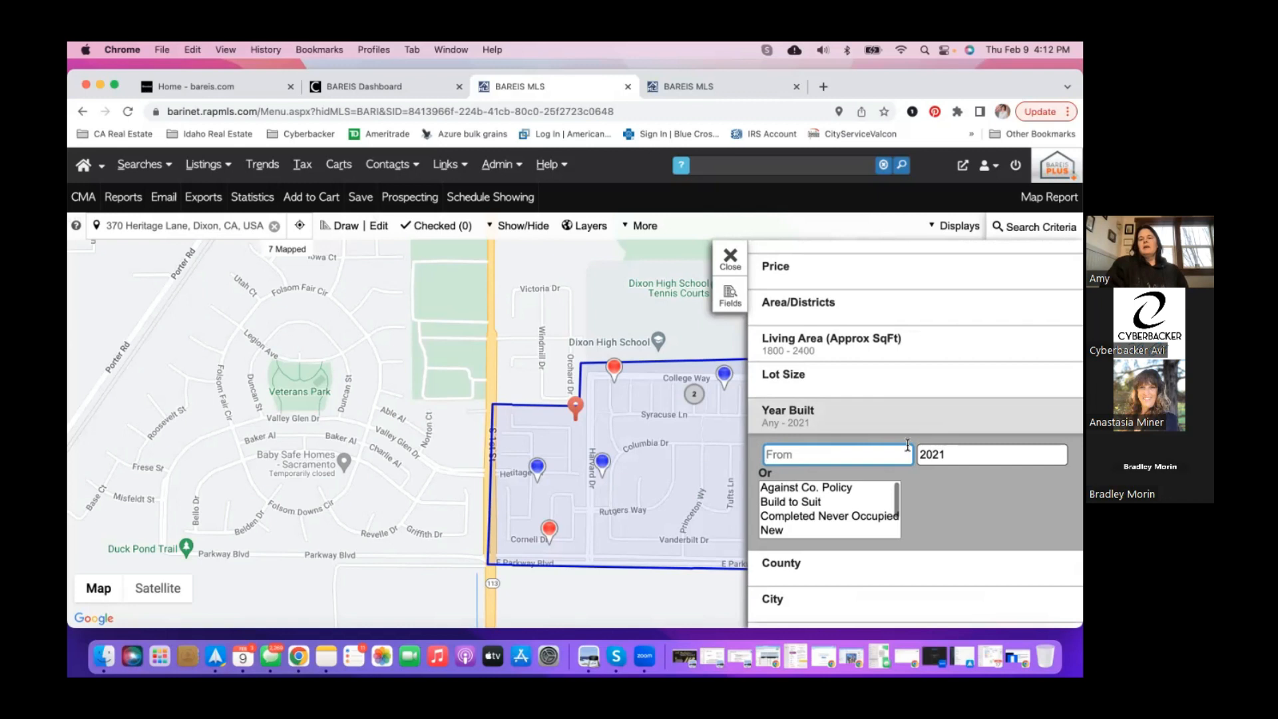
pyautogui.press('Tab')
pyautogui.press('BackSpace')
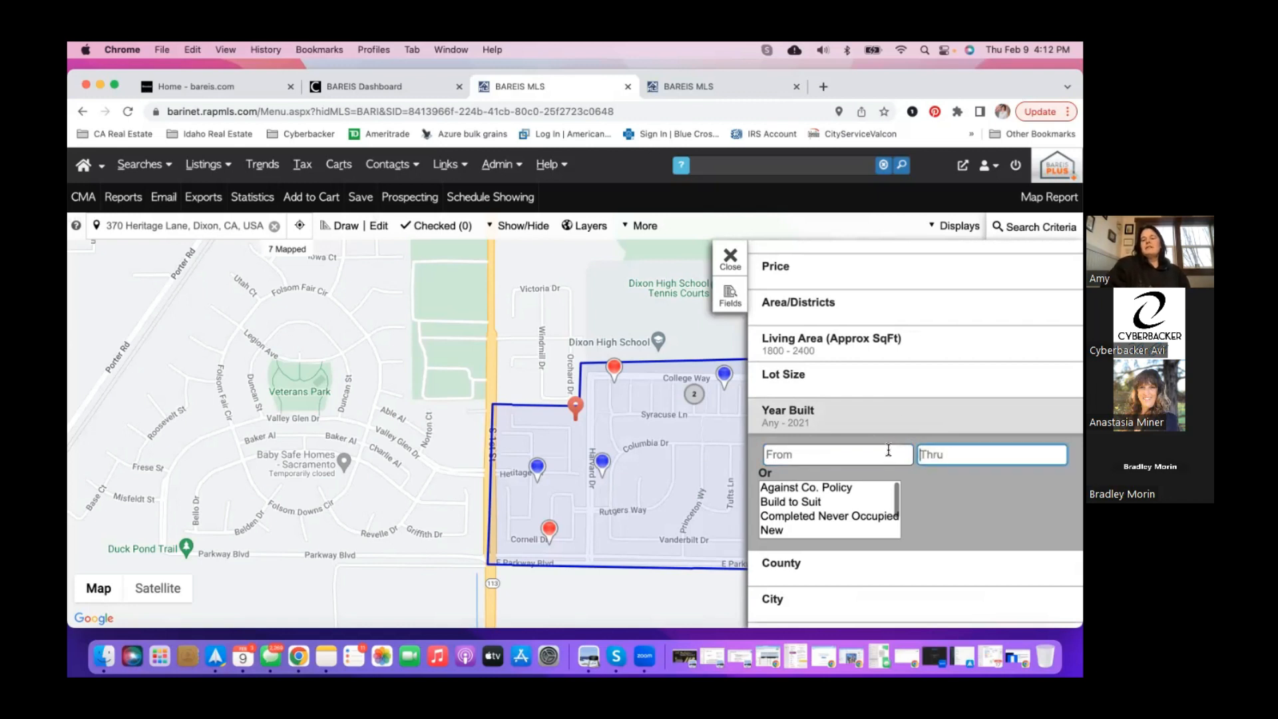
pyautogui.click(913, 409)
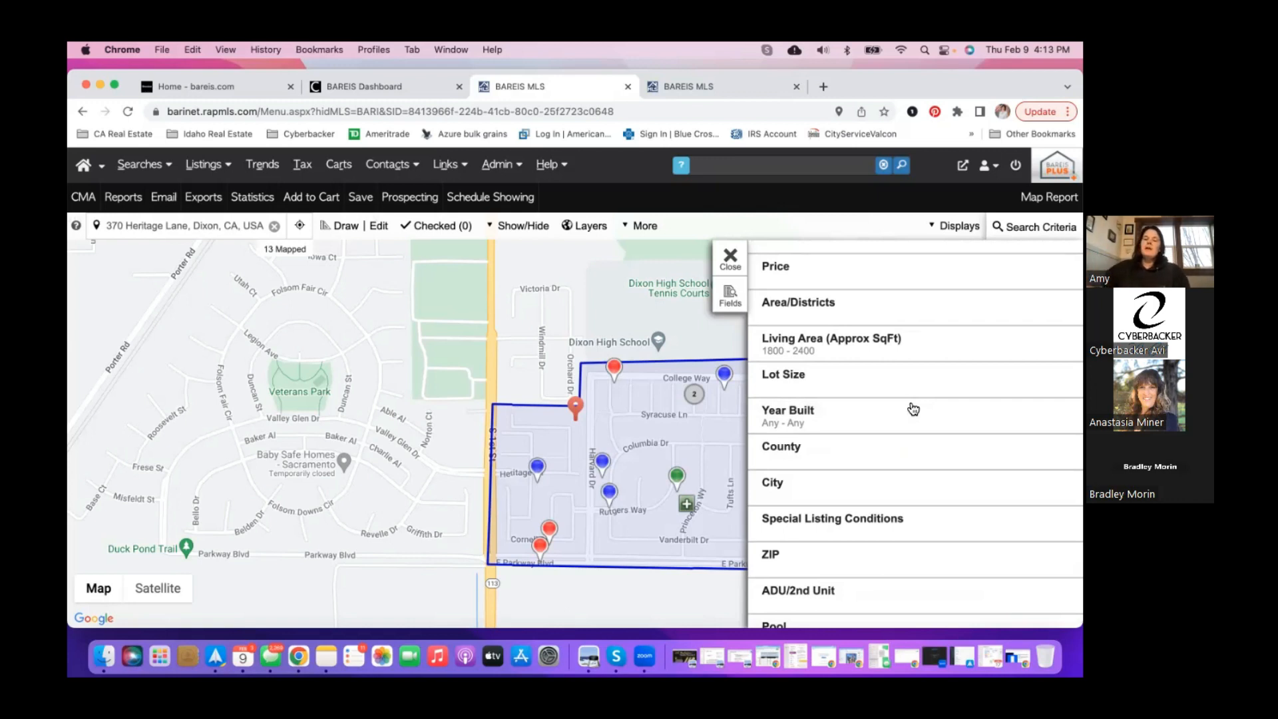
pyautogui.scroll(-2, 874, 496)
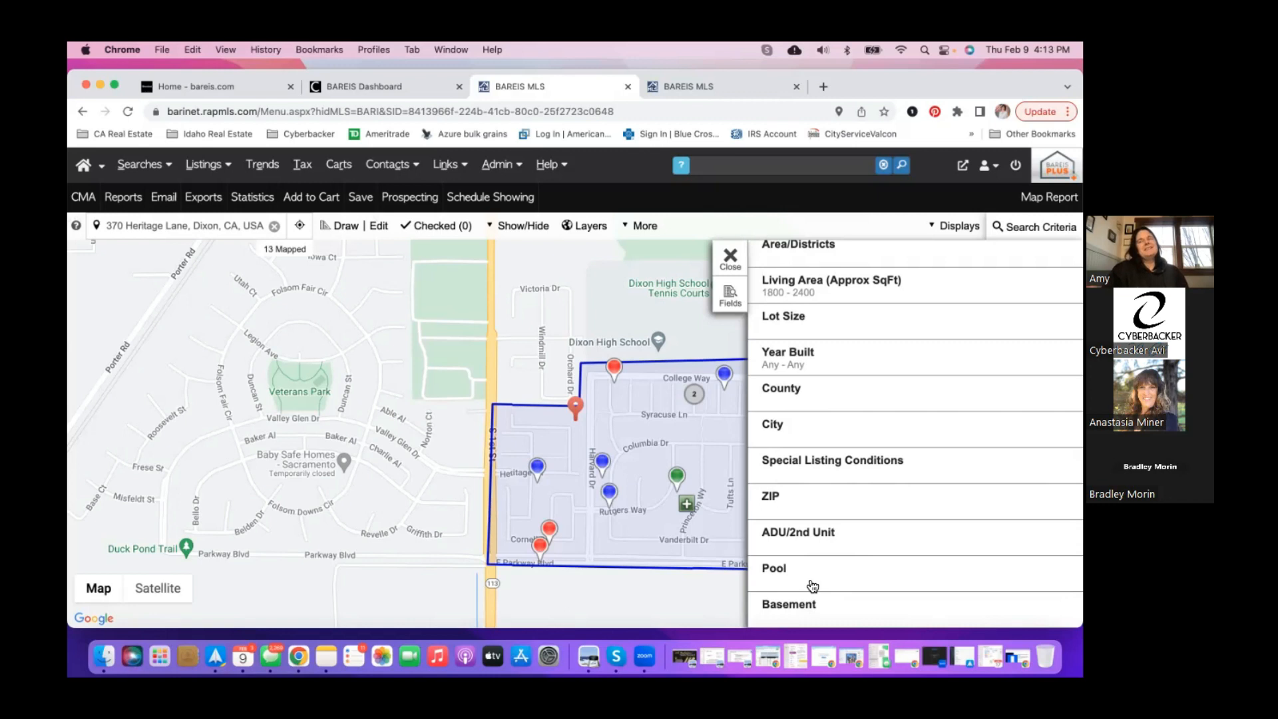
# - Add the DOM field to the search criteria fields
pyautogui.click(733, 306)
pyautogui.scroll(-5, 832, 423)
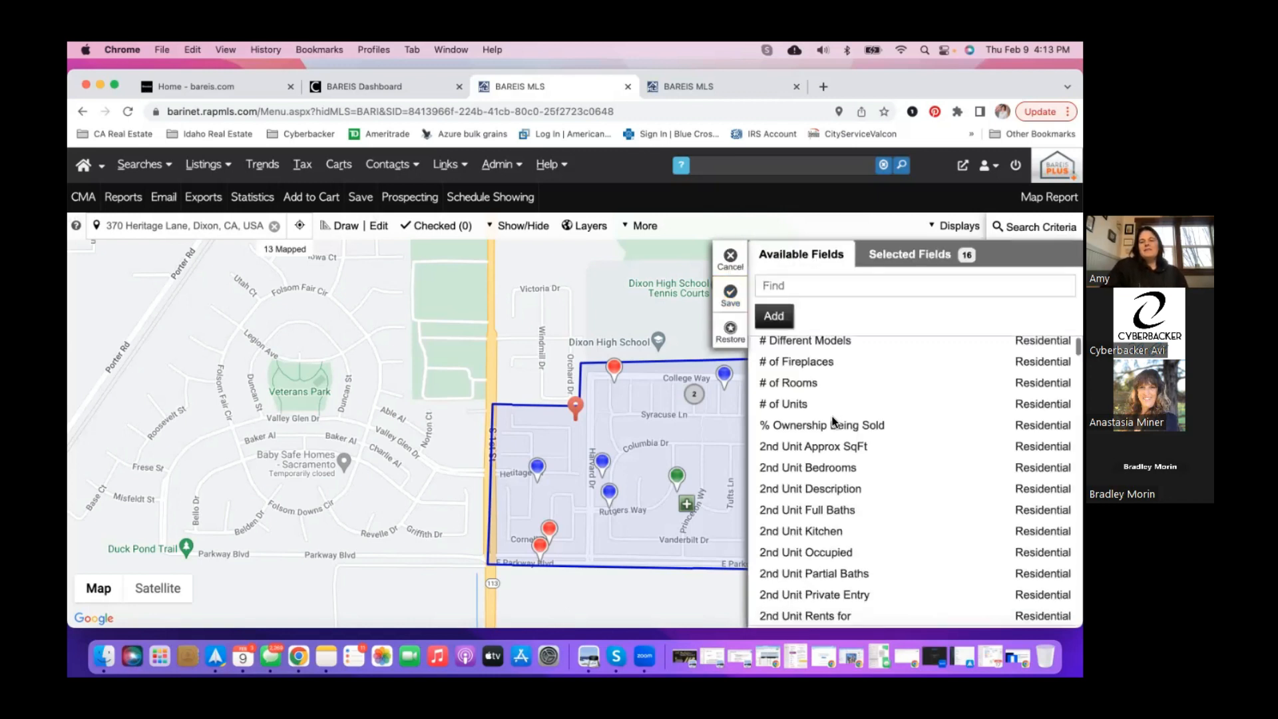
pyautogui.scroll(-20, 832, 421)
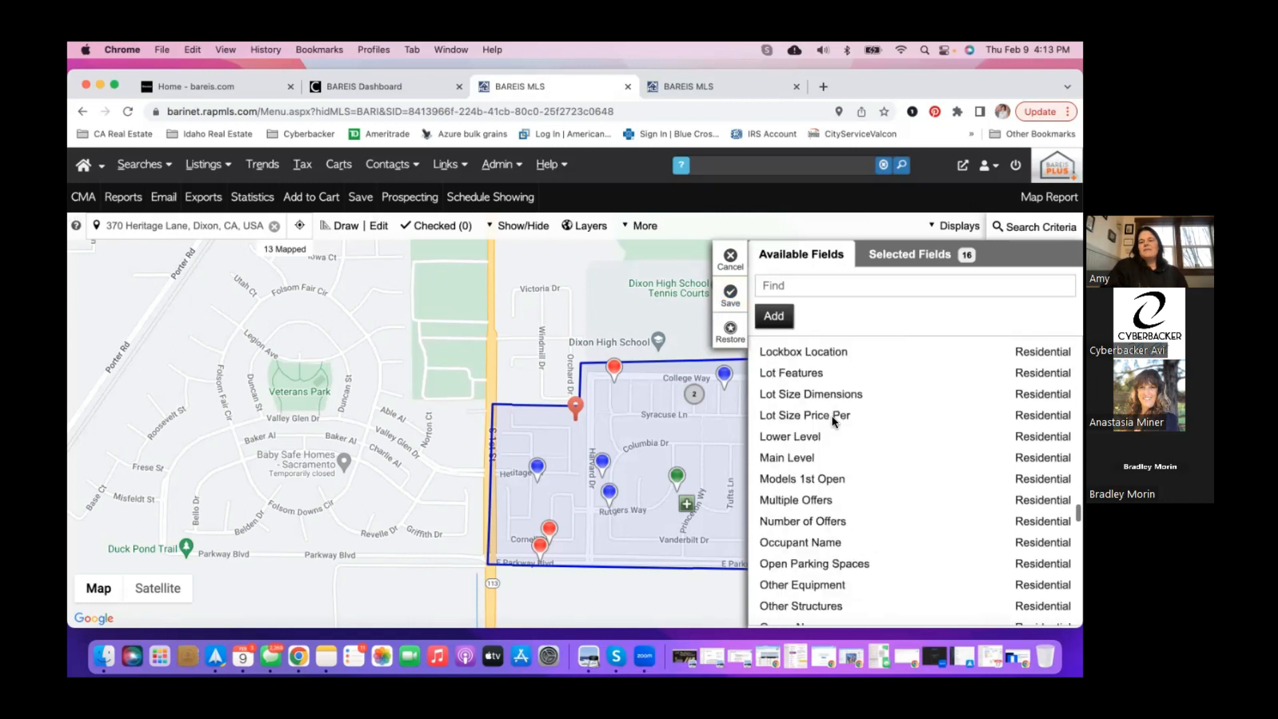
pyautogui.scroll(-20, 832, 421)
pyautogui.scroll(20, 831, 426)
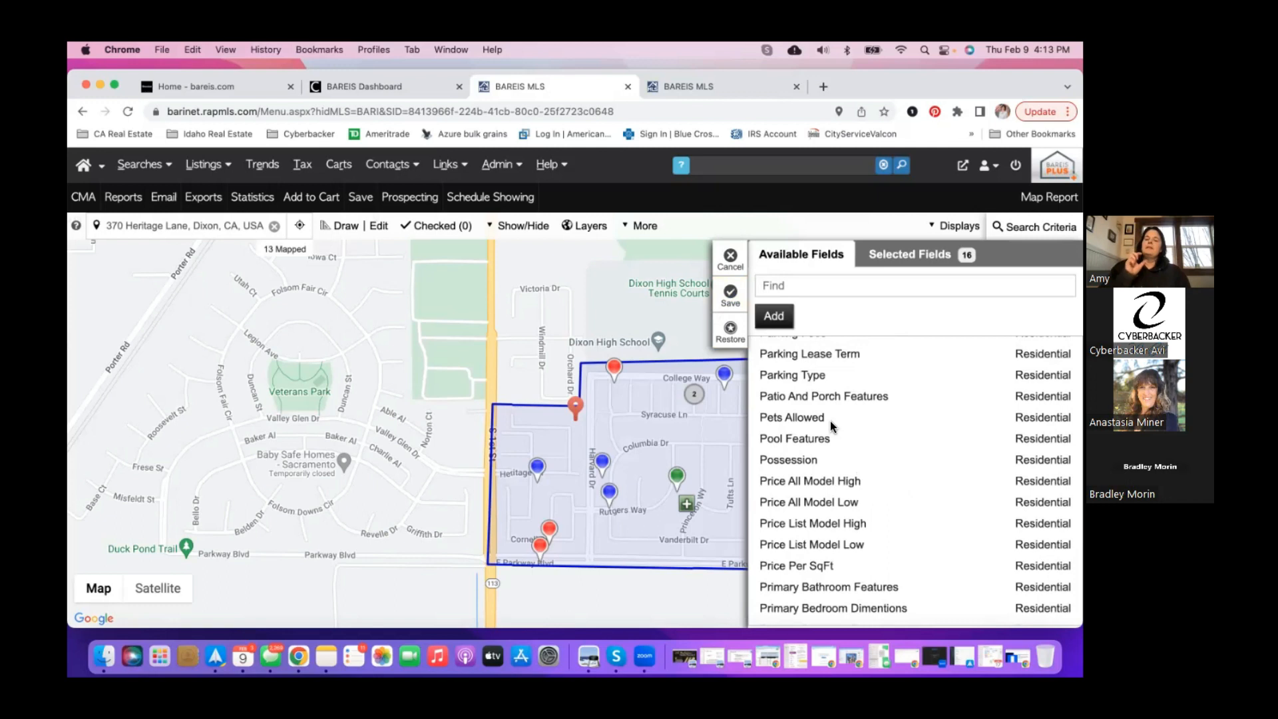
pyautogui.scroll(15, 829, 419)
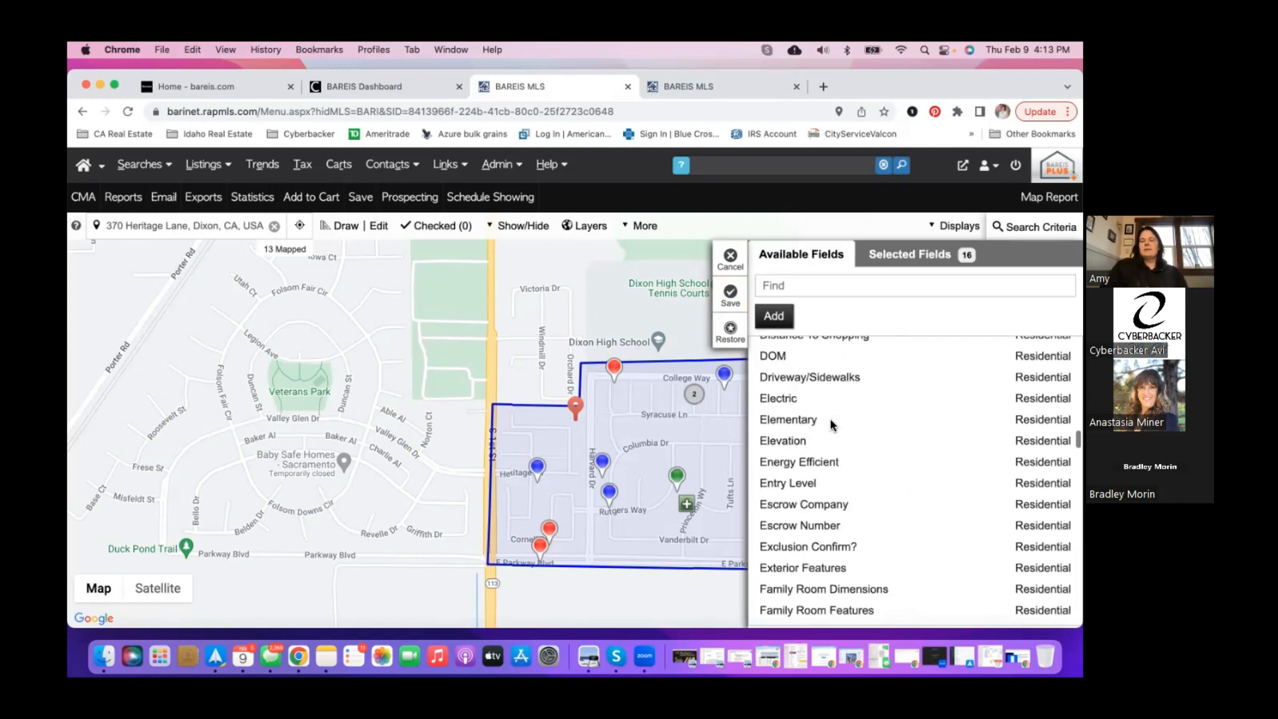
pyautogui.click(797, 416)
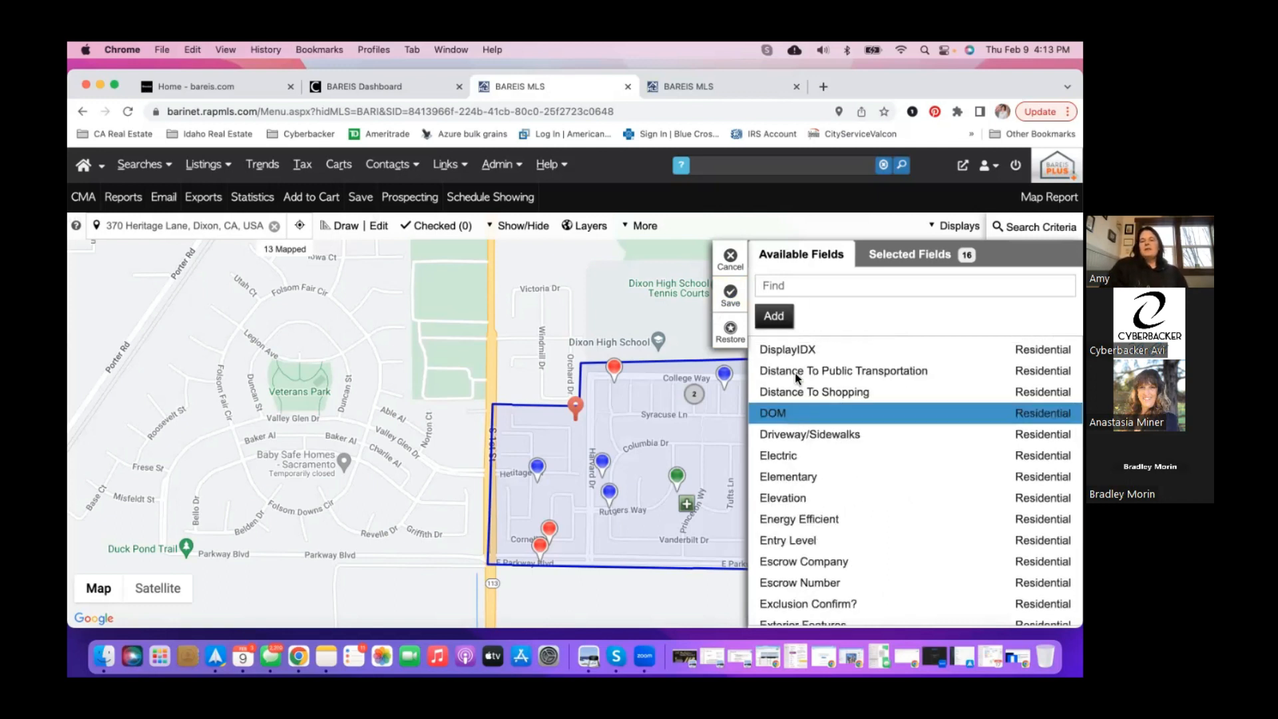
pyautogui.click(775, 319)
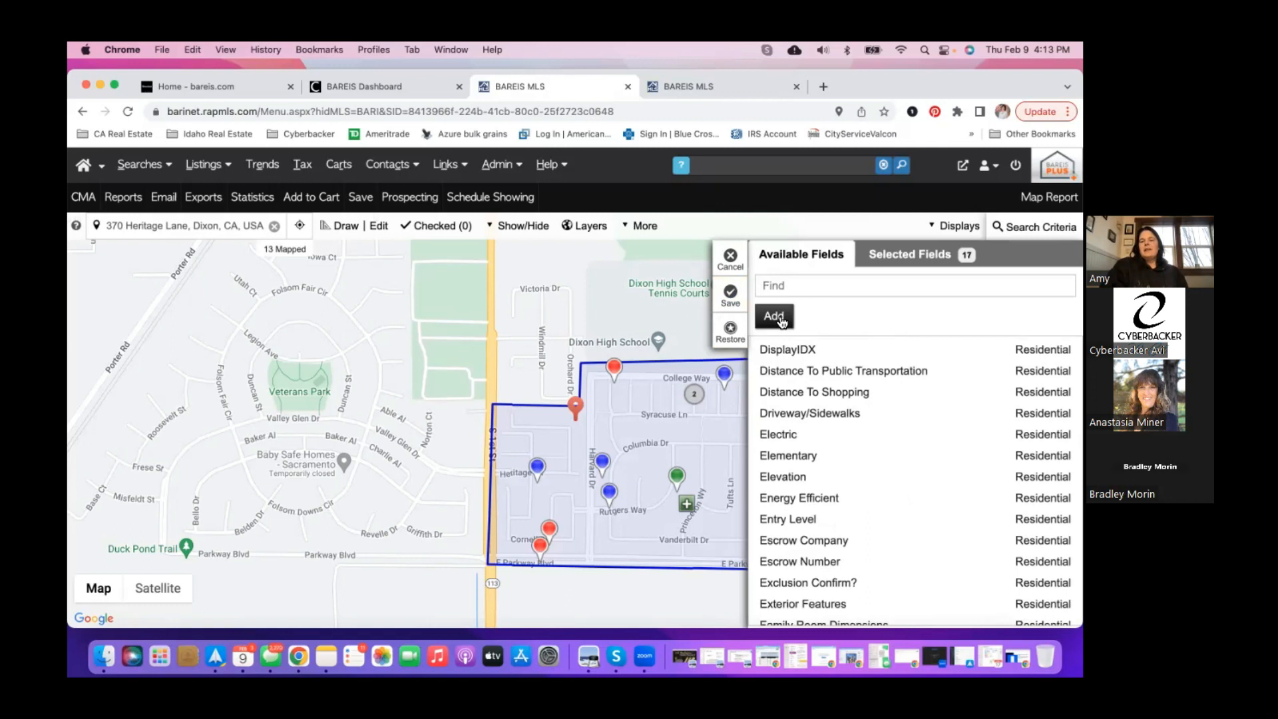
# - Remove DOM and Basement from the selected fields and save the 15-field list
pyautogui.click(917, 251)
pyautogui.scroll(-3, 824, 469)
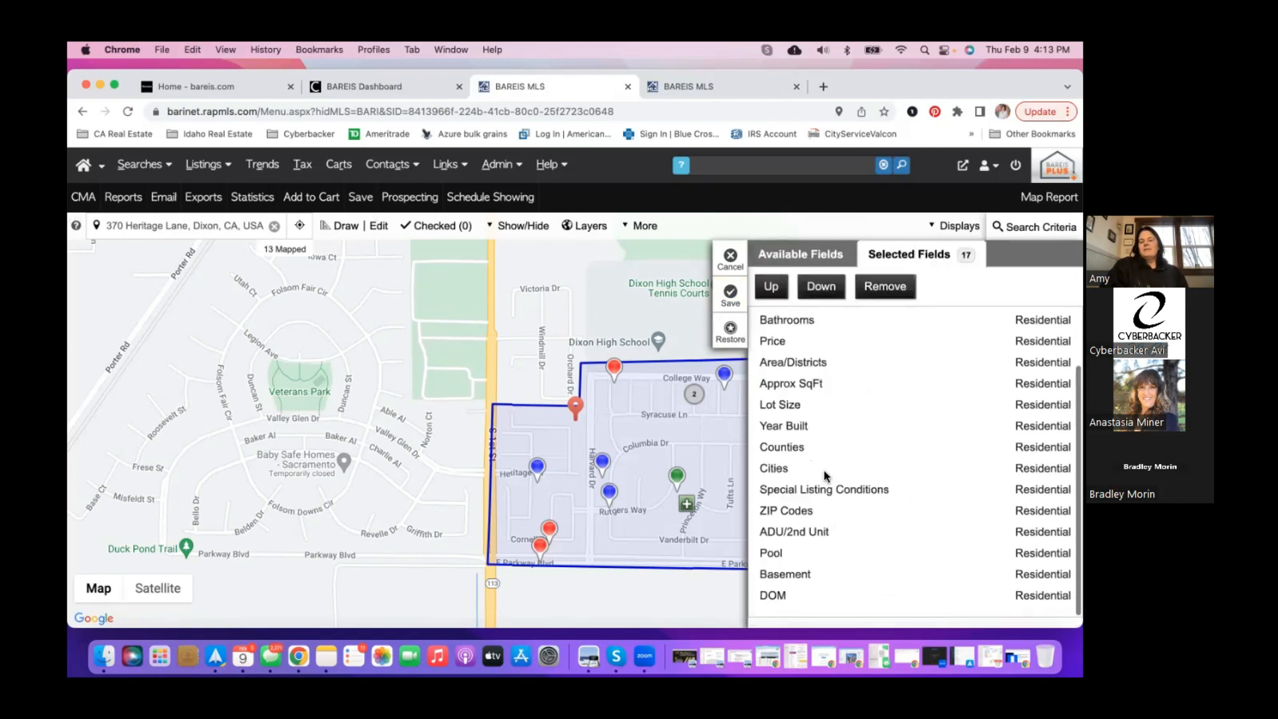
pyautogui.click(772, 597)
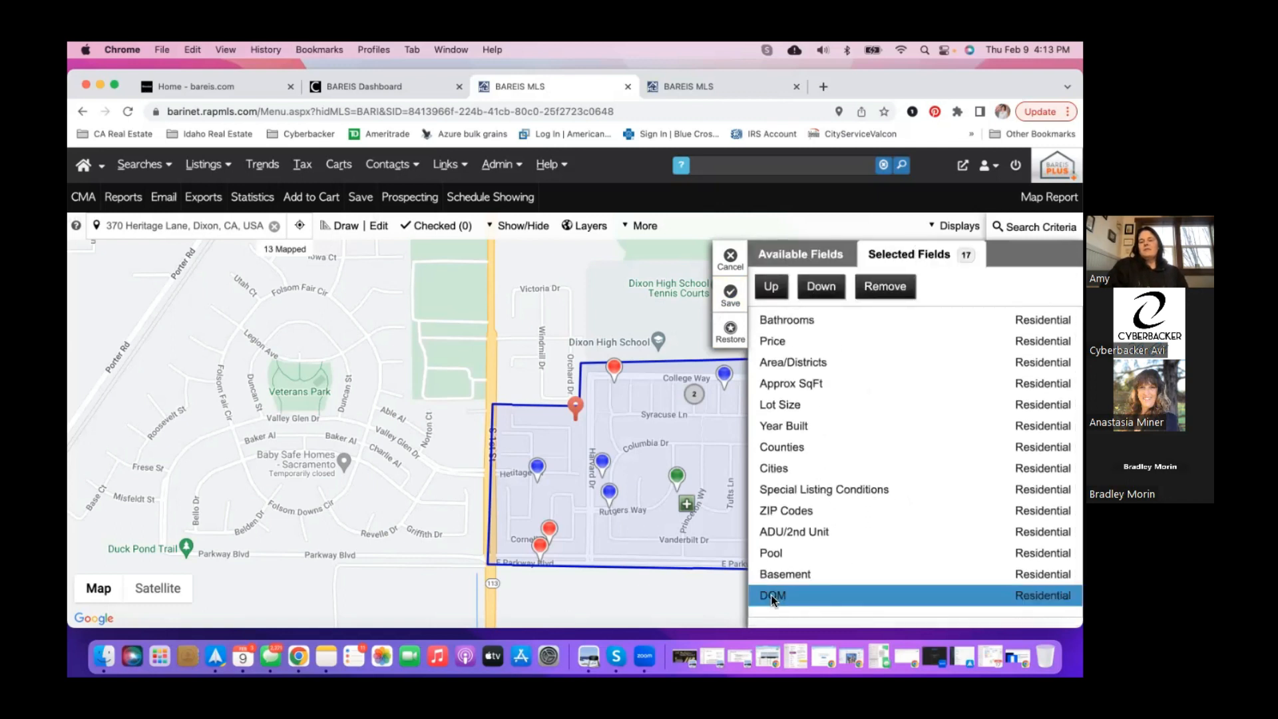
pyautogui.click(772, 291)
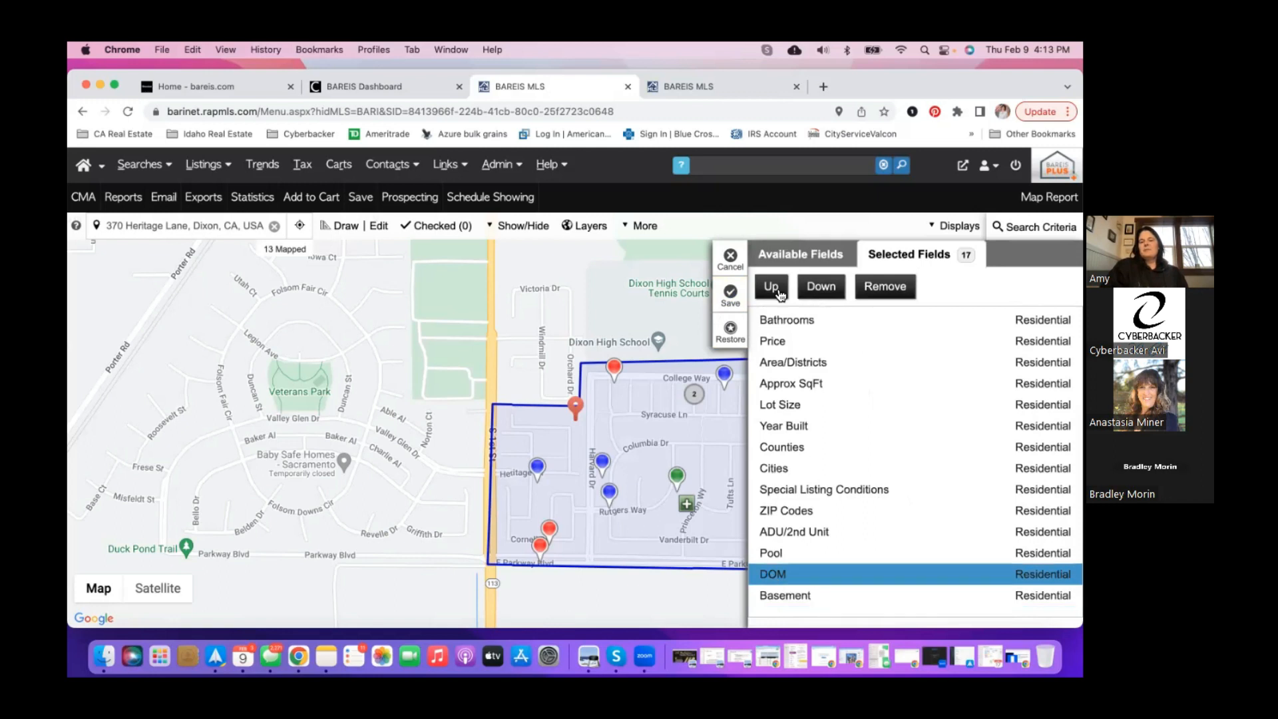
pyautogui.click(812, 292)
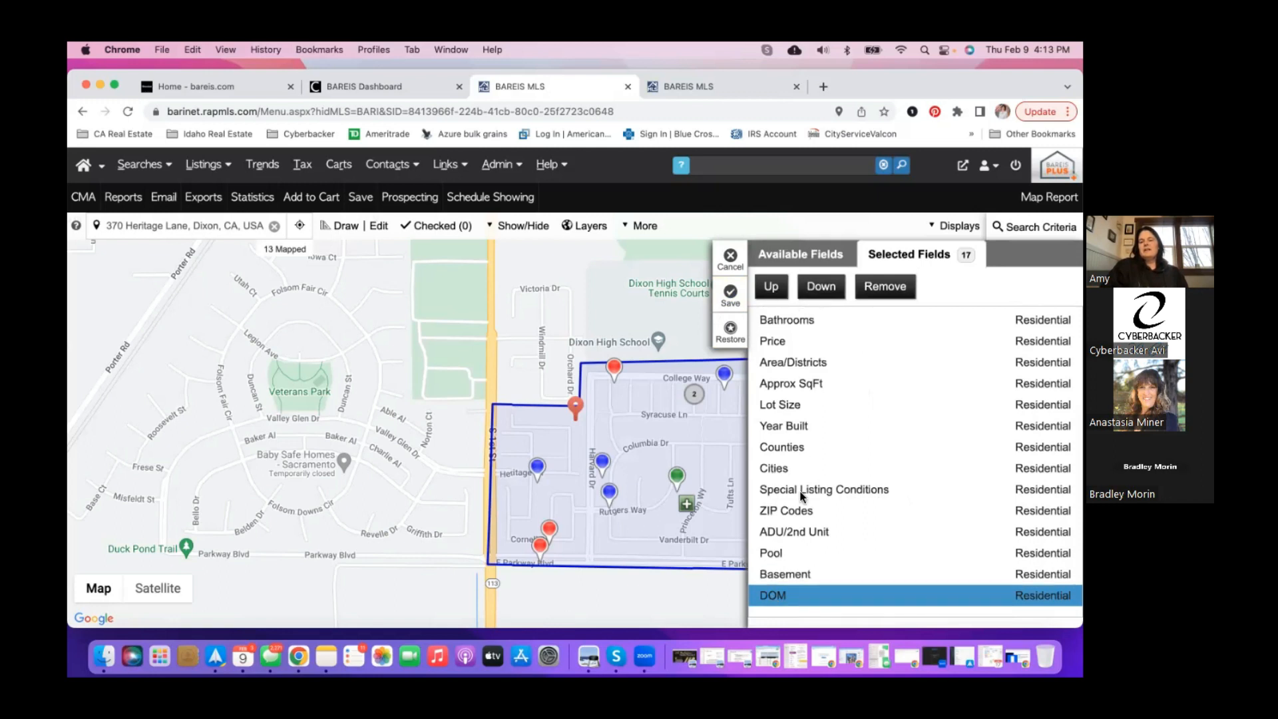
pyautogui.click(887, 289)
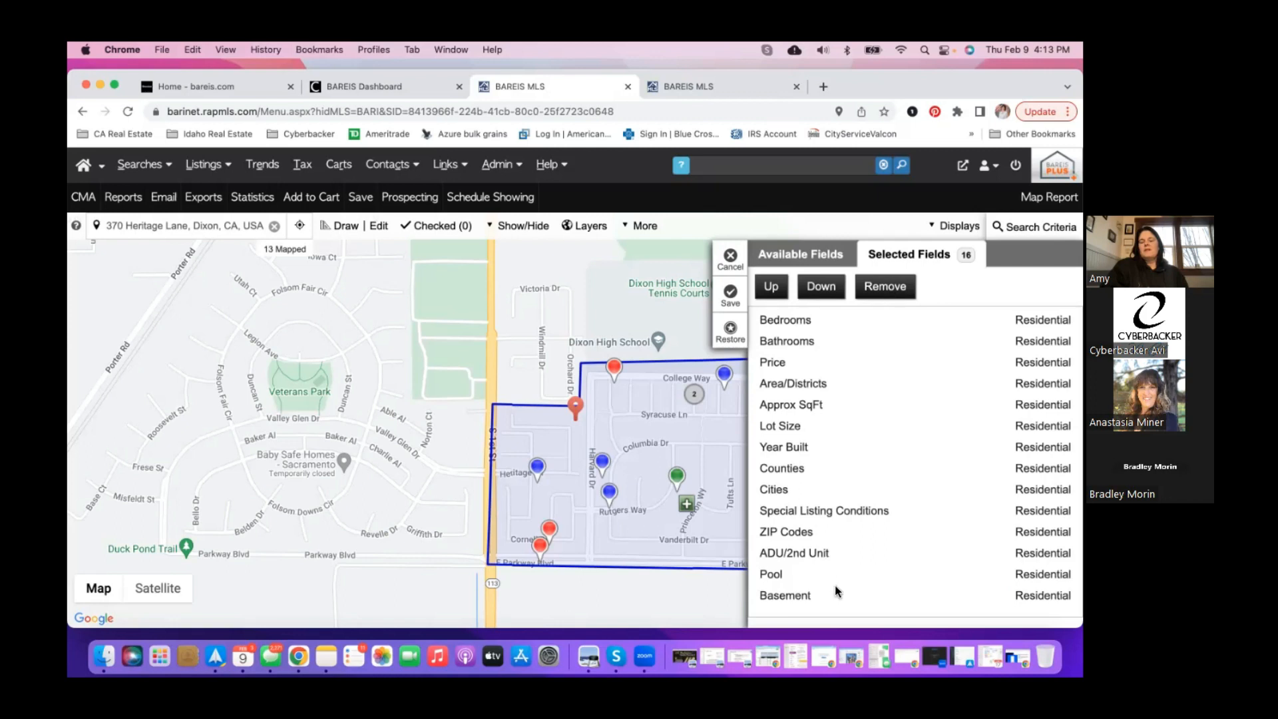
pyautogui.click(811, 596)
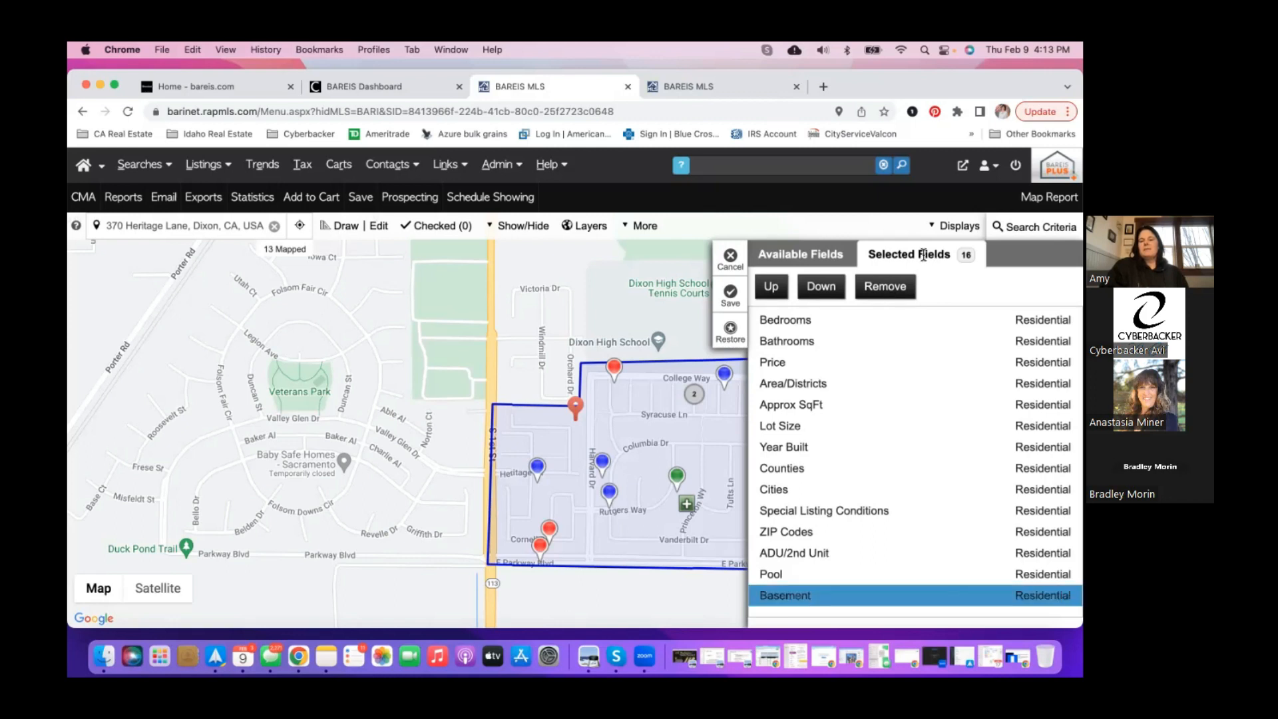
pyautogui.click(900, 289)
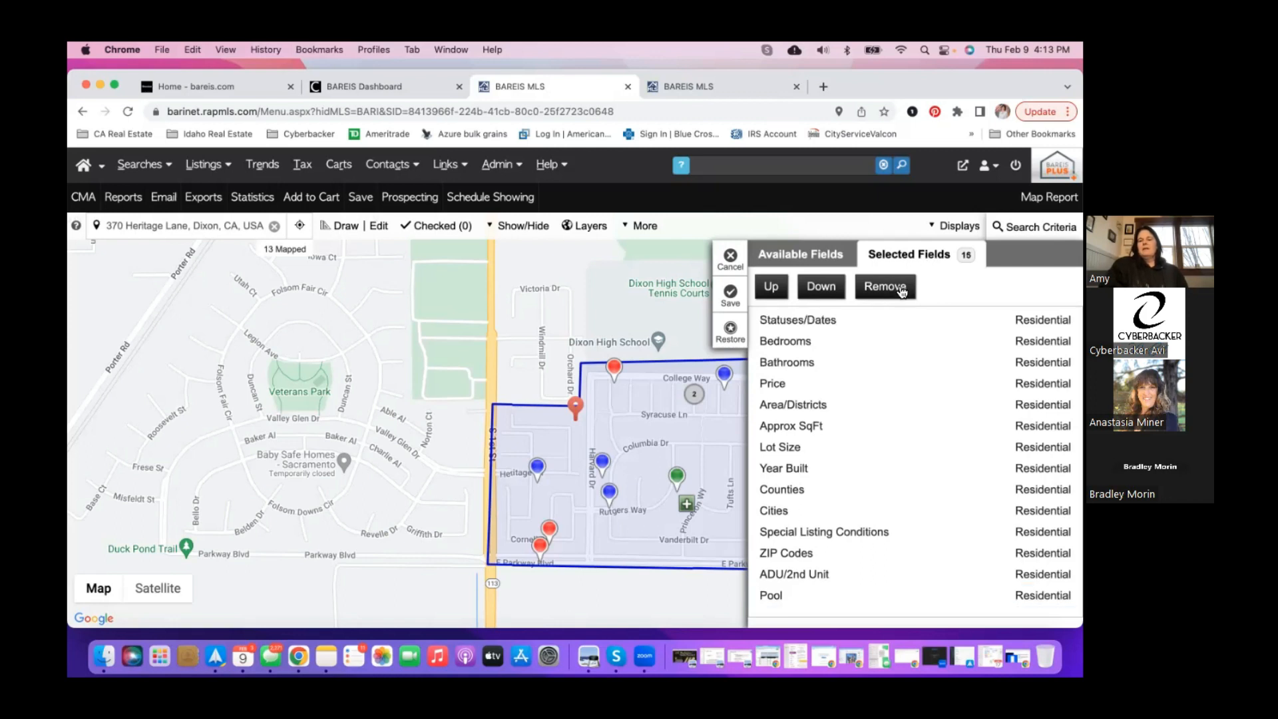
pyautogui.click(730, 301)
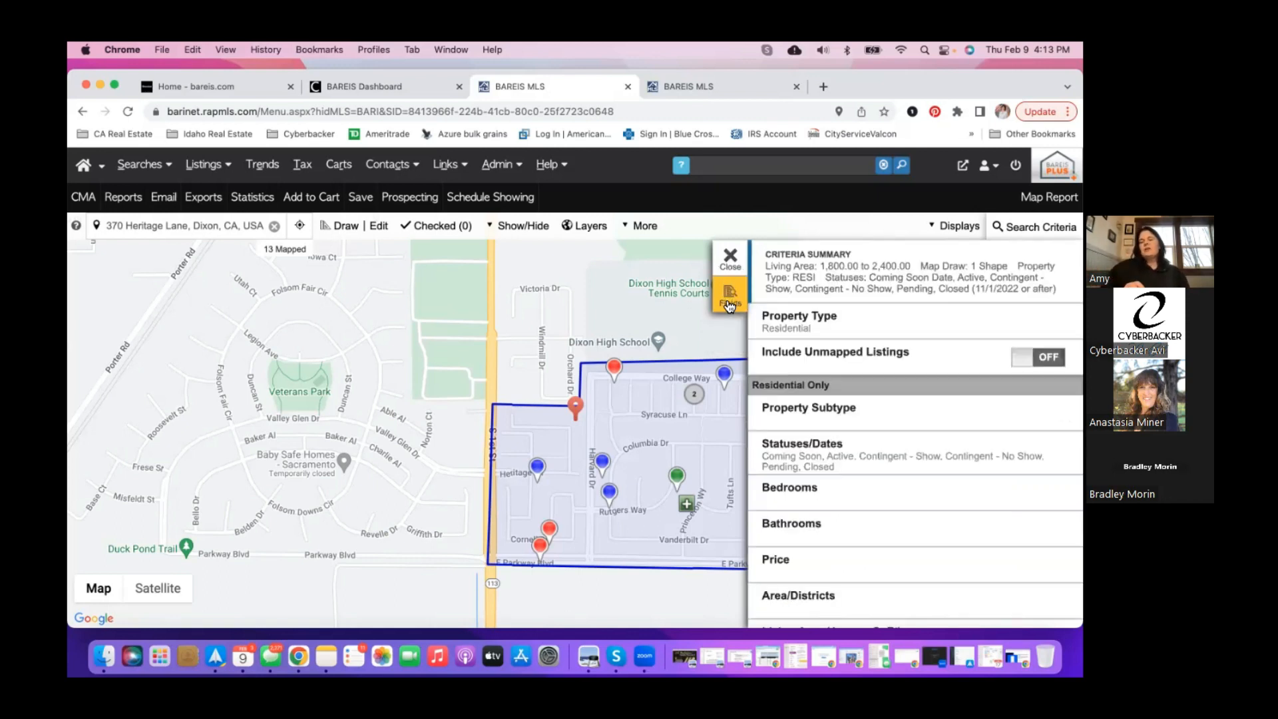
# - Review the Statuses/Dates criteria, then show the map summary card for the $605,000 listing
pyautogui.scroll(-5, 852, 551)
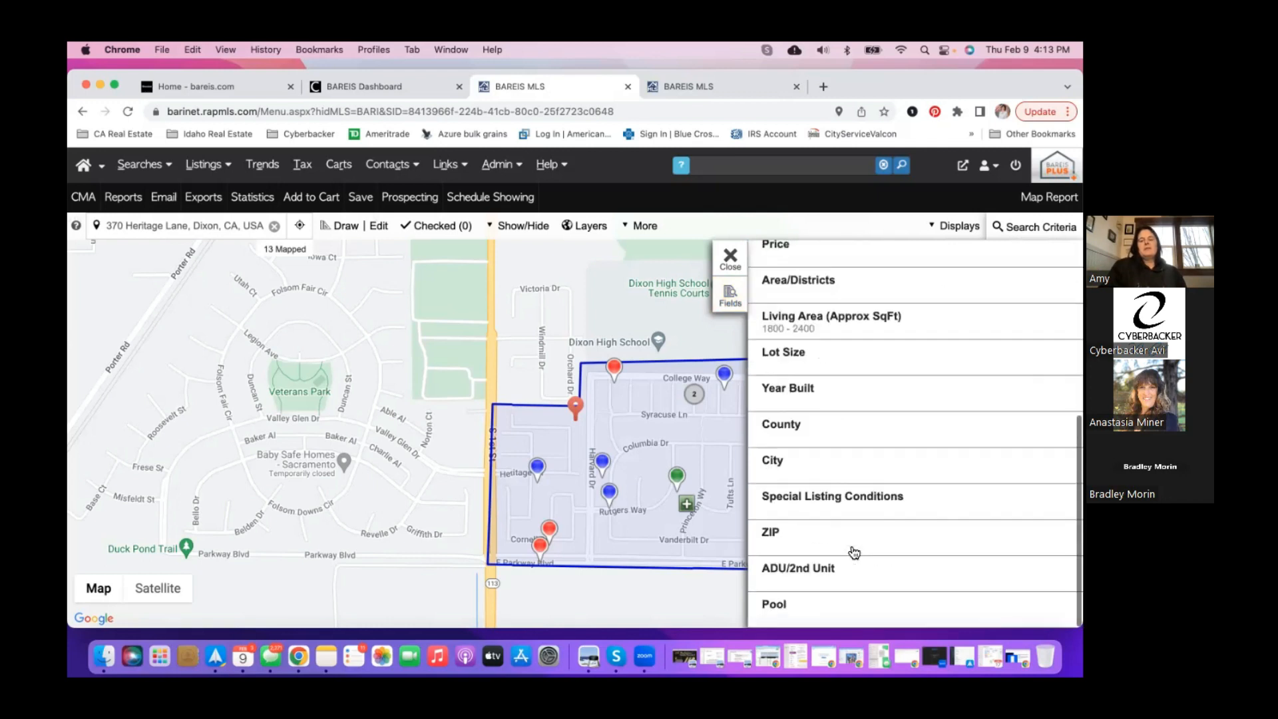
pyautogui.scroll(4, 854, 552)
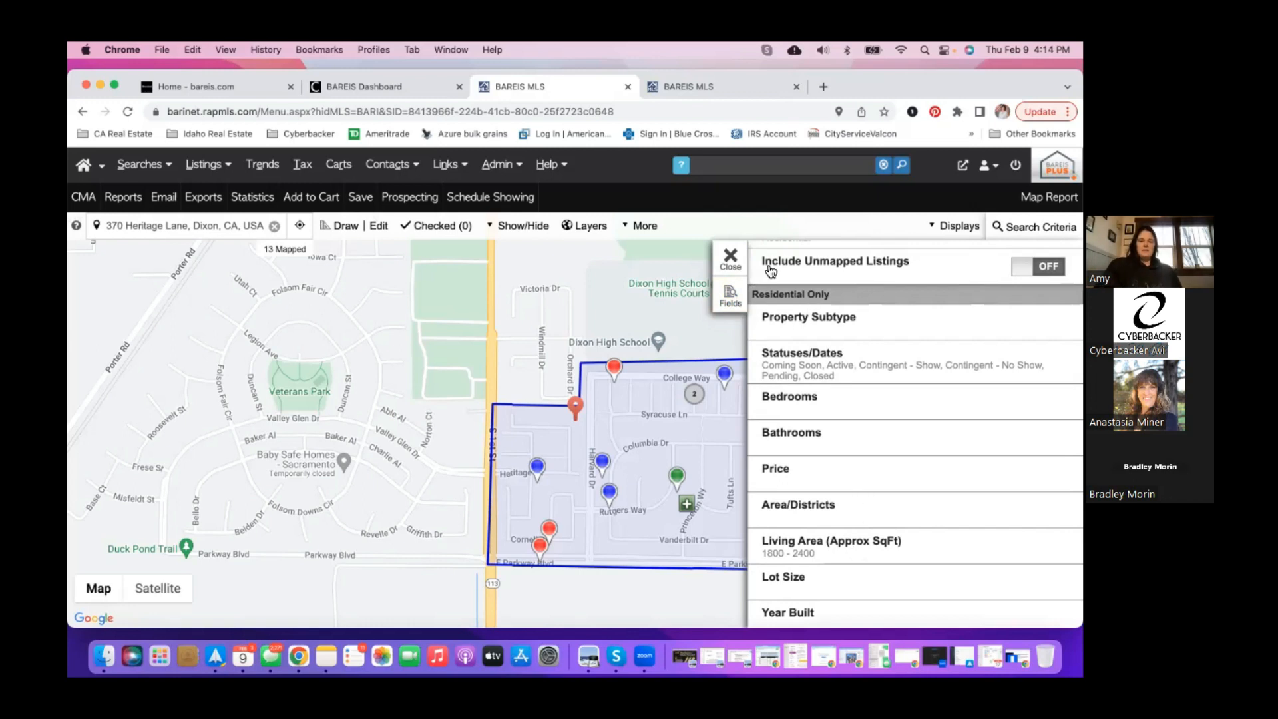
pyautogui.click(730, 259)
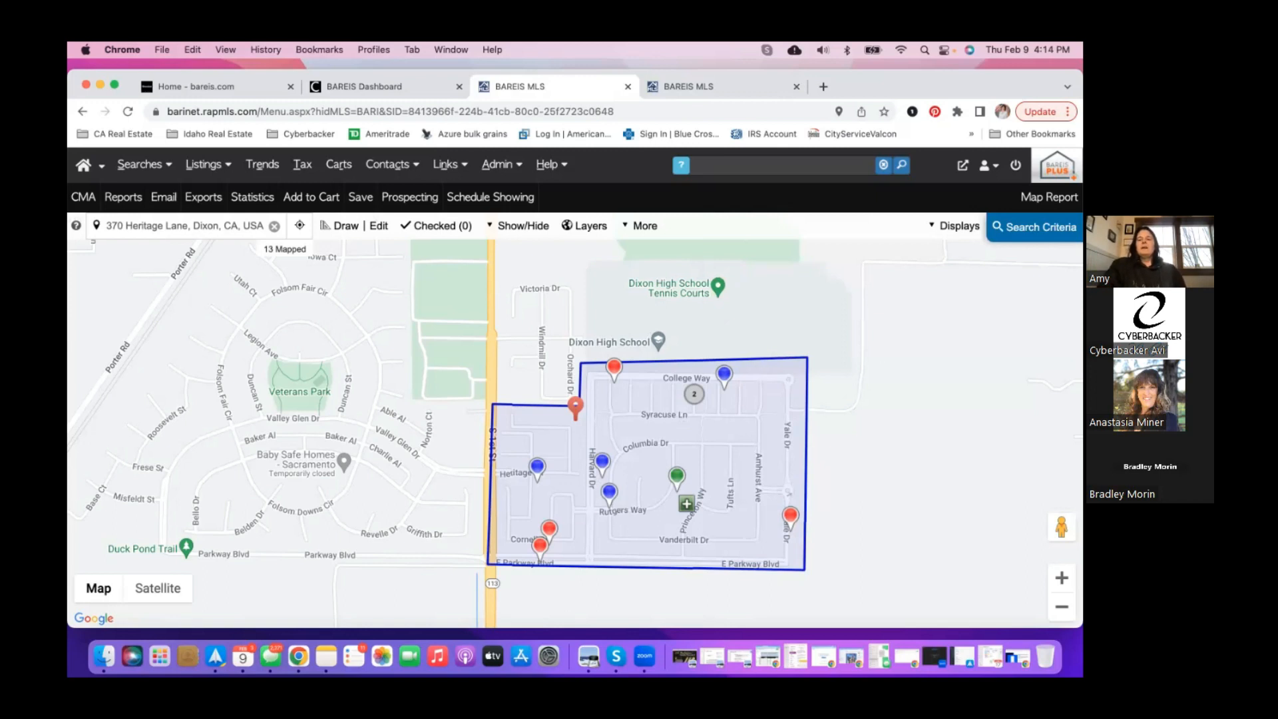
pyautogui.click(1035, 227)
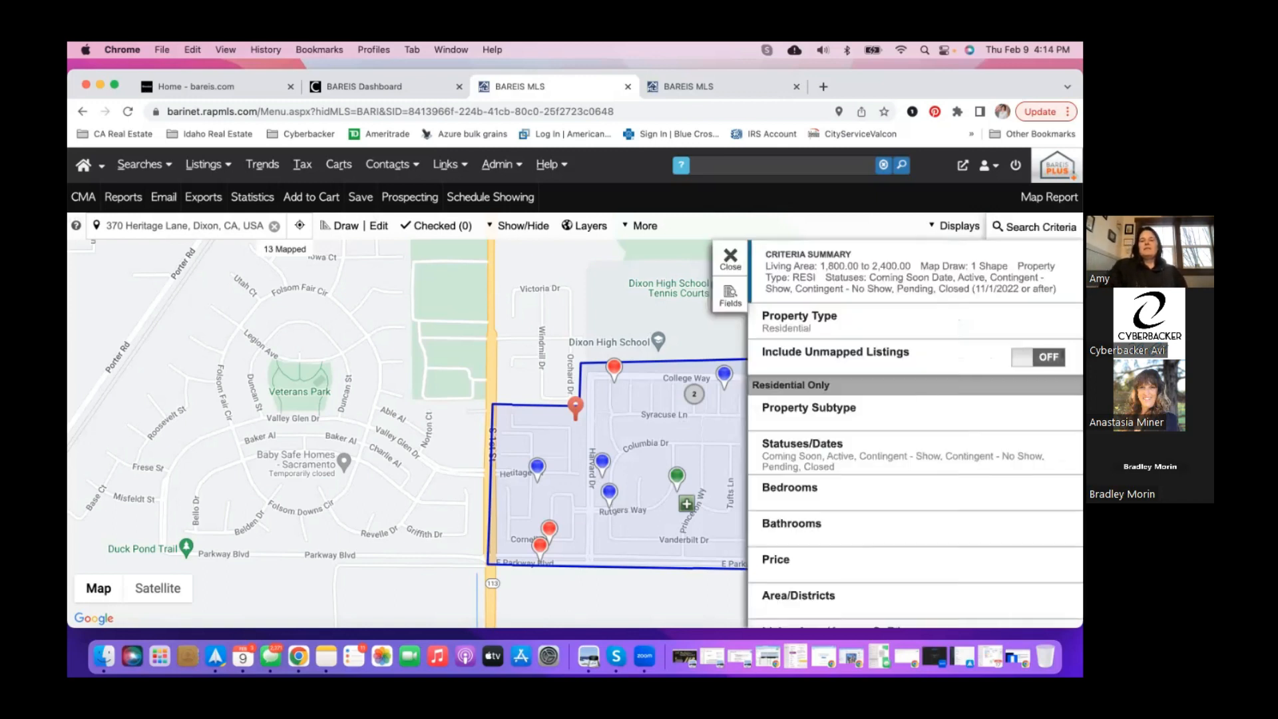
pyautogui.click(891, 452)
pyautogui.scroll(-3, 888, 426)
pyautogui.scroll(1, 887, 394)
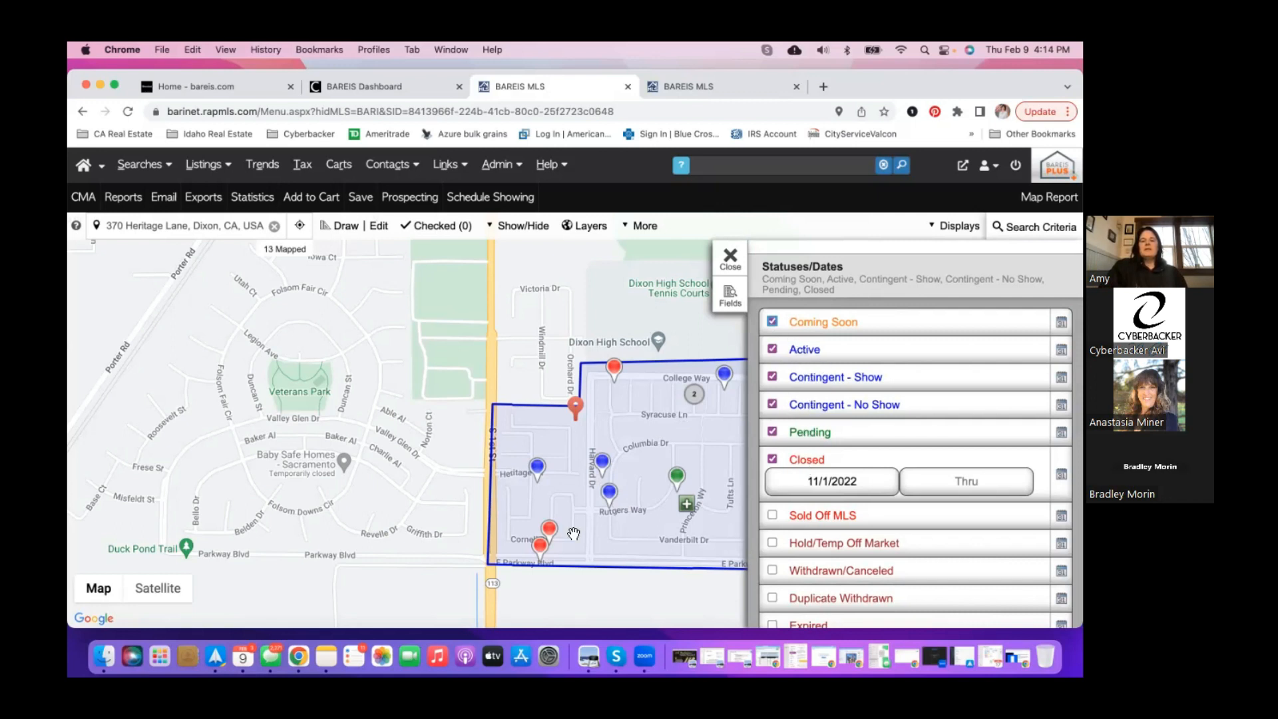
pyautogui.click(730, 258)
pyautogui.click(730, 377)
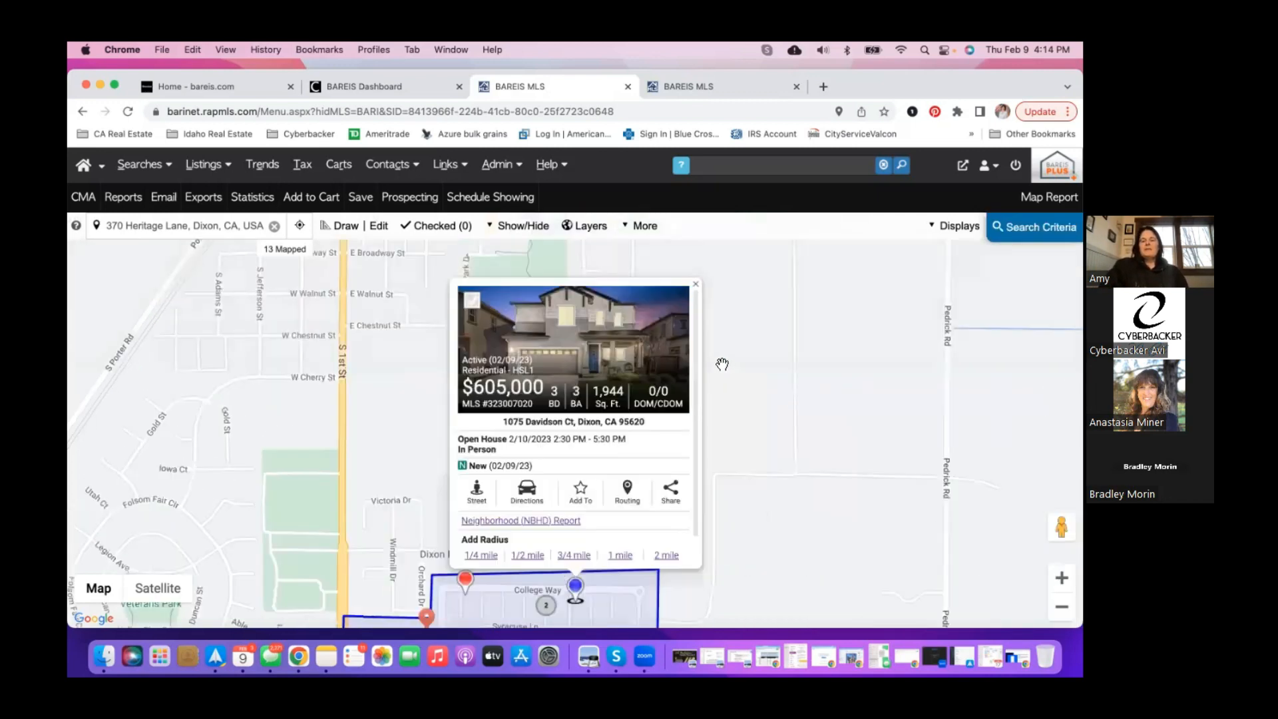
pyautogui.click(619, 354)
pyautogui.scroll(-5, 880, 385)
pyautogui.scroll(-10, 880, 385)
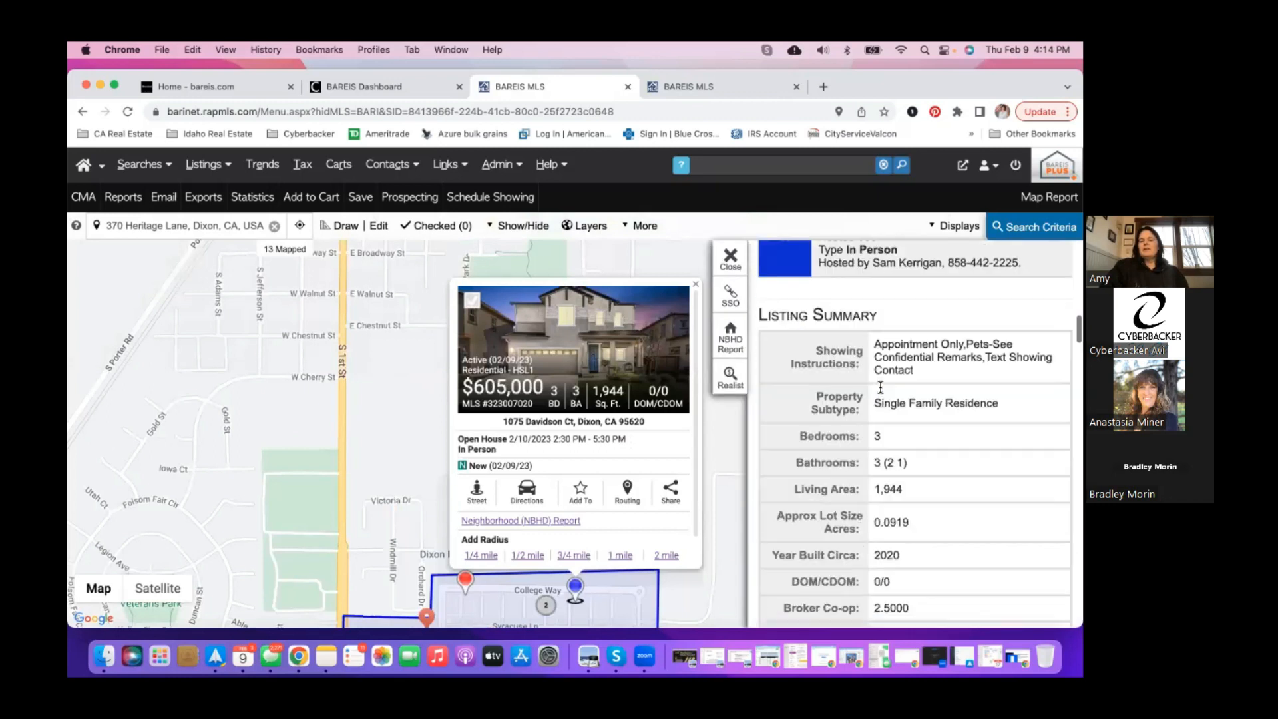
pyautogui.scroll(12, 754, 268)
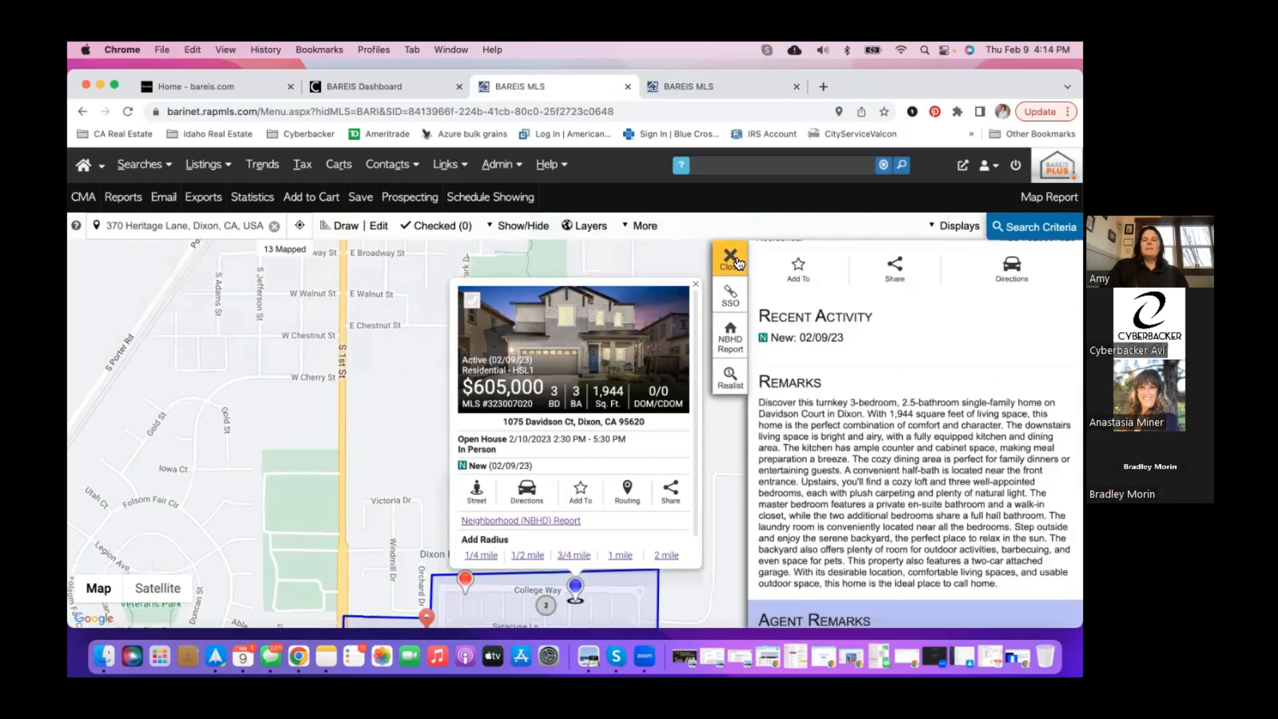
pyautogui.click(732, 261)
pyautogui.click(695, 285)
pyautogui.moveTo(693, 438); pyautogui.dragTo(830, 234)
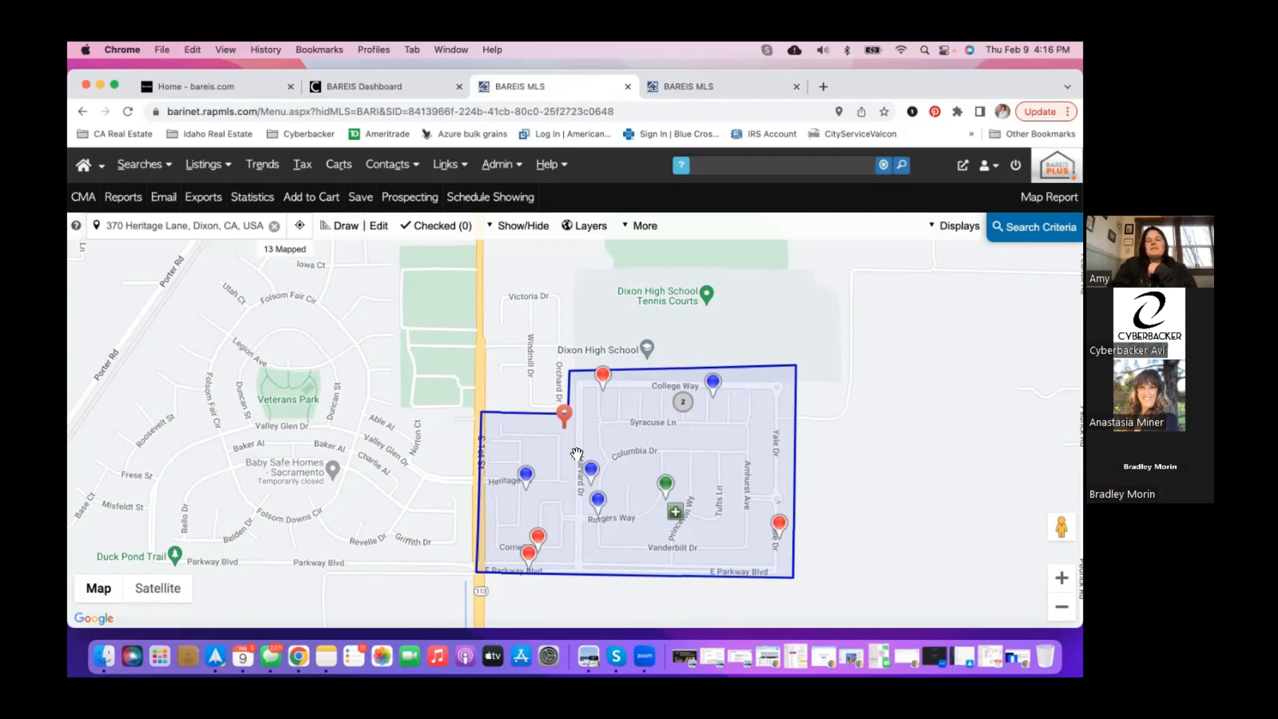
pyautogui.click(564, 415)
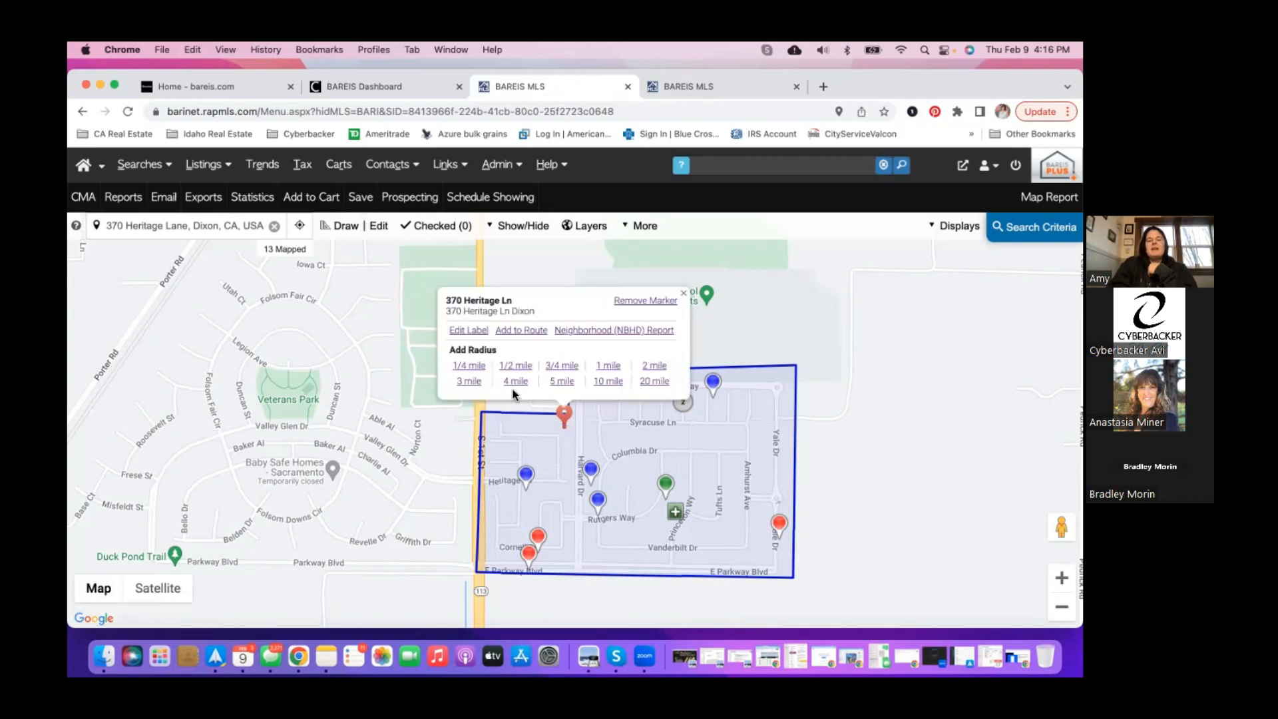
pyautogui.click(474, 368)
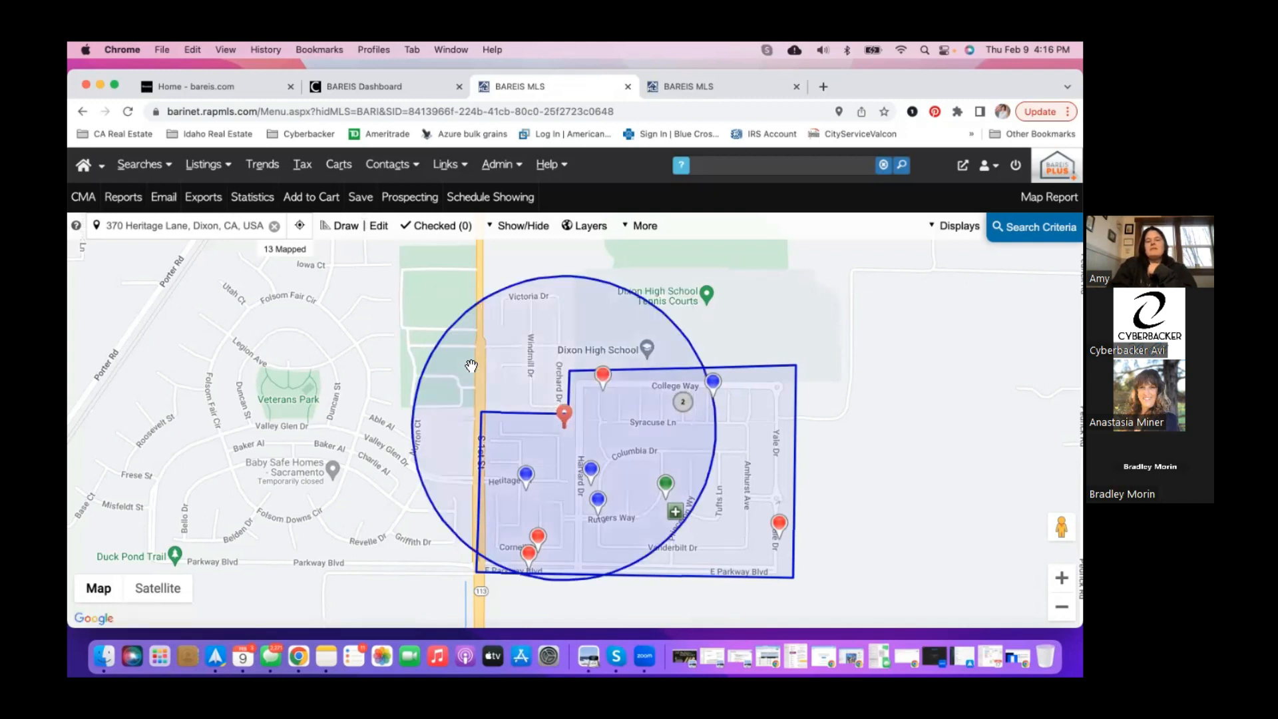
pyautogui.click(564, 415)
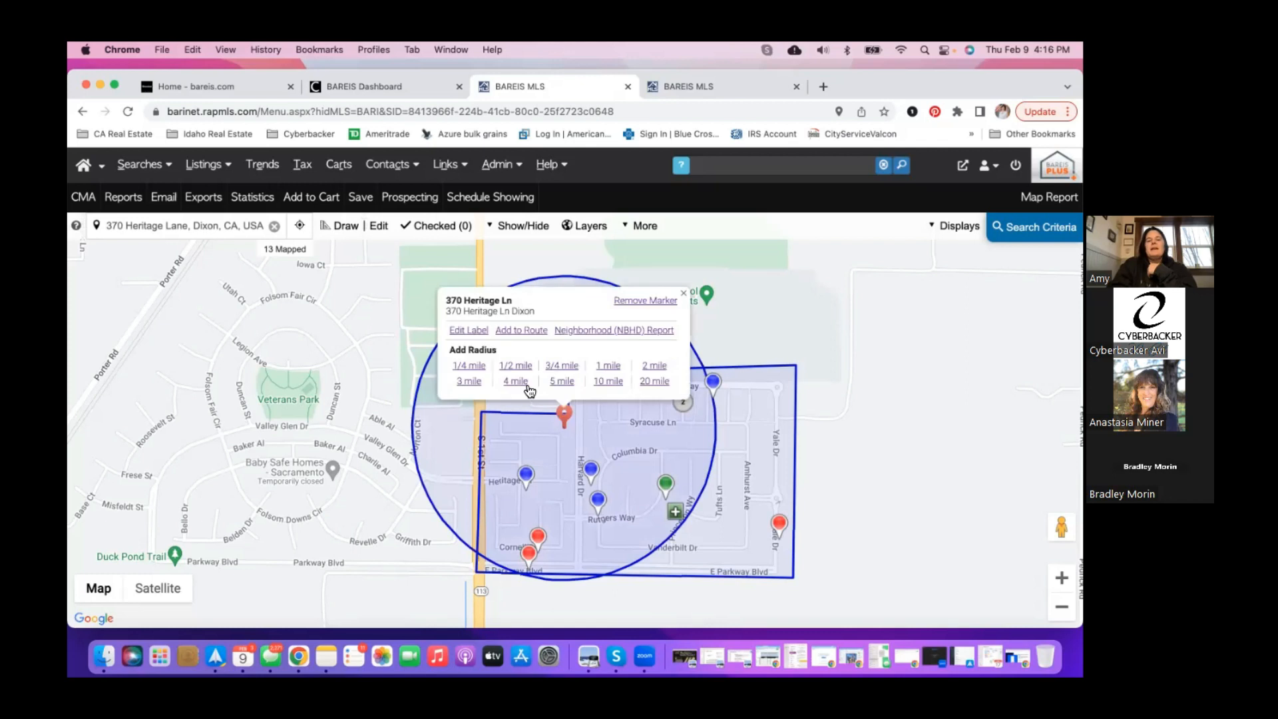
pyautogui.click(526, 370)
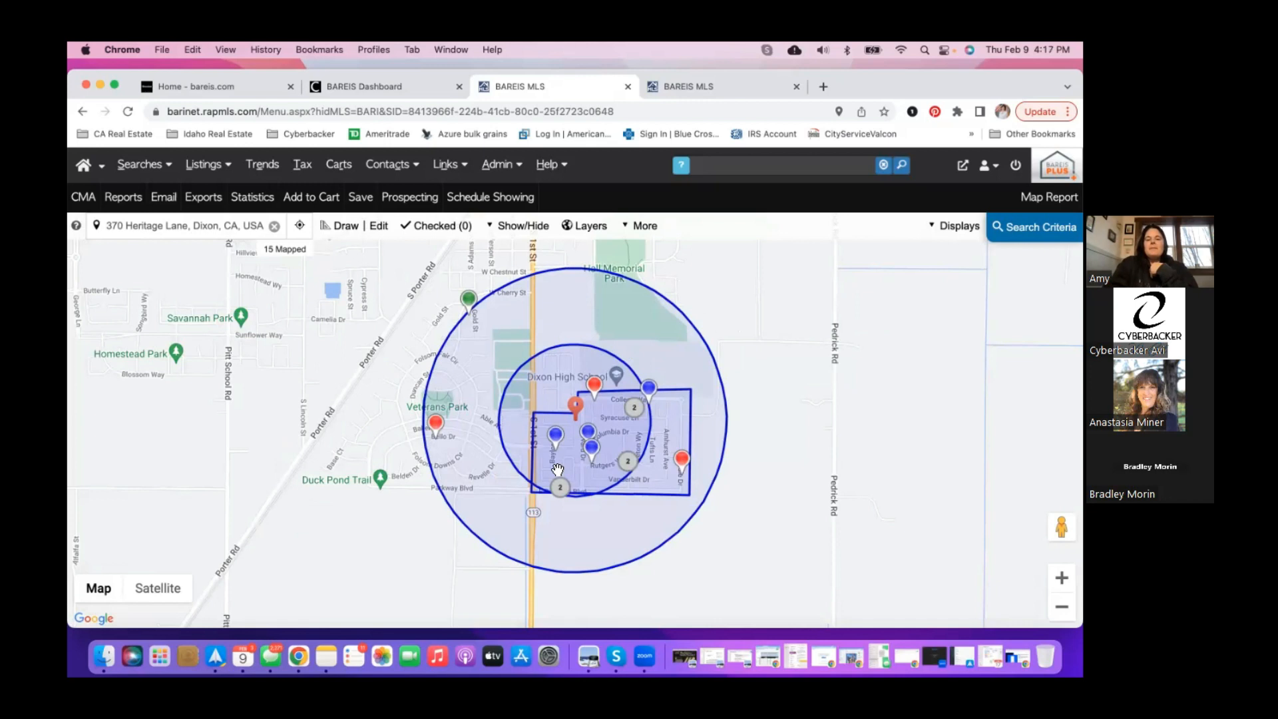
pyautogui.click(379, 226)
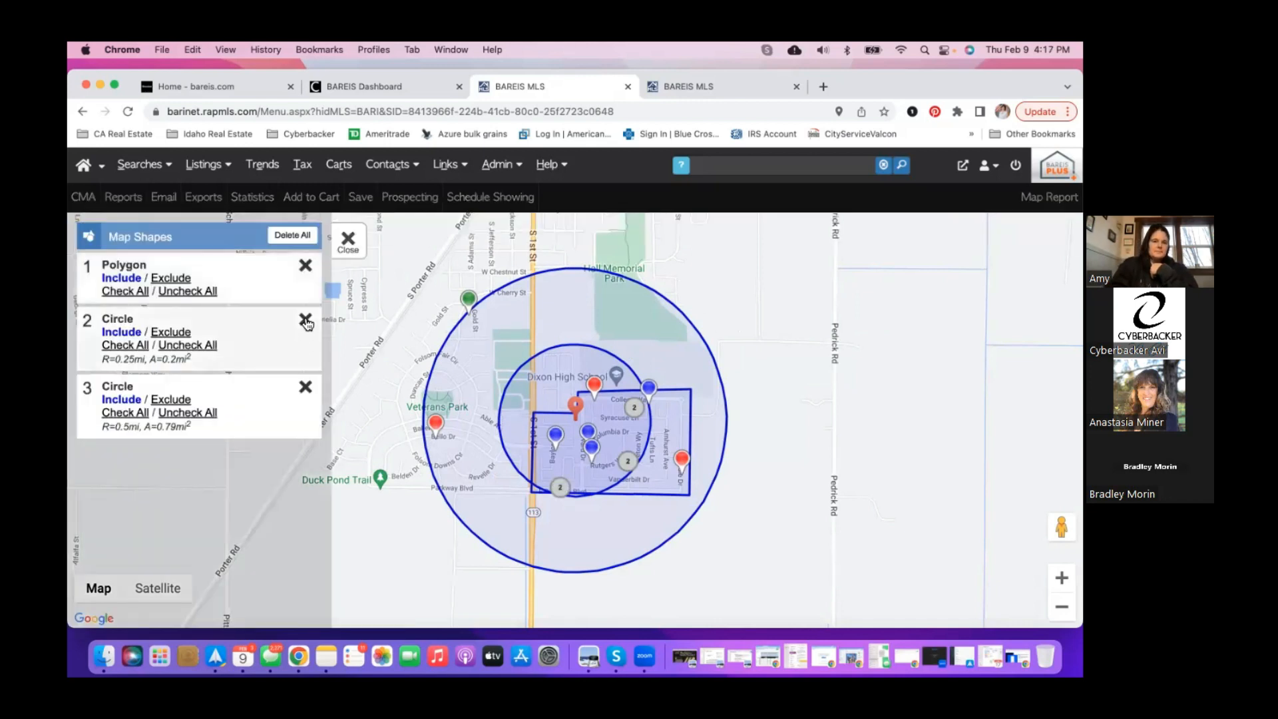
# - Delete both Circle shapes and recenter the map on the polygon search area
pyautogui.click(306, 321)
pyautogui.click(305, 321)
pyautogui.click(347, 249)
pyautogui.moveTo(467, 426); pyautogui.dragTo(479, 396)
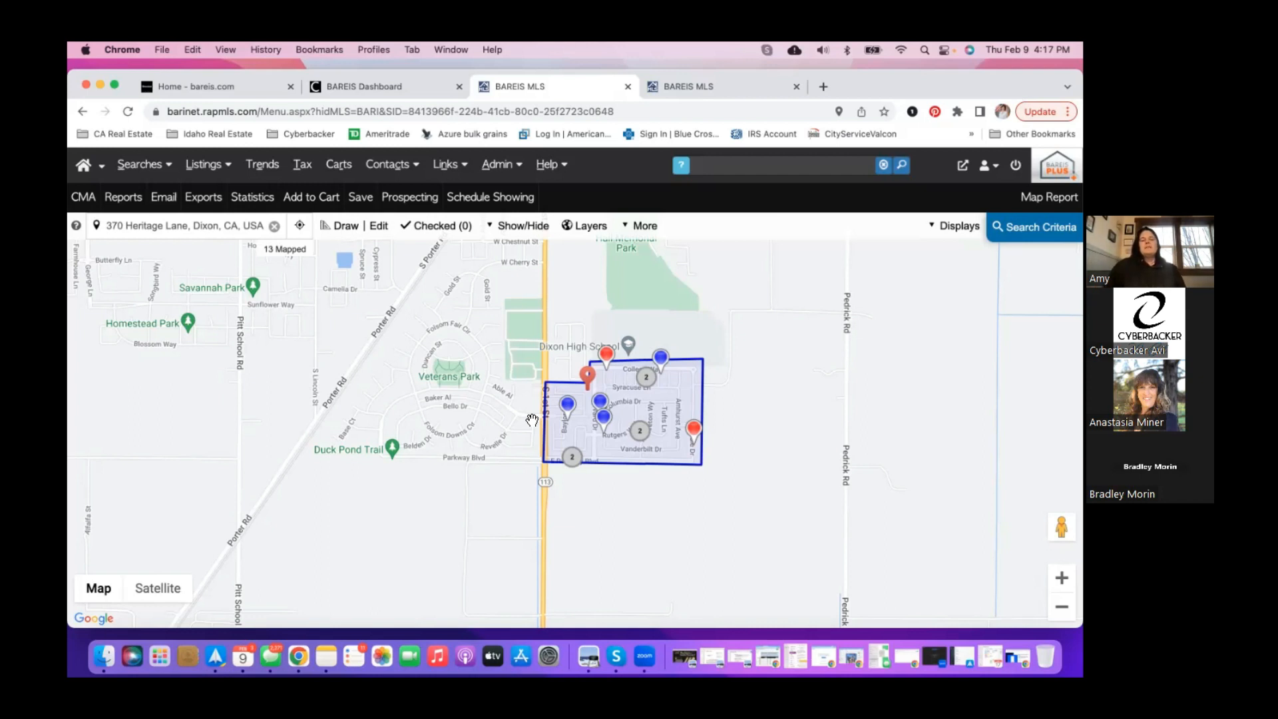
pyautogui.moveTo(525, 358); pyautogui.dragTo(591, 444)
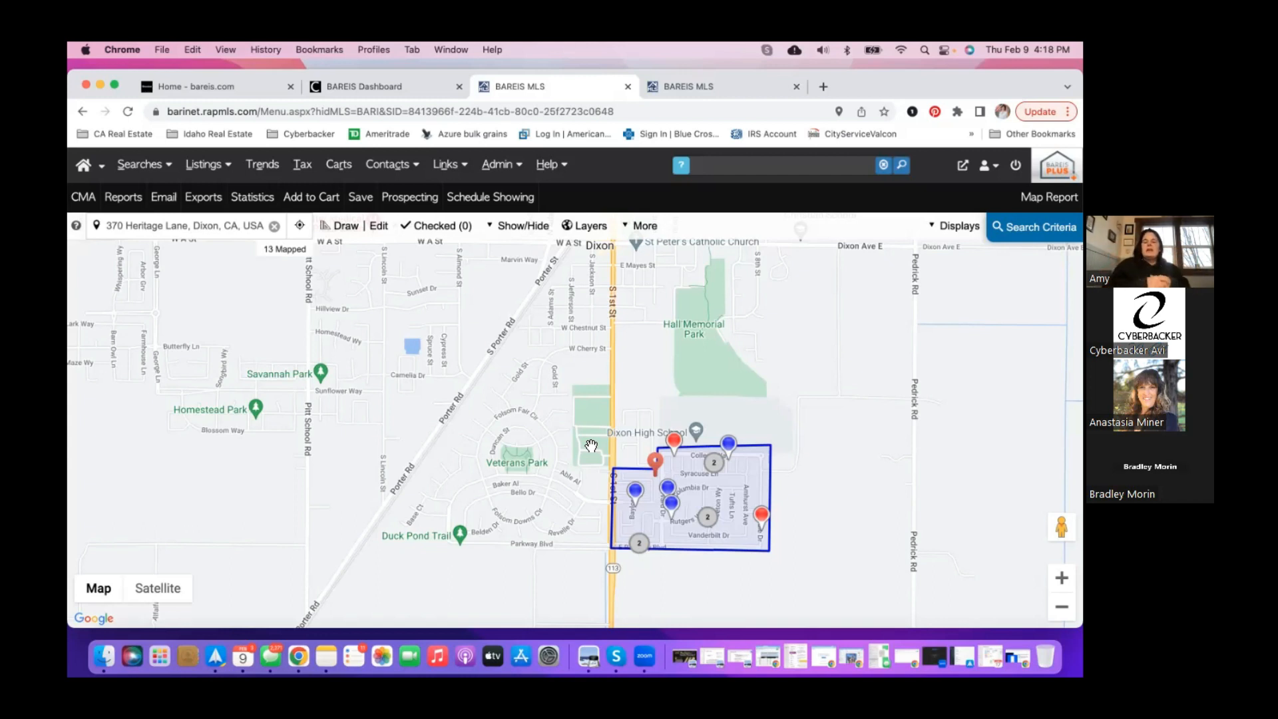
pyautogui.moveTo(736, 351); pyautogui.dragTo(688, 311)
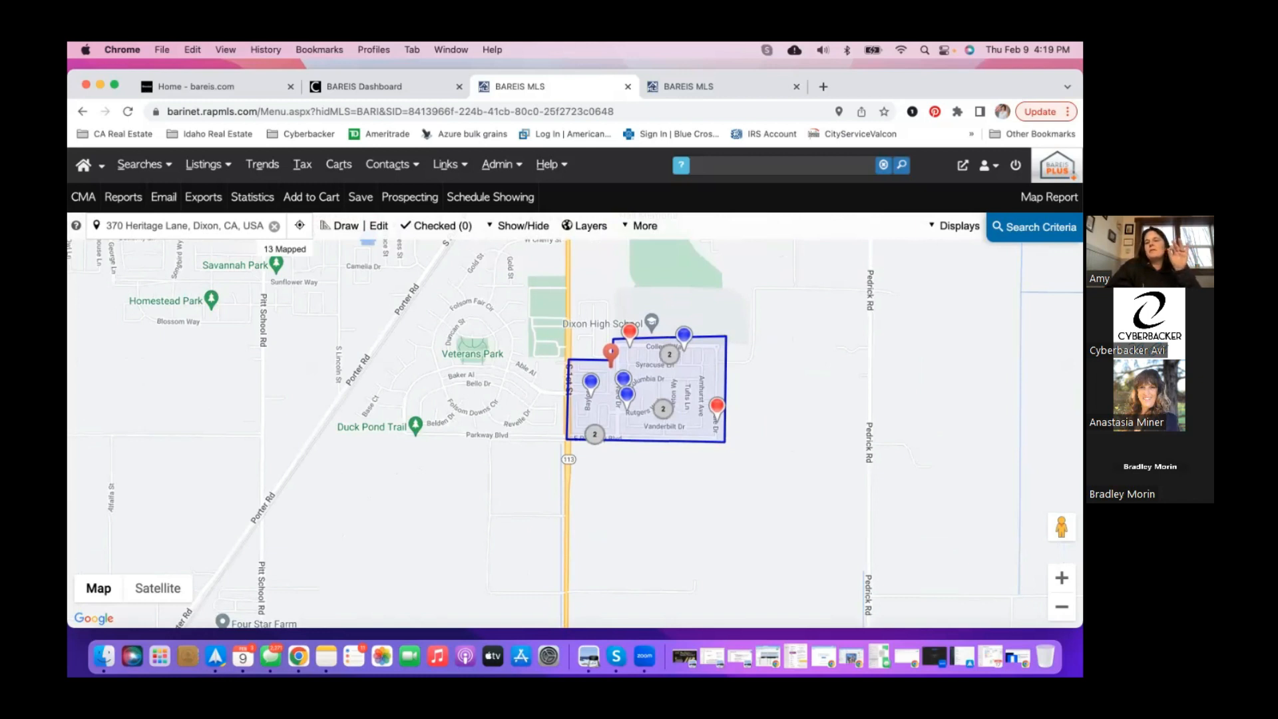
# - Display the 13 map results in the One Line Grid (50/pg) layout
pyautogui.click(956, 226)
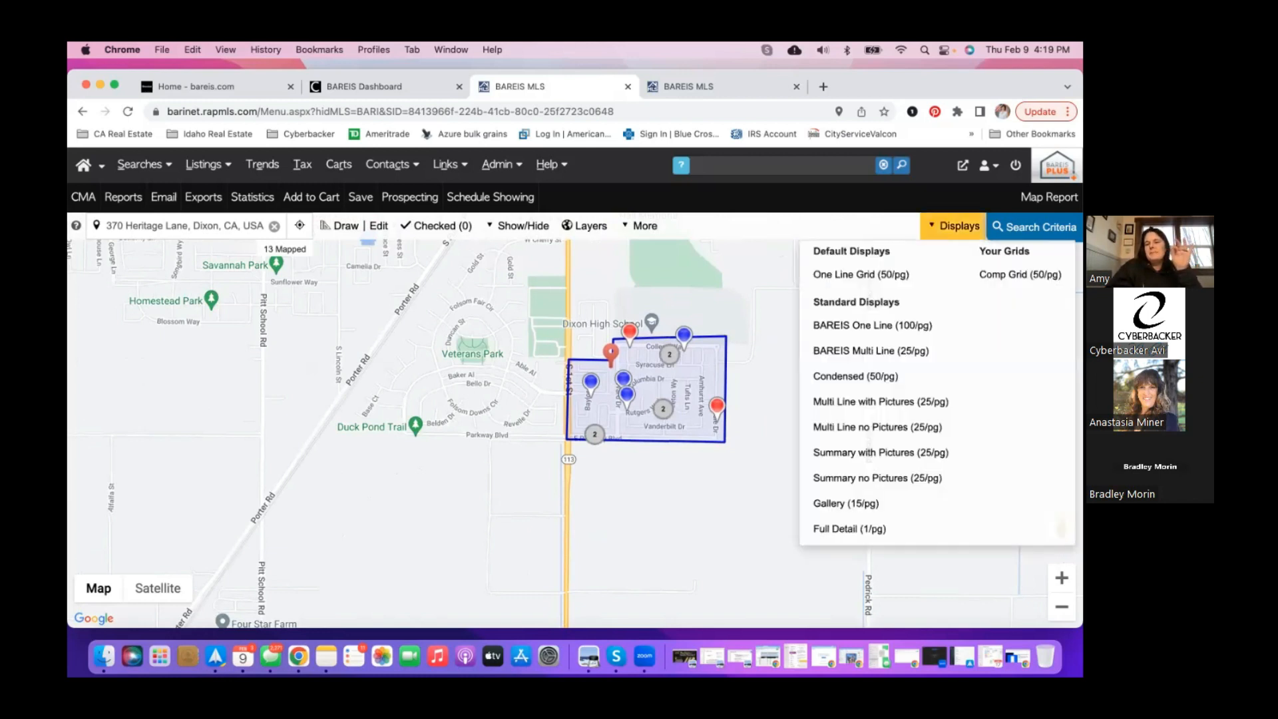
pyautogui.click(893, 280)
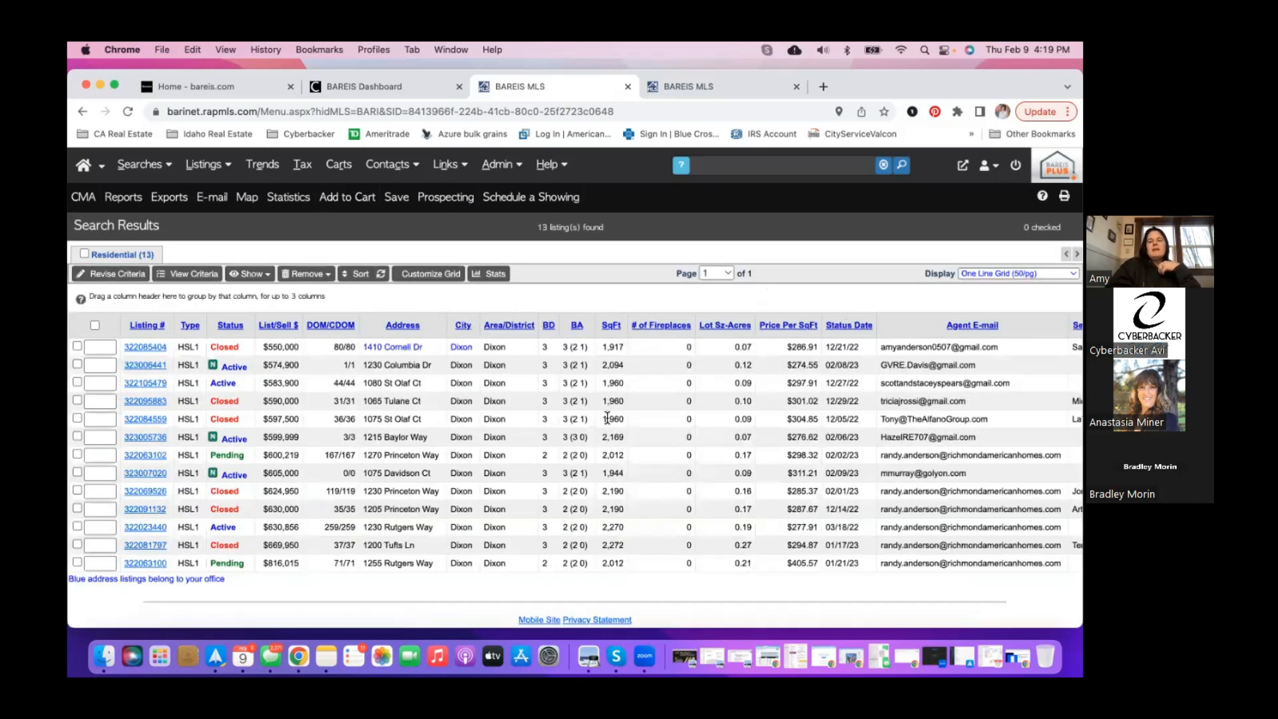
pyautogui.scroll(-1, 506, 379)
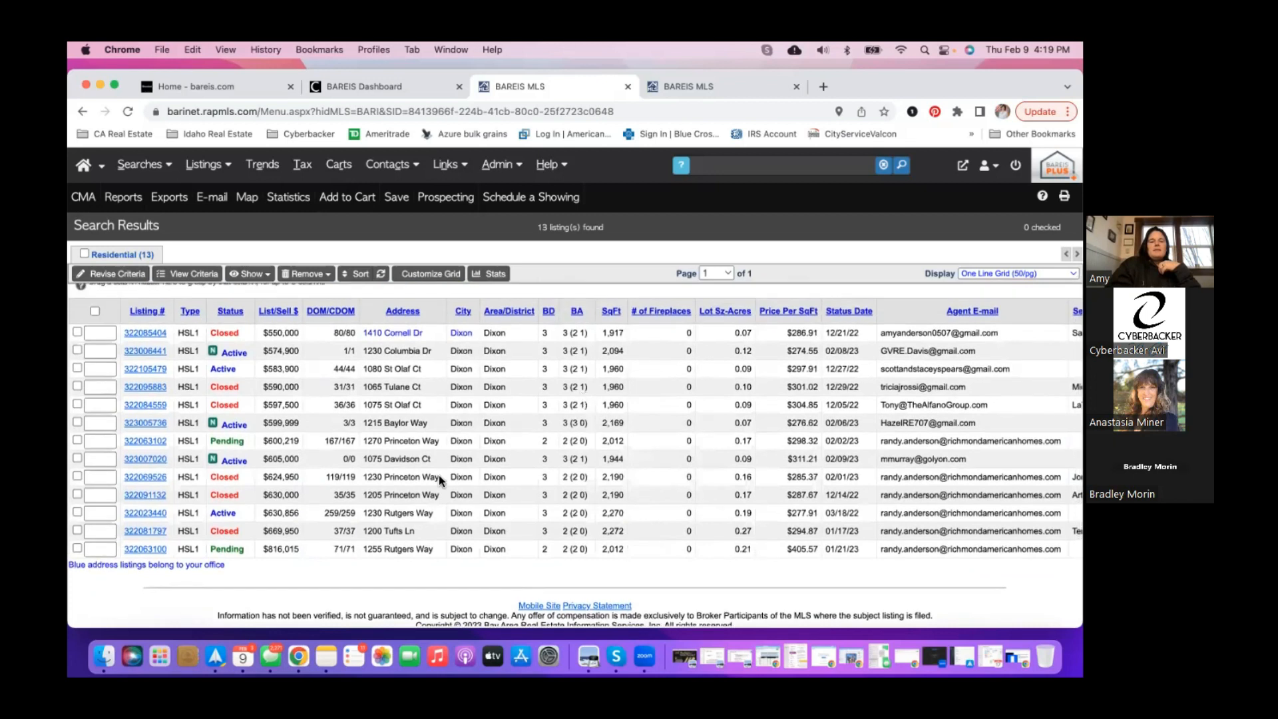
pyautogui.click(610, 312)
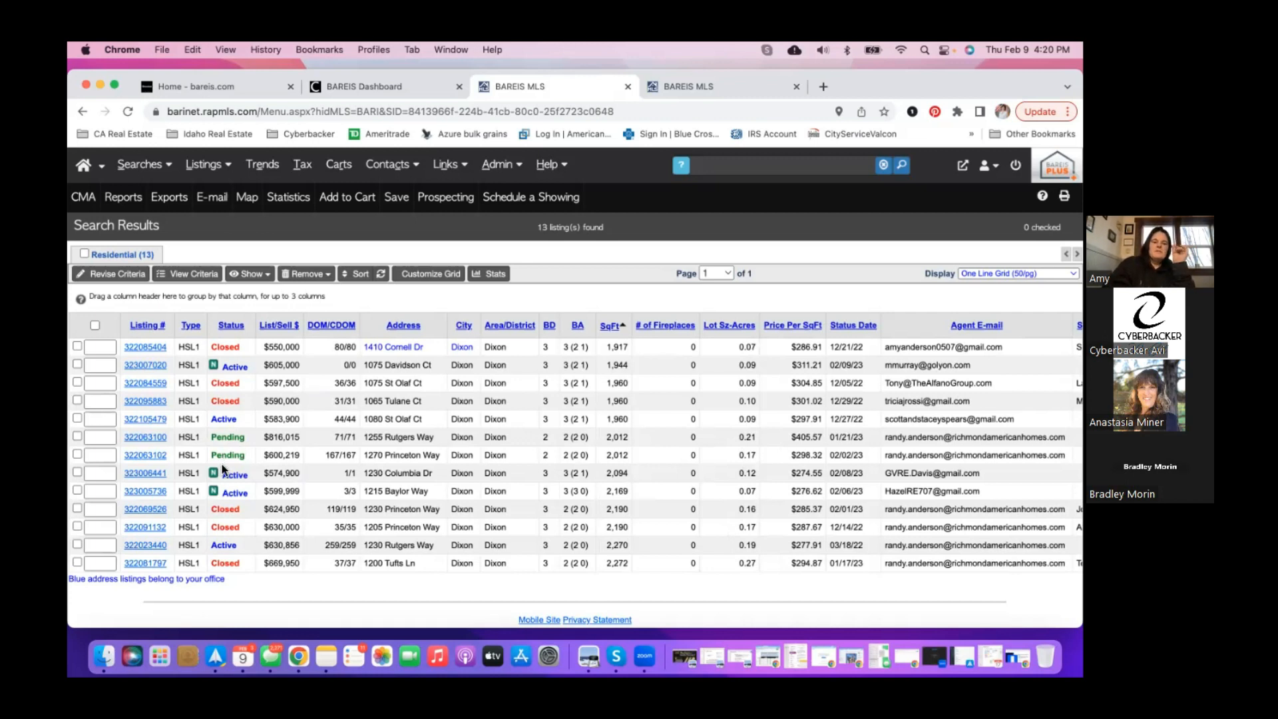
pyautogui.click(78, 473)
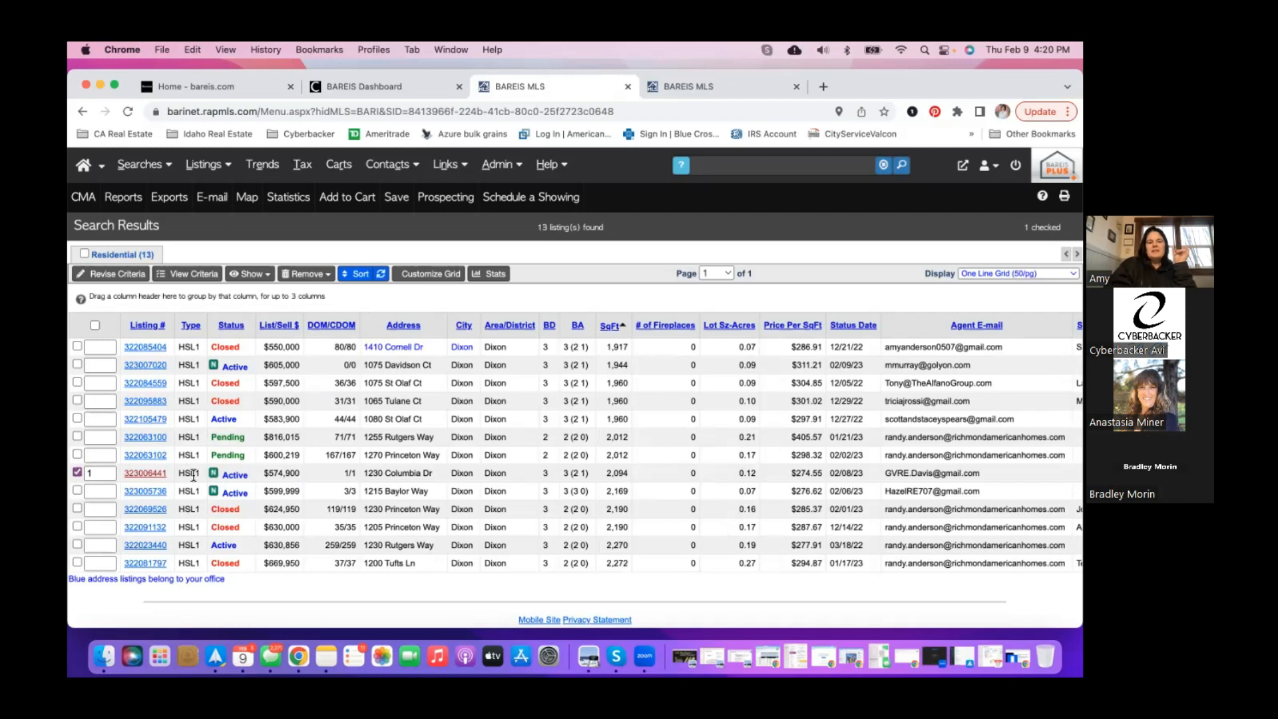
pyautogui.click(148, 343)
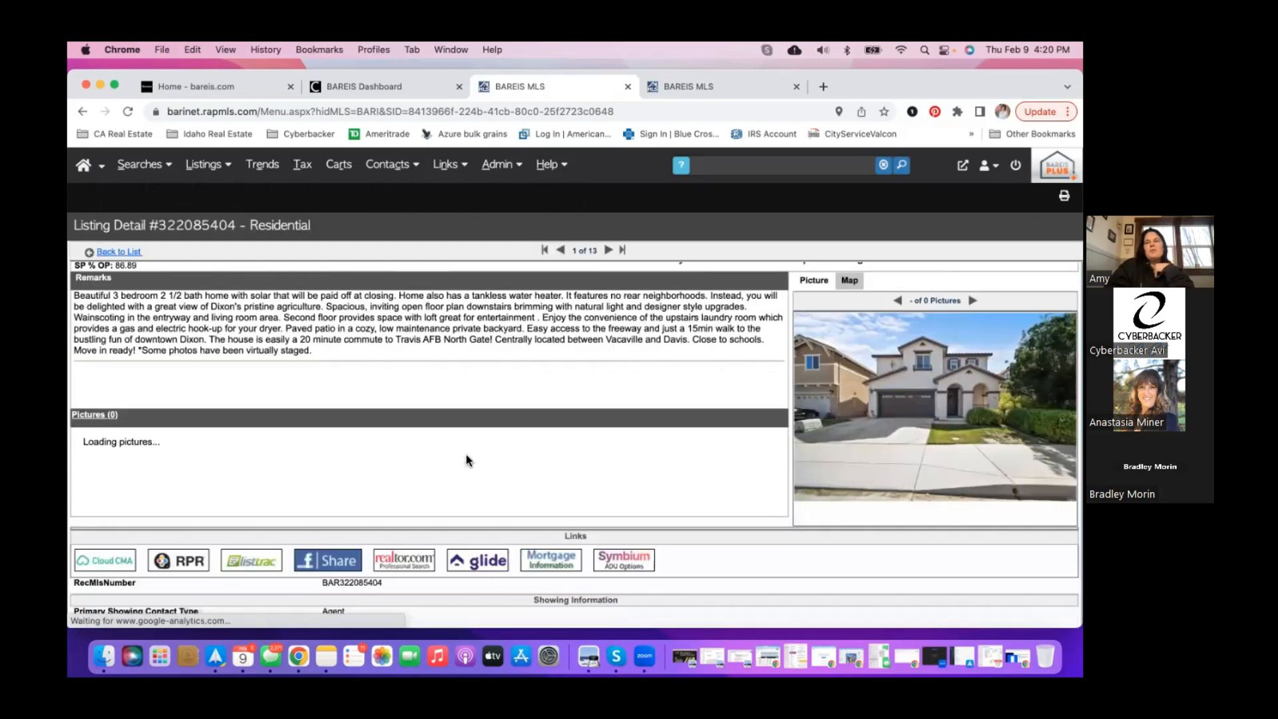
pyautogui.hscroll(4, 510, 496)
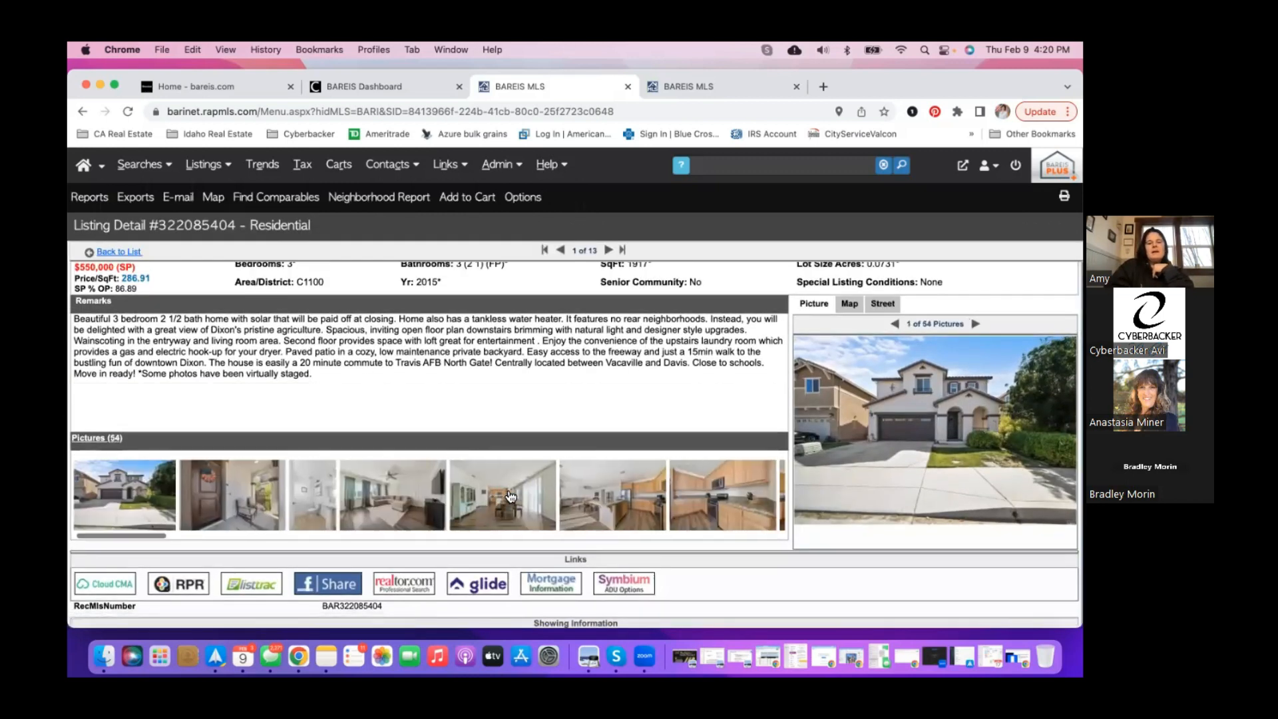
pyautogui.click(657, 508)
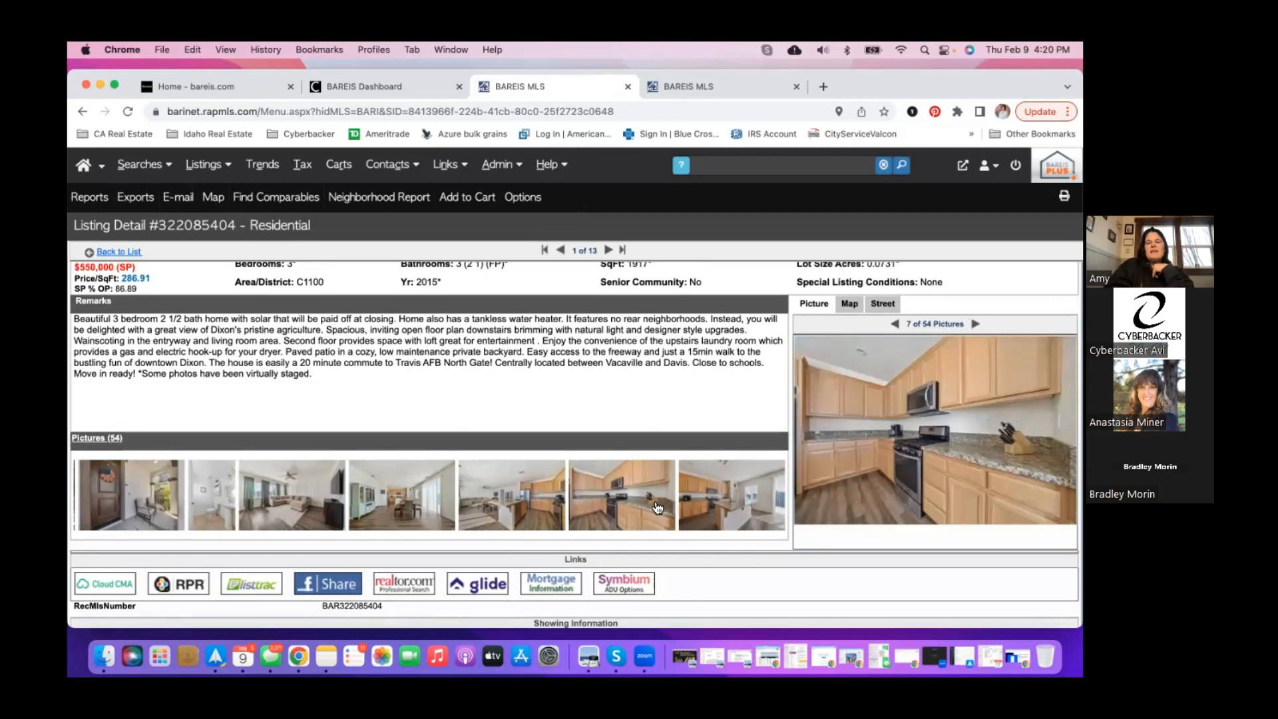
pyautogui.hscroll(5, 613, 503)
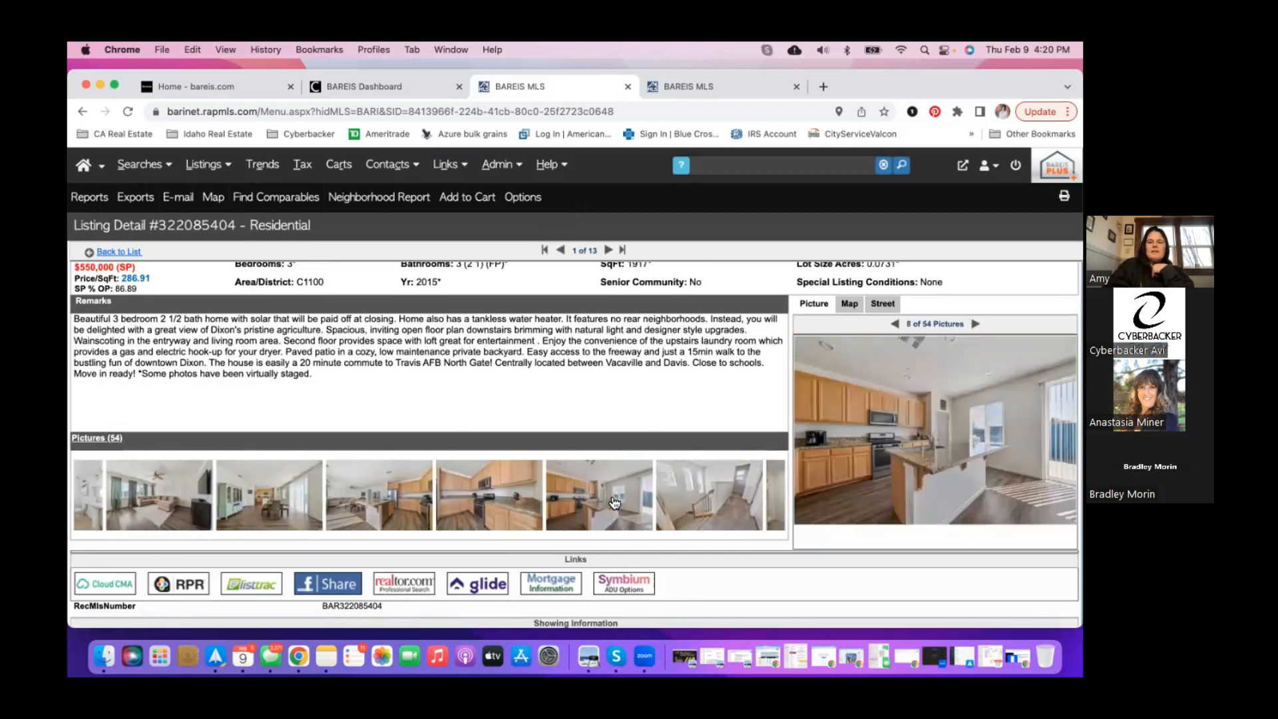
pyautogui.hscroll(8, 613, 502)
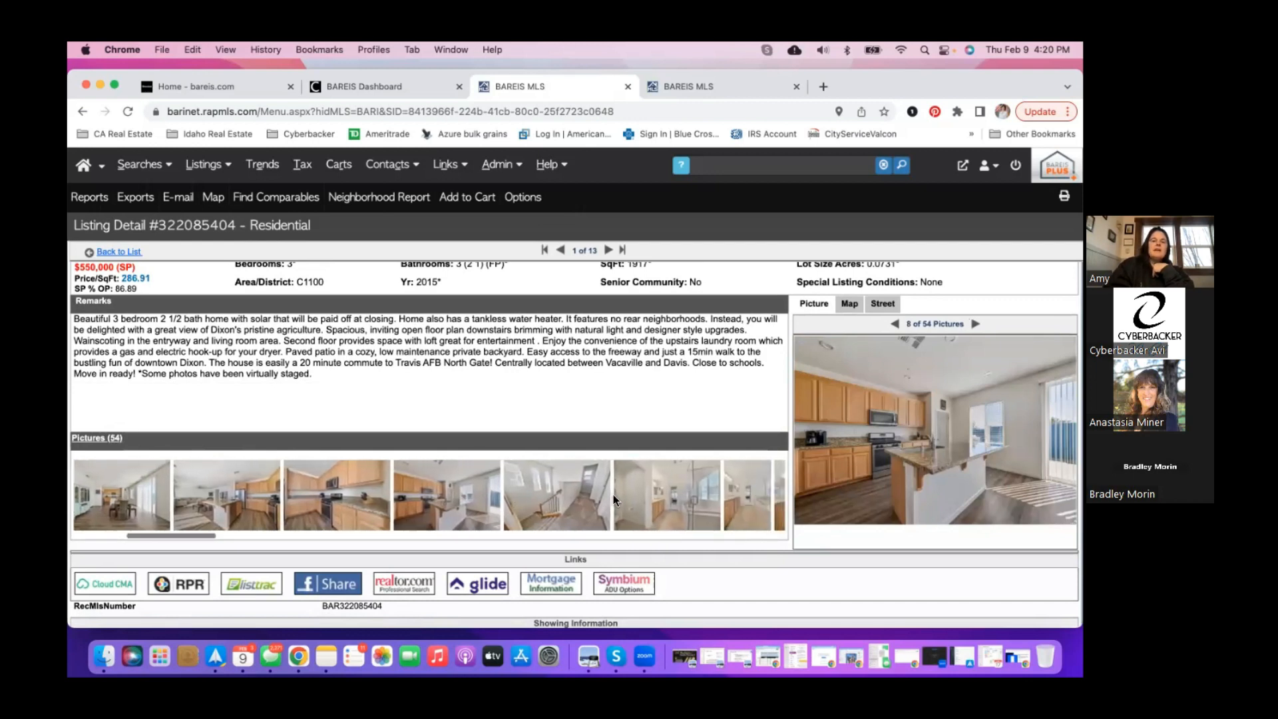
pyautogui.hscroll(4, 614, 502)
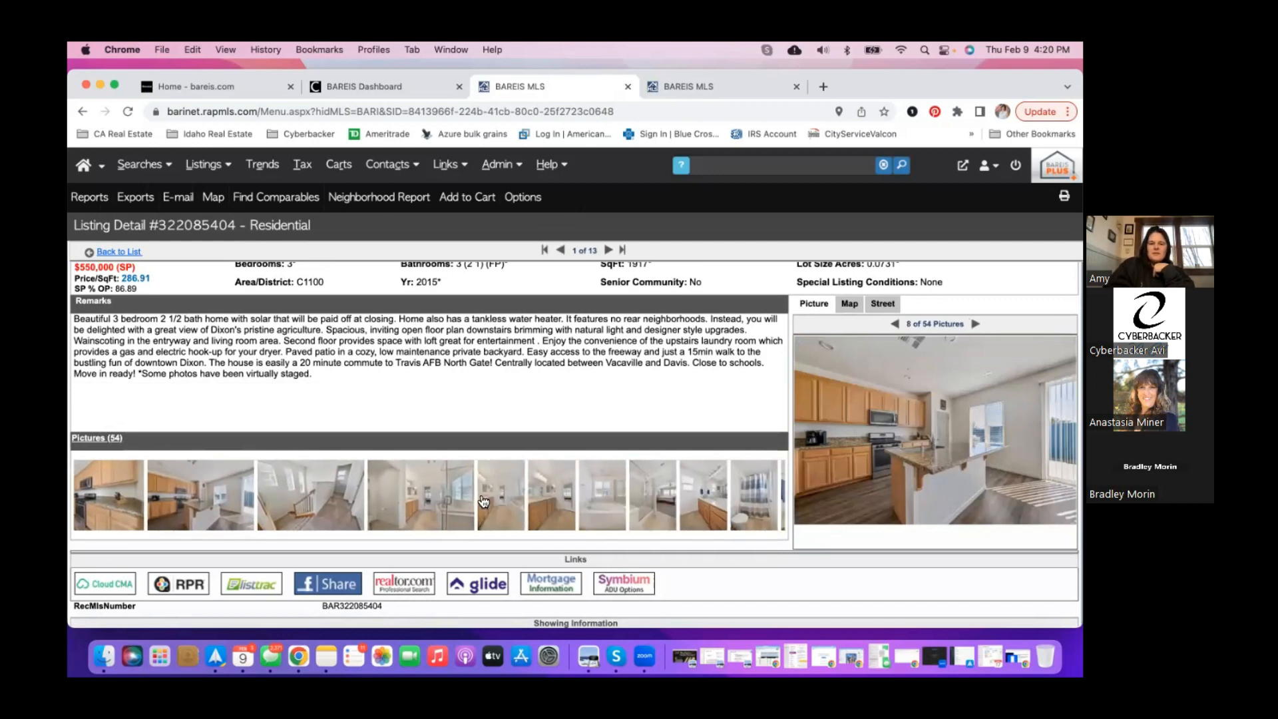
pyautogui.click(444, 506)
pyautogui.click(444, 506)
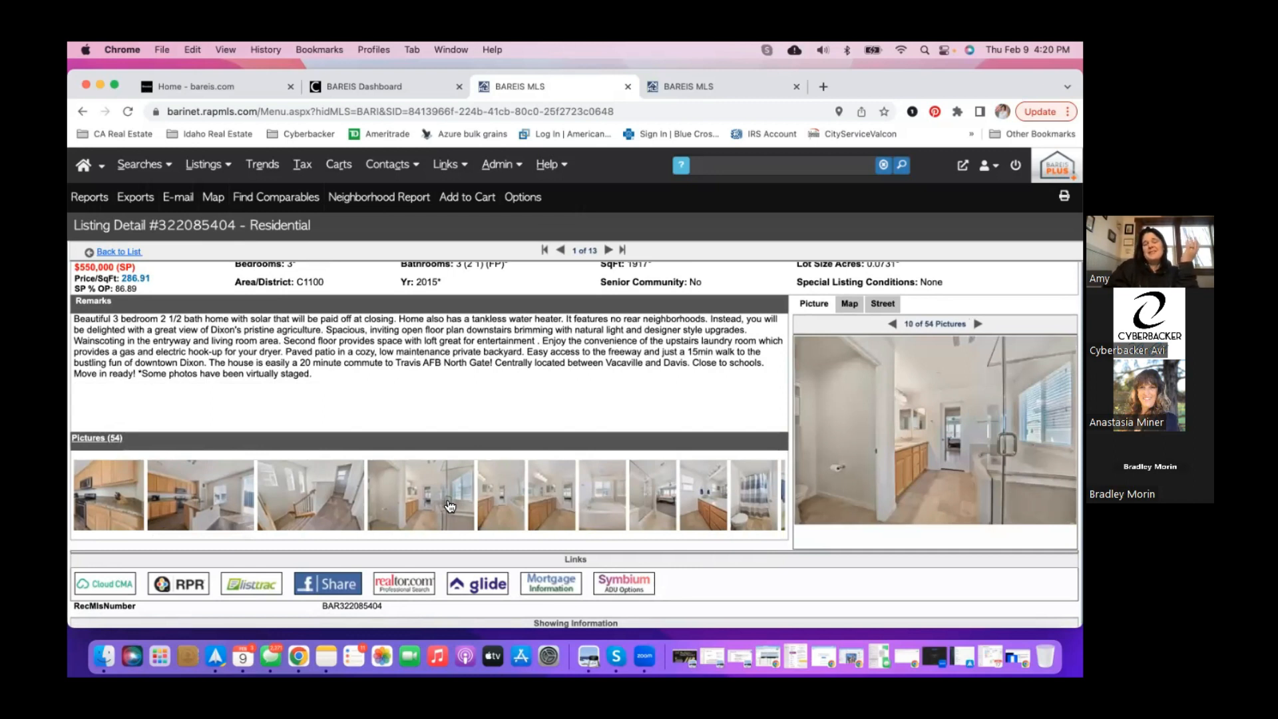
# - View the vanity, dining room and kitchen island photos, then return to the front exterior and header
pyautogui.hscroll(4, 456, 506)
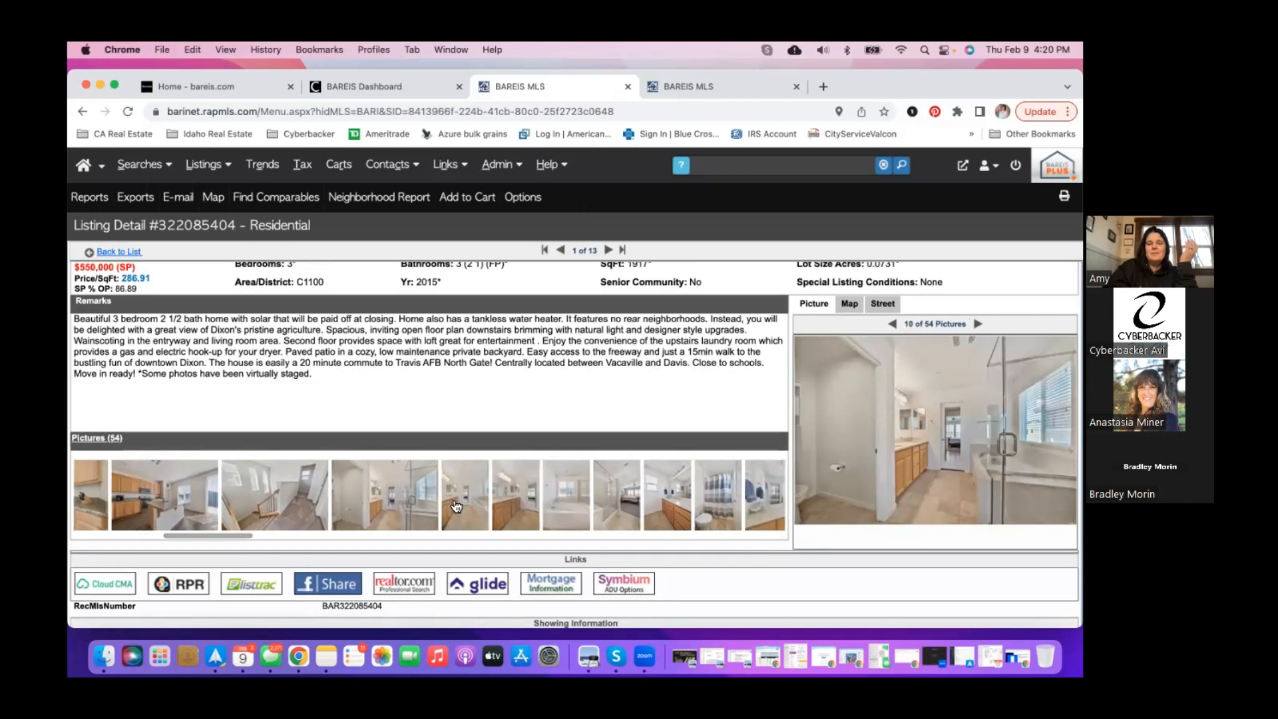
pyautogui.click(525, 506)
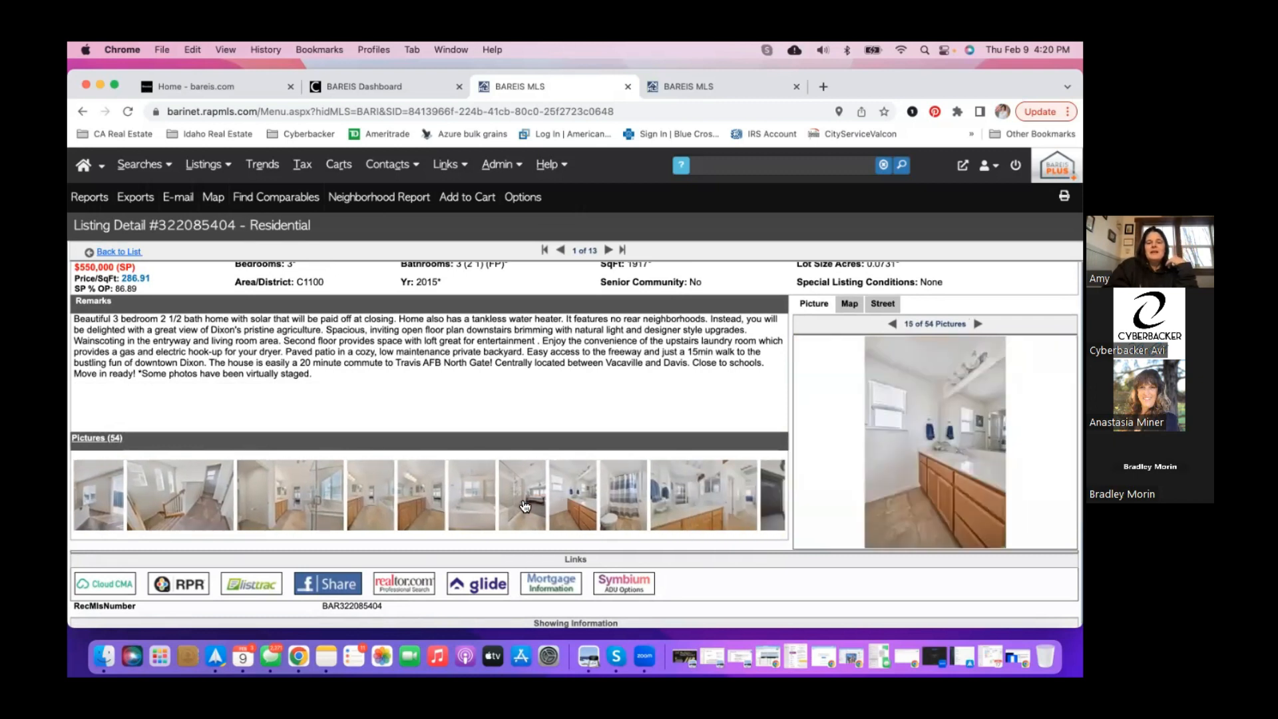
pyautogui.hscroll(-10, 466, 506)
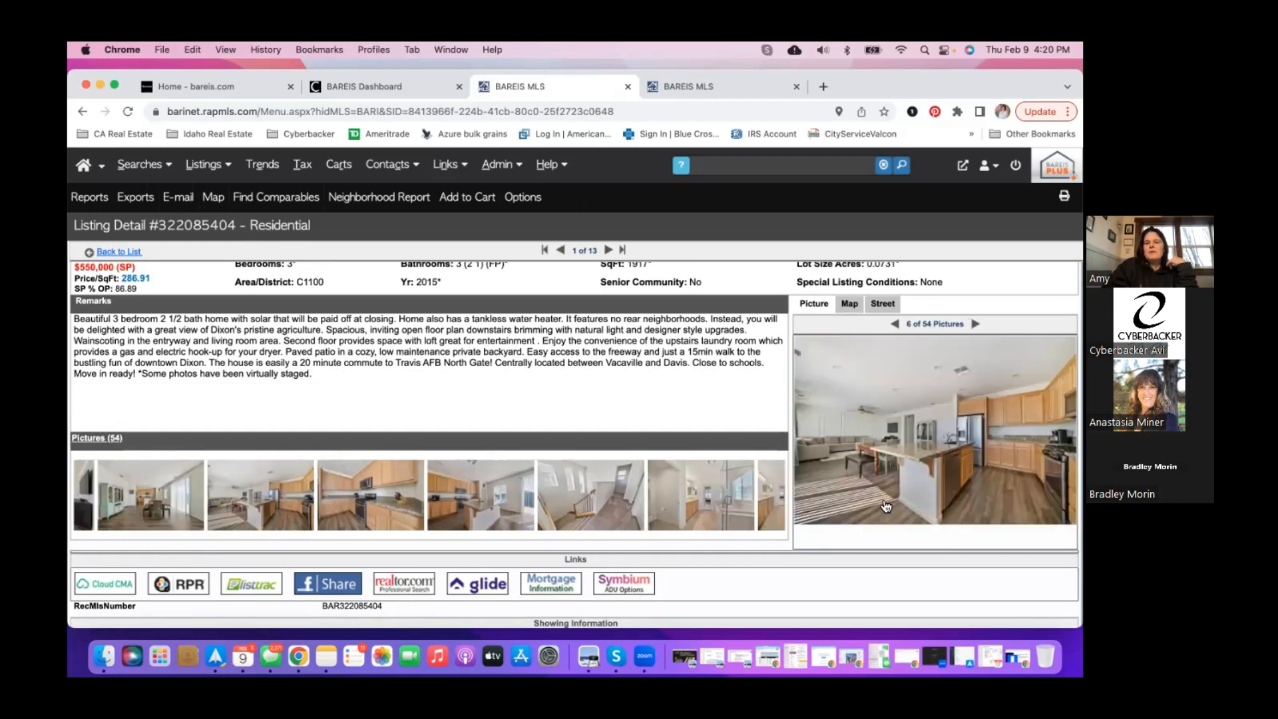
pyautogui.click(162, 504)
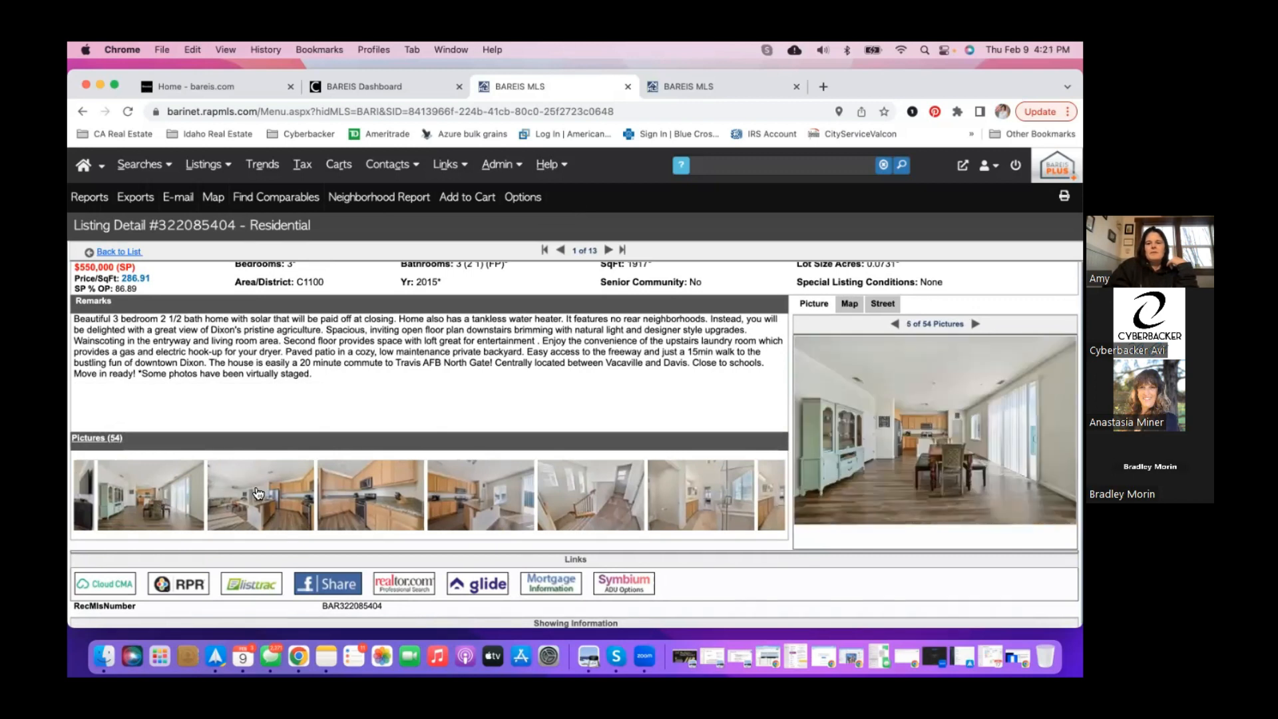
pyautogui.click(451, 500)
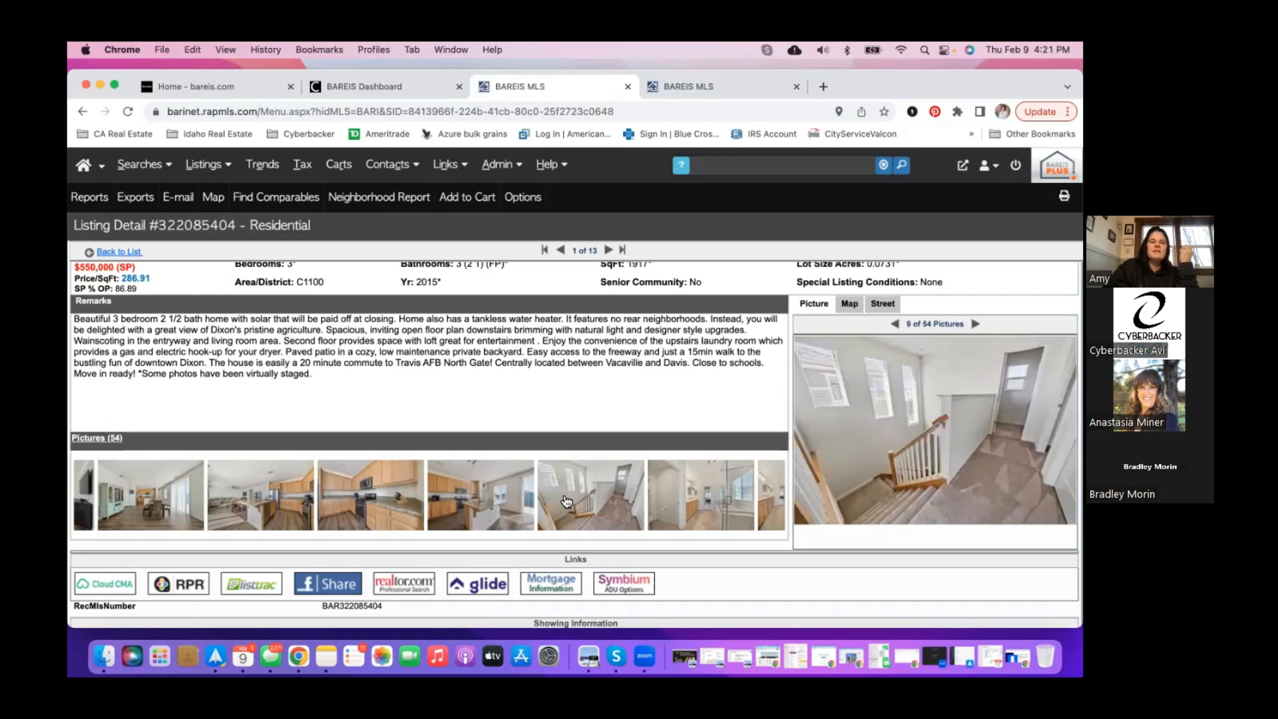
pyautogui.hscroll(-5, 283, 512)
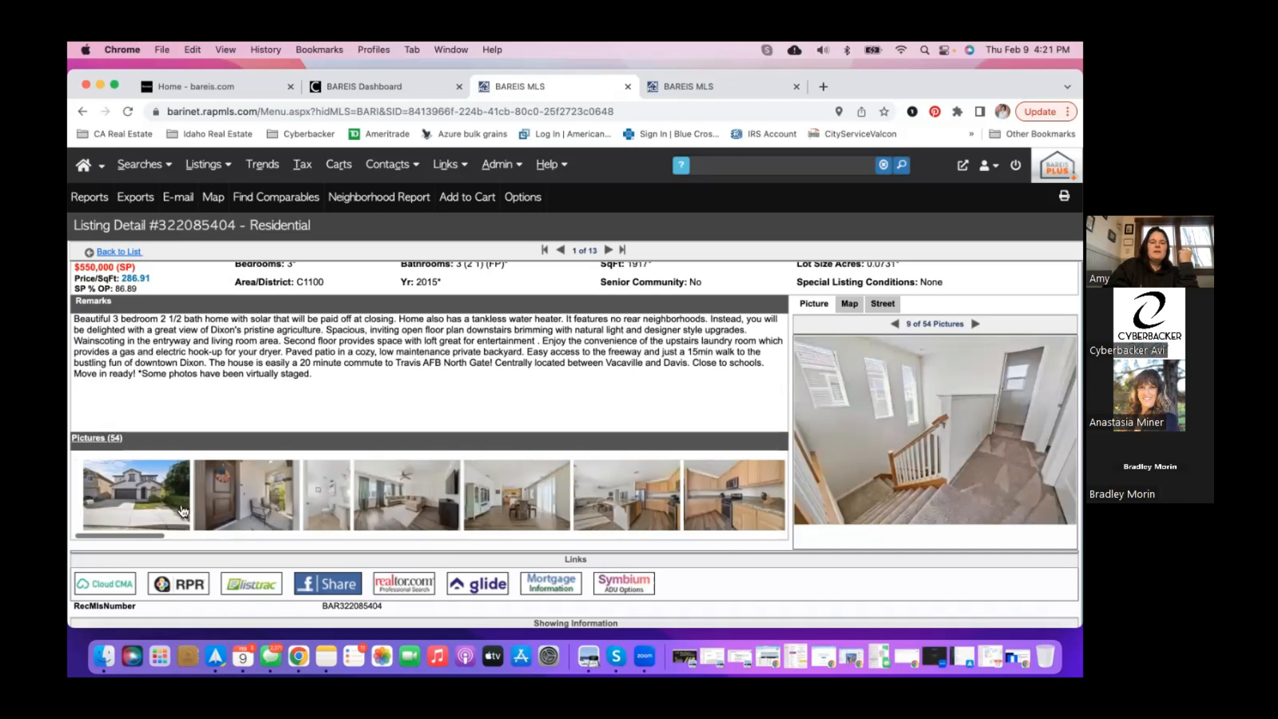
pyautogui.click(115, 511)
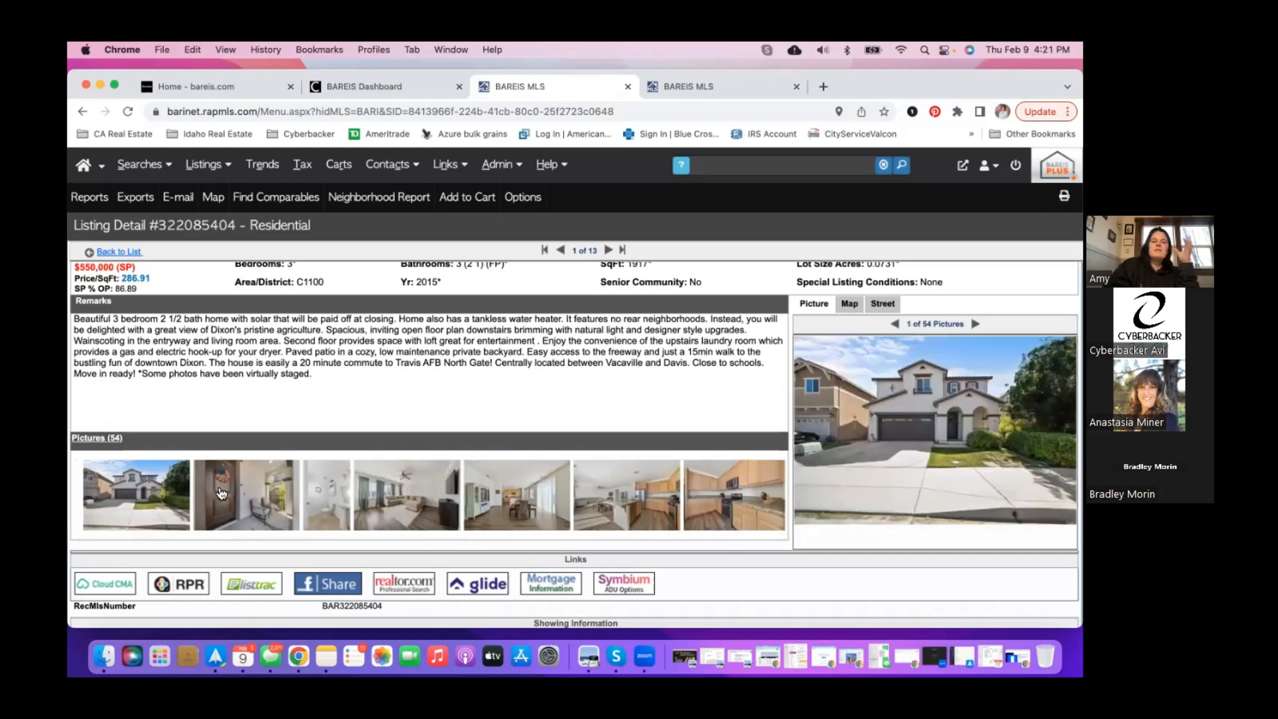
pyautogui.scroll(1, 599, 329)
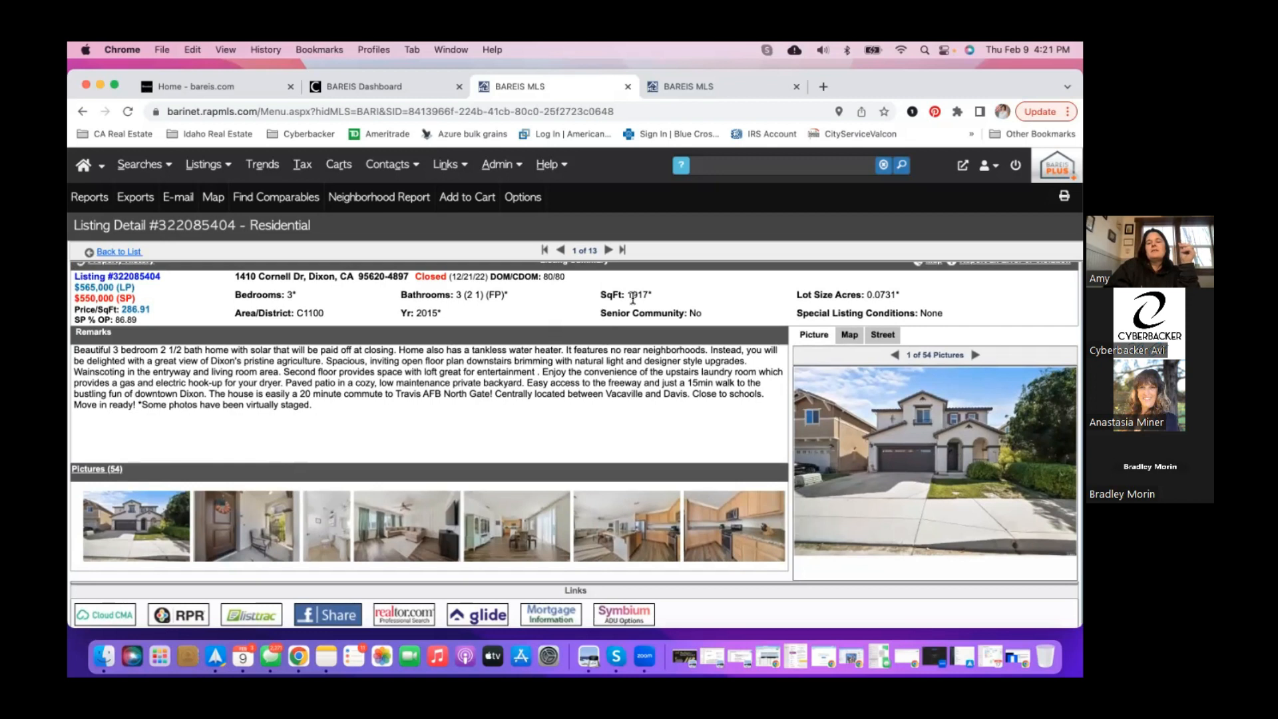
pyautogui.click(609, 251)
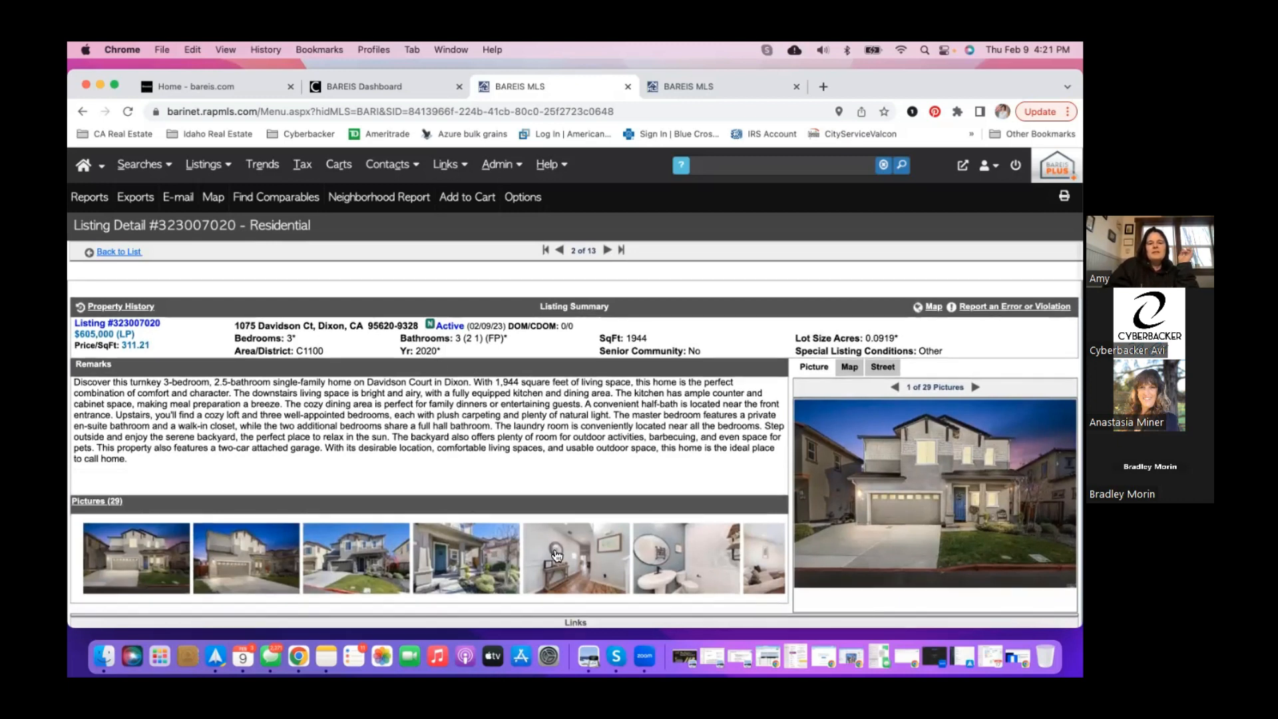
pyautogui.click(575, 561)
pyautogui.hscroll(5, 575, 561)
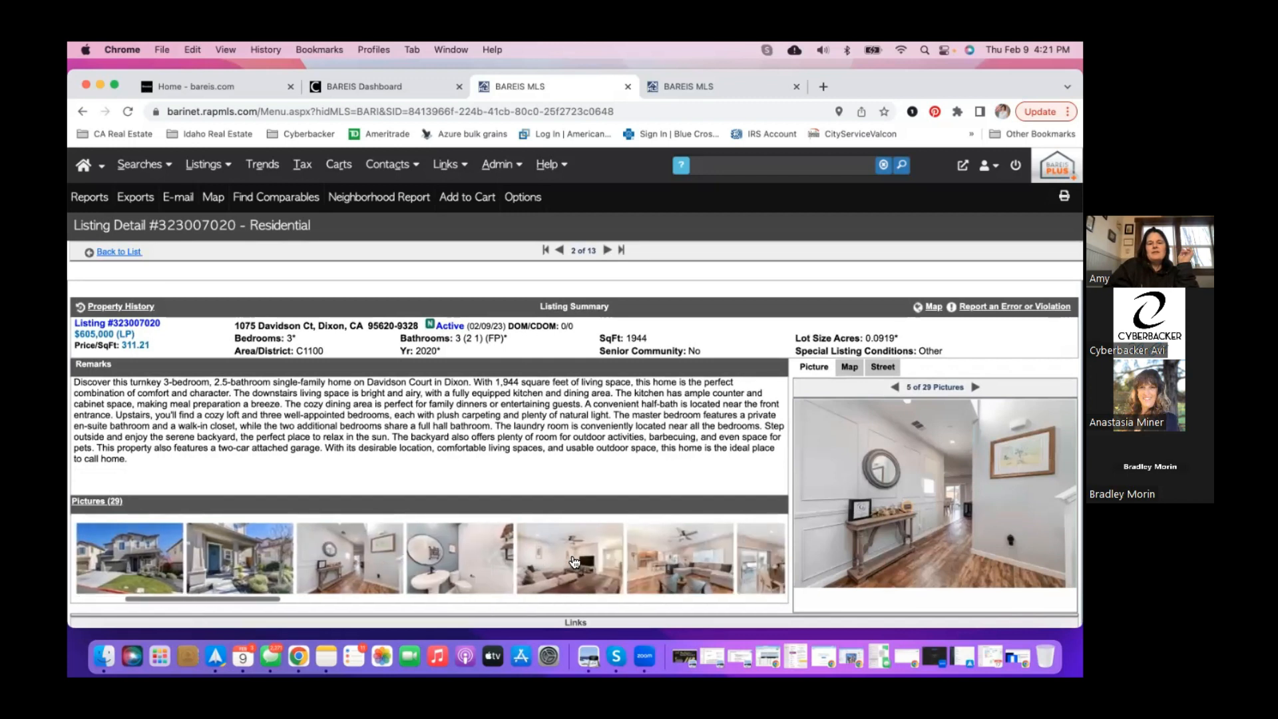
pyautogui.click(613, 563)
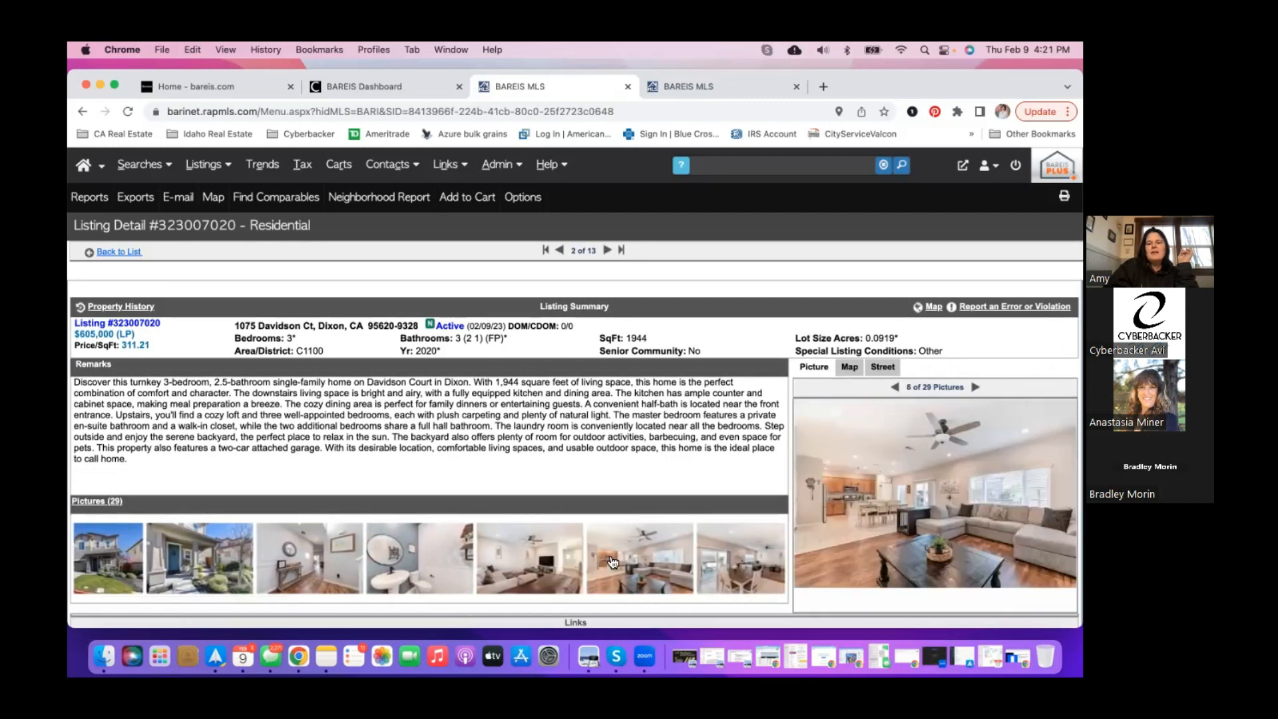
pyautogui.click(529, 561)
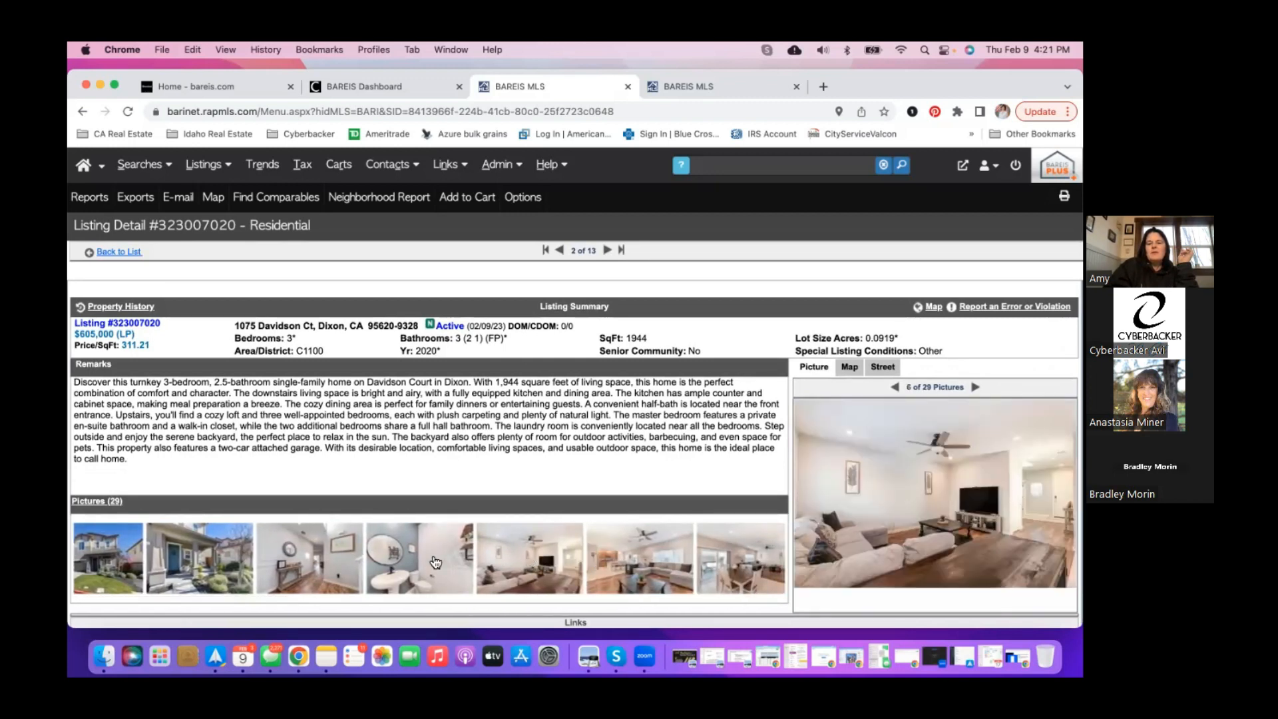
pyautogui.click(325, 567)
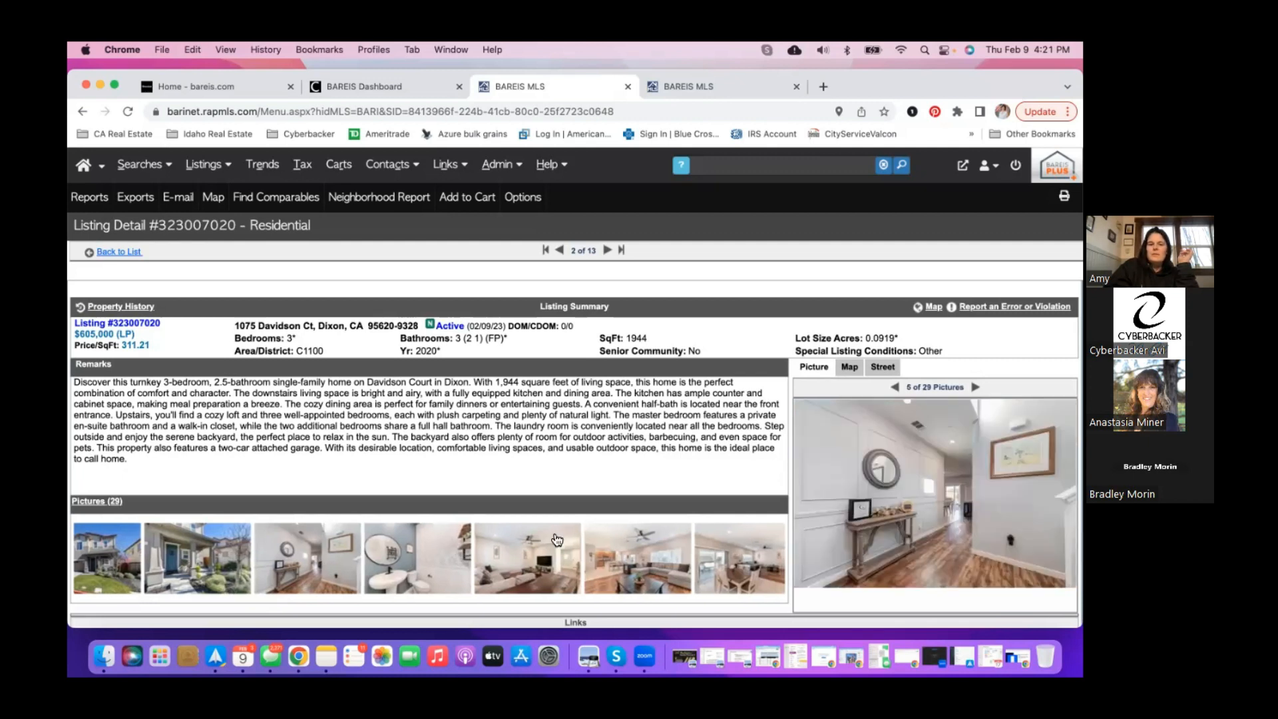
pyautogui.click(519, 563)
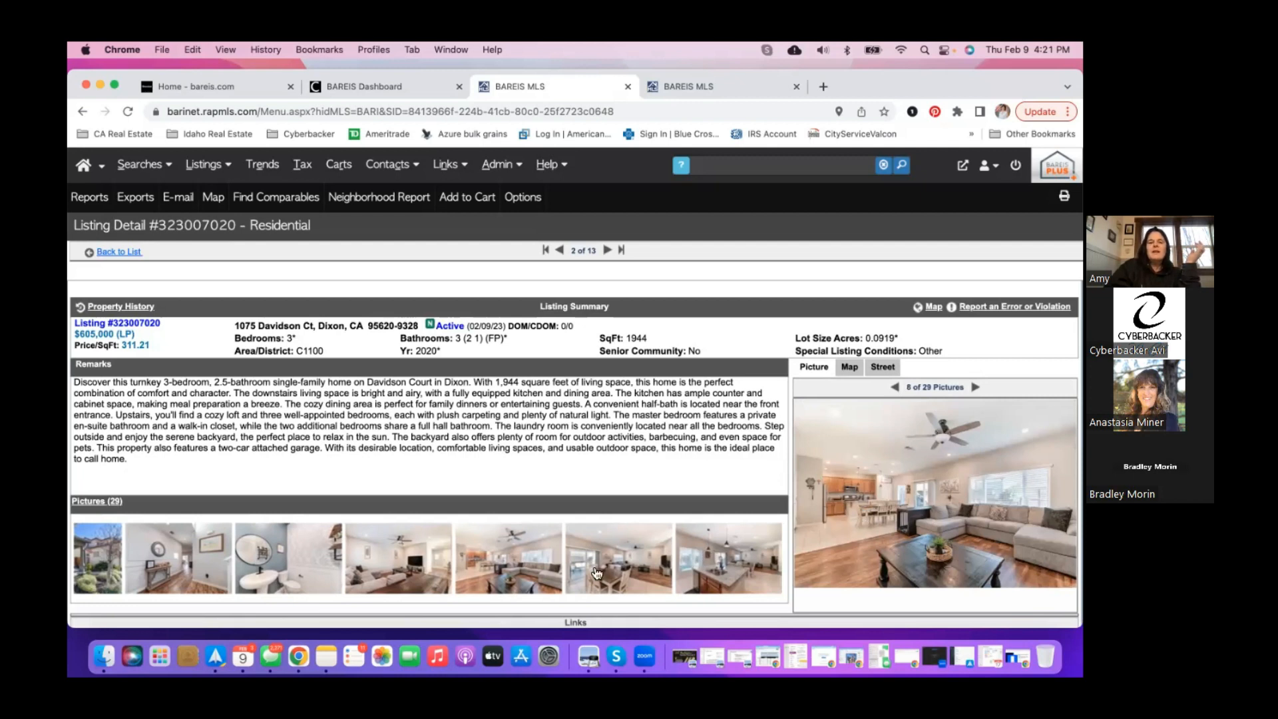
# - View the kitchen-dining, kitchen island and bathroom photos
pyautogui.hscroll(2, 498, 562)
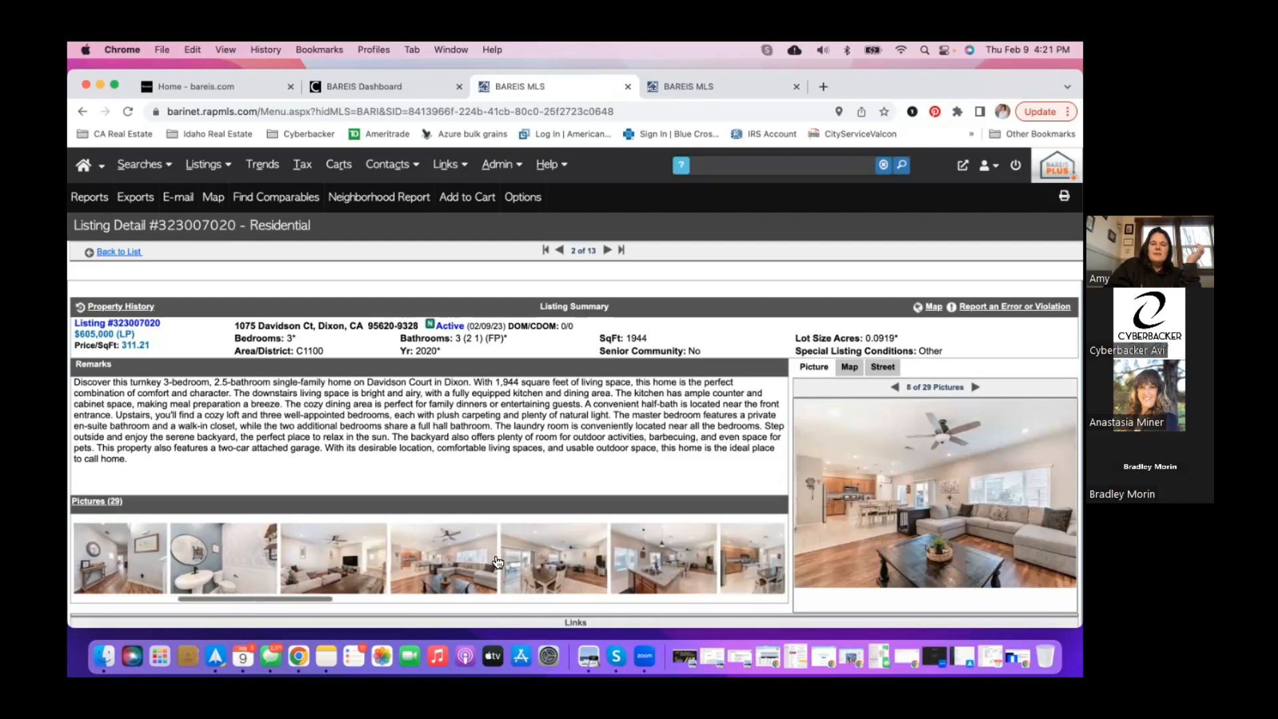
pyautogui.hscroll(2, 497, 563)
pyautogui.click(709, 582)
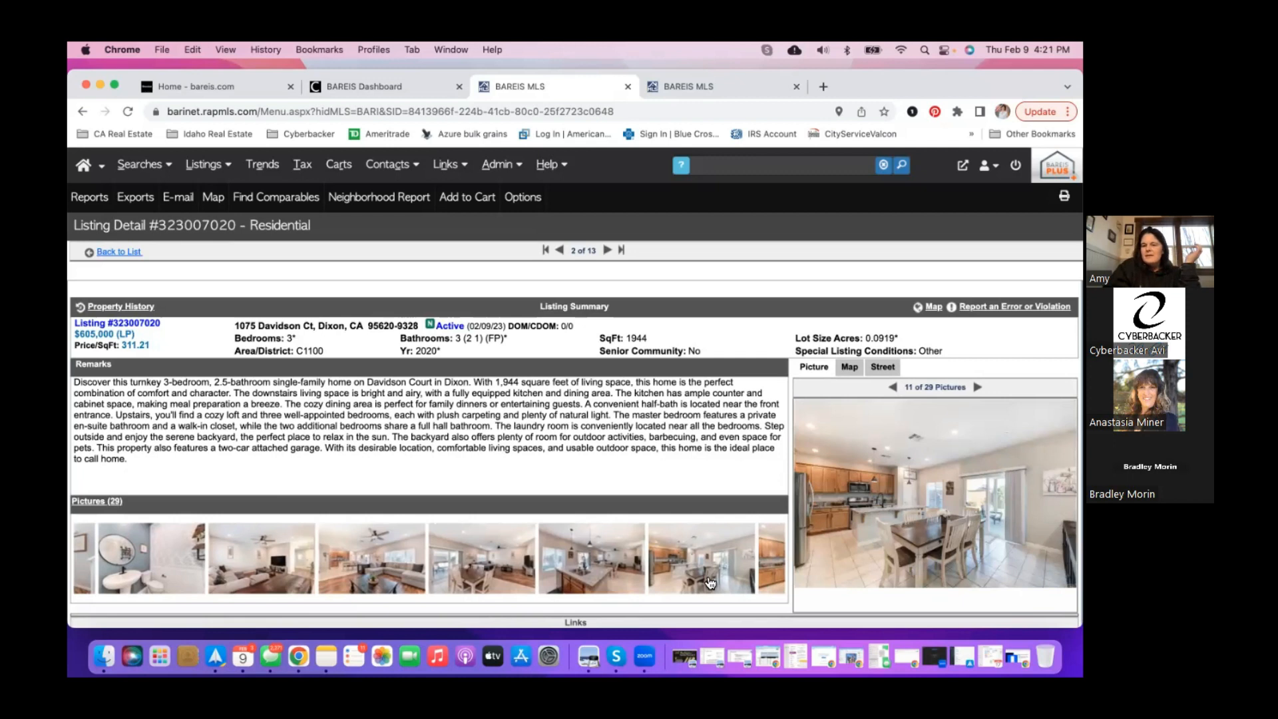
pyautogui.click(768, 562)
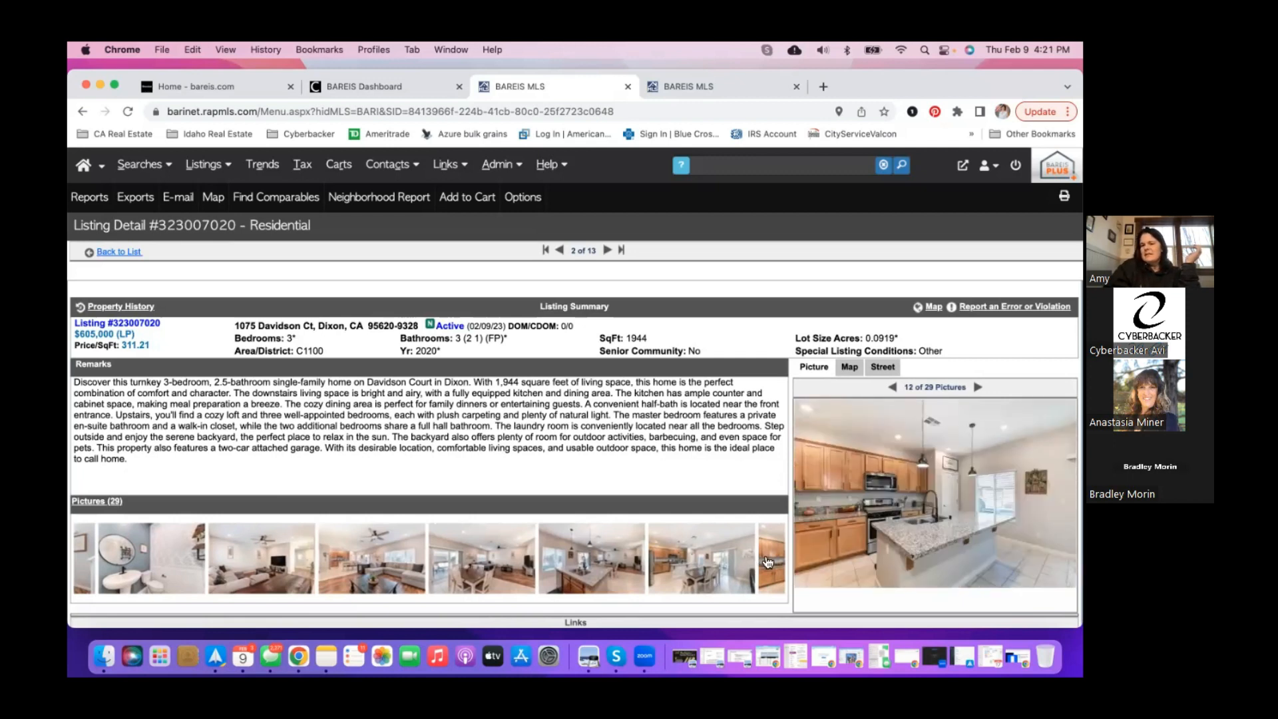
pyautogui.hscroll(10, 739, 561)
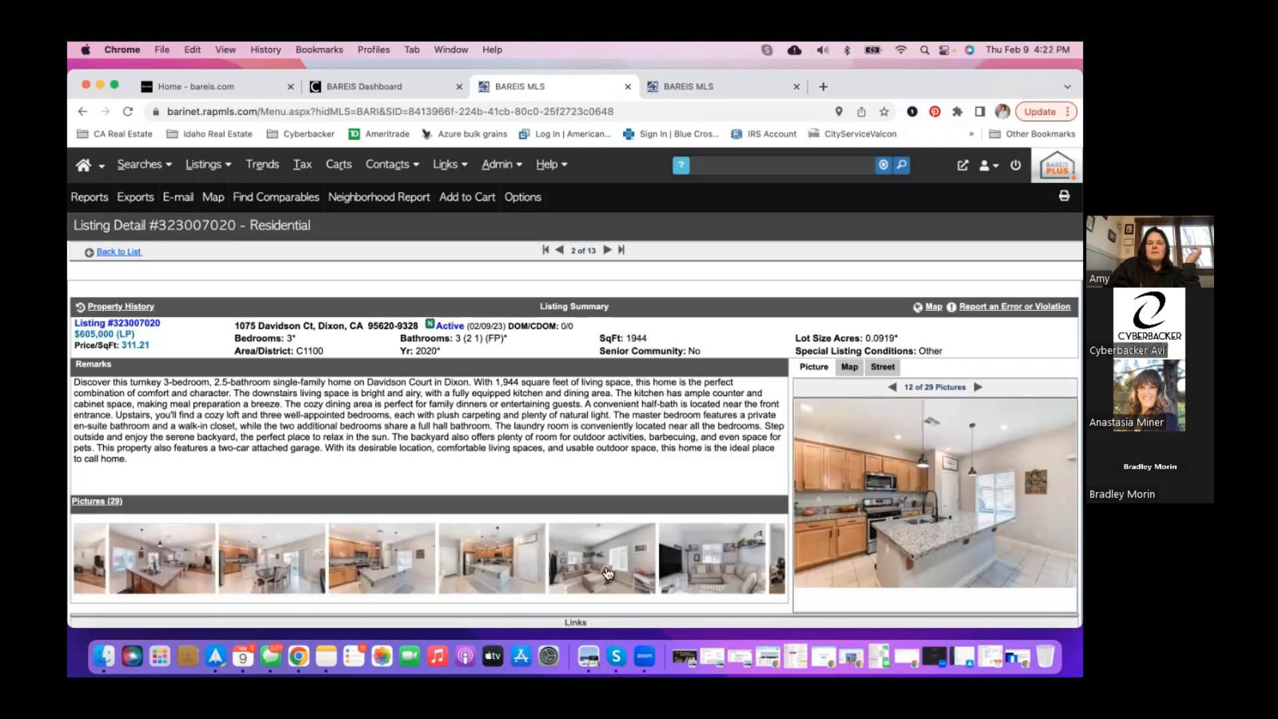
pyautogui.hscroll(8, 607, 573)
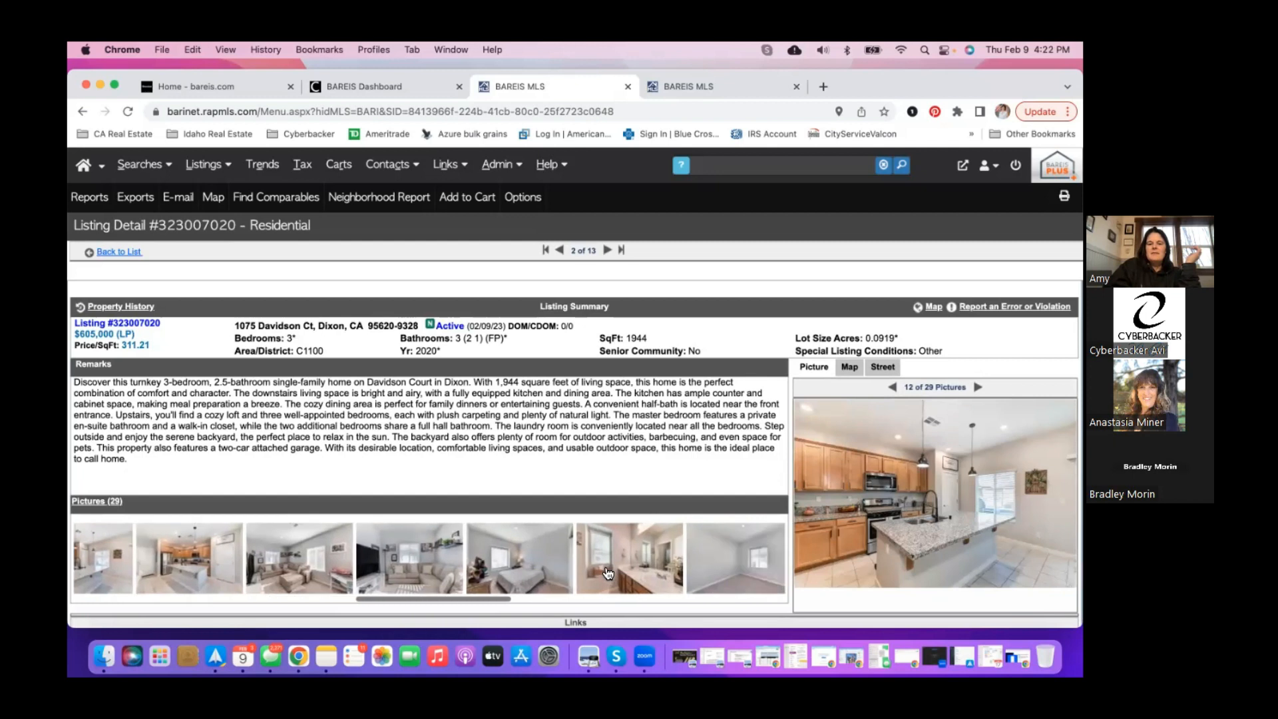
pyautogui.click(608, 573)
pyautogui.hscroll(3, 608, 574)
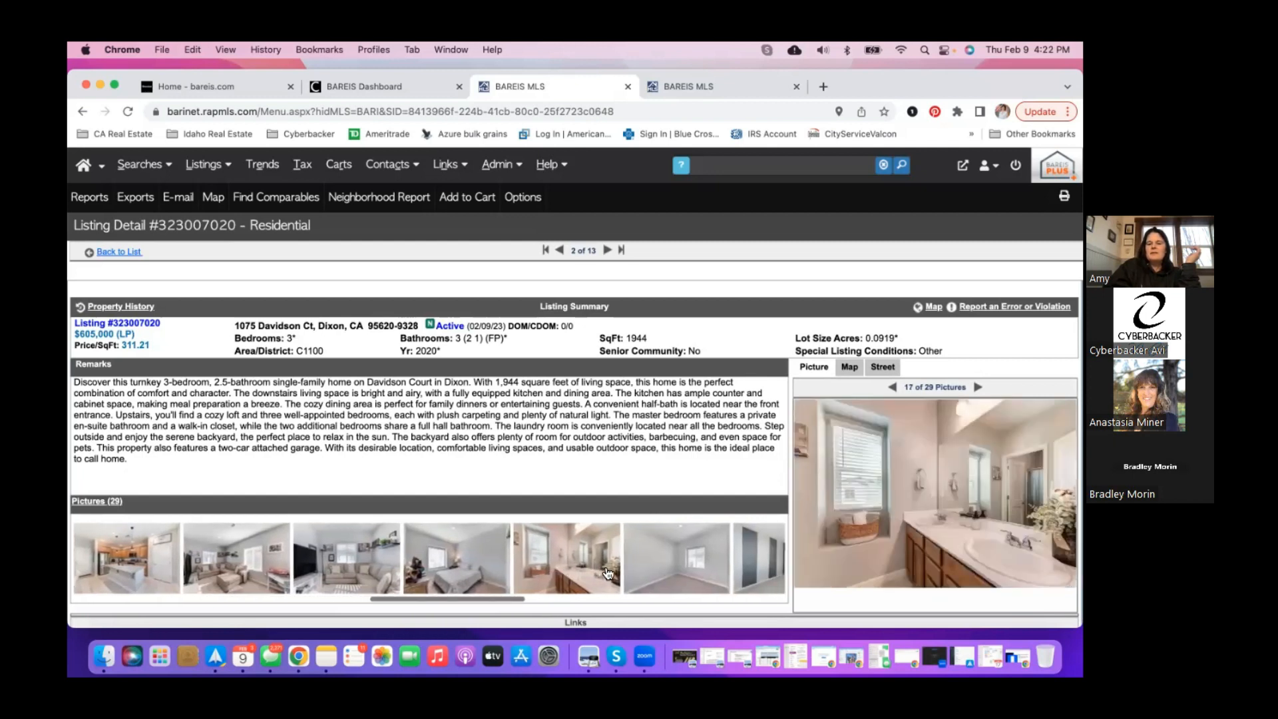
pyautogui.hscroll(10, 608, 574)
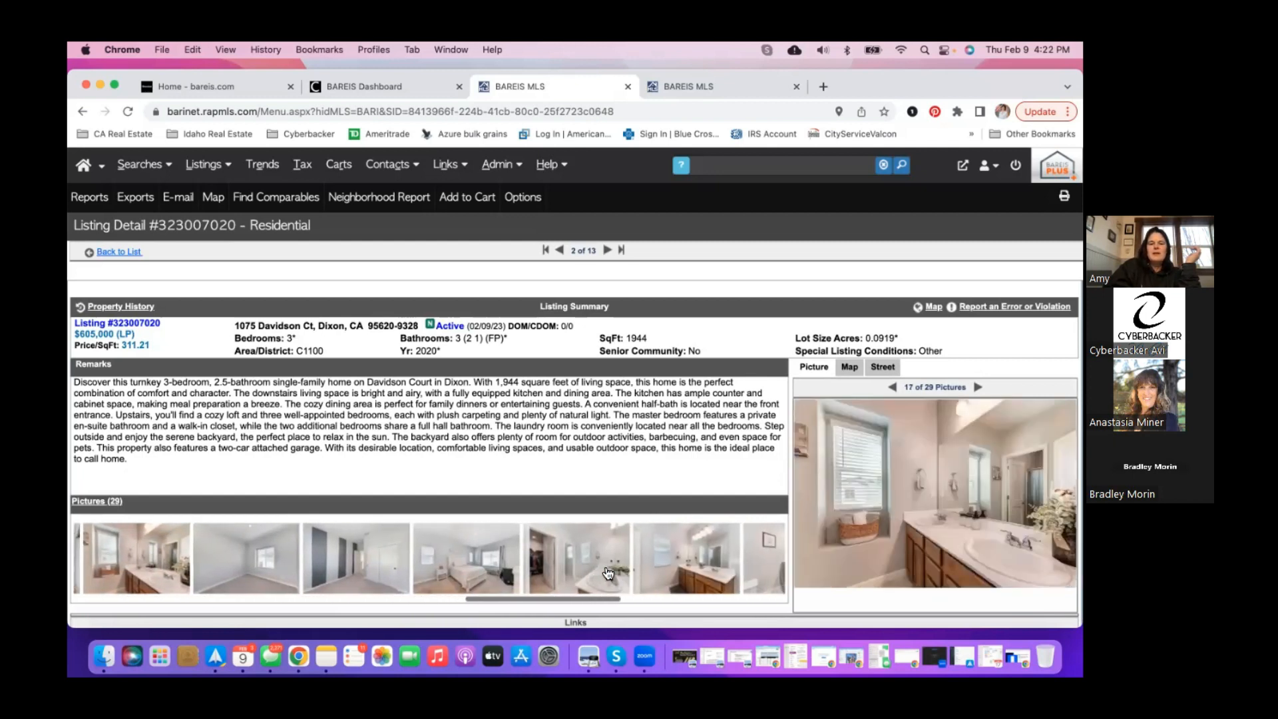
pyautogui.hscroll(2, 607, 574)
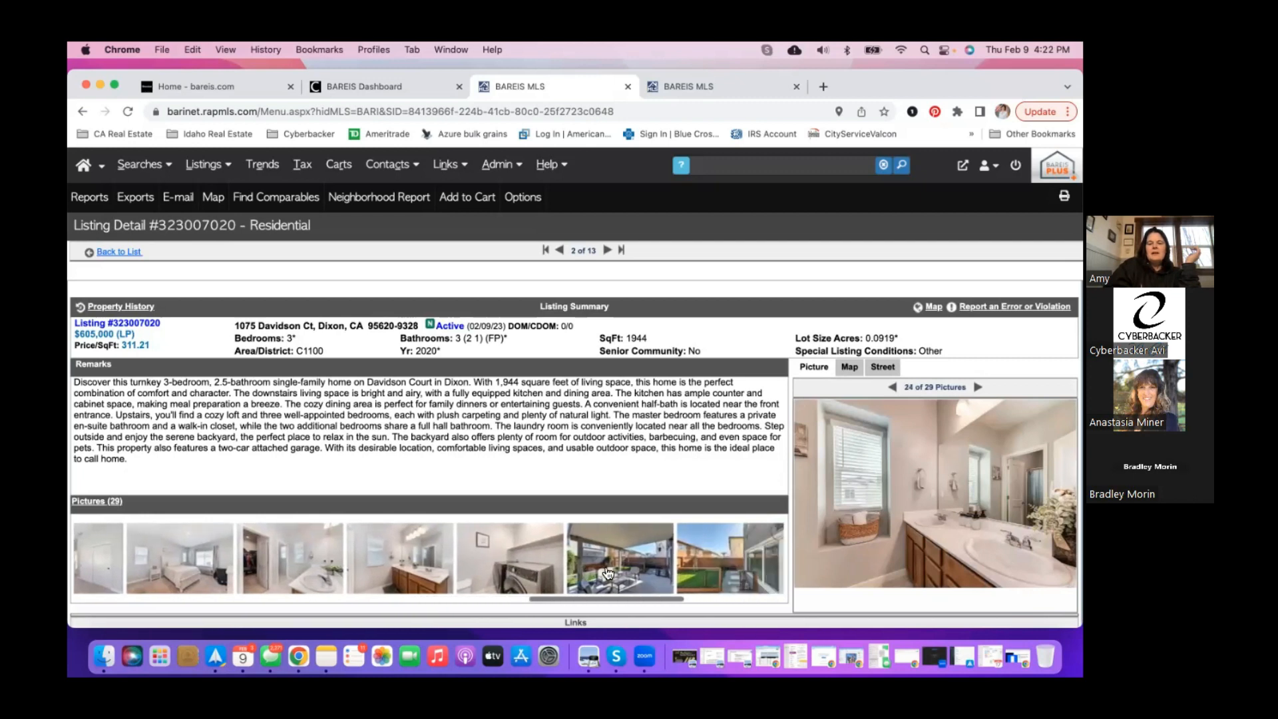
# - View the covered patio and backyard fire-pit photos, then advance to the third listing
pyautogui.click(608, 573)
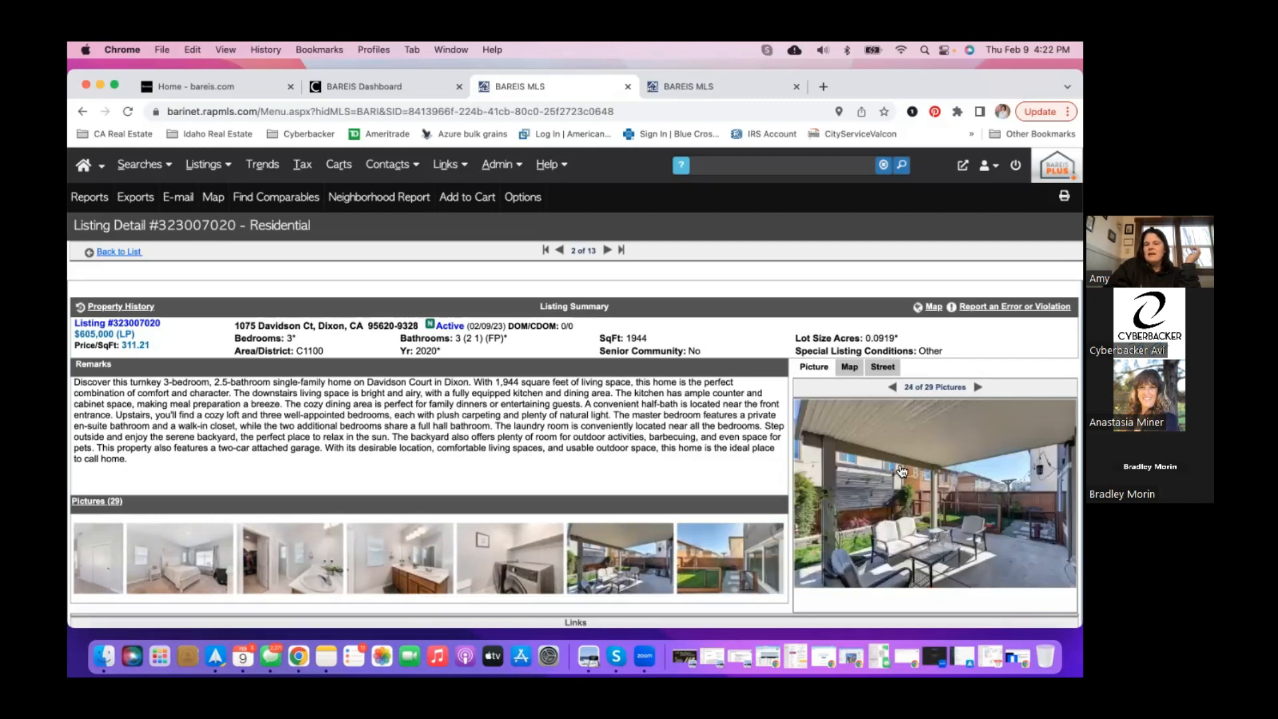
pyautogui.hscroll(1, 701, 584)
pyautogui.hscroll(5, 701, 585)
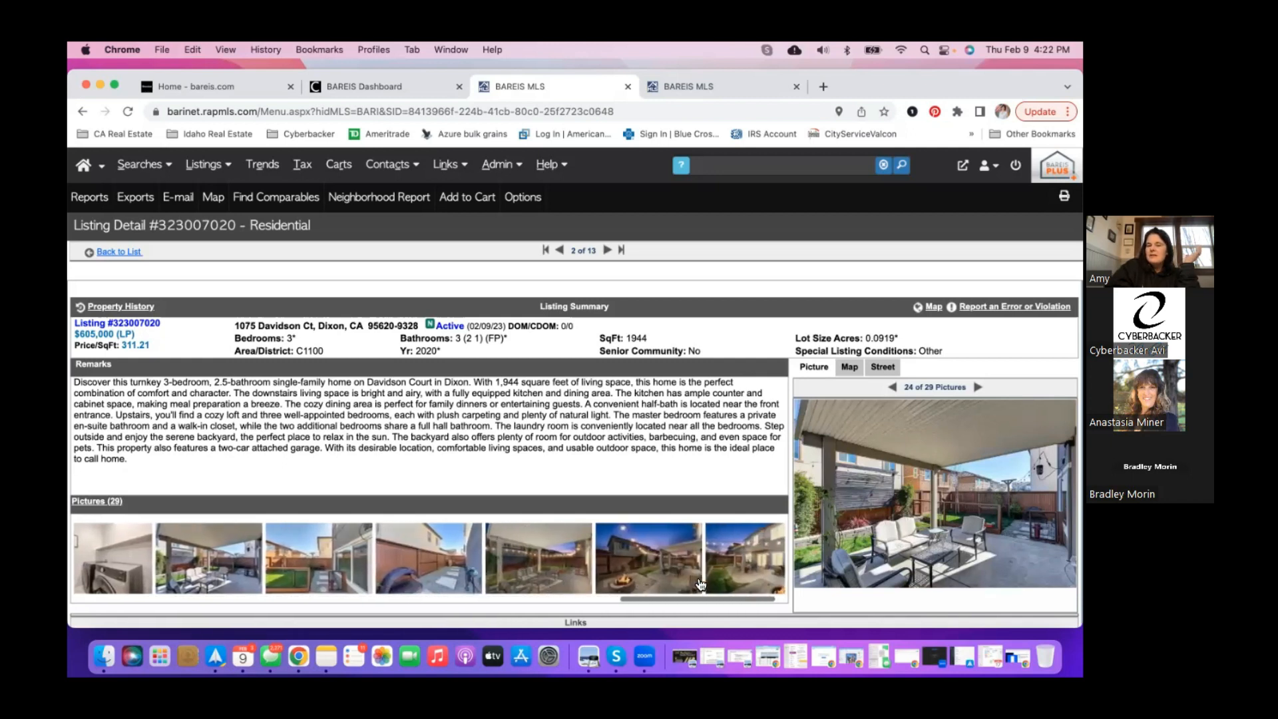
pyautogui.click(666, 580)
pyautogui.hscroll(1, 667, 580)
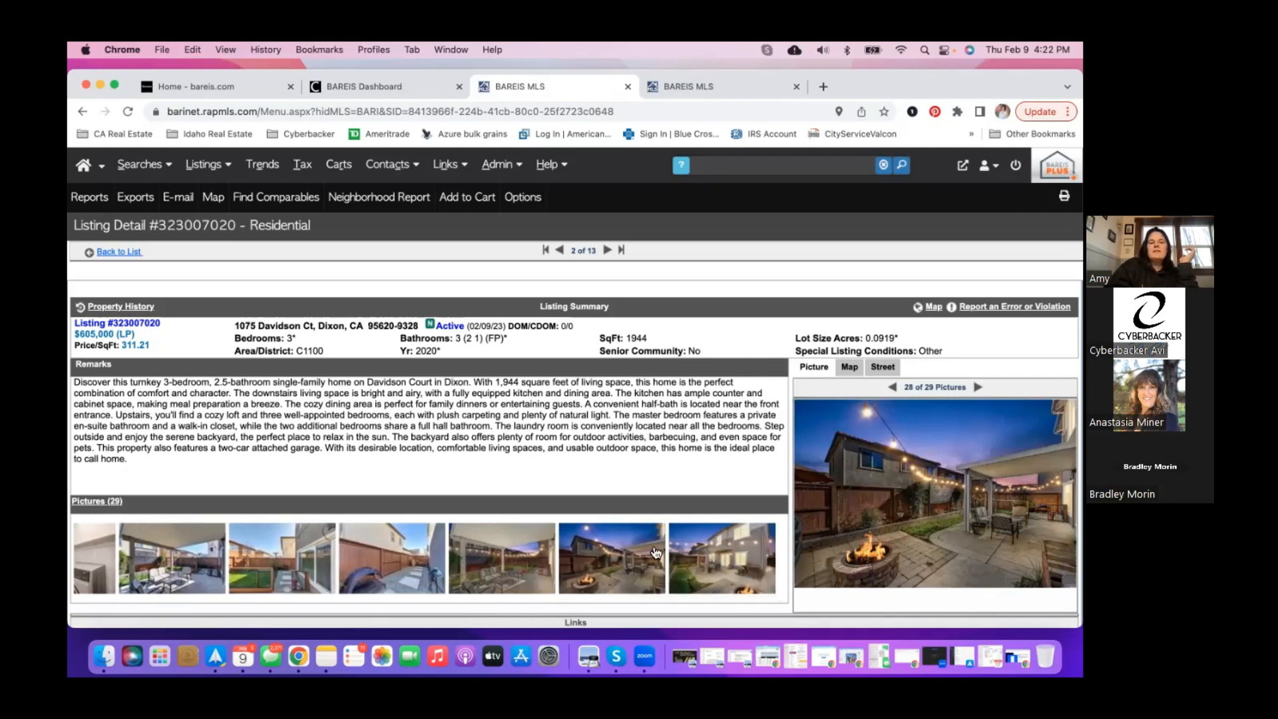
pyautogui.click(608, 251)
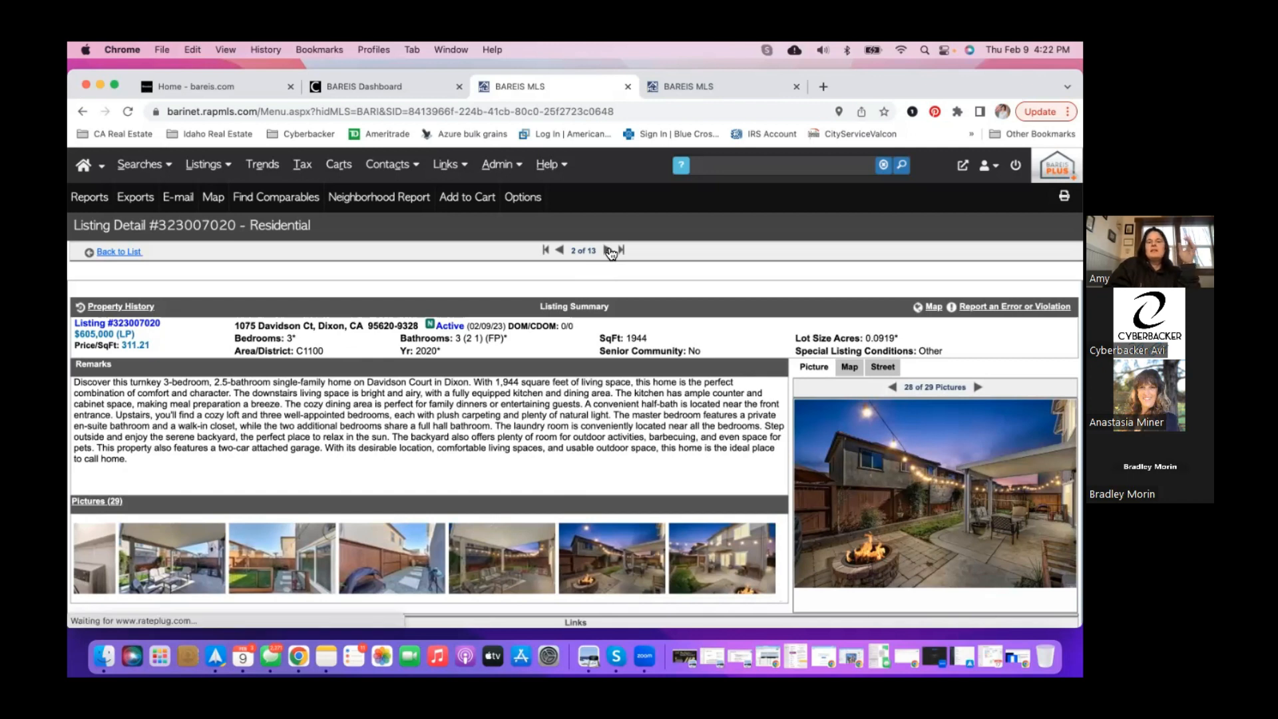
pyautogui.click(609, 250)
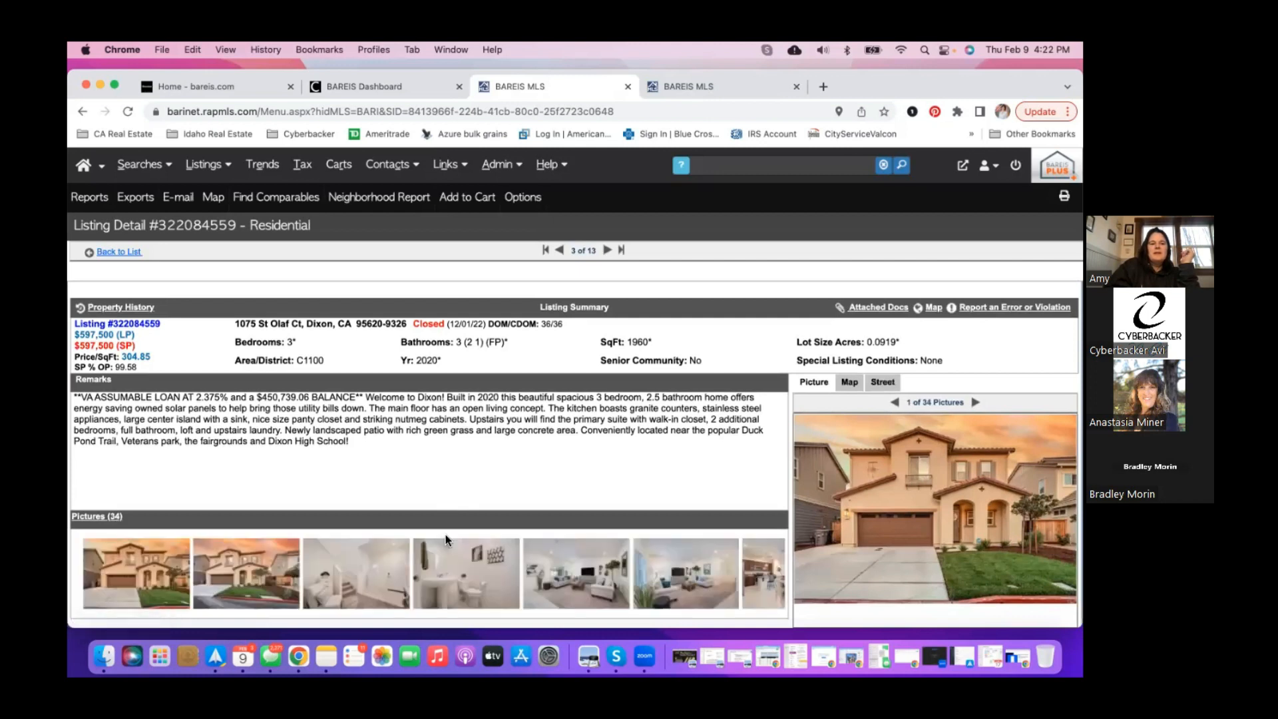
pyautogui.hscroll(10, 494, 567)
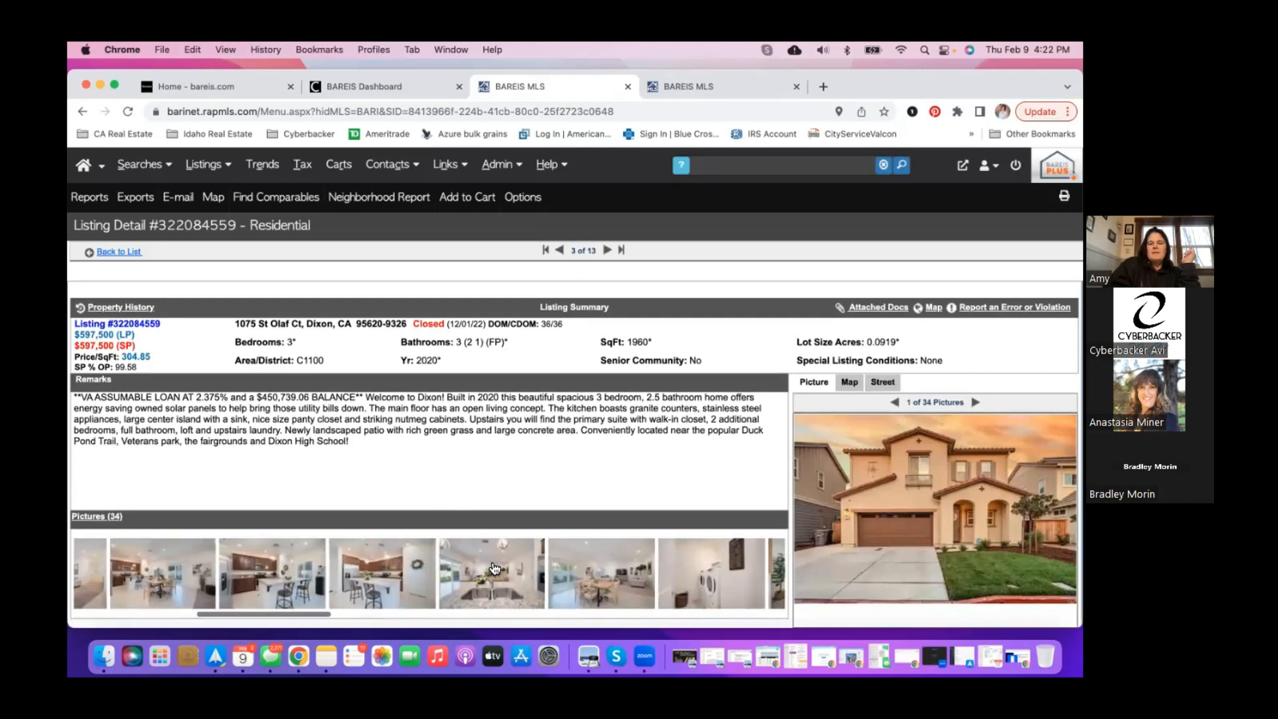
pyautogui.click(370, 579)
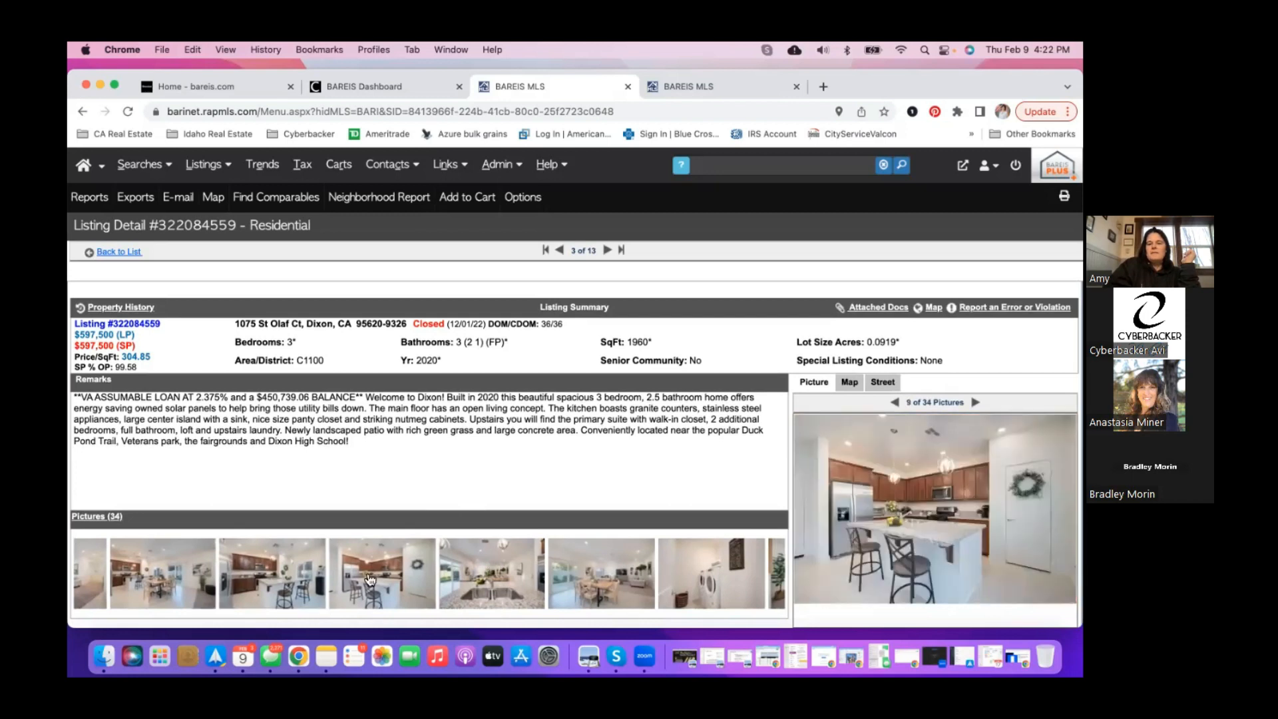
pyautogui.hscroll(1, 408, 574)
pyautogui.hscroll(6, 408, 574)
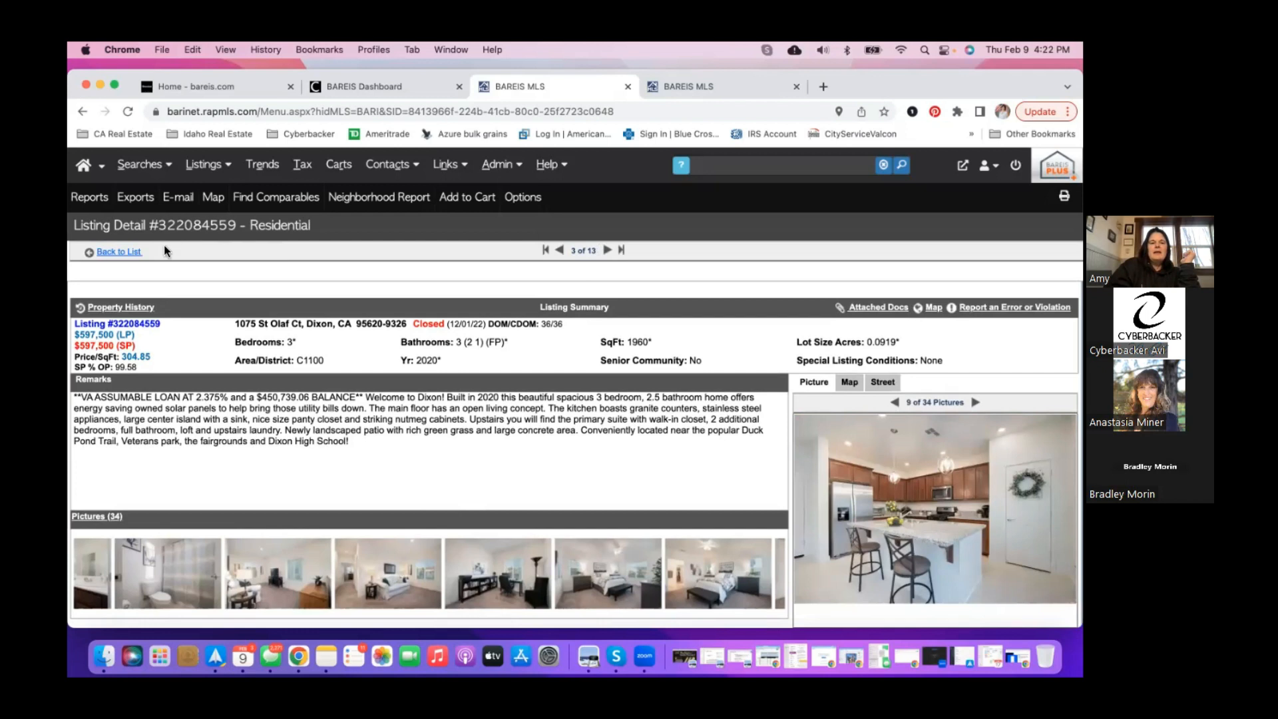
pyautogui.click(136, 253)
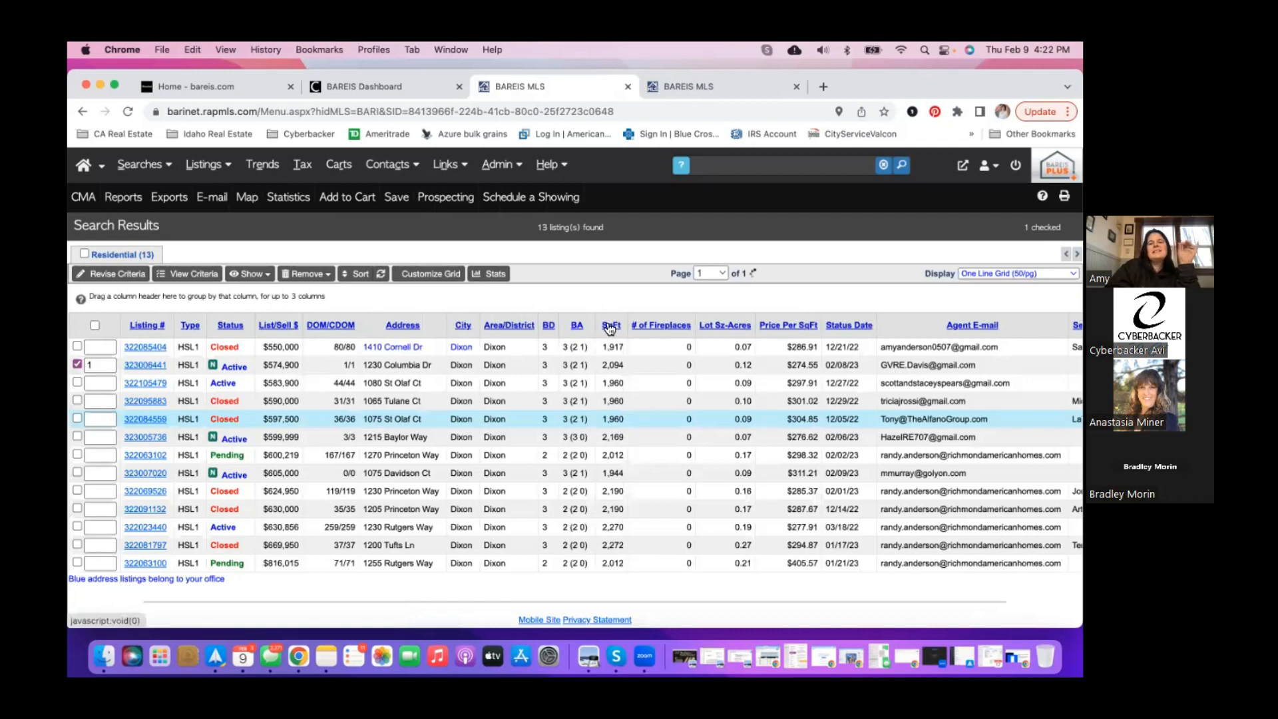
pyautogui.click(610, 326)
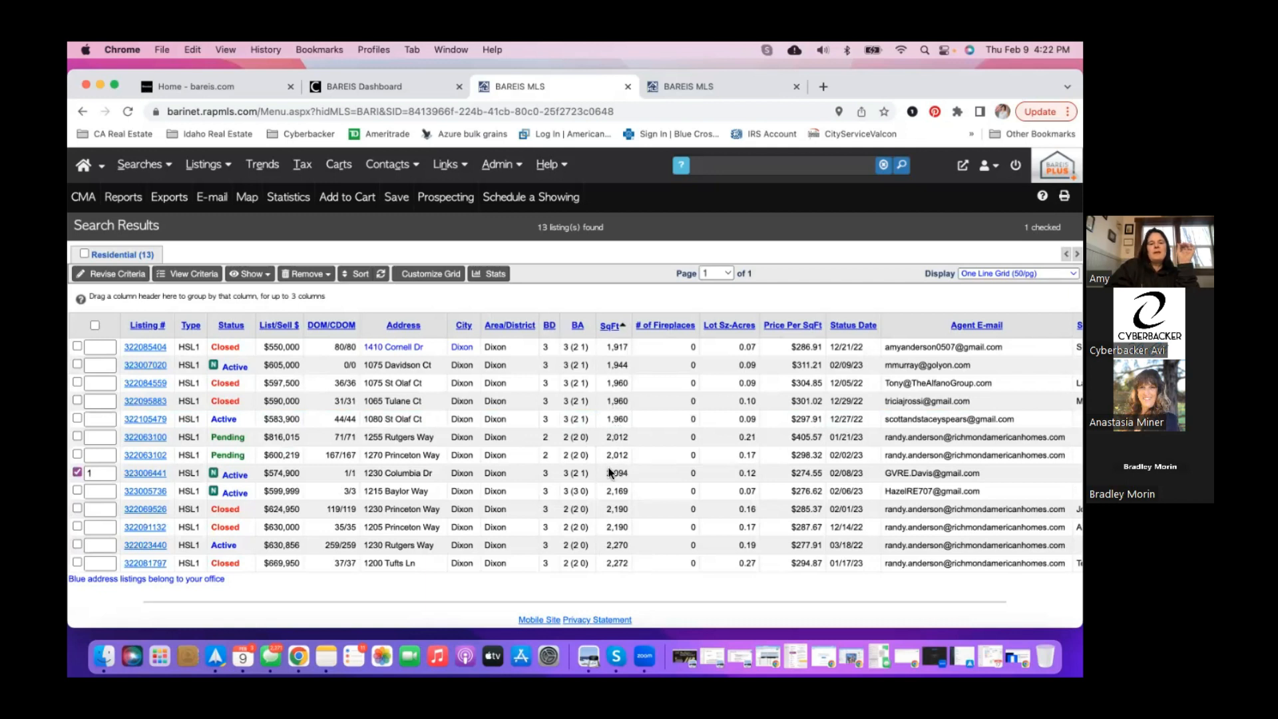
pyautogui.click(156, 473)
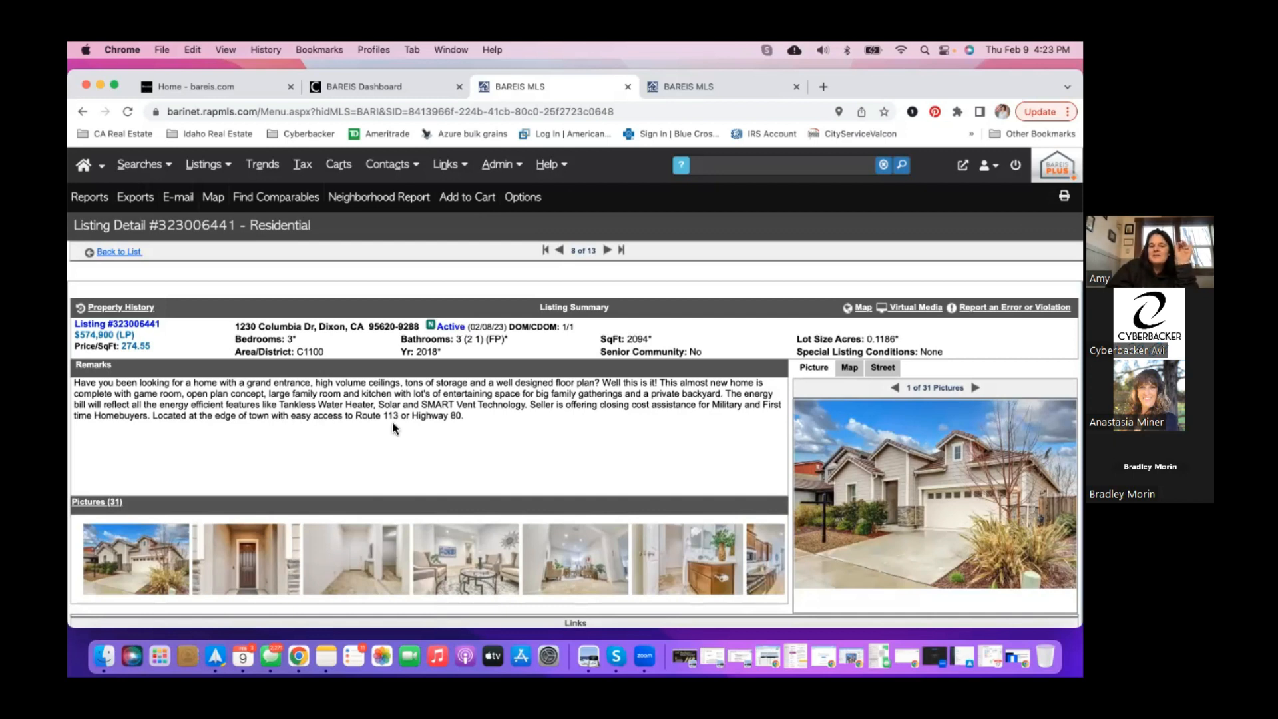
# - View the front door and hallway photos, then advance through the living room to photo 8 of 31
pyautogui.click(259, 557)
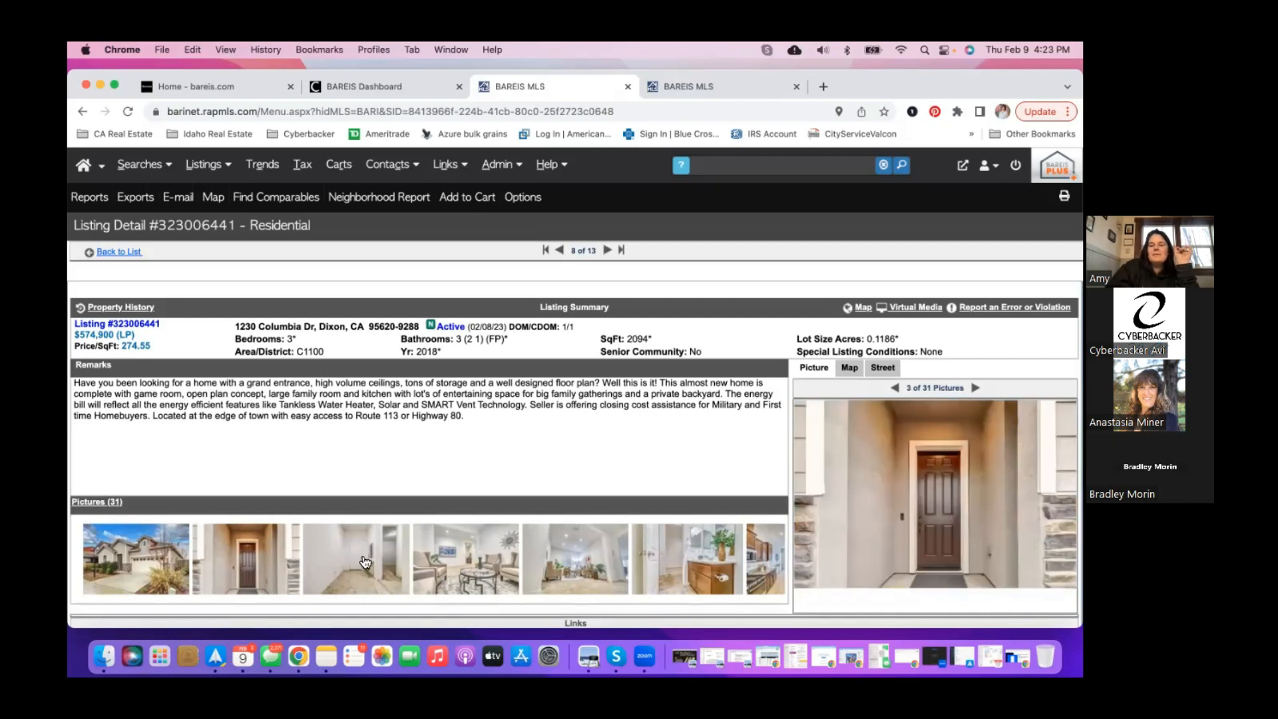
pyautogui.click(365, 561)
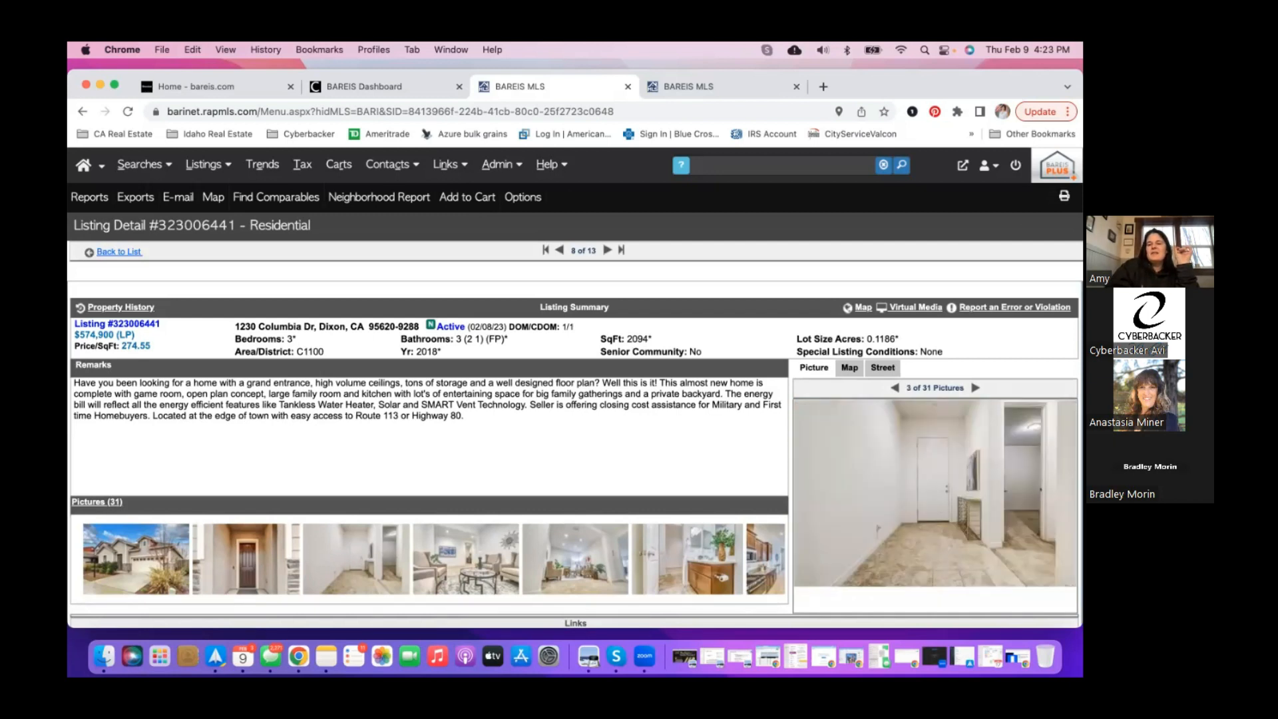
pyautogui.click(975, 388)
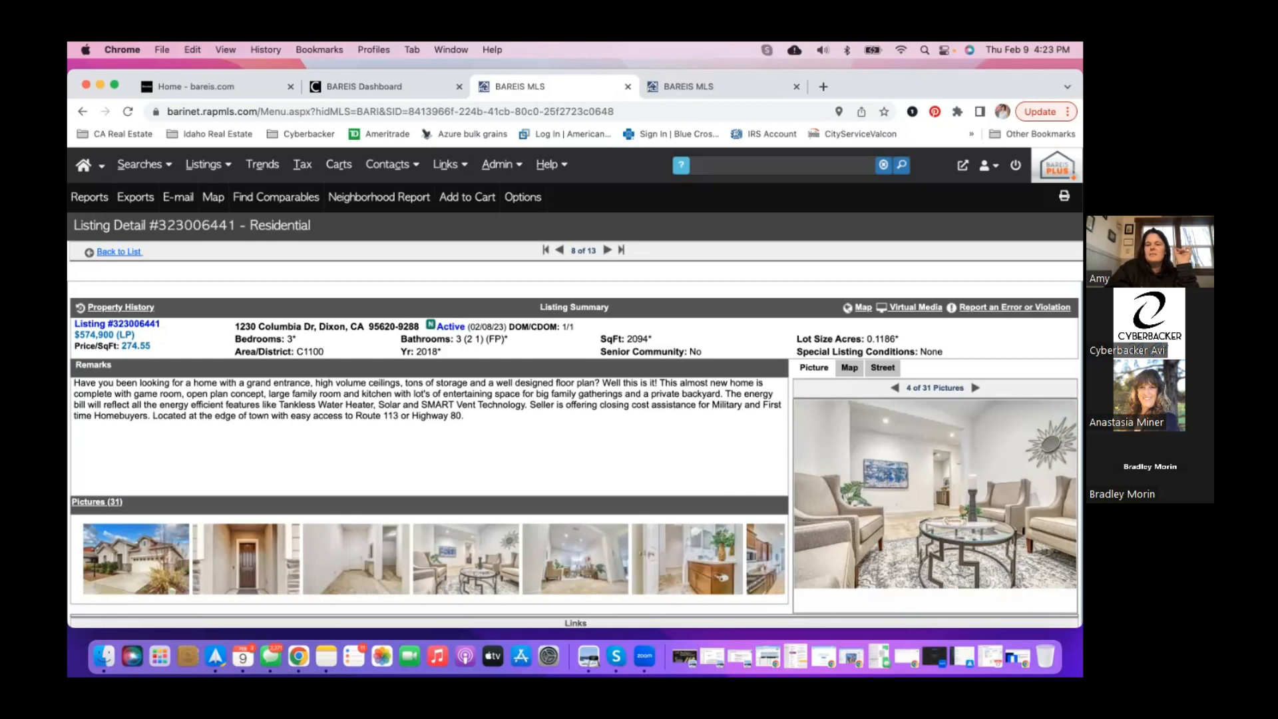
pyautogui.click(975, 388)
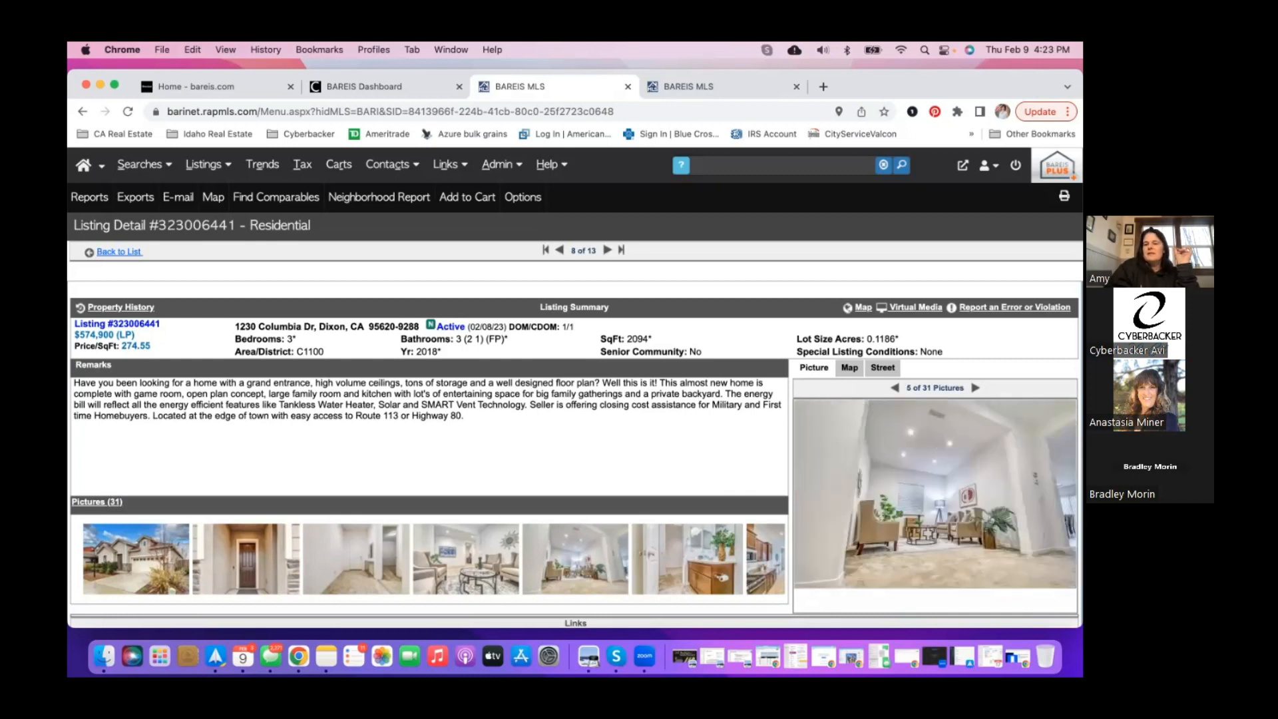
pyautogui.click(975, 388)
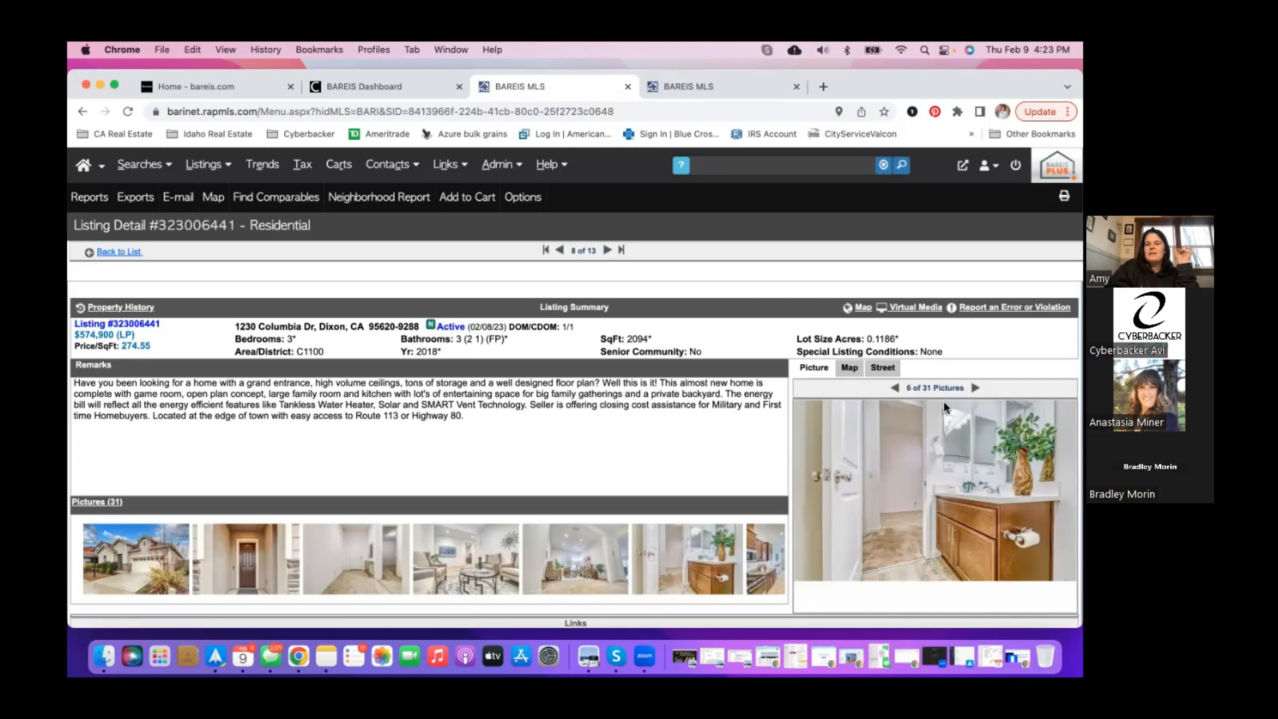
pyautogui.click(975, 387)
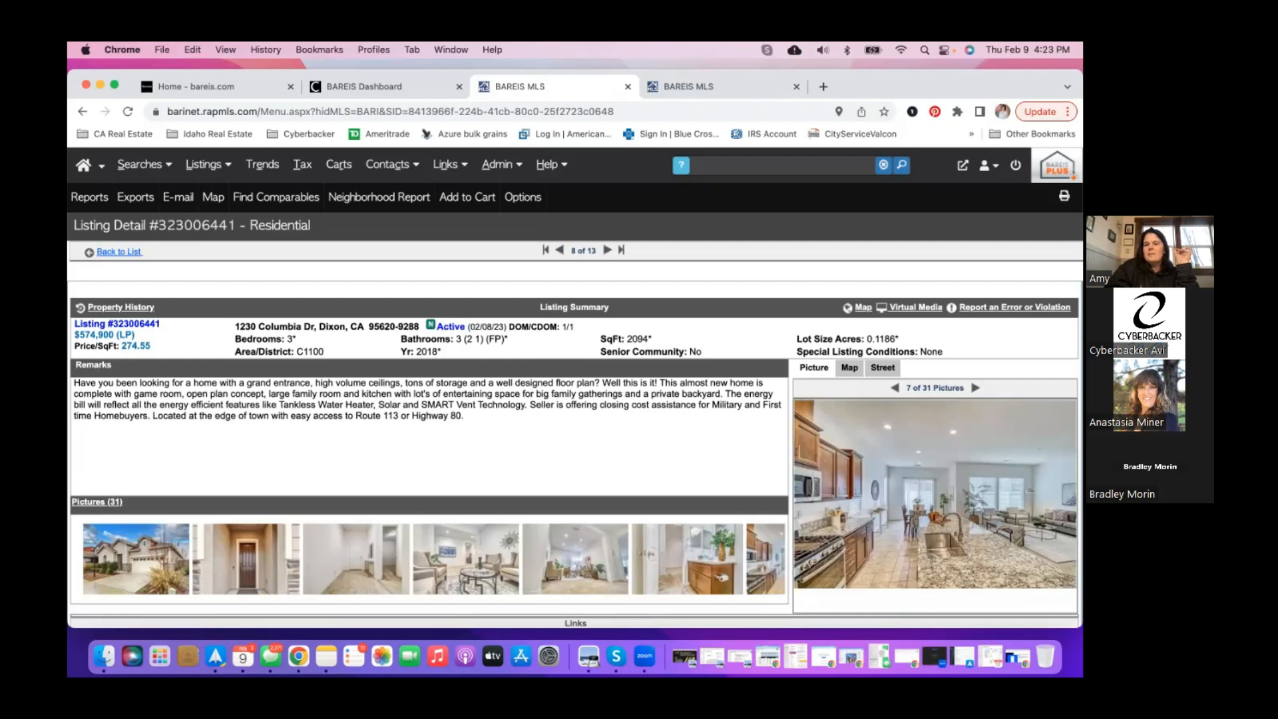
pyautogui.click(975, 388)
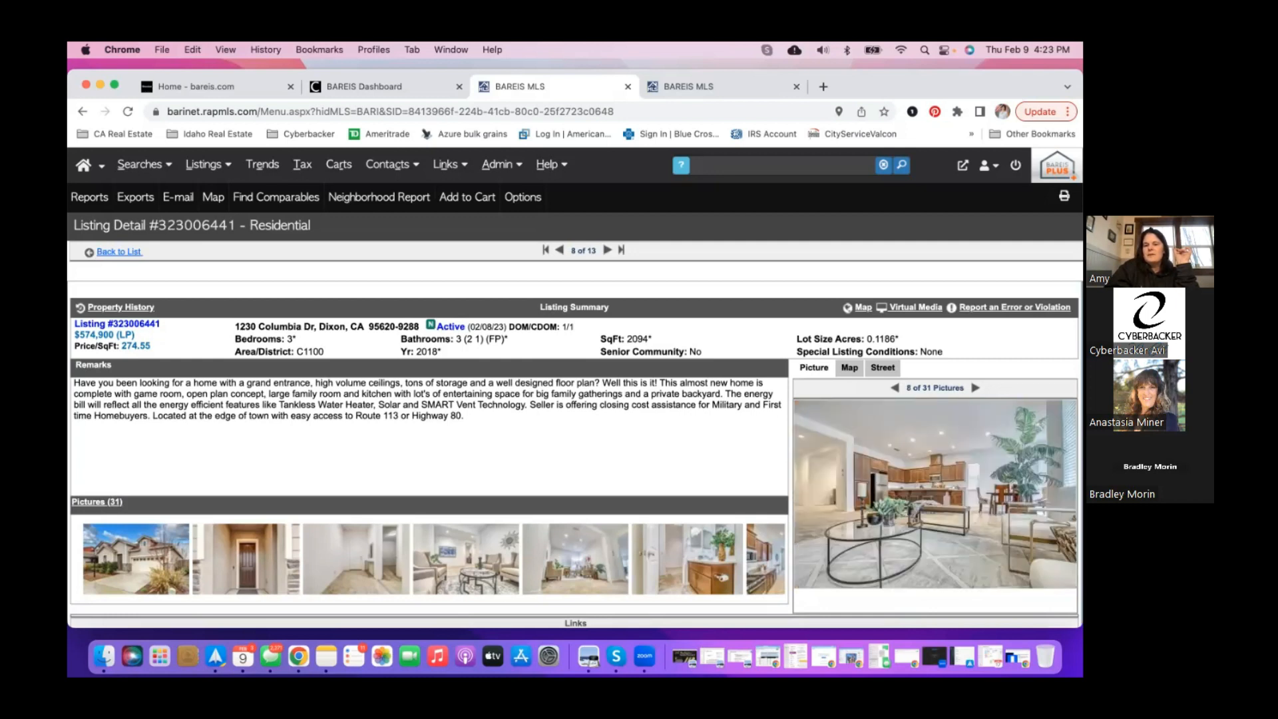
# - Advance through the bedroom and bathroom photos to the kitchen and dining photo, 16 of 31
pyautogui.click(975, 388)
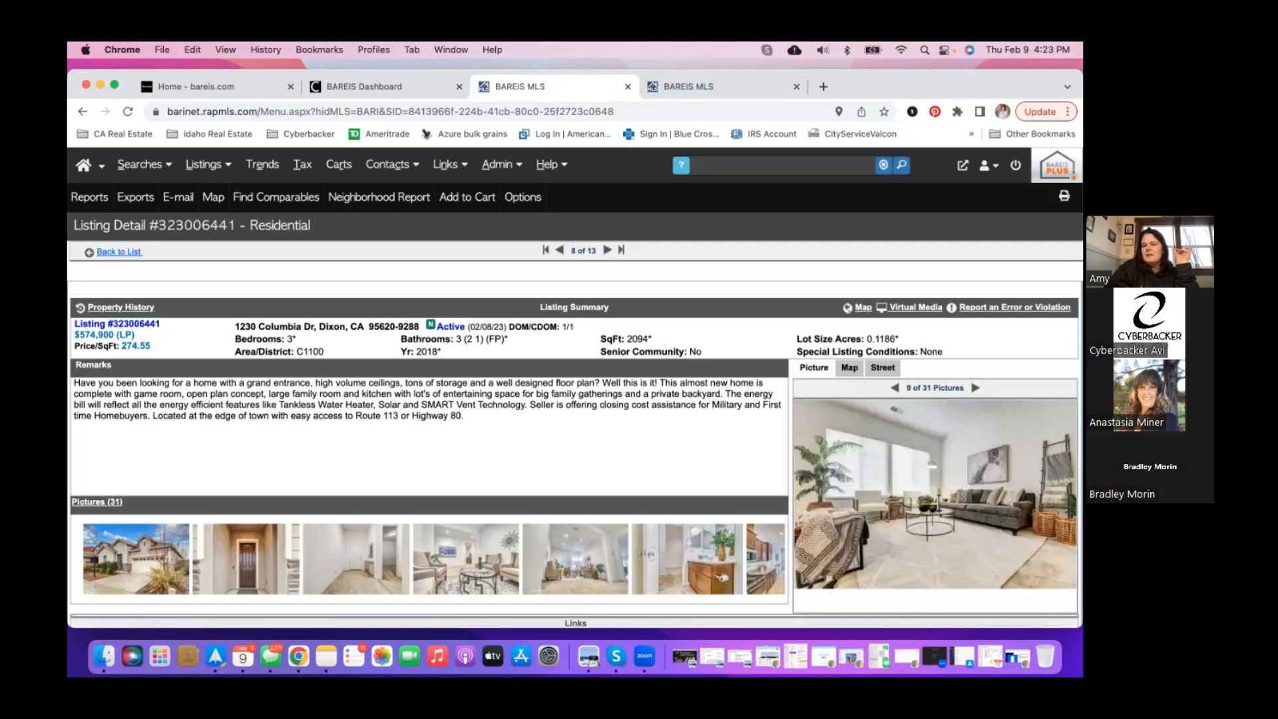
pyautogui.click(975, 388)
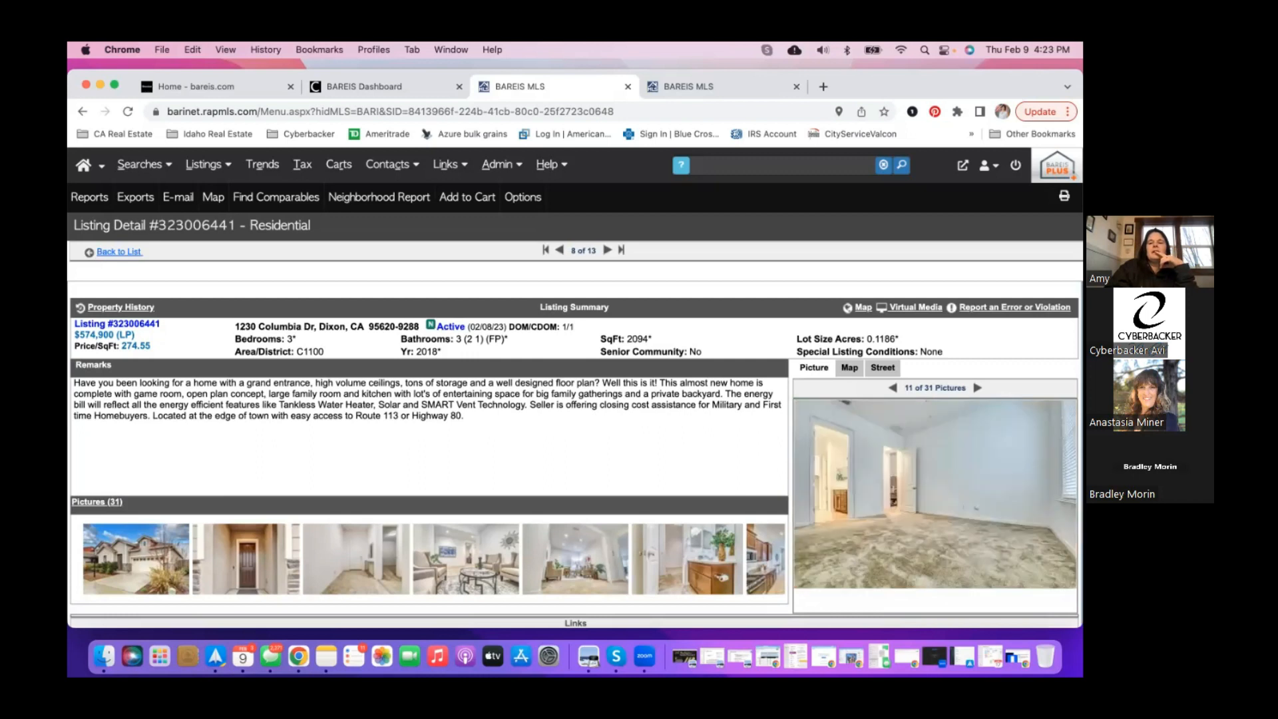
pyautogui.click(977, 388)
pyautogui.click(977, 388)
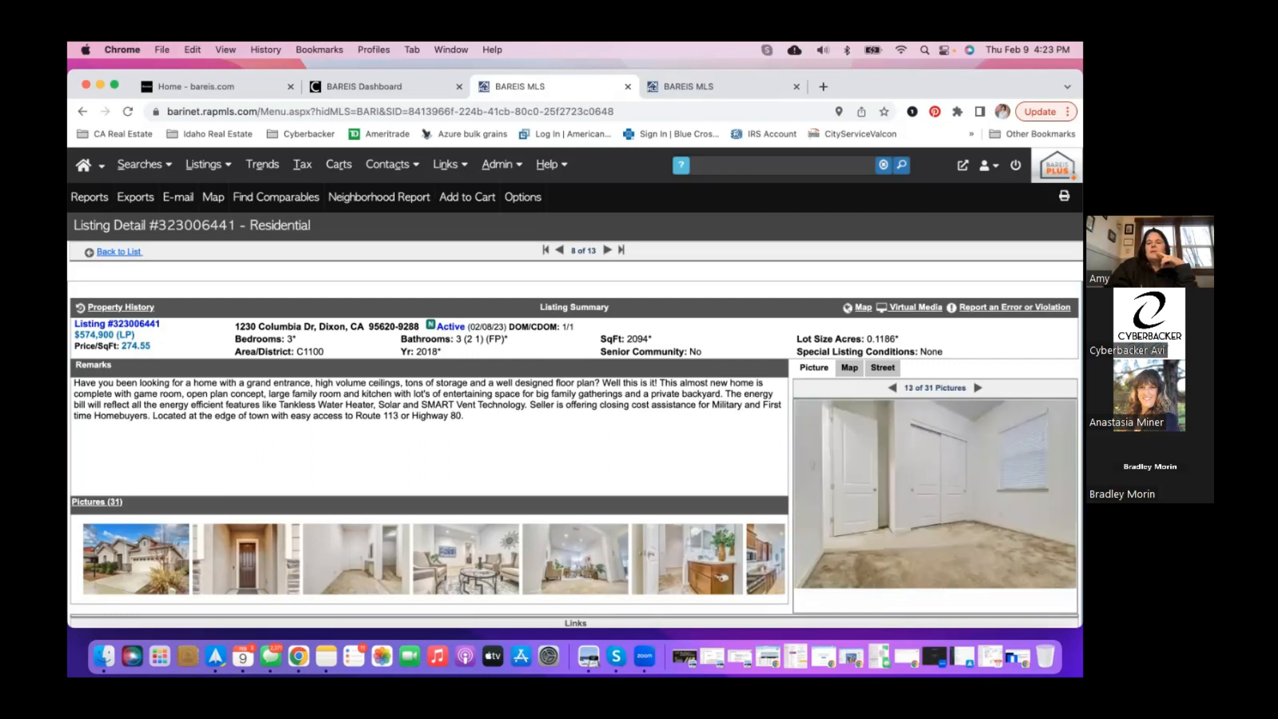
pyautogui.click(977, 388)
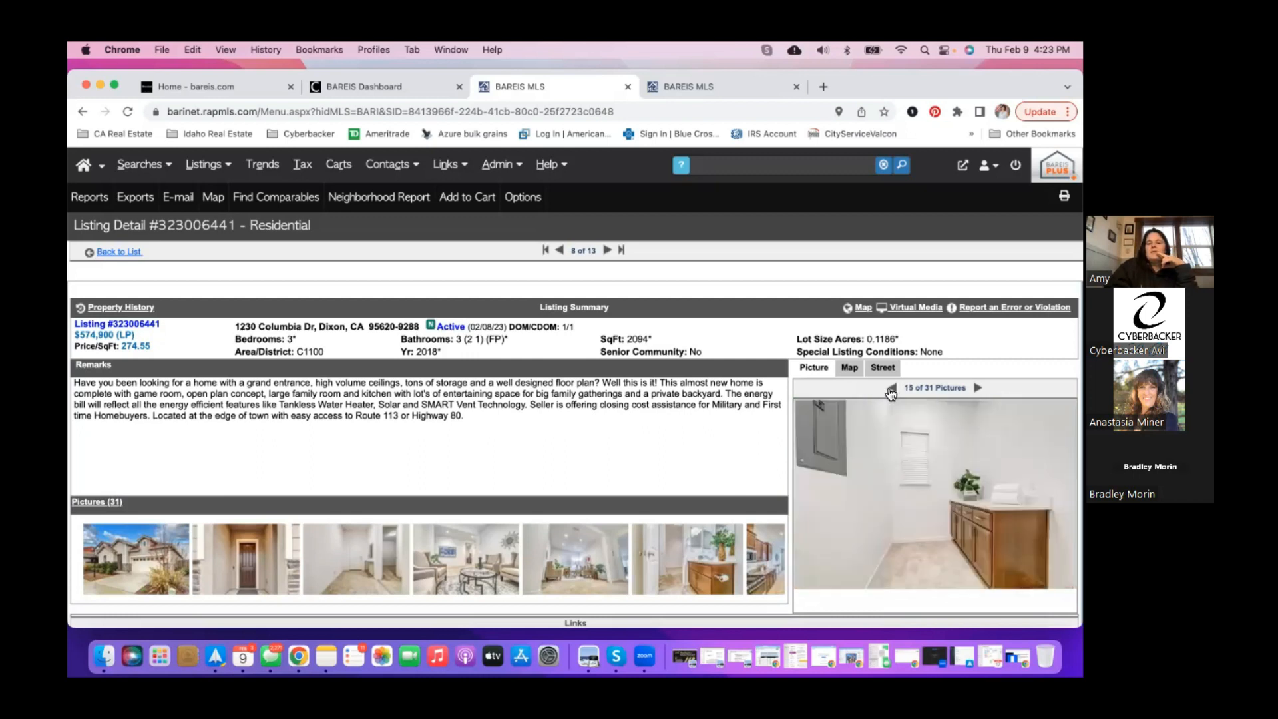
pyautogui.click(891, 388)
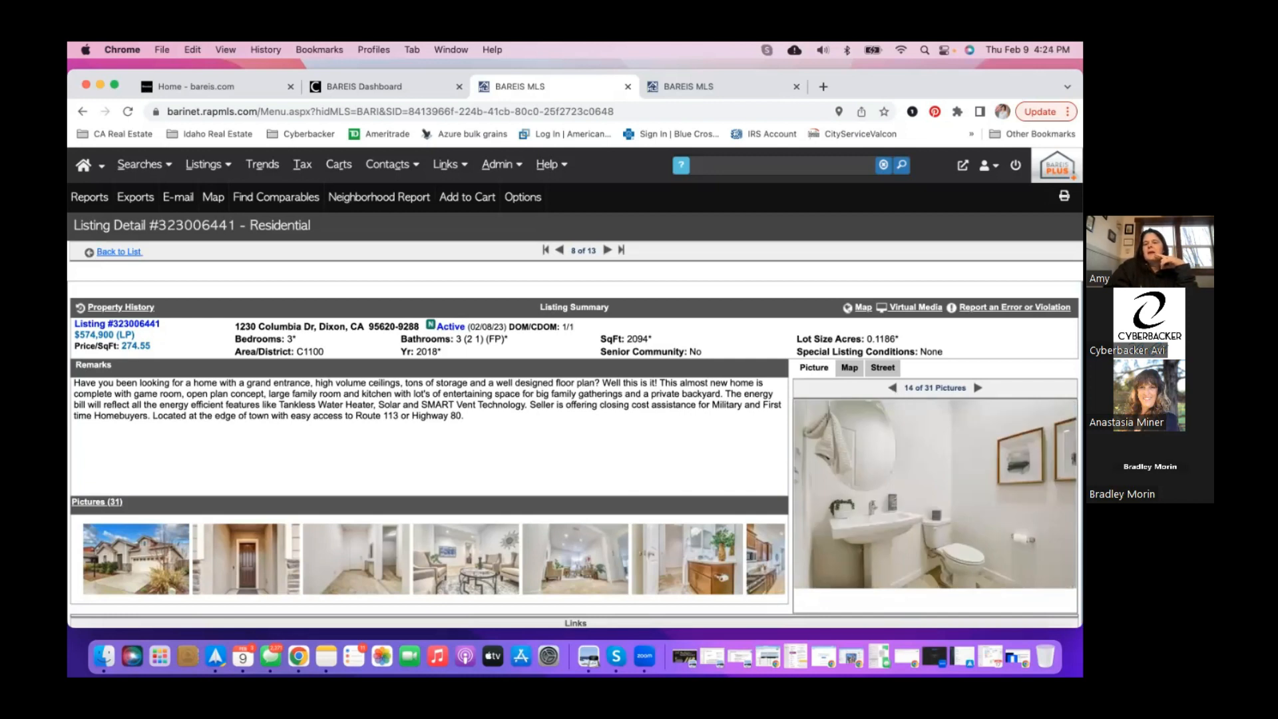
pyautogui.click(977, 388)
pyautogui.click(977, 388)
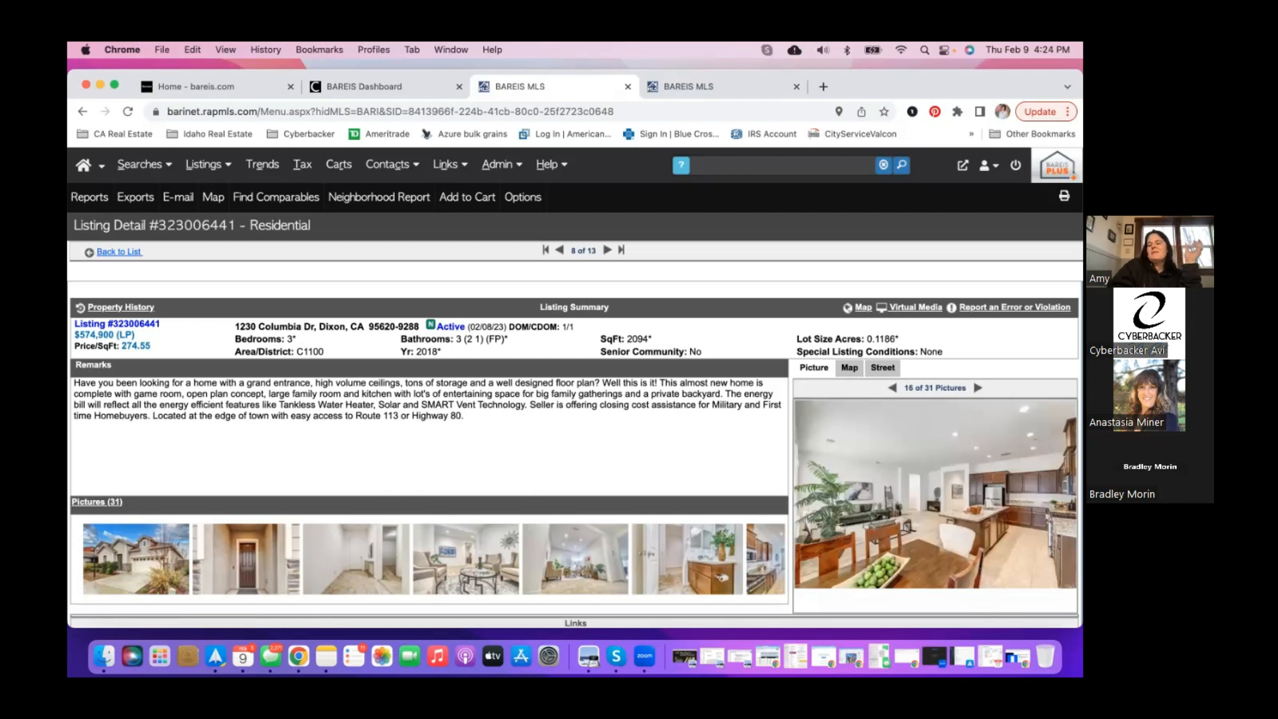
pyautogui.hscroll(10, 667, 550)
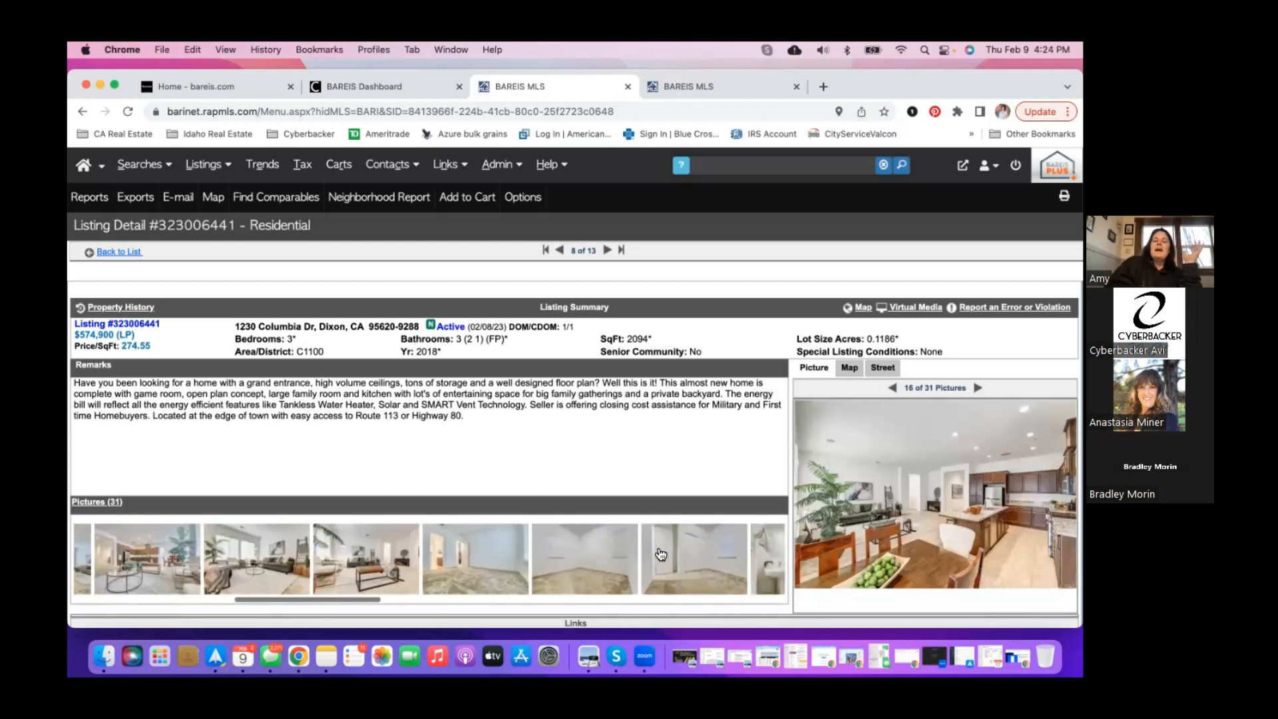
pyautogui.hscroll(10, 661, 554)
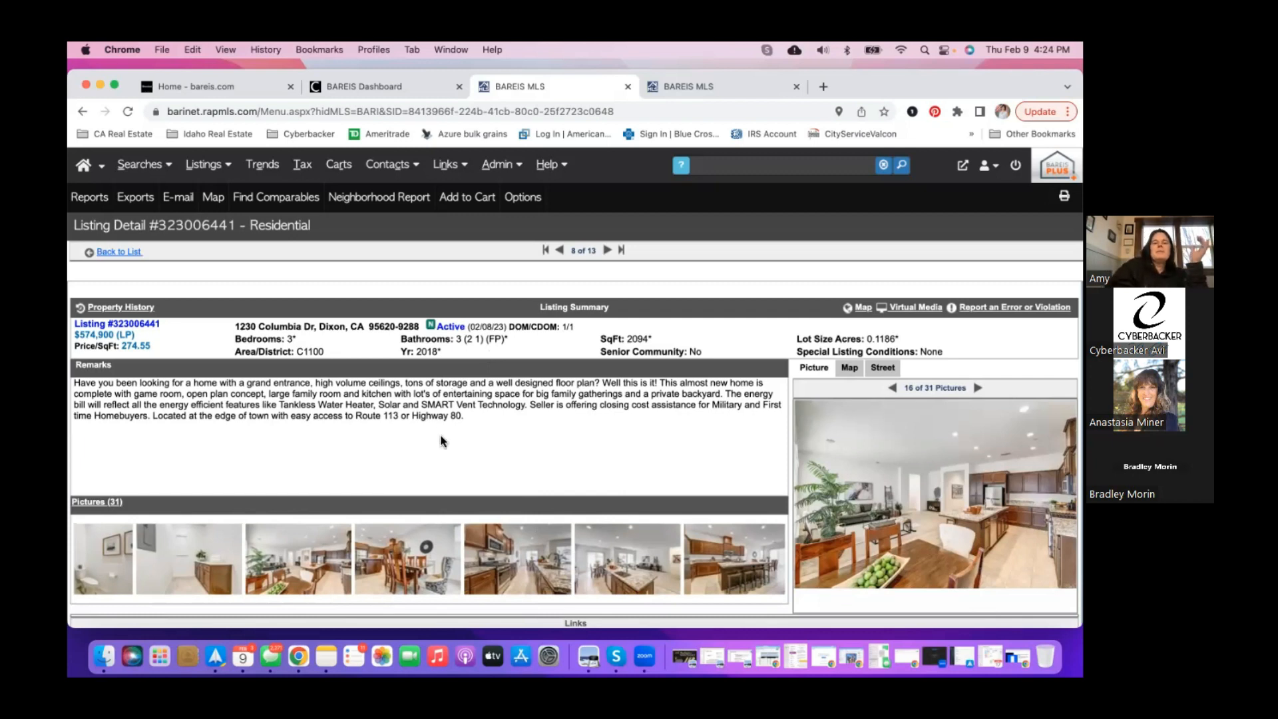
# - View the backyard, white-fenced yard and aerial photos, step back twice, then return to the results list
pyautogui.scroll(-1, 442, 441)
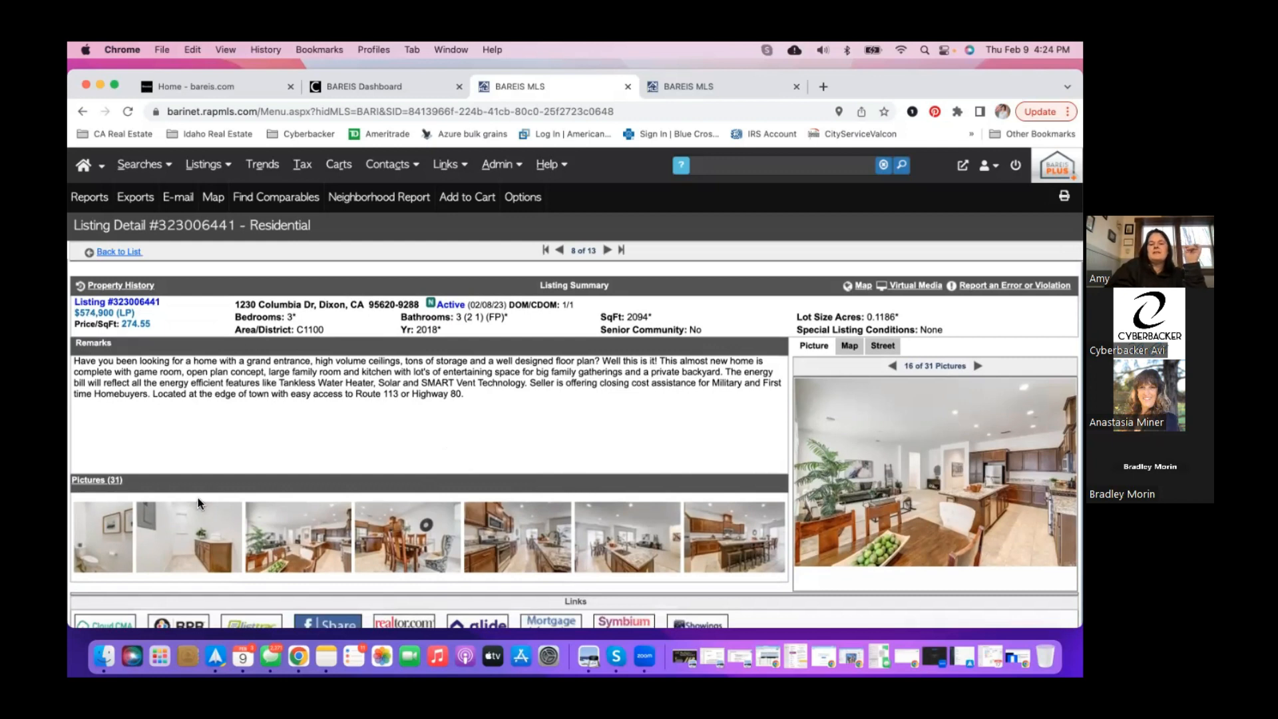
pyautogui.hscroll(10, 439, 563)
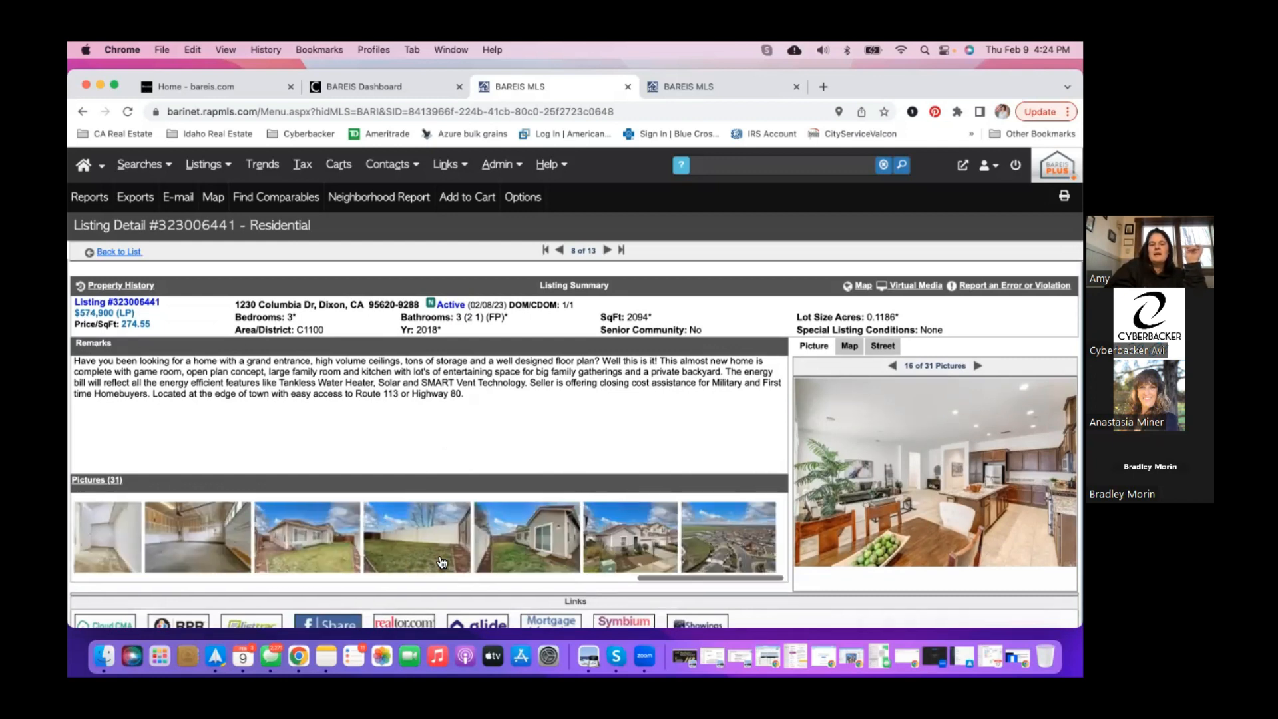
pyautogui.click(315, 552)
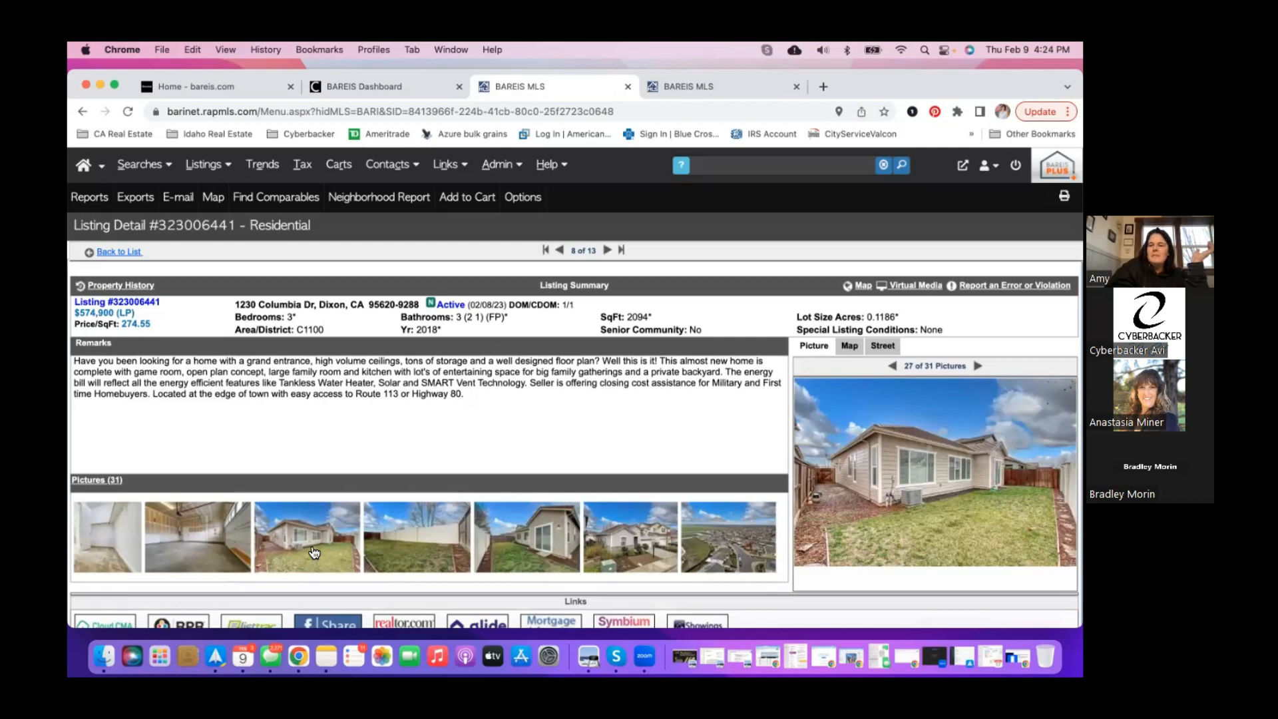
pyautogui.click(453, 551)
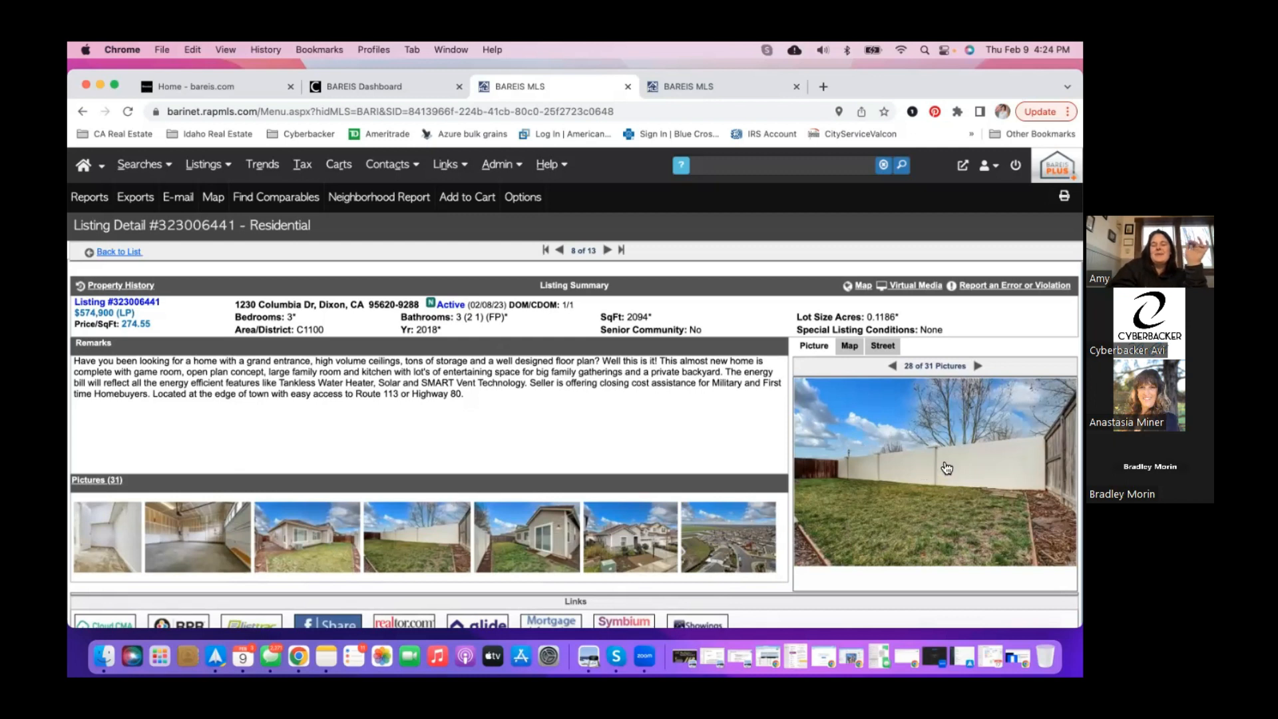
pyautogui.click(722, 539)
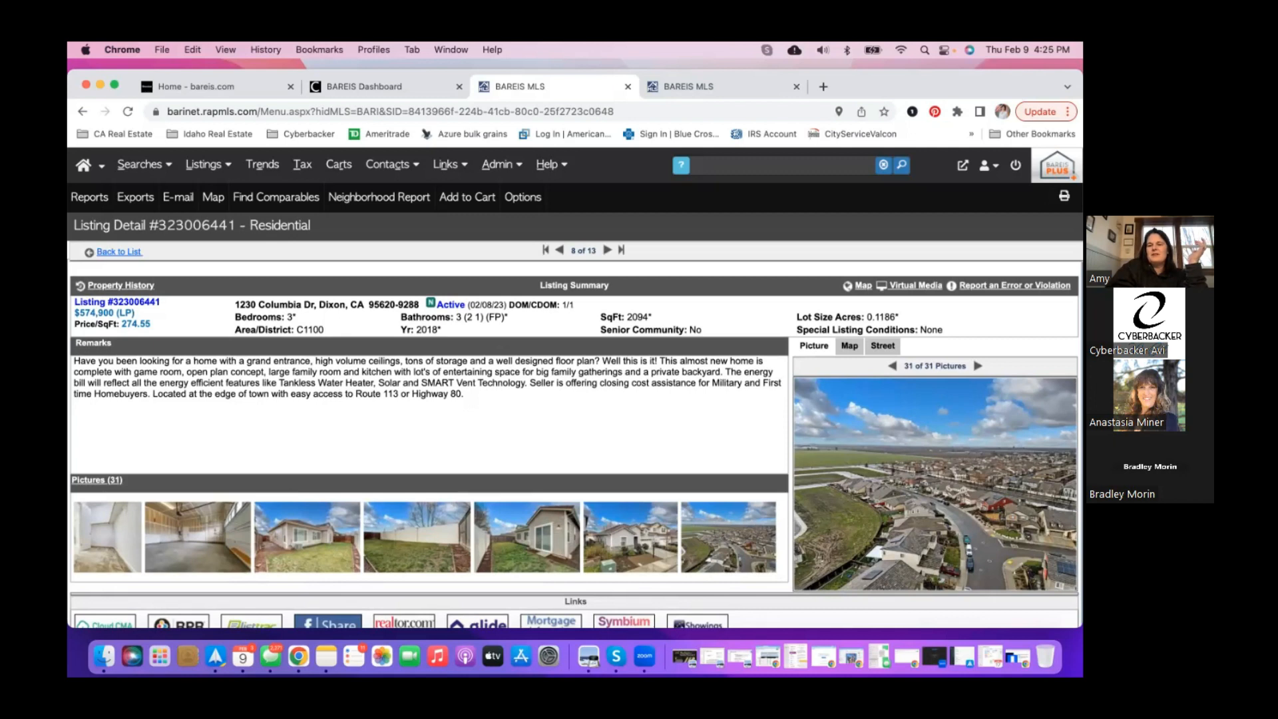
pyautogui.click(893, 366)
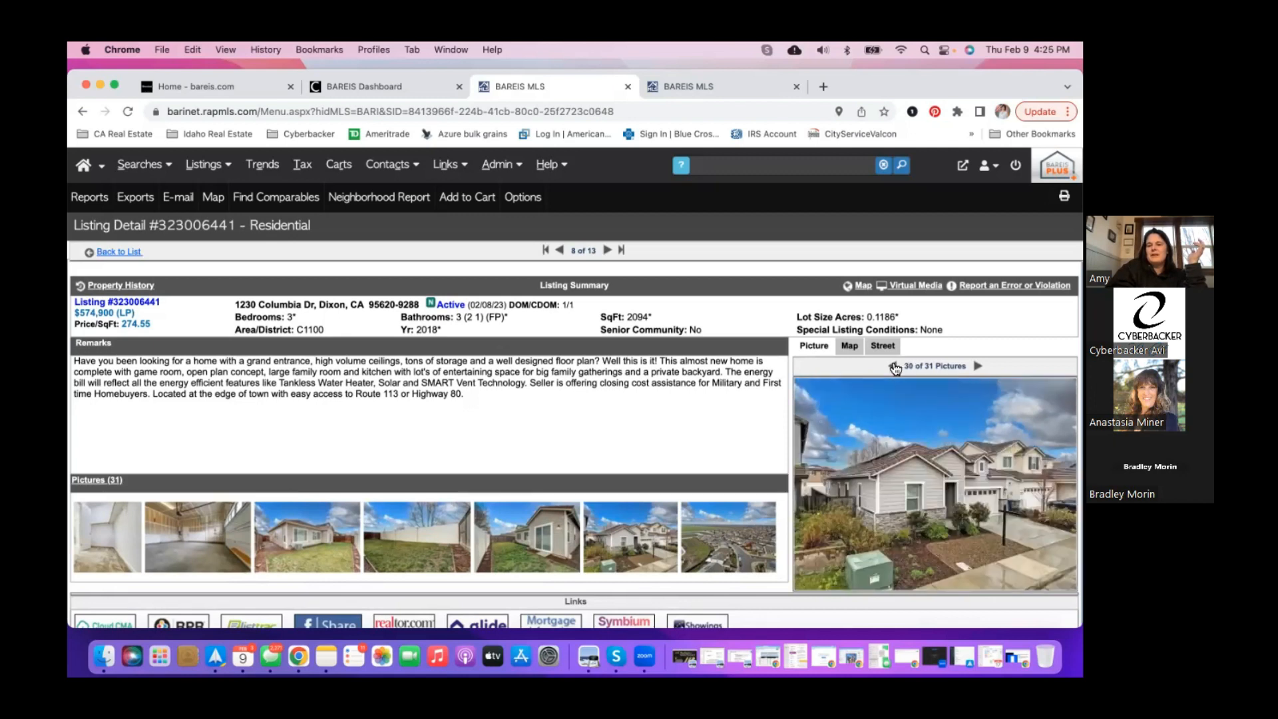
pyautogui.click(893, 366)
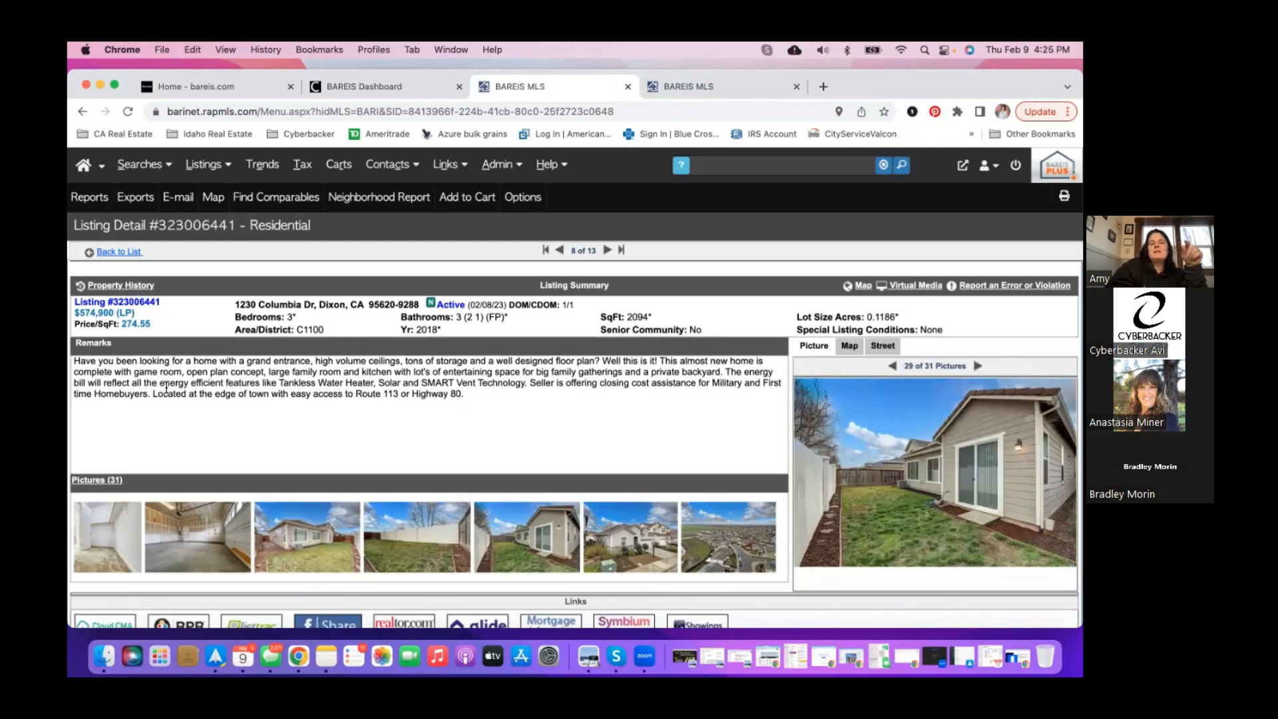
pyautogui.click(127, 253)
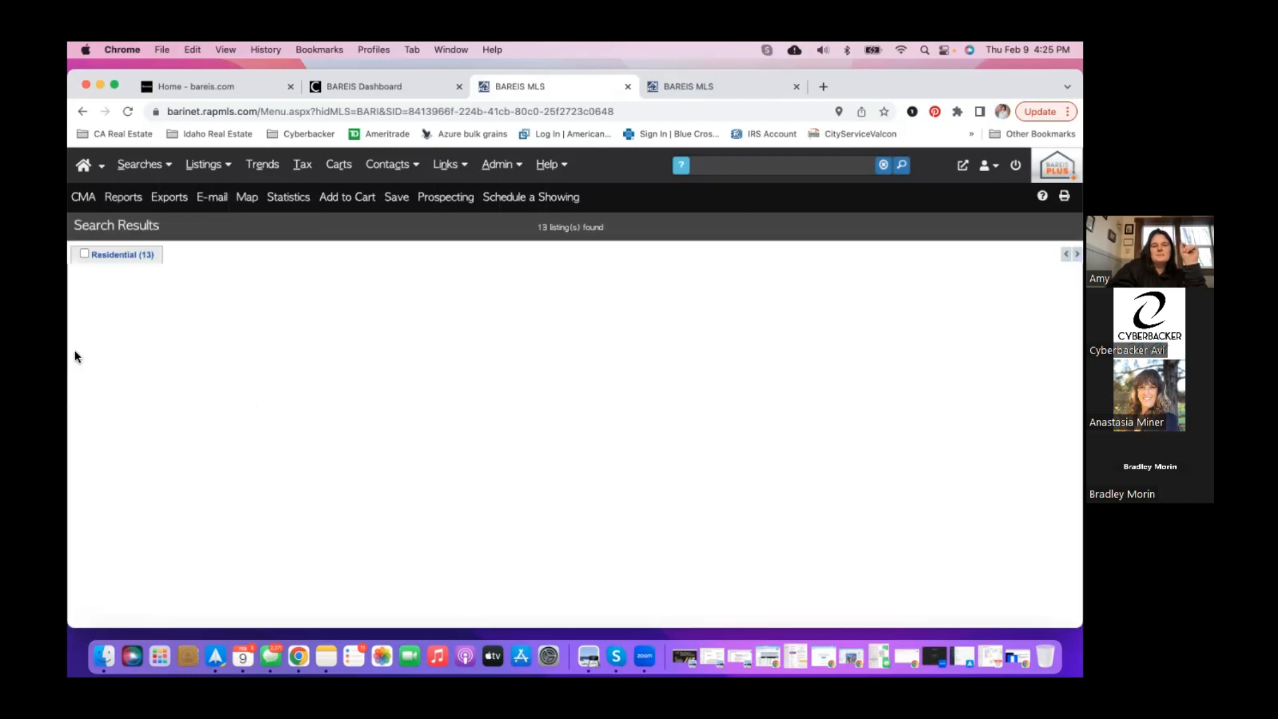
pyautogui.click(608, 326)
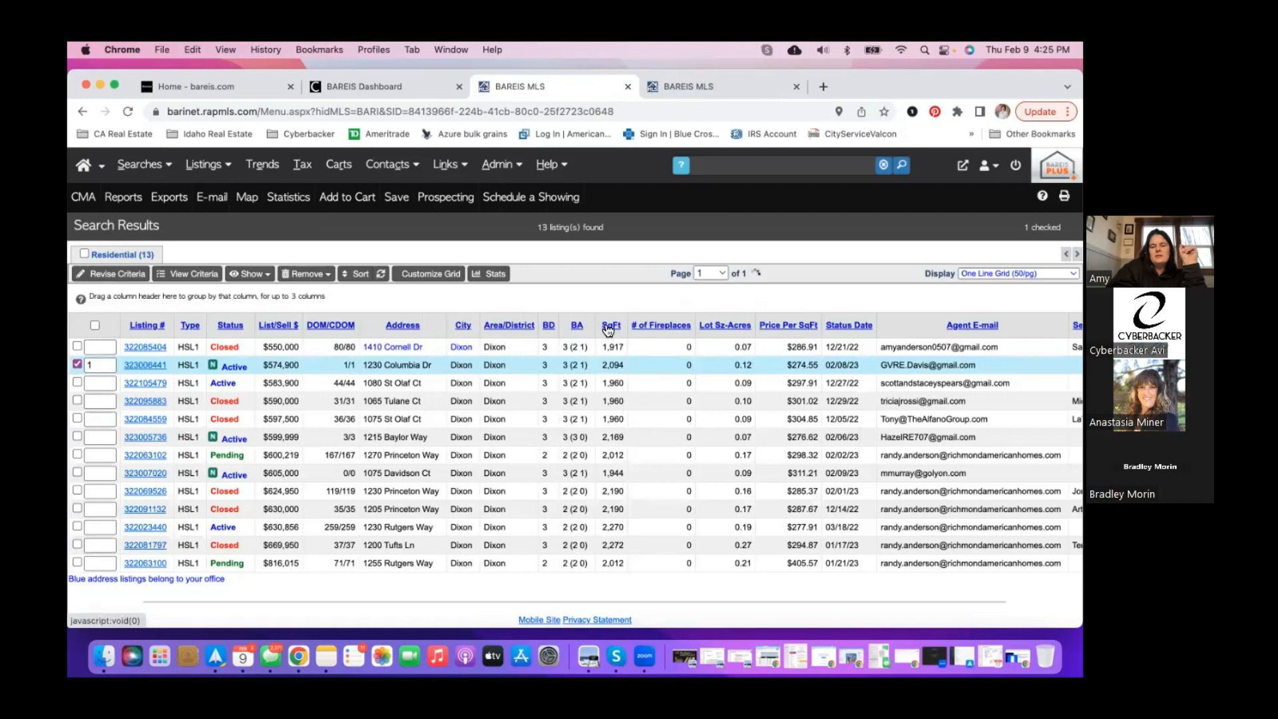
pyautogui.click(77, 346)
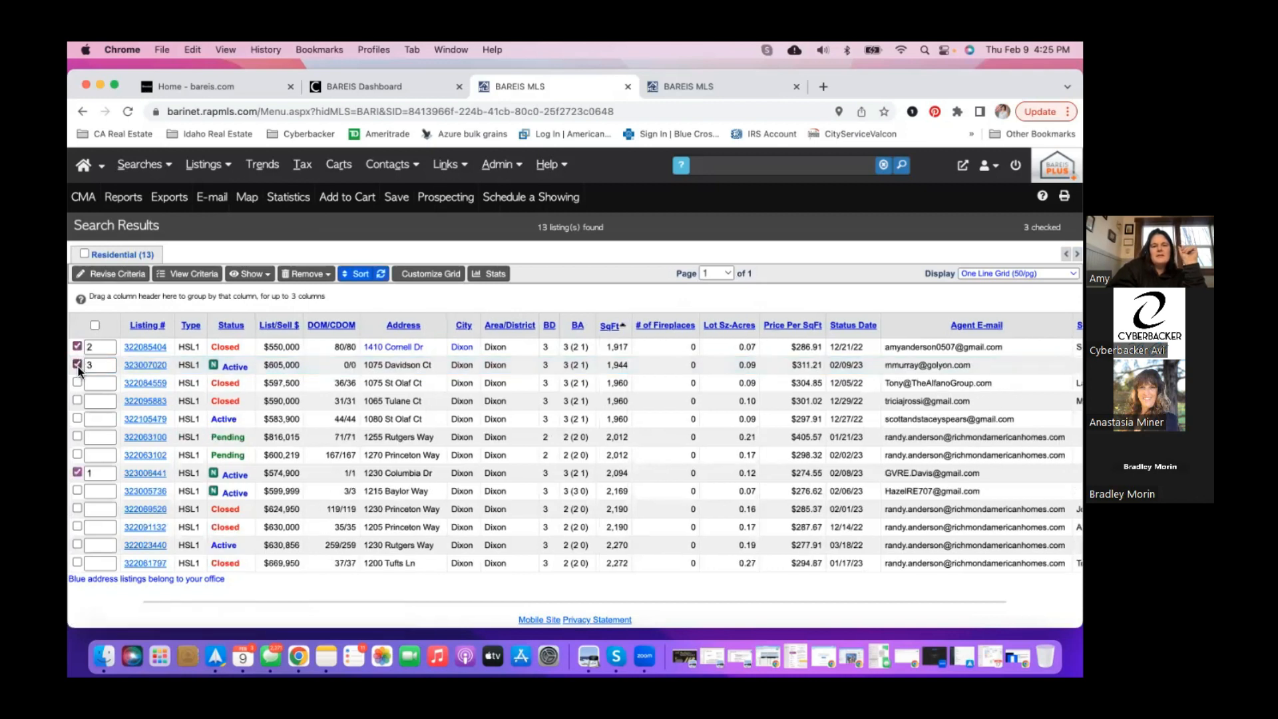
pyautogui.click(77, 401)
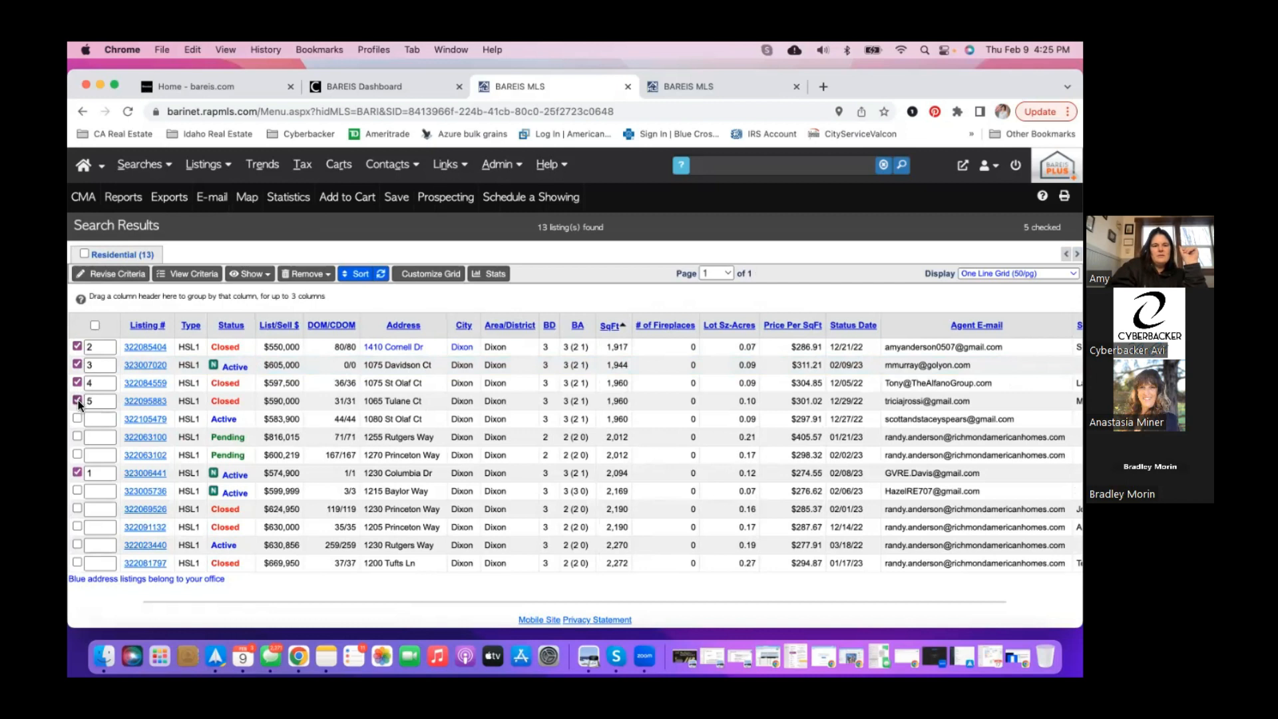
pyautogui.click(76, 418)
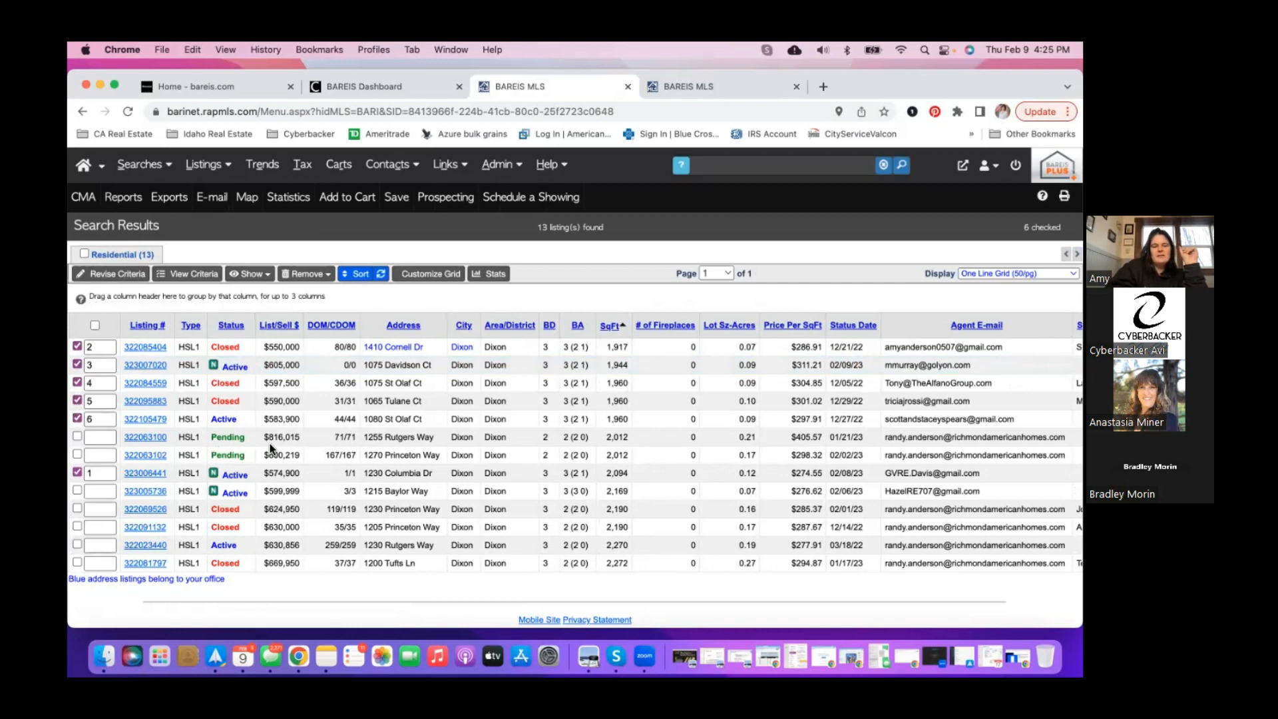
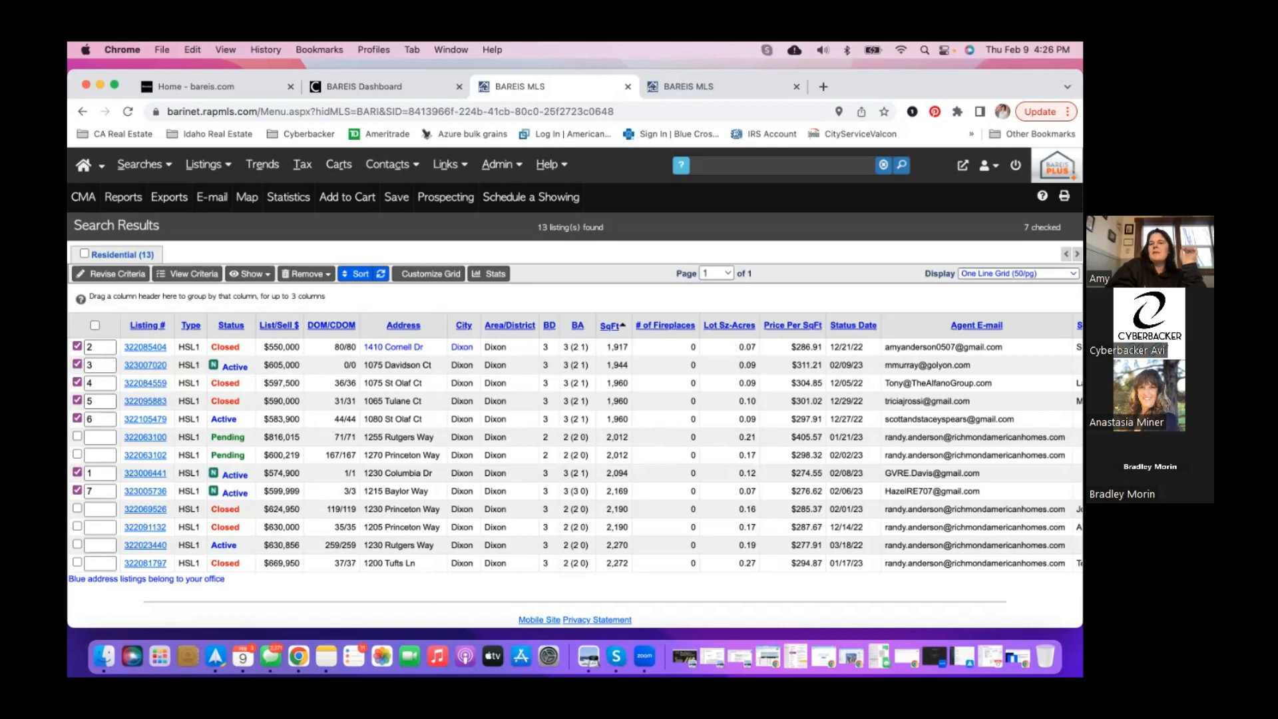
# - Check the result display layouts and keep the one-line grid
pyautogui.click(1017, 273)
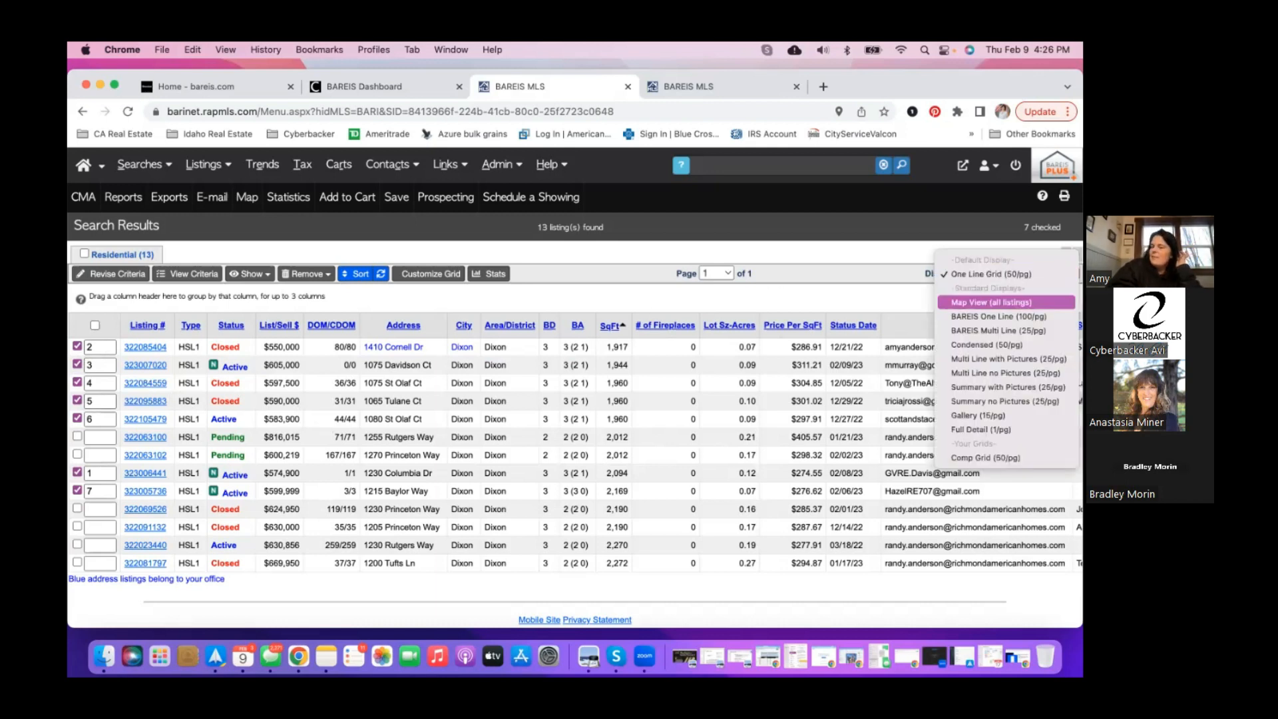
pyautogui.click(905, 311)
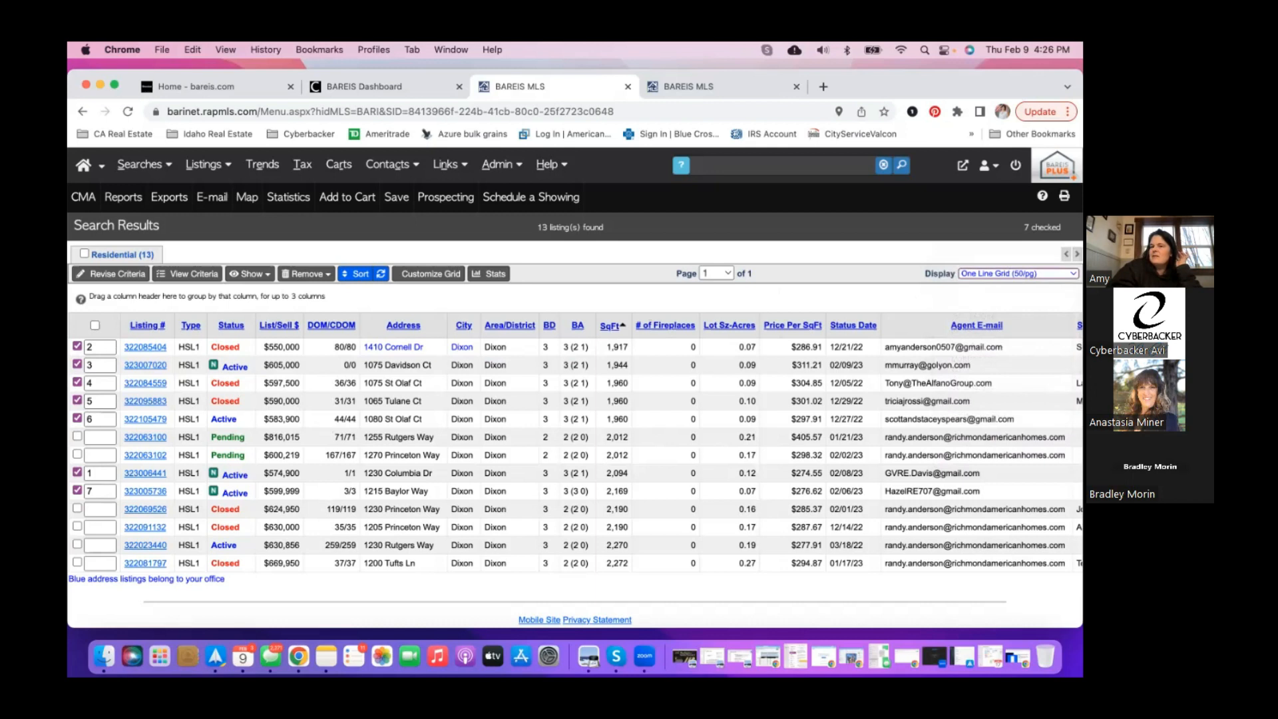
pyautogui.click(1017, 273)
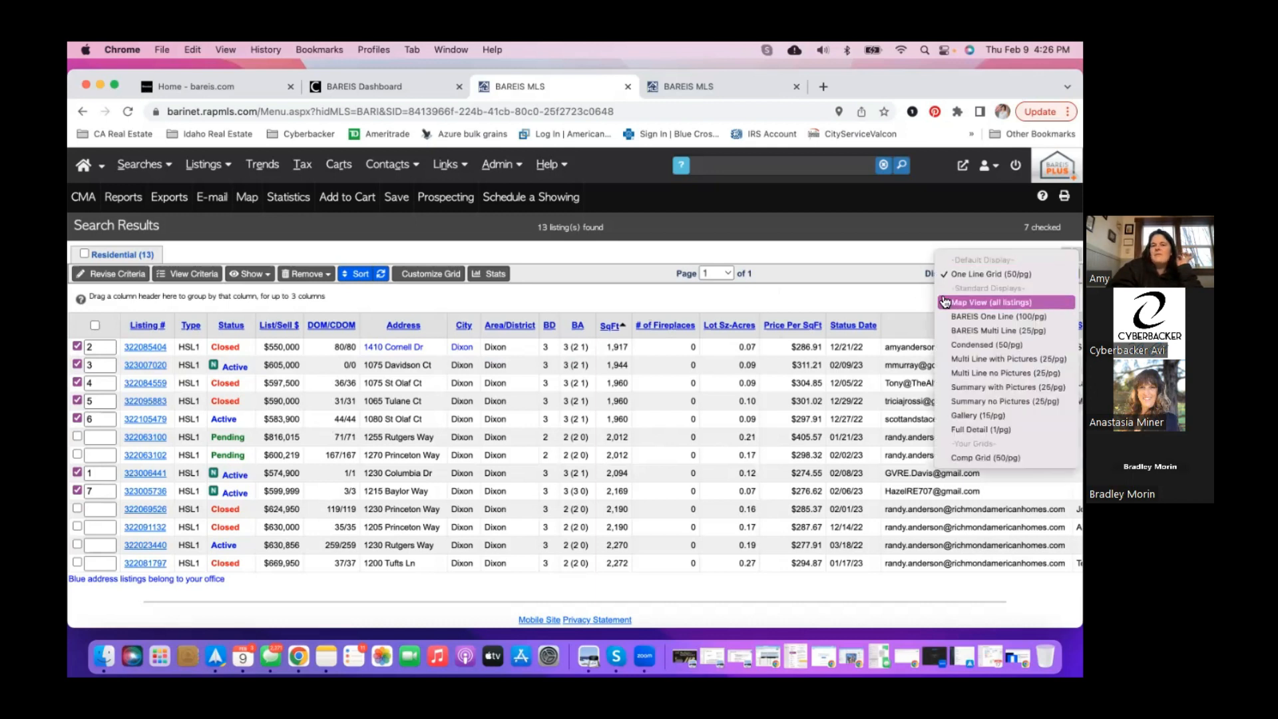
pyautogui.click(914, 295)
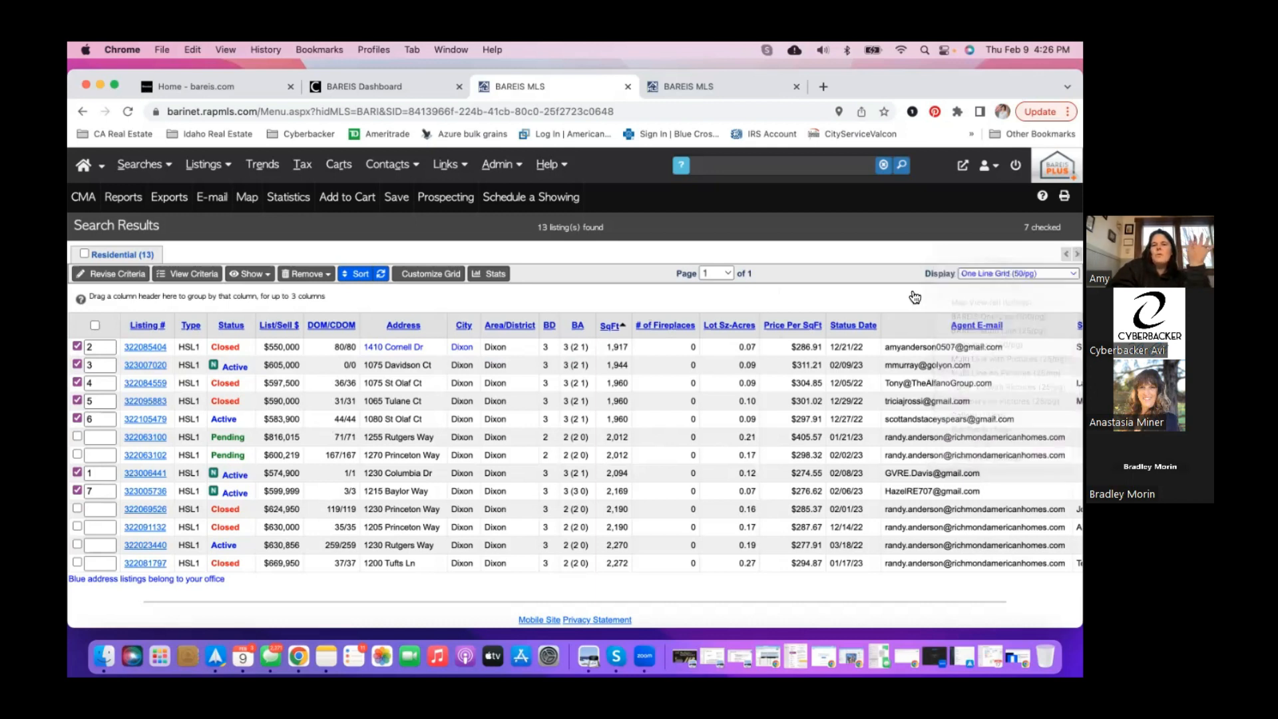
# - Return to the search-area map and zoom out to the whole drawn boundary
pyautogui.click(117, 278)
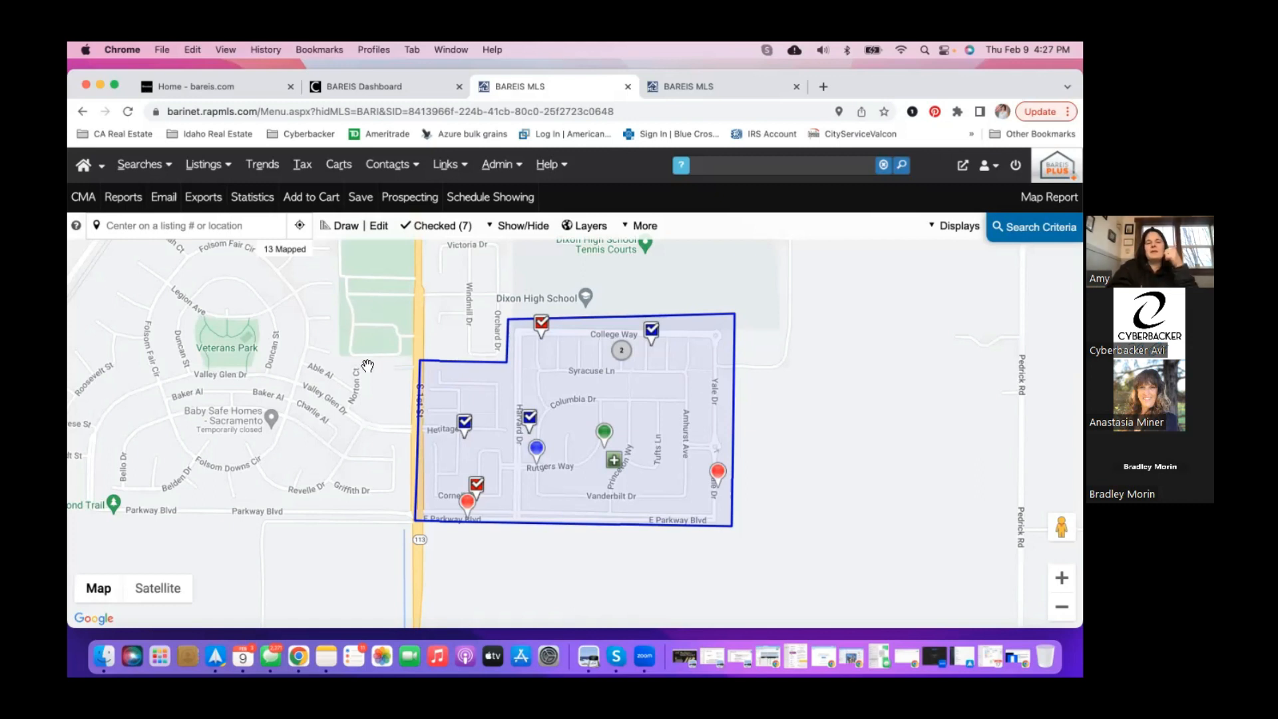
pyautogui.scroll(3, 367, 365)
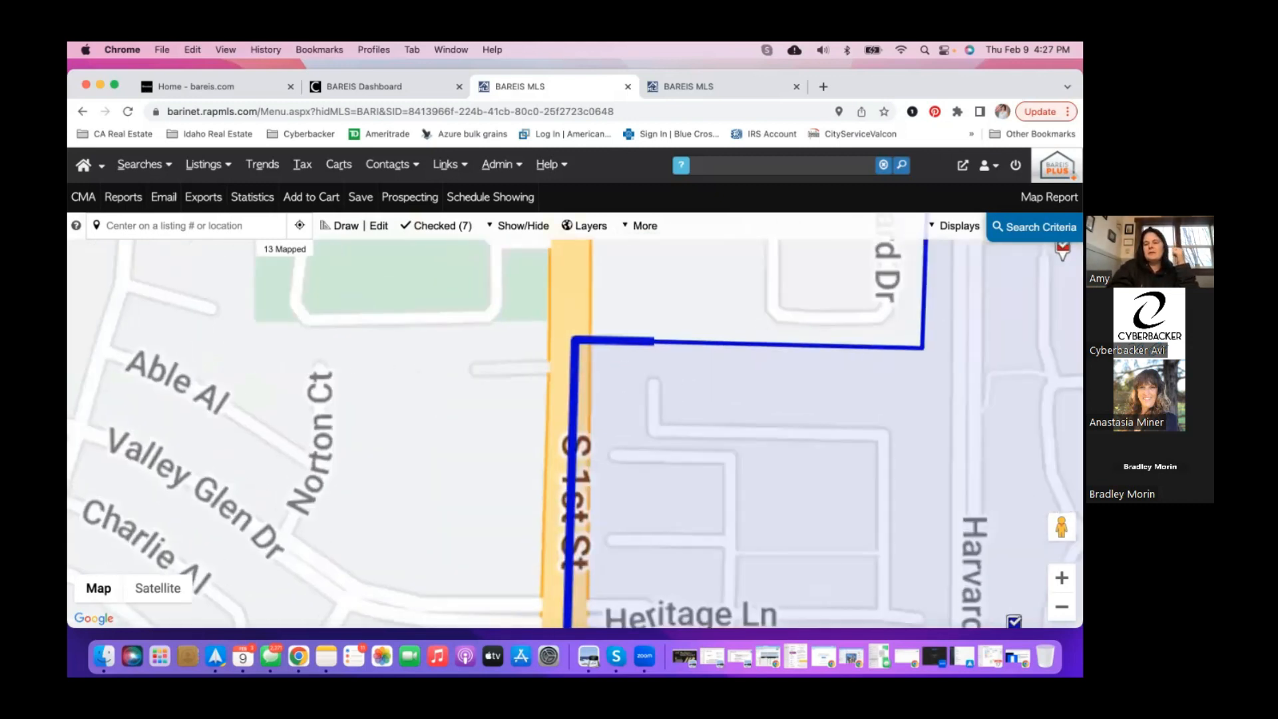
pyautogui.click(1062, 606)
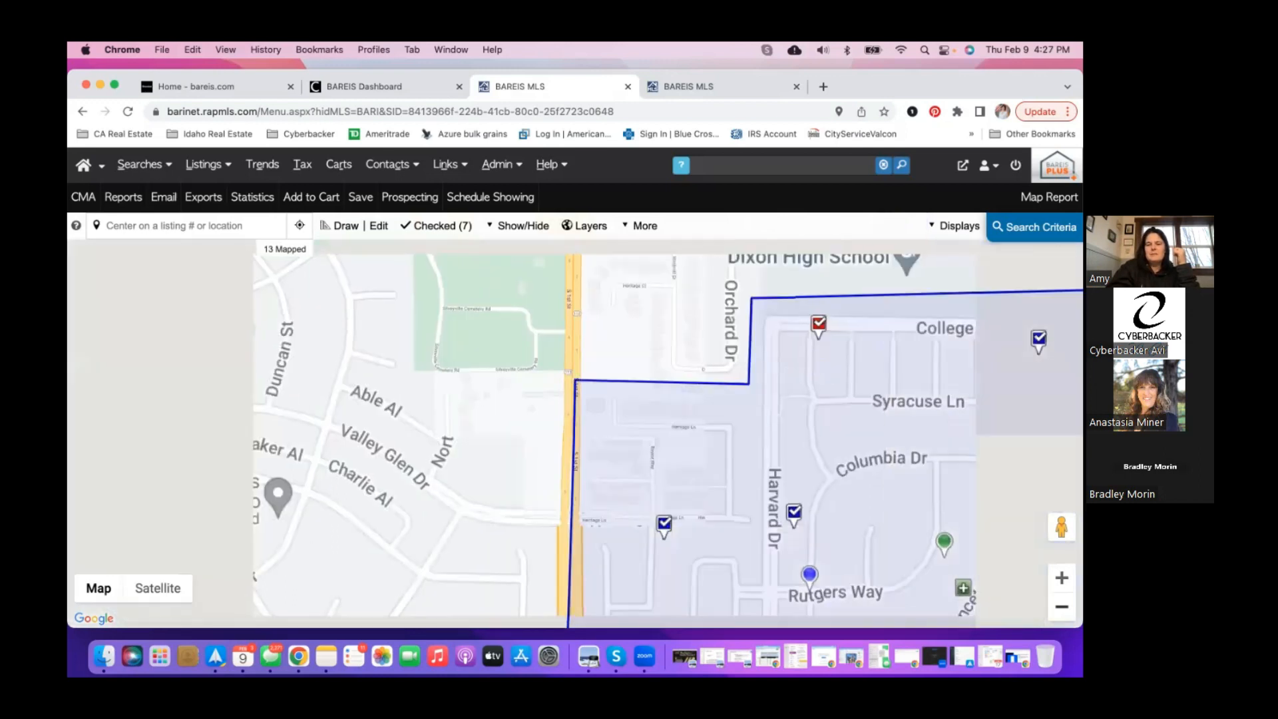
pyautogui.click(1061, 607)
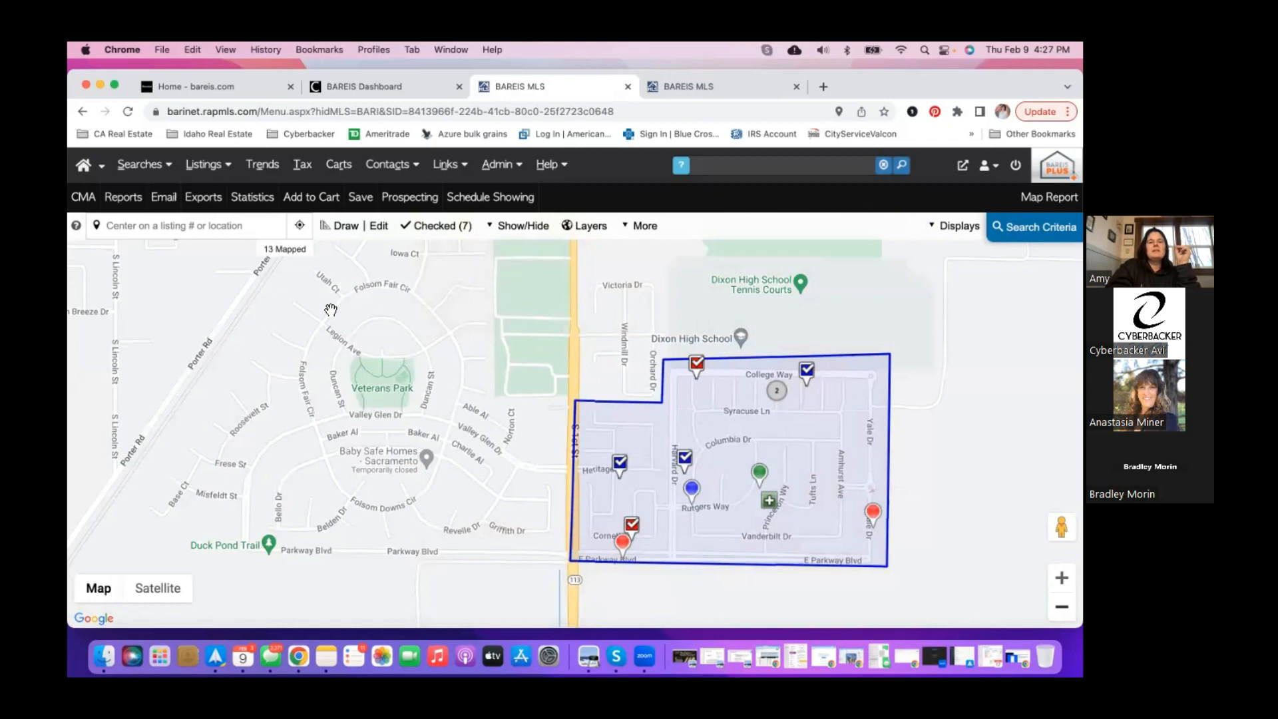
# - Start a CMA Package for the checked listings and launch Cloud CMA in a new tab
pyautogui.click(84, 198)
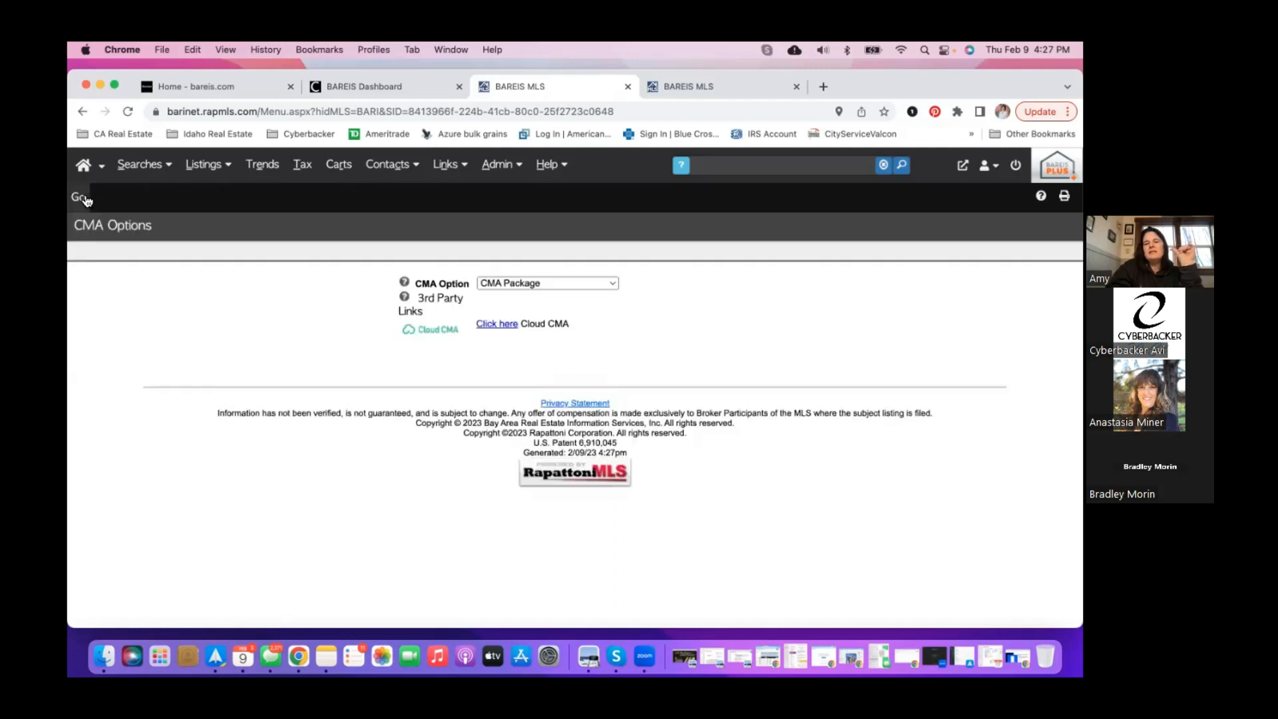
pyautogui.click(541, 284)
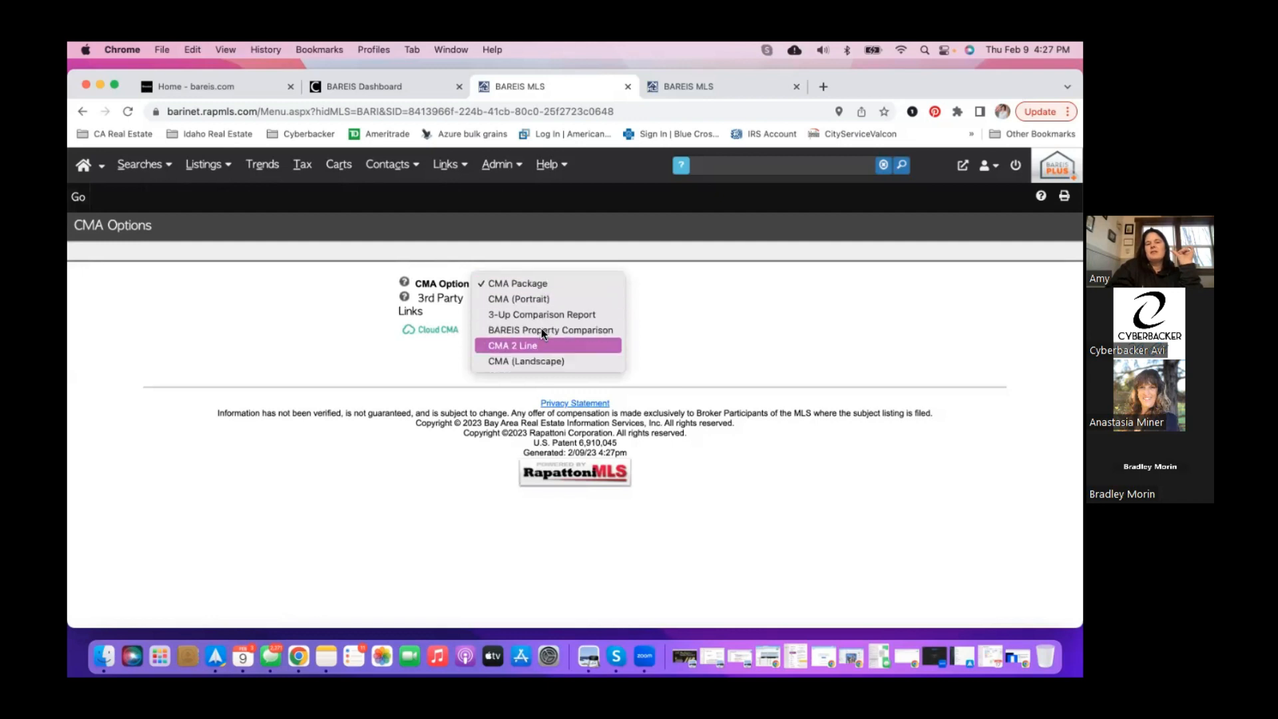
pyautogui.click(670, 281)
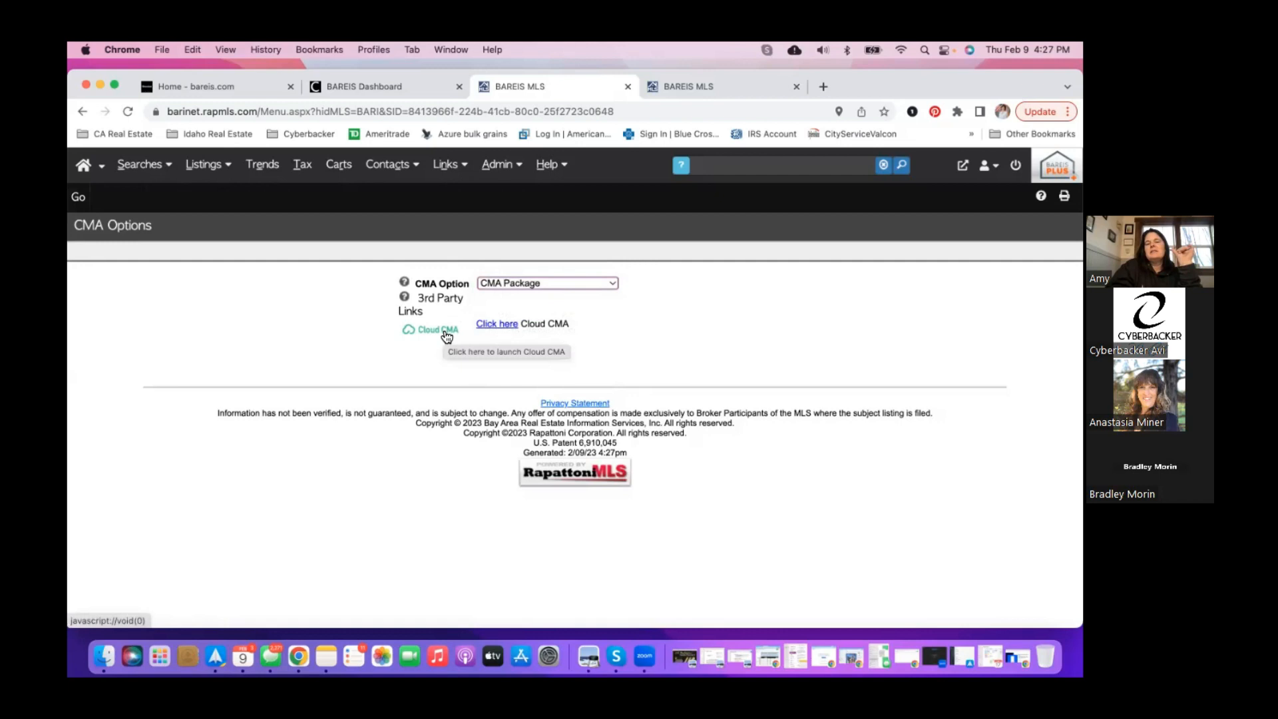
pyautogui.click(500, 324)
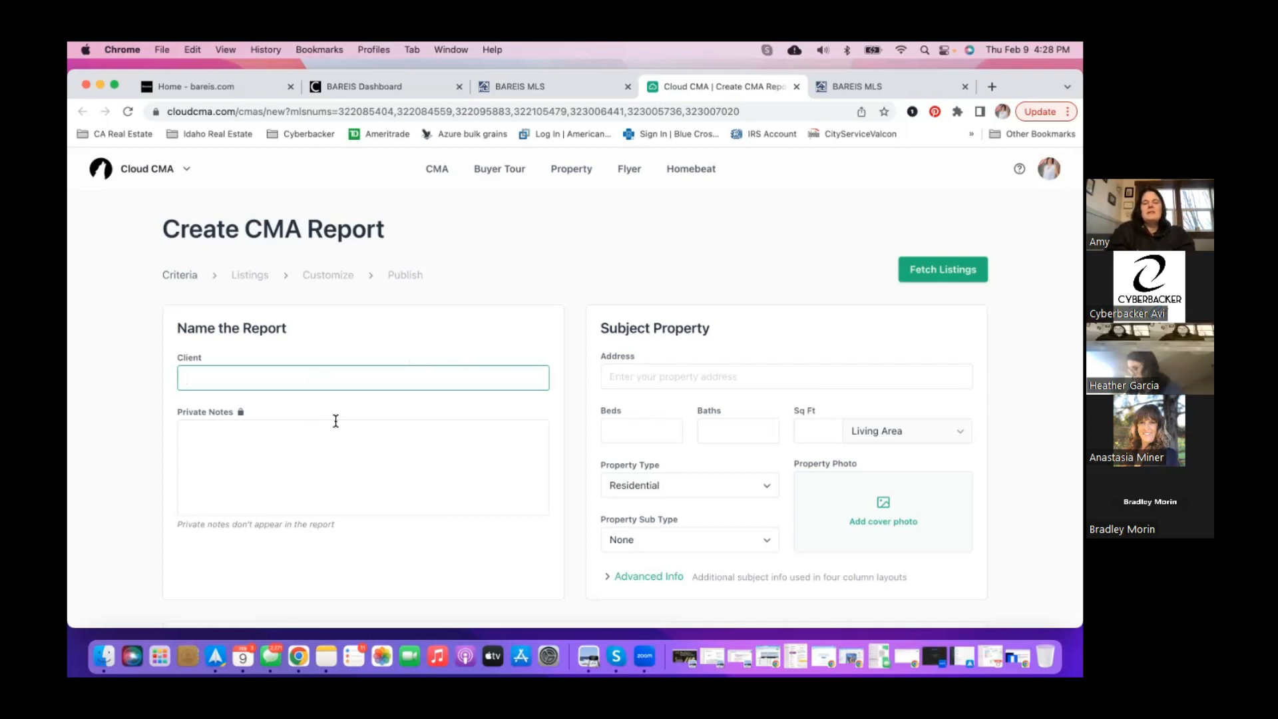
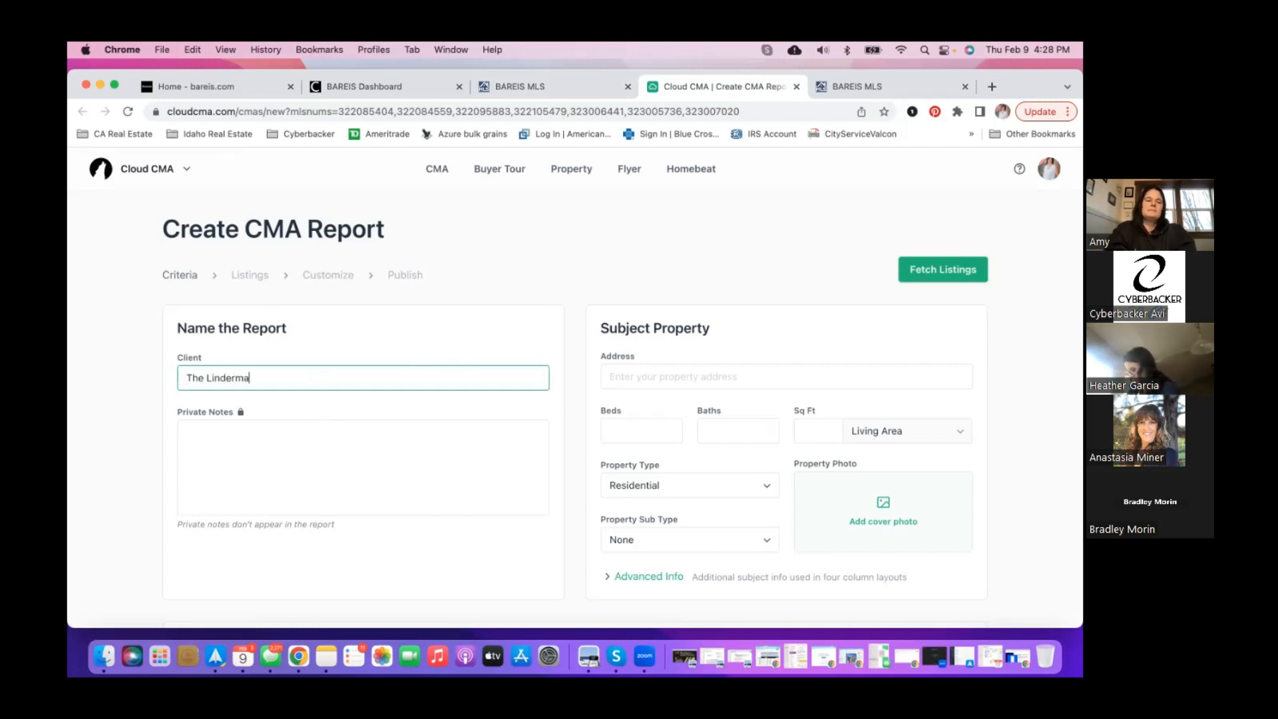
pyautogui.click(340, 462)
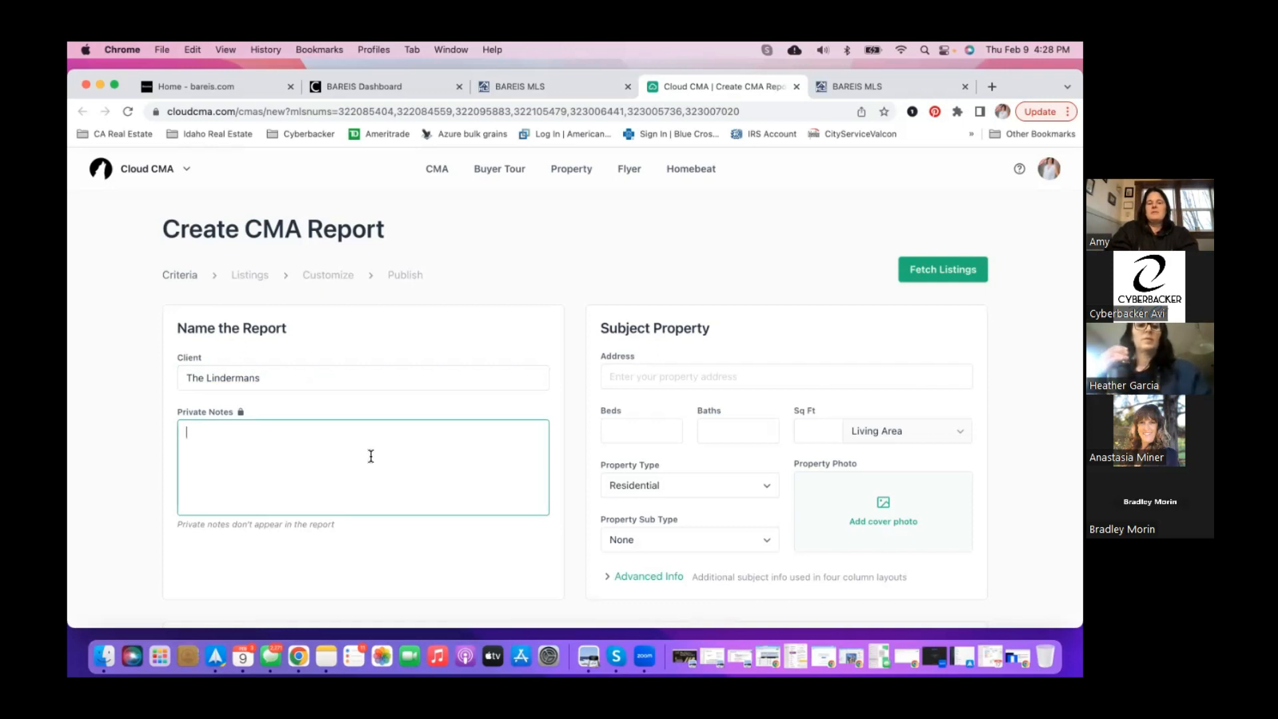
pyautogui.click(623, 377)
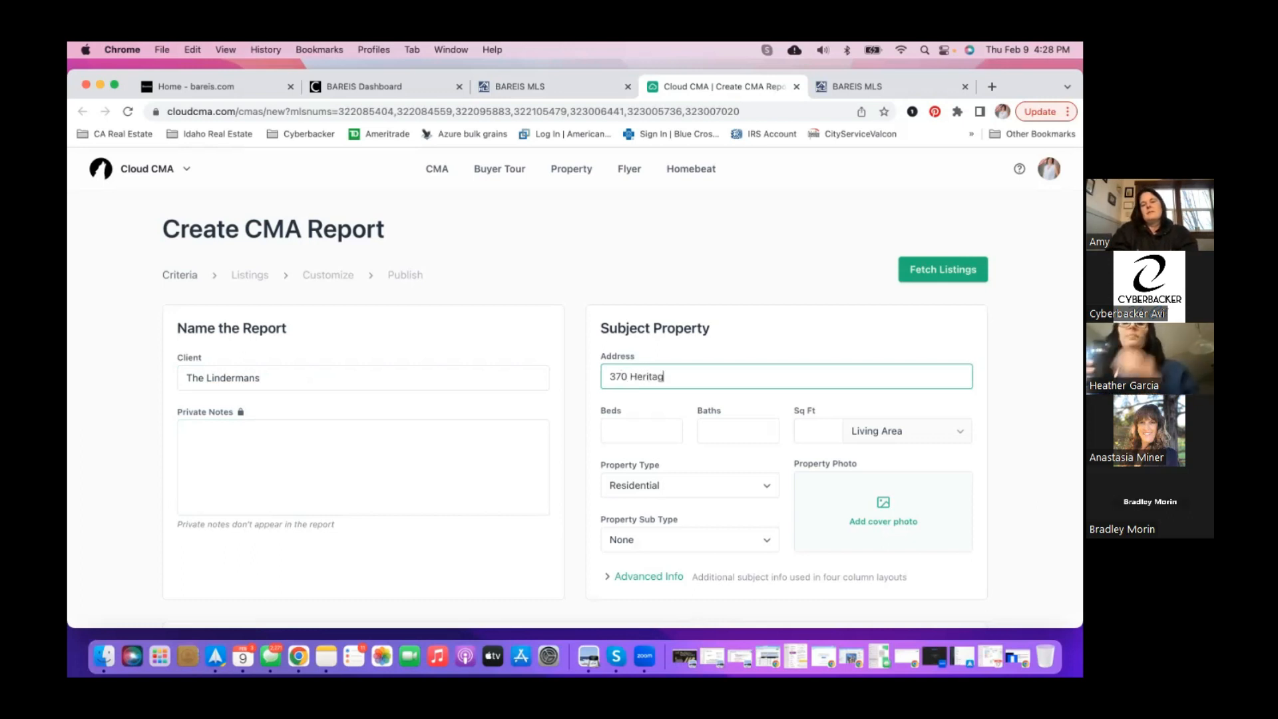
pyautogui.click(622, 408)
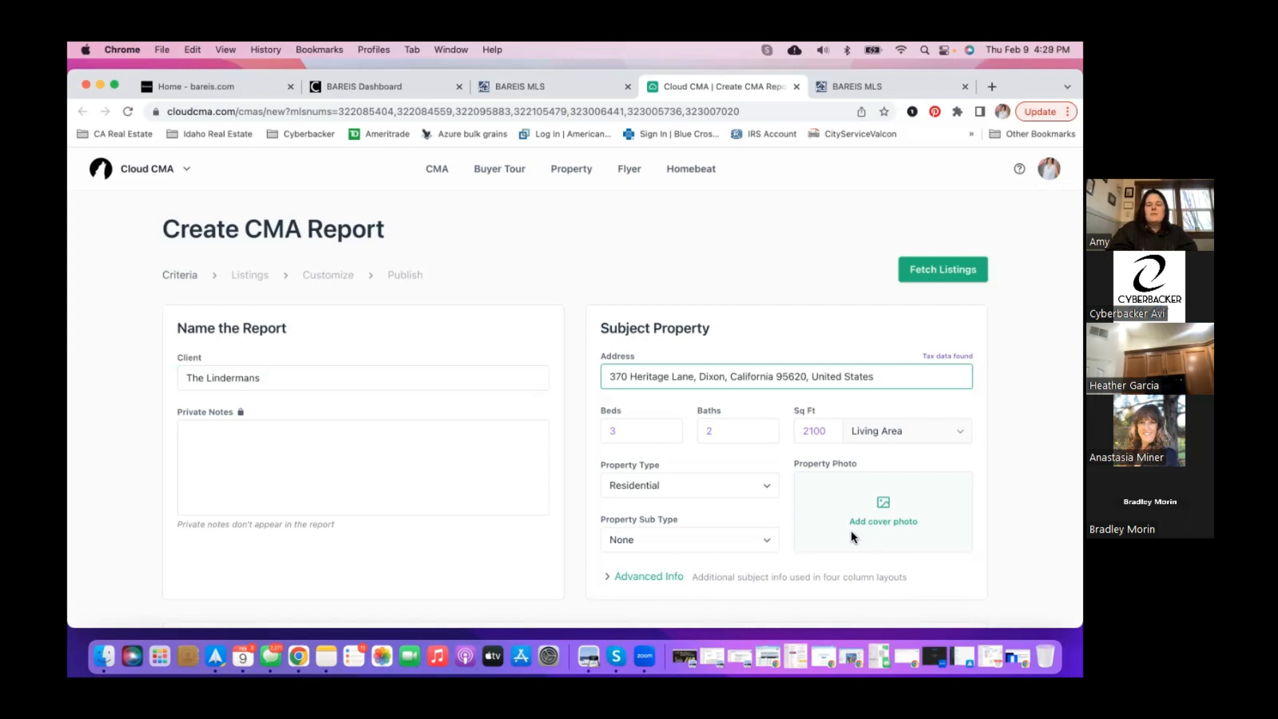
# - Expand Advanced Info beneath the auto-filled 3 beds, 2 baths, 2100 sq ft
pyautogui.scroll(-3, 853, 538)
pyautogui.click(651, 489)
pyautogui.scroll(-5, 649, 518)
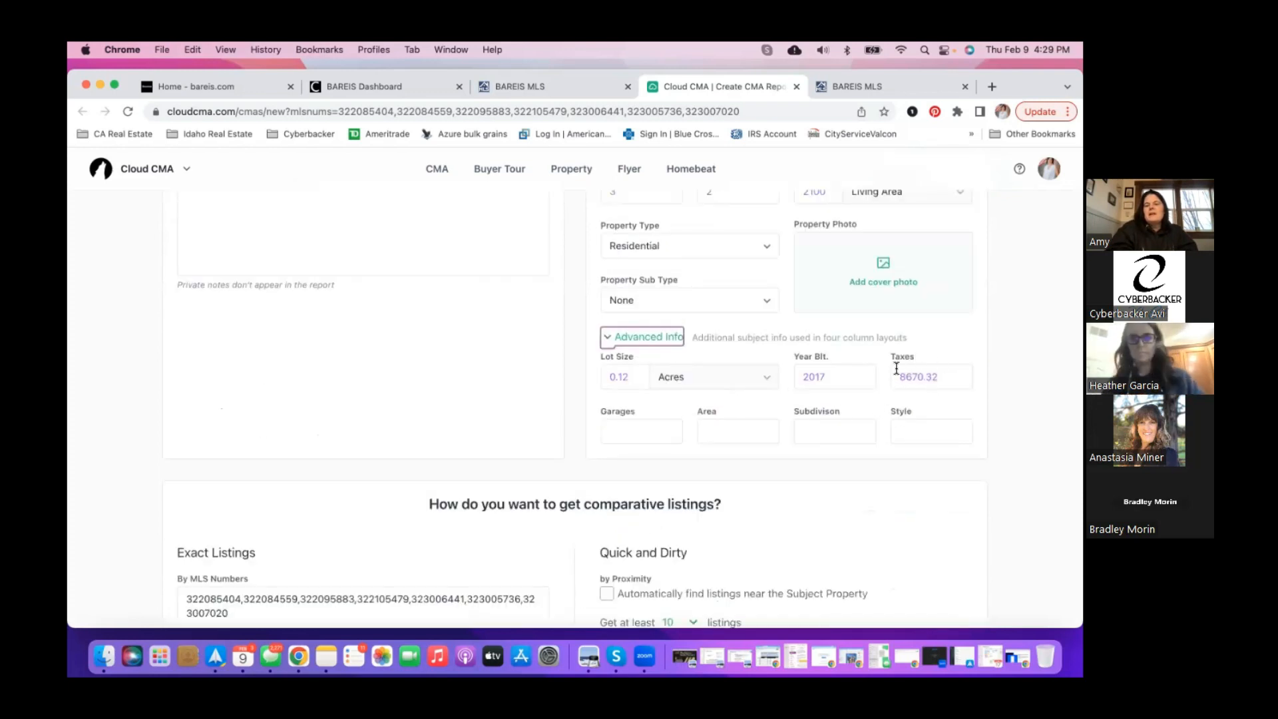
# - Enter 2 in the subject property's Garages field
pyautogui.click(644, 433)
pyautogui.write('2')
pyautogui.click(731, 438)
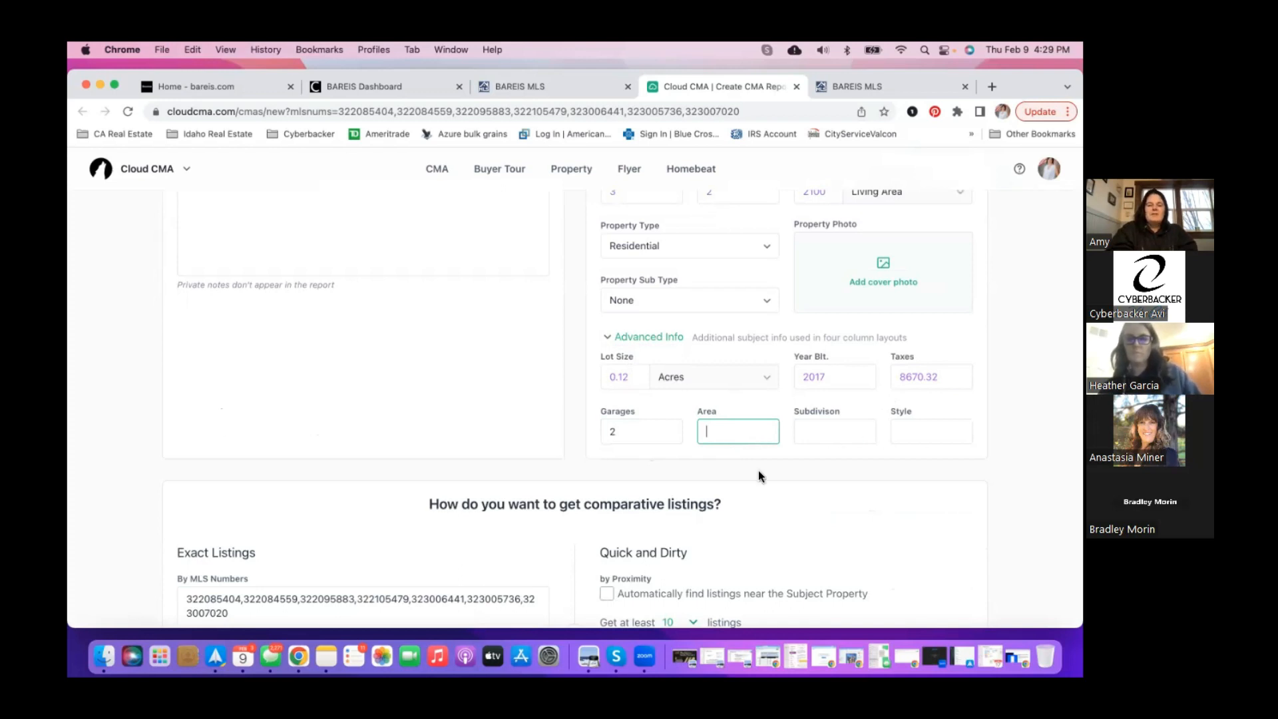
pyautogui.scroll(-3, 738, 459)
pyautogui.scroll(3, 721, 448)
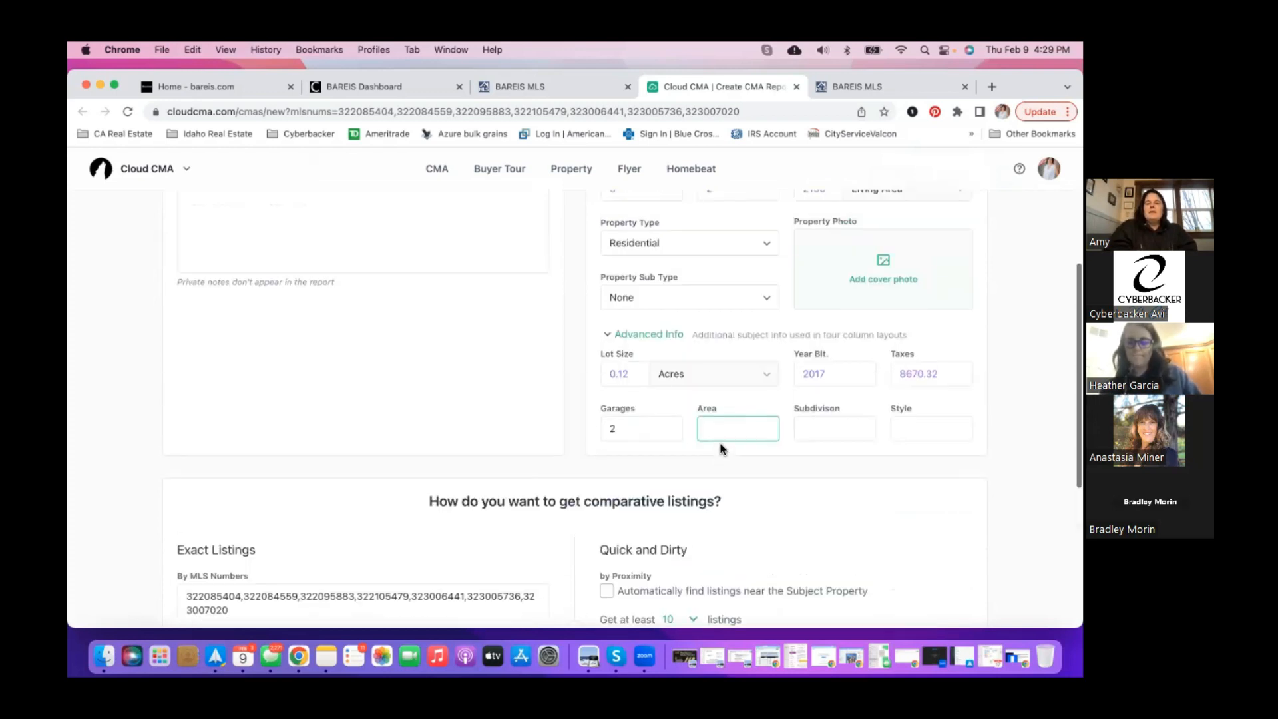
pyautogui.scroll(-5, 454, 480)
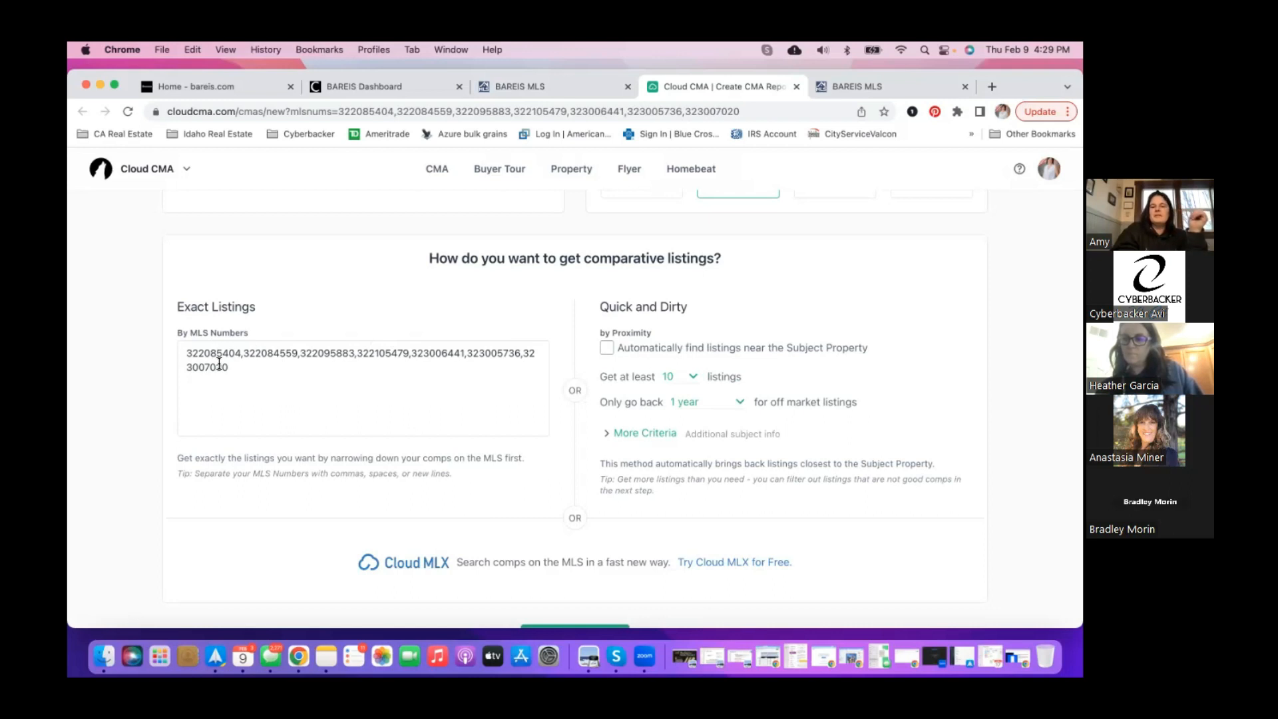
# - Limit off-market comparables to the last 6 months, keeping 10 listings to fetch
pyautogui.scroll(1, 390, 305)
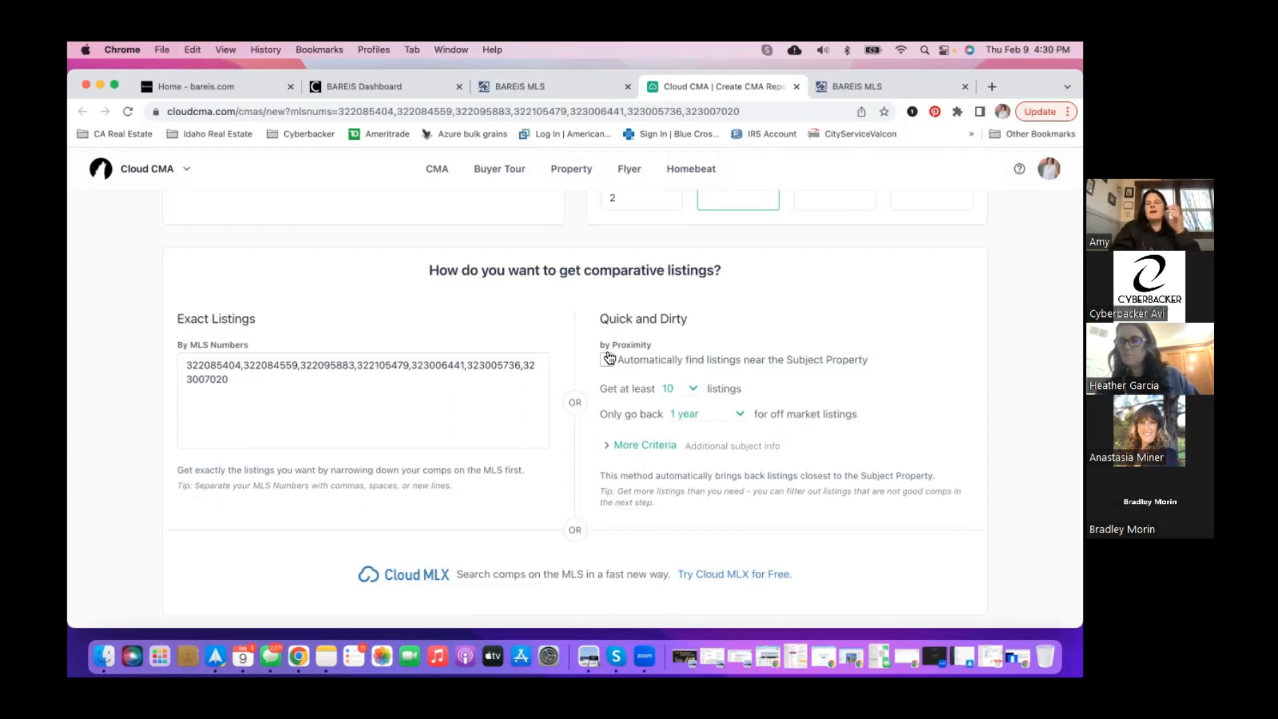
pyautogui.click(731, 414)
pyautogui.click(622, 417)
pyautogui.click(690, 388)
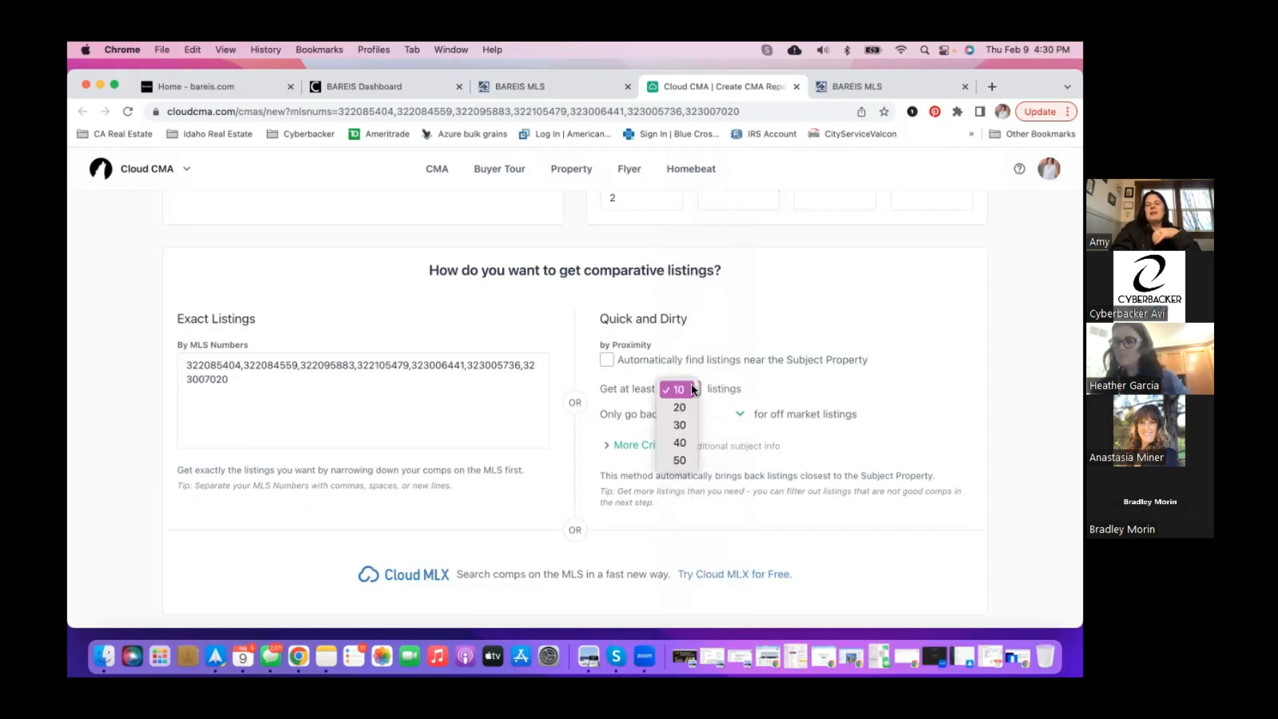
pyautogui.click(690, 388)
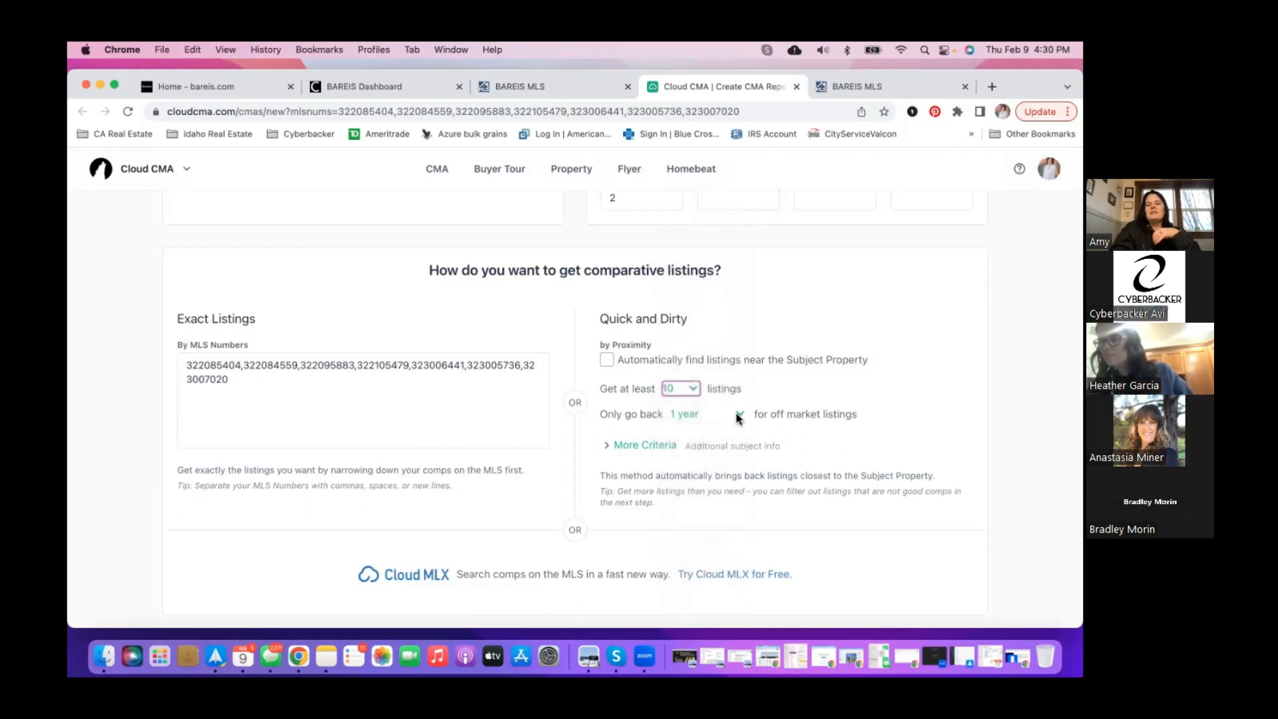
pyautogui.click(736, 411)
pyautogui.click(725, 310)
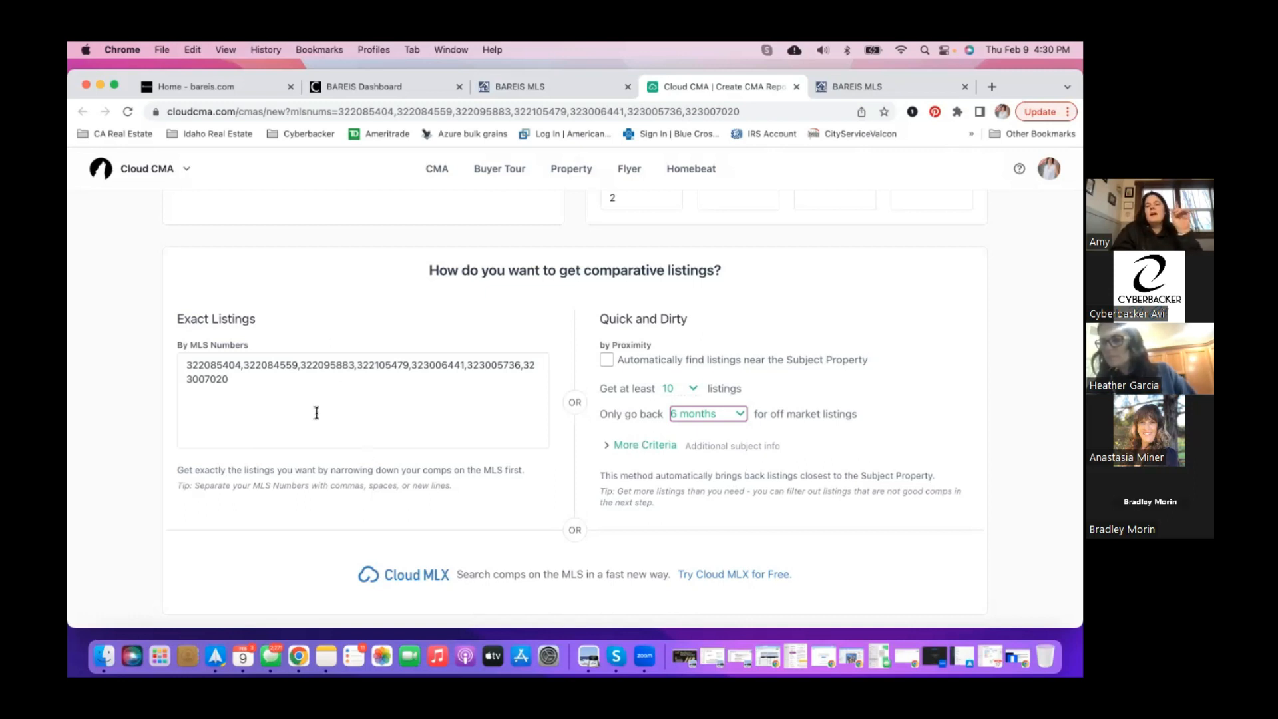
# - Fetch the comparable listings into the Organize Listings page
pyautogui.scroll(-1, 433, 402)
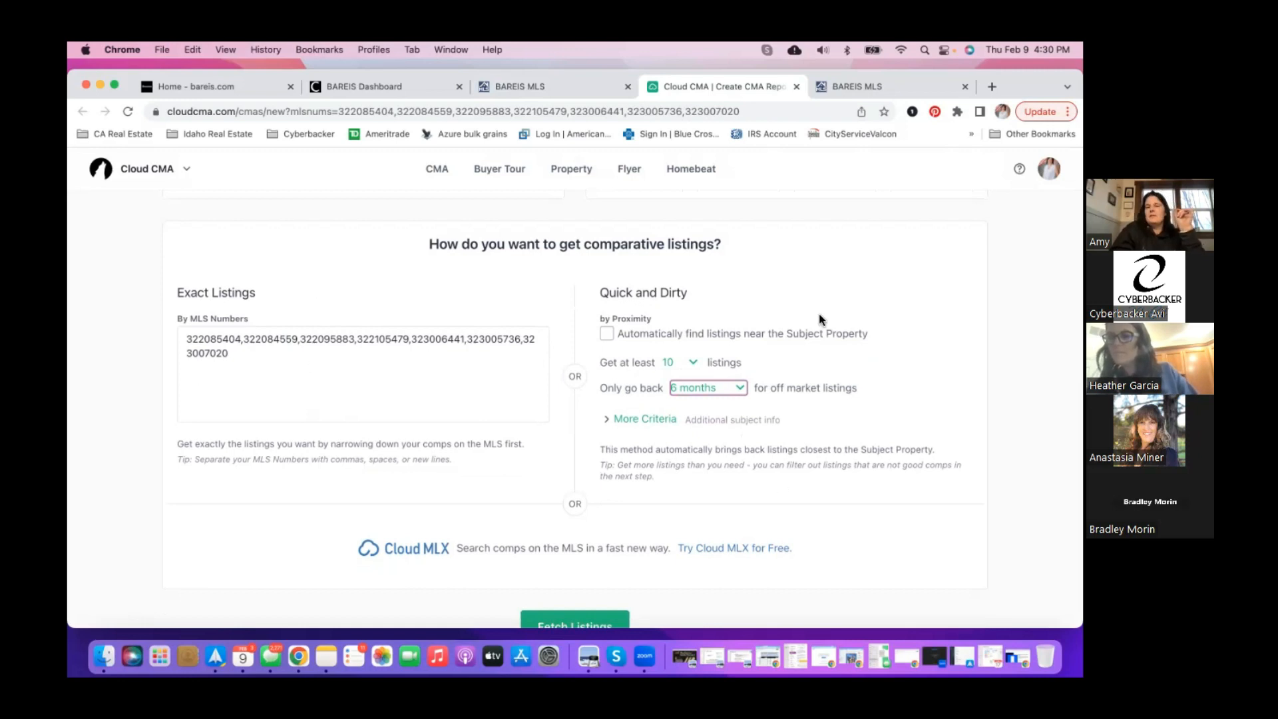
pyautogui.scroll(-1, 449, 467)
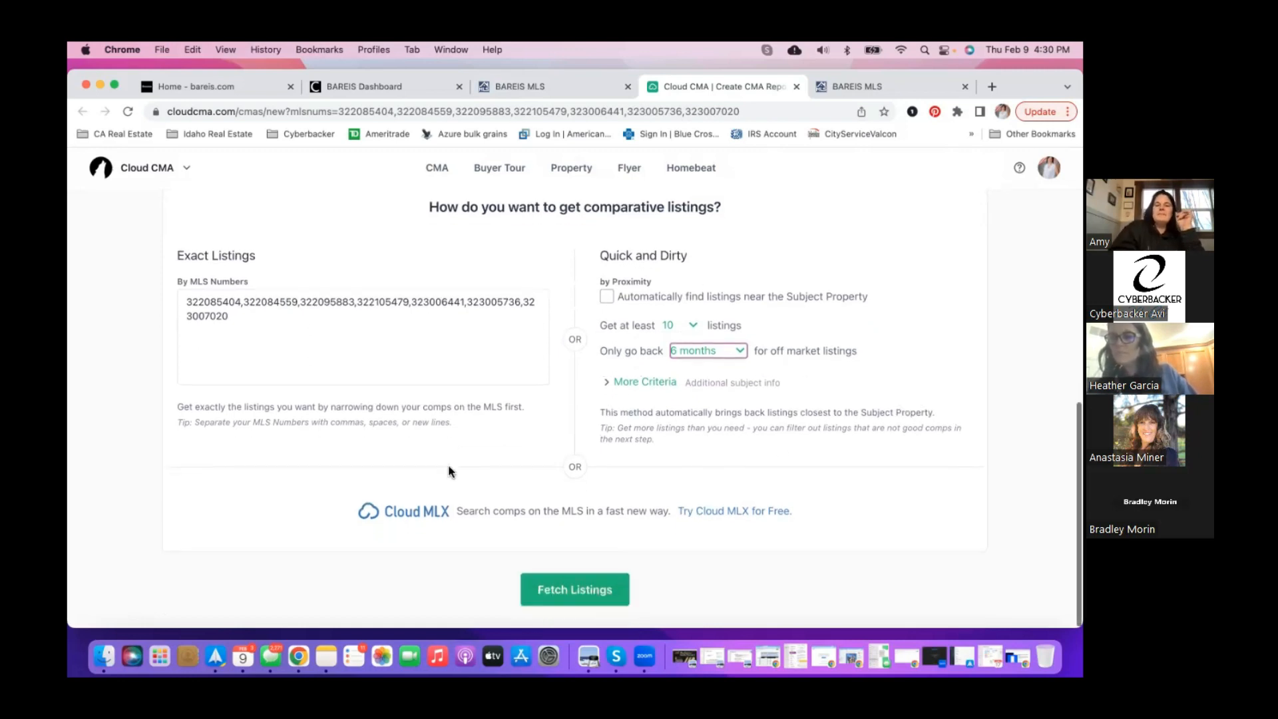
pyautogui.click(563, 589)
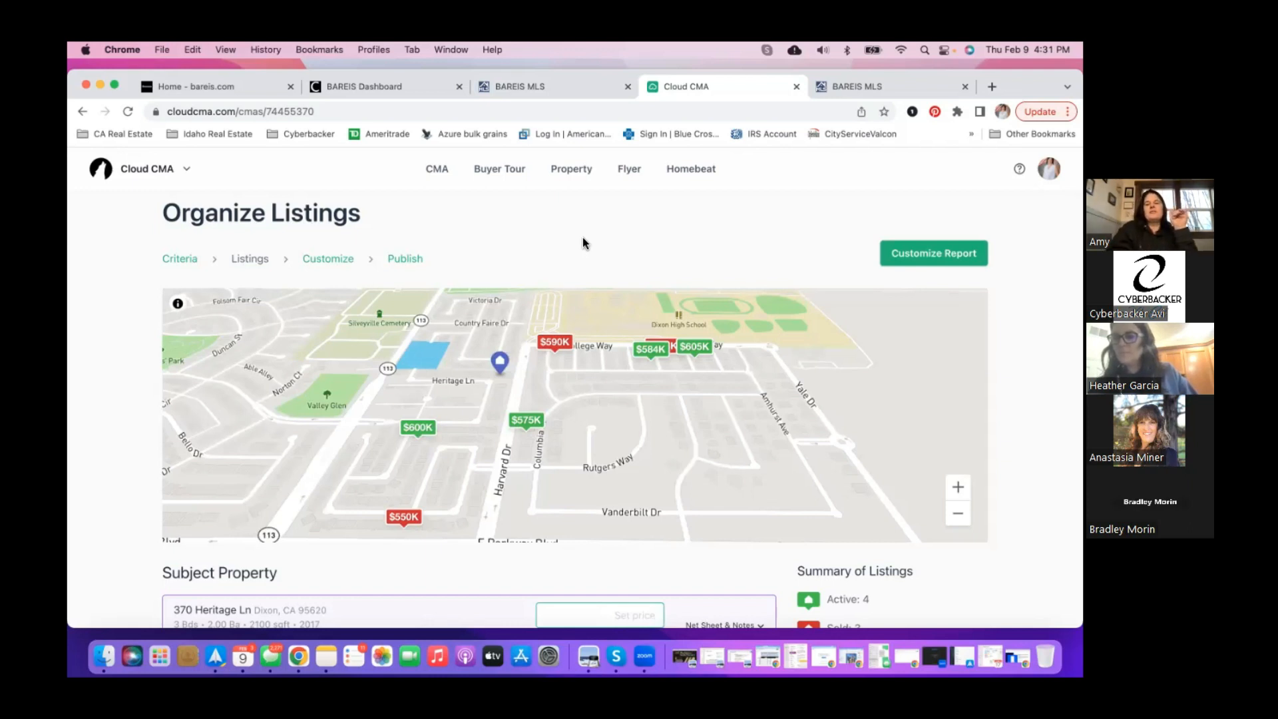
pyautogui.scroll(-1, 582, 236)
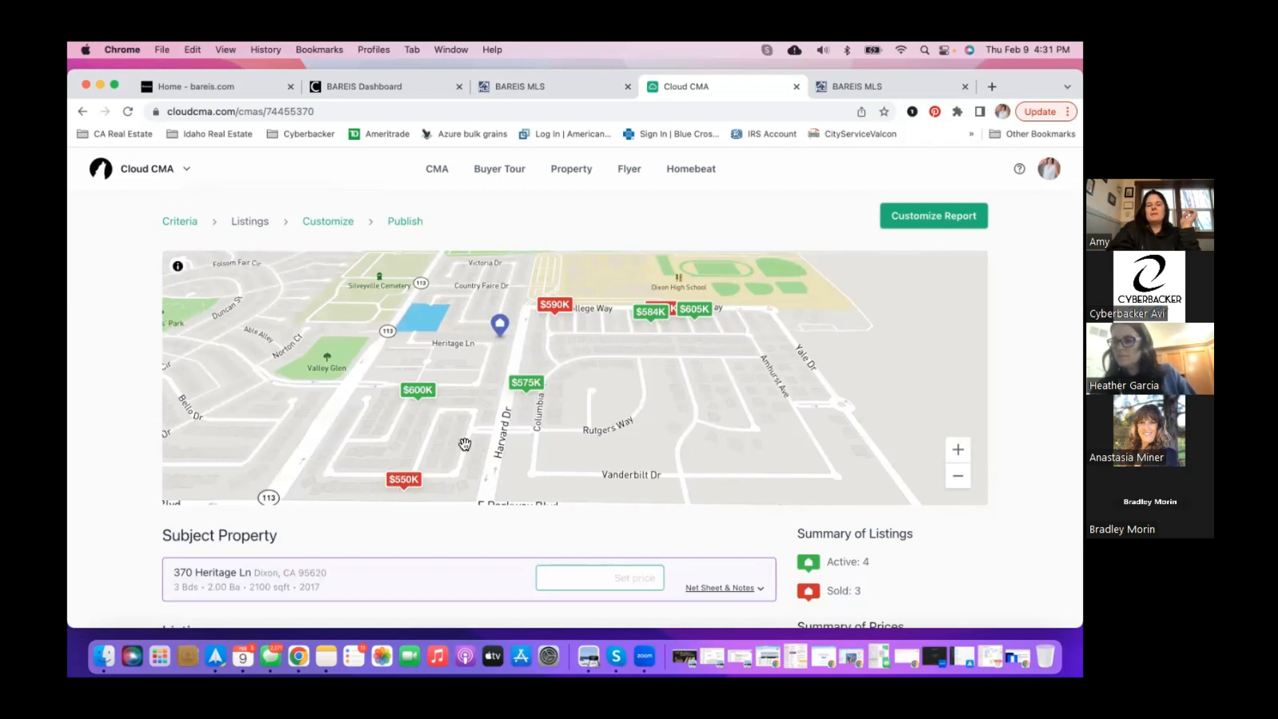
pyautogui.scroll(-1, 450, 525)
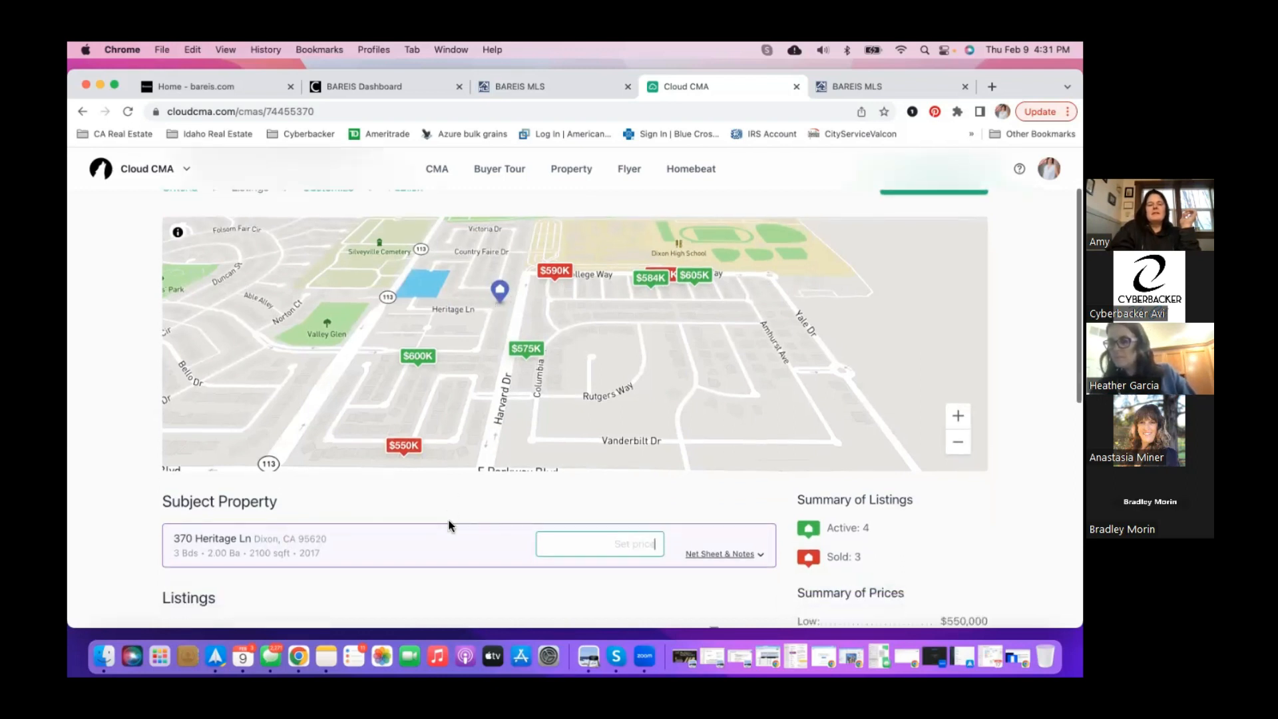
pyautogui.scroll(-3, 450, 525)
# - Type 560,000-575,000 into the subject's price field, then scroll through the listings
pyautogui.click(595, 428)
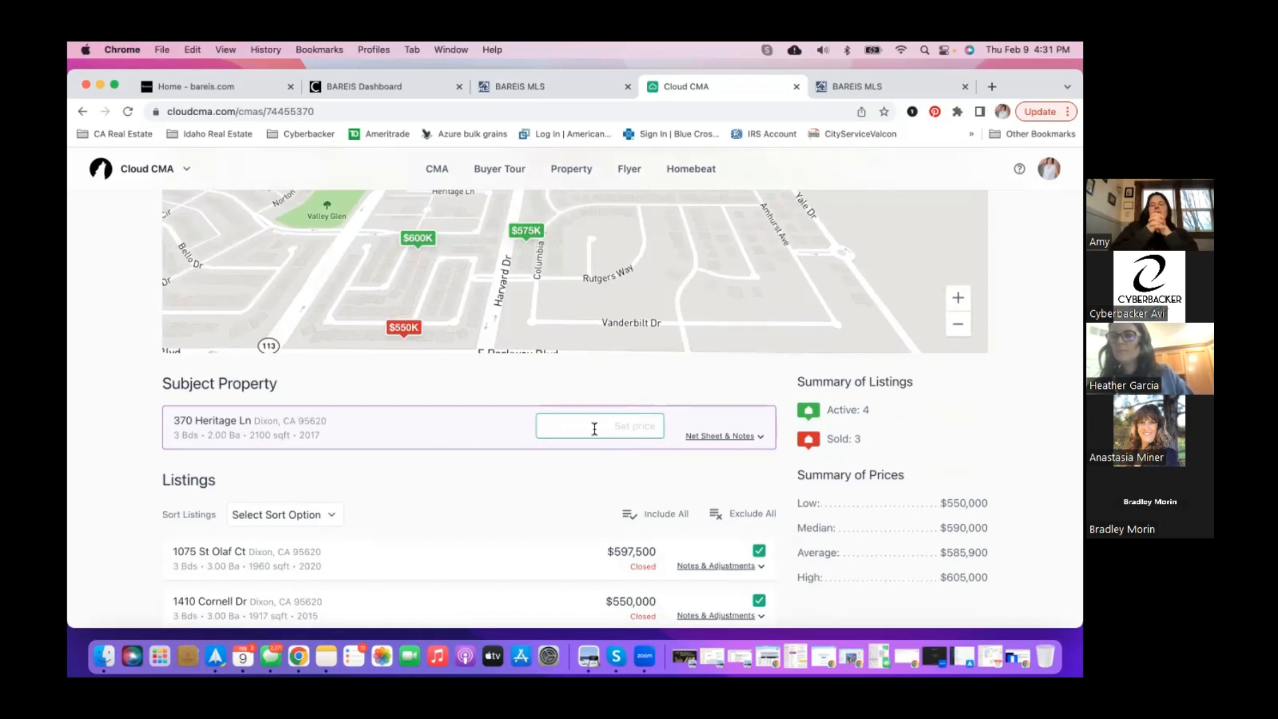
pyautogui.write('560')
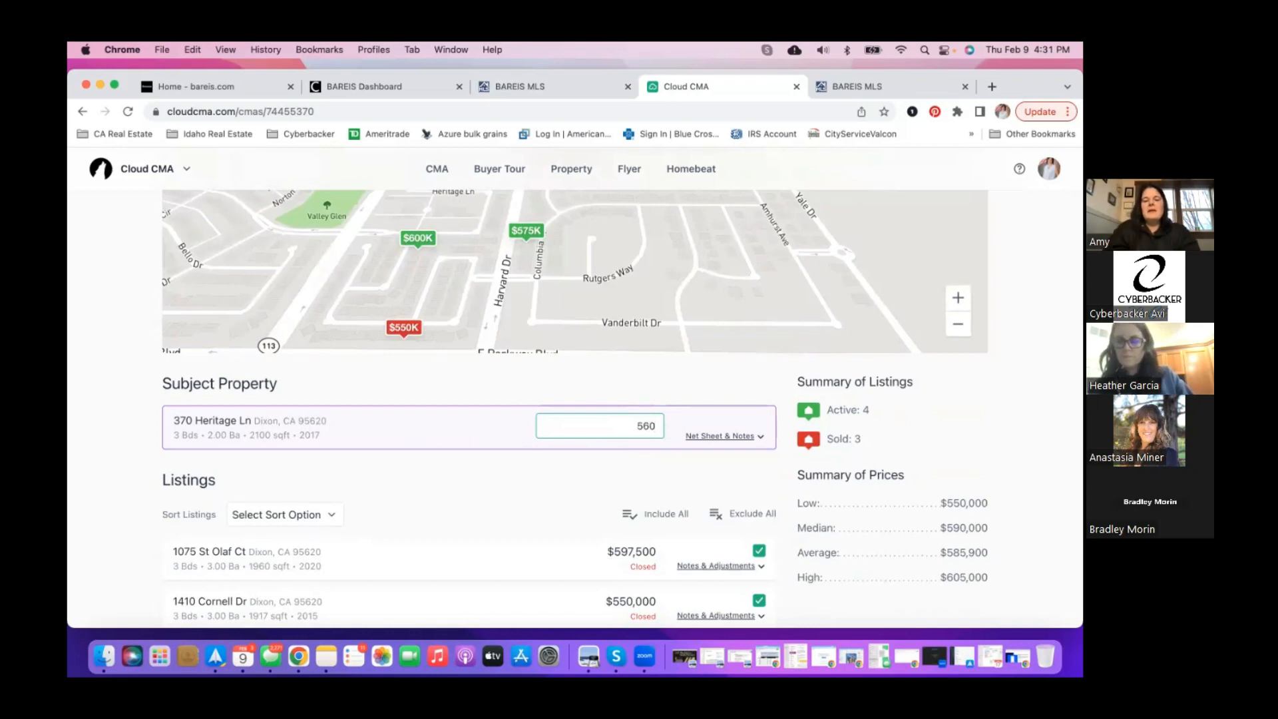
pyautogui.write(',000')
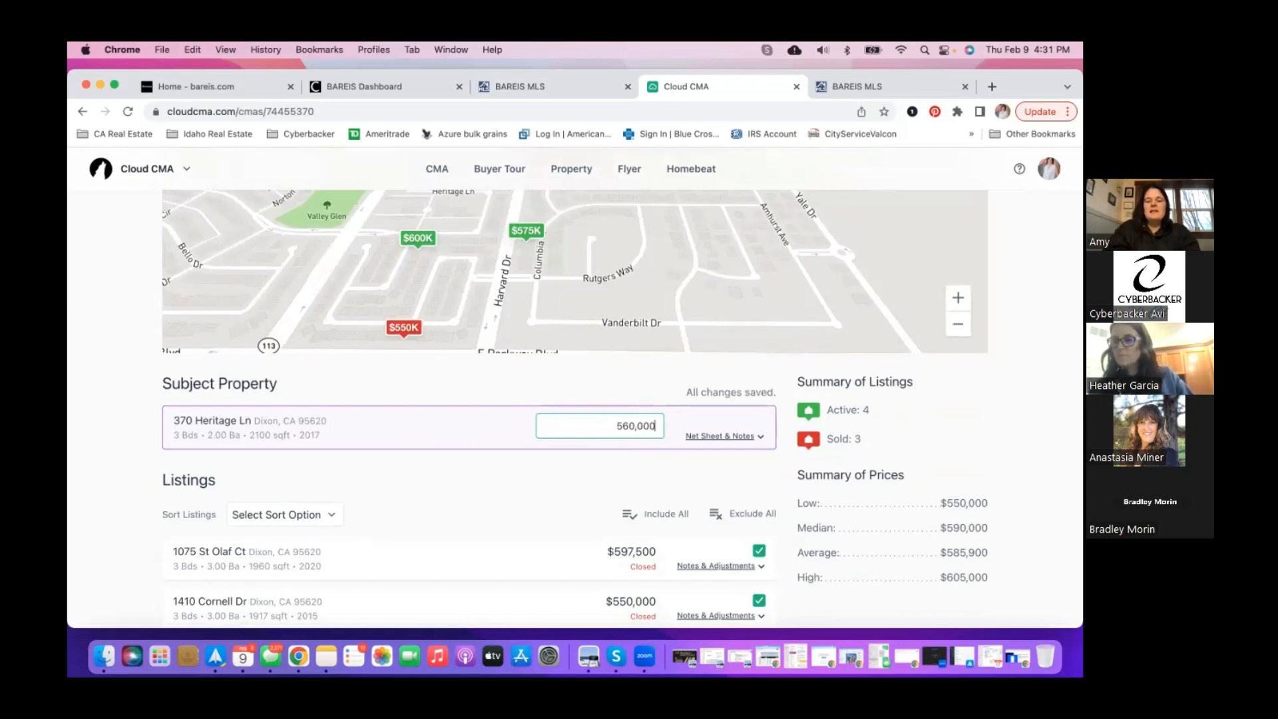
pyautogui.write('-7')
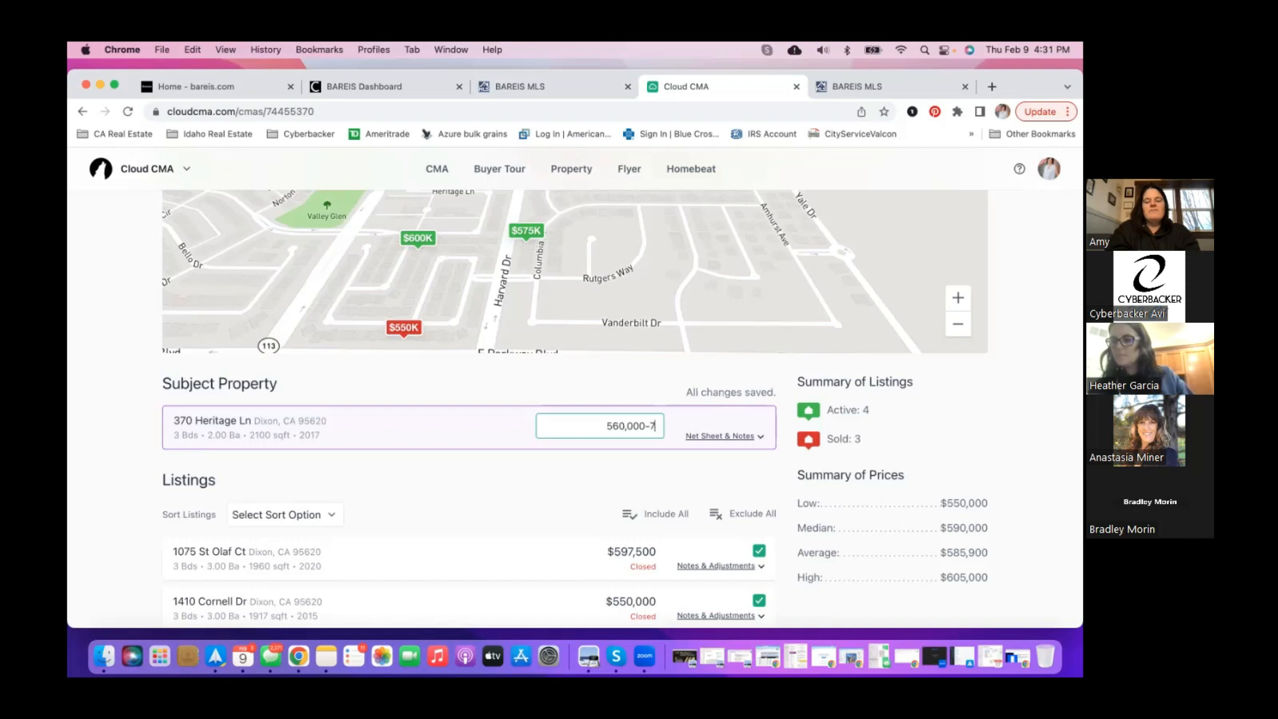
pyautogui.press('BackSpace')
pyautogui.write('57')
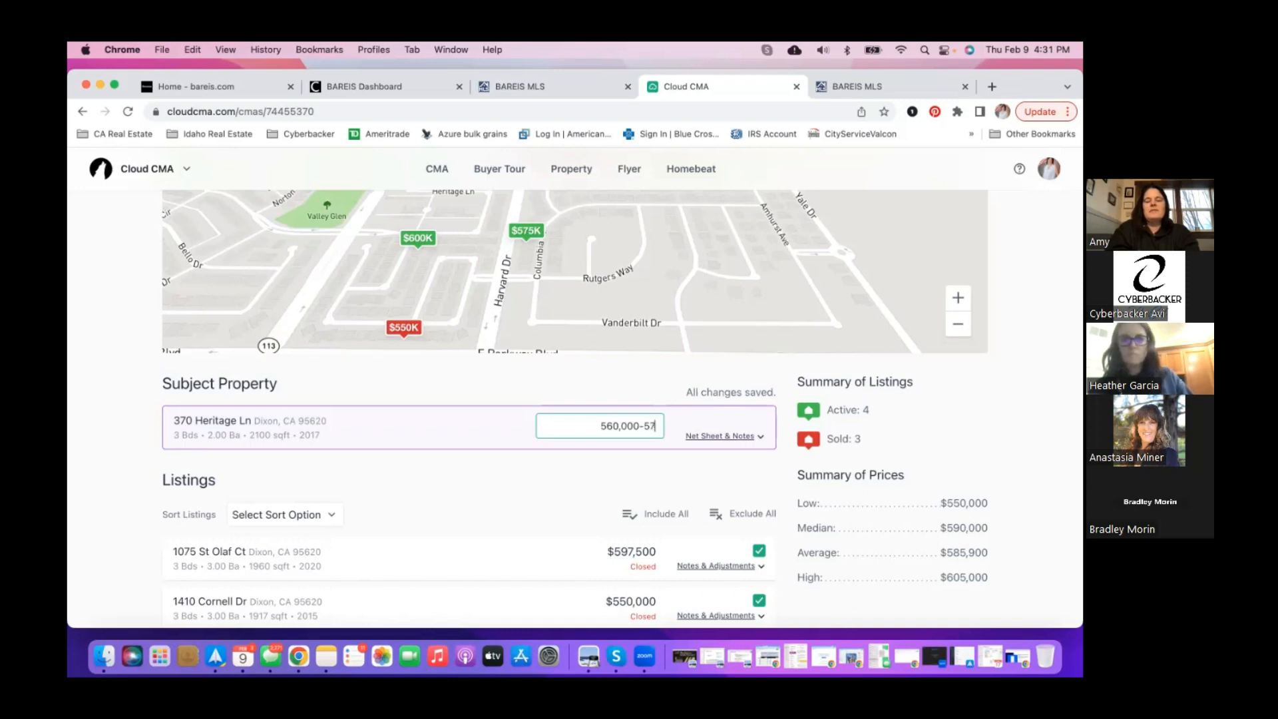
pyautogui.write('5')
pyautogui.write(',')
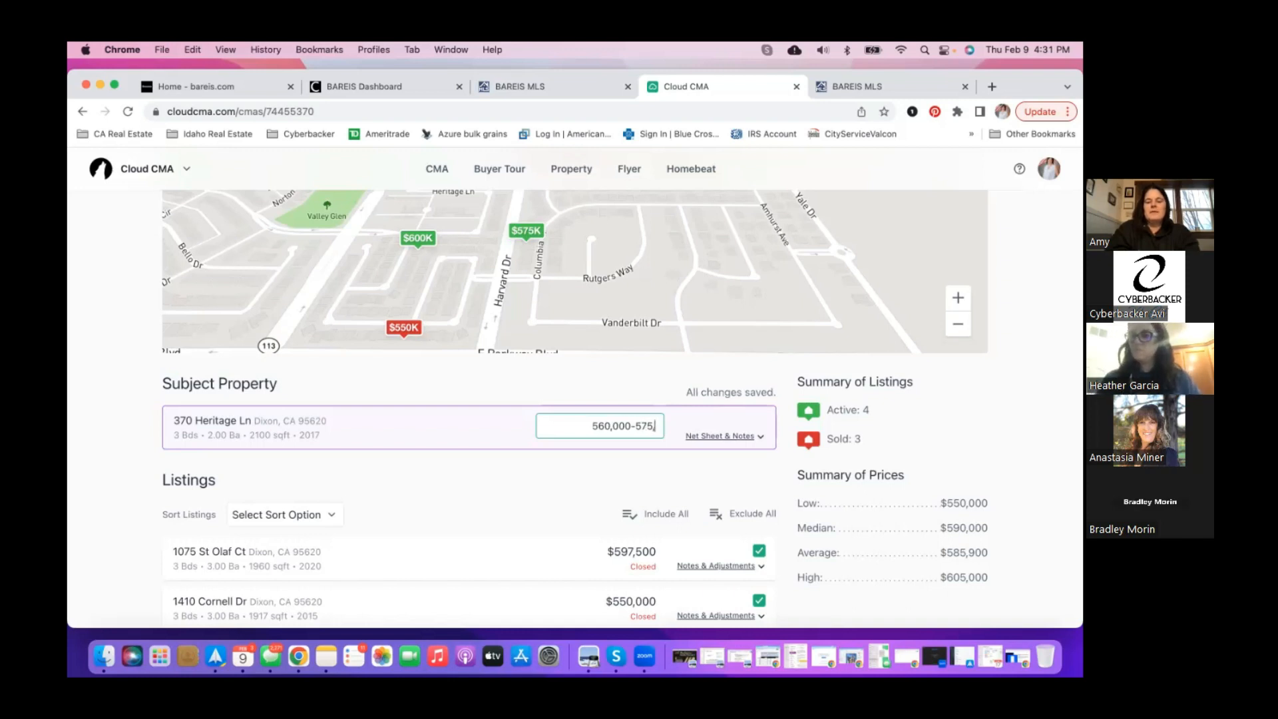
pyautogui.write('000')
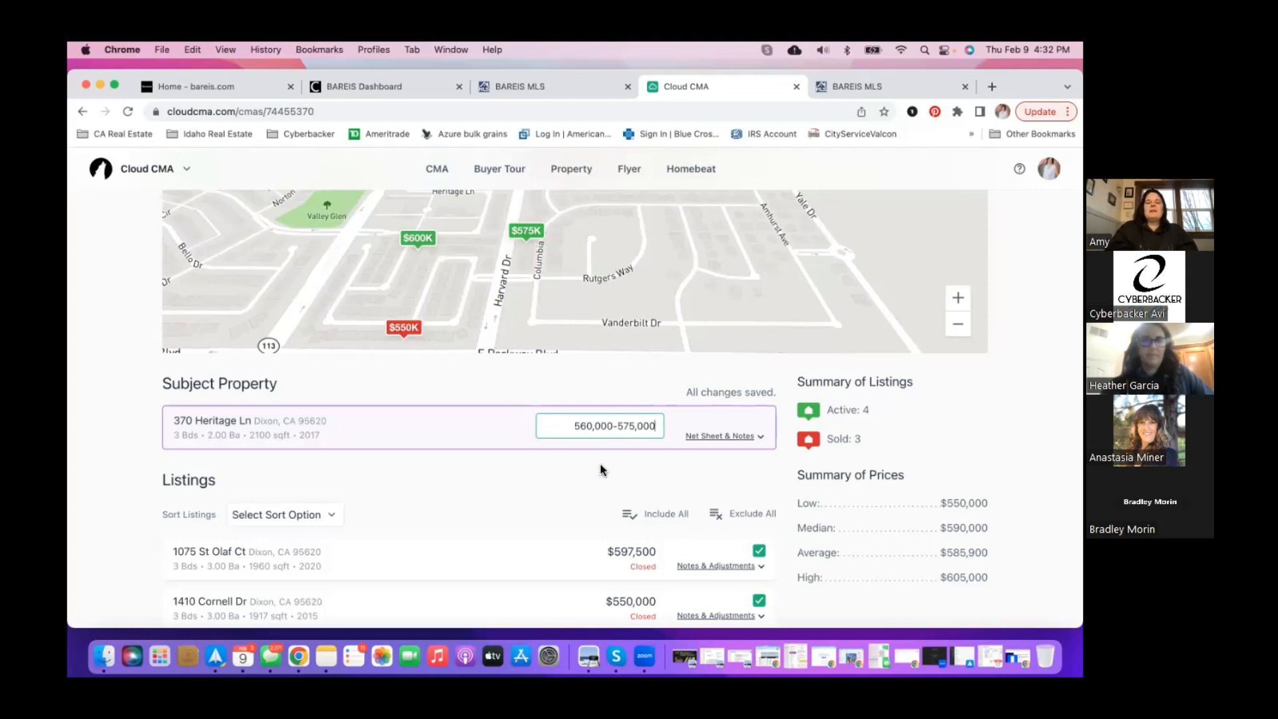
pyautogui.scroll(-1, 599, 471)
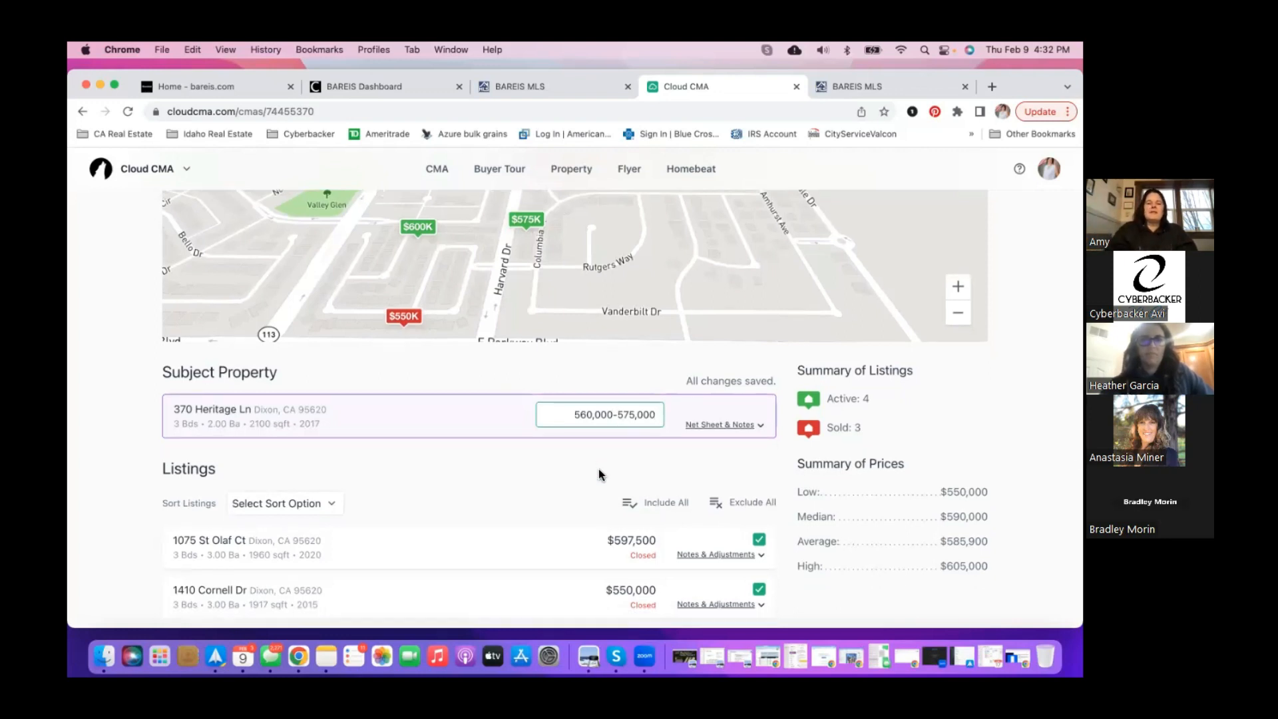
pyautogui.scroll(-3, 599, 473)
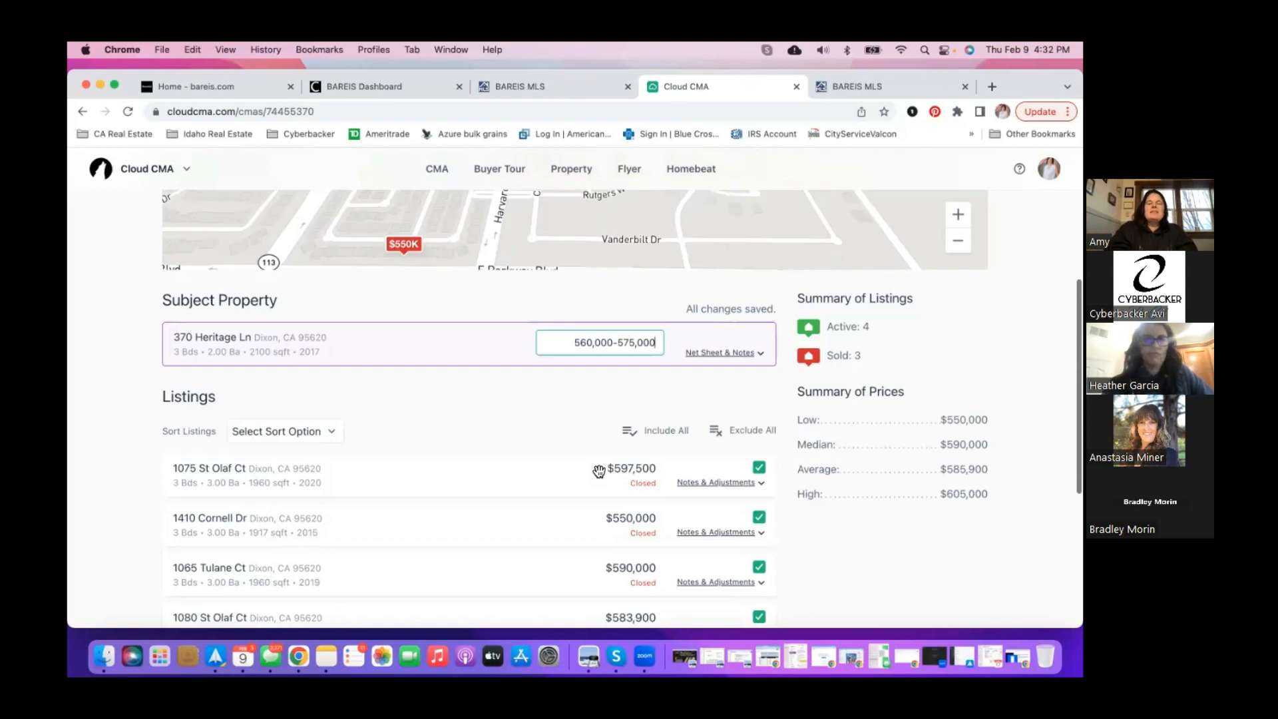
pyautogui.scroll(-1, 598, 471)
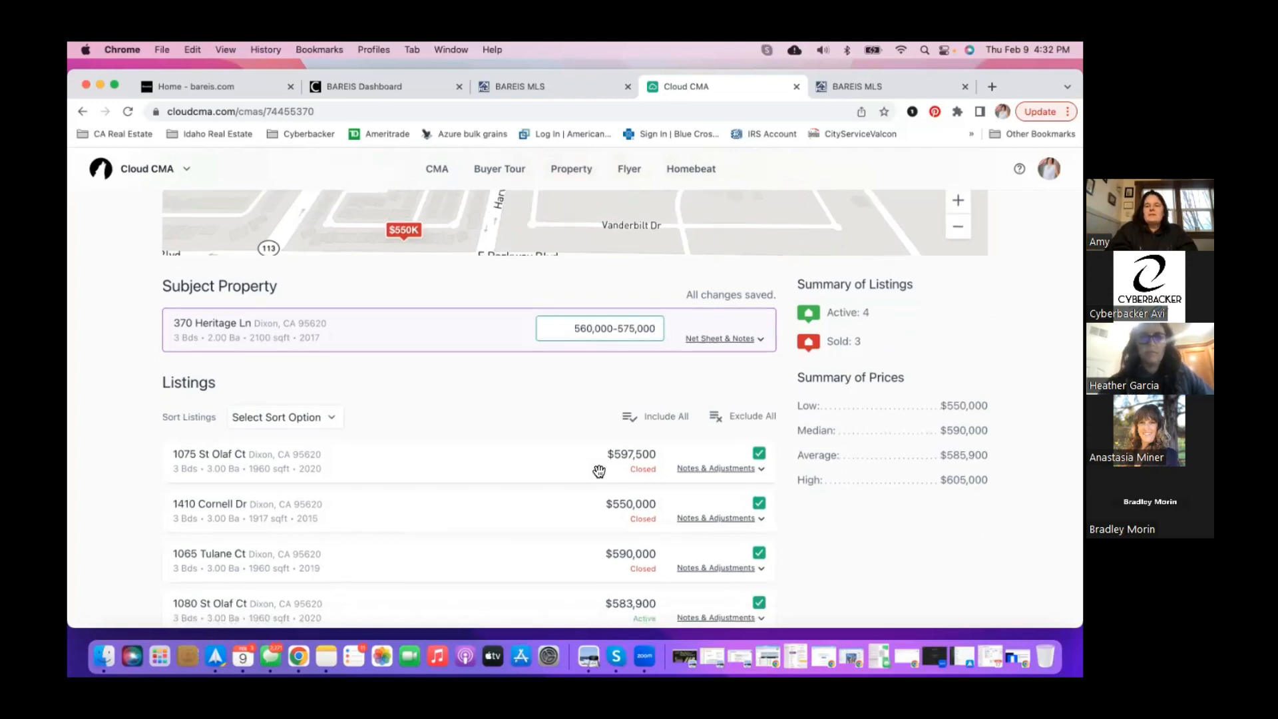
pyautogui.scroll(-2, 599, 471)
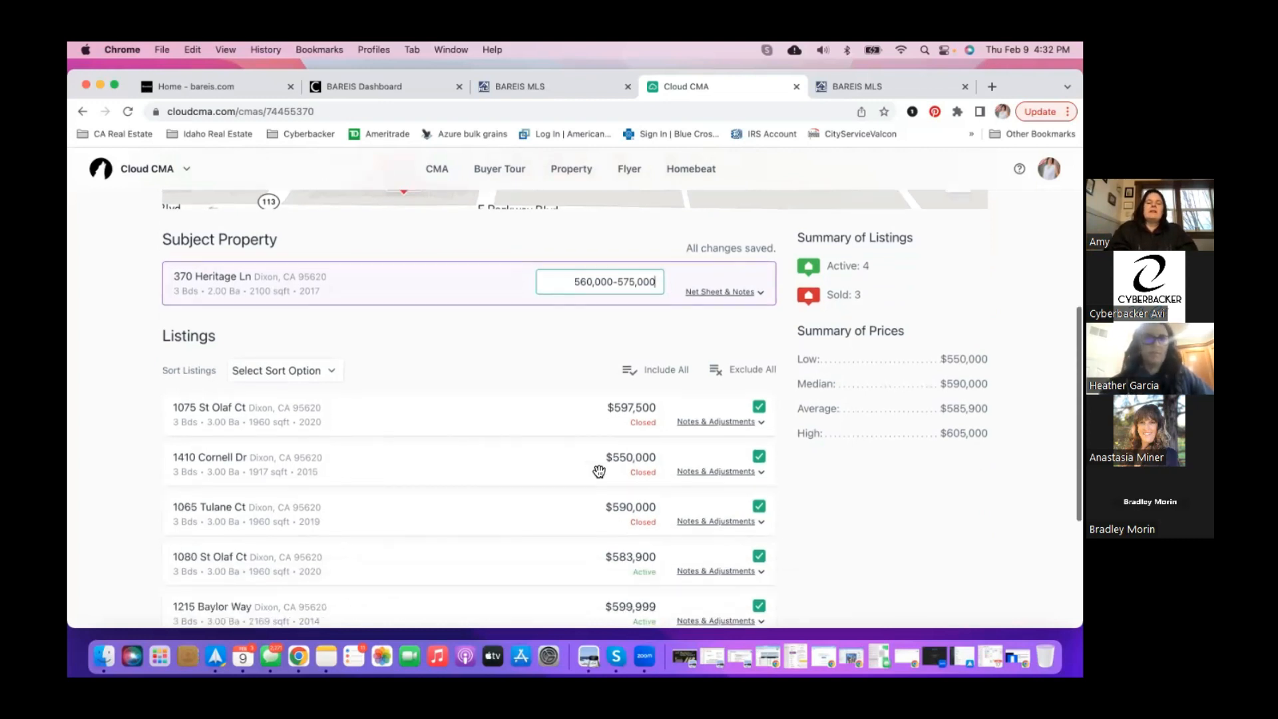
pyautogui.scroll(-2, 519, 493)
pyautogui.scroll(-1, 519, 494)
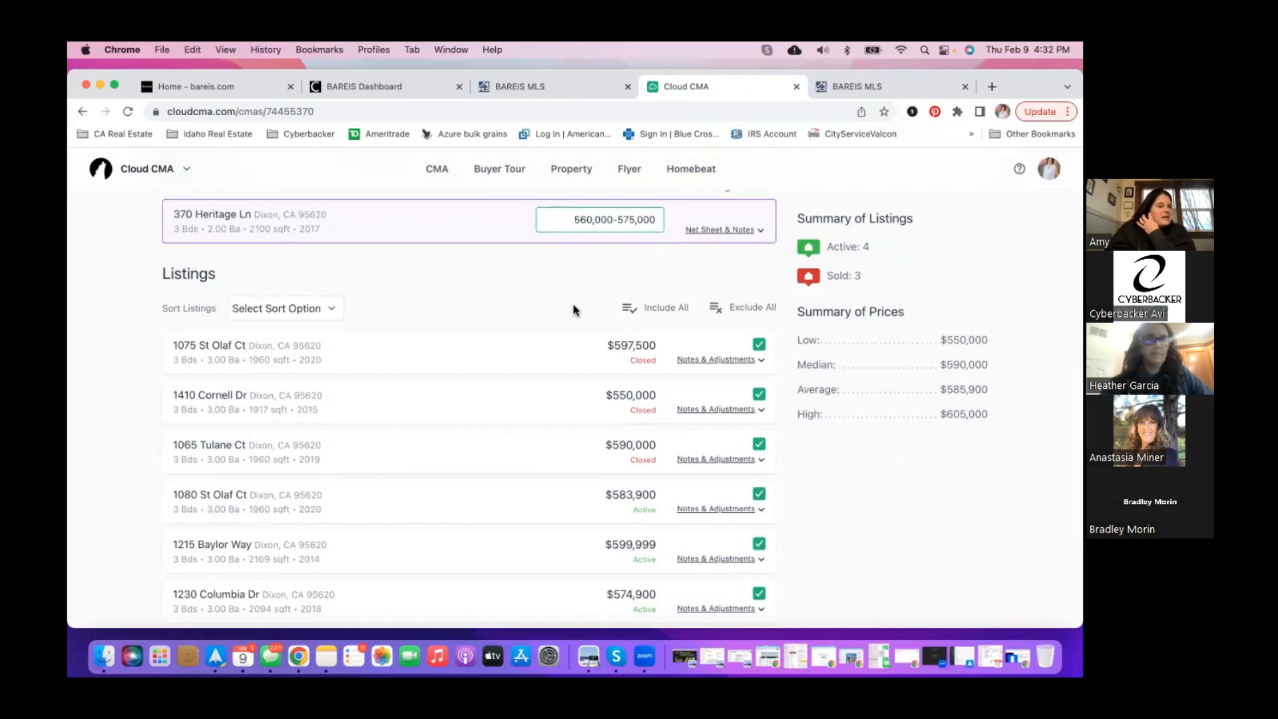
pyautogui.scroll(-4, 553, 478)
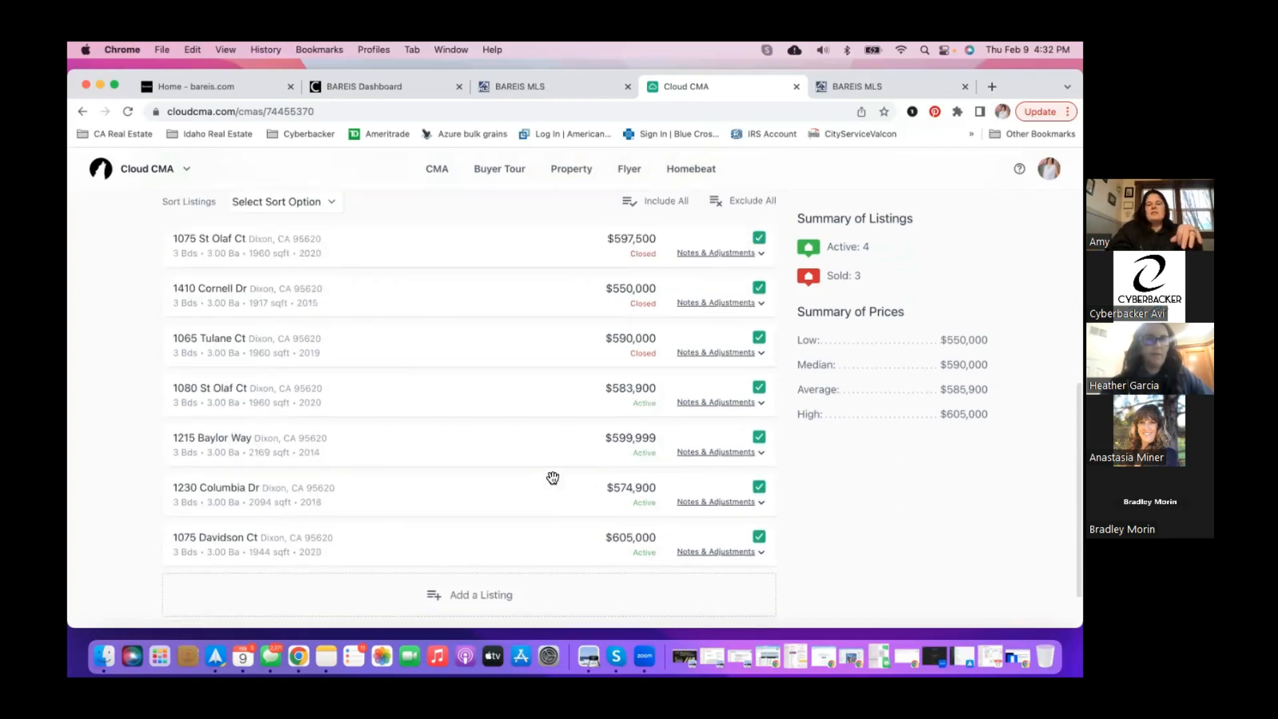
pyautogui.scroll(1, 553, 477)
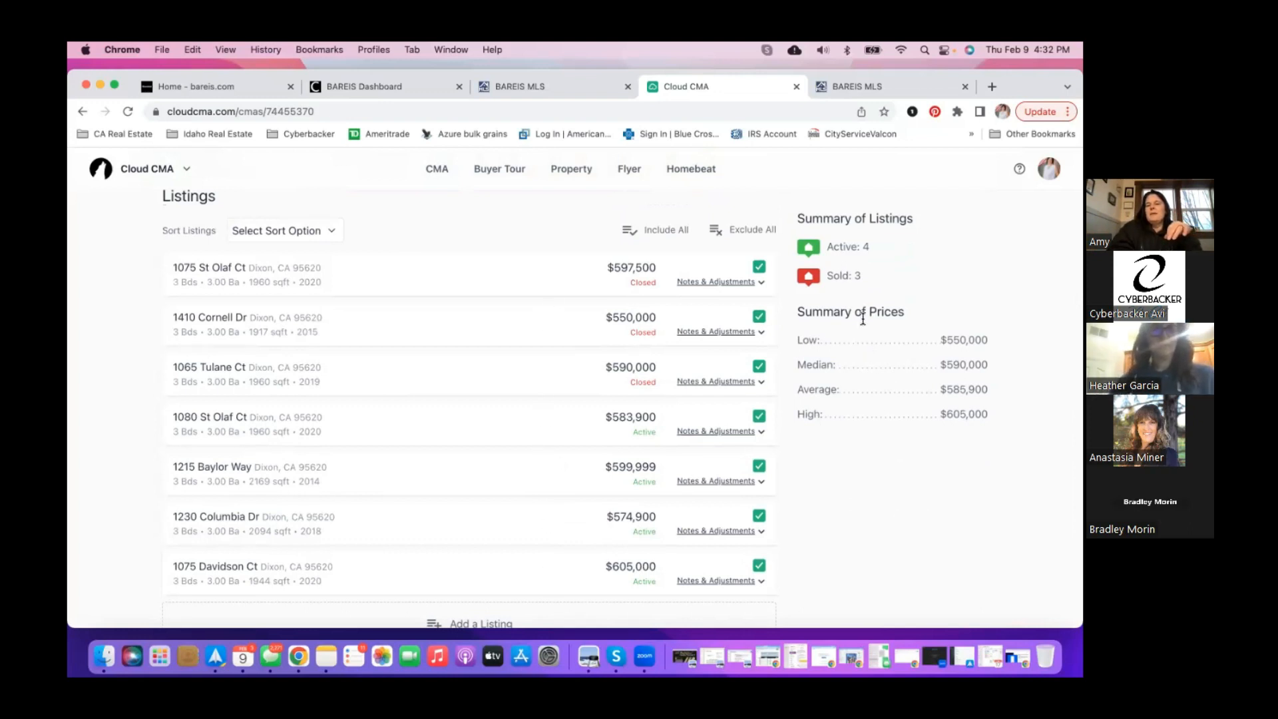
pyautogui.scroll(-3, 857, 412)
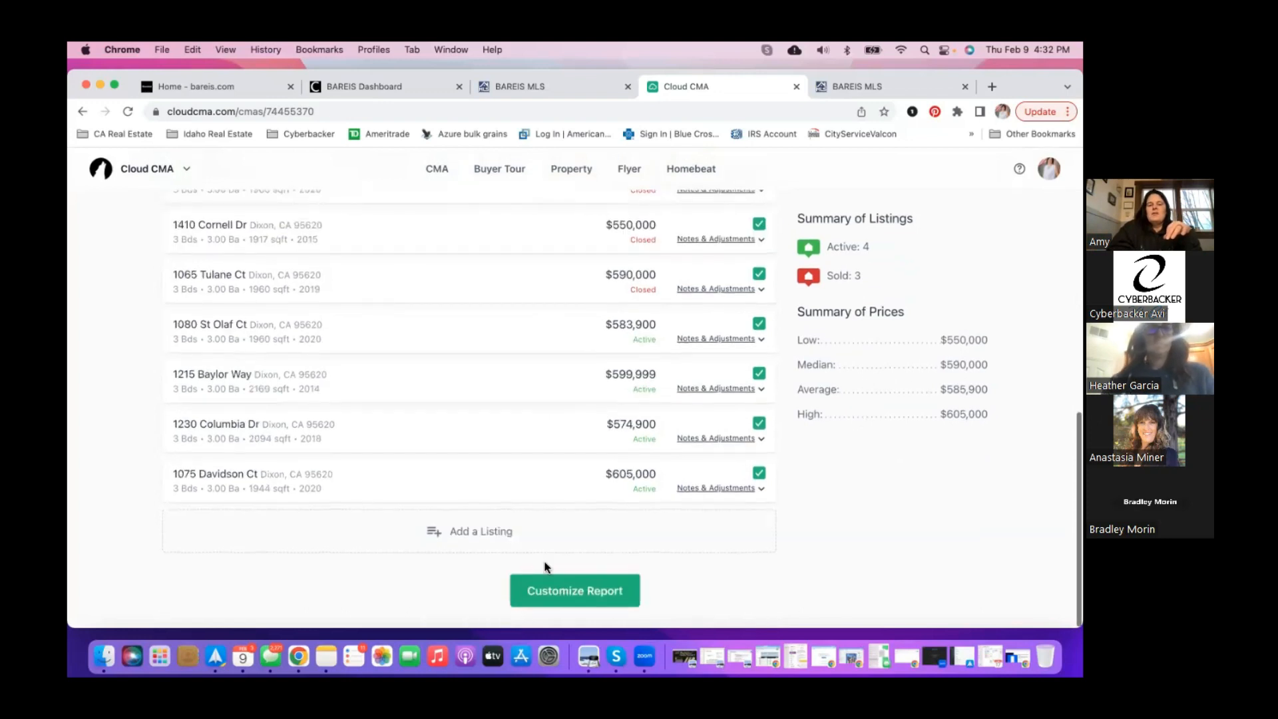
pyautogui.scroll(5, 504, 540)
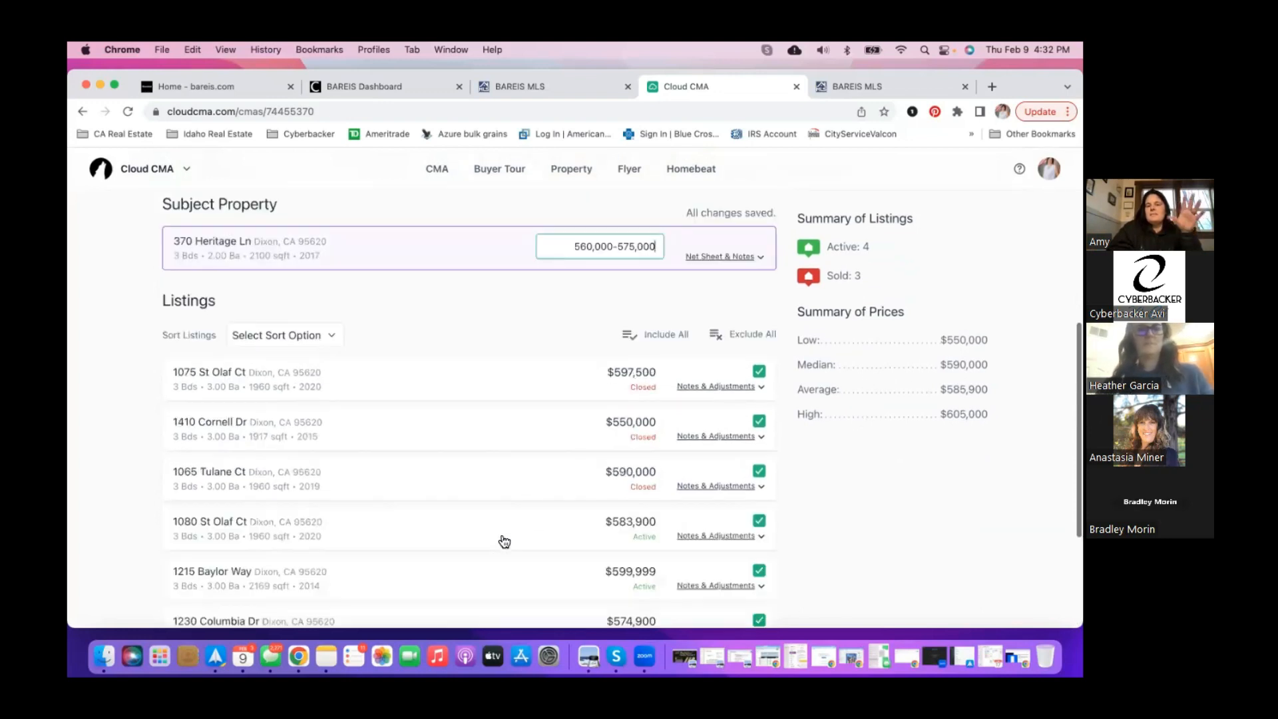
pyautogui.scroll(-3, 500, 534)
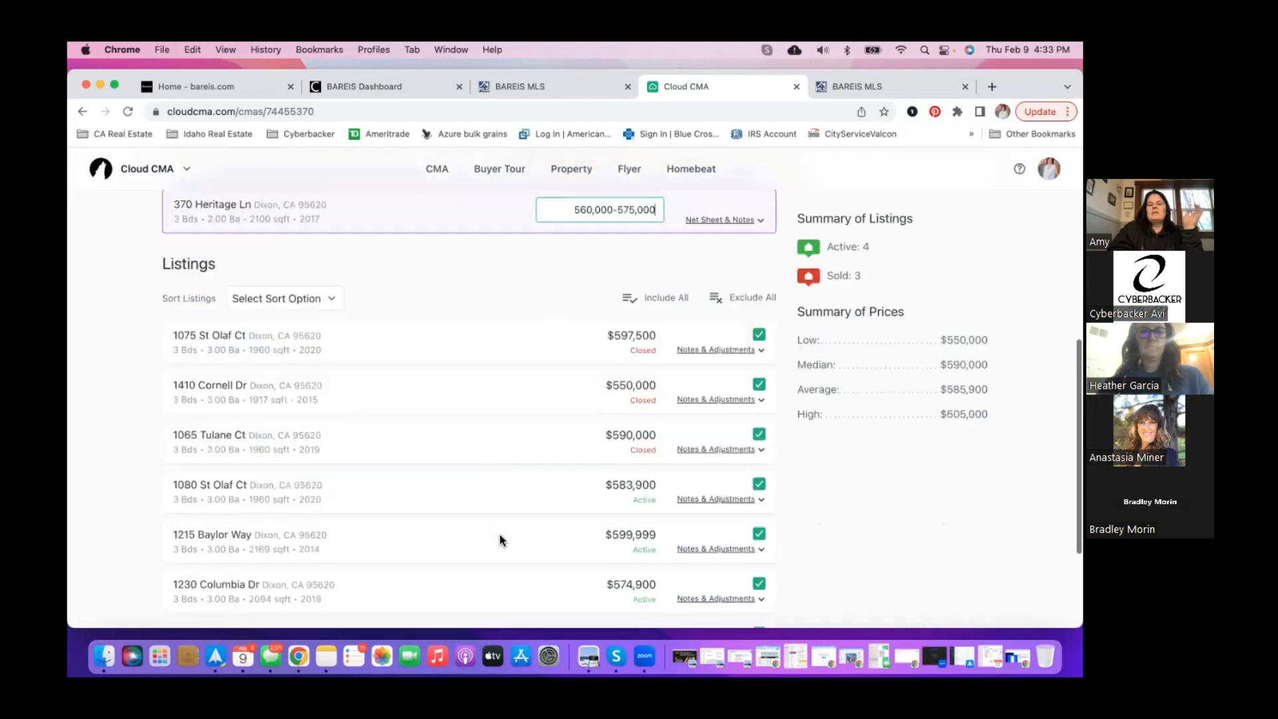
pyautogui.scroll(-1, 501, 535)
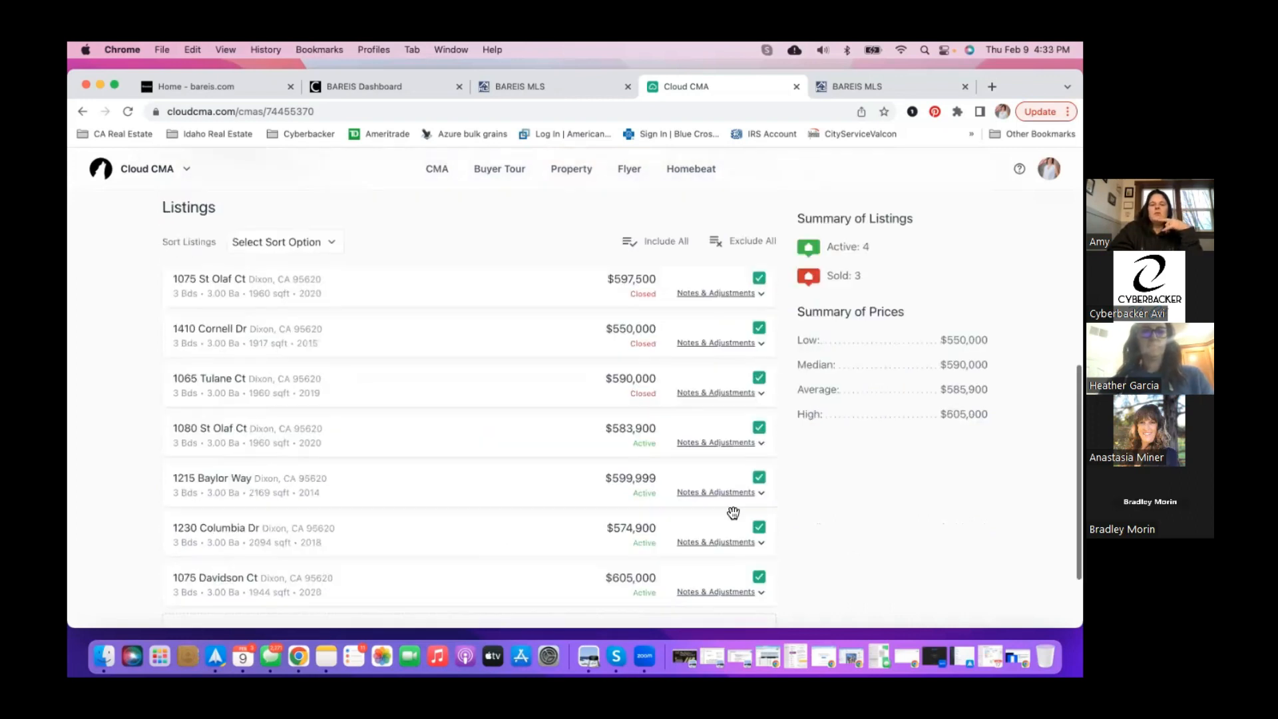
pyautogui.click(760, 481)
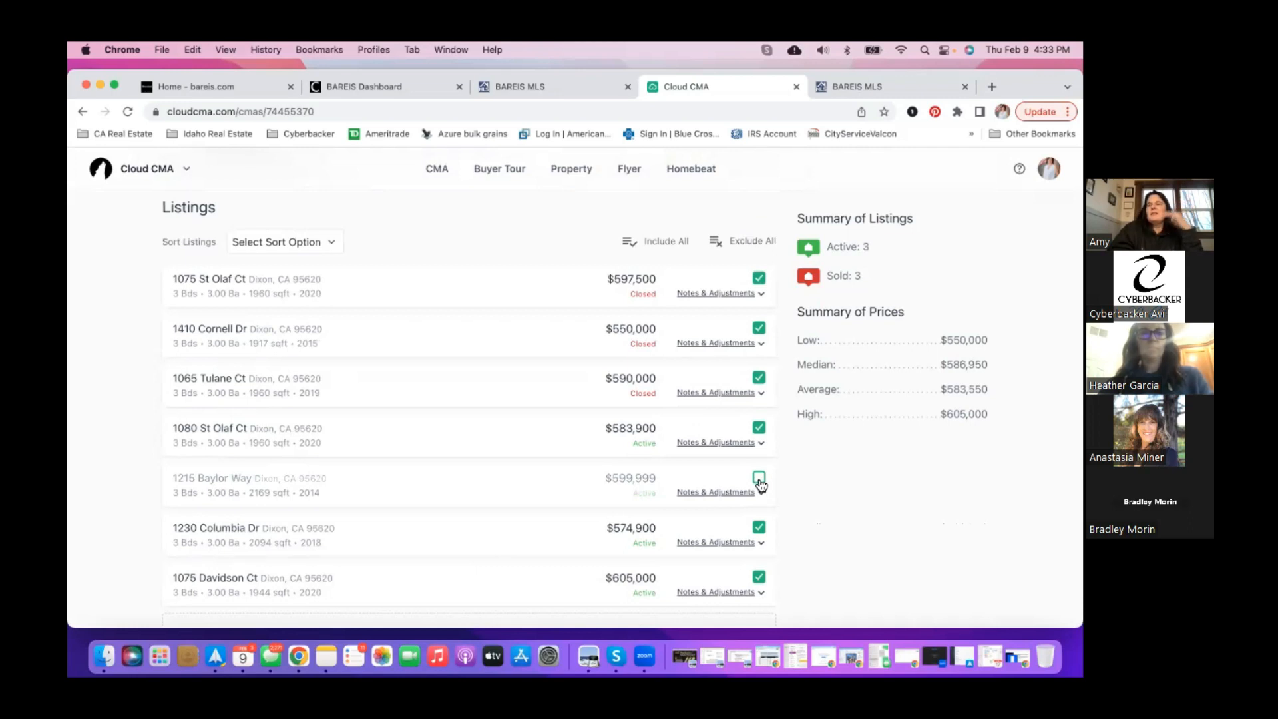
pyautogui.click(759, 481)
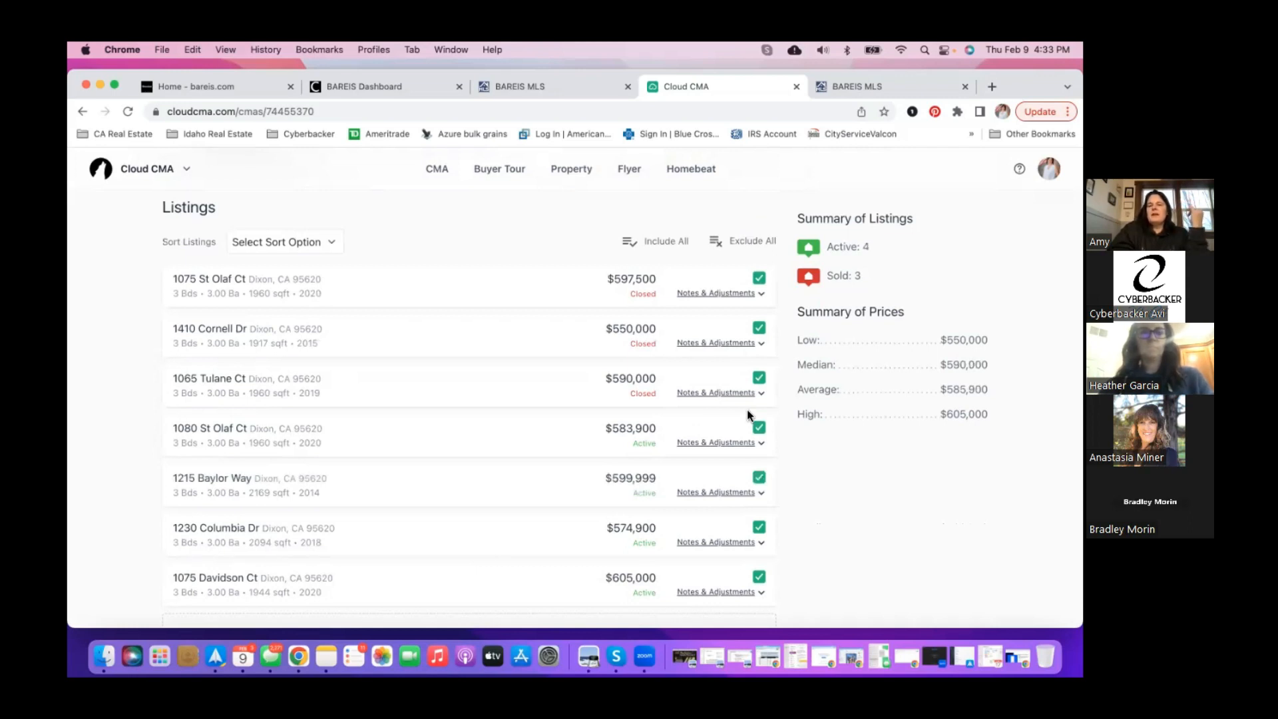
pyautogui.scroll(2, 724, 314)
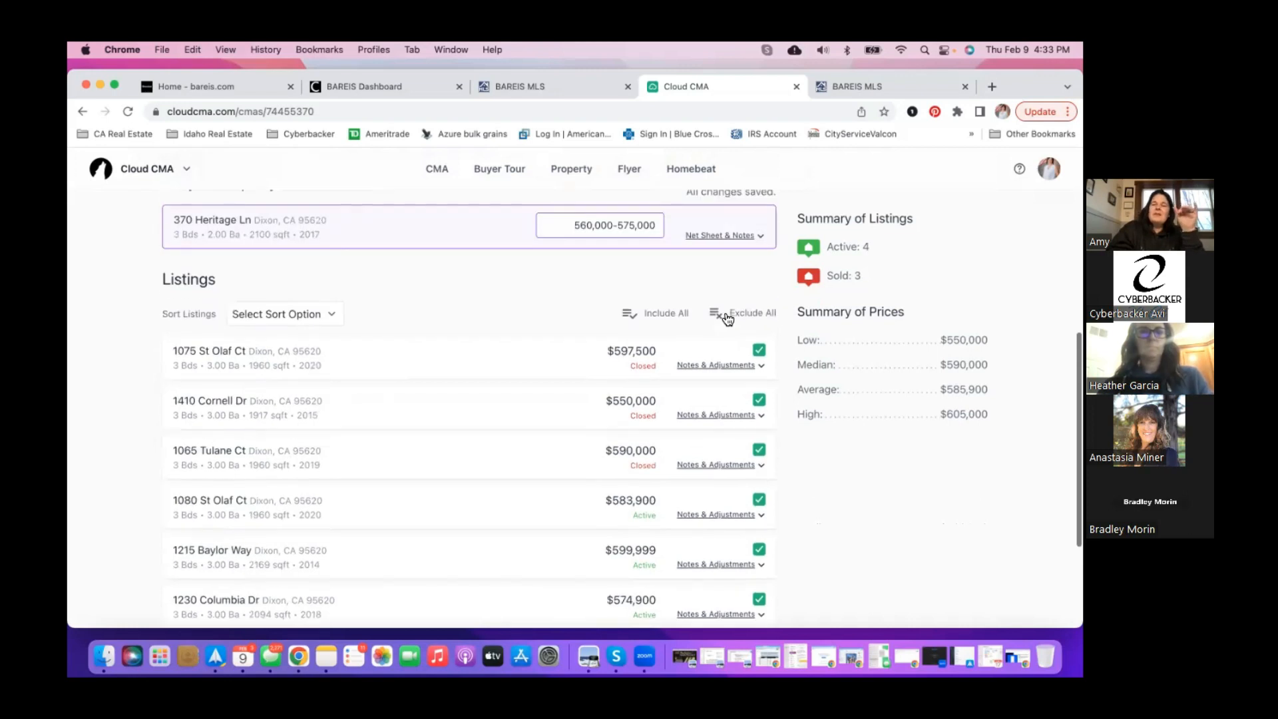
pyautogui.scroll(1, 728, 316)
pyautogui.click(741, 393)
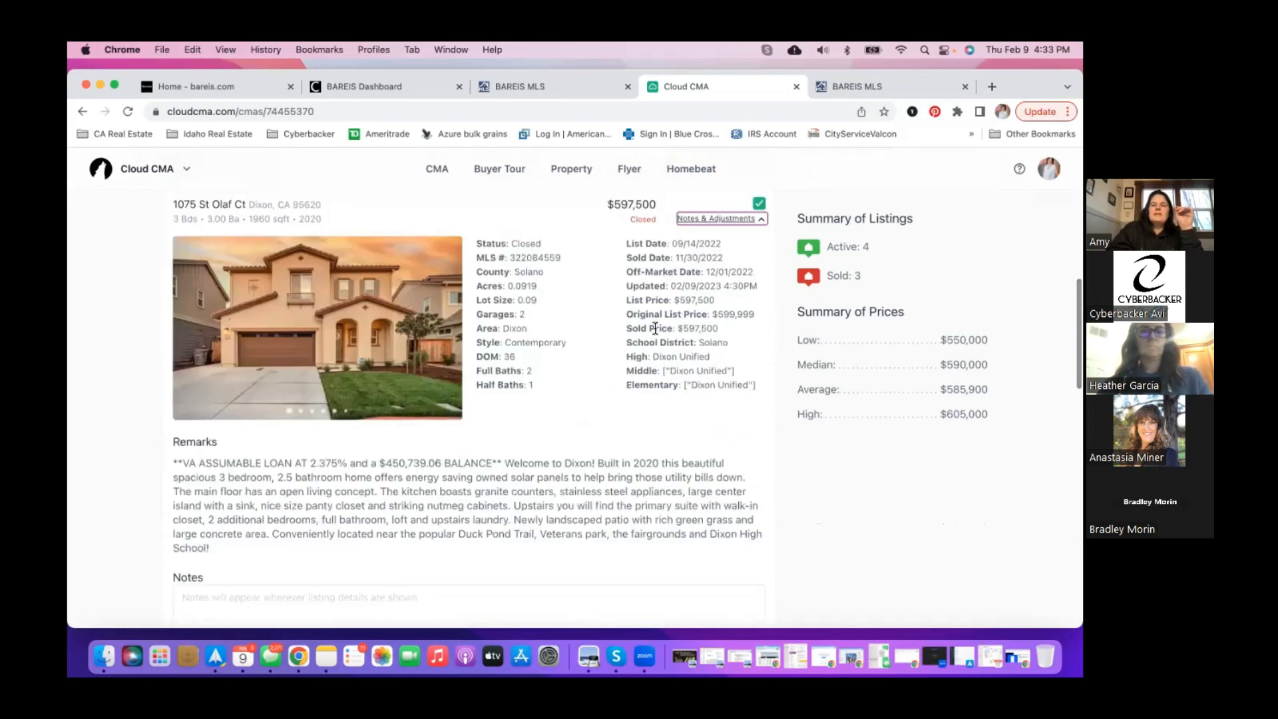
pyautogui.scroll(-3, 491, 402)
pyautogui.scroll(-8, 492, 404)
pyautogui.scroll(-4, 406, 532)
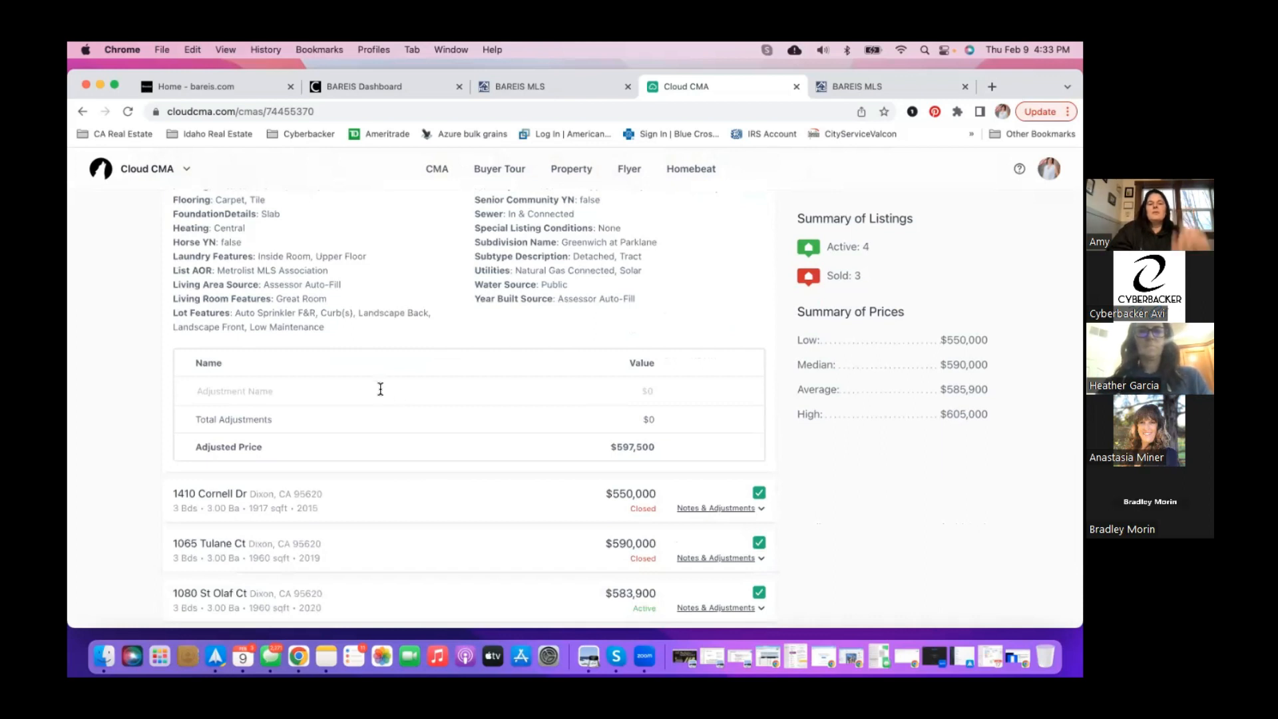
pyautogui.write('Pool')
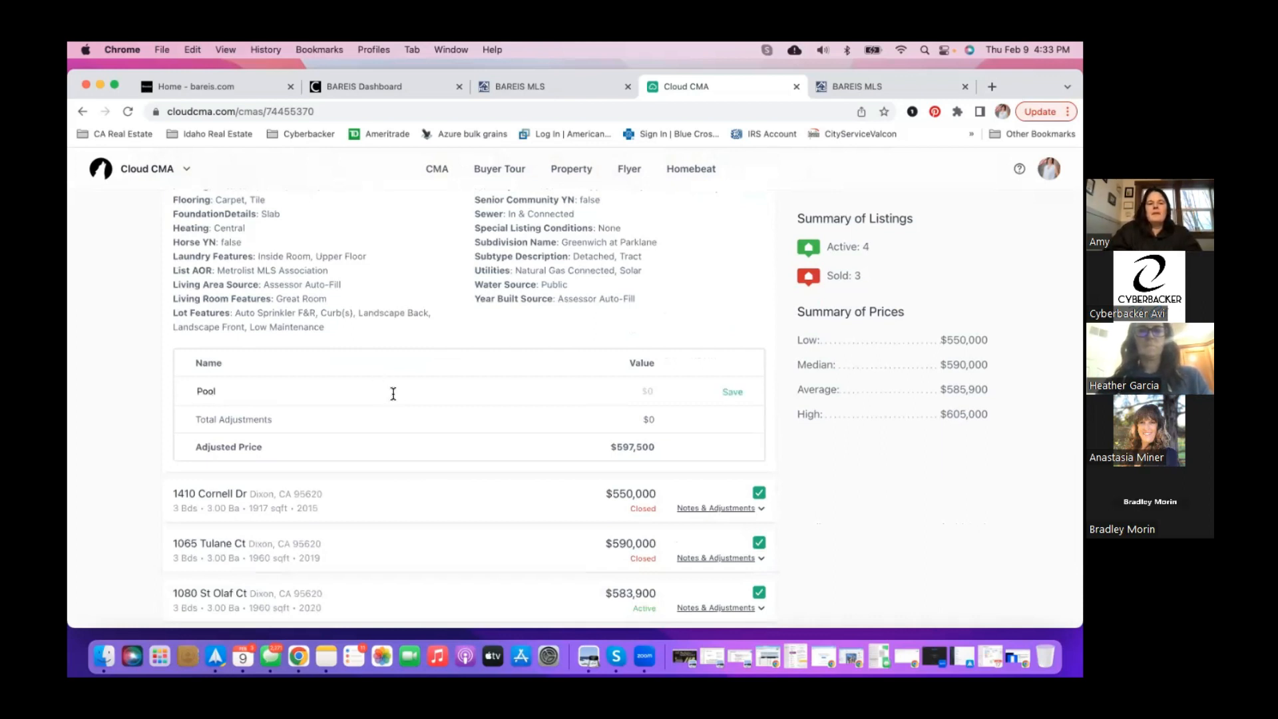
pyautogui.click(651, 392)
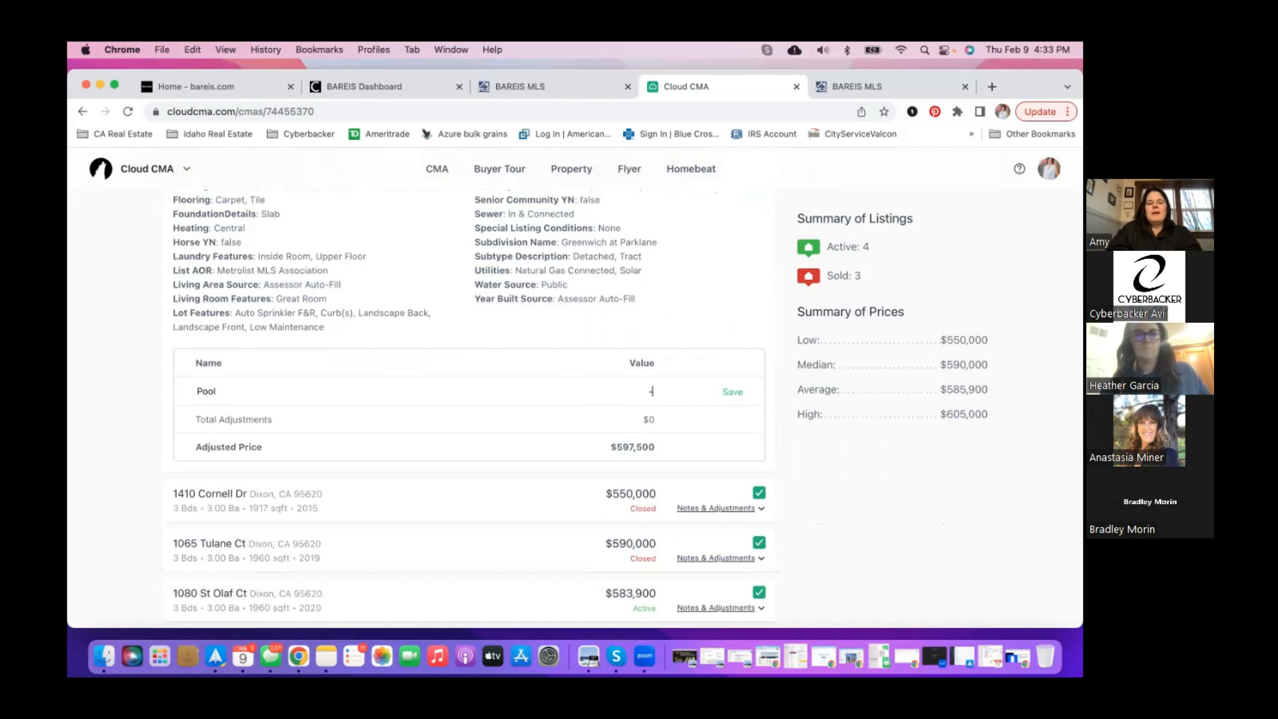
pyautogui.write('-$20,000')
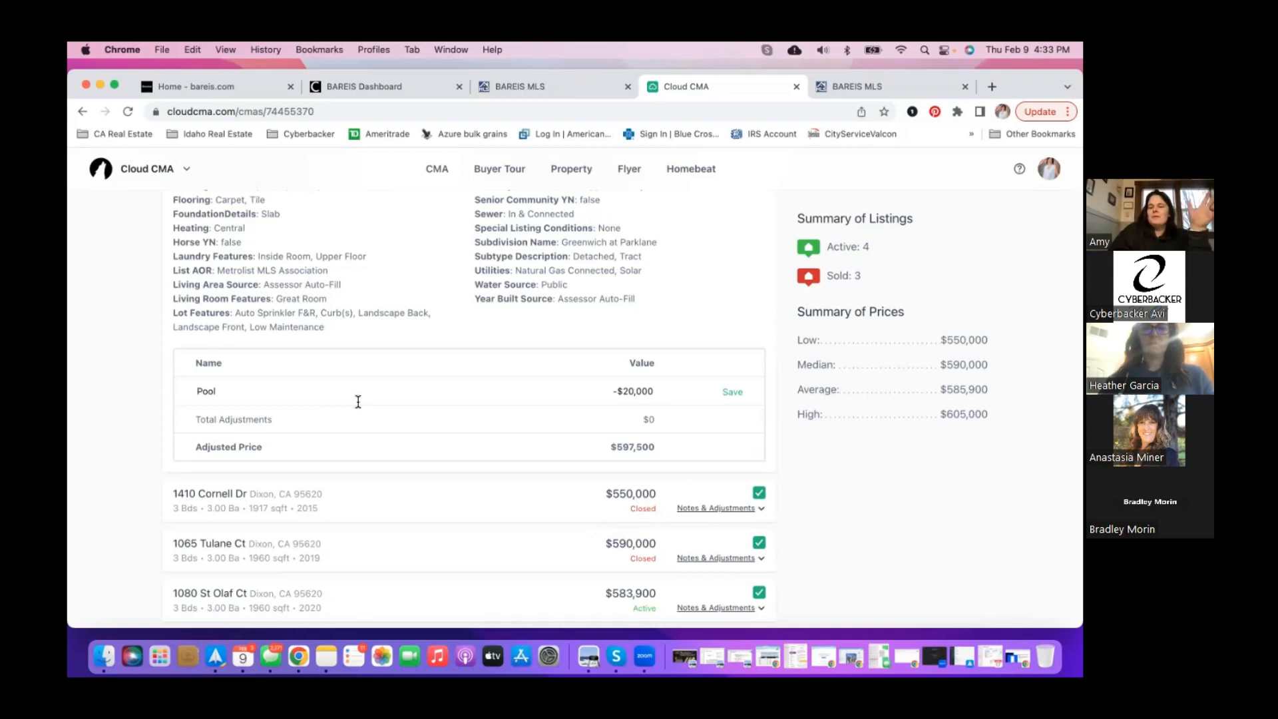
pyautogui.scroll(5, 358, 401)
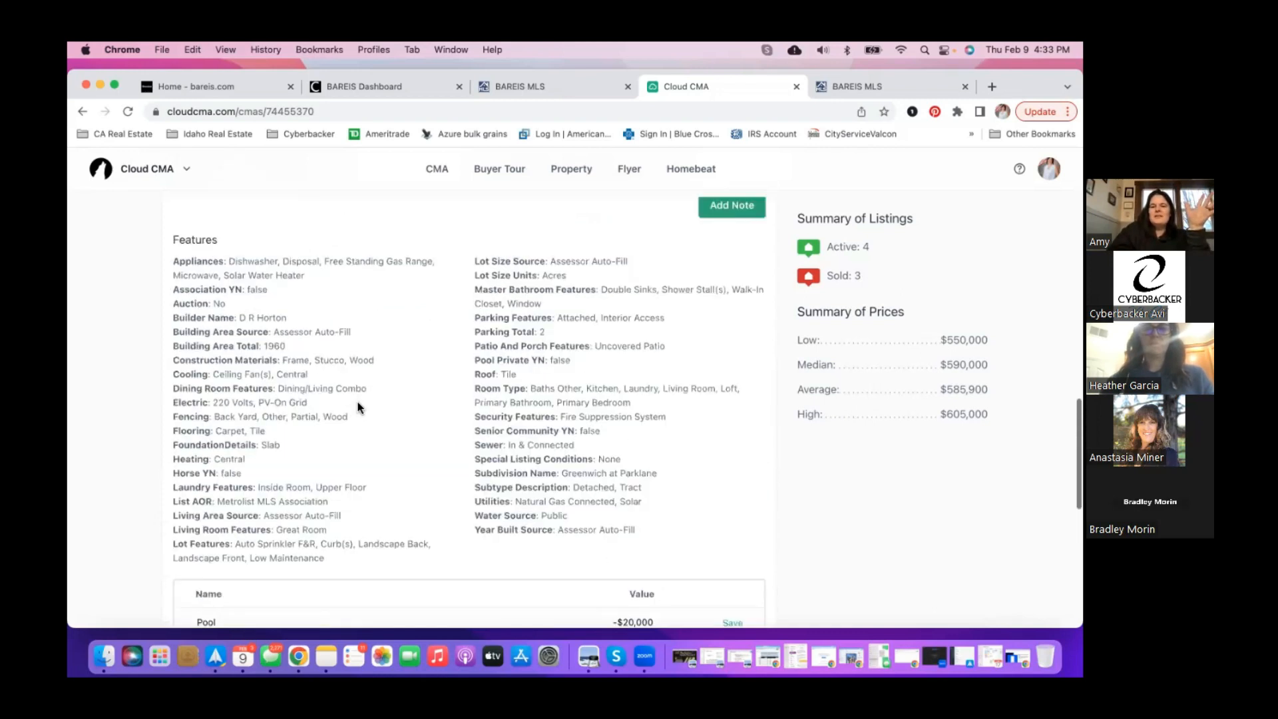
pyautogui.scroll(1, 433, 408)
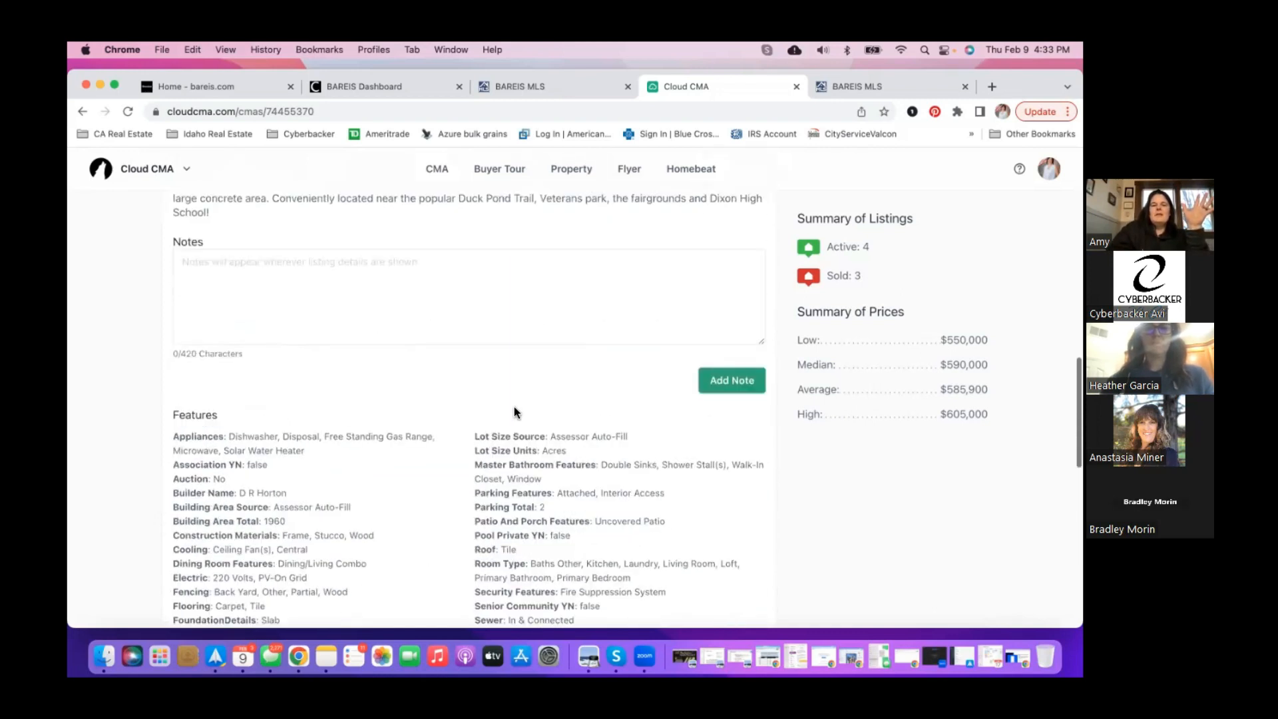
pyautogui.scroll(10, 514, 406)
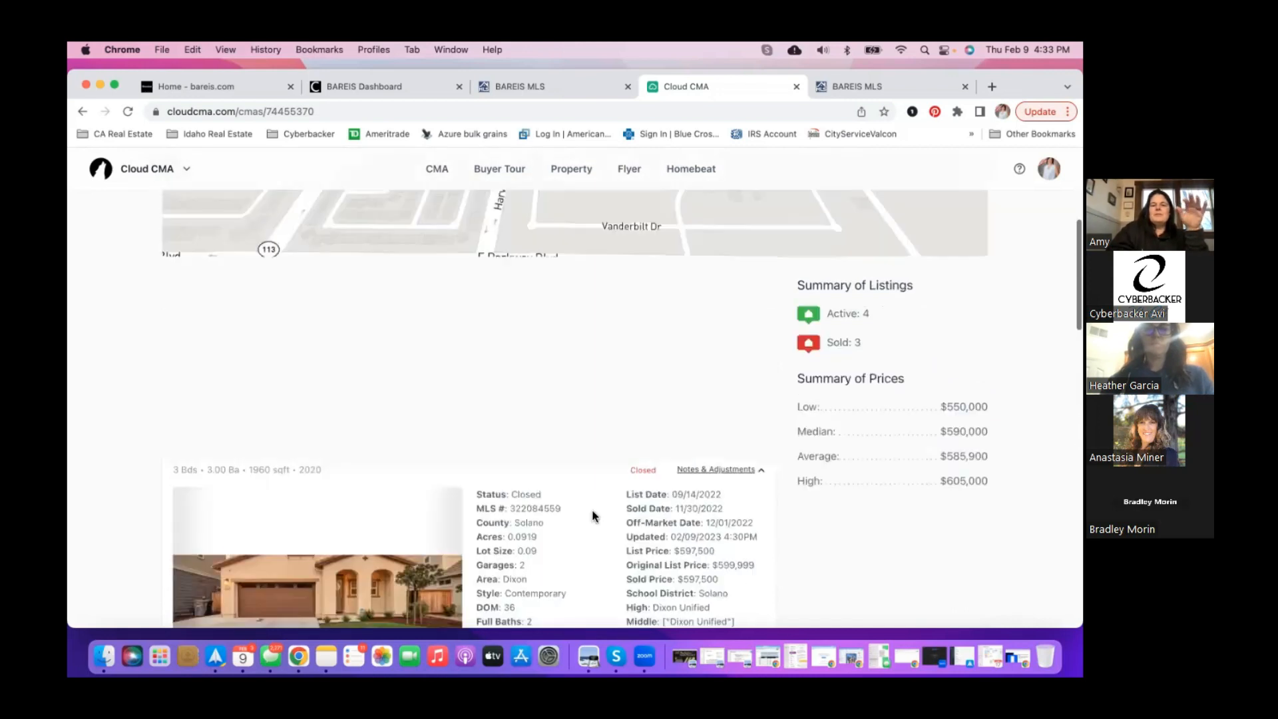
pyautogui.scroll(1, 594, 509)
pyautogui.click(726, 510)
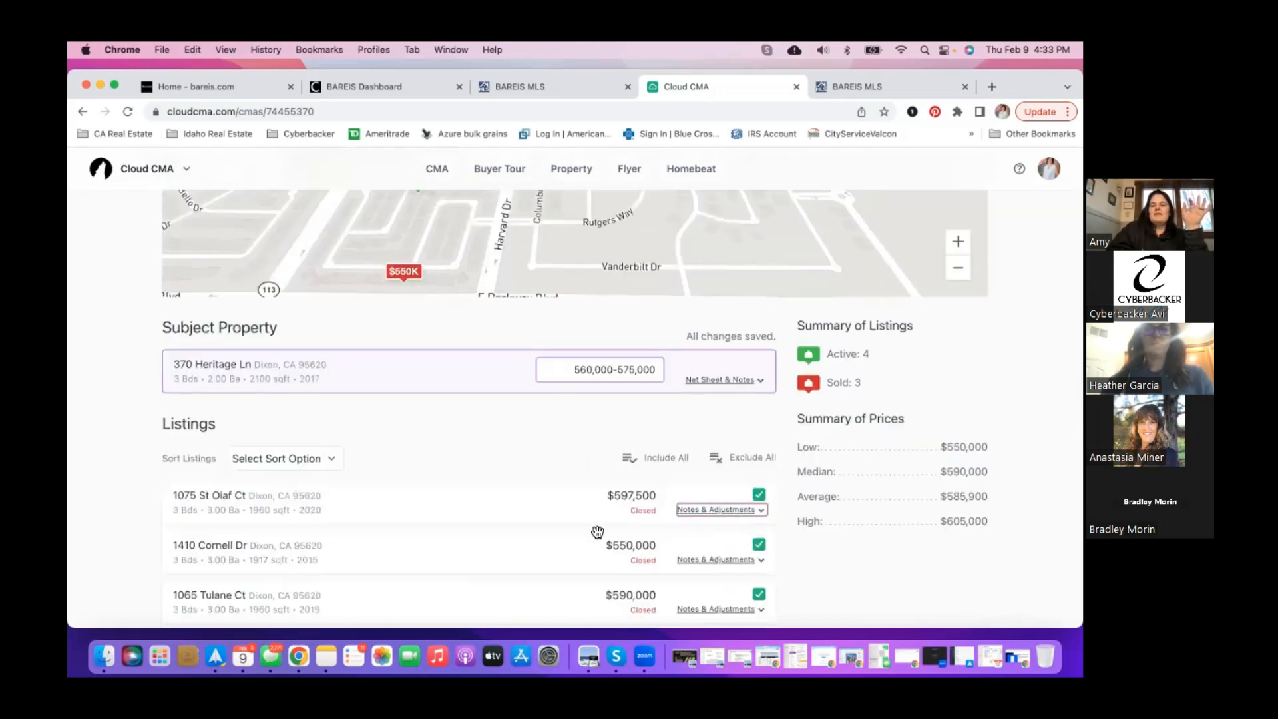
pyautogui.scroll(-5, 597, 532)
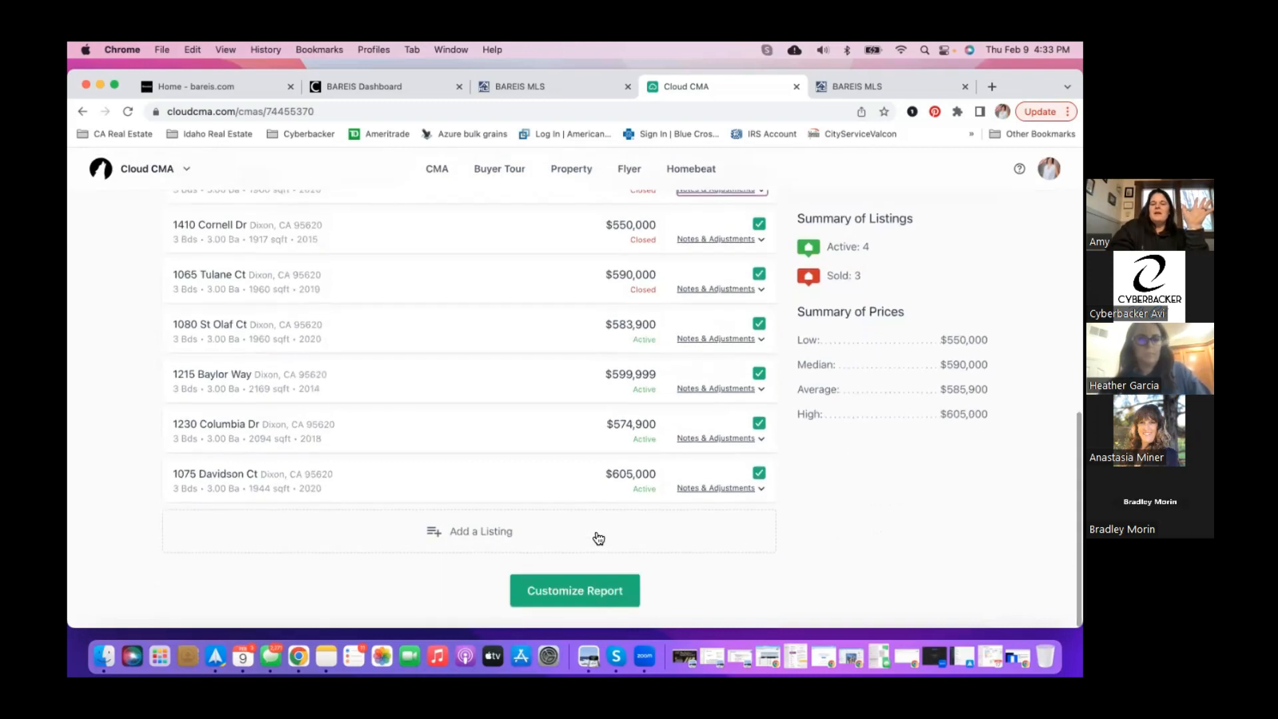
pyautogui.scroll(5, 598, 536)
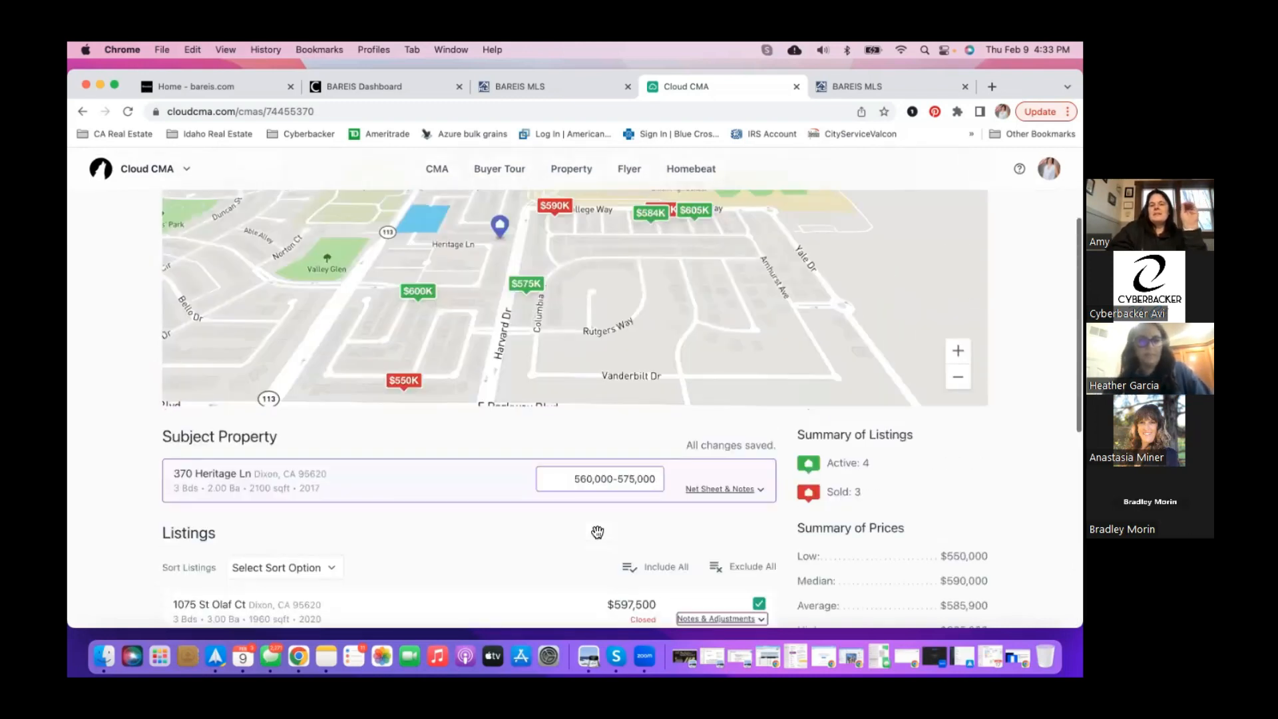
pyautogui.scroll(3, 597, 532)
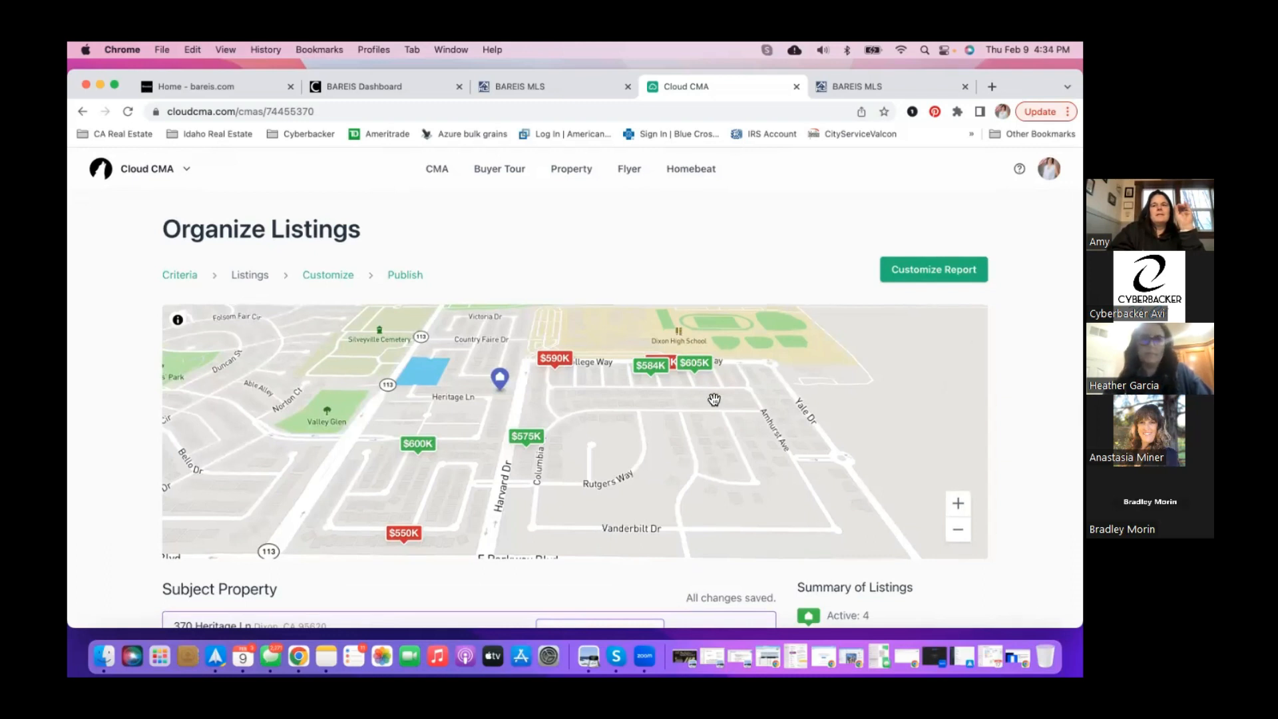
pyautogui.click(929, 269)
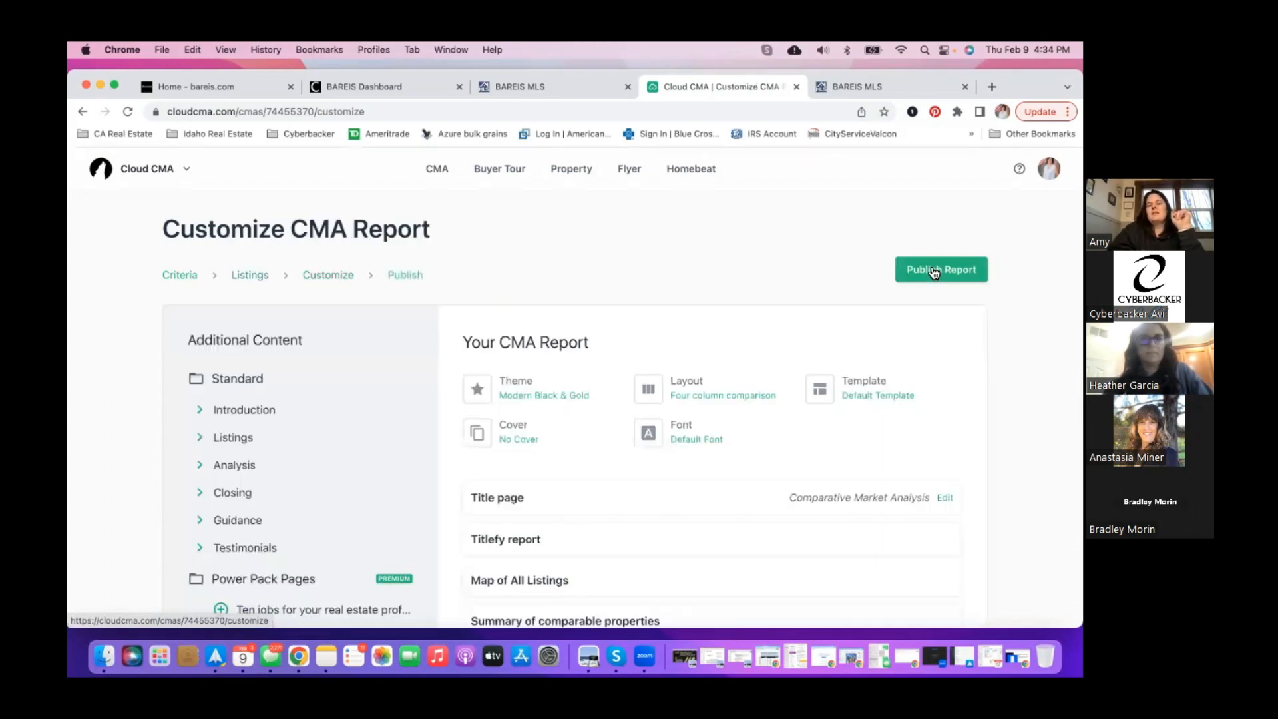
pyautogui.scroll(-4, 681, 305)
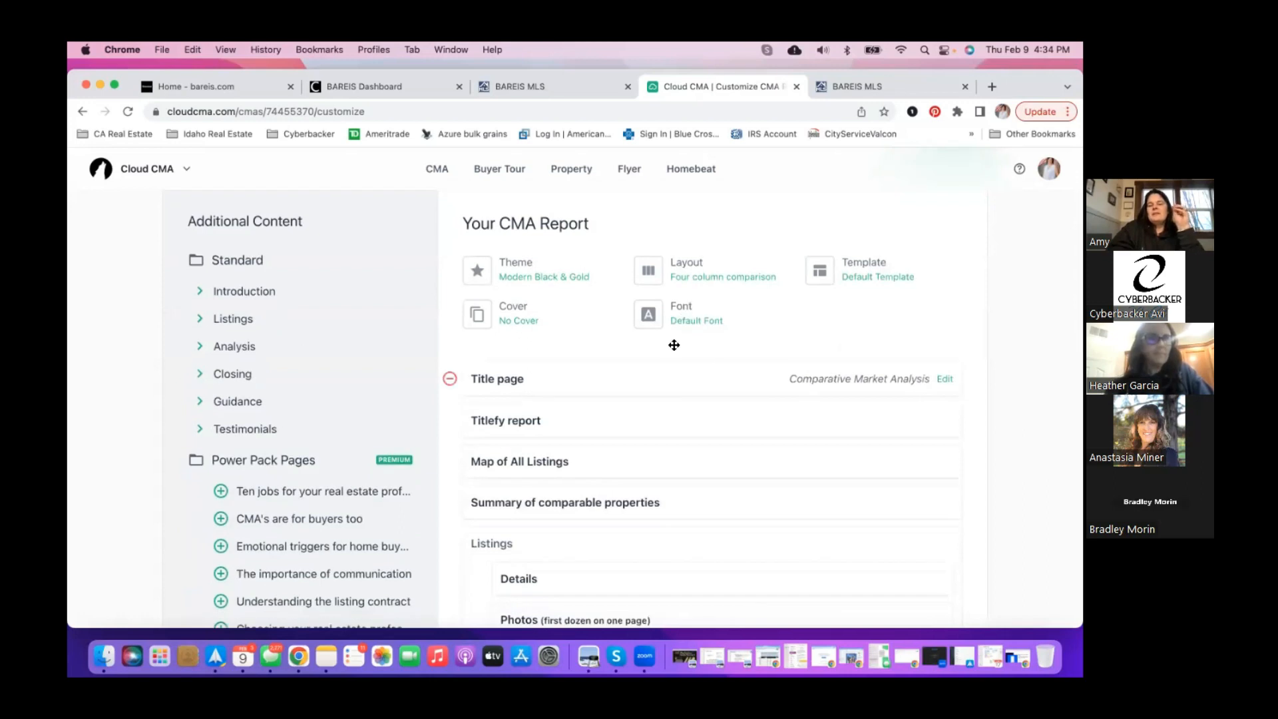
# - Open the report Theme settings and pick Modern Gray & Gold
pyautogui.click(536, 285)
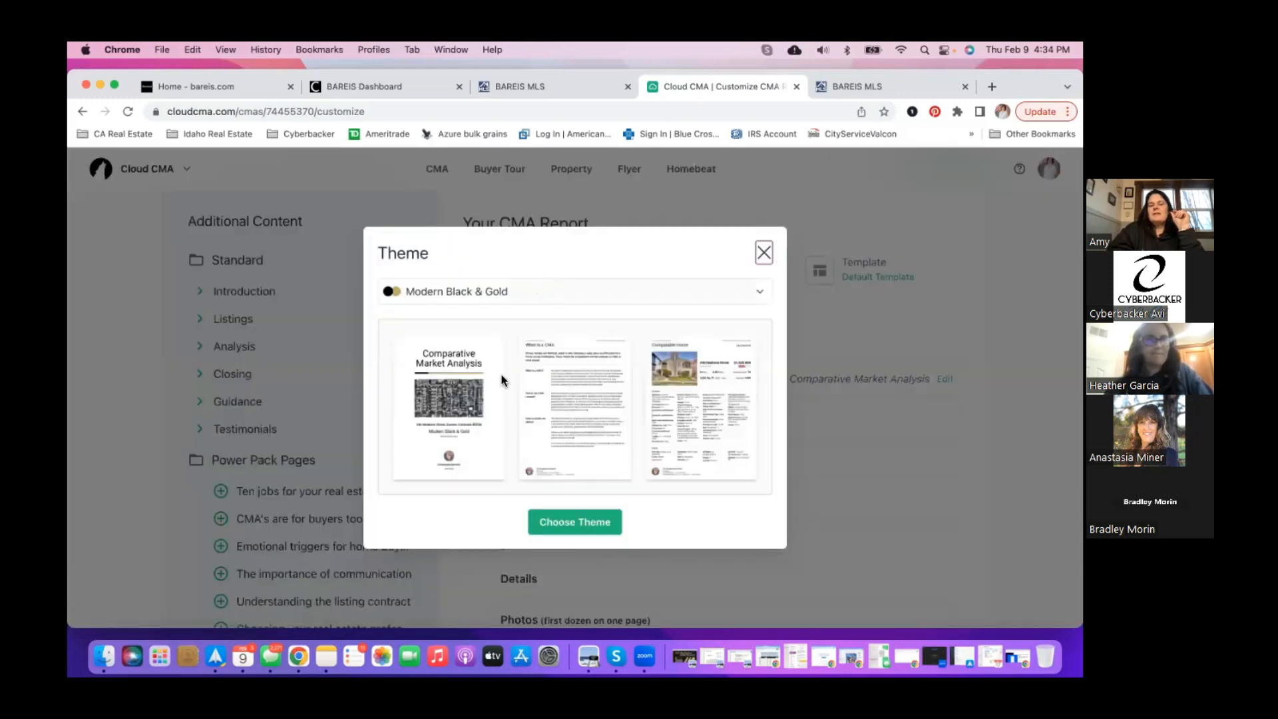
pyautogui.click(591, 293)
pyautogui.scroll(-5, 563, 366)
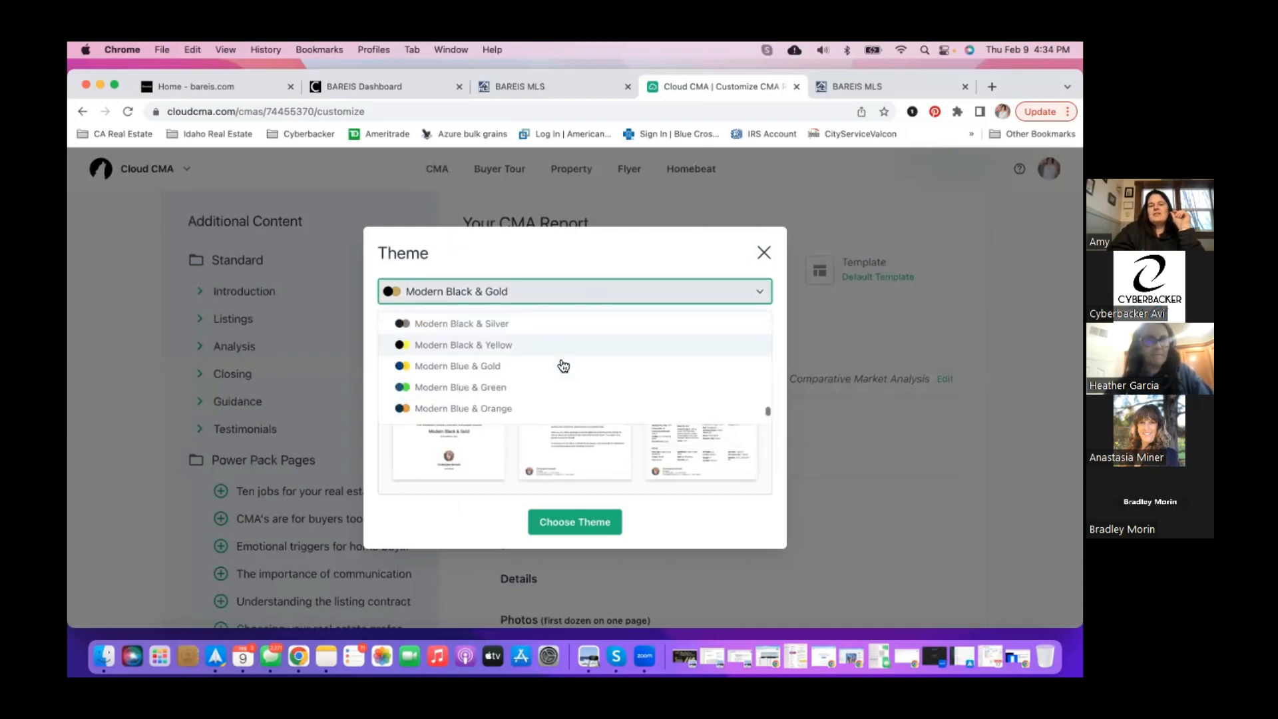
pyautogui.scroll(-5, 563, 365)
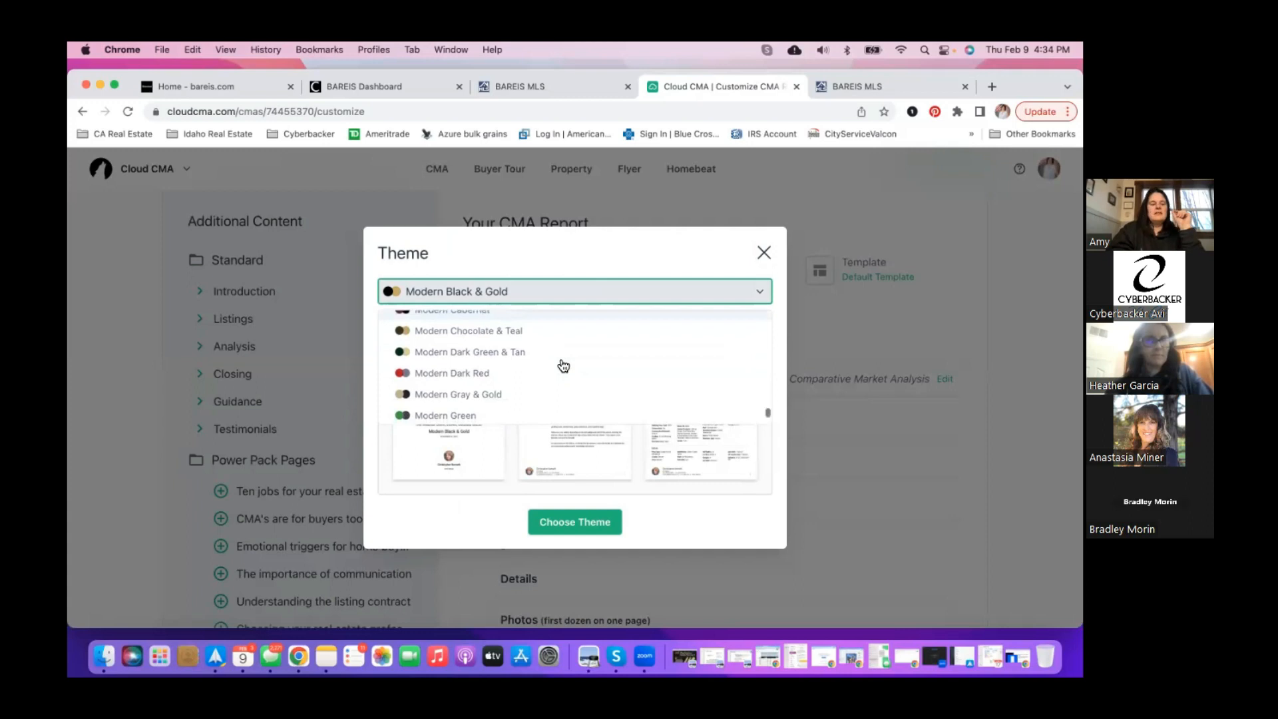
pyautogui.scroll(-1, 563, 365)
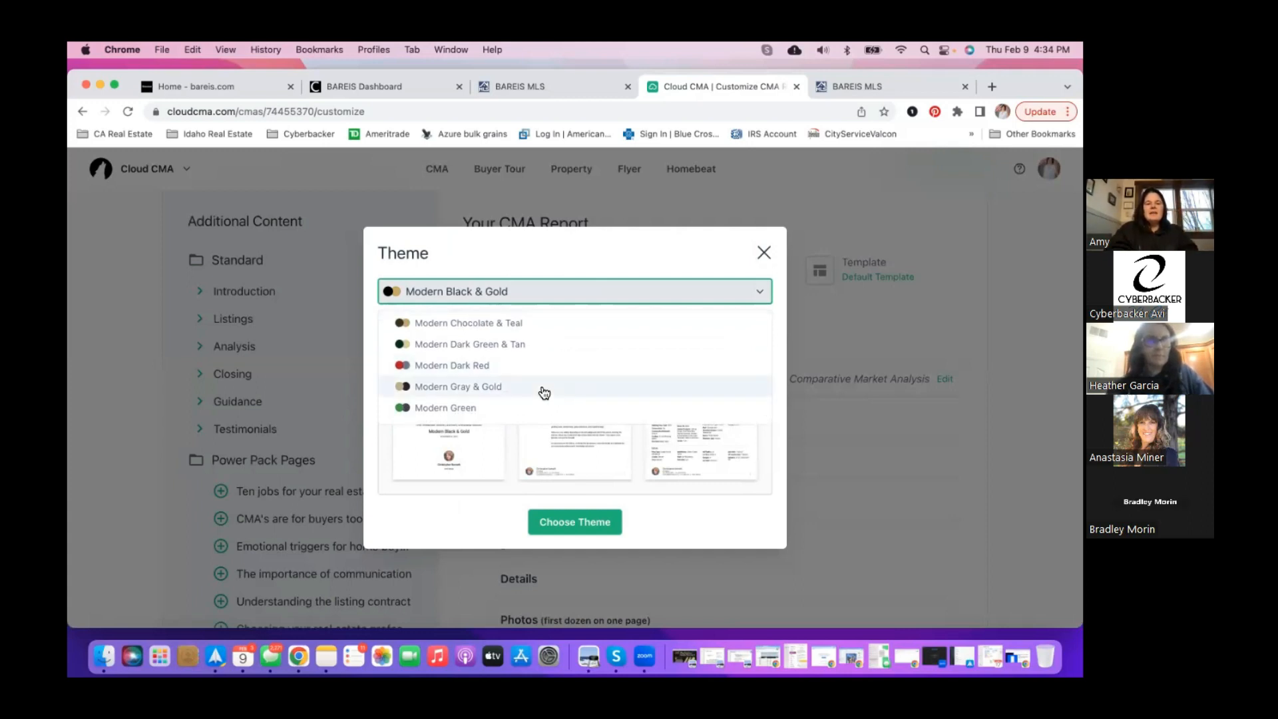
pyautogui.click(544, 392)
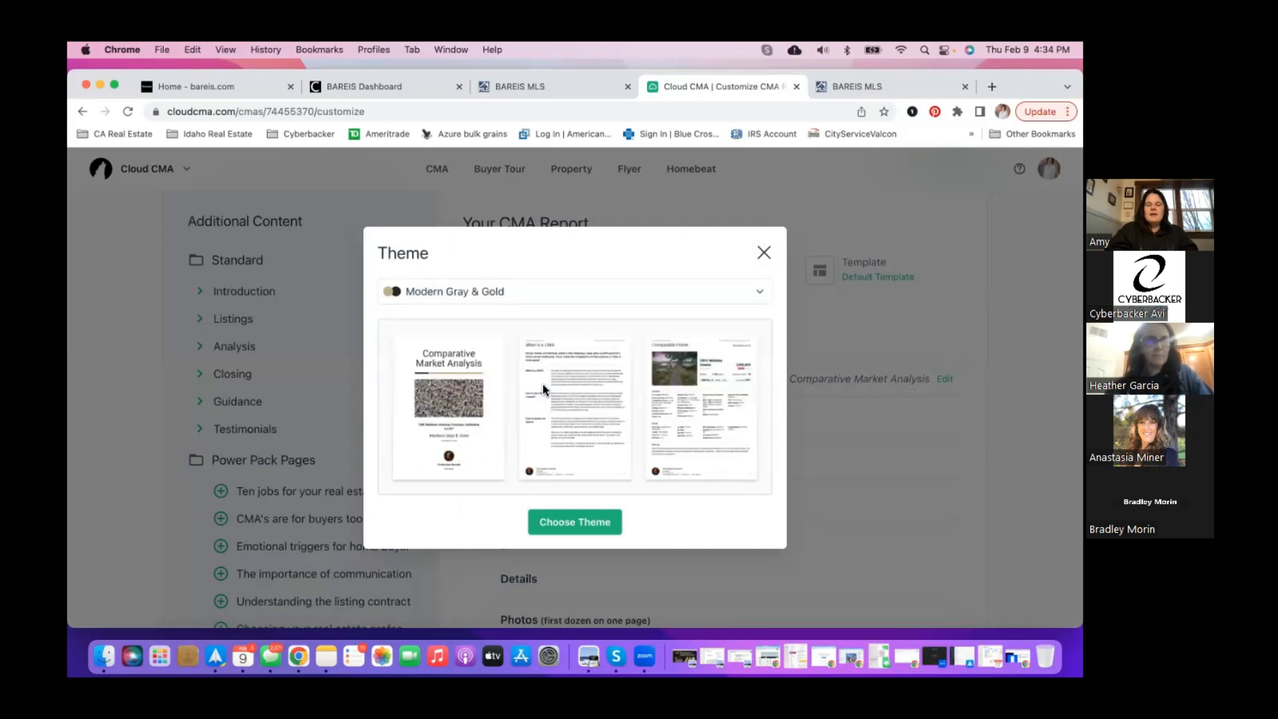
# - Scroll the long theme list and switch to Realty One Group Turn Key
pyautogui.click(570, 295)
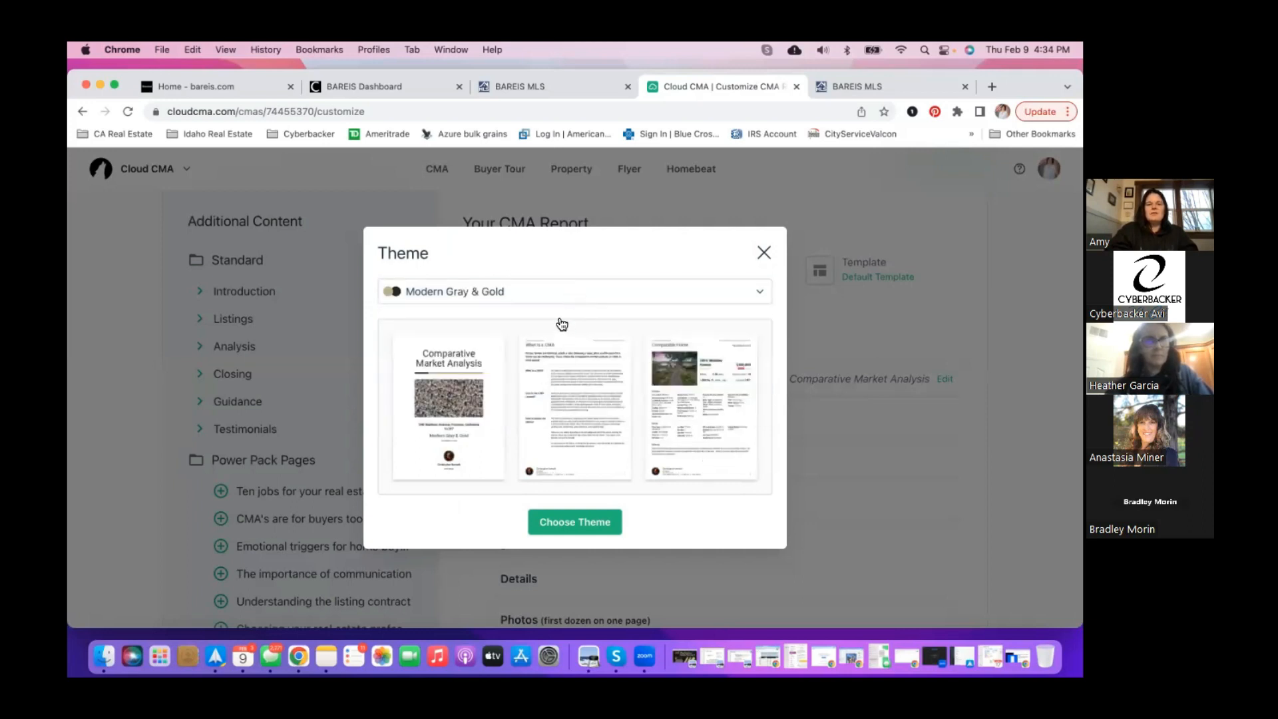
pyautogui.scroll(-15, 543, 373)
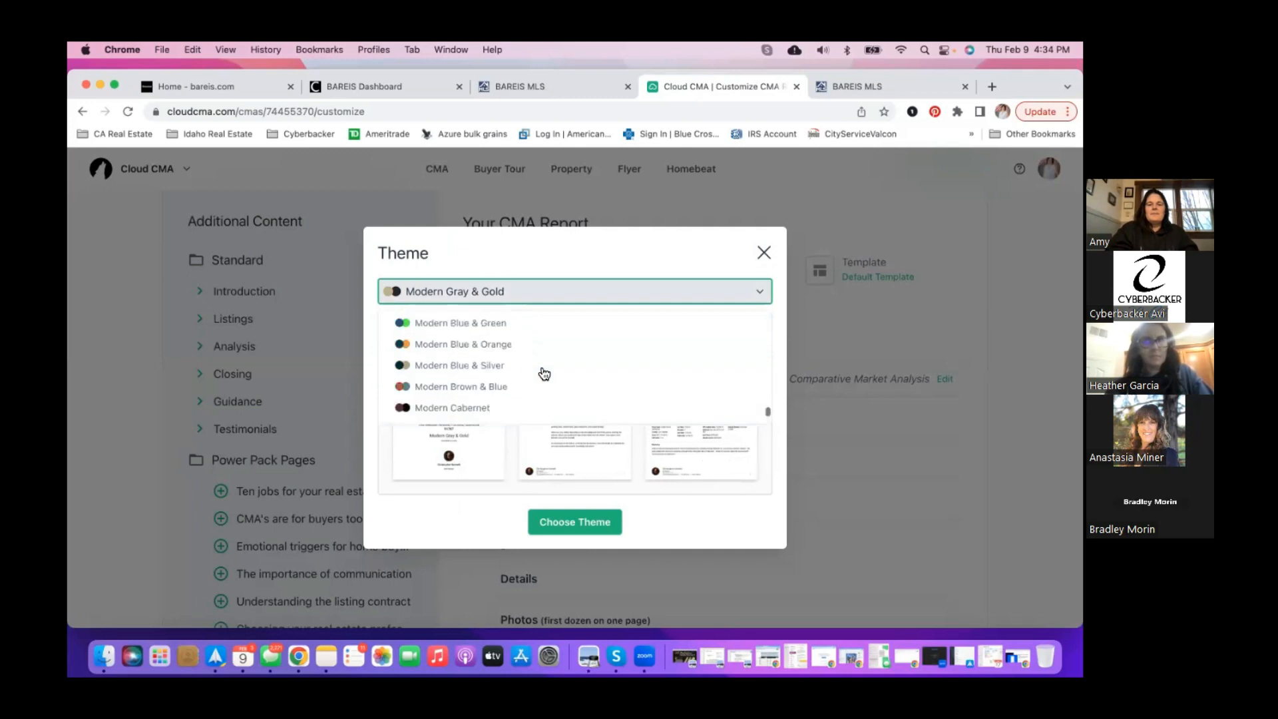
pyautogui.scroll(6, 543, 373)
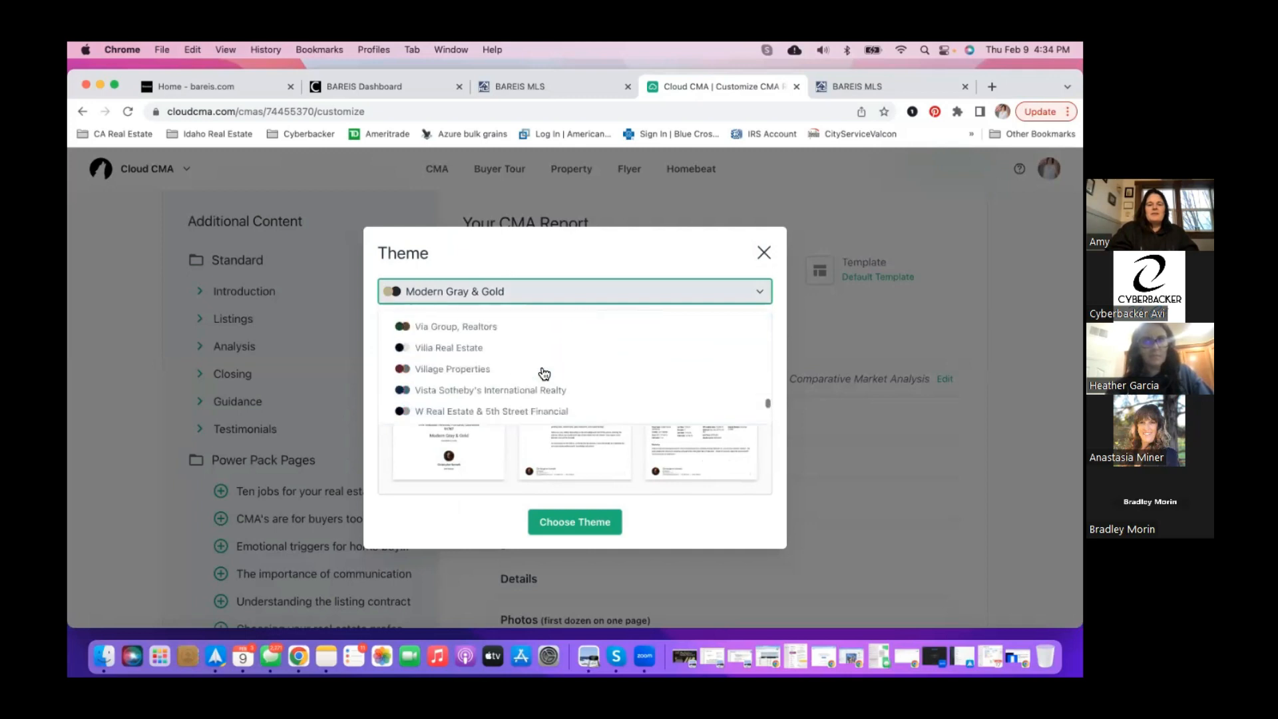
pyautogui.scroll(3, 543, 373)
pyautogui.scroll(10, 543, 372)
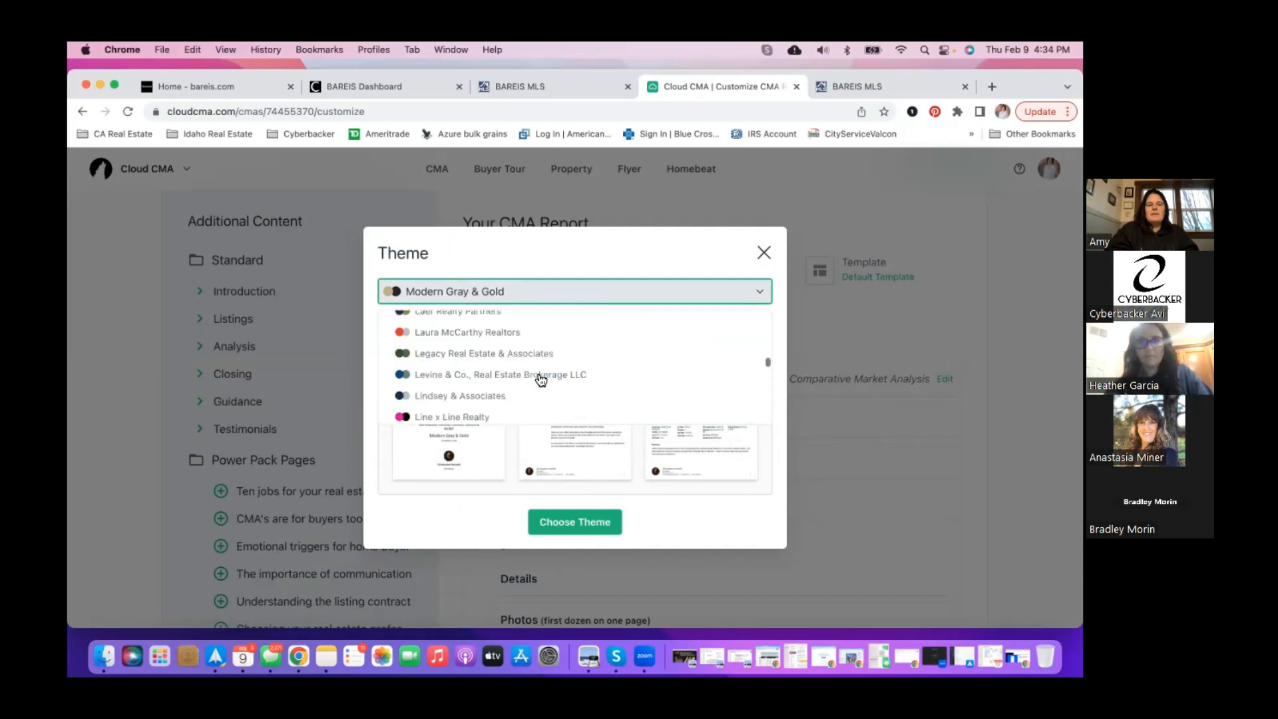
pyautogui.scroll(15, 541, 380)
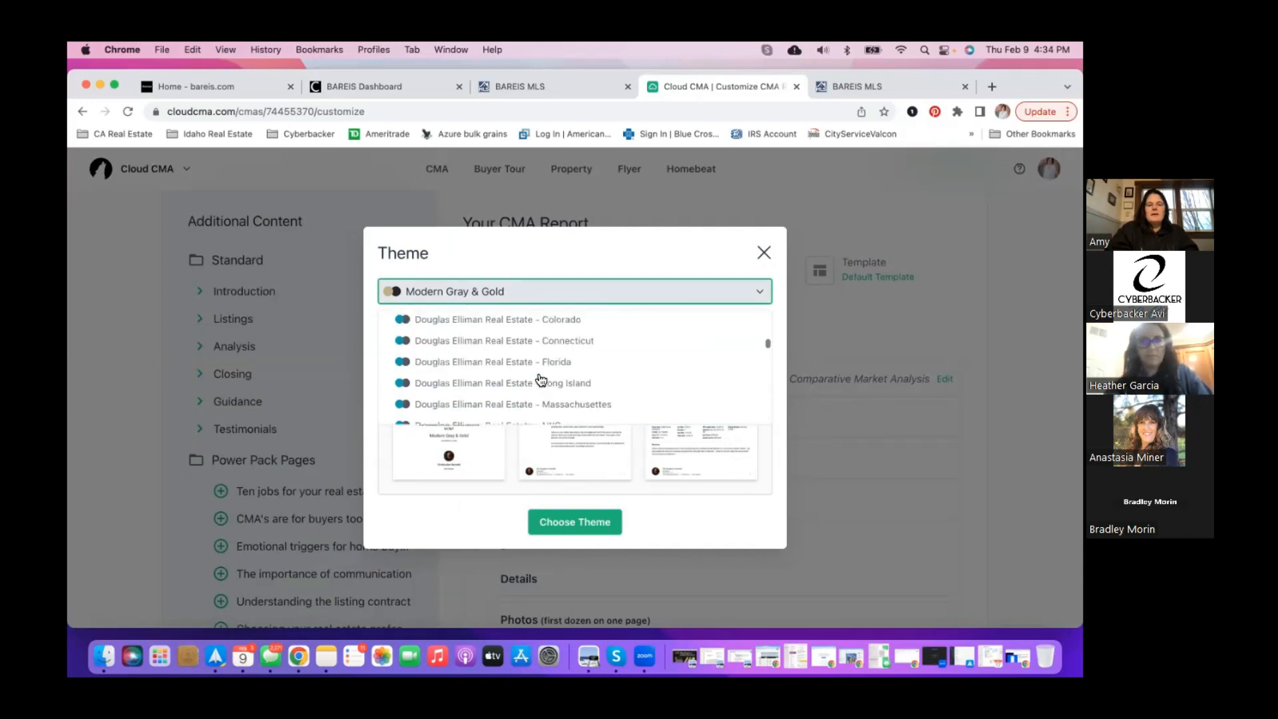
pyautogui.scroll(-1, 541, 379)
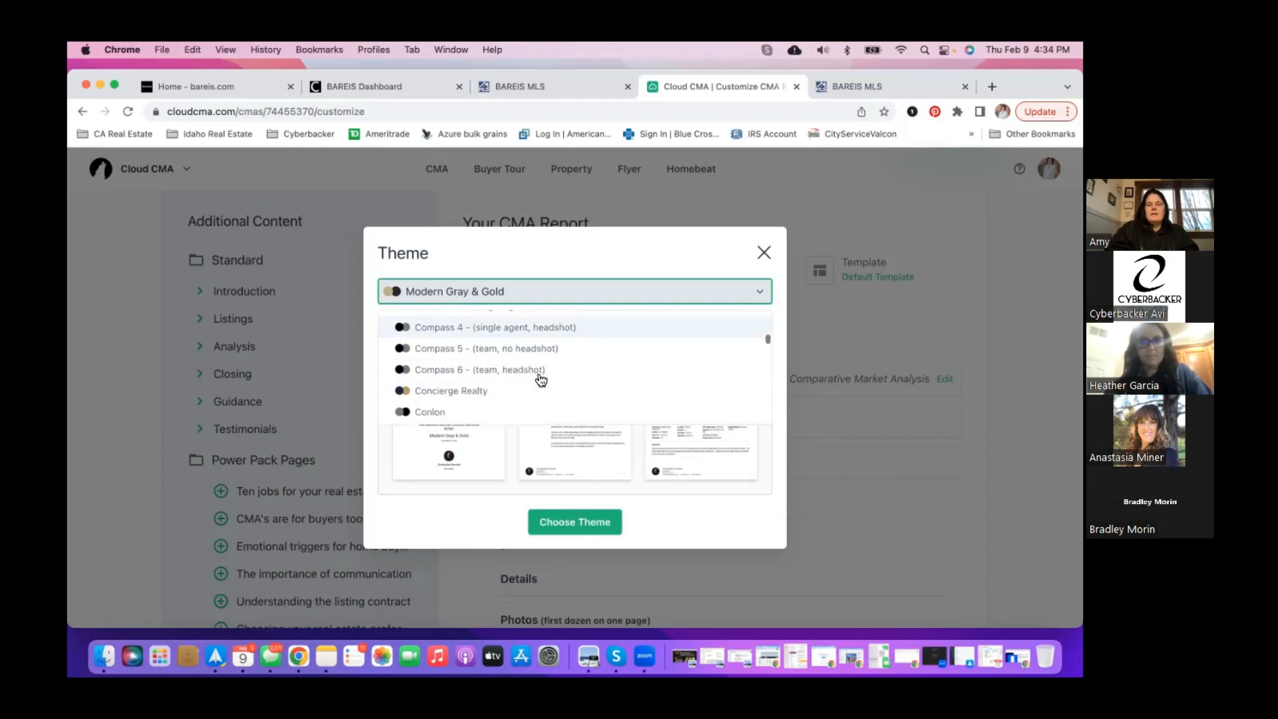
pyautogui.scroll(-1, 541, 379)
pyautogui.scroll(6, 541, 380)
pyautogui.scroll(-6, 542, 380)
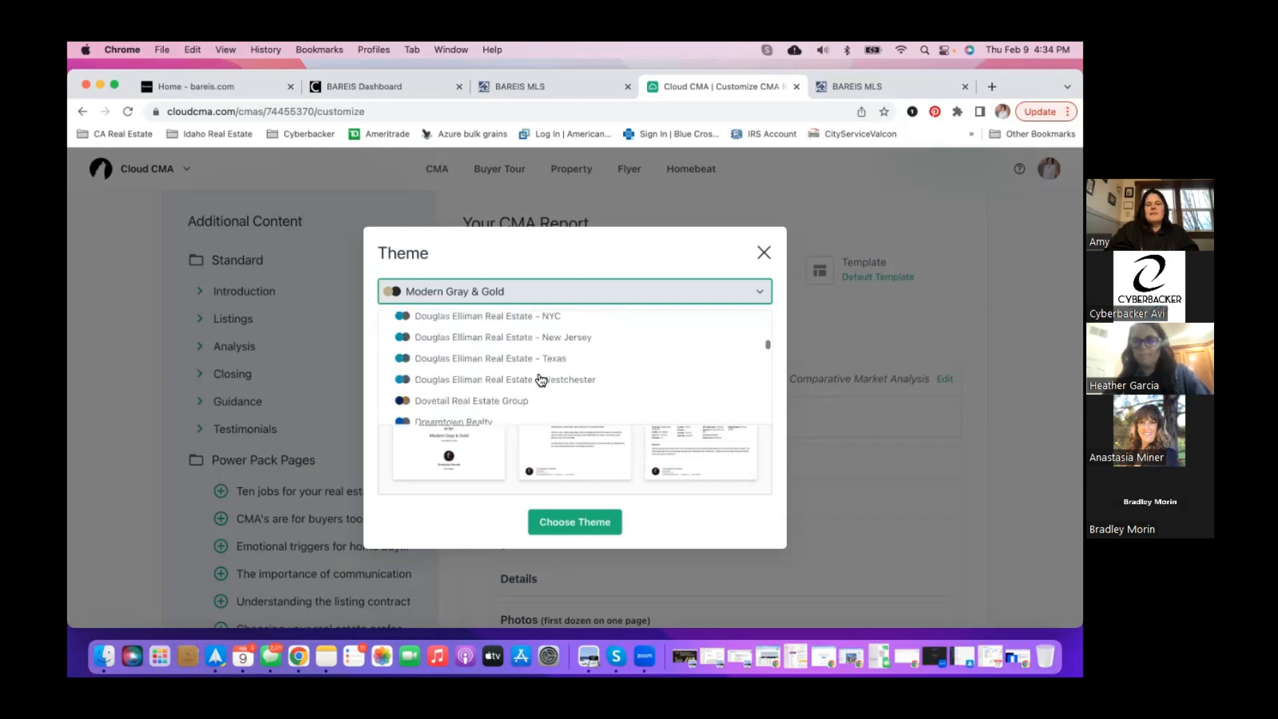
pyautogui.scroll(-10, 541, 379)
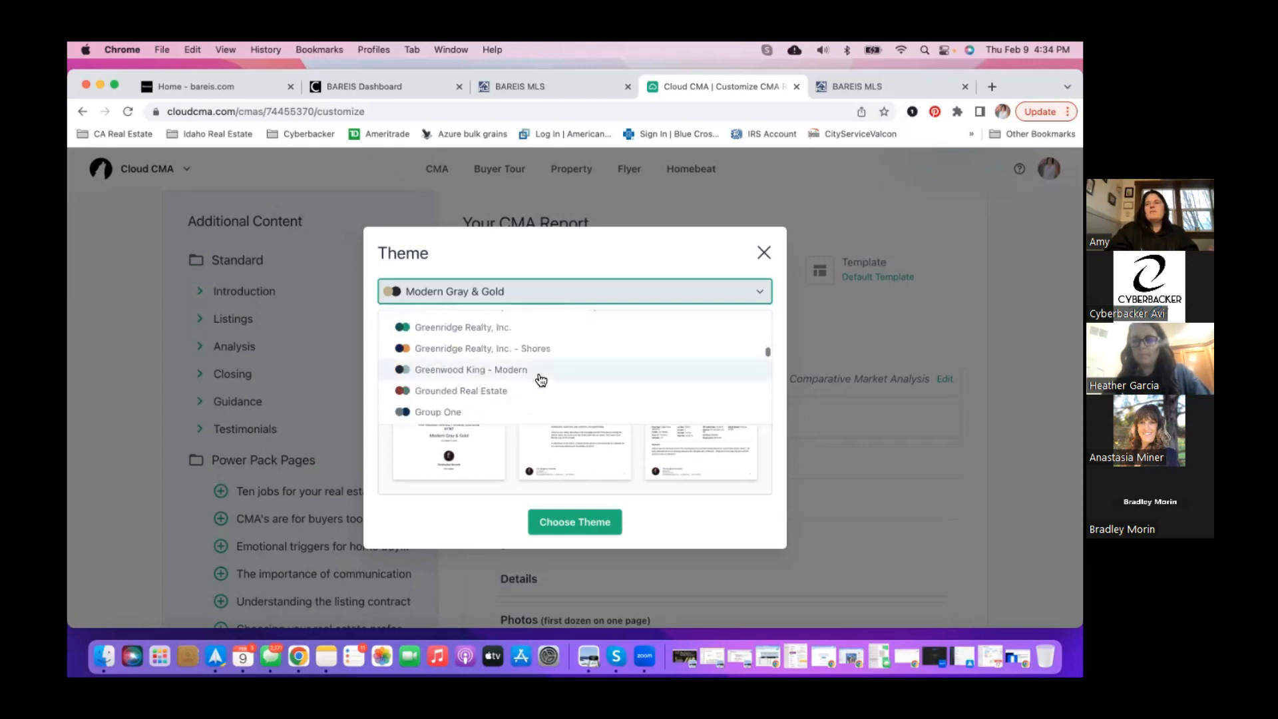
pyautogui.scroll(-1, 541, 380)
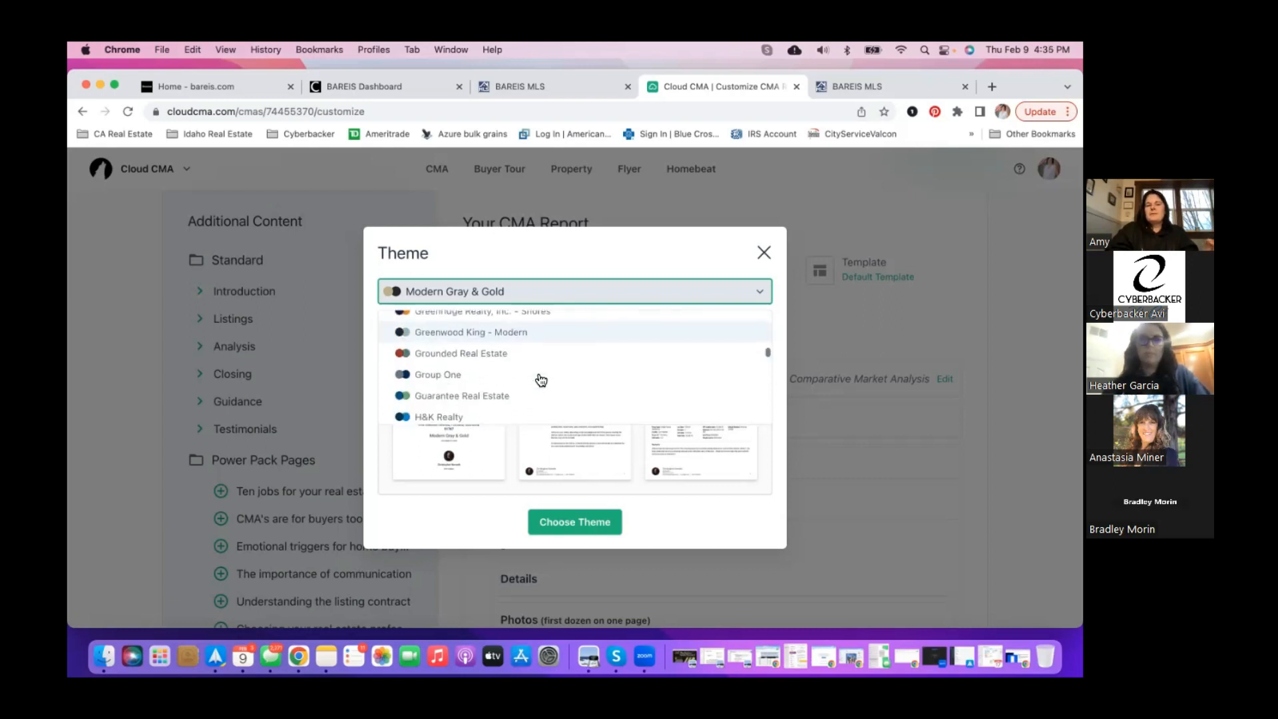
pyautogui.scroll(-5, 541, 379)
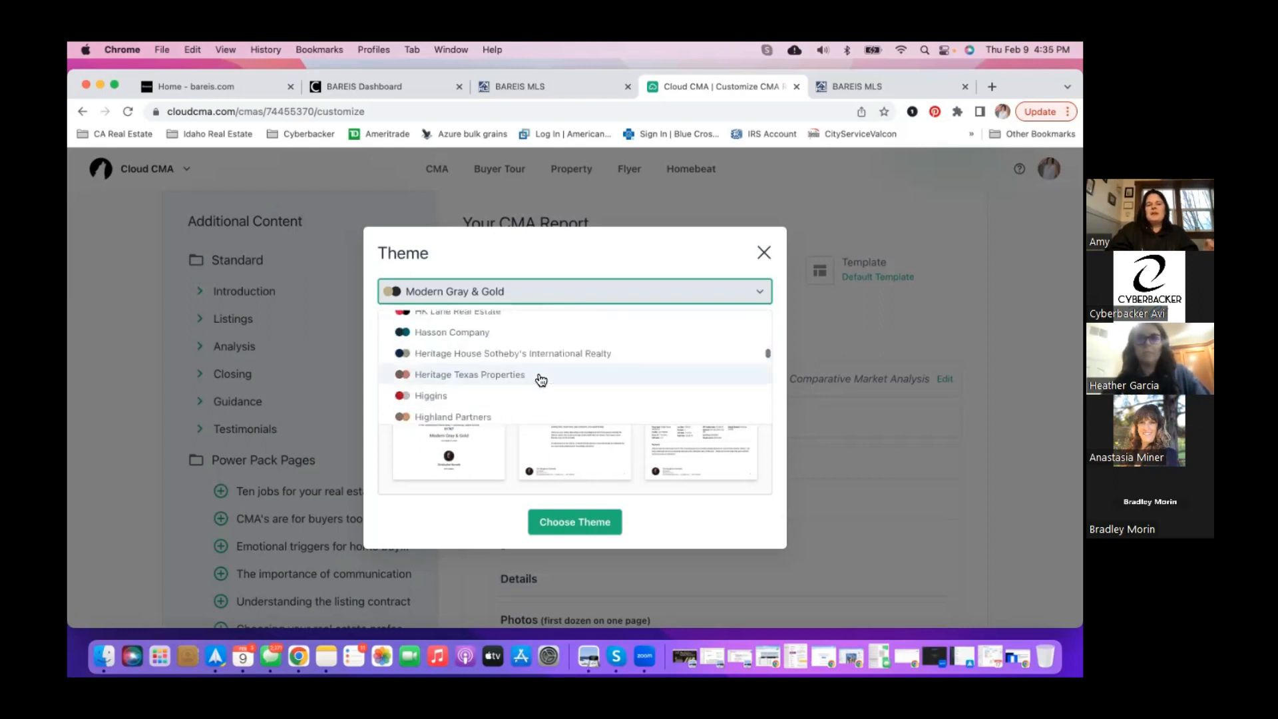
pyautogui.scroll(-5, 541, 379)
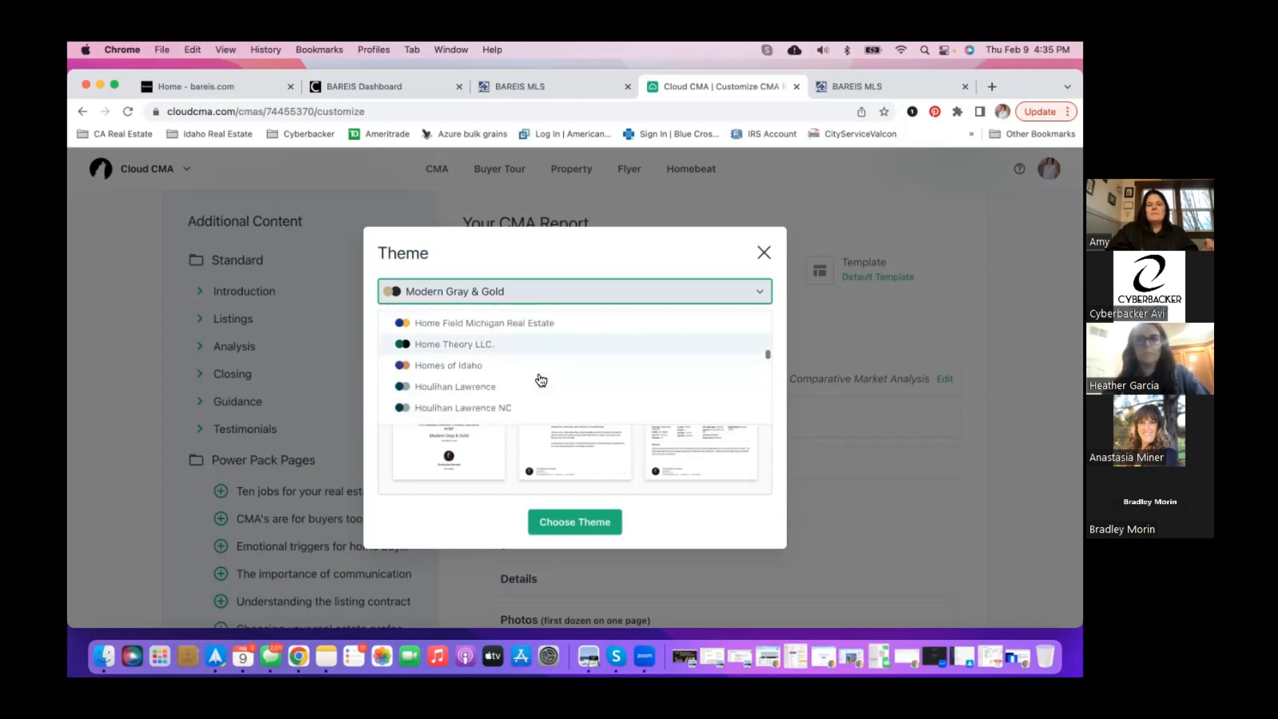
pyautogui.scroll(-4, 541, 379)
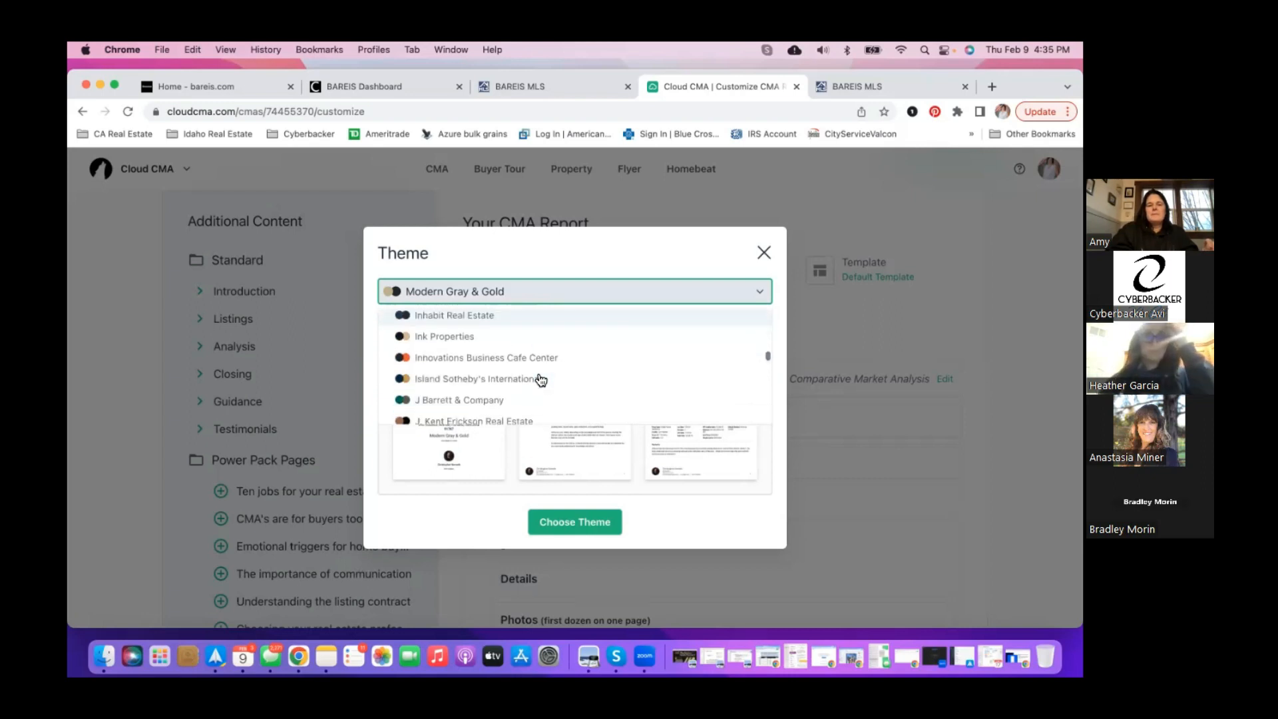
pyautogui.scroll(-4, 541, 379)
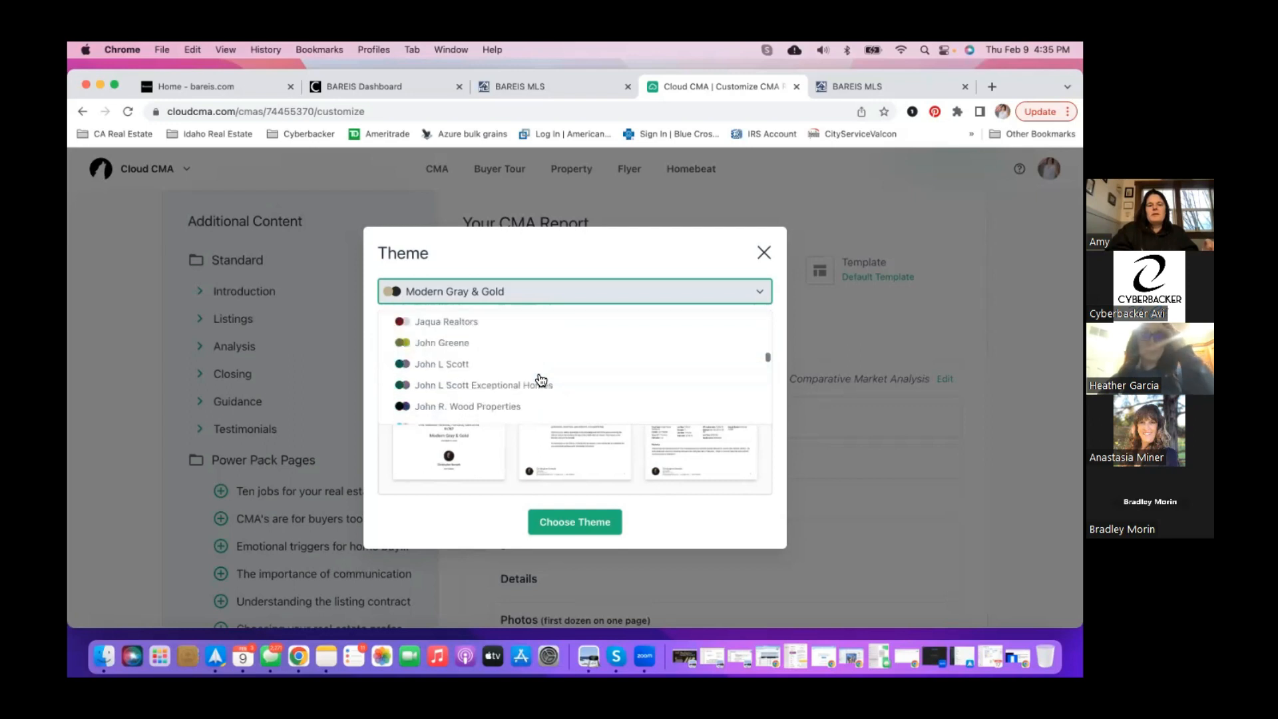
pyautogui.scroll(-6, 541, 380)
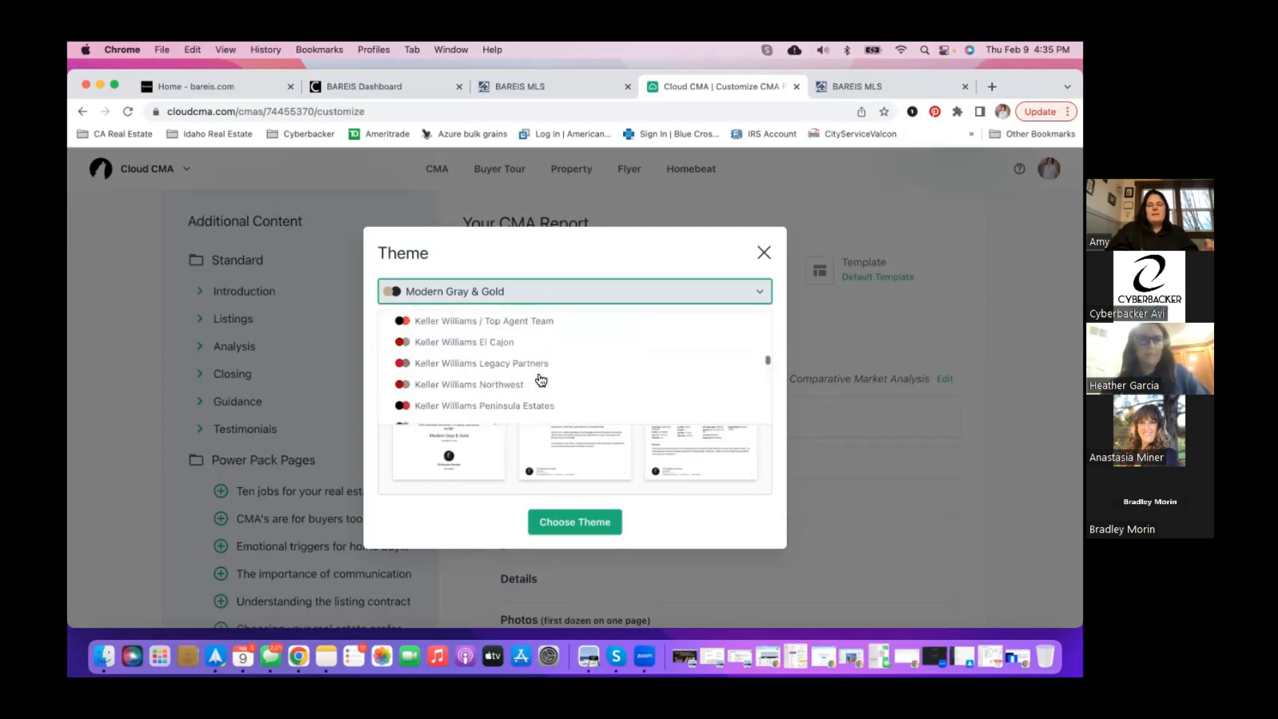
pyautogui.scroll(-3, 541, 380)
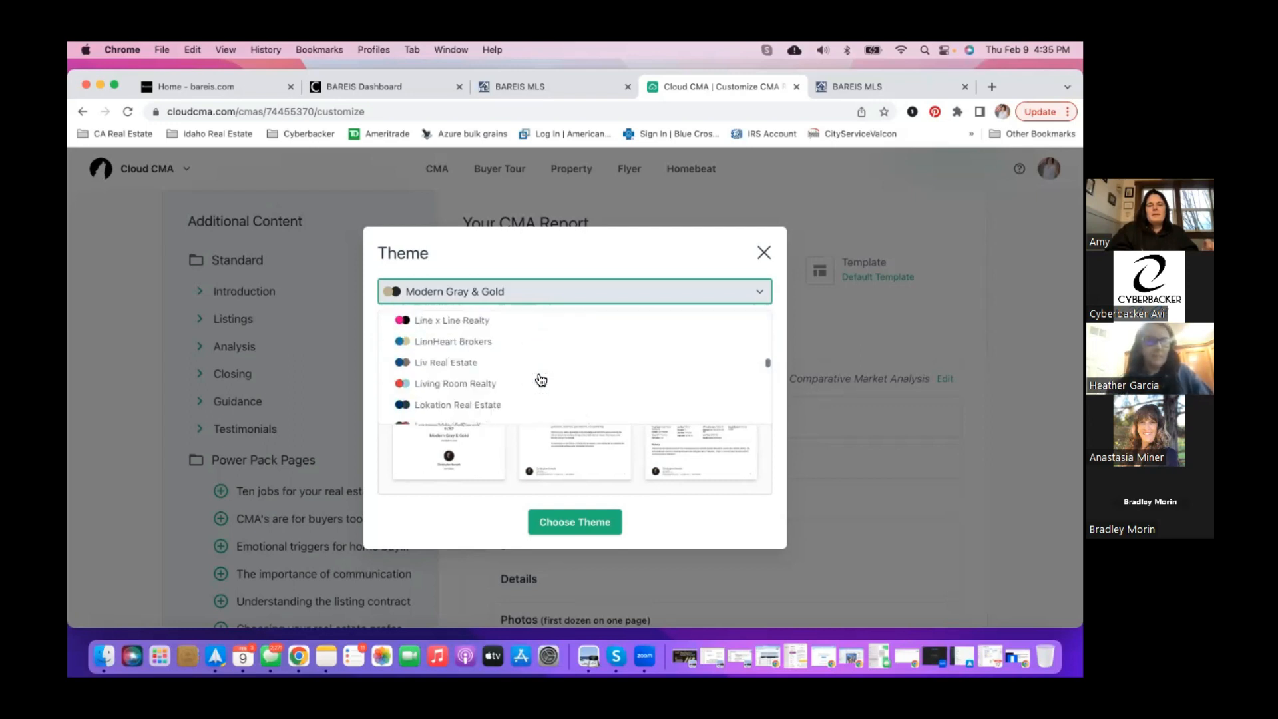
pyautogui.scroll(-6, 541, 380)
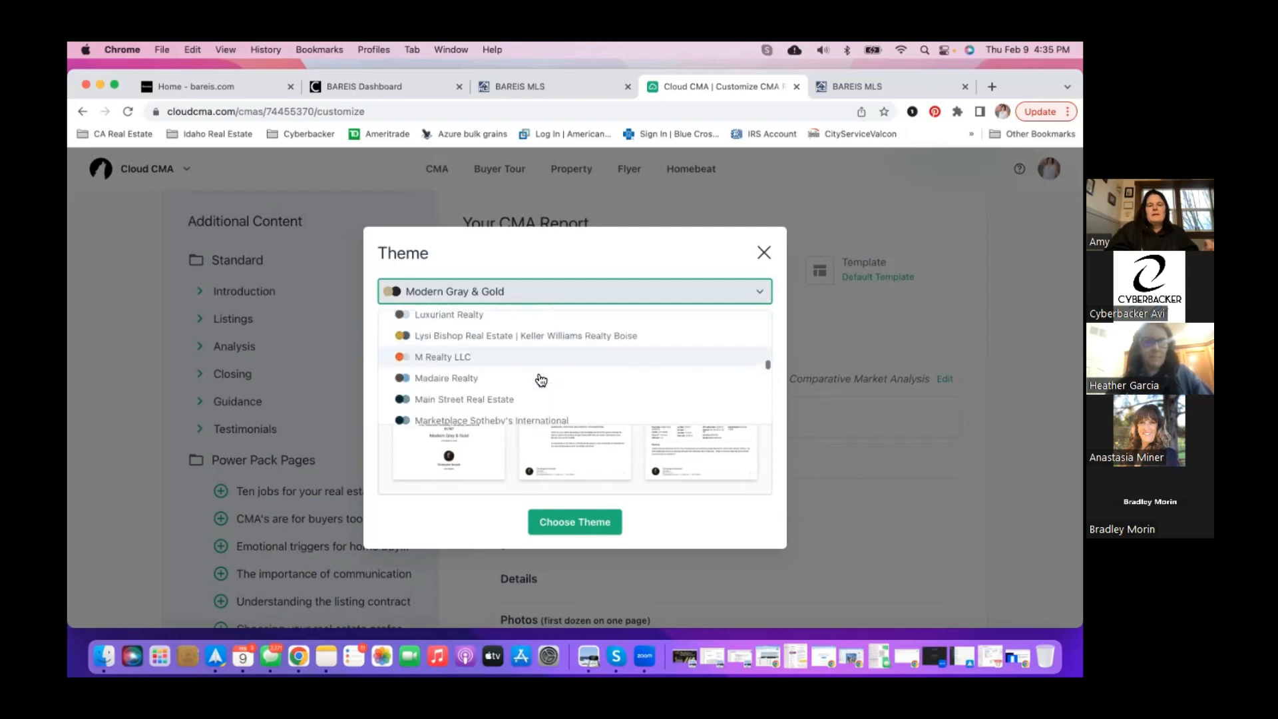
pyautogui.scroll(-3, 540, 379)
pyautogui.scroll(-2, 540, 379)
pyautogui.scroll(-5, 540, 380)
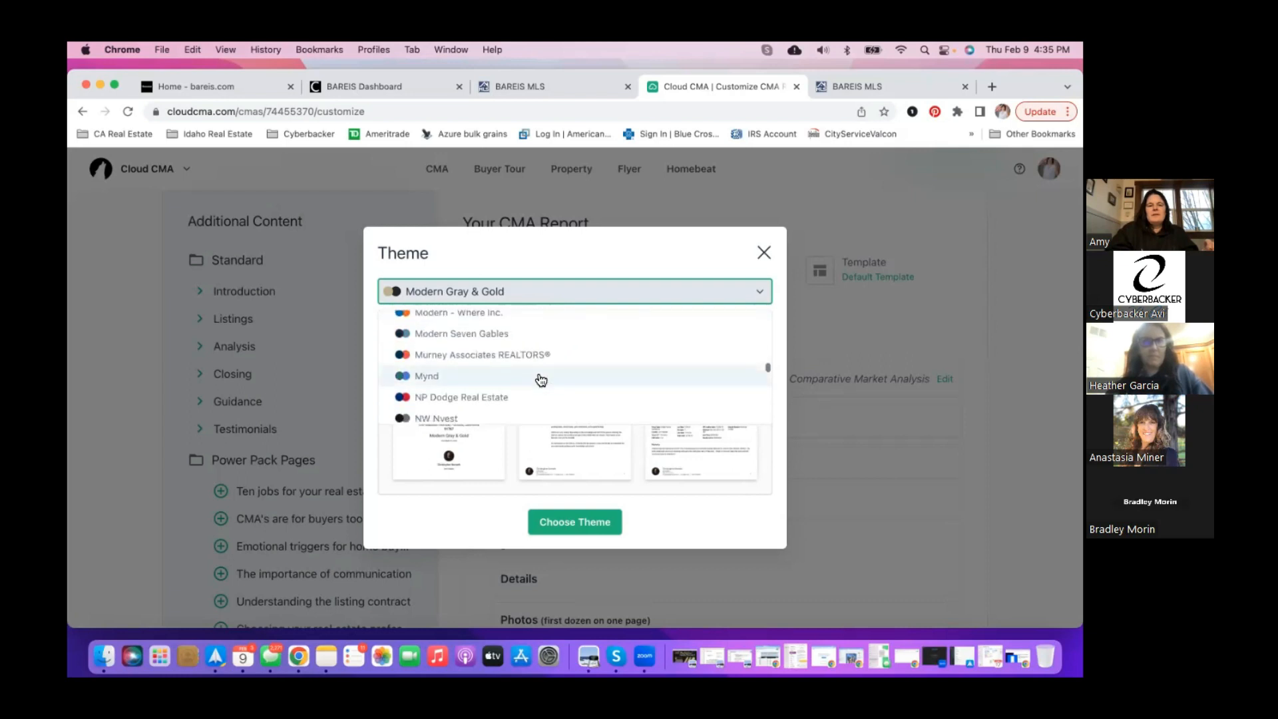
pyautogui.scroll(-3, 540, 379)
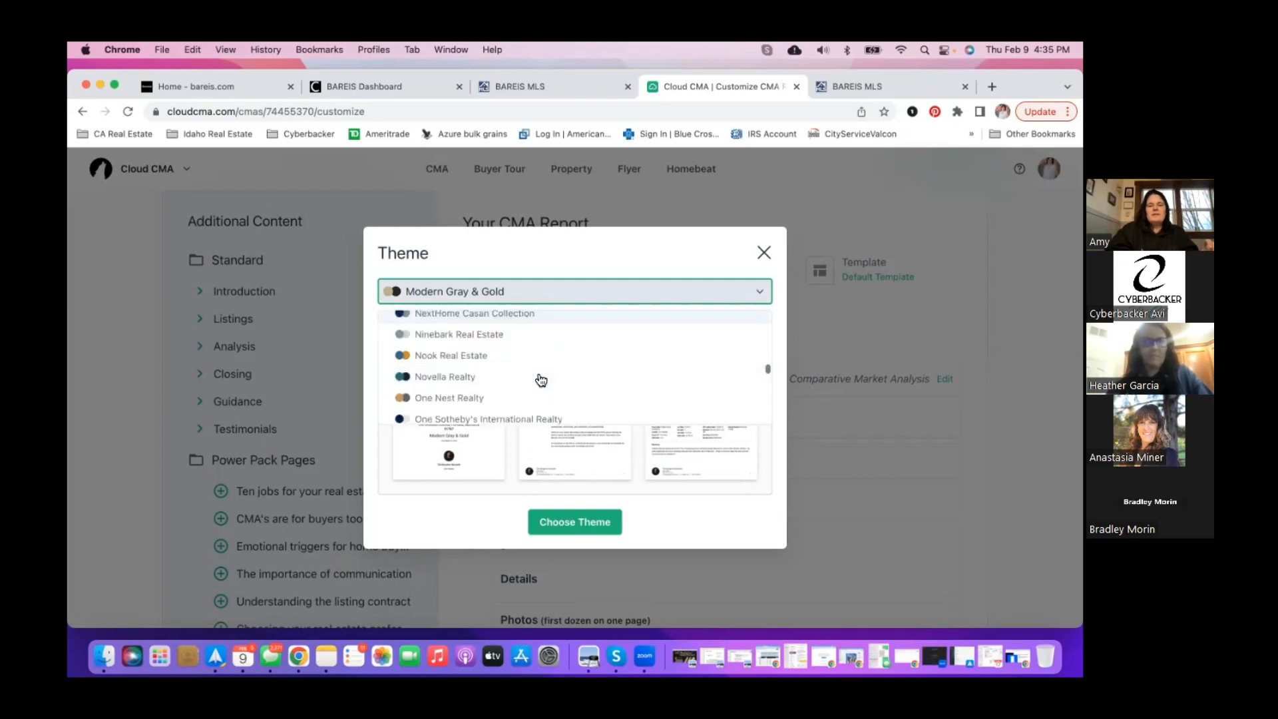
pyautogui.scroll(-2, 541, 379)
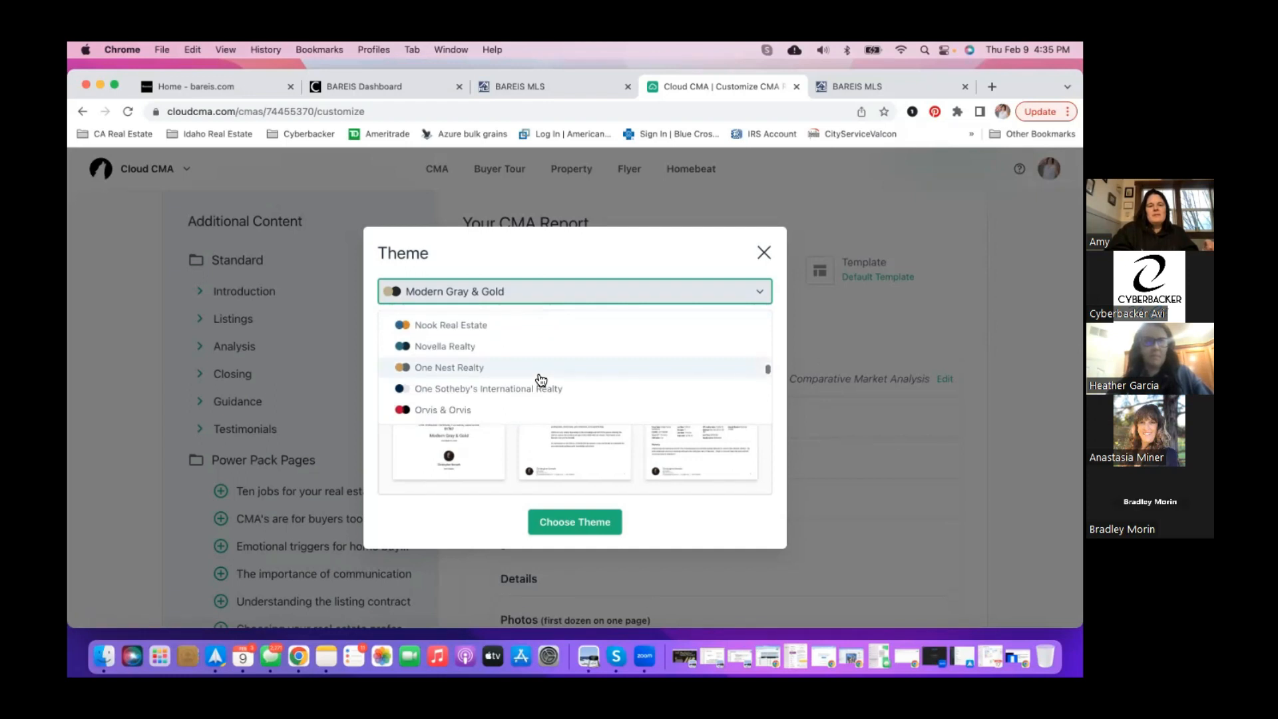
pyautogui.scroll(-2, 541, 379)
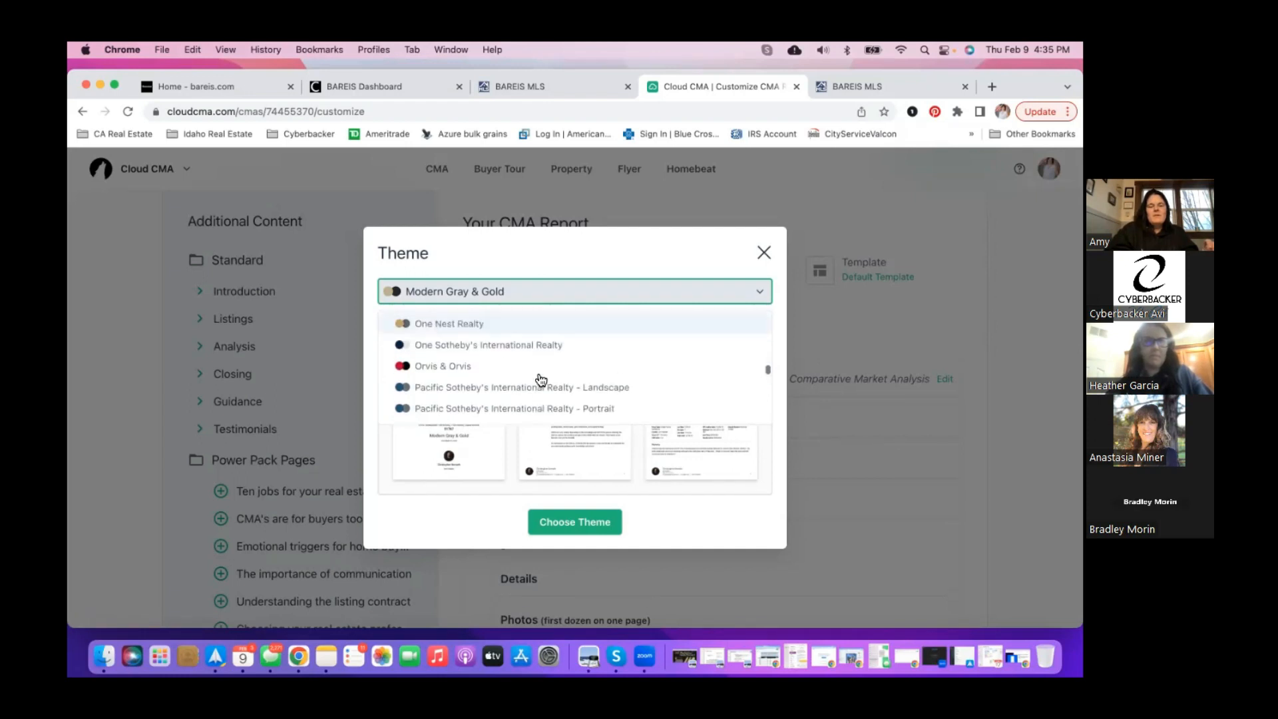
pyautogui.scroll(-5, 540, 379)
pyautogui.scroll(-5, 540, 380)
pyautogui.scroll(-5, 540, 379)
pyautogui.scroll(-3, 540, 379)
pyautogui.scroll(-4, 540, 380)
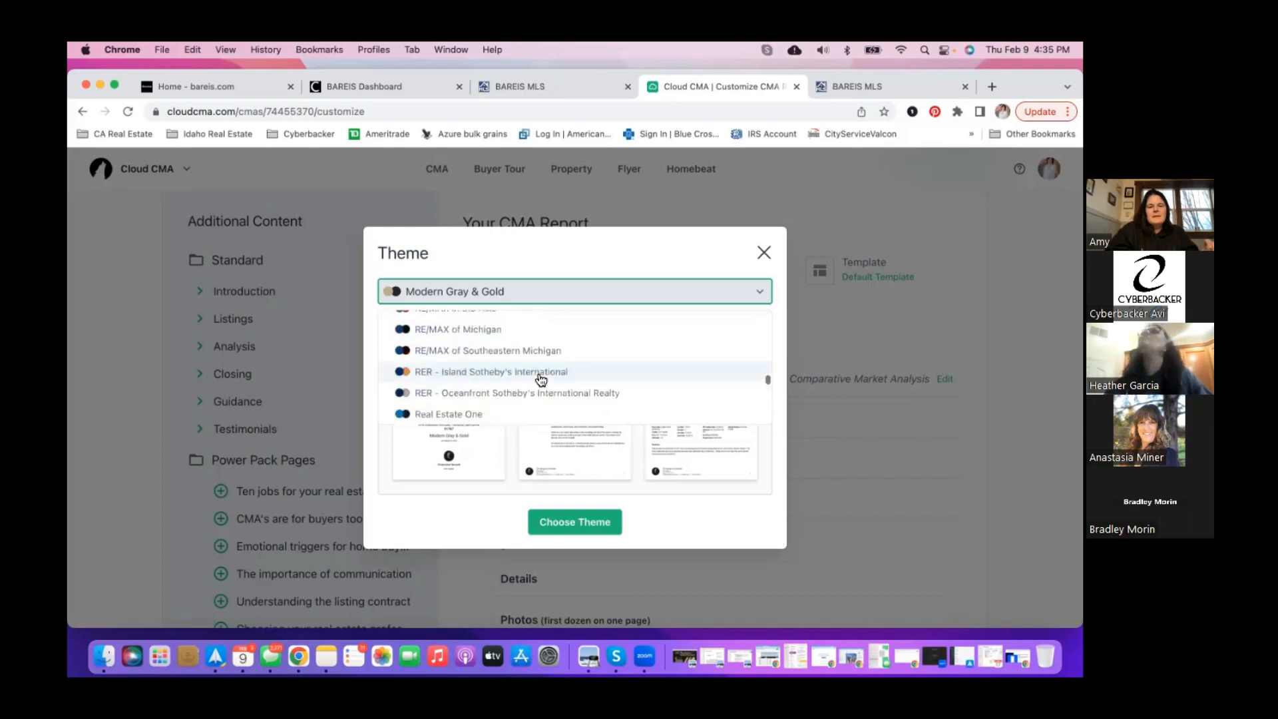
pyautogui.scroll(-4, 541, 379)
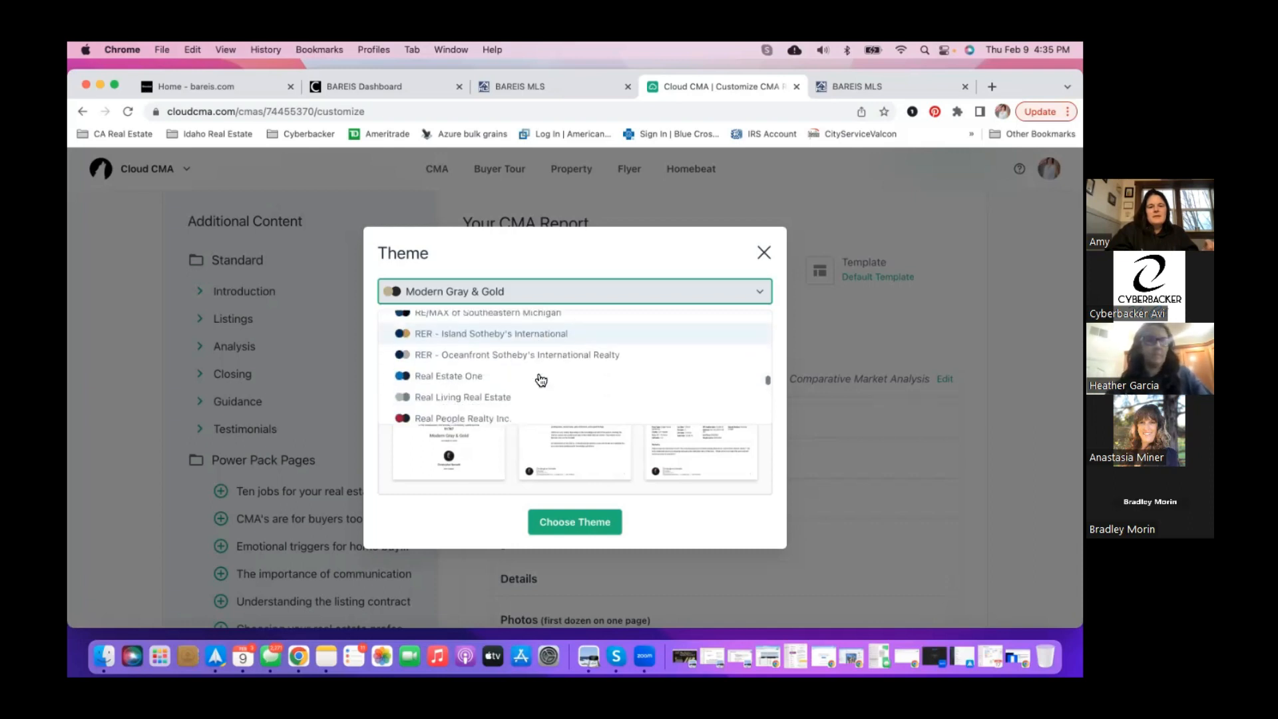
pyautogui.scroll(-3, 540, 379)
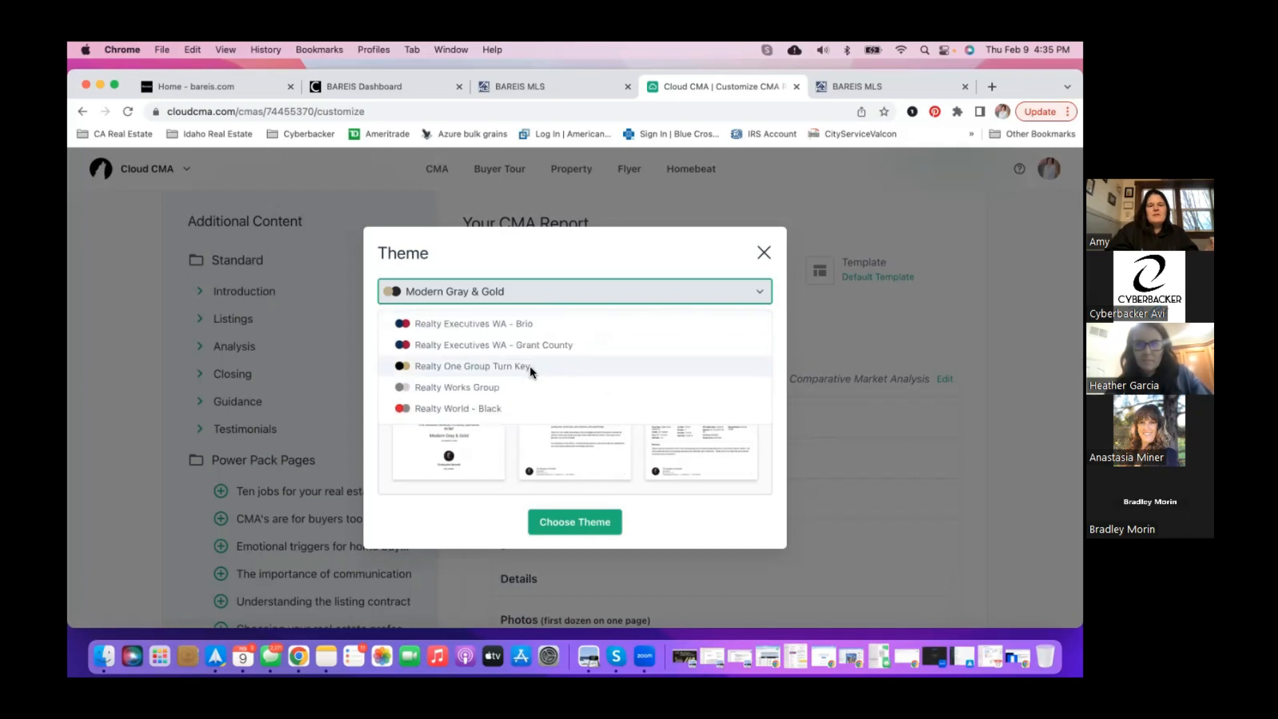
pyautogui.click(530, 368)
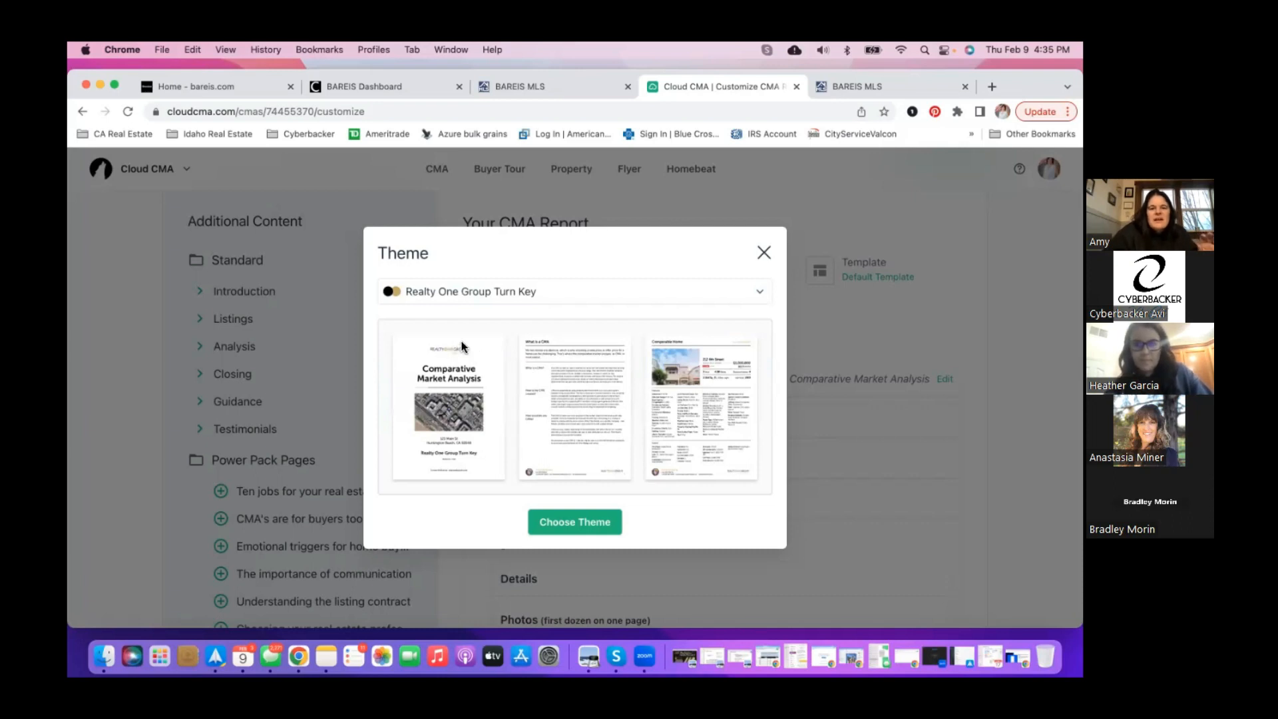
# - Reopen the theme list and scroll further through the brokerage themes
pyautogui.click(512, 293)
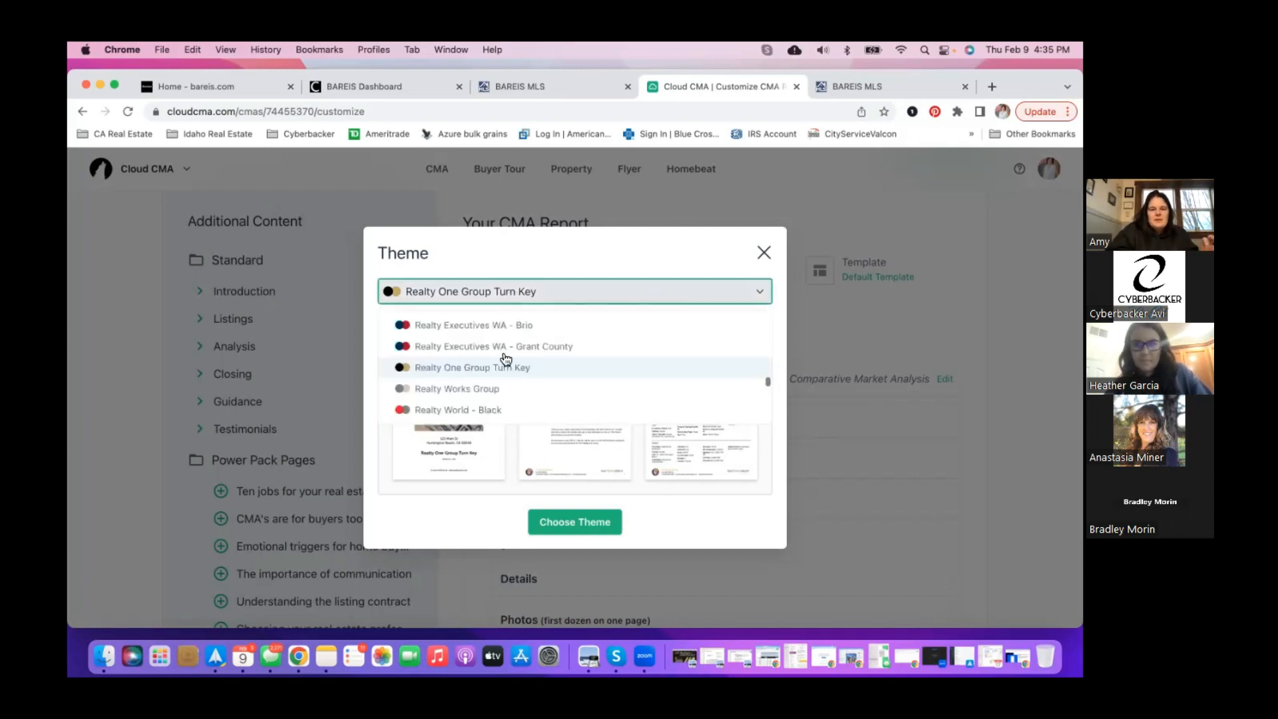
pyautogui.scroll(-3, 505, 359)
pyautogui.scroll(-5, 505, 359)
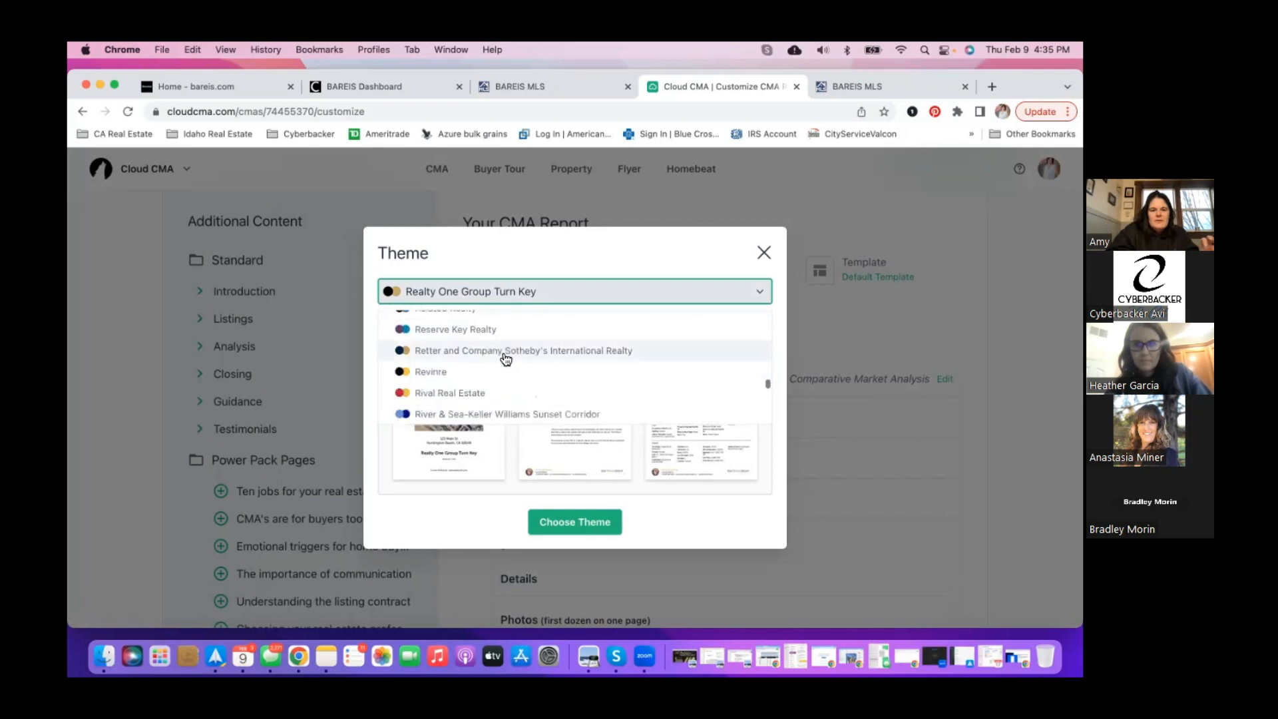
pyautogui.scroll(-5, 506, 359)
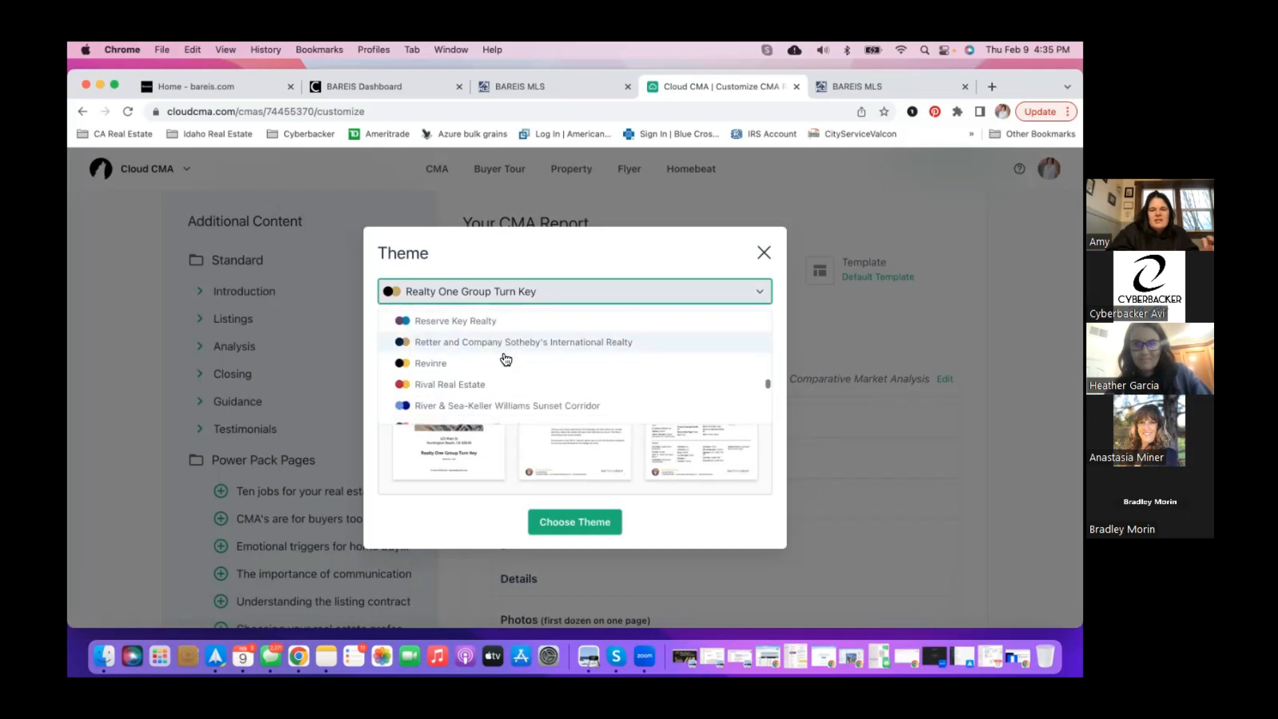
pyautogui.scroll(-5, 506, 360)
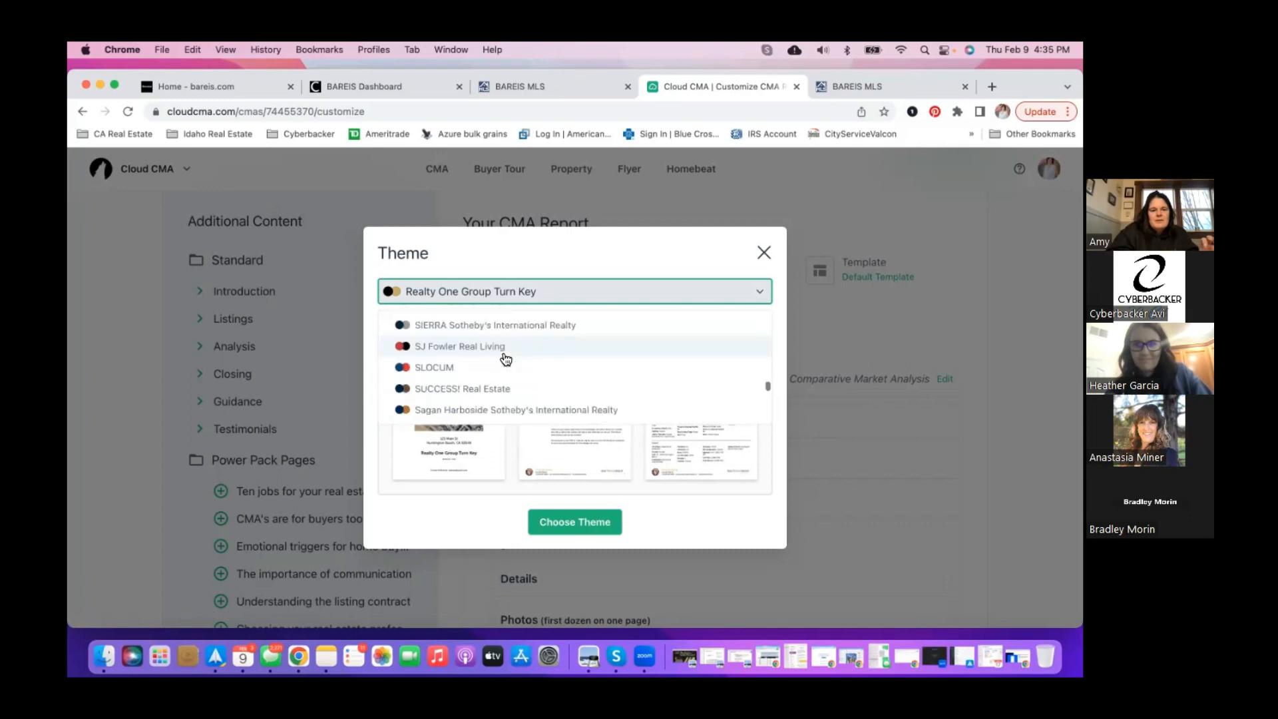
pyautogui.scroll(-5, 506, 360)
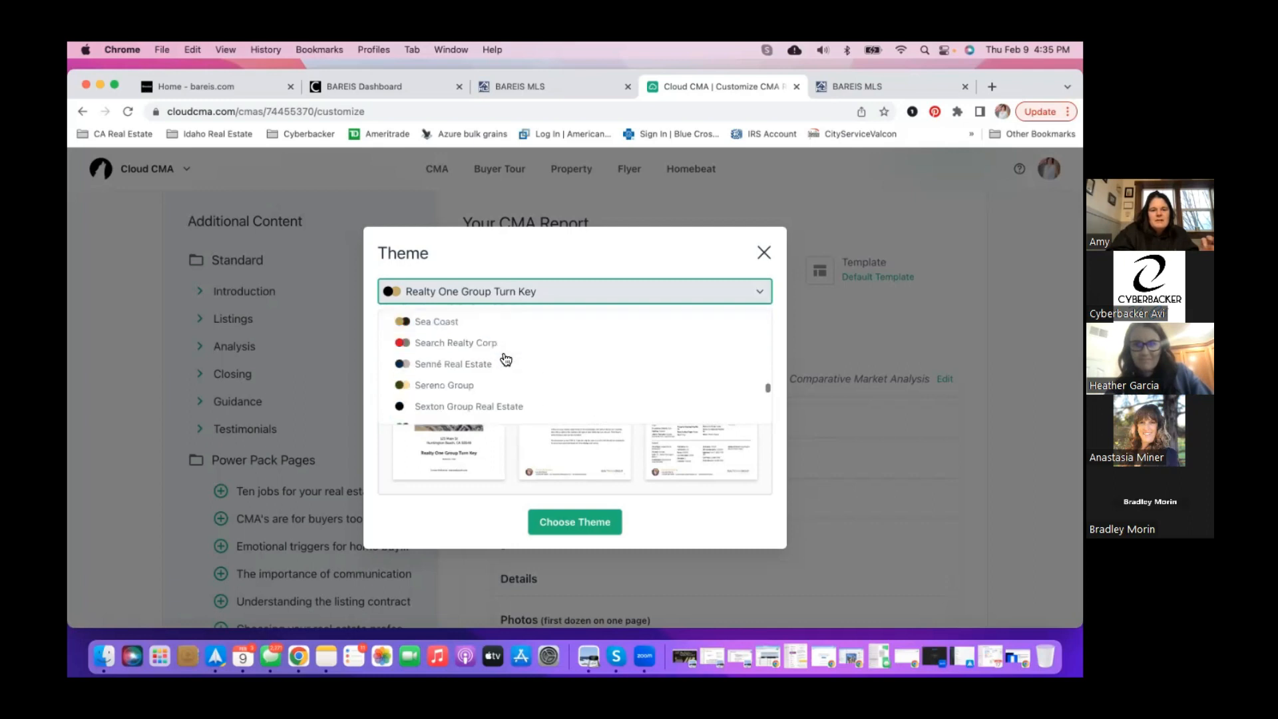
pyautogui.scroll(-1, 506, 360)
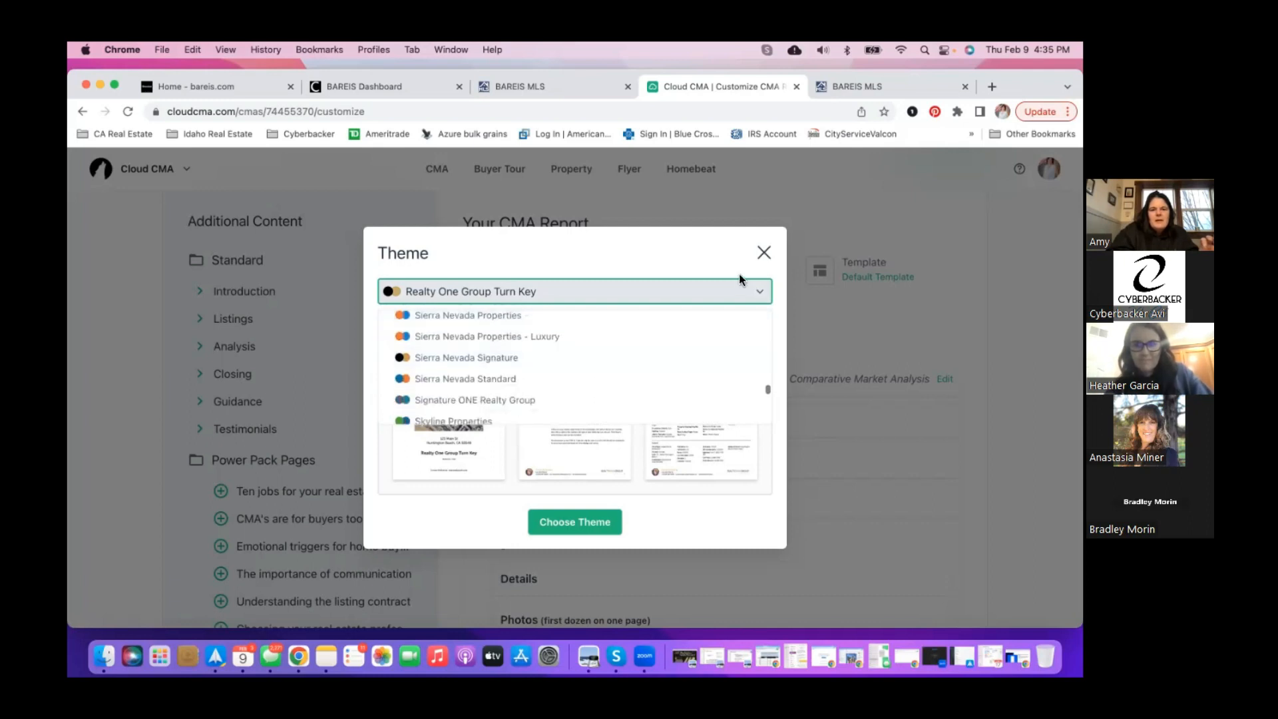
# - Keep the Modern Black & Gold theme and pick Raleway from the Font list
pyautogui.click(761, 255)
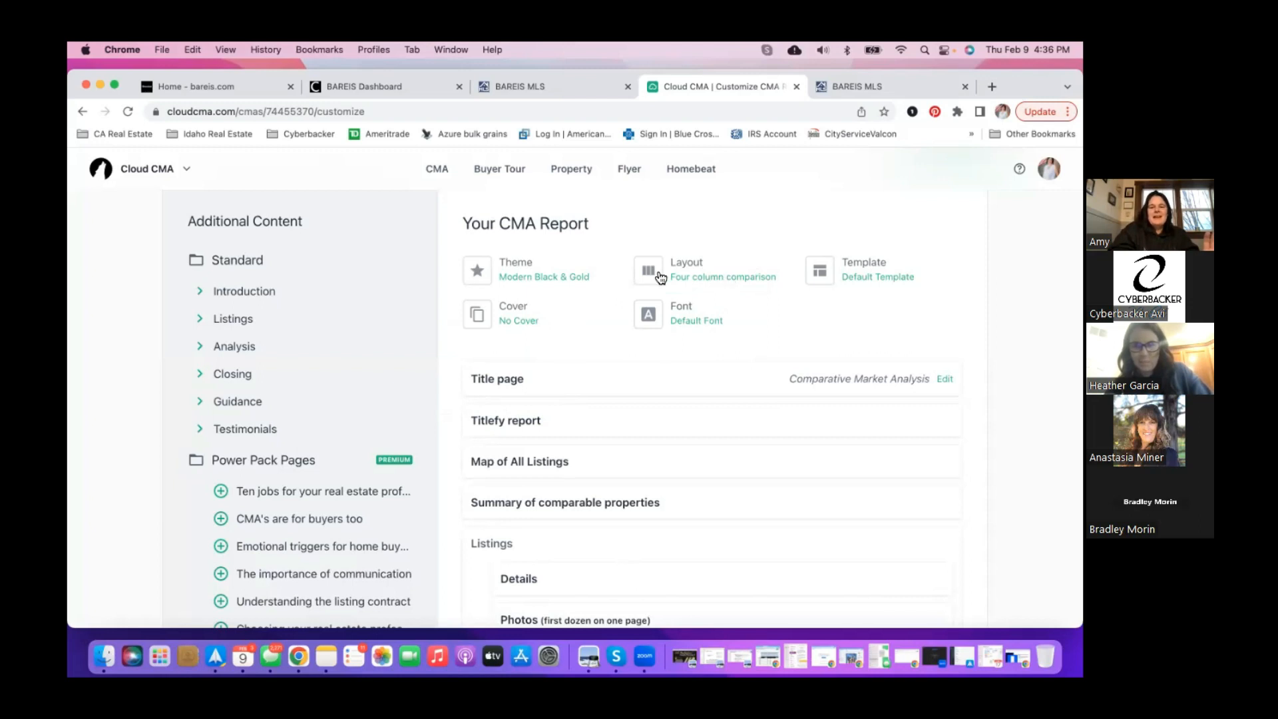
pyautogui.click(696, 322)
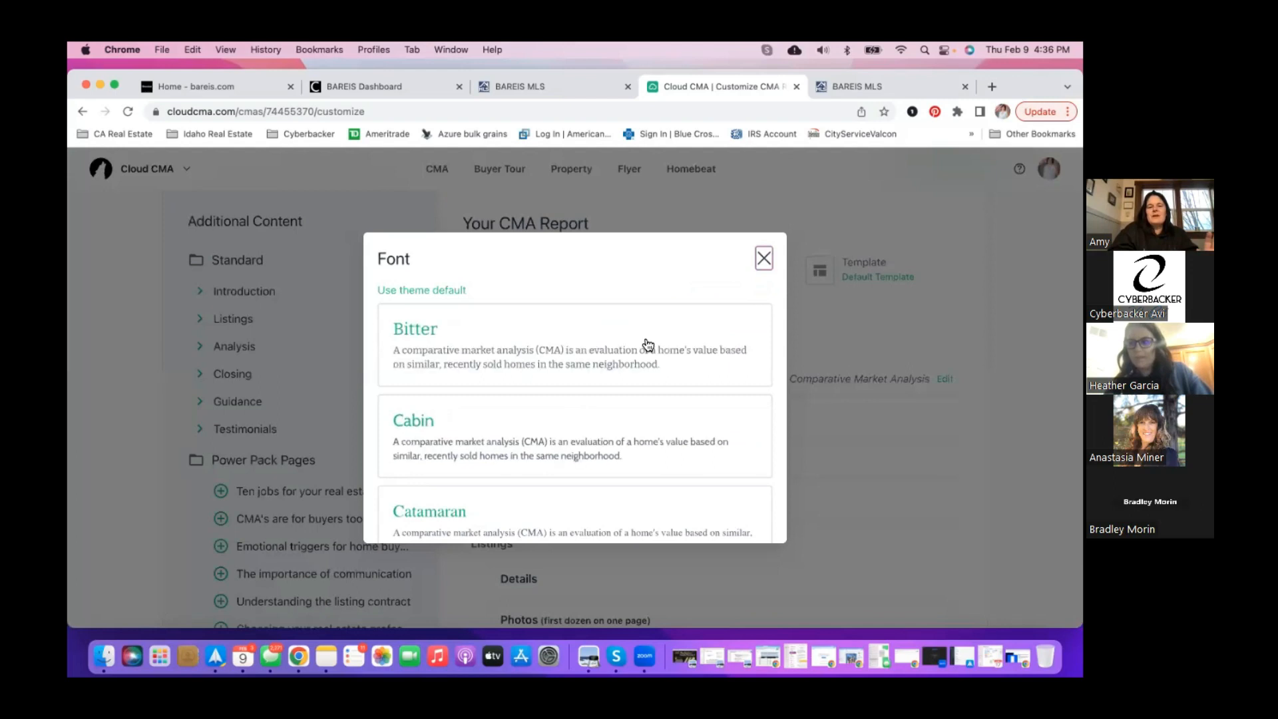
pyautogui.scroll(-5, 588, 382)
pyautogui.scroll(-6, 590, 385)
pyautogui.click(588, 387)
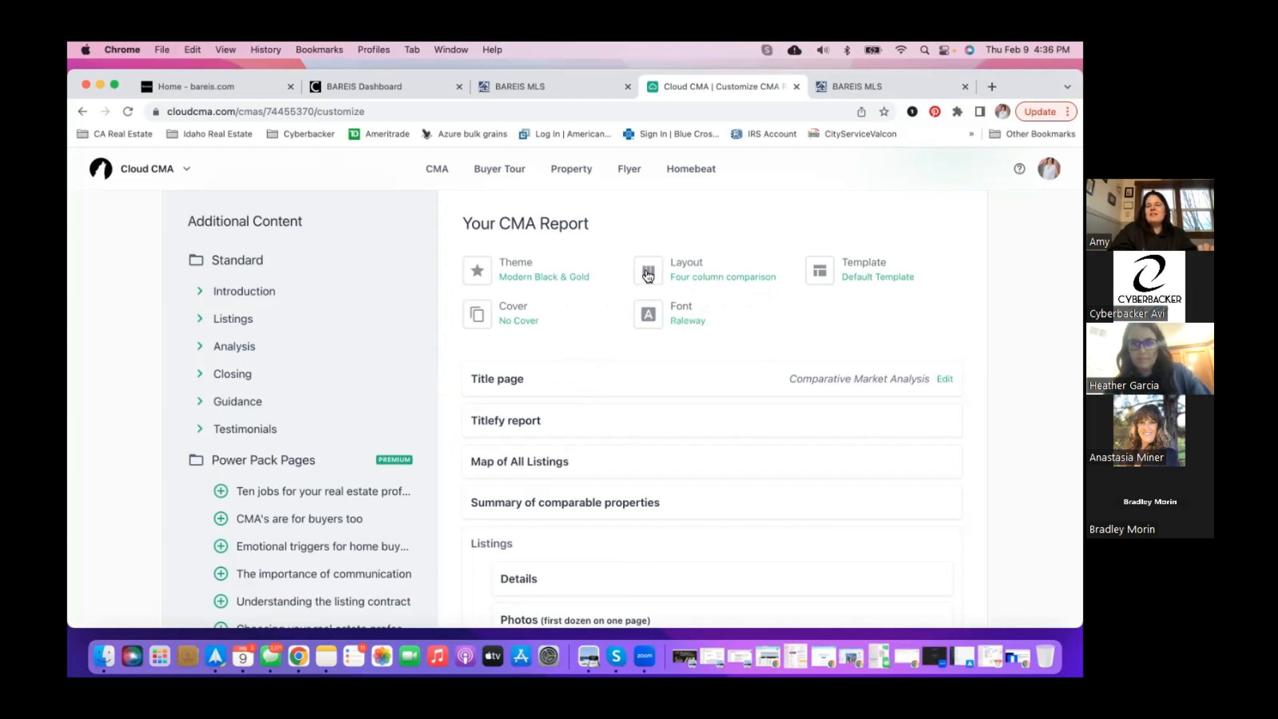
pyautogui.scroll(-2, 533, 330)
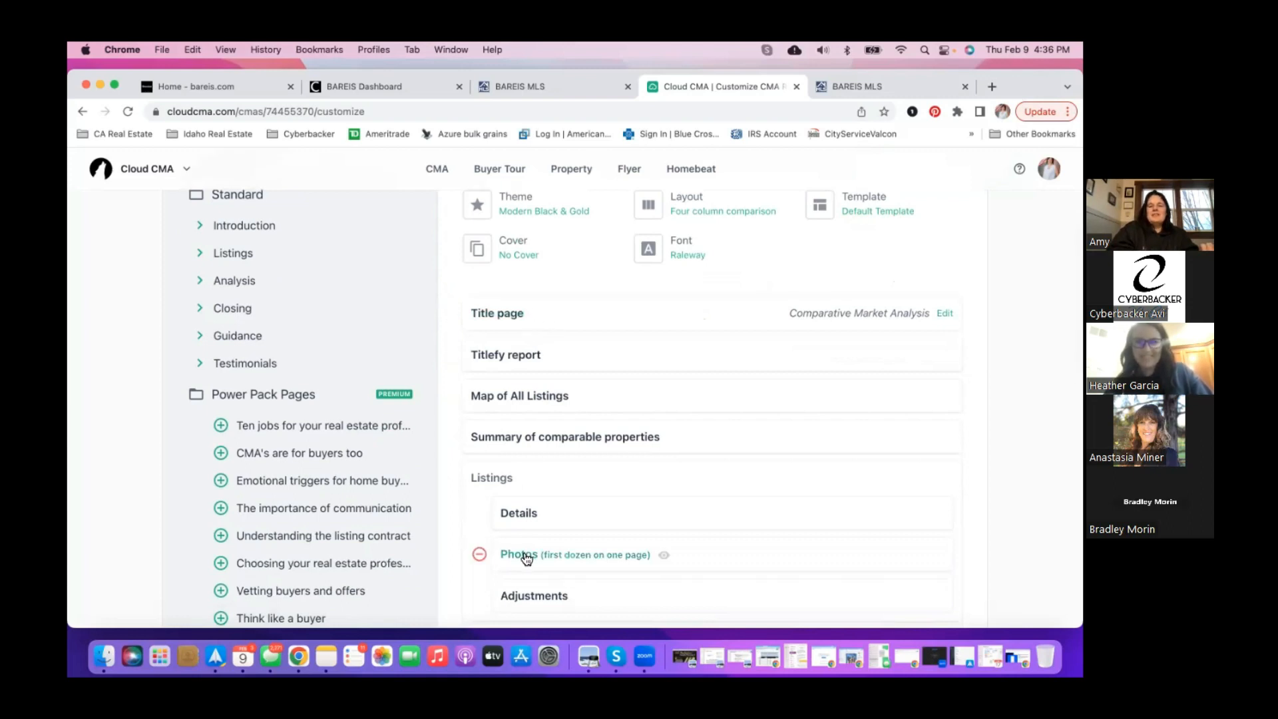
pyautogui.scroll(-4, 526, 559)
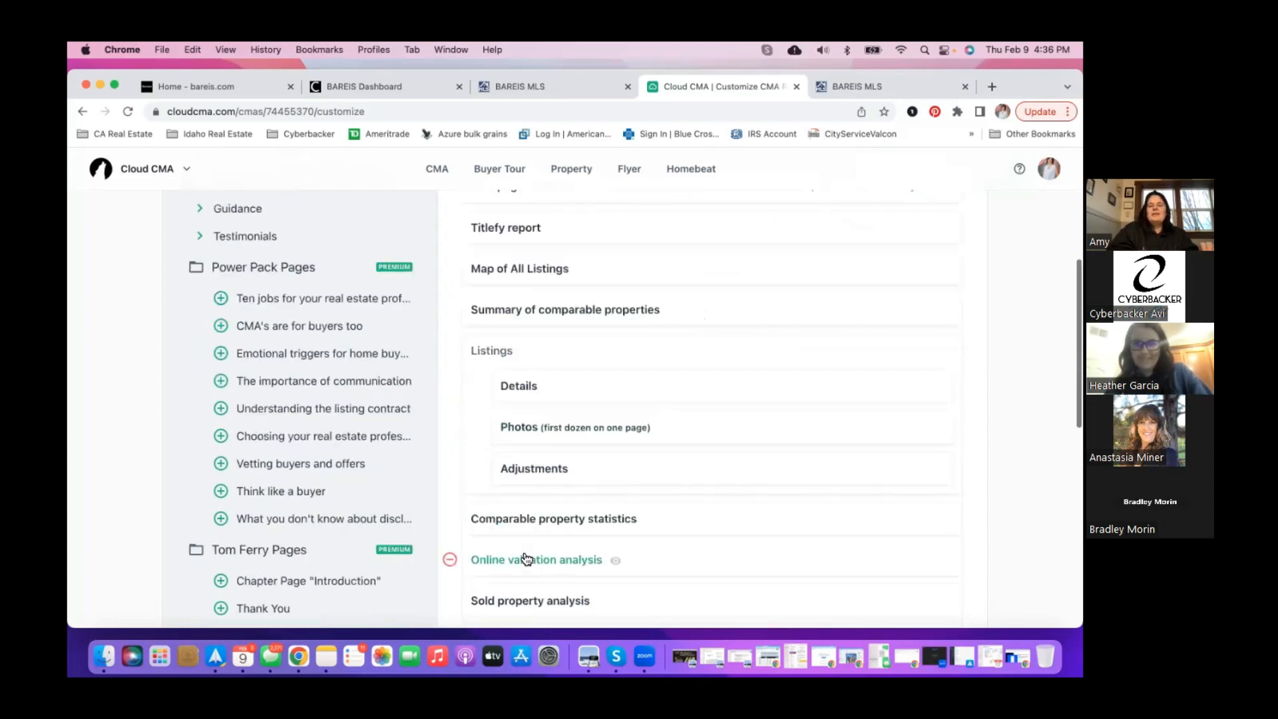
pyautogui.scroll(-5, 526, 559)
pyautogui.scroll(10, 526, 559)
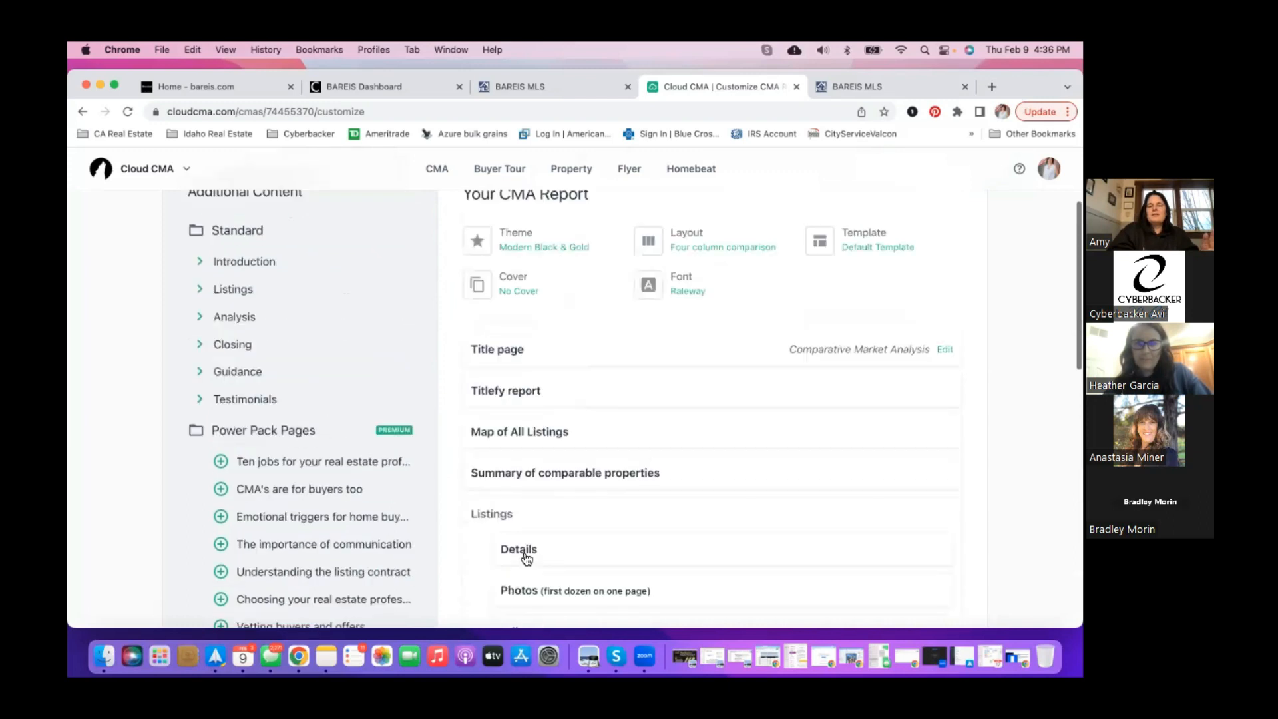
pyautogui.scroll(2, 527, 559)
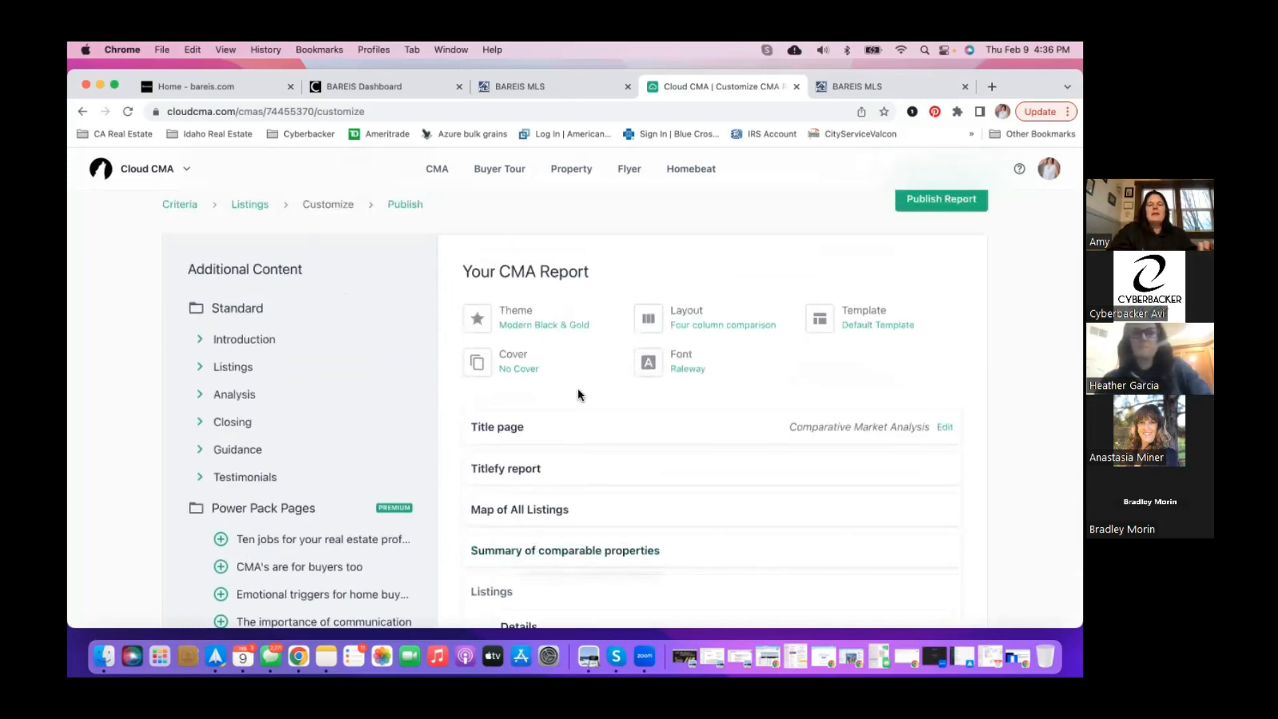
pyautogui.click(535, 430)
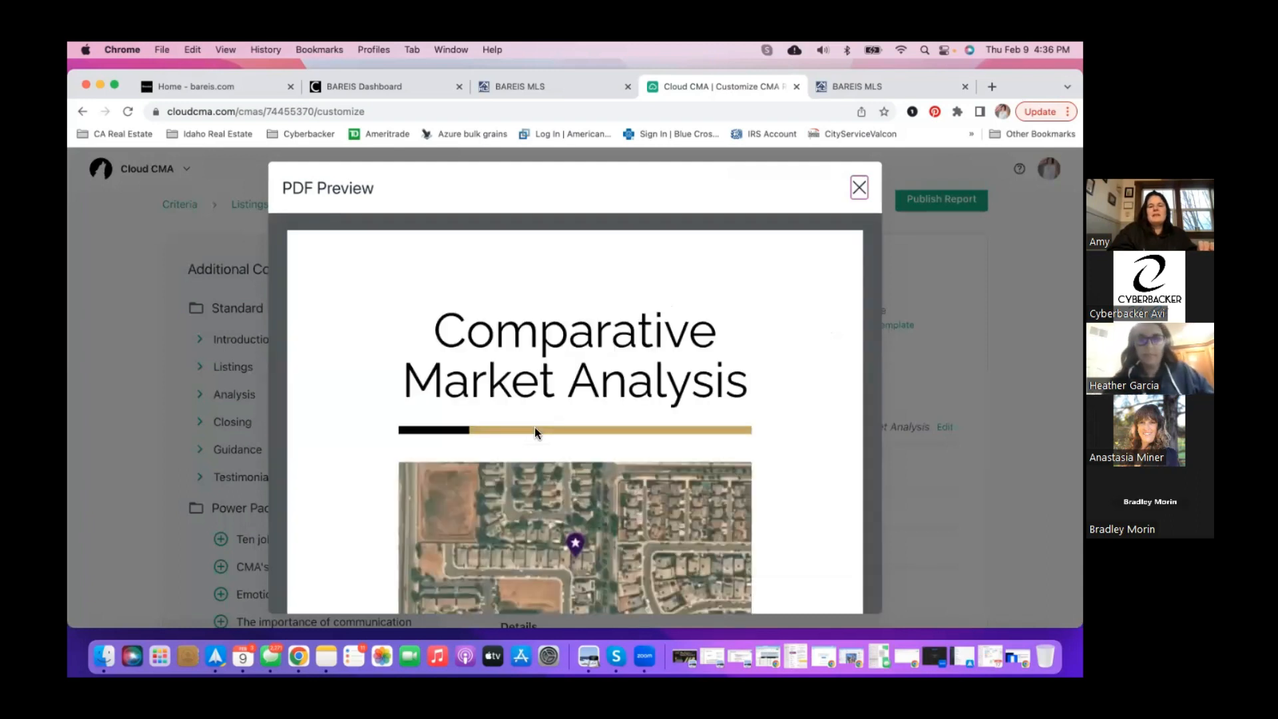
pyautogui.scroll(-3, 535, 431)
pyautogui.scroll(-5, 535, 431)
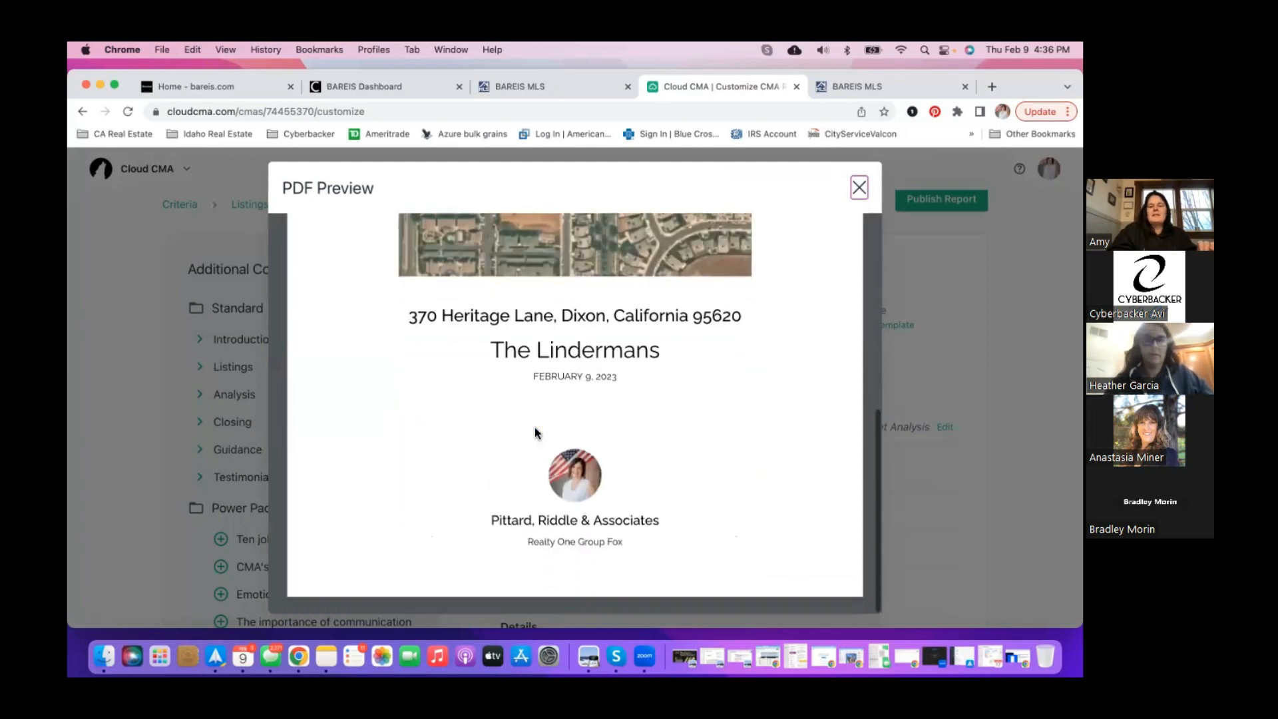
pyautogui.scroll(8, 535, 432)
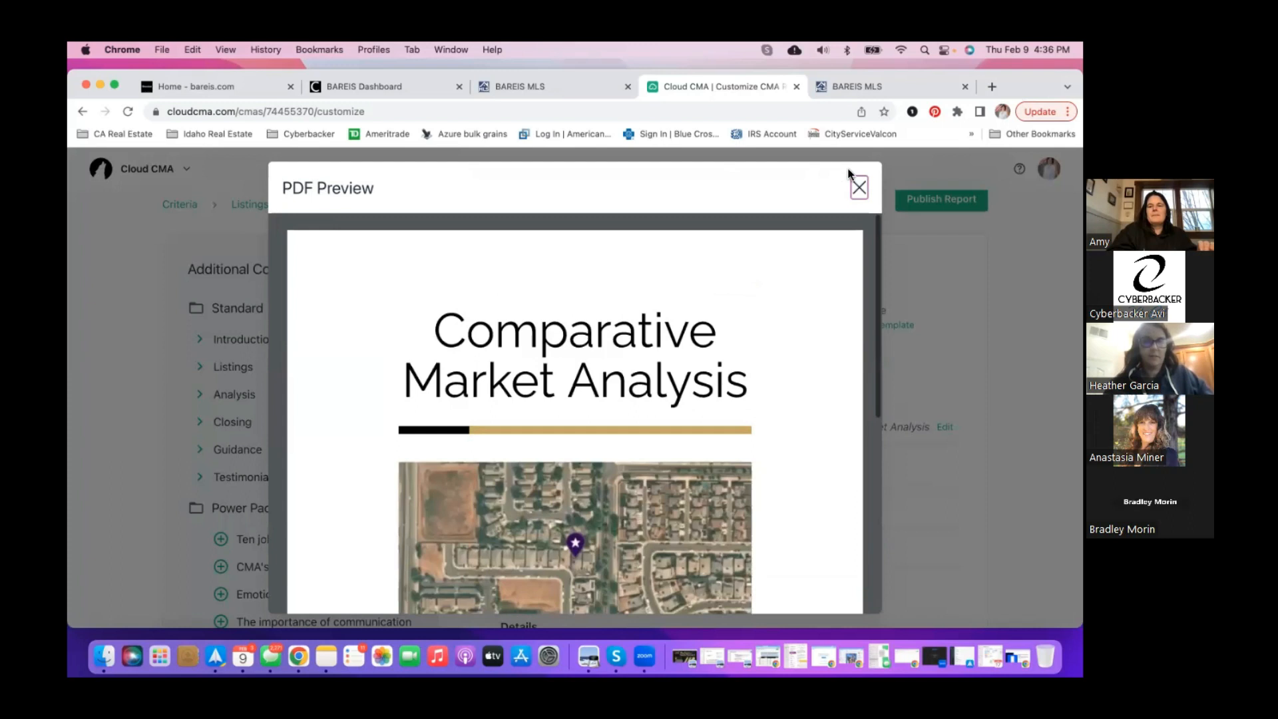
pyautogui.click(859, 187)
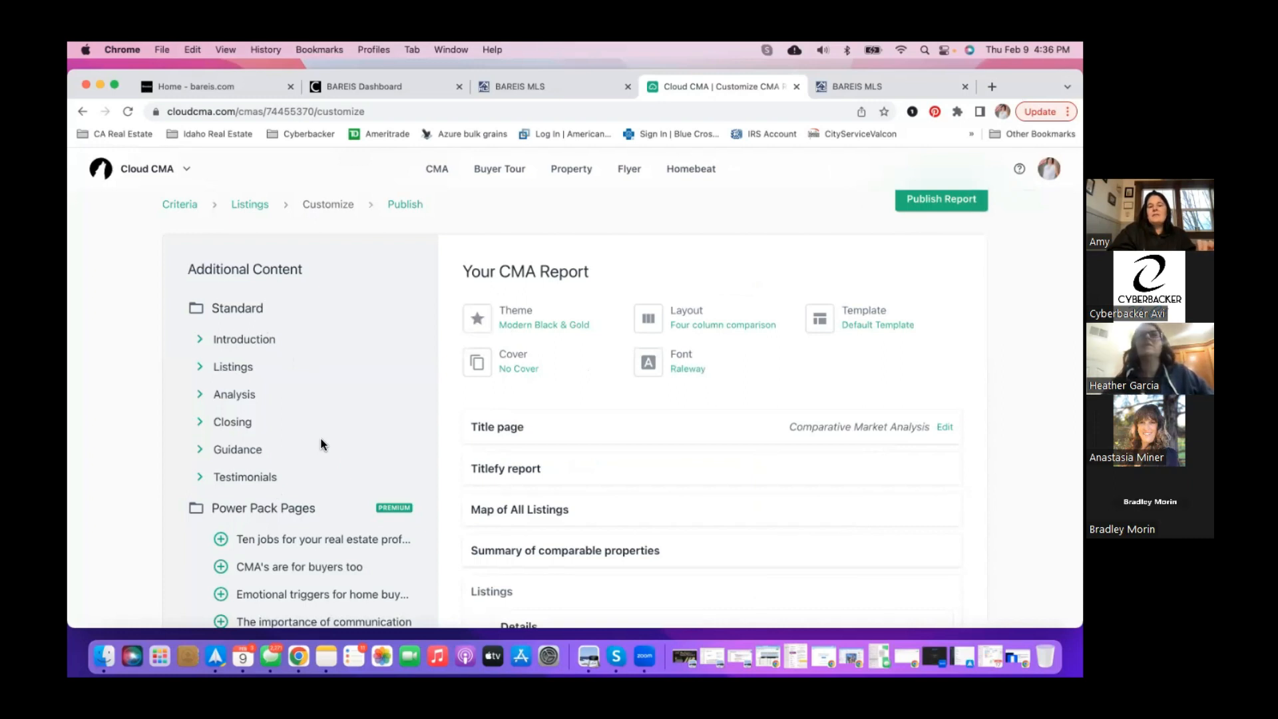
# - Expand the Introduction and Listings groups in the Additional Content sidebar
pyautogui.click(202, 343)
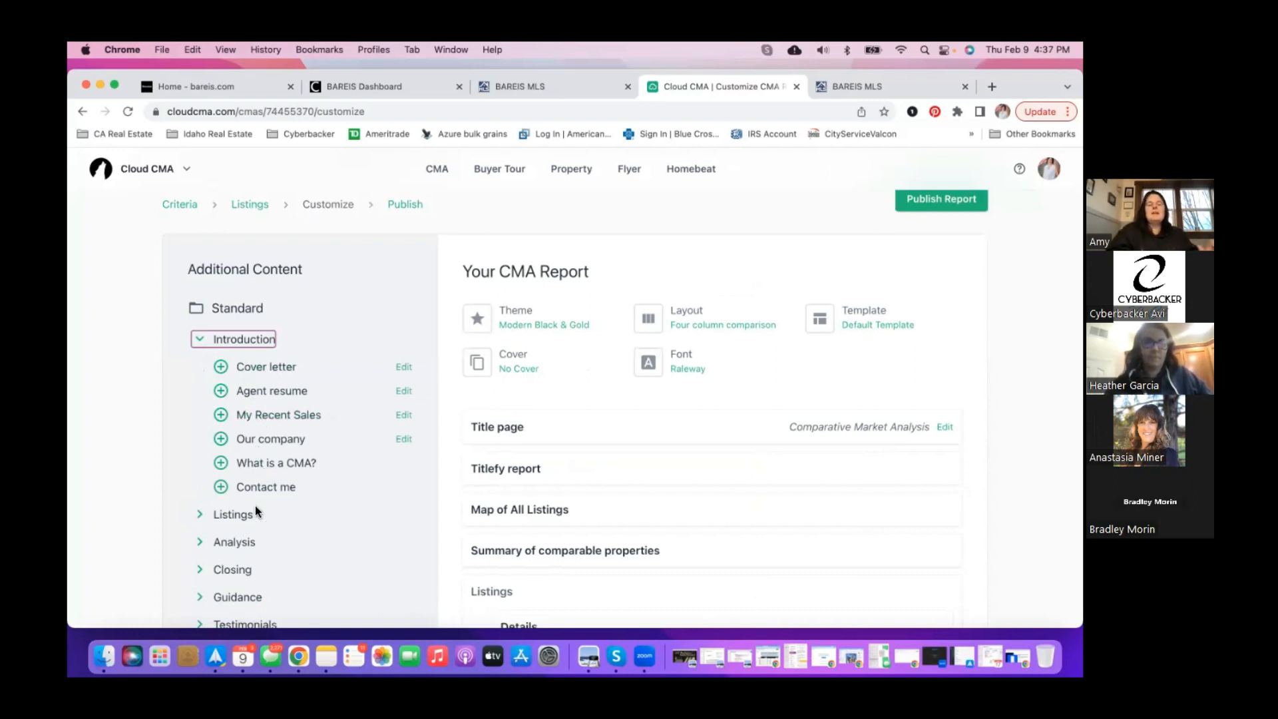
pyautogui.click(224, 515)
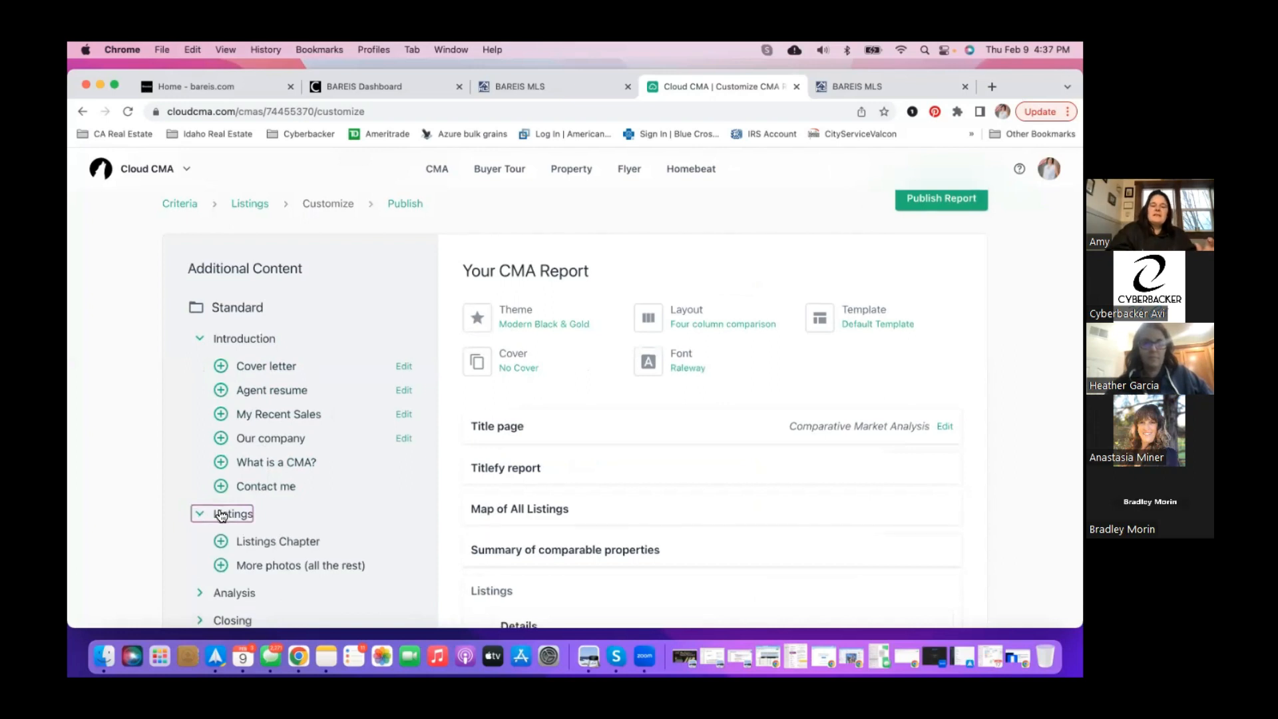
pyautogui.scroll(-2, 220, 514)
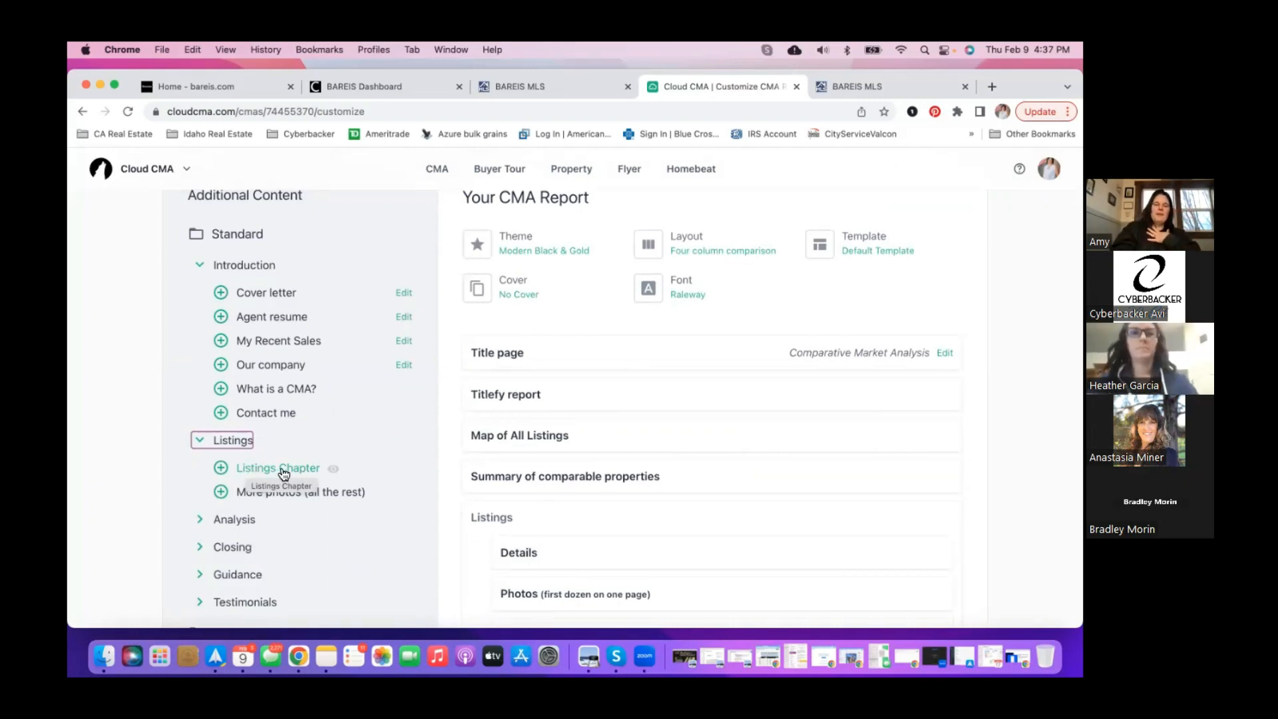
# - Preview the Listings Chapter page, scroll through it, and close the preview
pyautogui.click(337, 472)
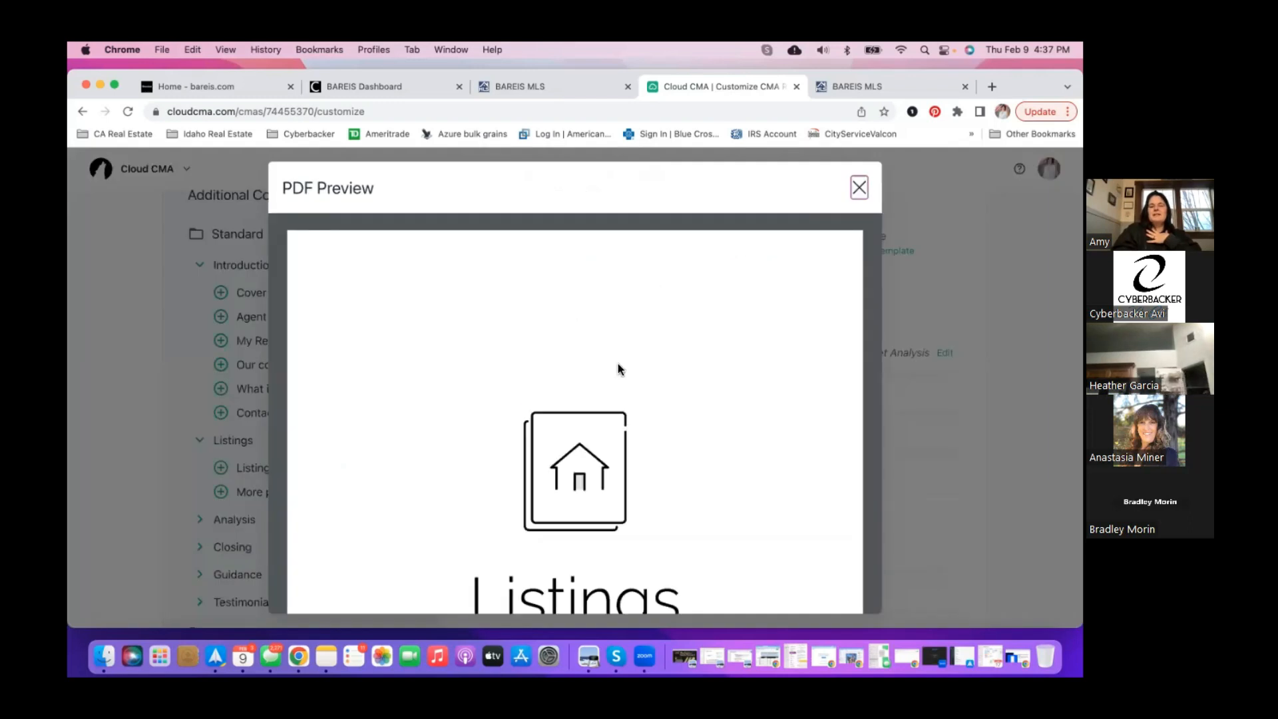
pyautogui.scroll(-1, 618, 370)
pyautogui.scroll(-5, 618, 370)
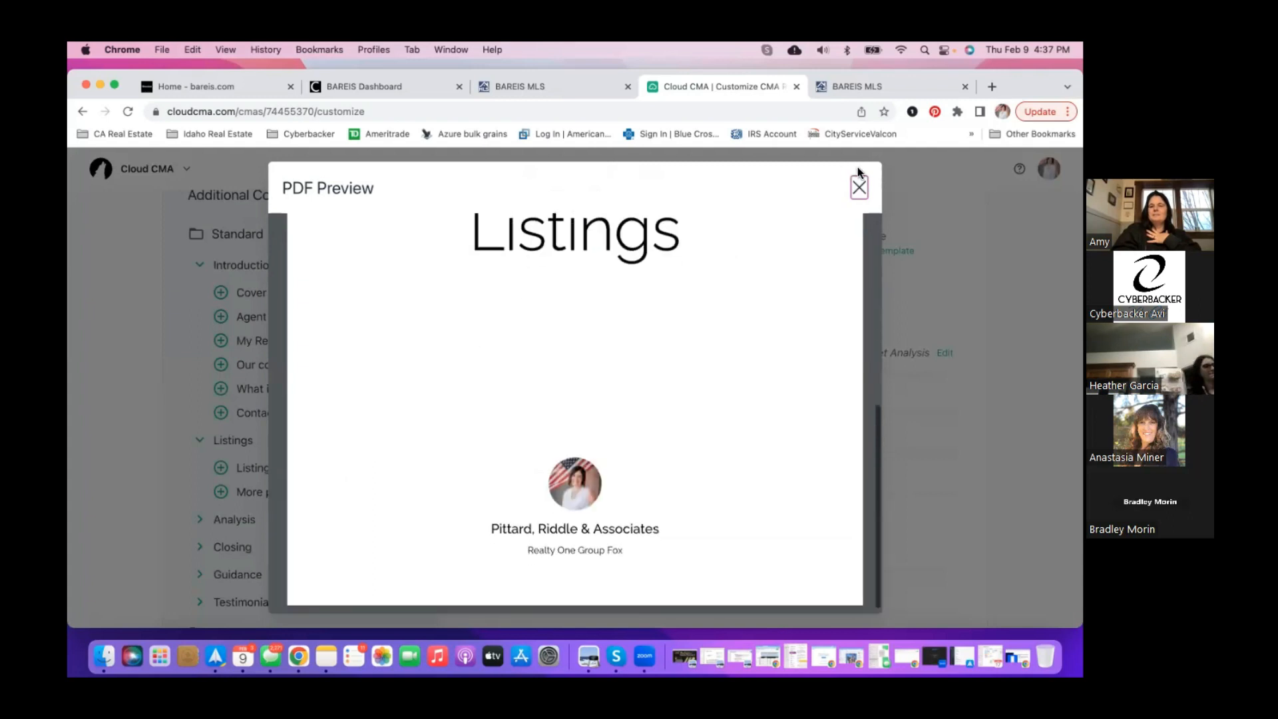
pyautogui.click(860, 187)
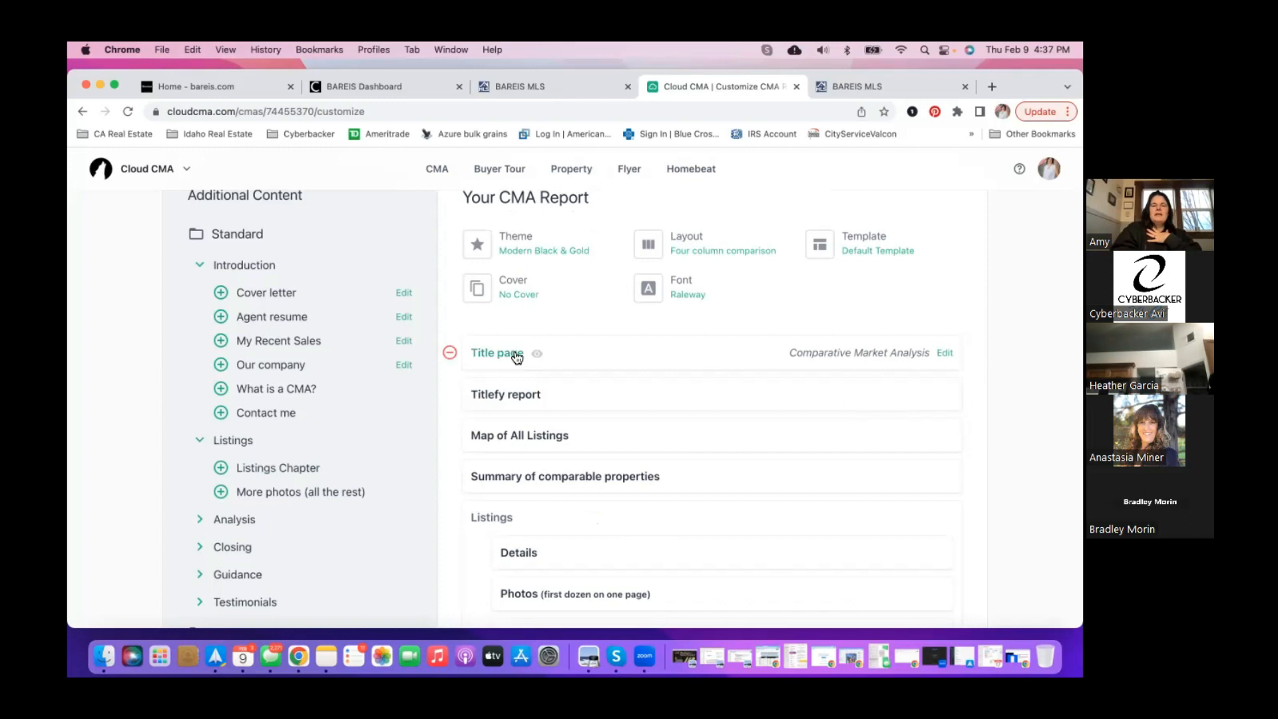
# - Preview the Titlefy report page, scroll through it, and close the preview
pyautogui.click(553, 398)
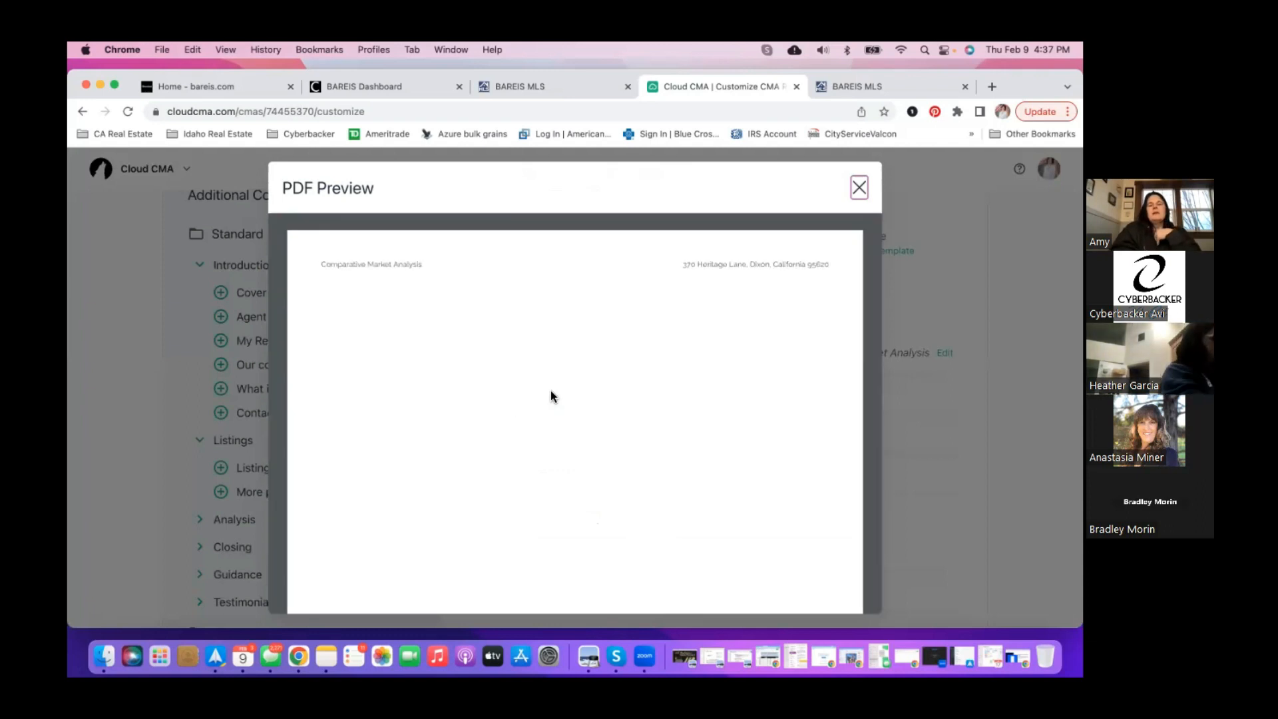
pyautogui.scroll(-3, 550, 390)
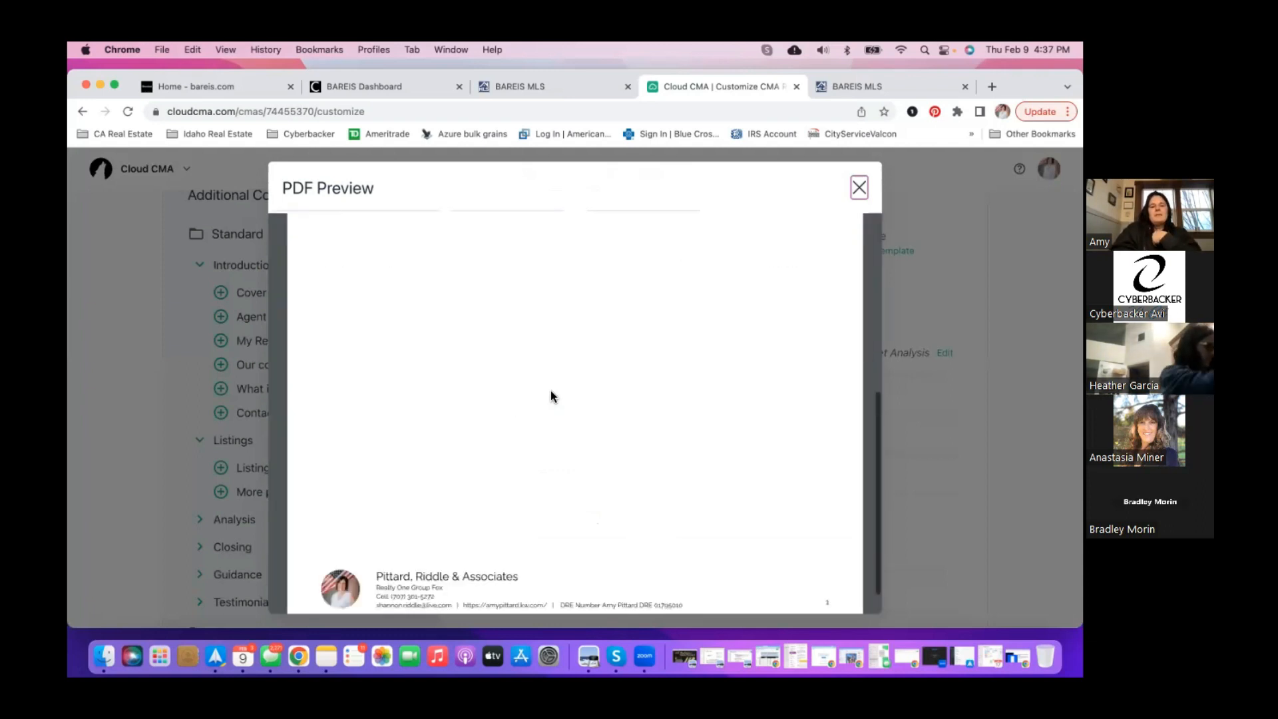
pyautogui.scroll(-5, 550, 390)
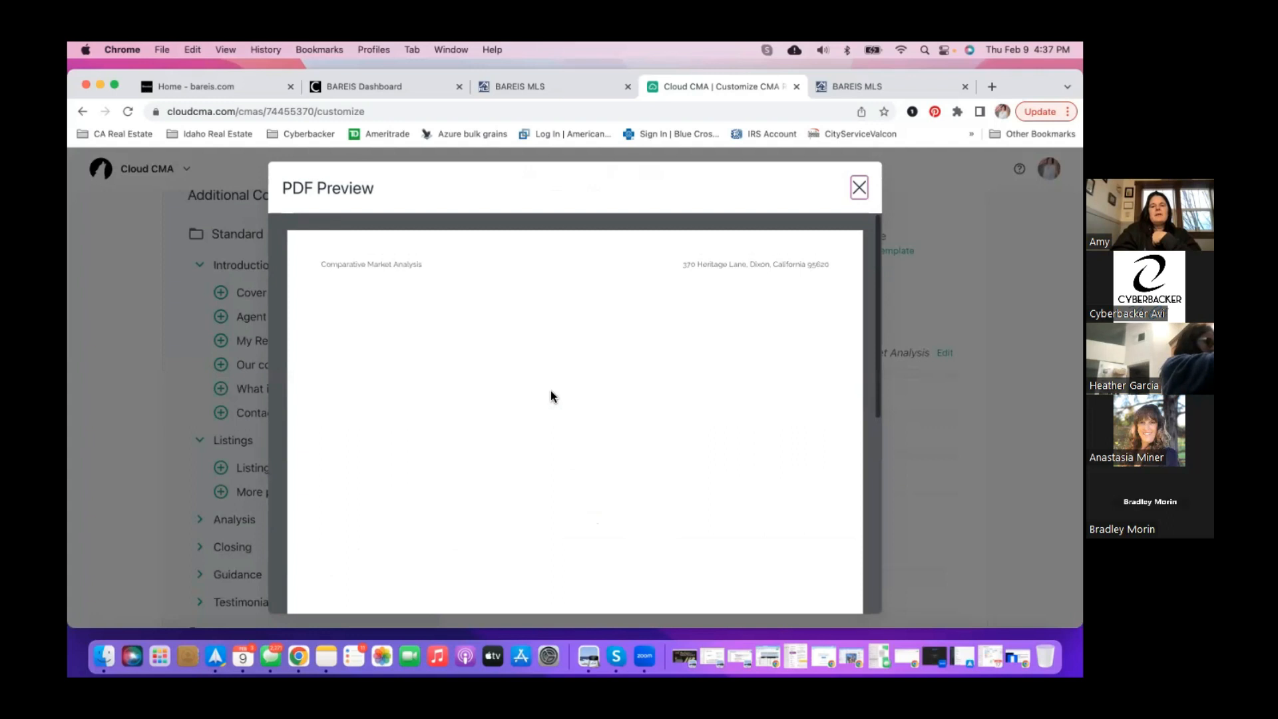
pyautogui.click(858, 188)
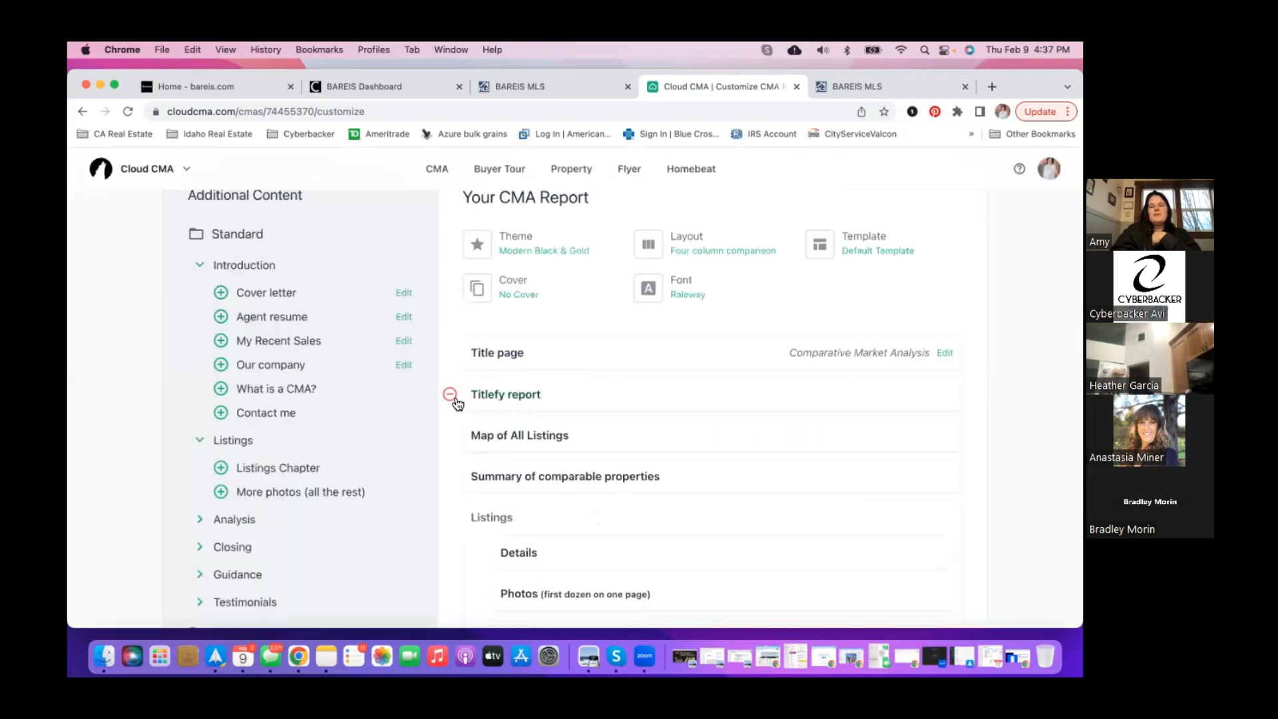
pyautogui.click(450, 395)
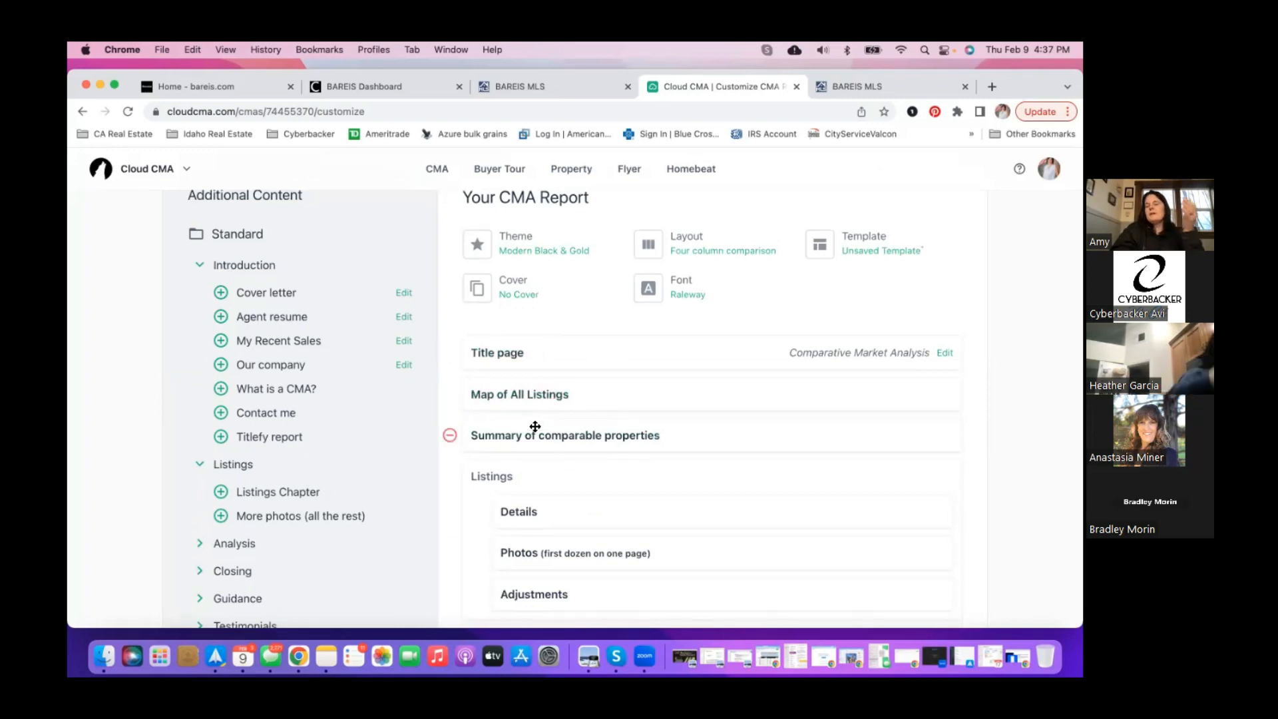
pyautogui.scroll(-3, 535, 429)
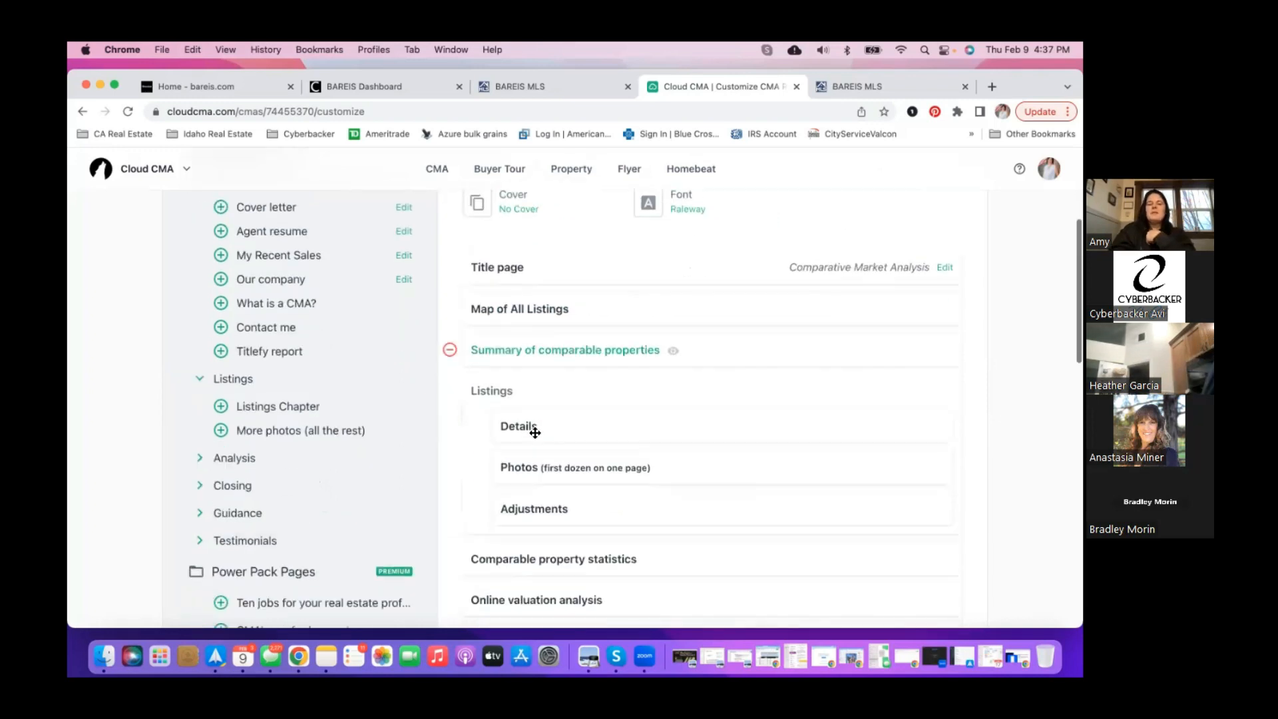
pyautogui.scroll(-1, 522, 426)
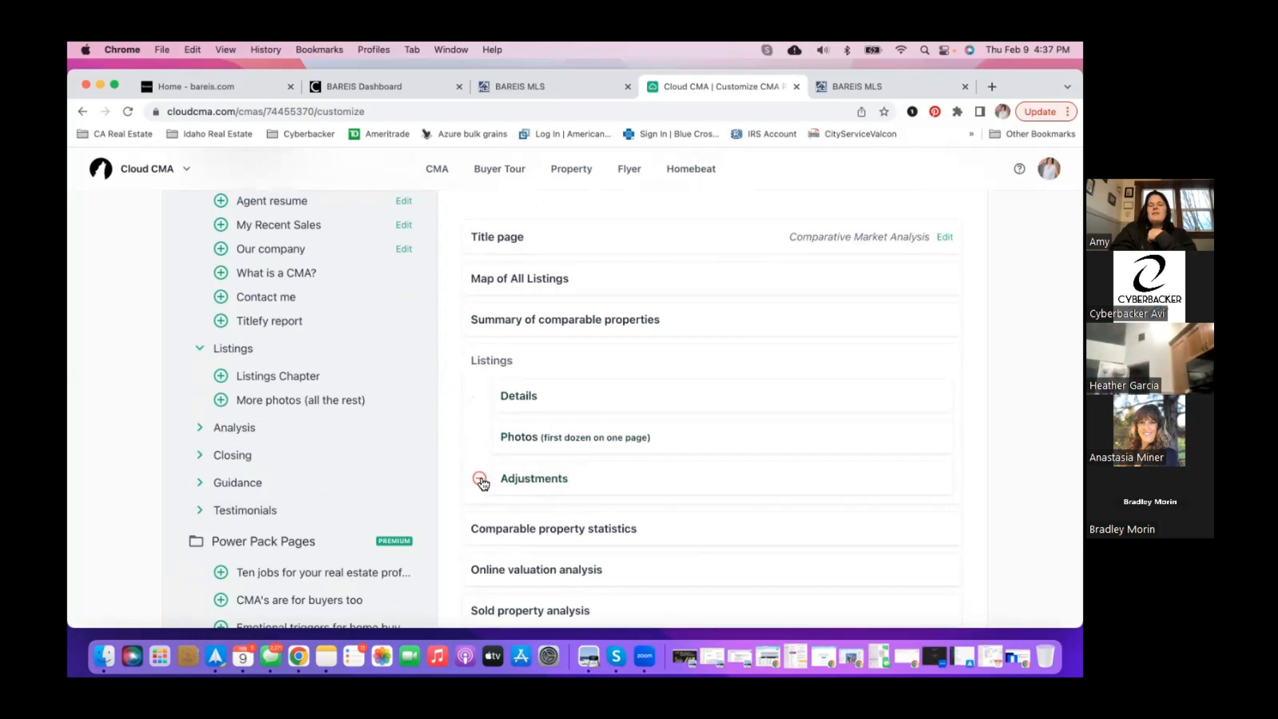
pyautogui.click(479, 480)
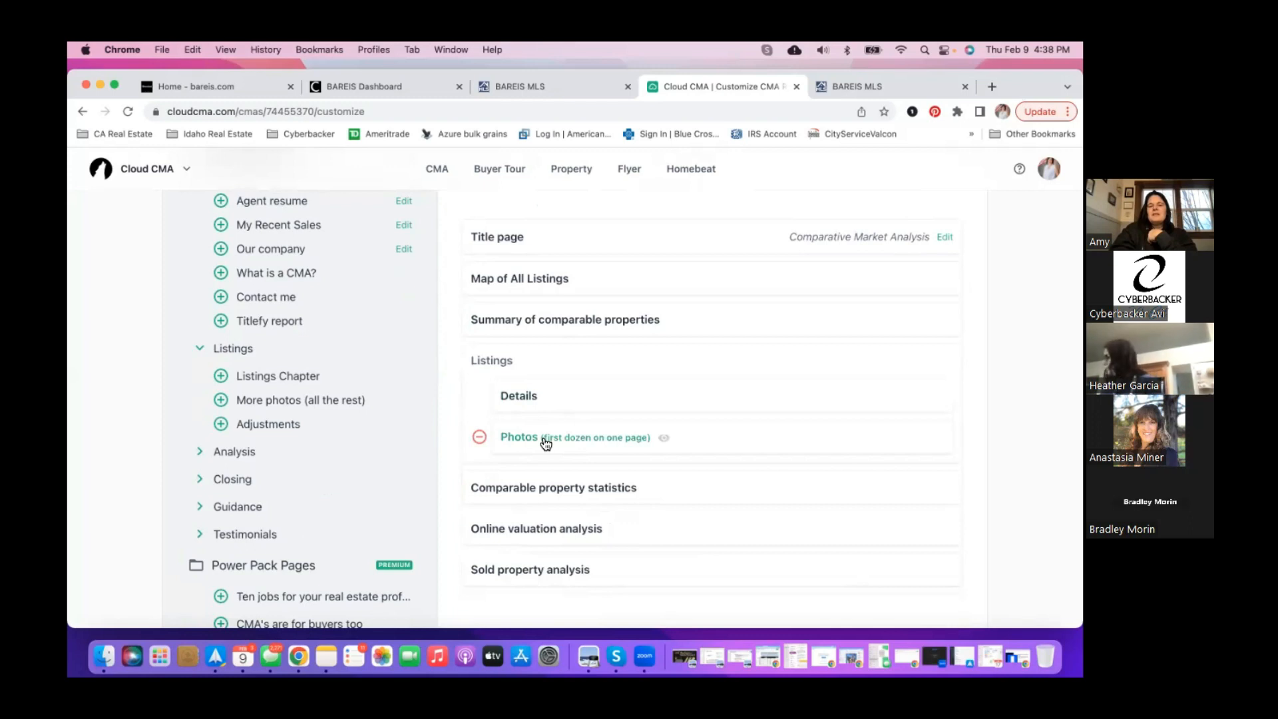
pyautogui.scroll(1, 544, 440)
pyautogui.scroll(3, 544, 437)
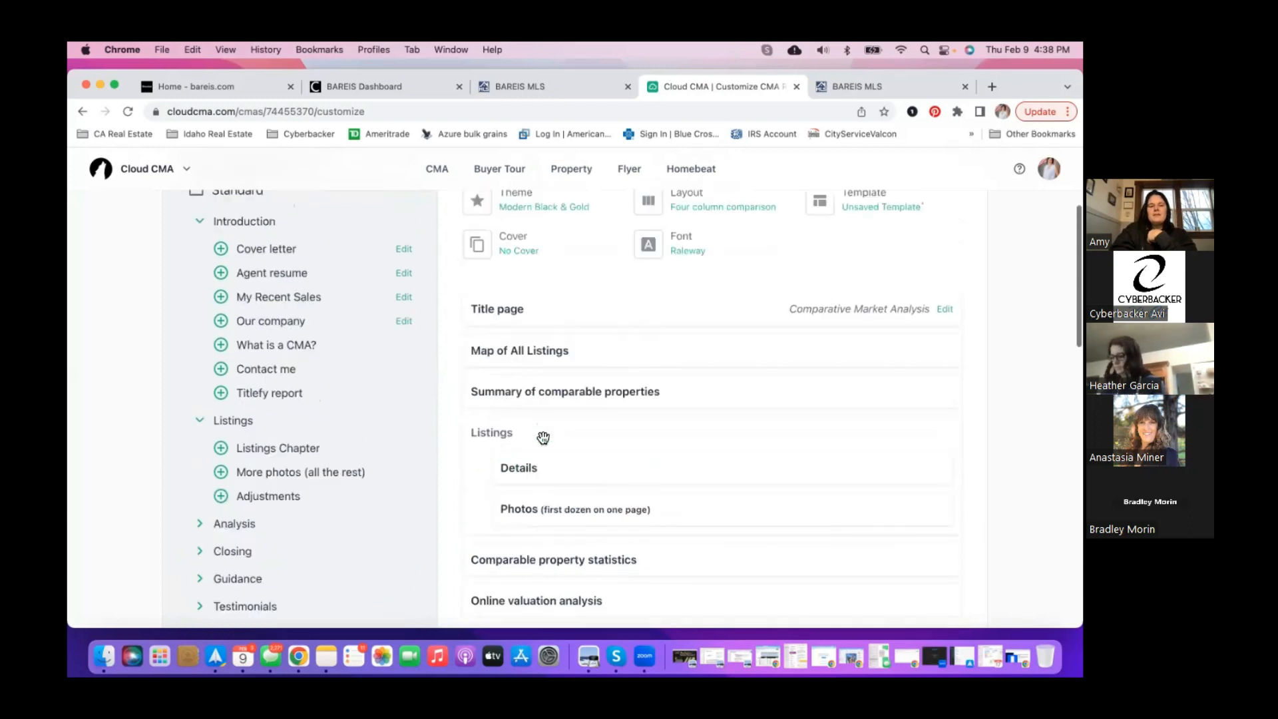
pyautogui.scroll(-2, 544, 437)
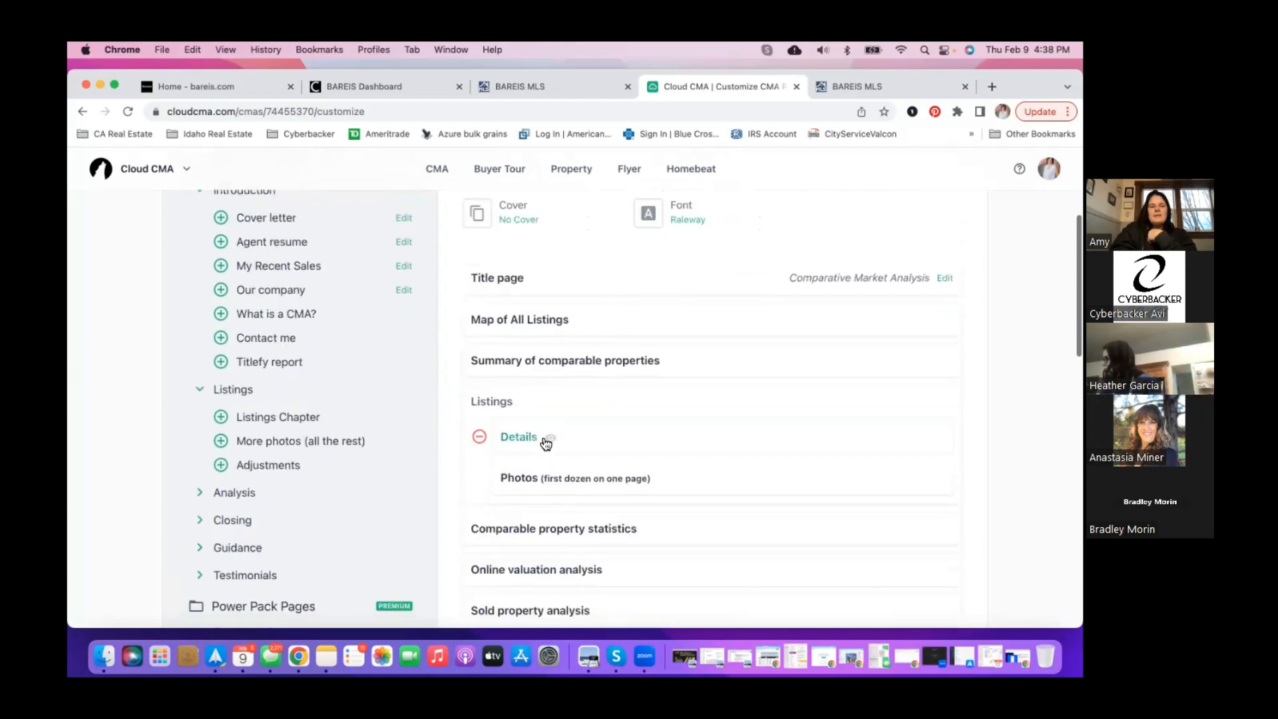
pyautogui.click(201, 492)
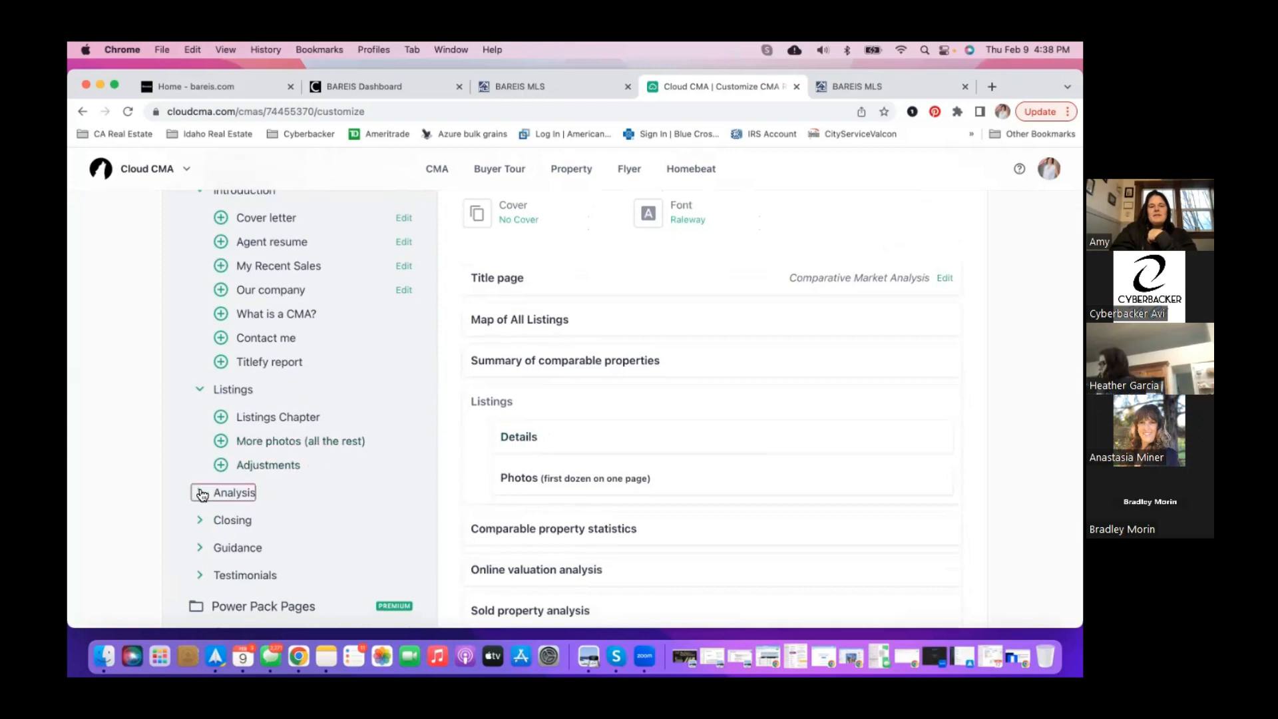
pyautogui.scroll(-3, 342, 472)
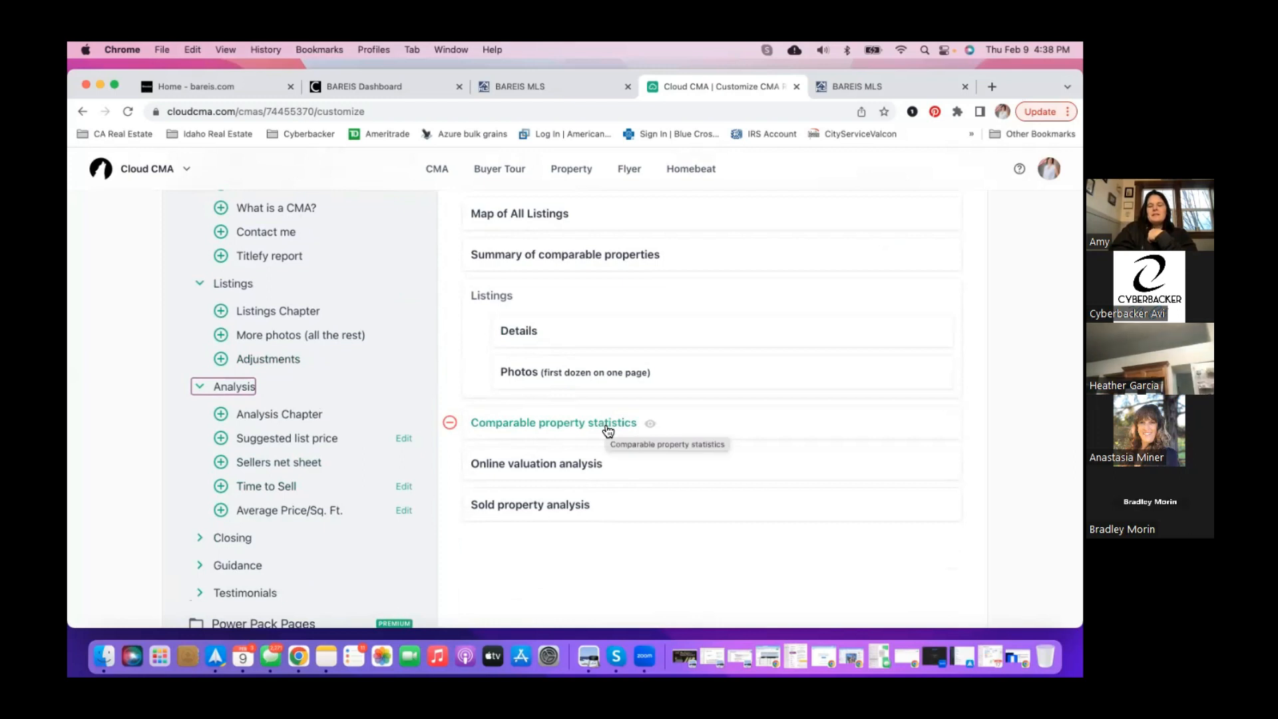
pyautogui.click(616, 468)
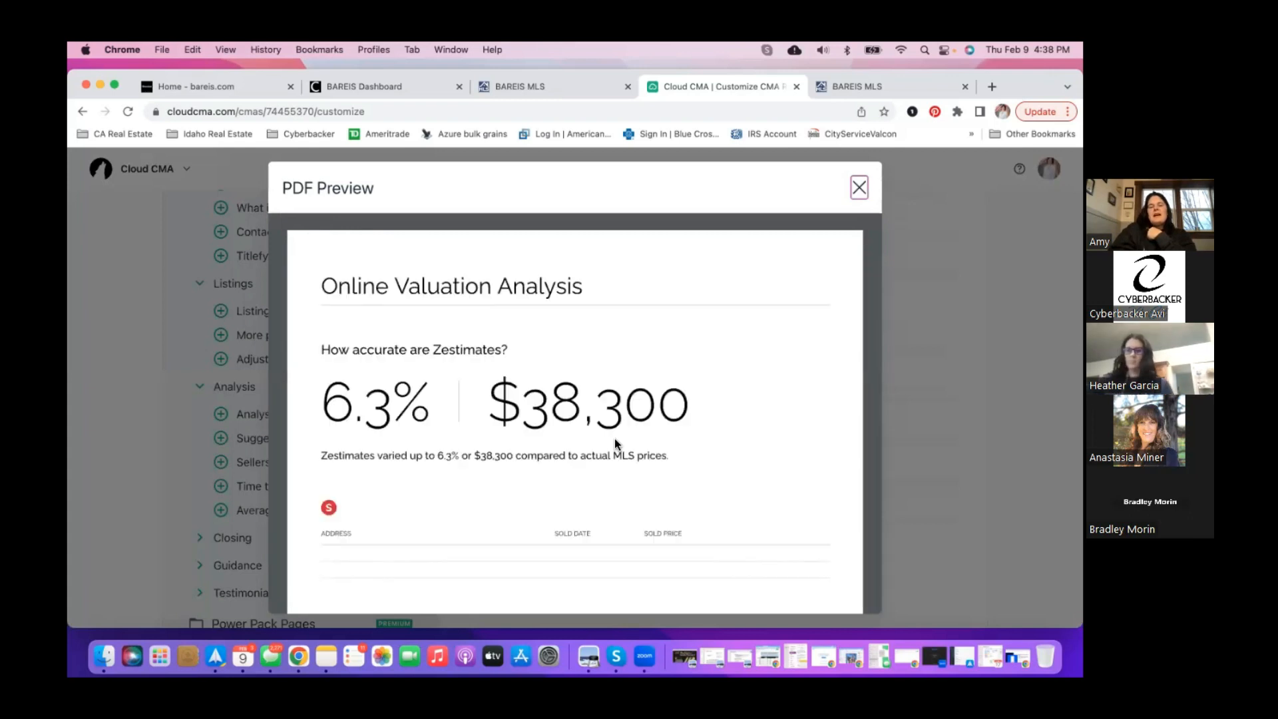
pyautogui.scroll(-3, 613, 410)
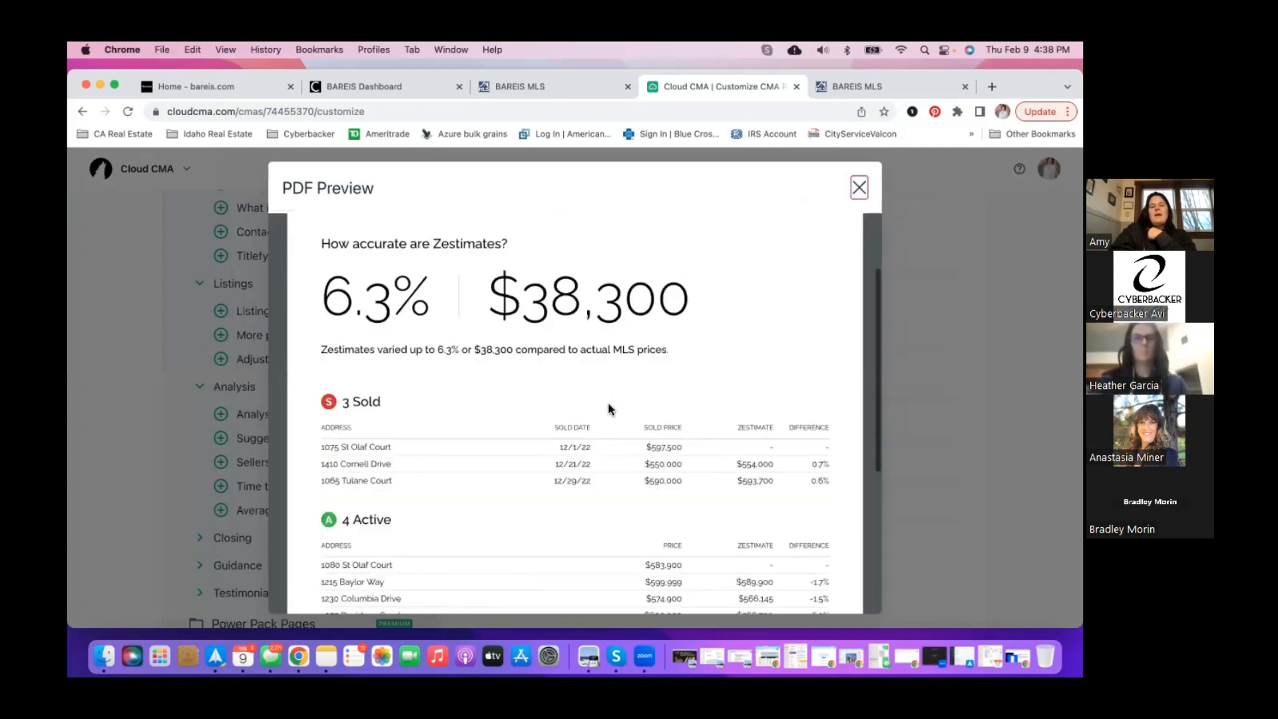
pyautogui.scroll(2, 611, 409)
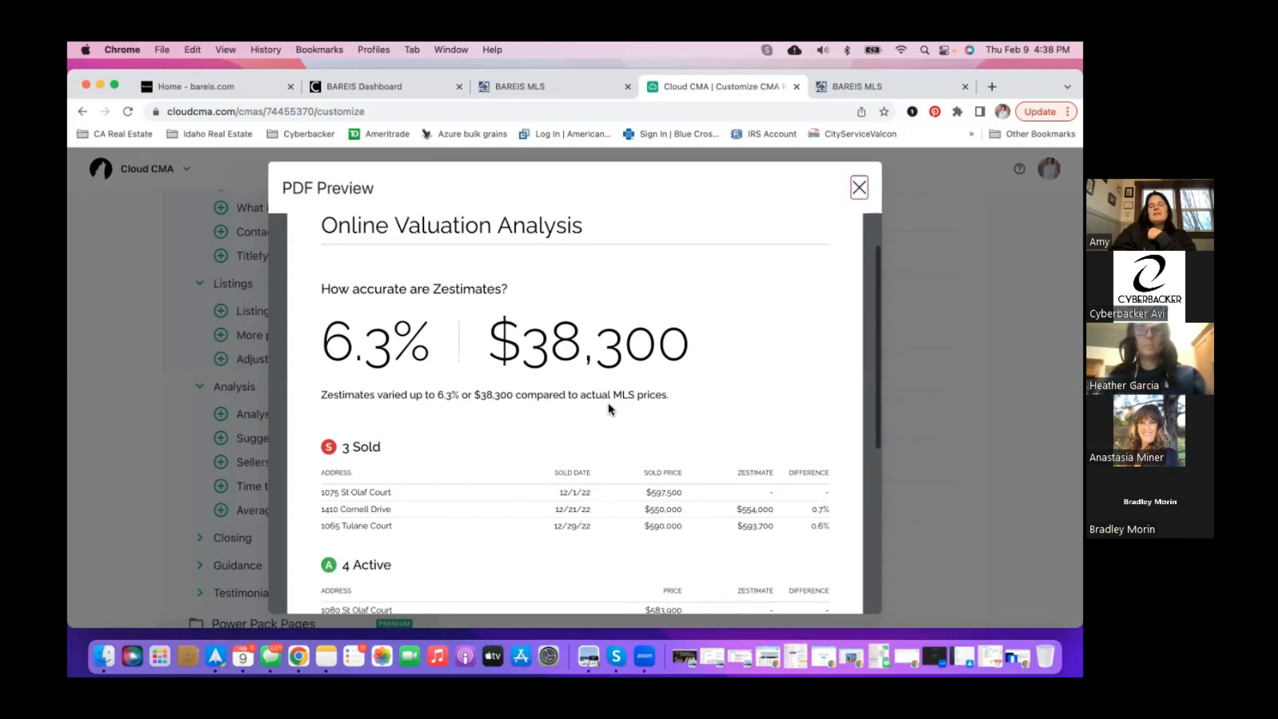
pyautogui.scroll(-2, 610, 408)
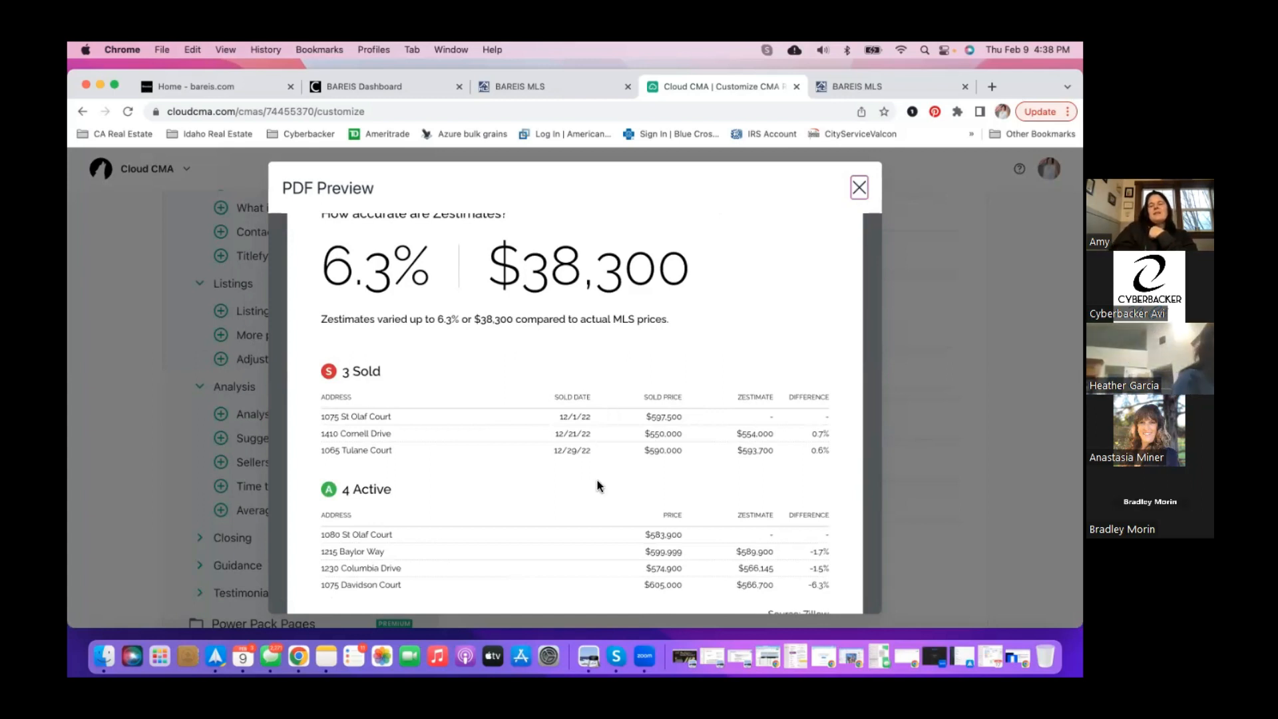
pyautogui.scroll(-1, 597, 481)
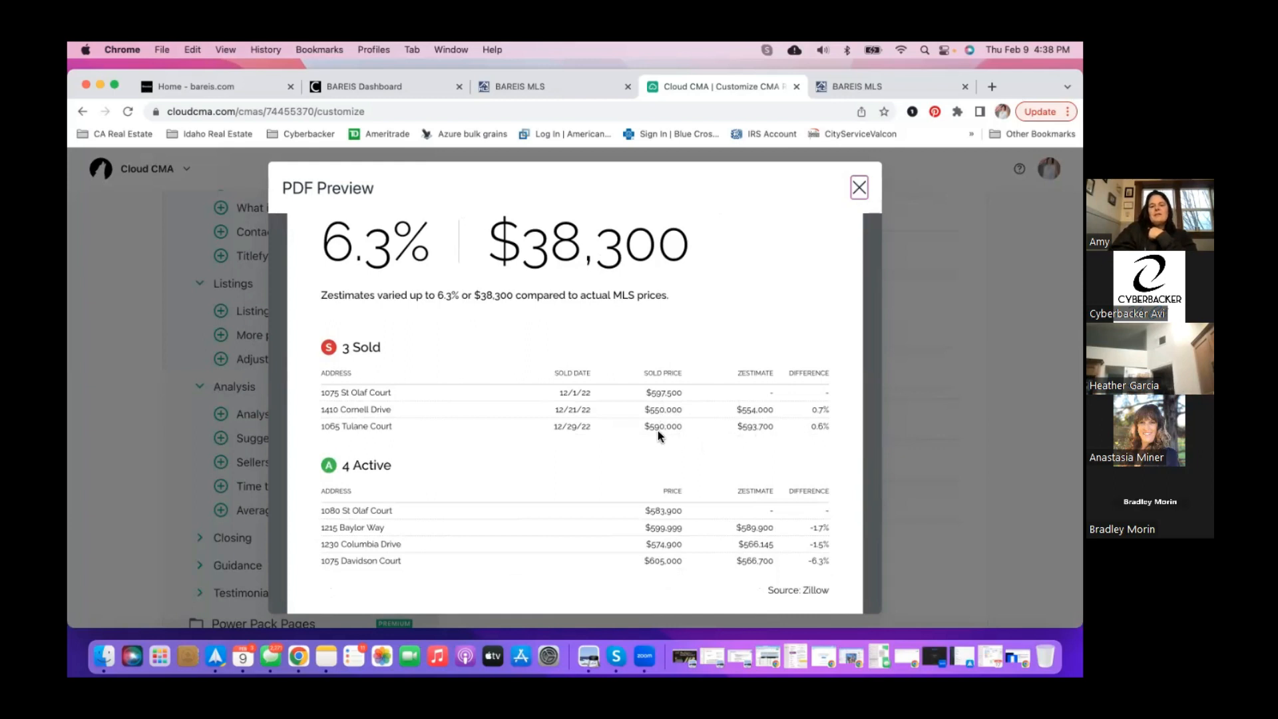
pyautogui.scroll(-2, 658, 430)
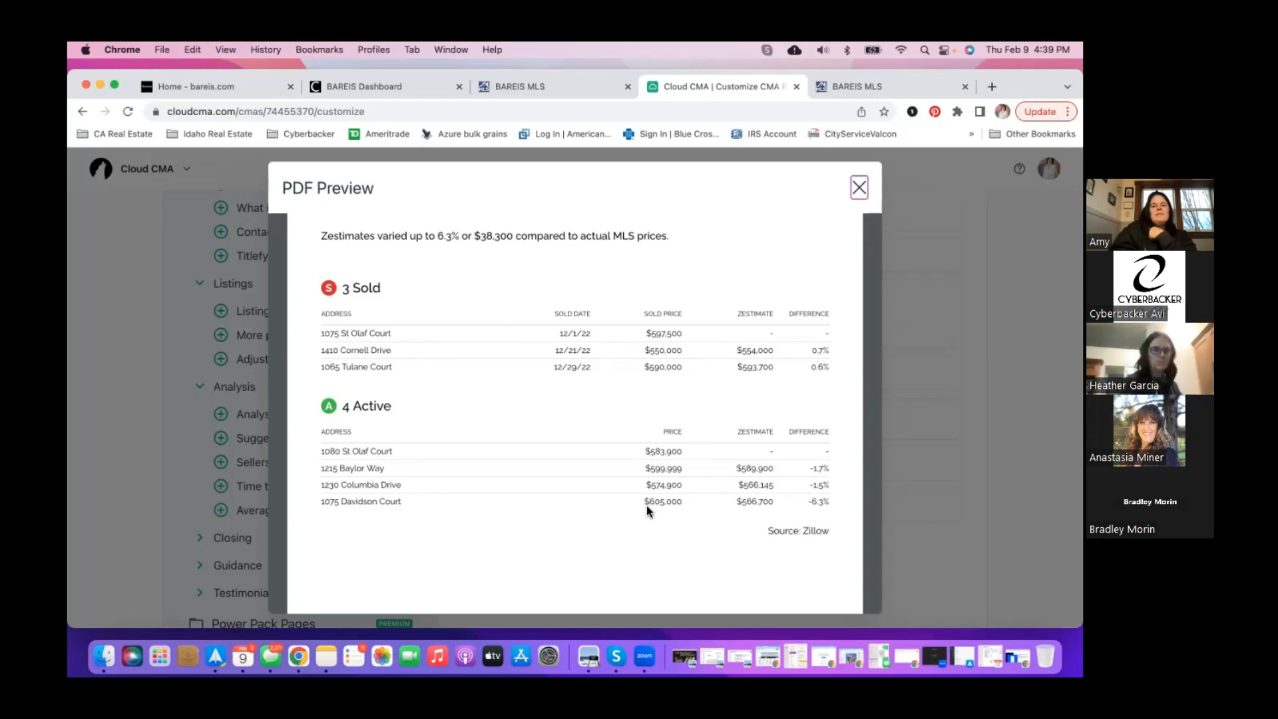
pyautogui.scroll(-5, 646, 505)
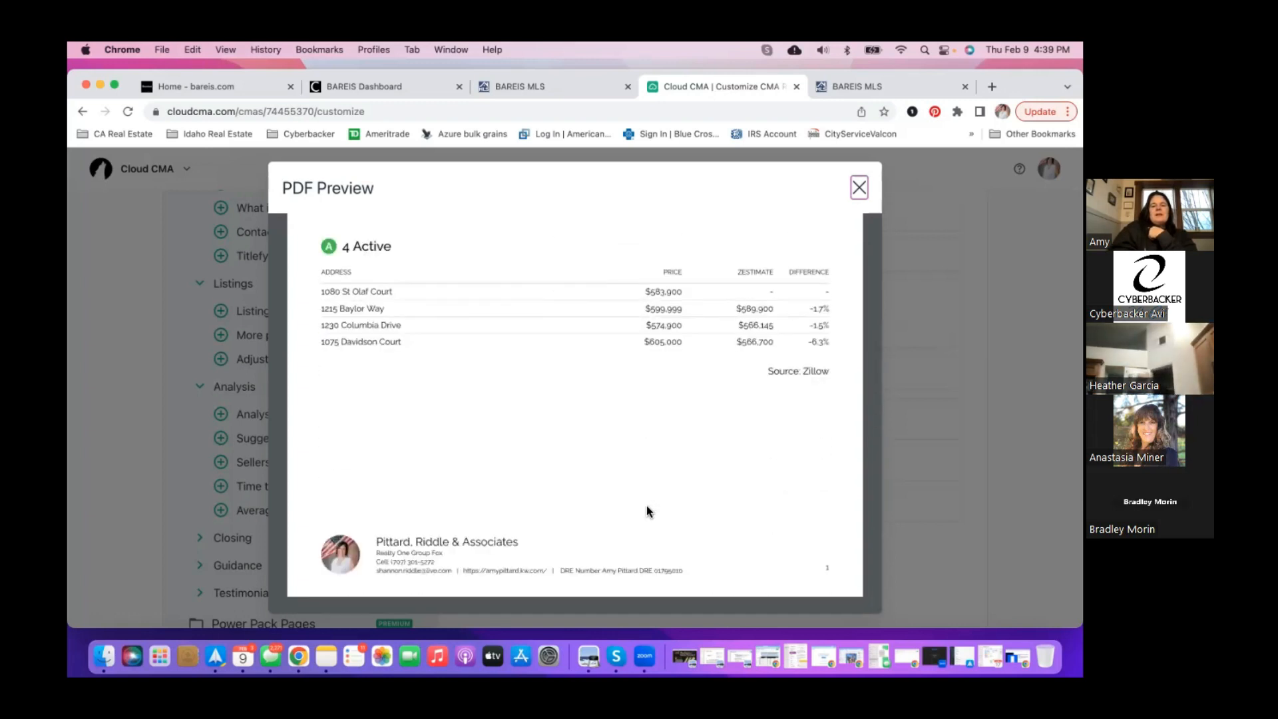
pyautogui.scroll(9, 646, 512)
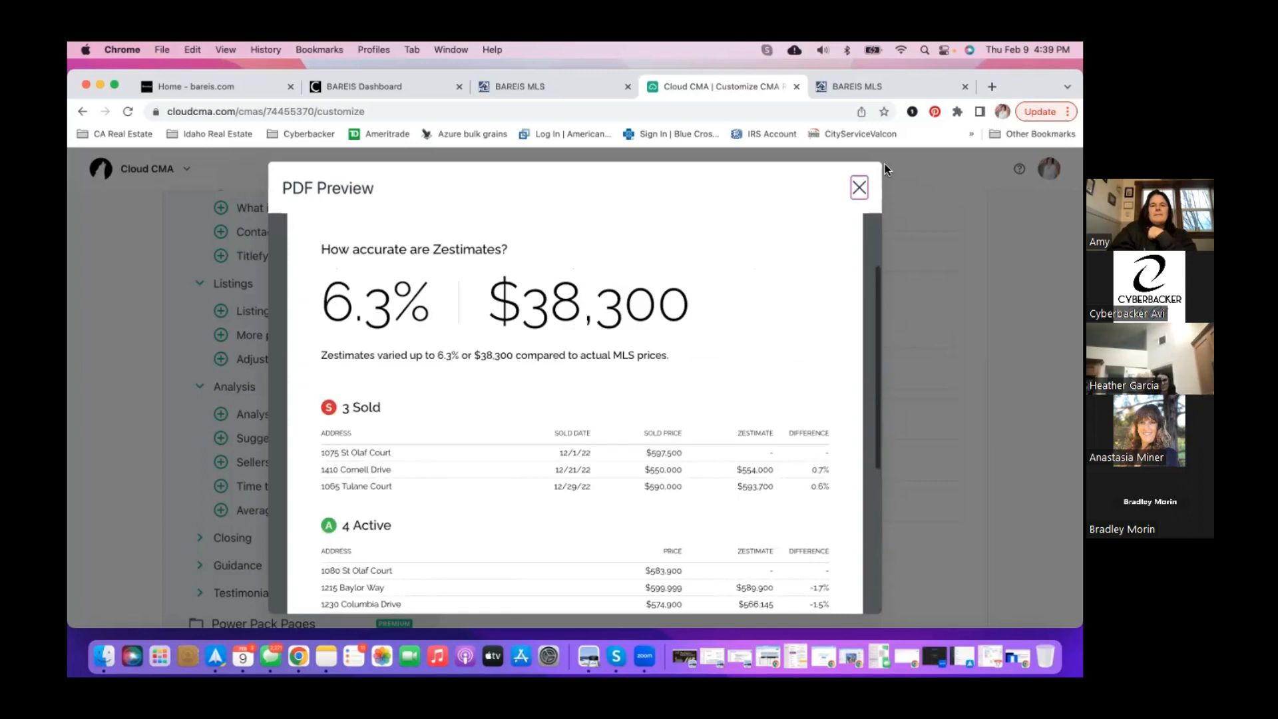
pyautogui.click(859, 187)
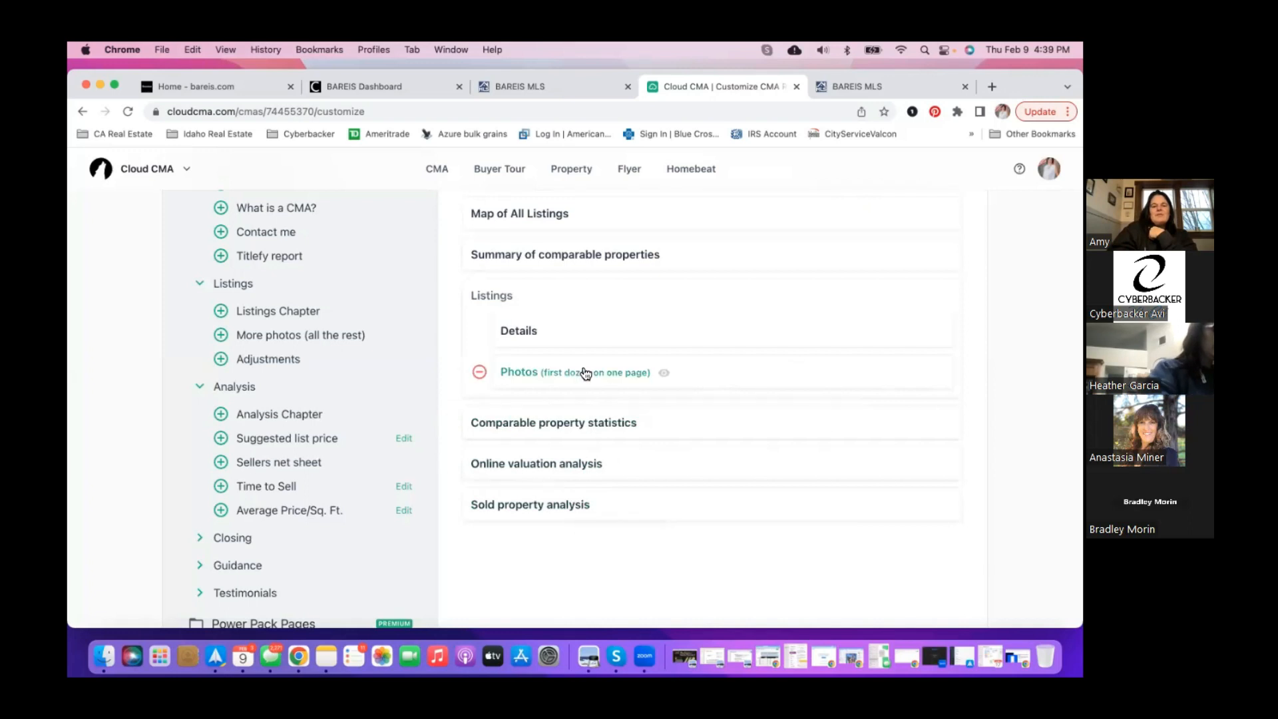
# - Expand the Closing and Testimonials groups of available pages
pyautogui.scroll(3, 583, 370)
pyautogui.scroll(-1, 583, 369)
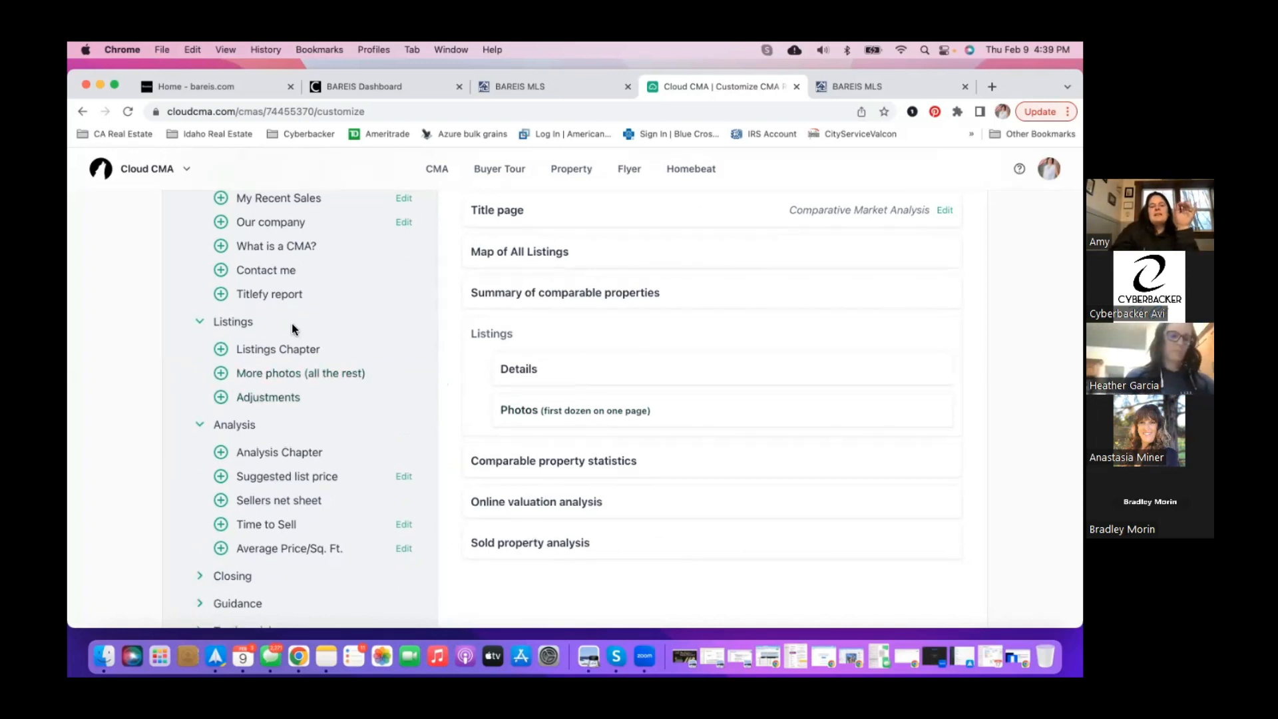
pyautogui.scroll(3, 292, 322)
pyautogui.scroll(-8, 291, 326)
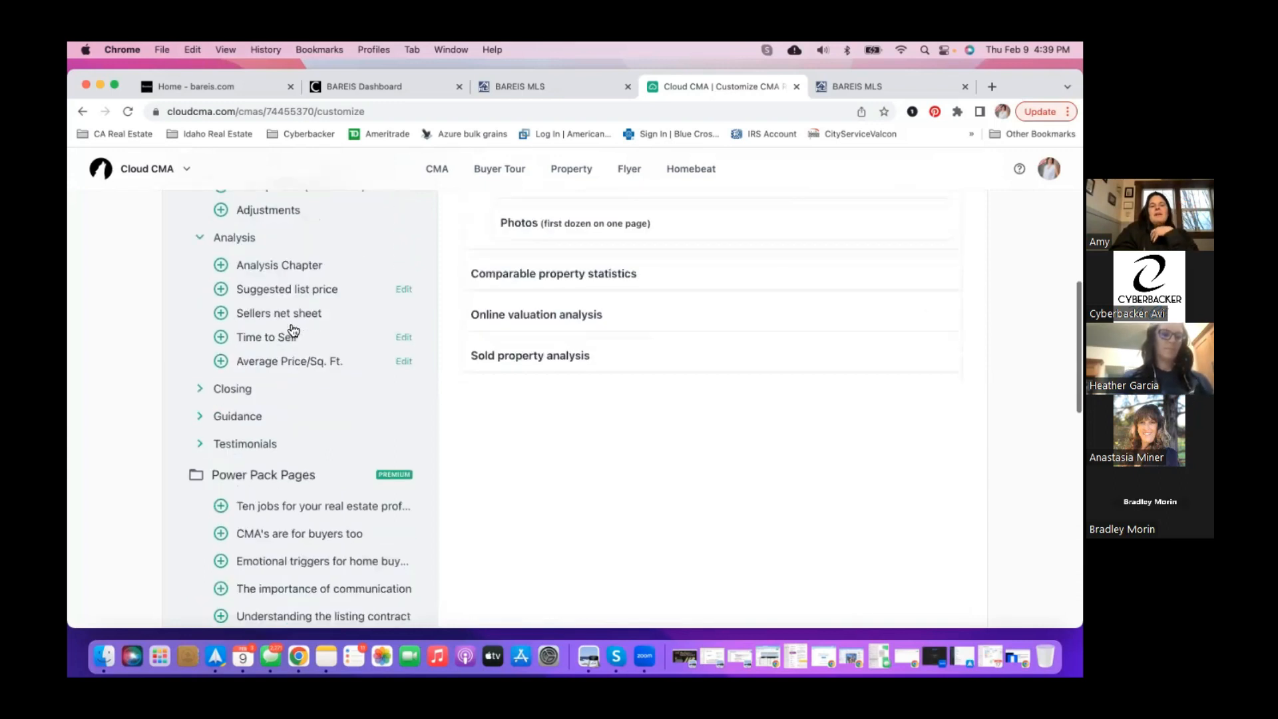
pyautogui.click(200, 374)
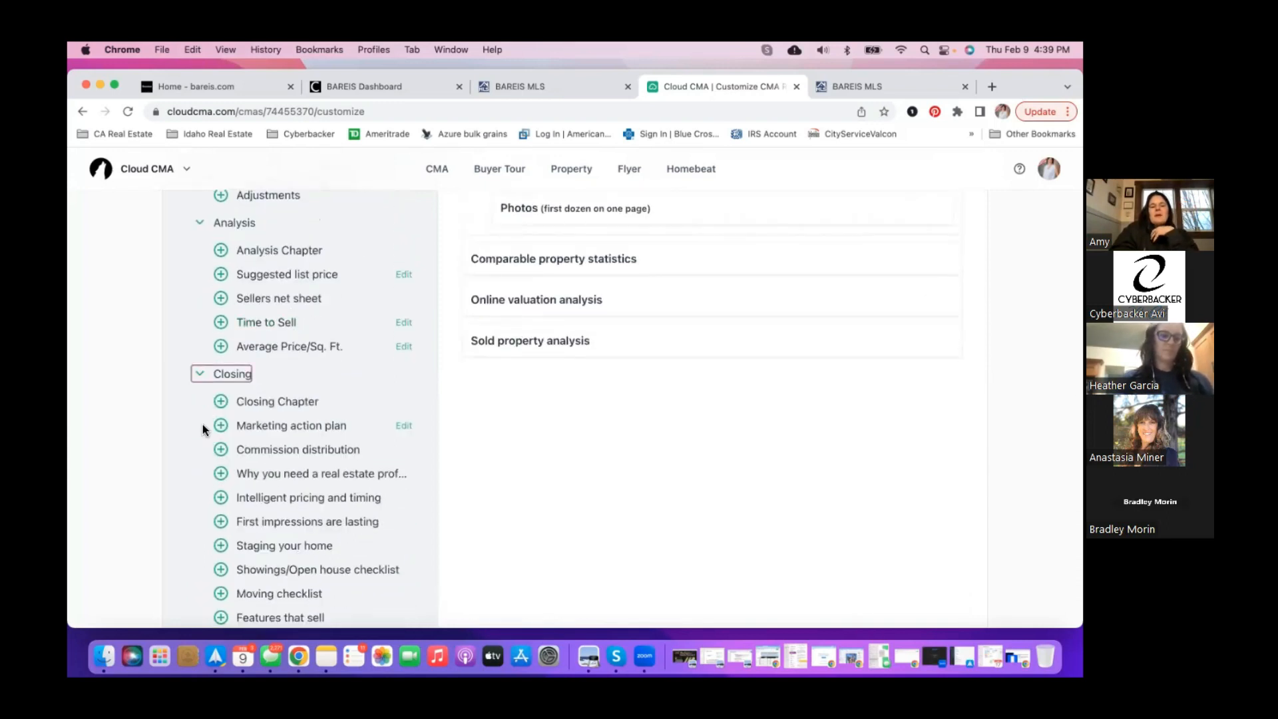
pyautogui.scroll(-5, 202, 425)
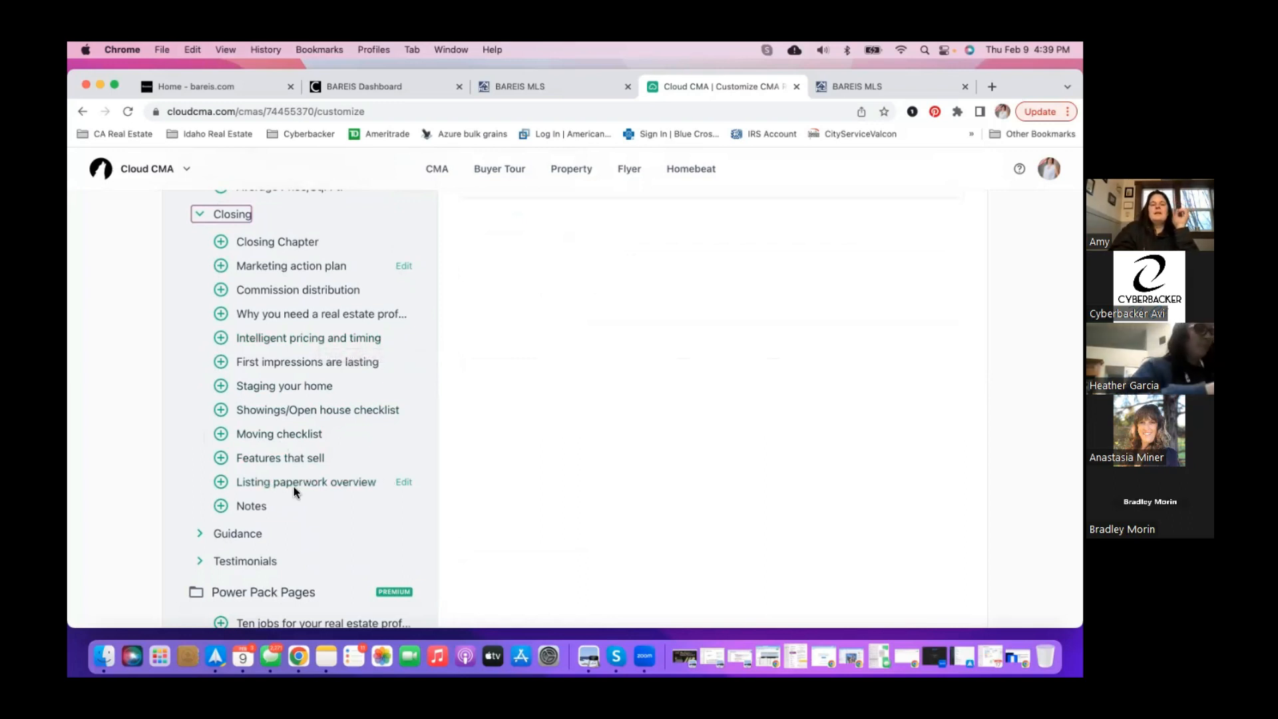
pyautogui.scroll(-2, 286, 489)
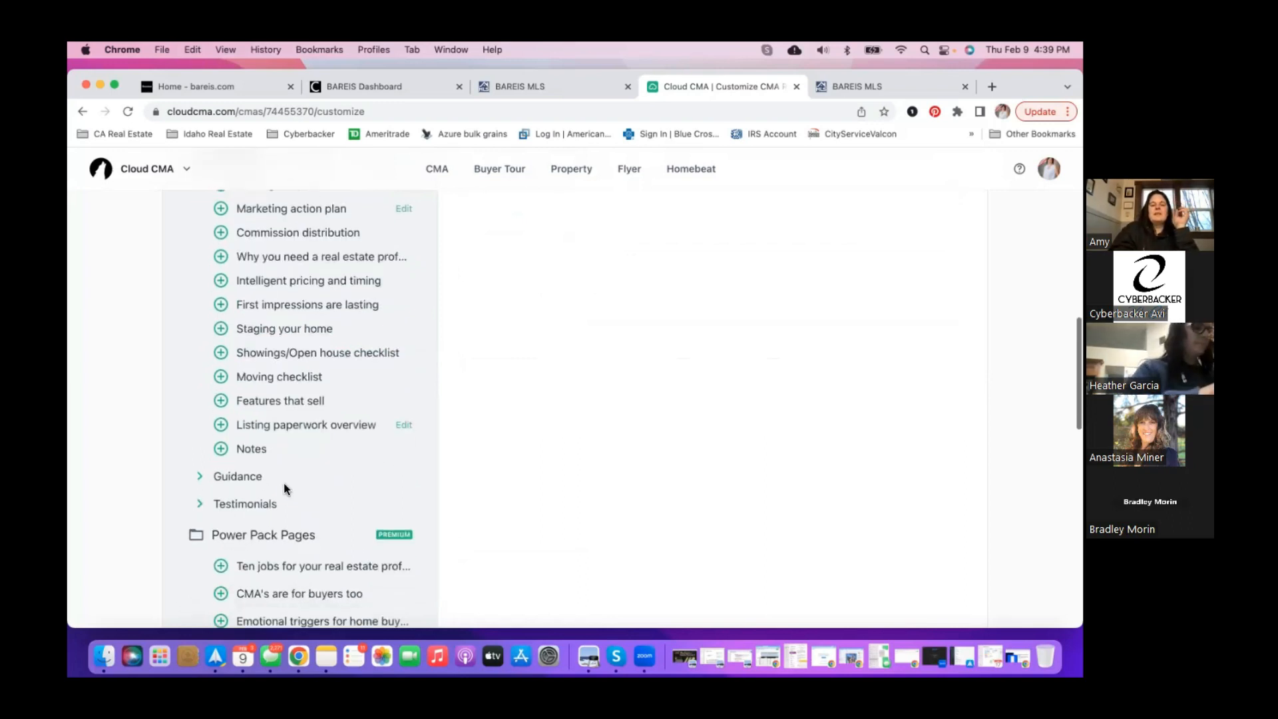
pyautogui.click(226, 503)
# - Try adding 'My ratings and reviews on Zillow', dismiss the credentials dialog, and return to the top
pyautogui.scroll(-5, 230, 529)
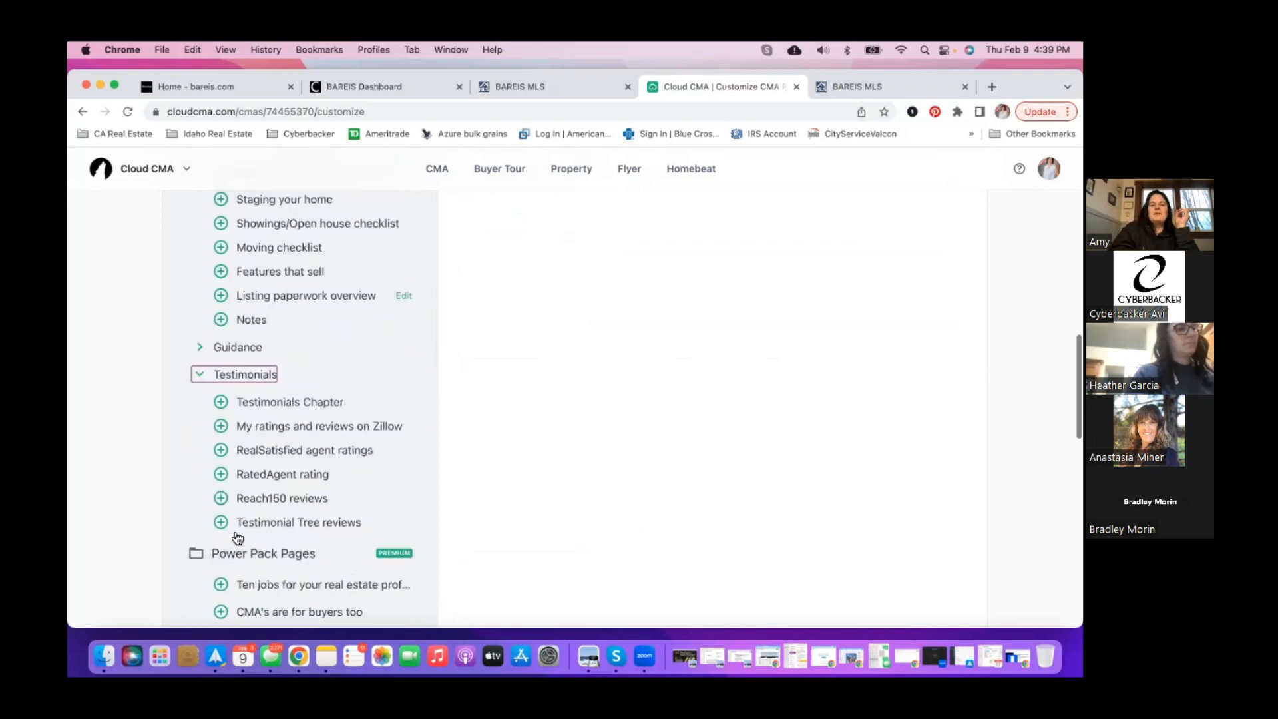
pyautogui.click(221, 411)
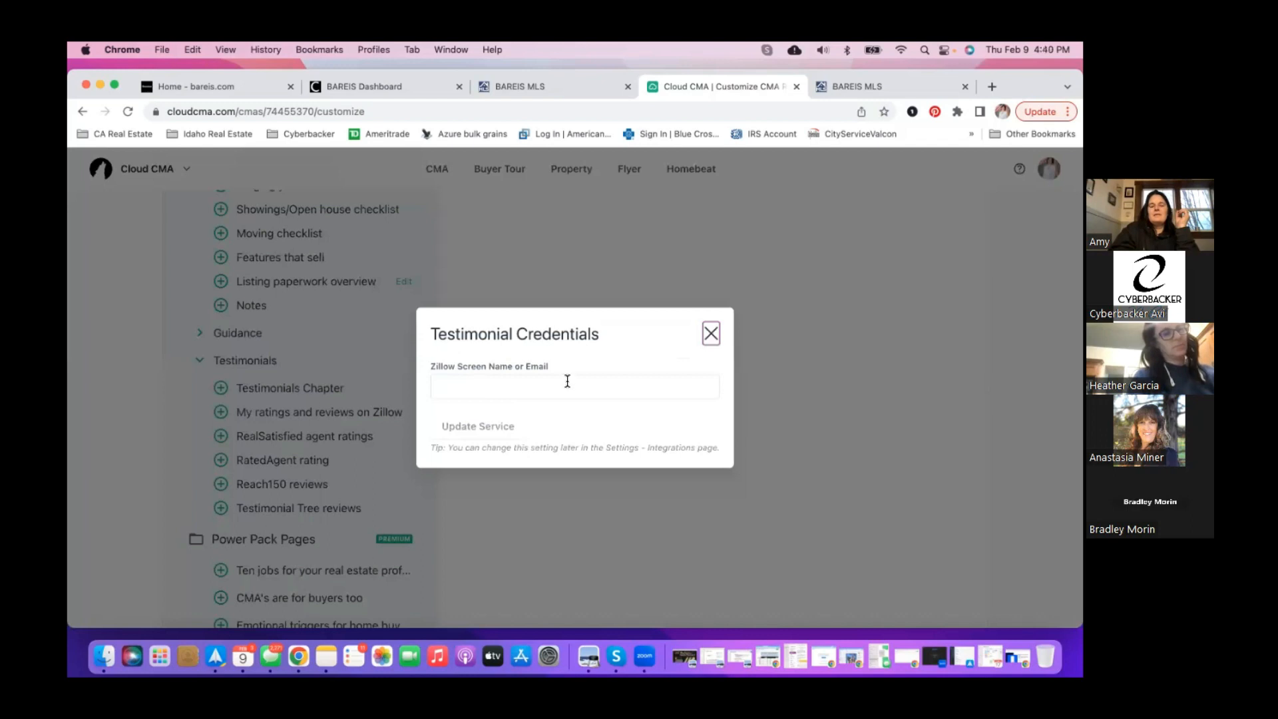
pyautogui.click(711, 335)
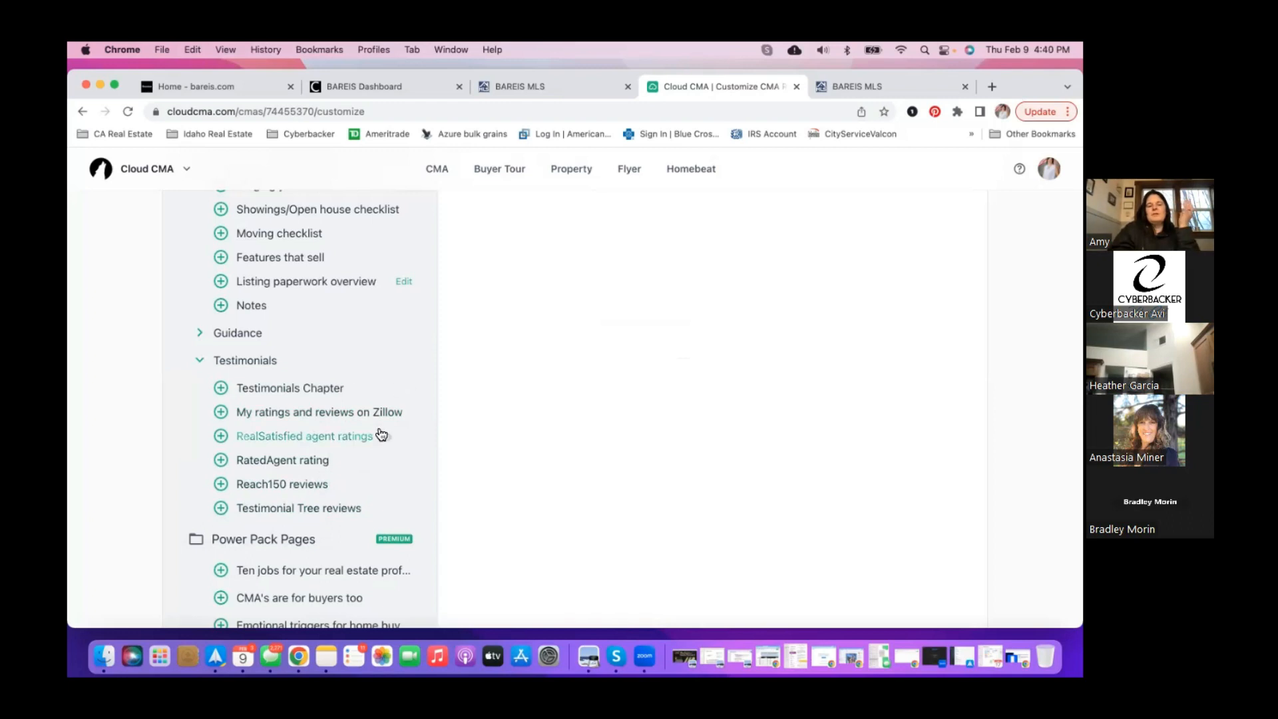
pyautogui.scroll(-2, 385, 479)
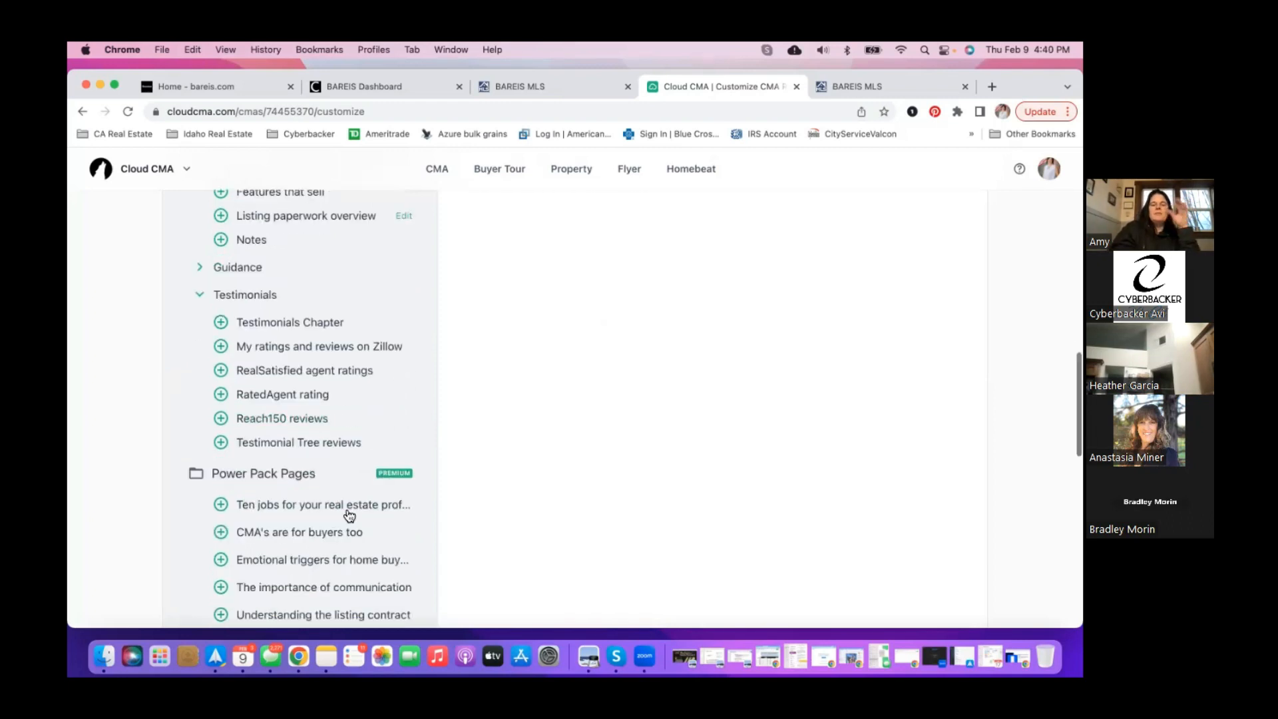
pyautogui.scroll(10, 385, 531)
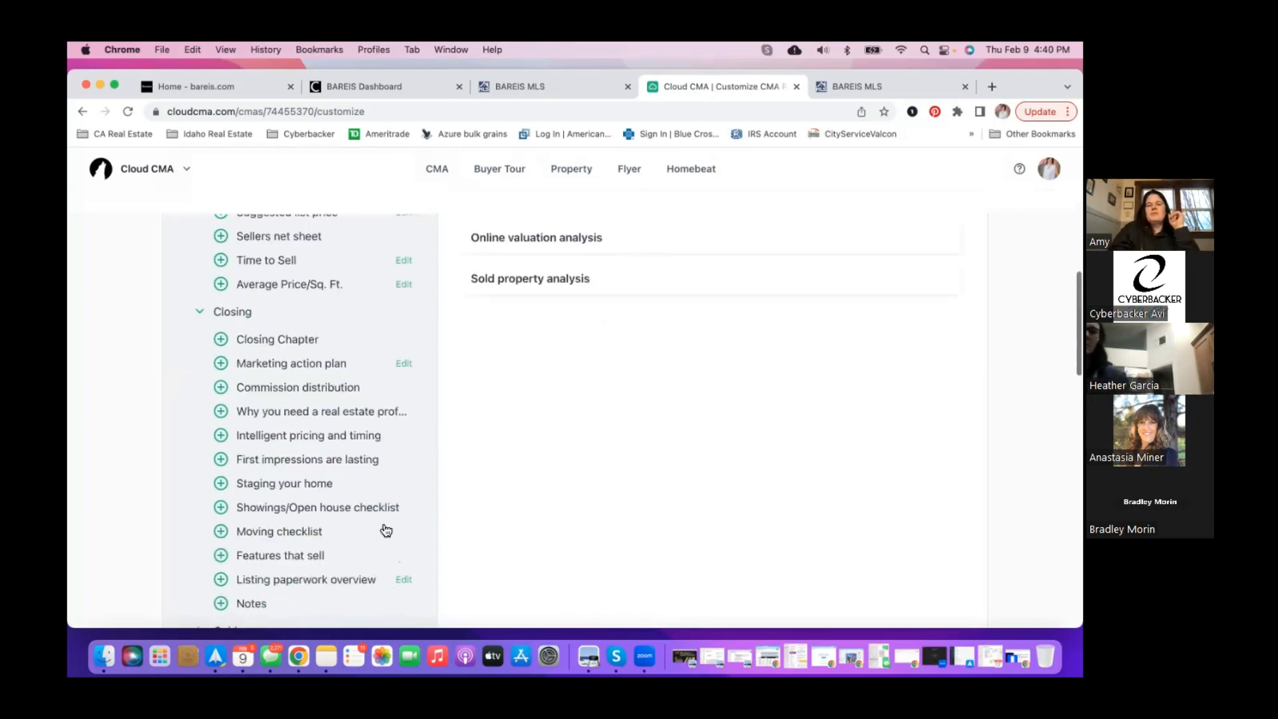
pyautogui.scroll(3, 383, 529)
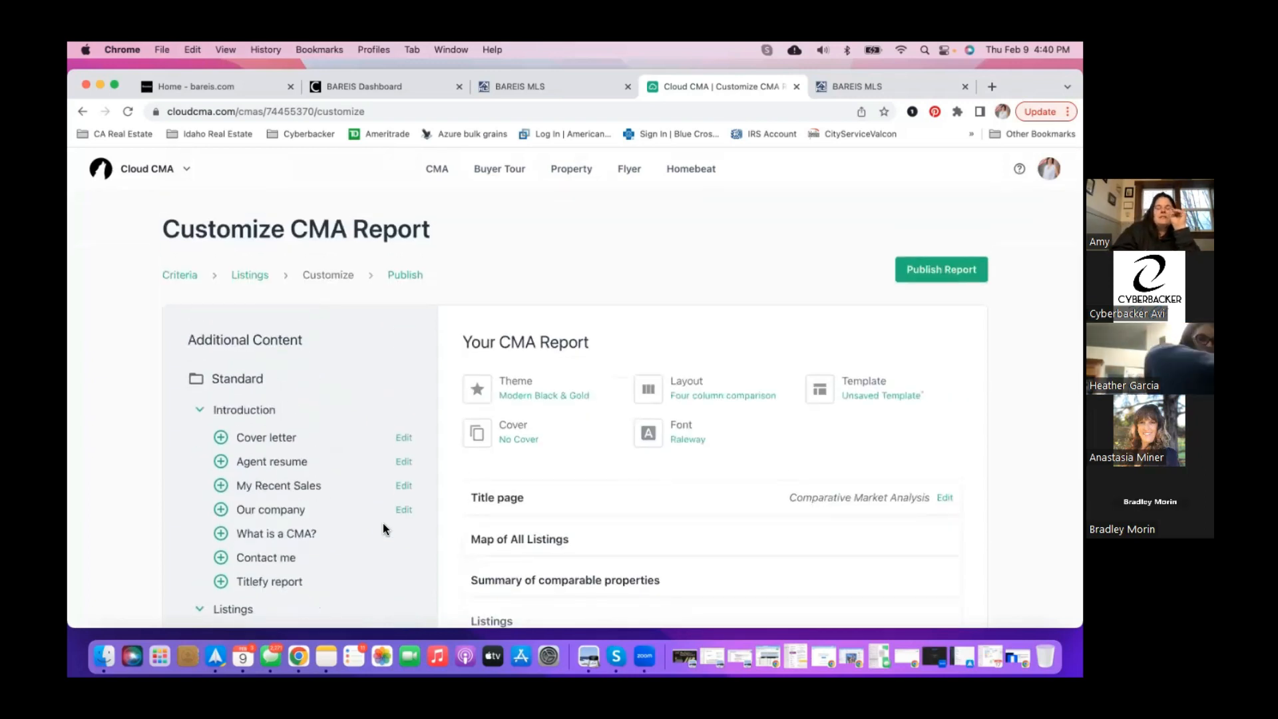
pyautogui.click(936, 273)
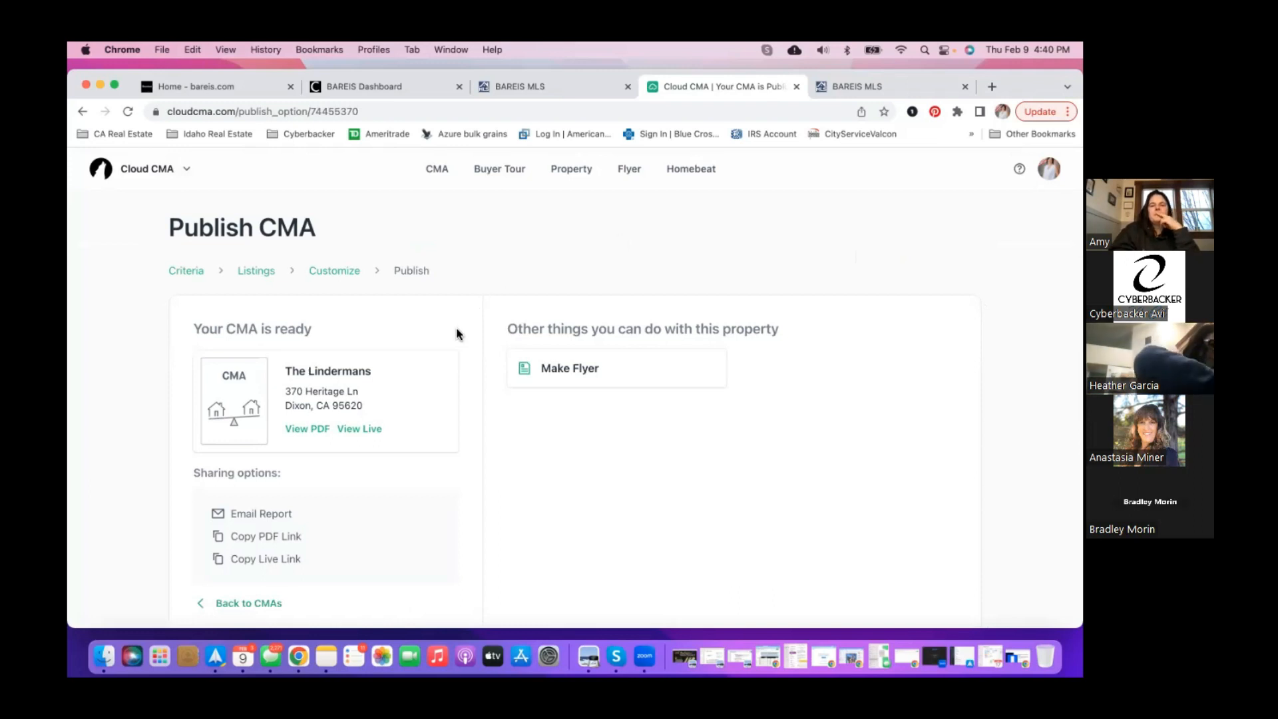
pyautogui.scroll(-1, 458, 333)
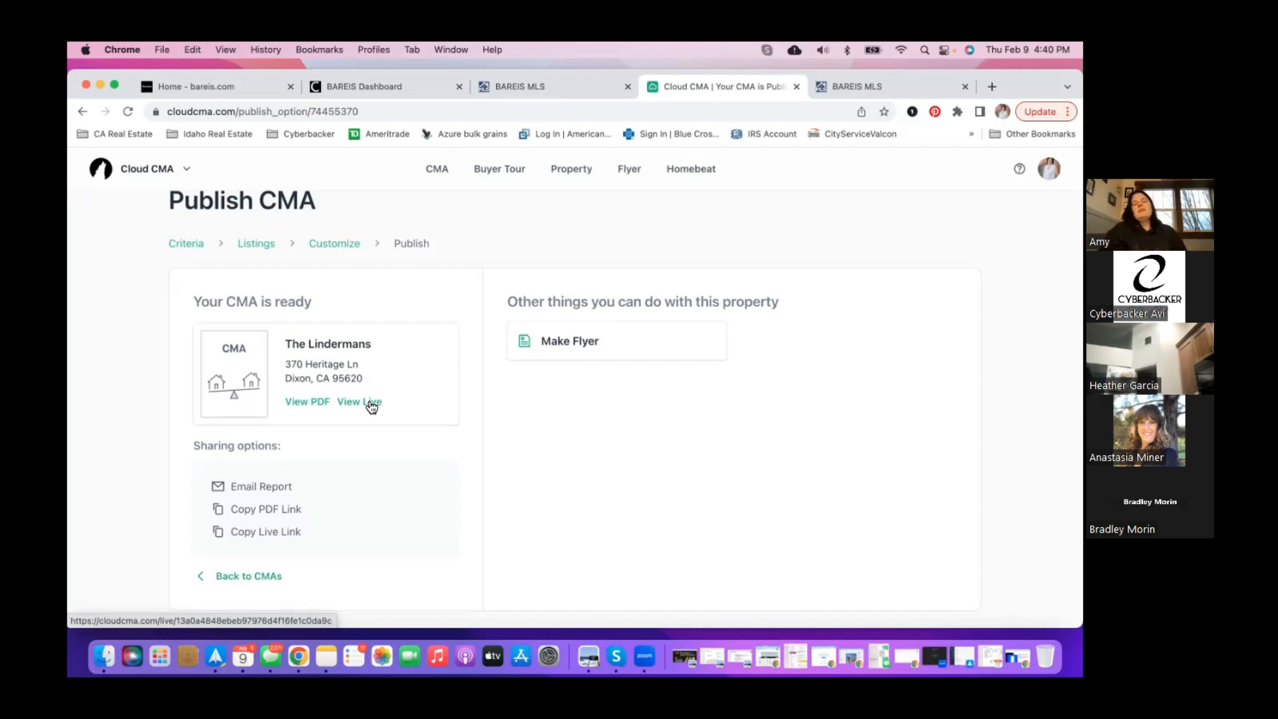
pyautogui.click(323, 404)
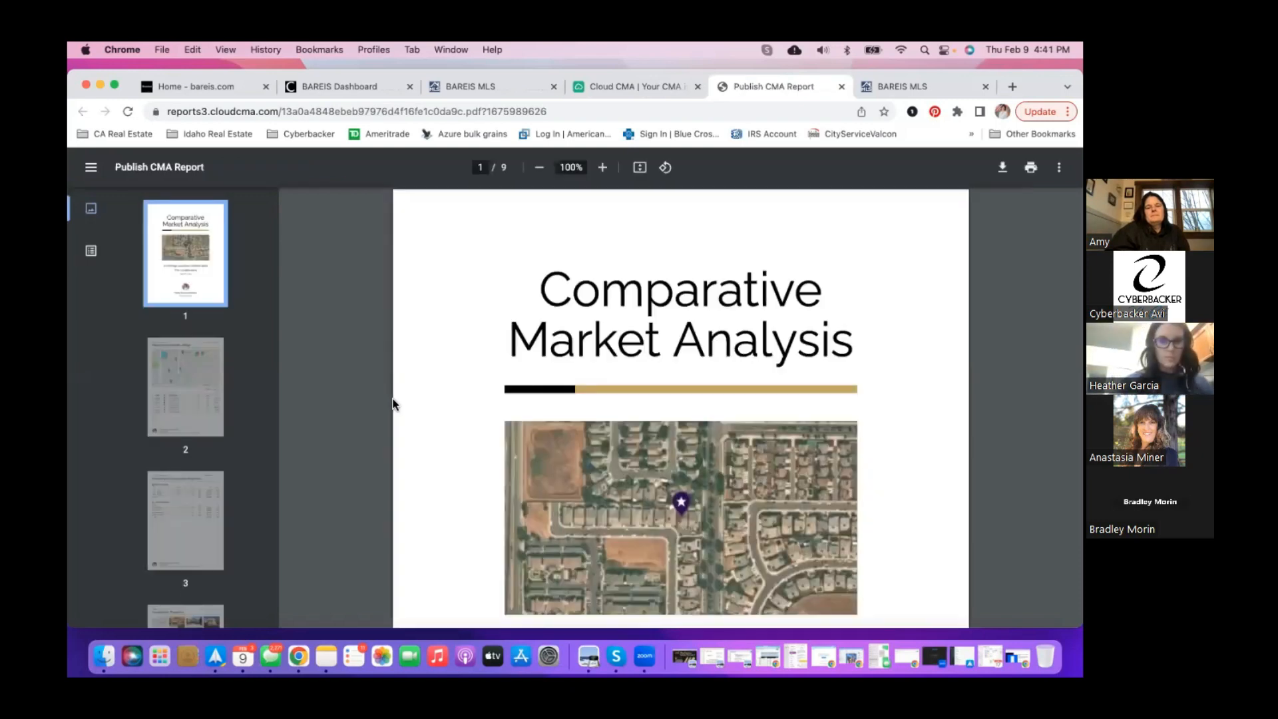
# - Jump to page 2's comparable listings map, then continue to page 3's Summary of Comparable Properties
pyautogui.scroll(-4, 393, 404)
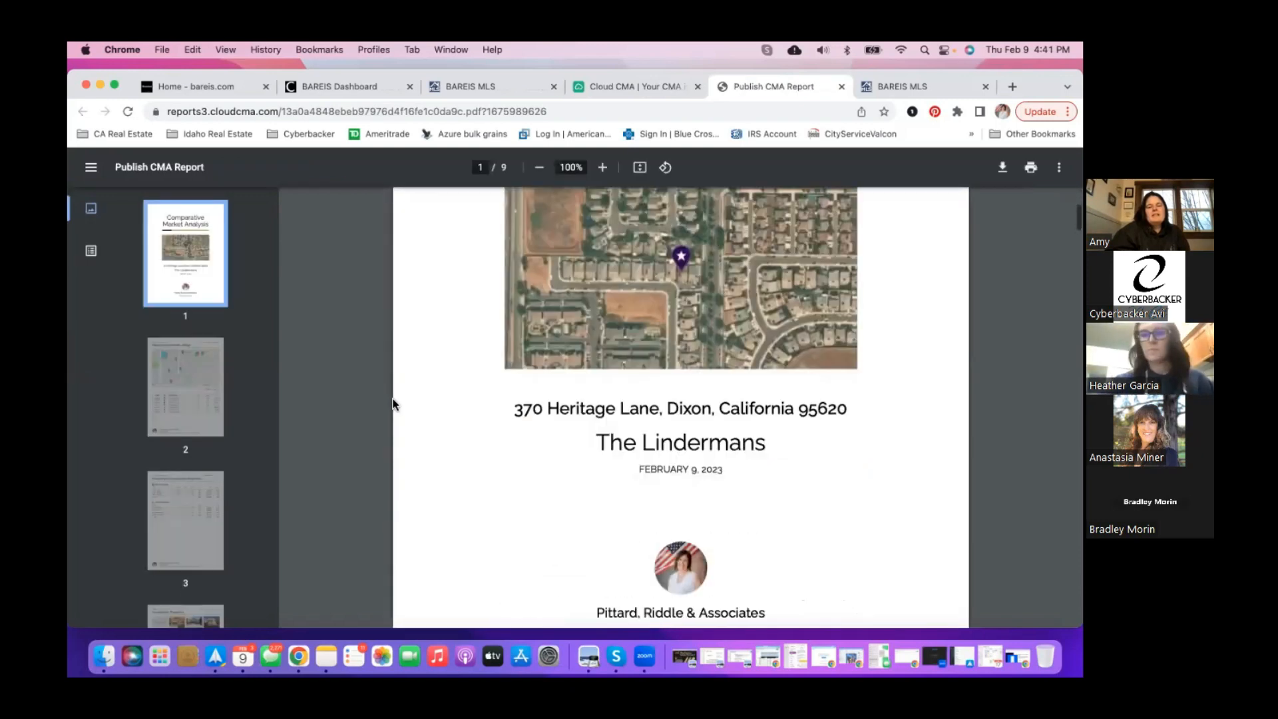
pyautogui.click(202, 383)
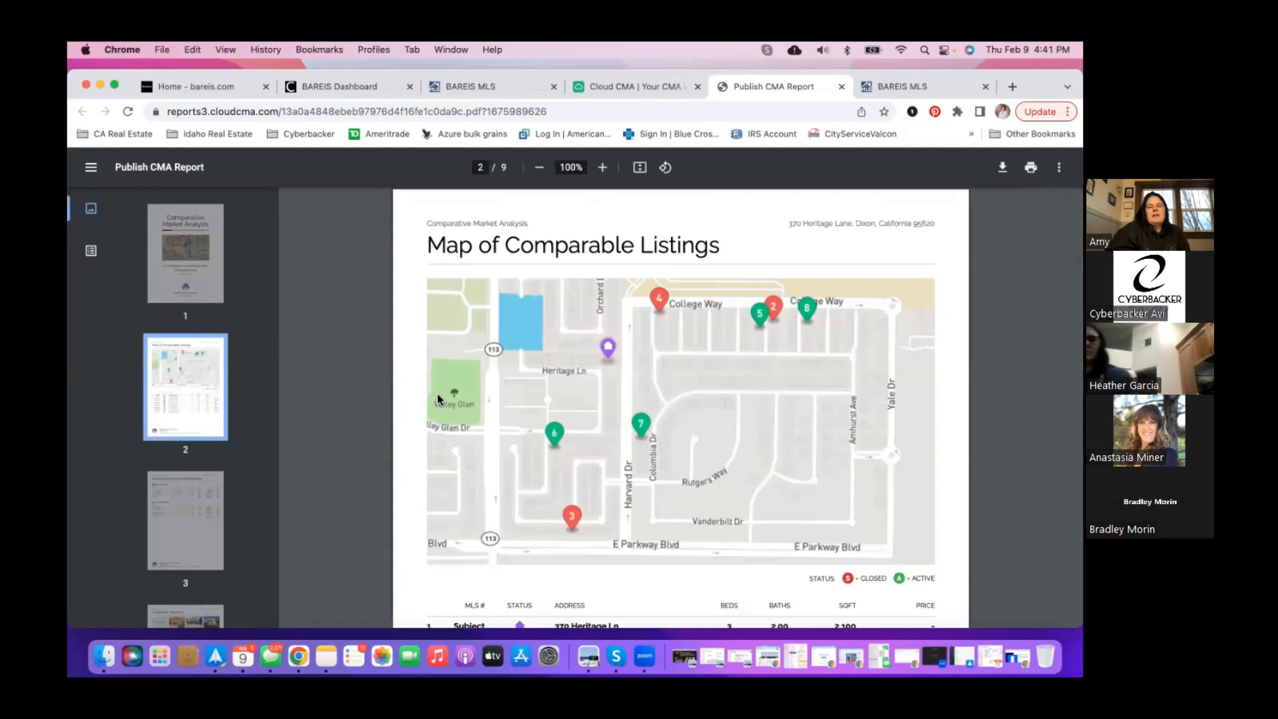
pyautogui.scroll(-5, 511, 413)
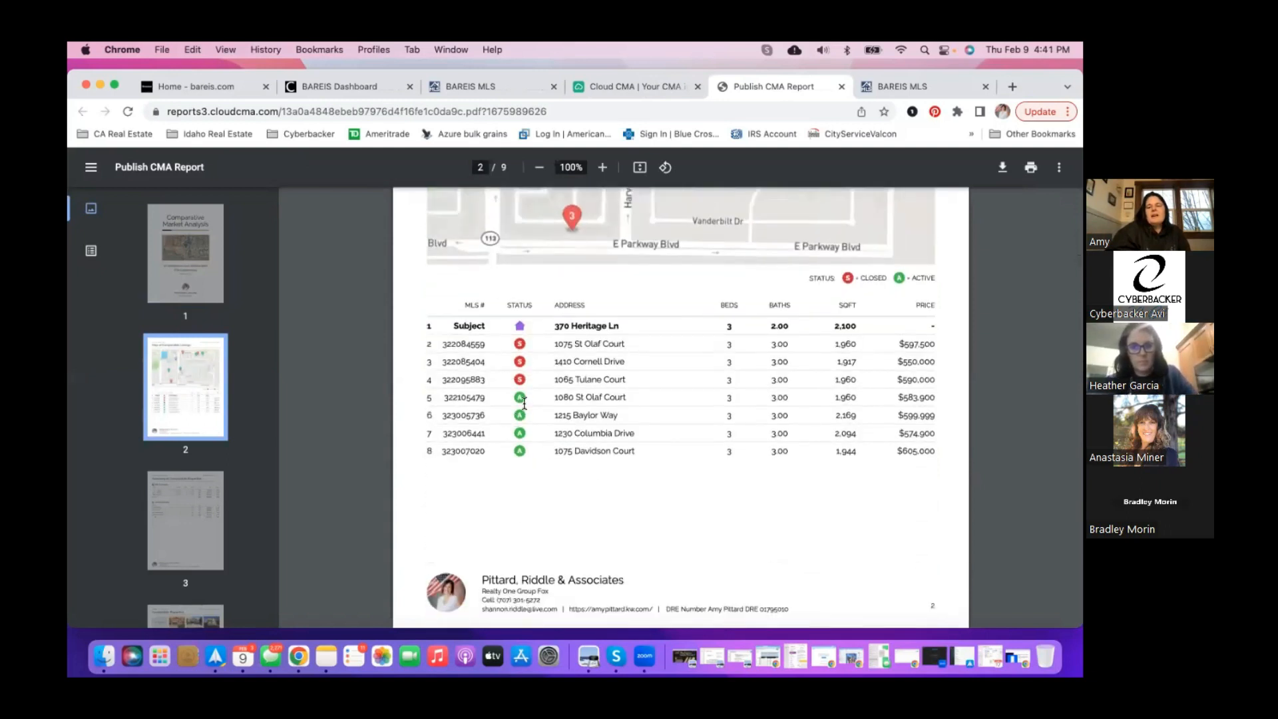
pyautogui.scroll(-5, 524, 403)
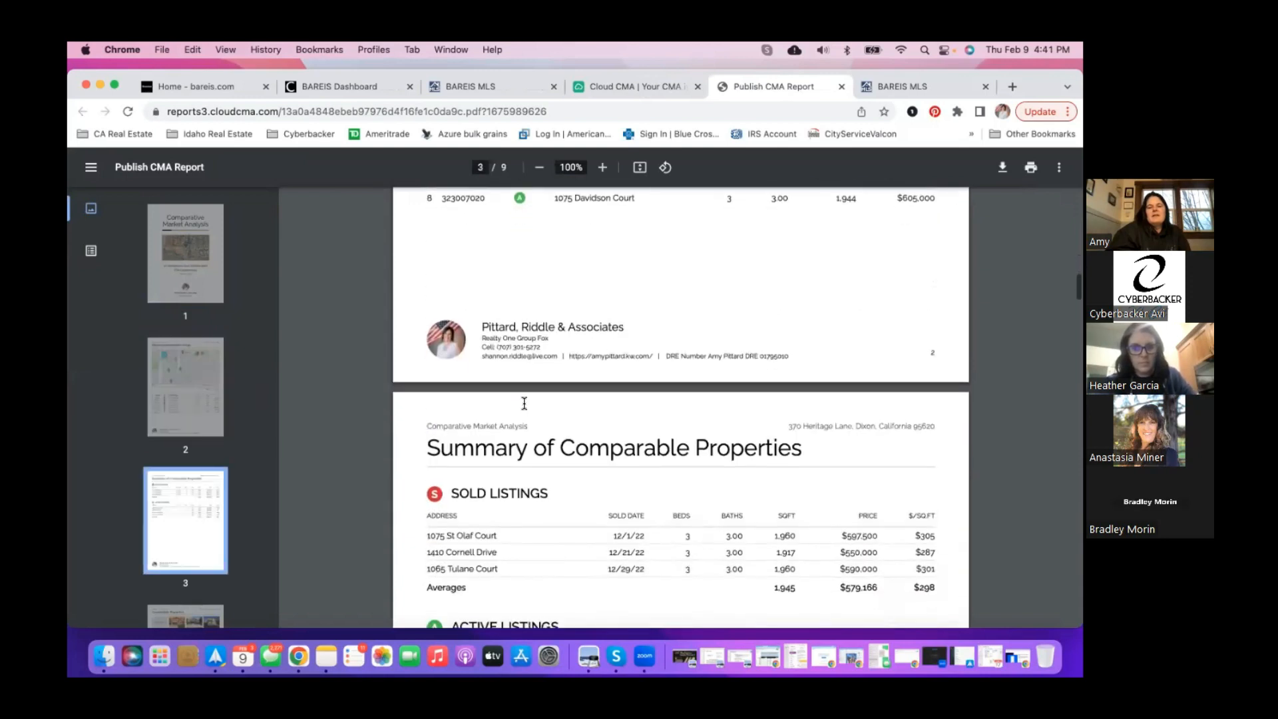
pyautogui.scroll(-3, 525, 403)
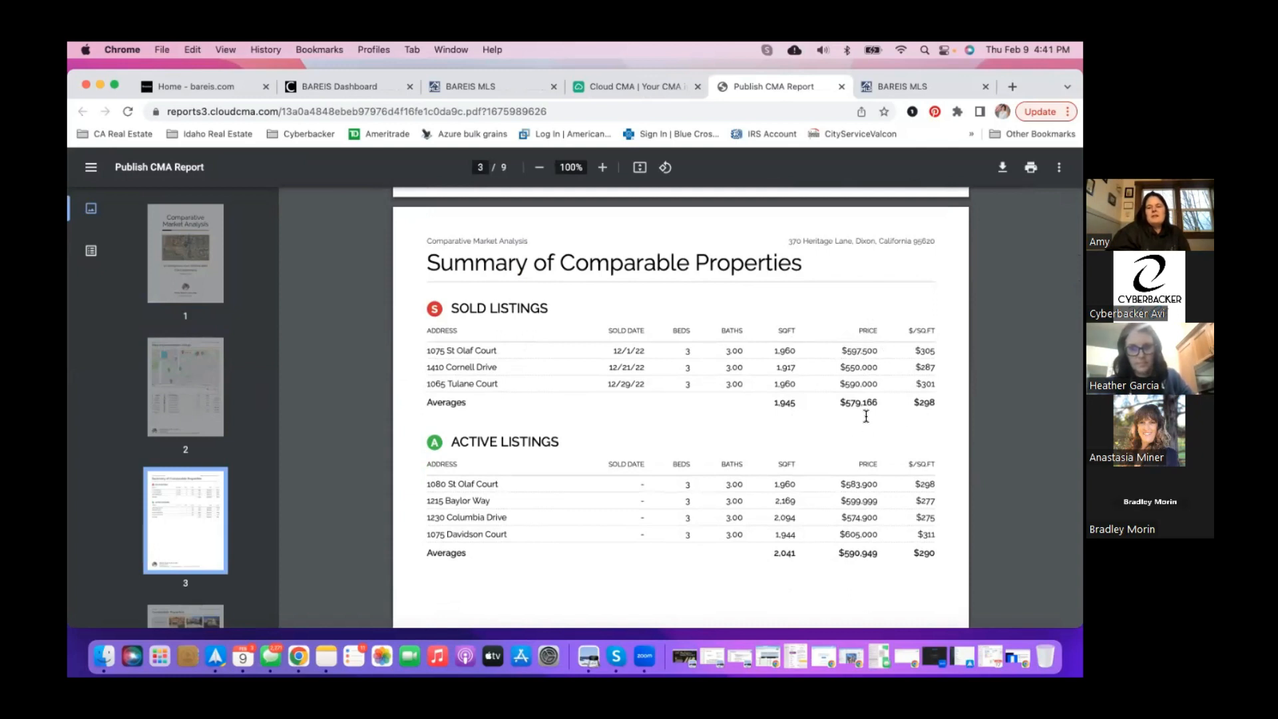
pyautogui.scroll(-2, 746, 469)
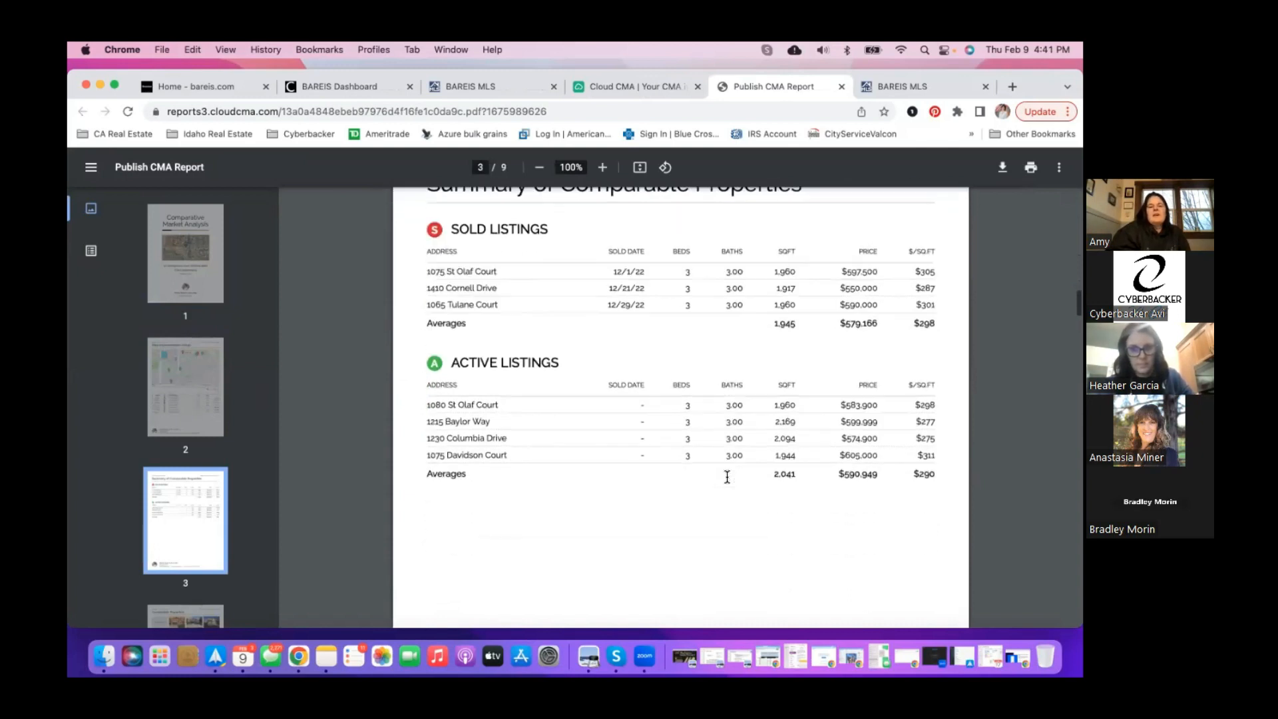
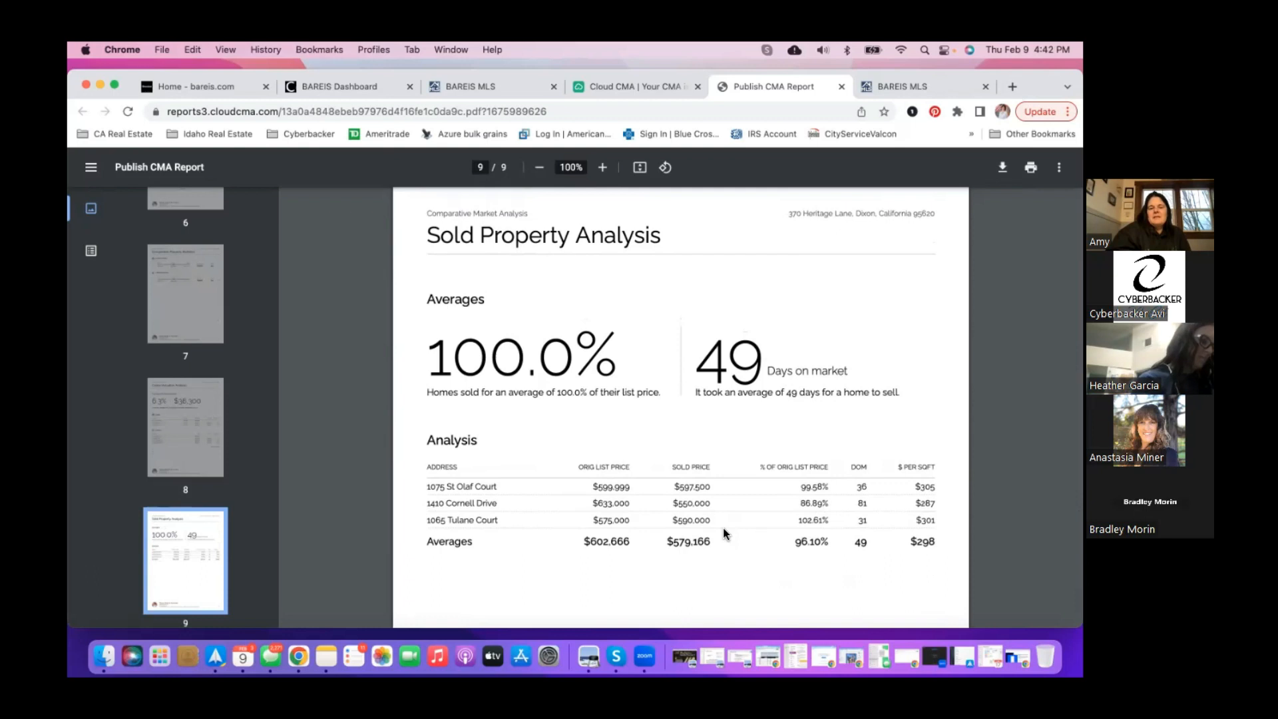
# - Scroll through the nine-page CMA PDF, then return to the Cloud CMA publish page
pyautogui.scroll(-3, 724, 532)
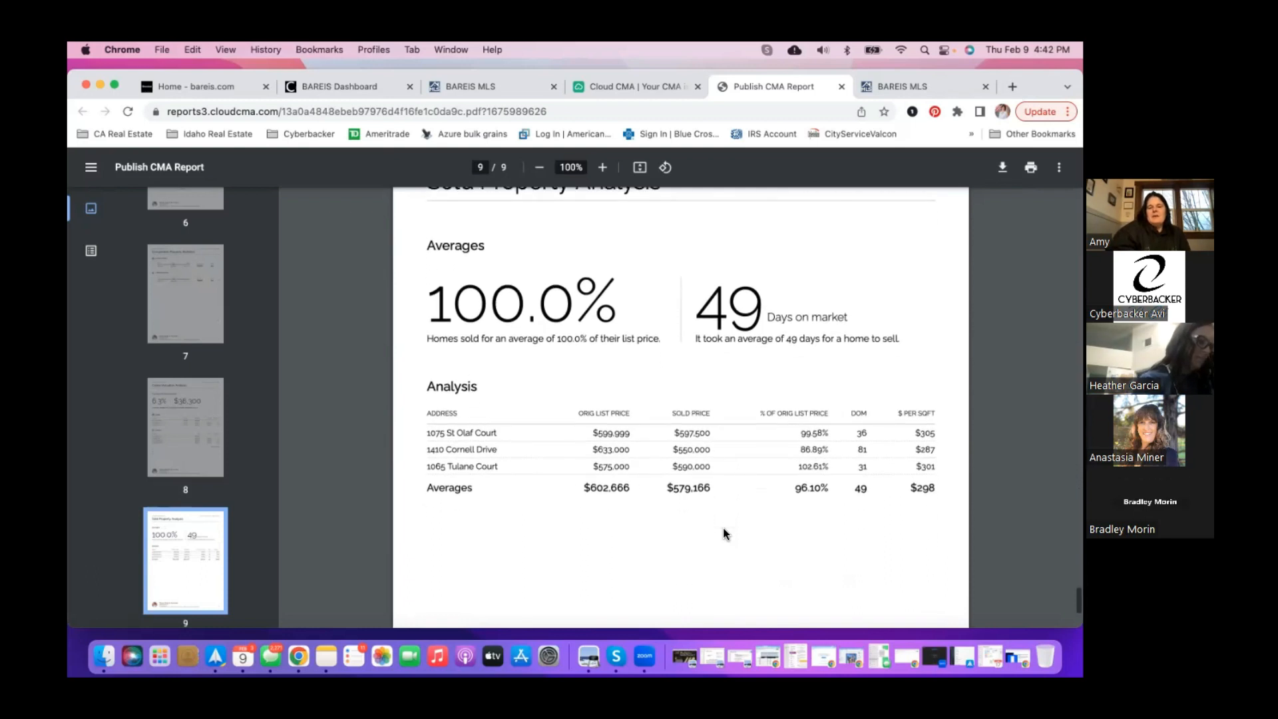
pyautogui.scroll(-4, 724, 534)
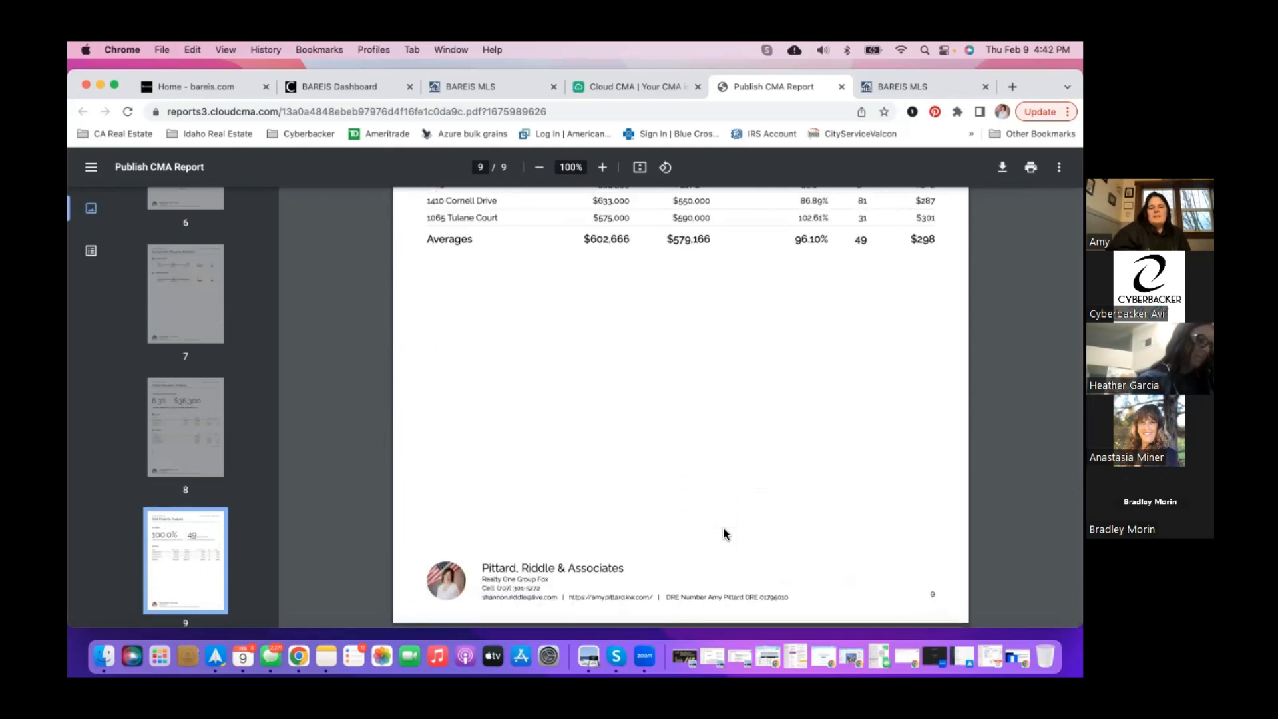
pyautogui.scroll(10, 723, 528)
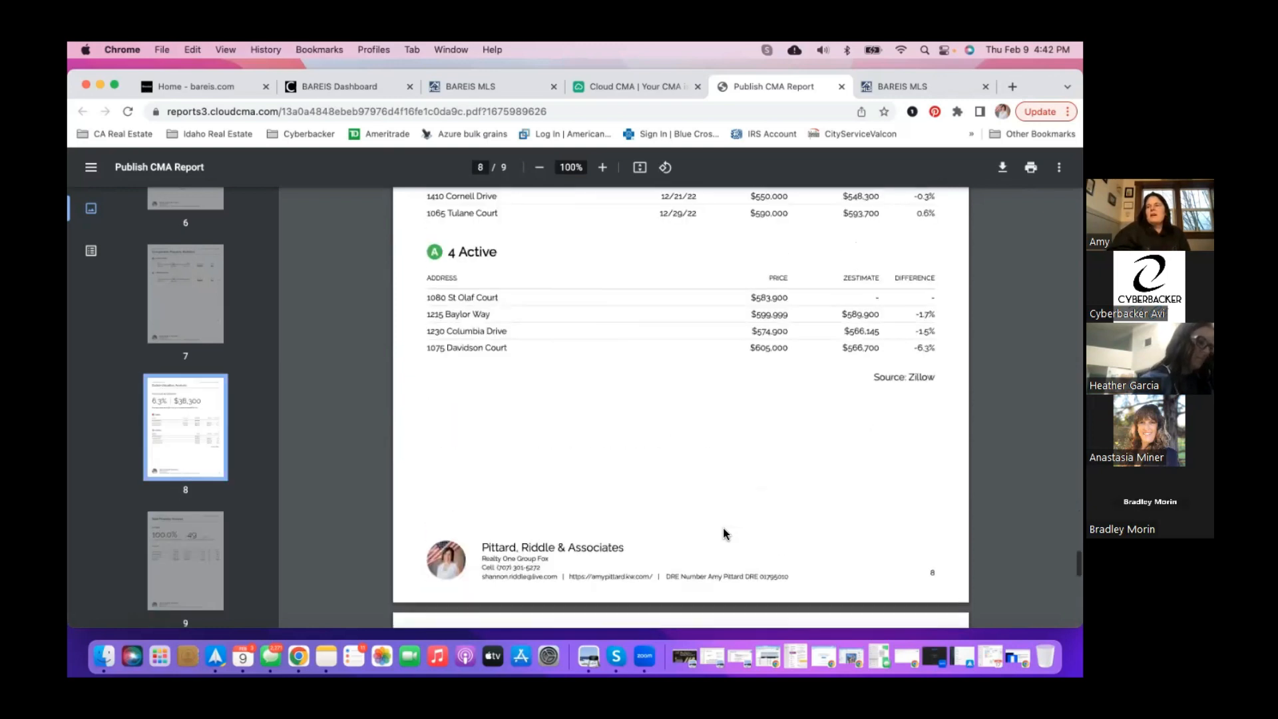
pyautogui.scroll(15, 724, 529)
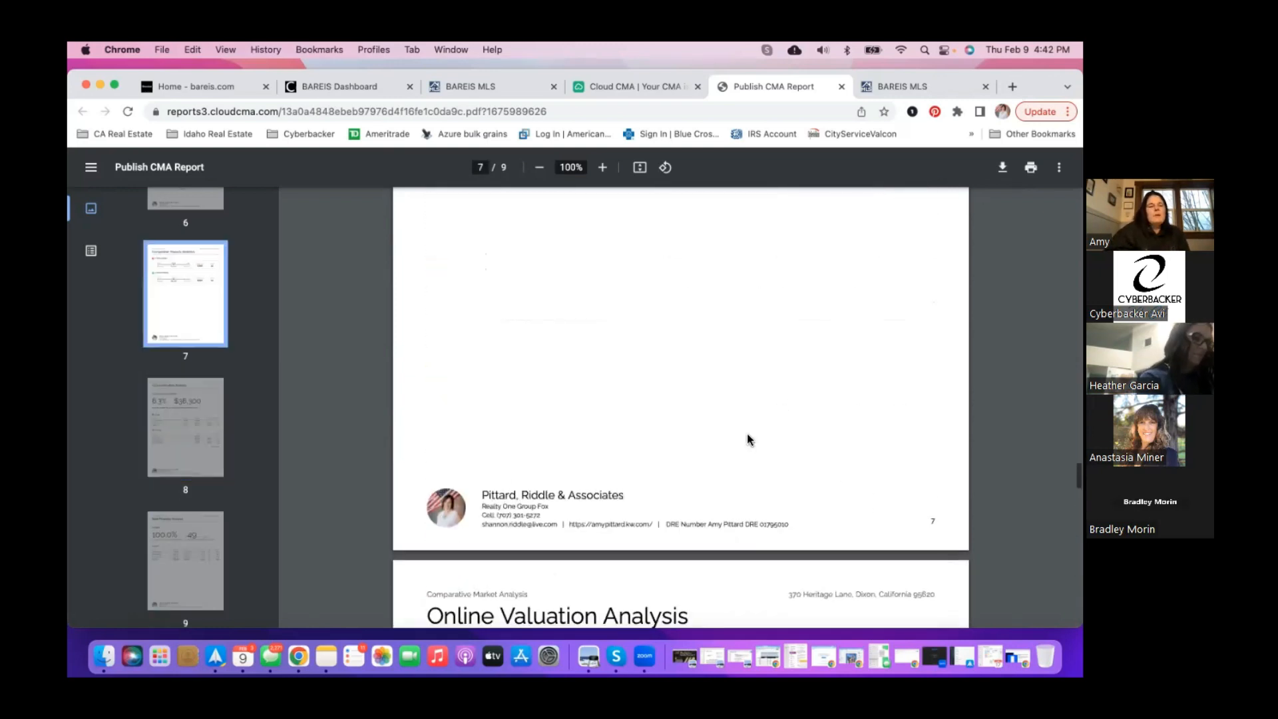
pyautogui.scroll(12, 747, 436)
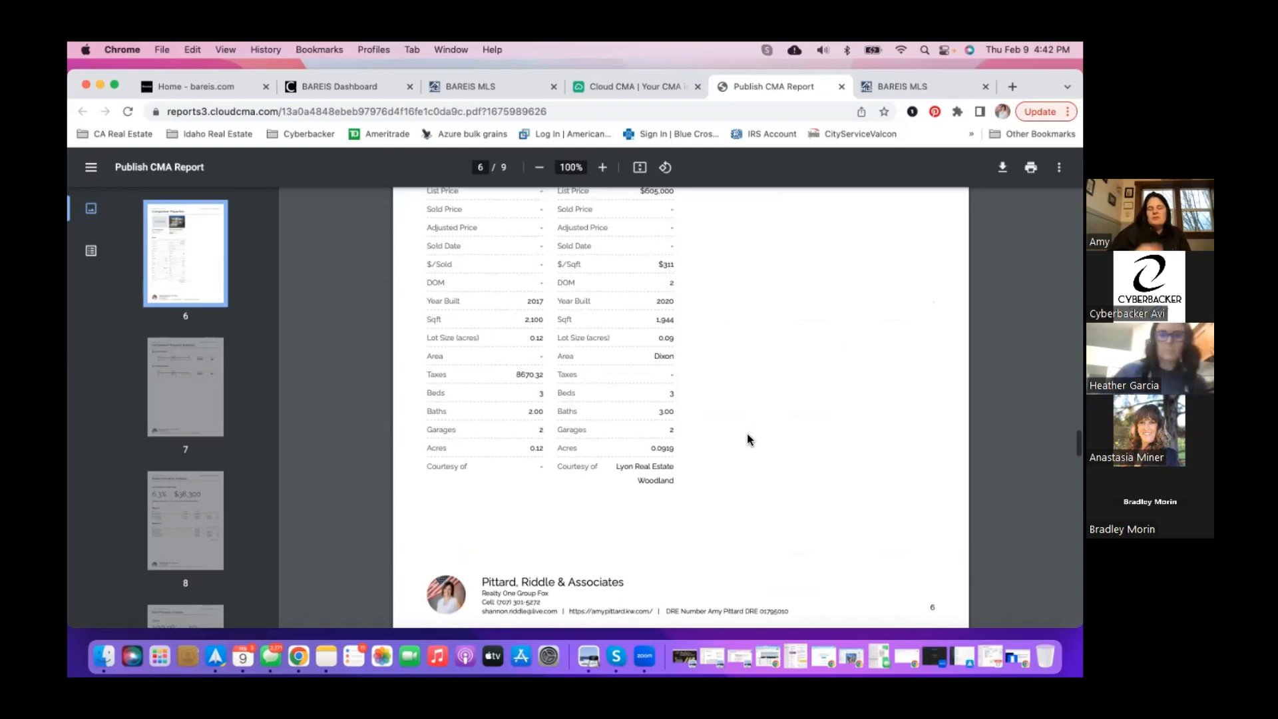
pyautogui.scroll(2, 746, 434)
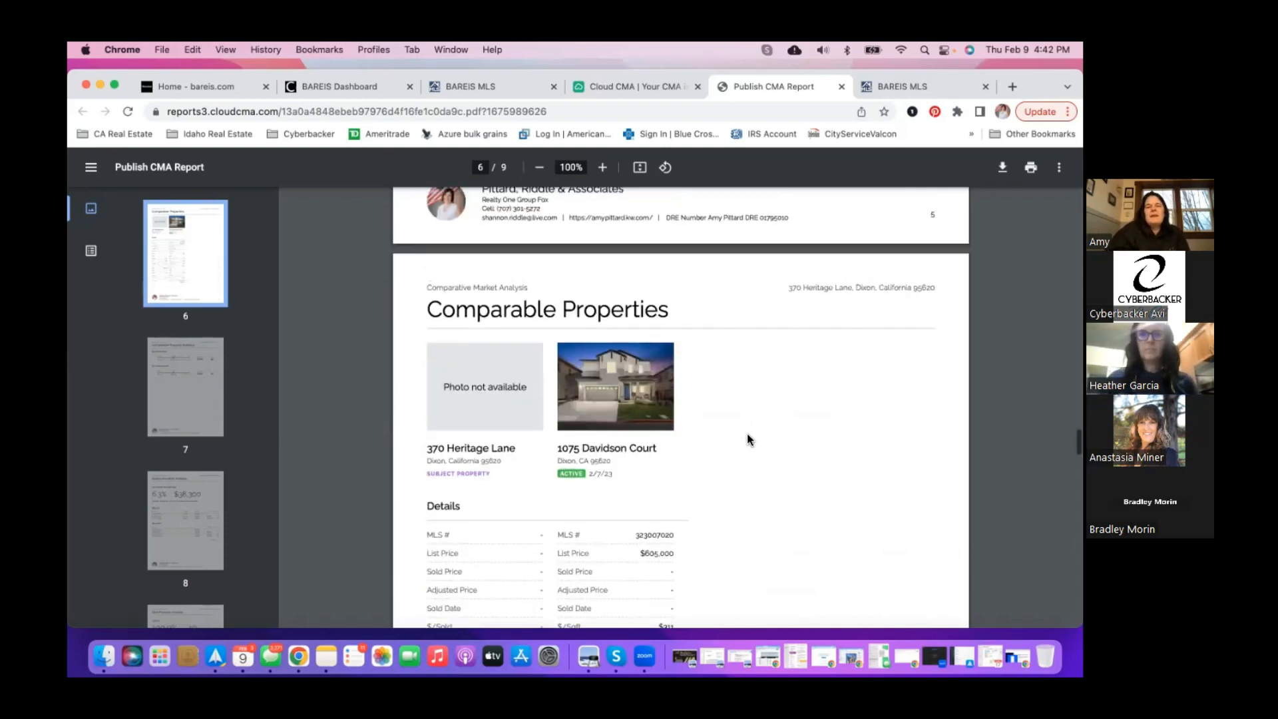
pyautogui.scroll(20, 746, 433)
pyautogui.scroll(-2, 752, 243)
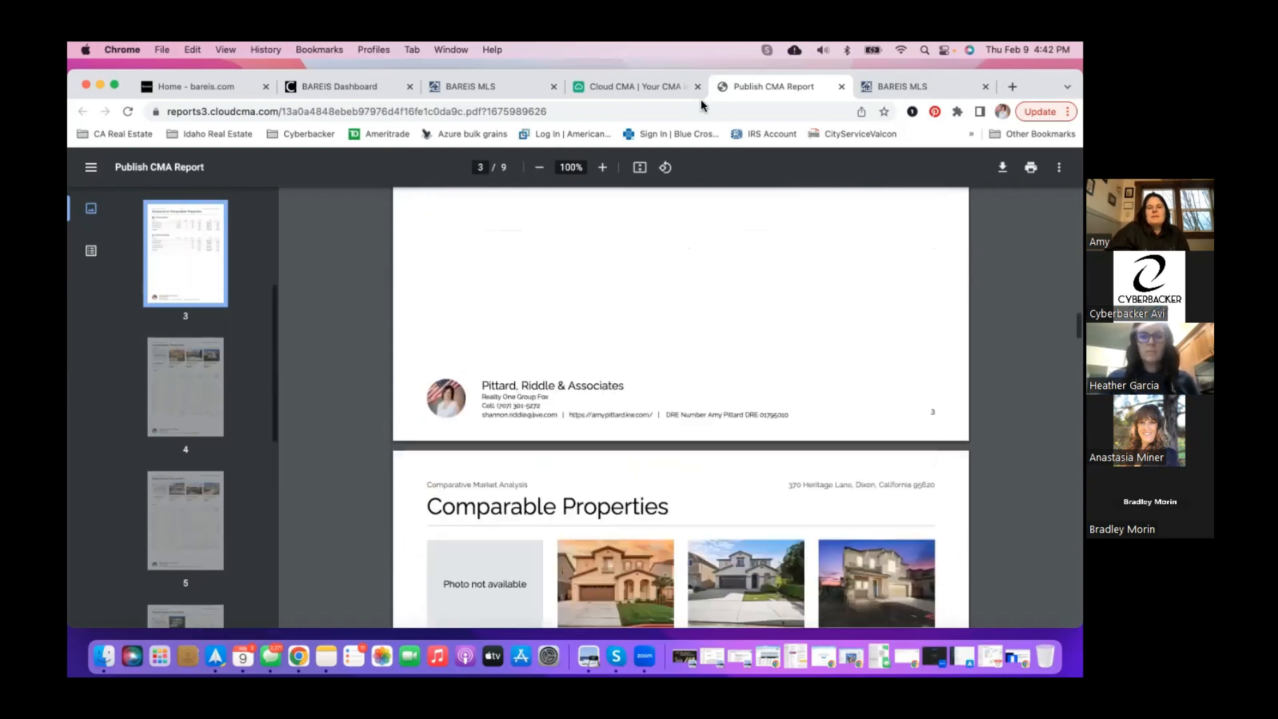
pyautogui.scroll(2, 706, 200)
pyautogui.click(661, 89)
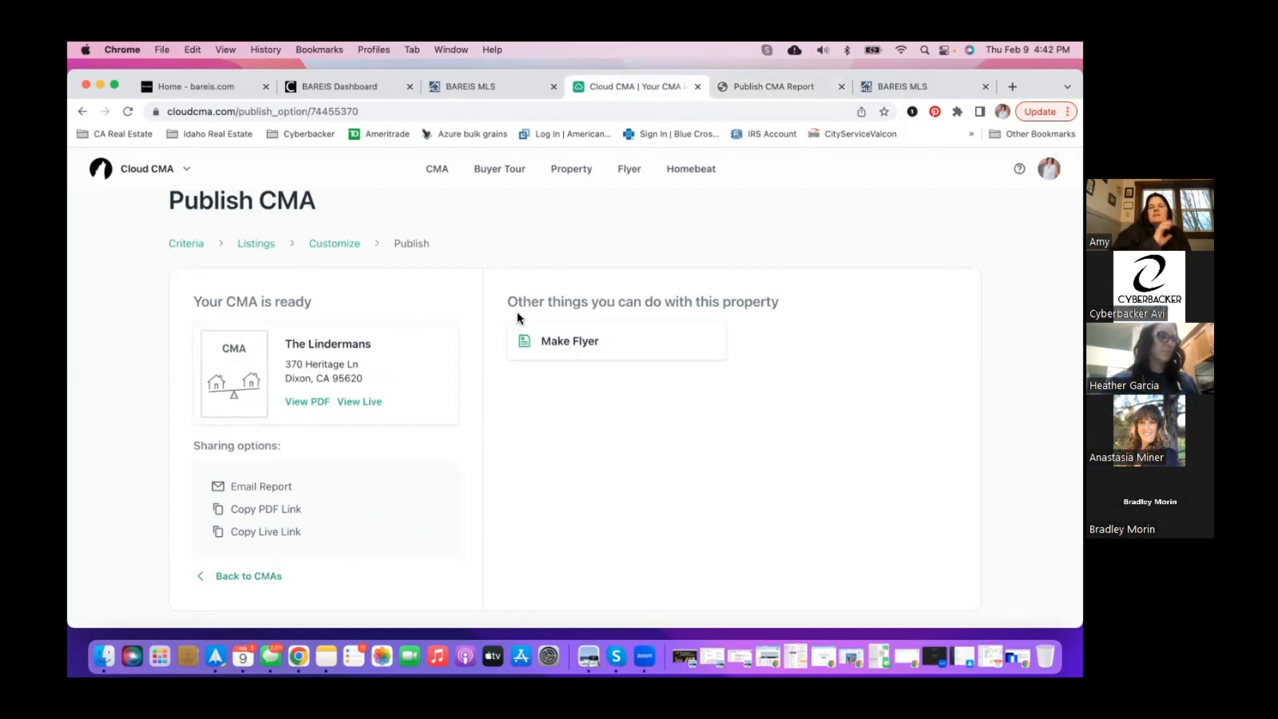
# - Browse both pages of the CMA Reports list and open the newest report for editing
pyautogui.click(439, 171)
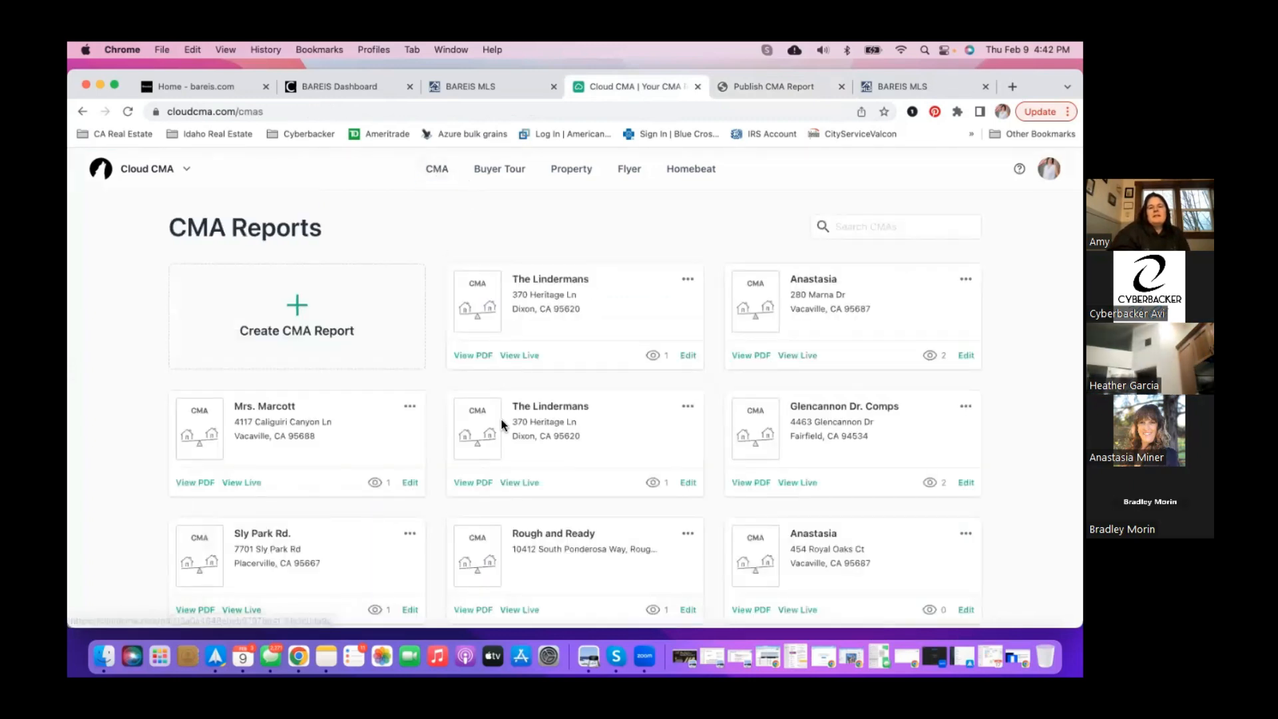
pyautogui.scroll(-10, 502, 424)
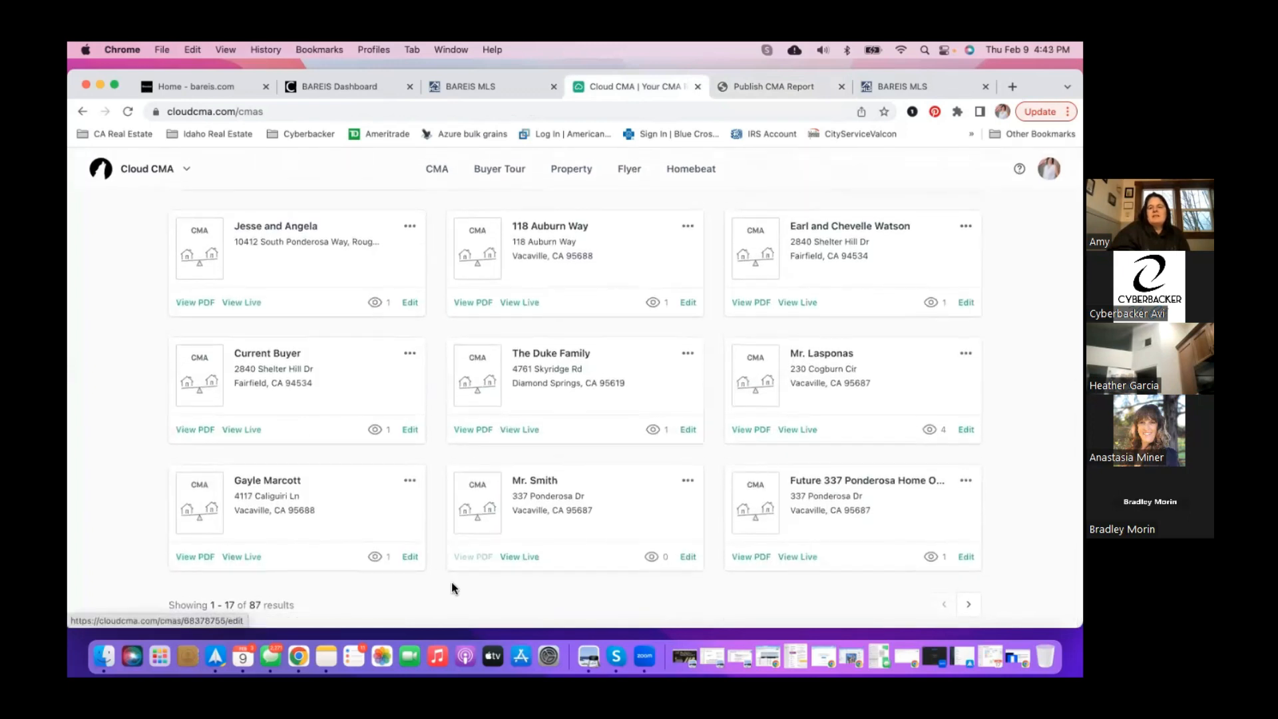
pyautogui.click(968, 604)
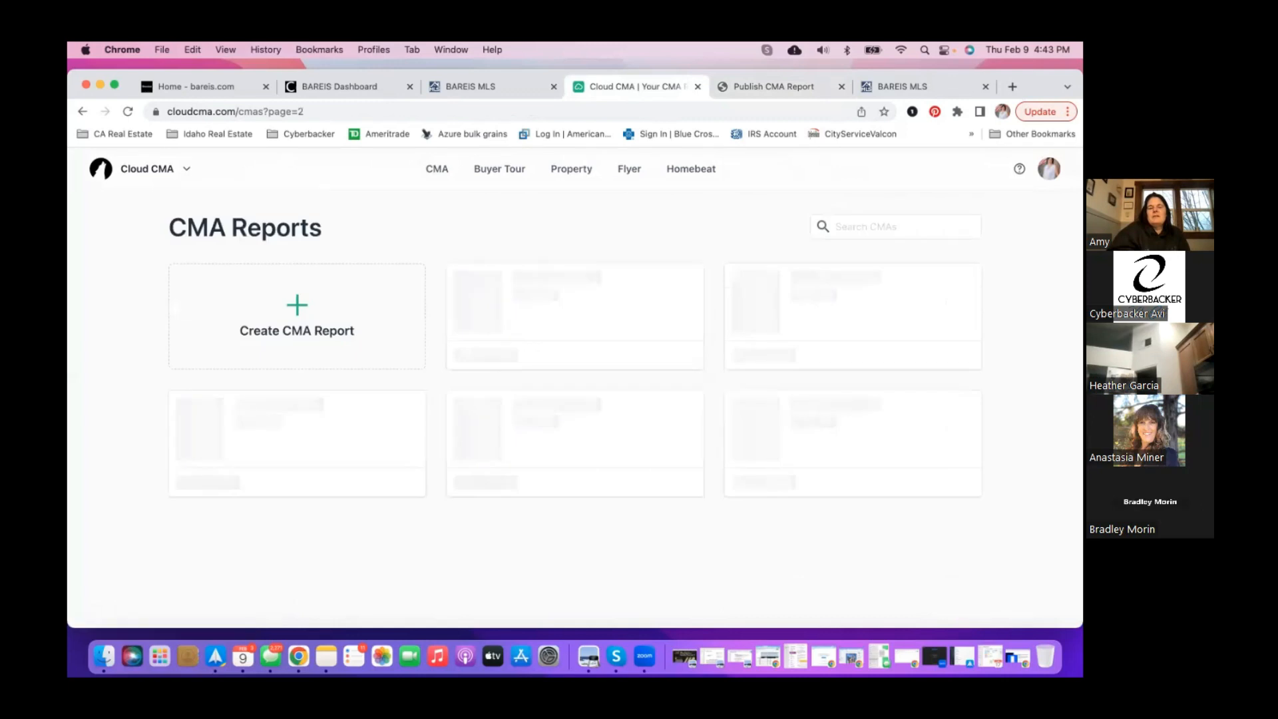
pyautogui.scroll(-10, 904, 559)
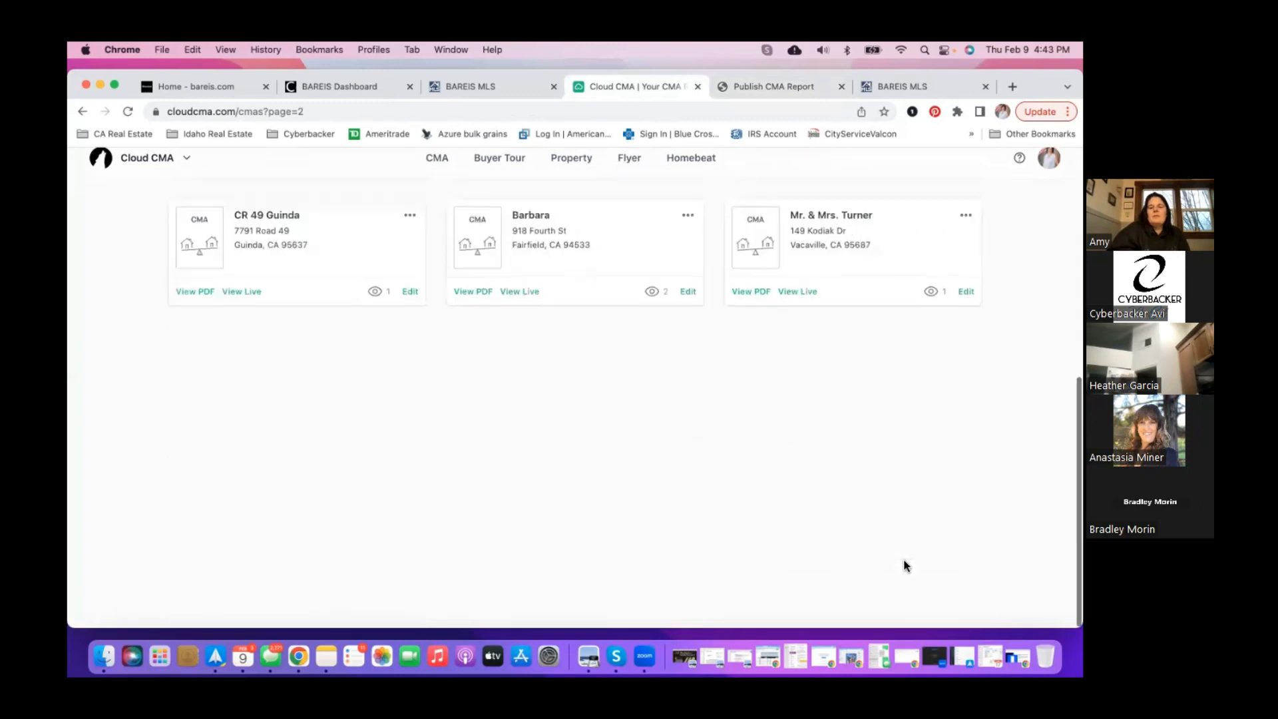
pyautogui.click(943, 605)
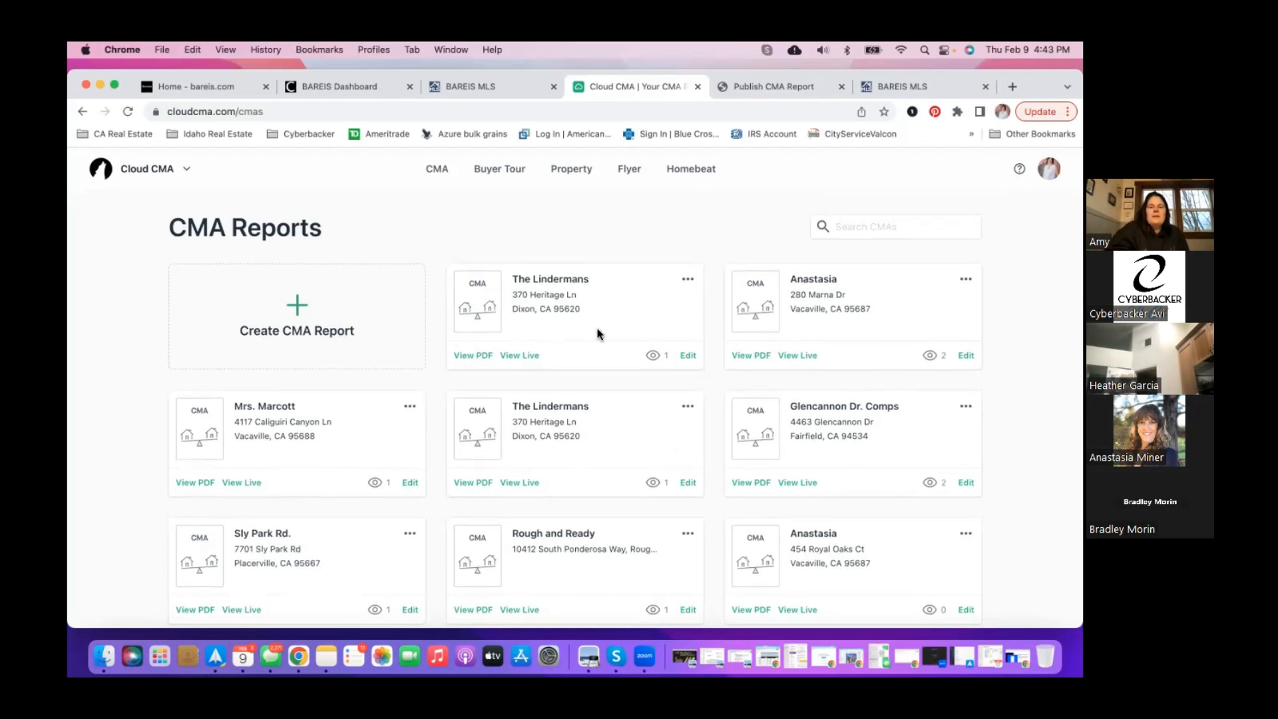
pyautogui.click(689, 358)
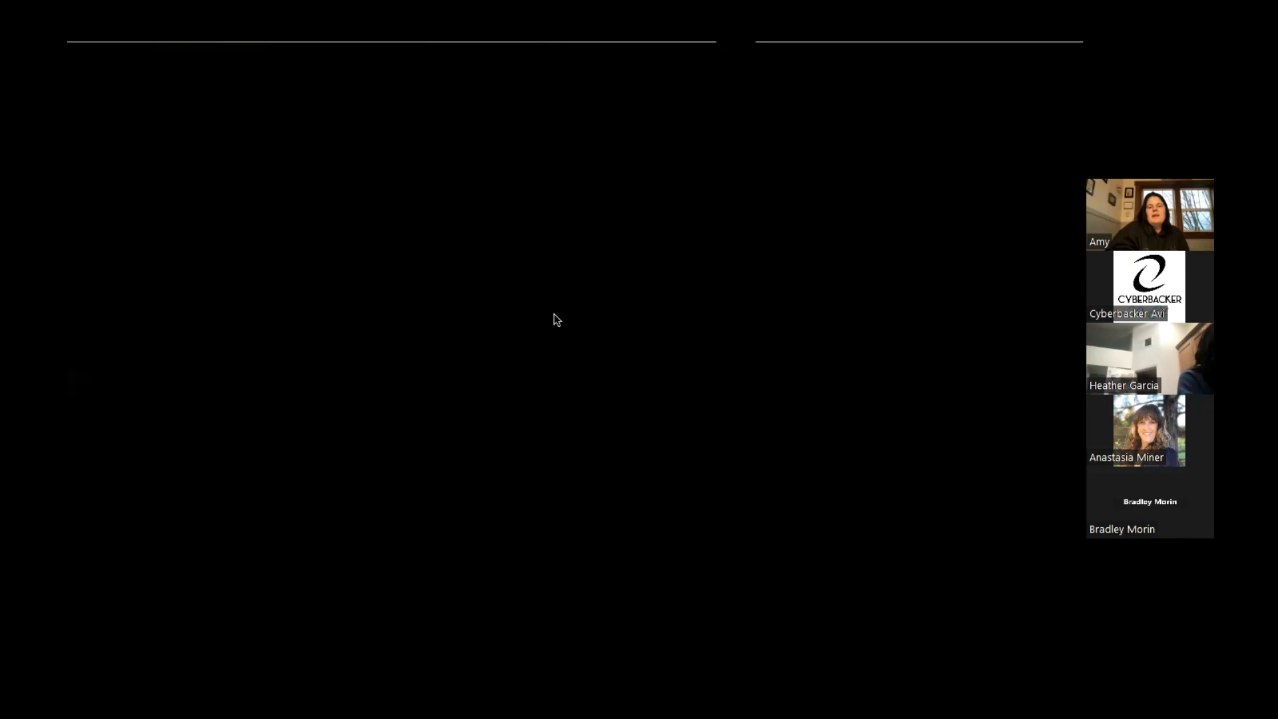
# - Update the comparables from the MLS numbers, then continue from the Organize Listings map to Customize Report
pyautogui.scroll(-5, 576, 379)
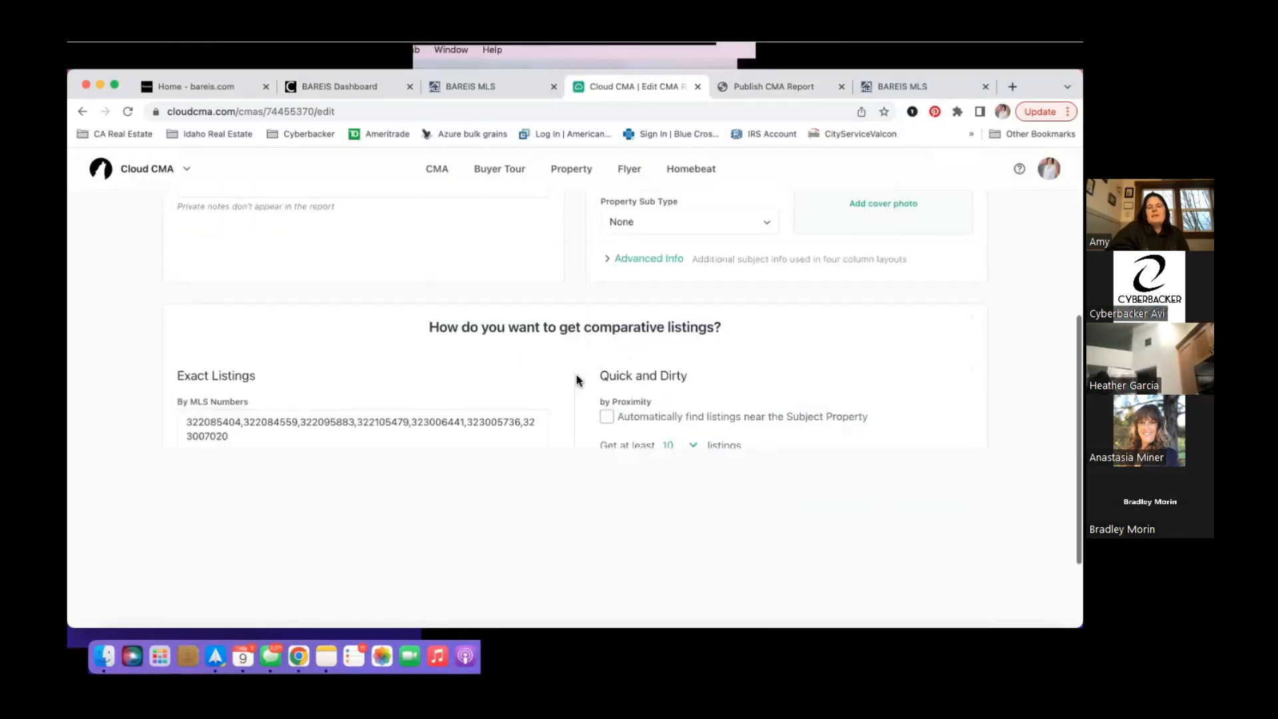
pyautogui.scroll(-2, 576, 375)
pyautogui.scroll(2, 576, 375)
pyautogui.scroll(5, 576, 373)
pyautogui.scroll(-6, 603, 335)
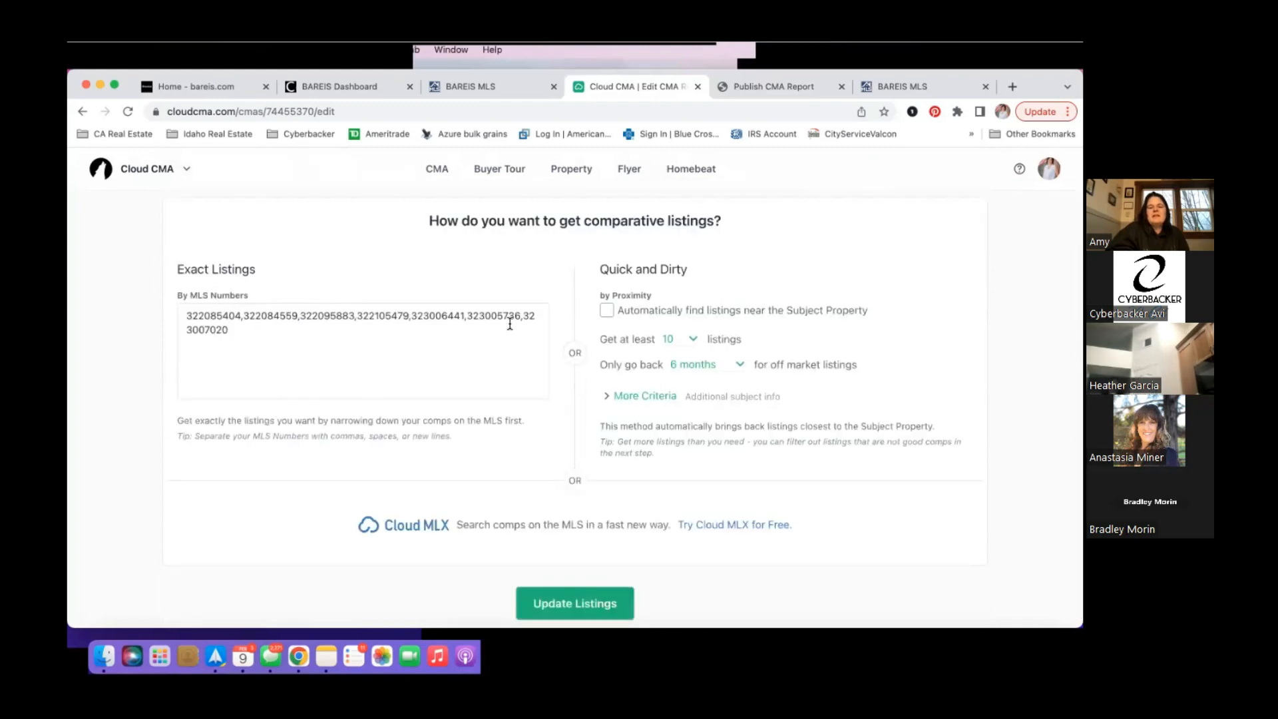
pyautogui.scroll(10, 603, 310)
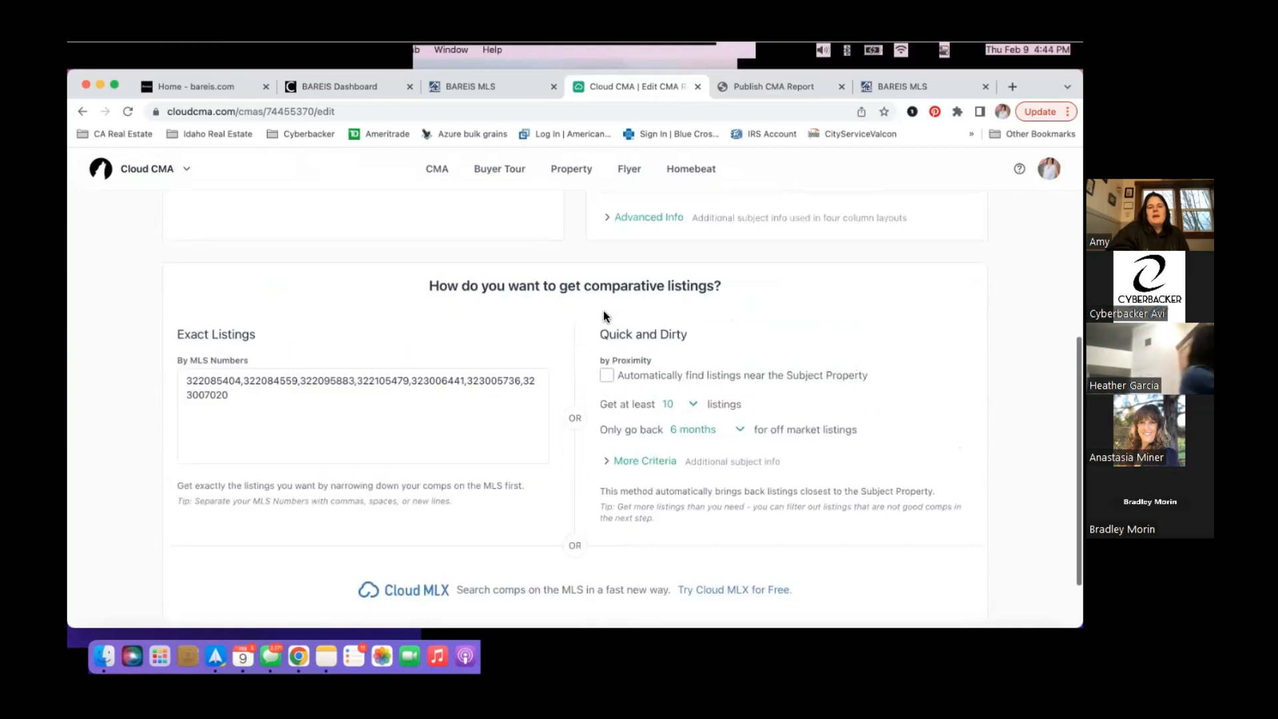
pyautogui.click(939, 274)
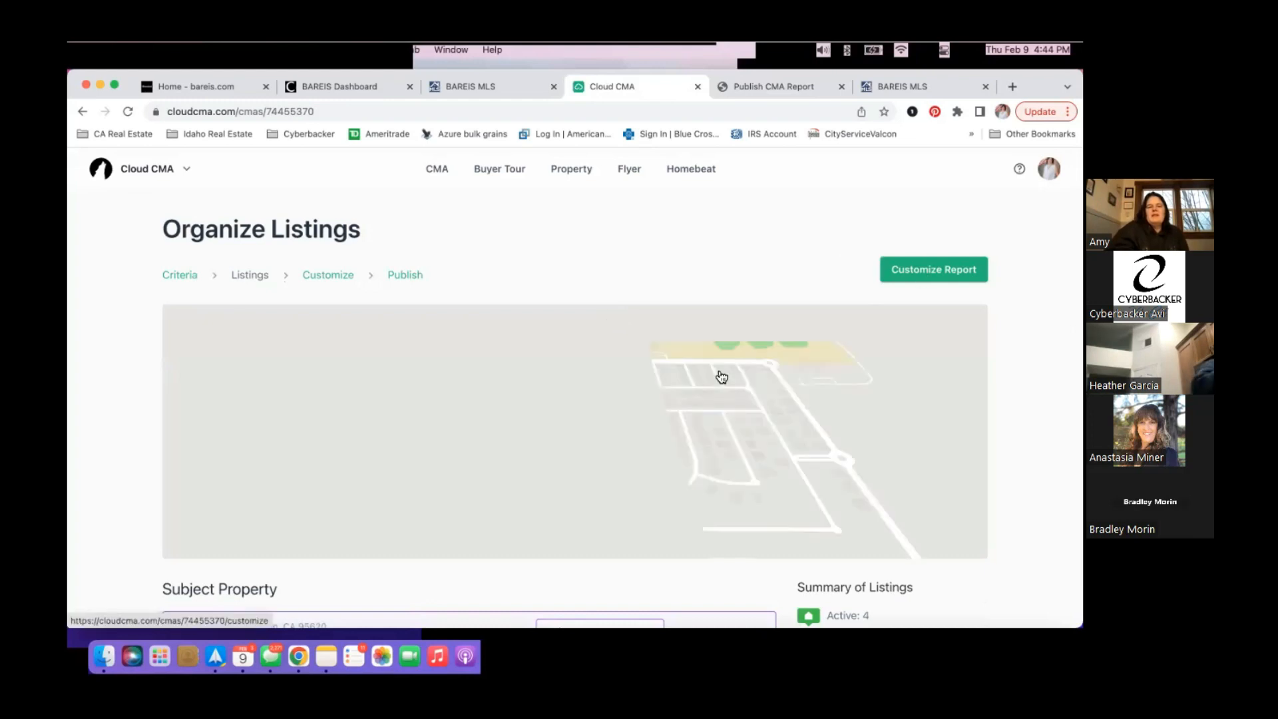
pyautogui.scroll(-4, 912, 257)
pyautogui.scroll(4, 912, 257)
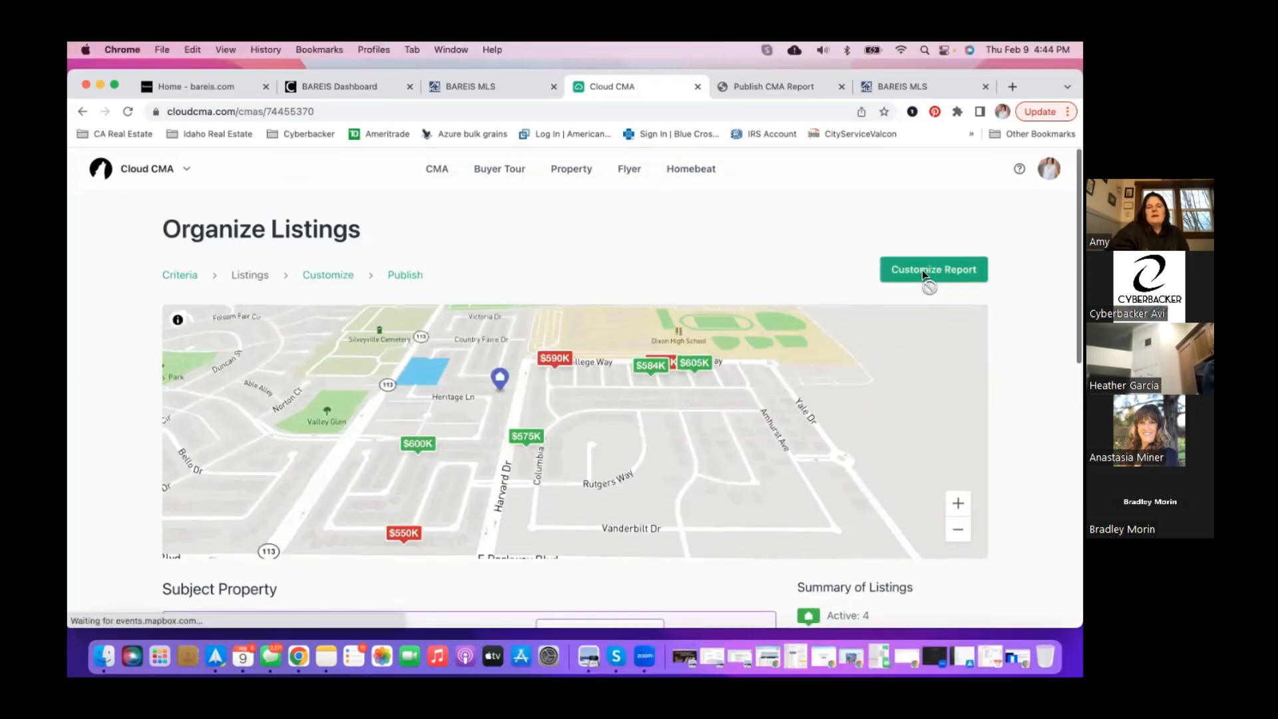
pyautogui.click(922, 274)
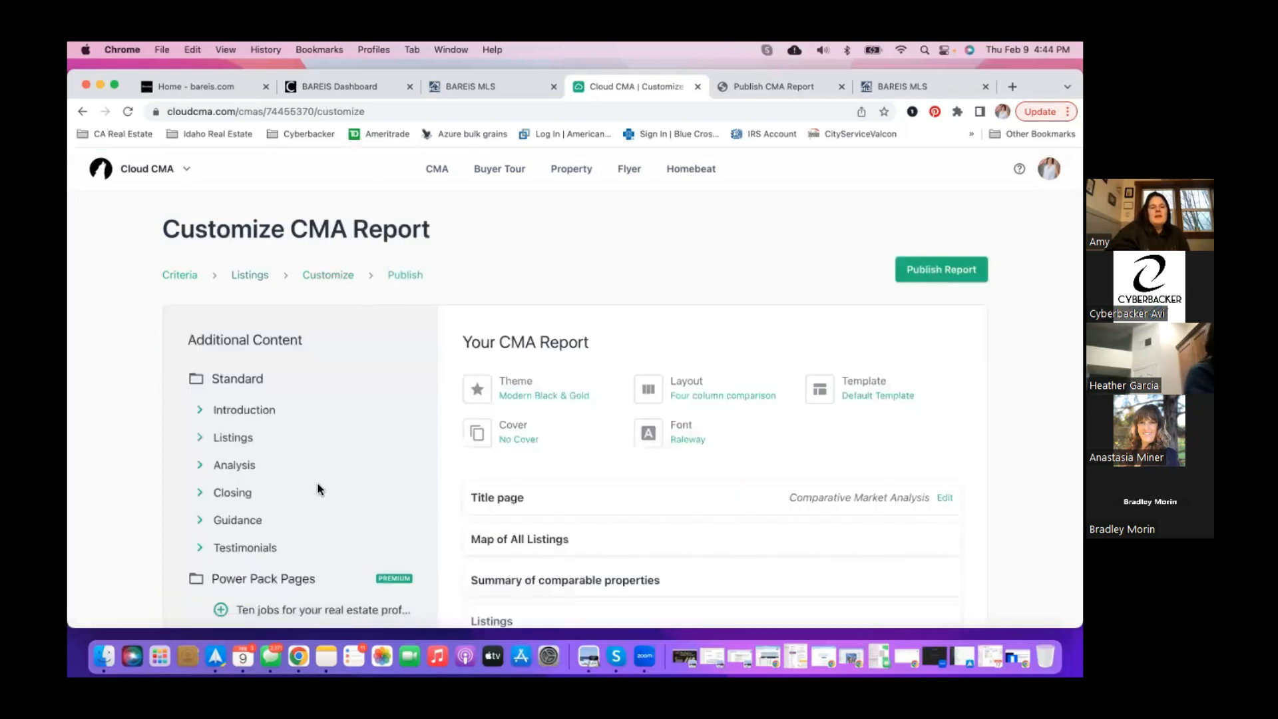
# - Expand the Listings and Analysis sections and add the Suggested list price page
pyautogui.scroll(-2, 302, 477)
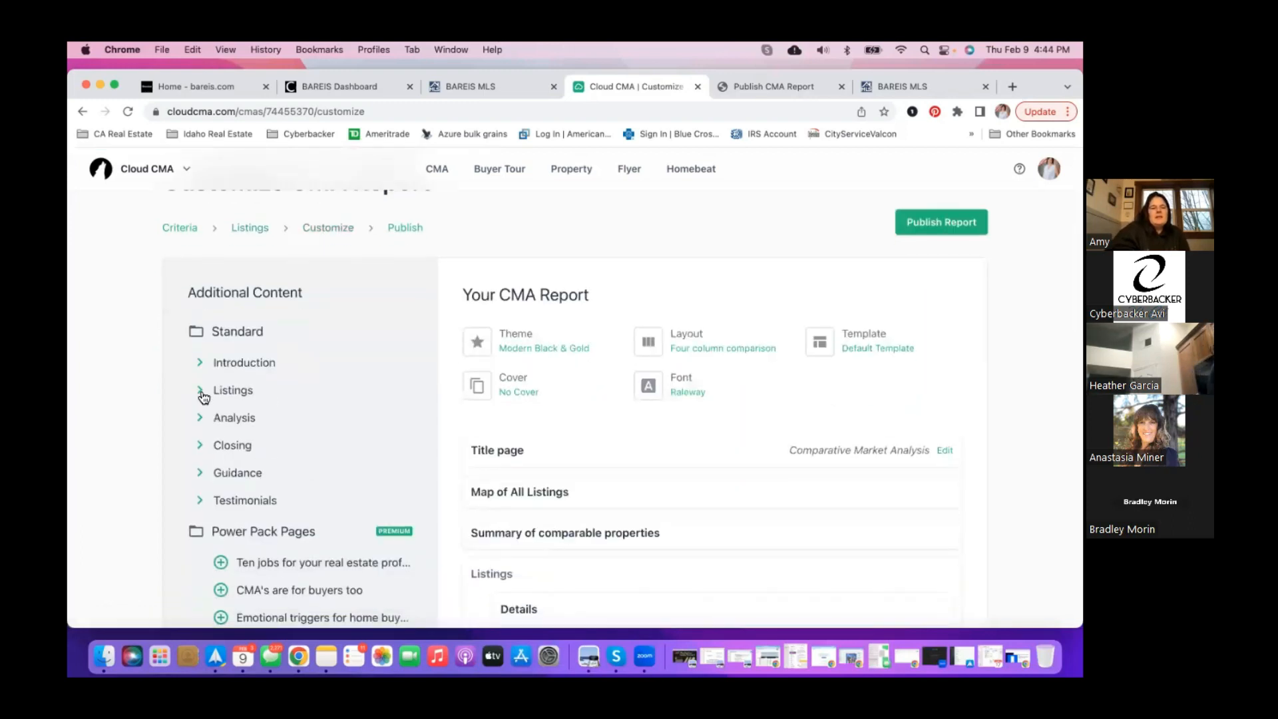
pyautogui.click(201, 392)
pyautogui.click(200, 493)
pyautogui.scroll(-1, 199, 540)
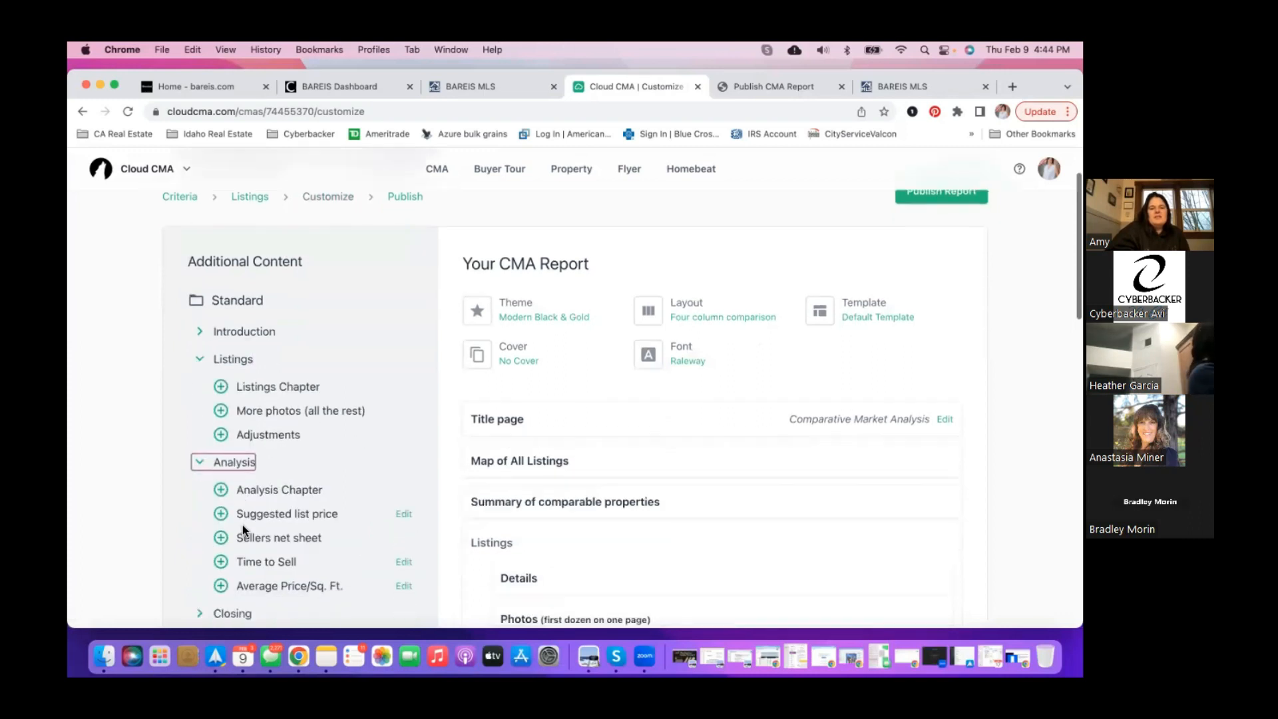
pyautogui.click(222, 514)
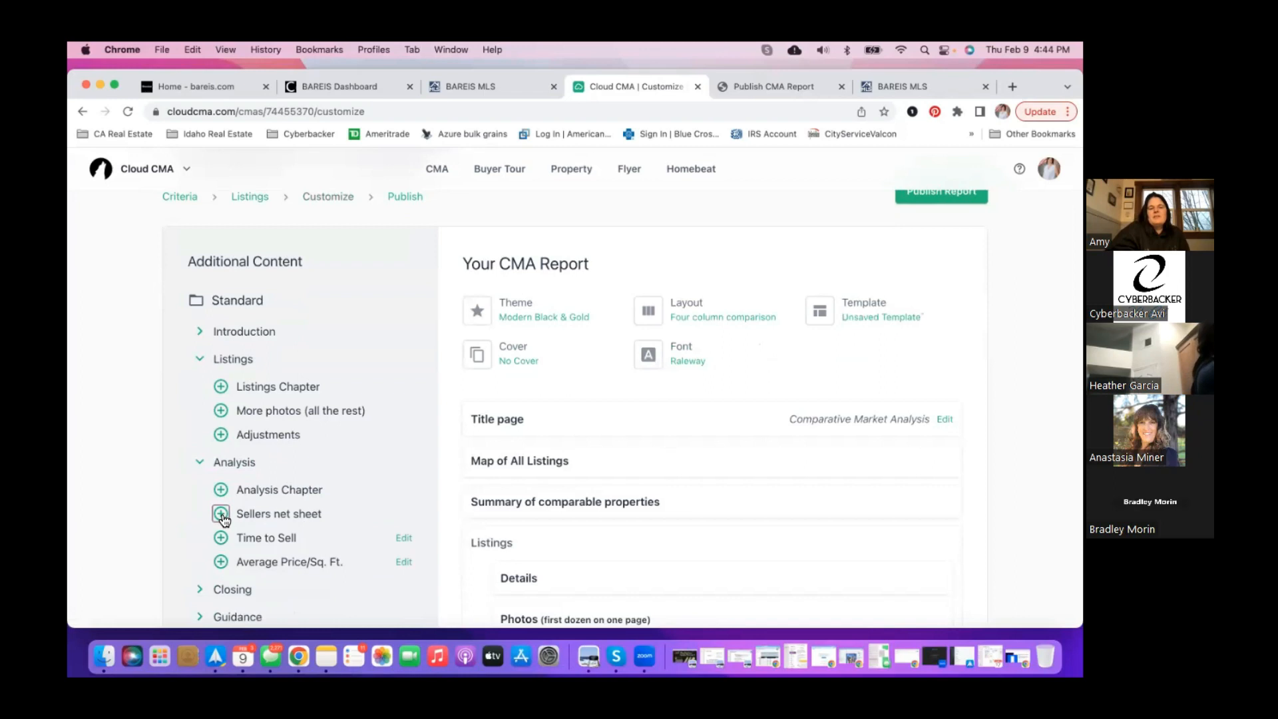
# - Move Suggested list price below Comparable property statistics and preview it as a PDF
pyautogui.scroll(-5, 550, 480)
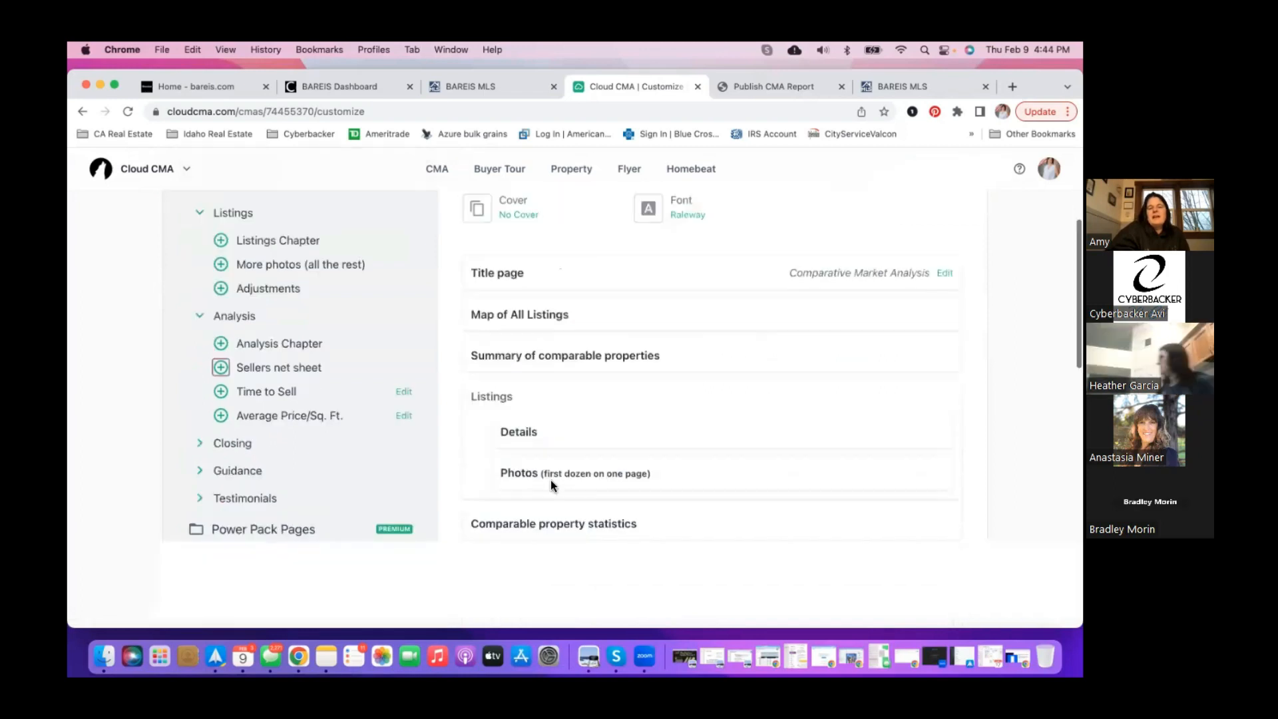
pyautogui.scroll(3, 551, 480)
pyautogui.scroll(-1, 551, 482)
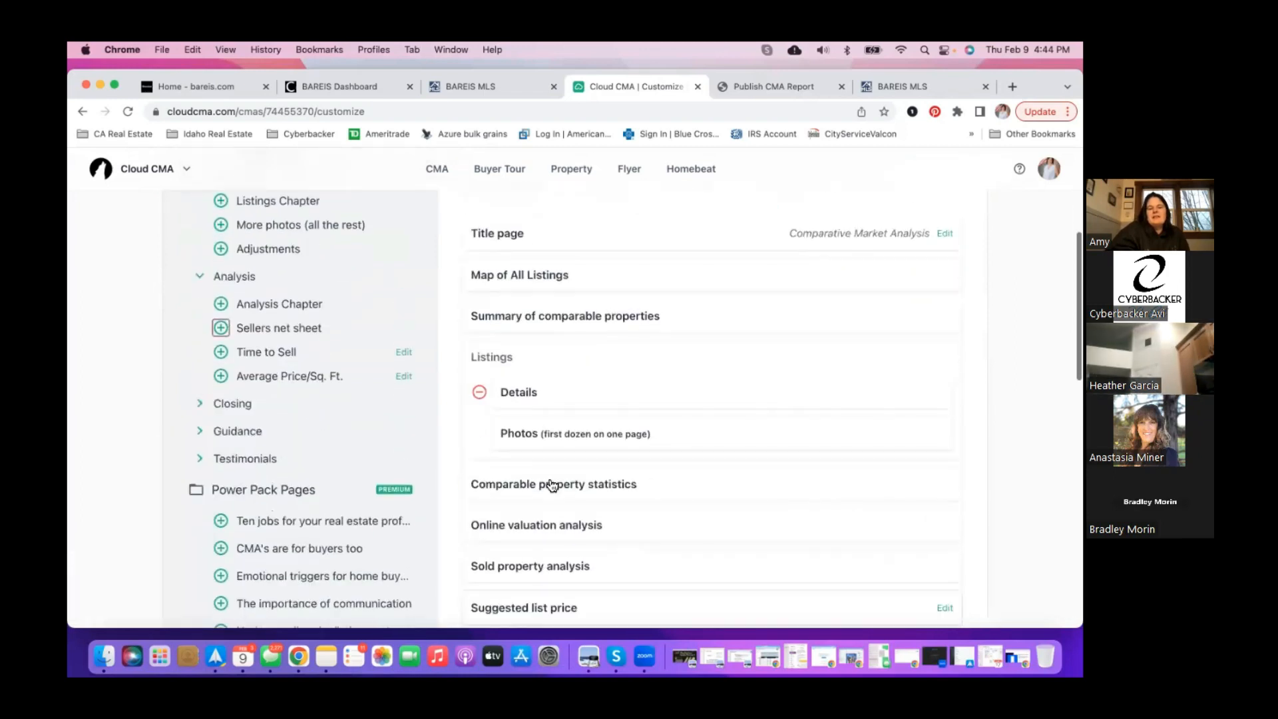
pyautogui.scroll(-2, 556, 513)
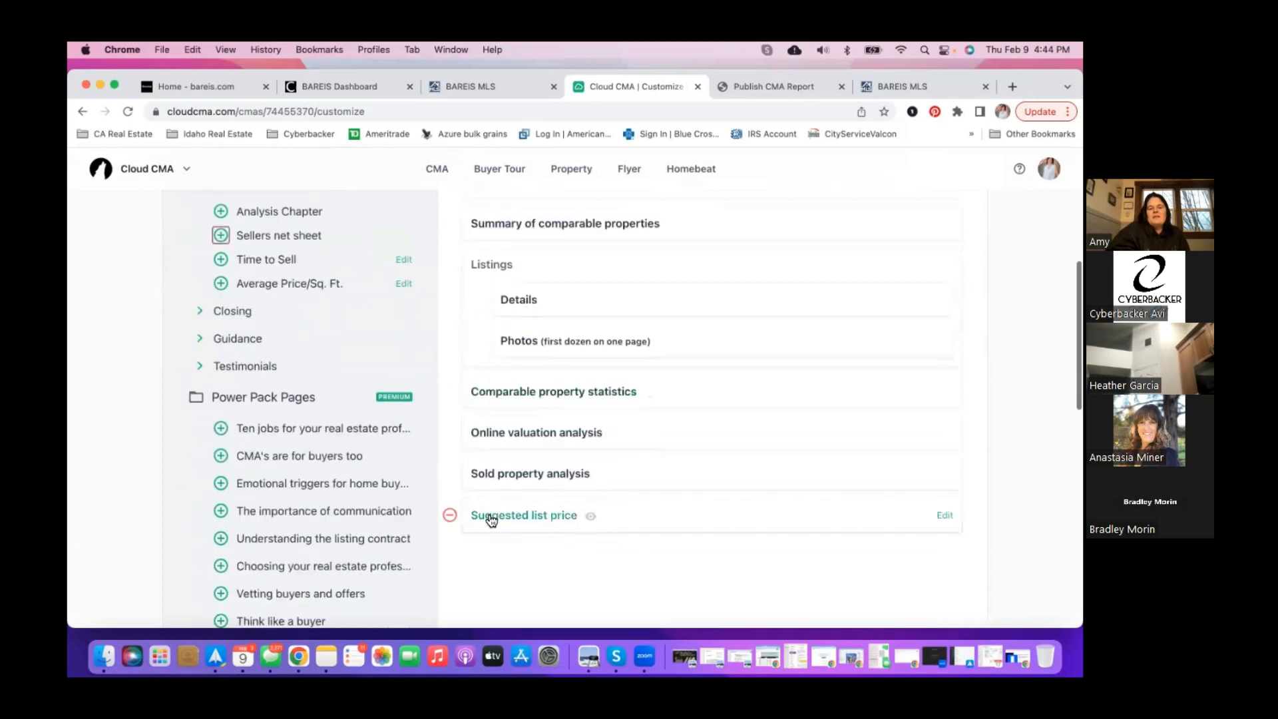
pyautogui.moveTo(492, 523); pyautogui.dragTo(516, 488)
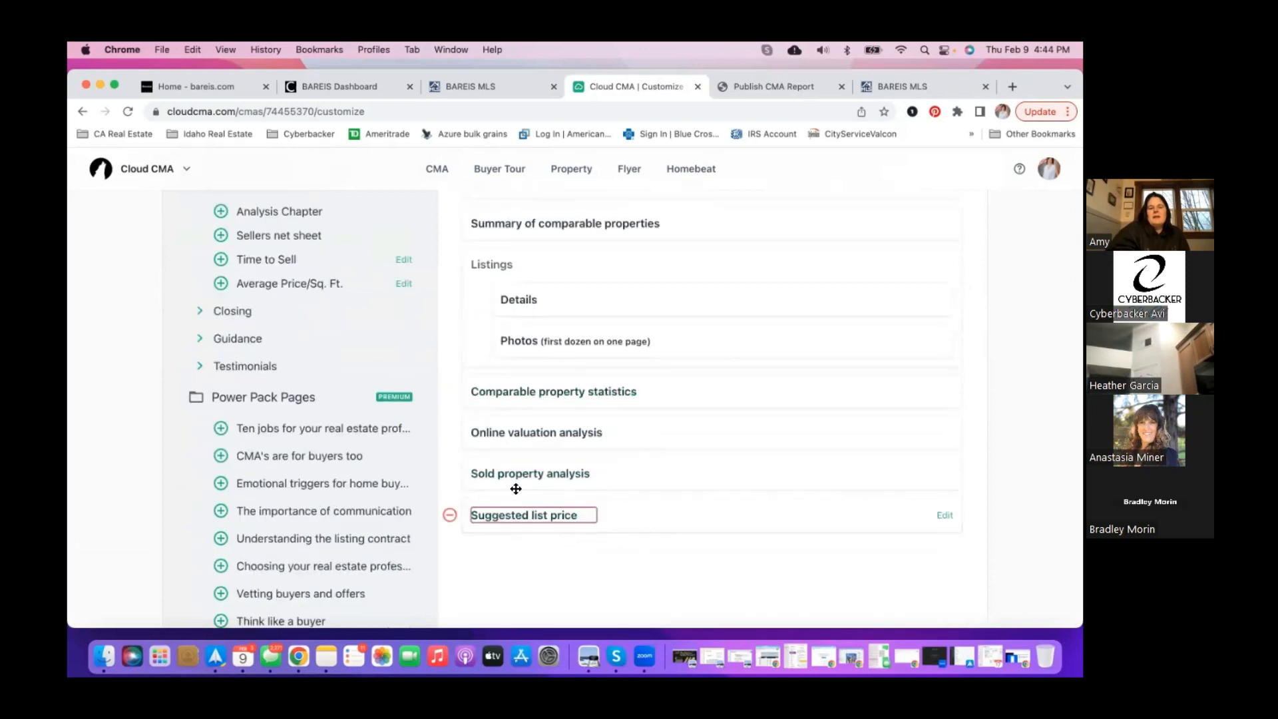
pyautogui.moveTo(637, 506); pyautogui.dragTo(639, 251)
pyautogui.scroll(2, 639, 270)
pyautogui.moveTo(637, 330); pyautogui.dragTo(642, 387)
pyautogui.scroll(1, 641, 337)
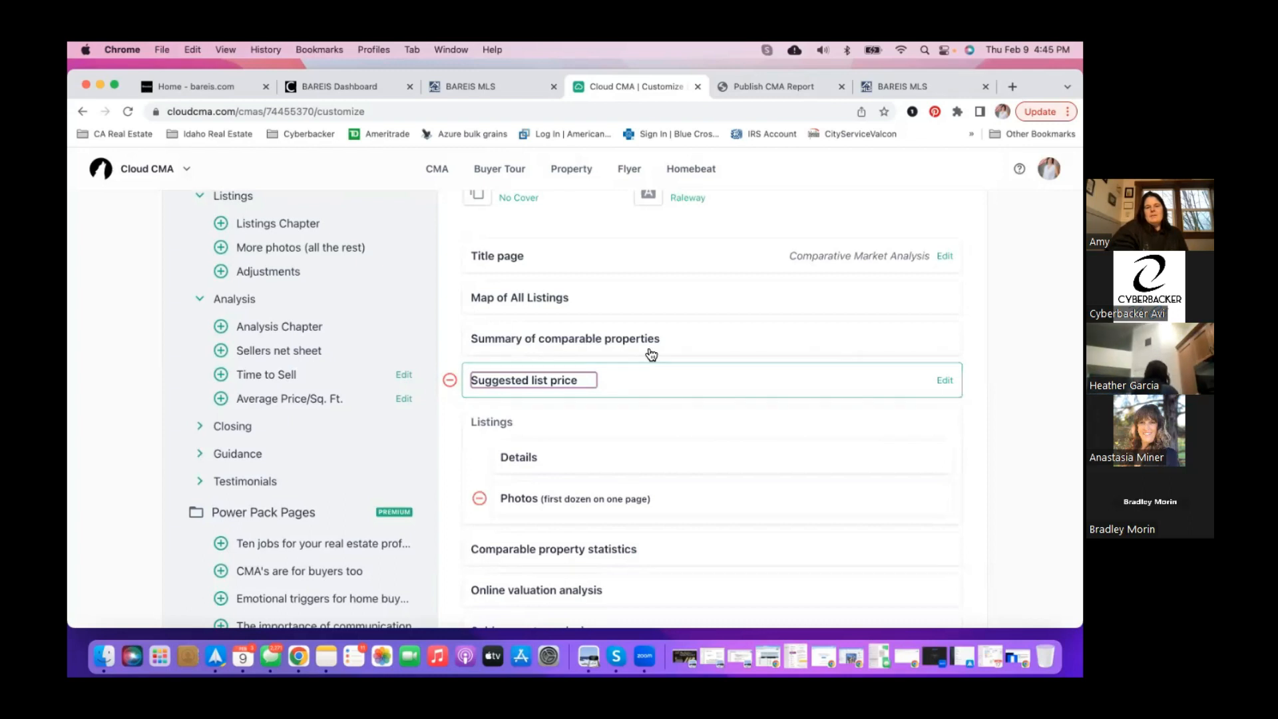
pyautogui.moveTo(670, 557); pyautogui.dragTo(560, 539)
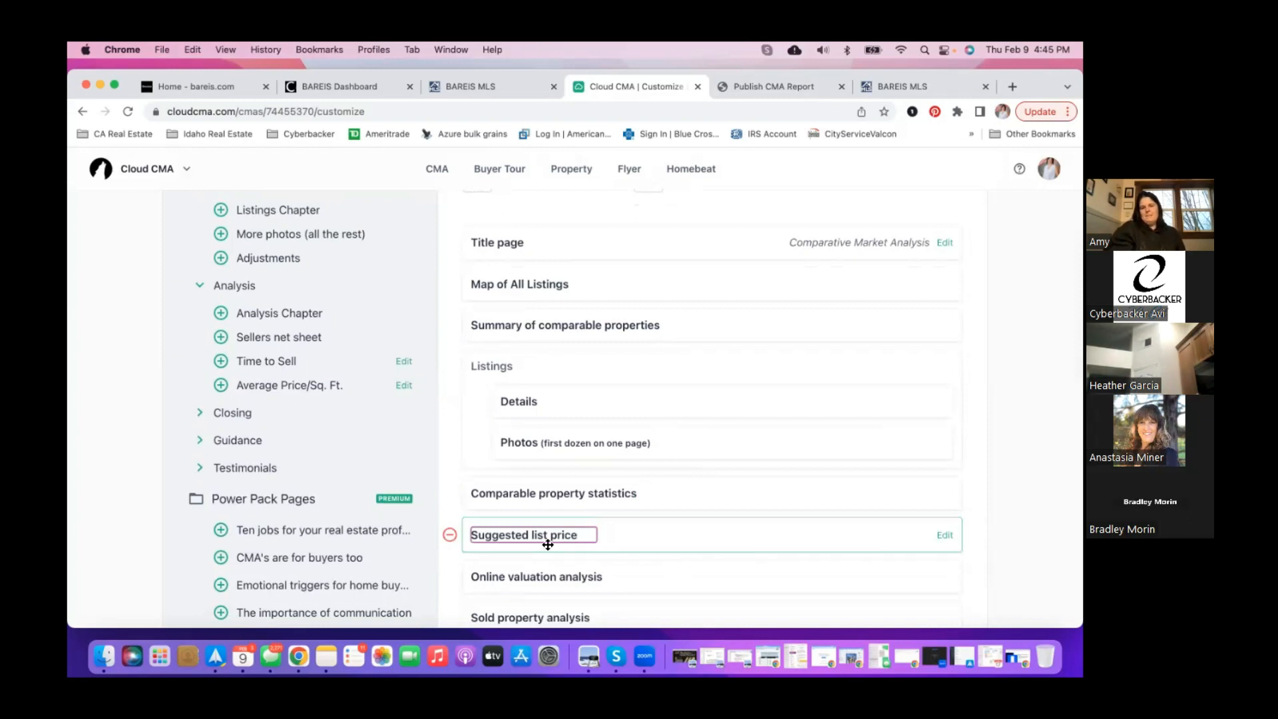
pyautogui.click(589, 538)
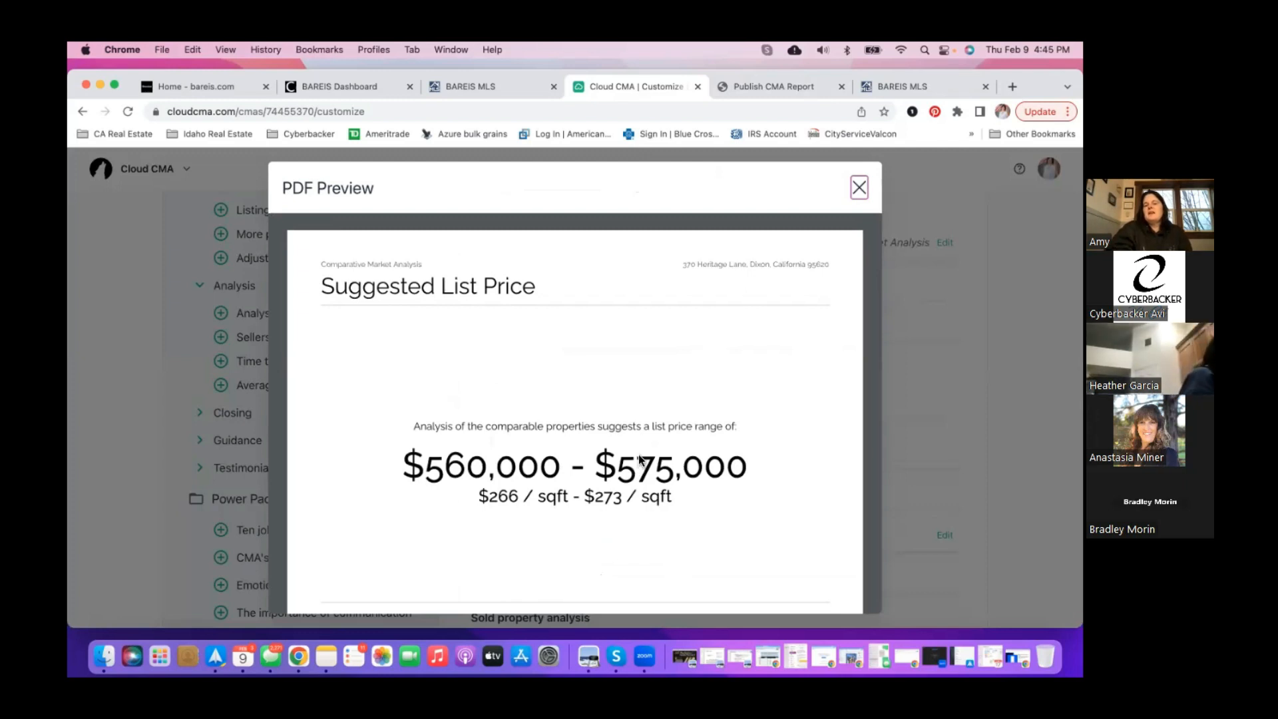
# - Review the $560,000–$575,000 Suggested List Price preview, close it, and return to the page top
pyautogui.scroll(-5, 639, 456)
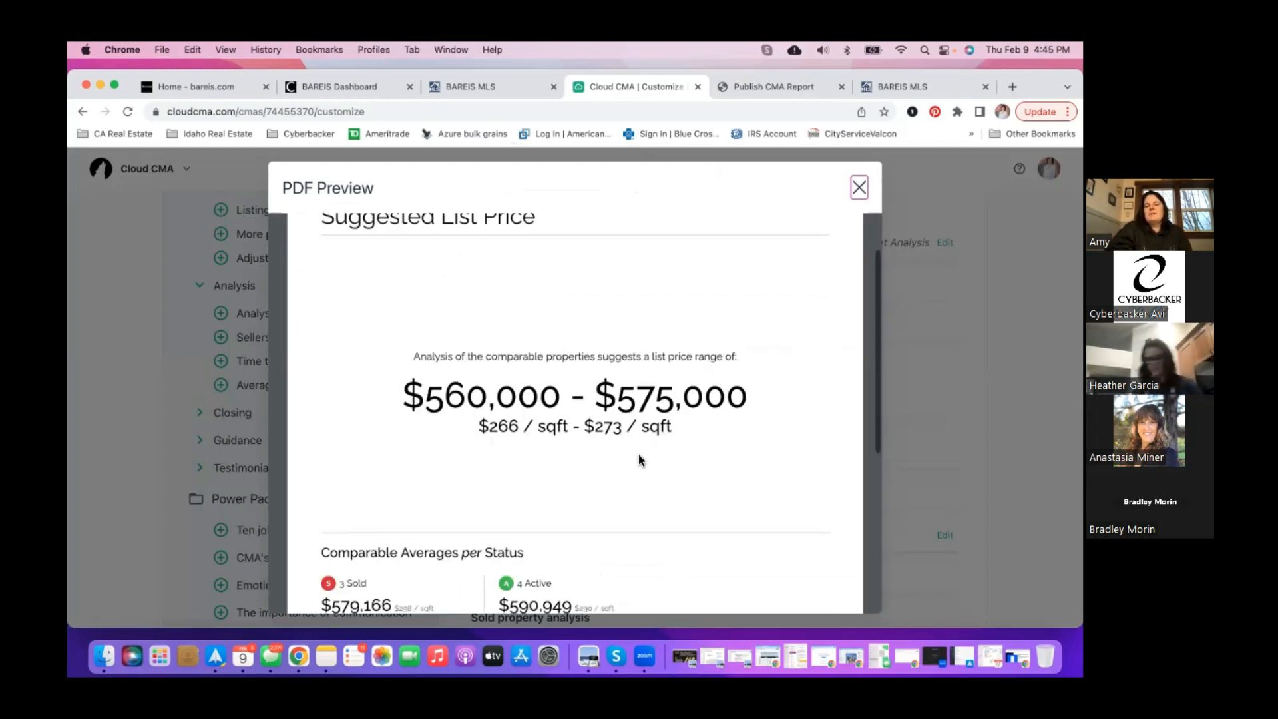
pyautogui.scroll(1, 638, 456)
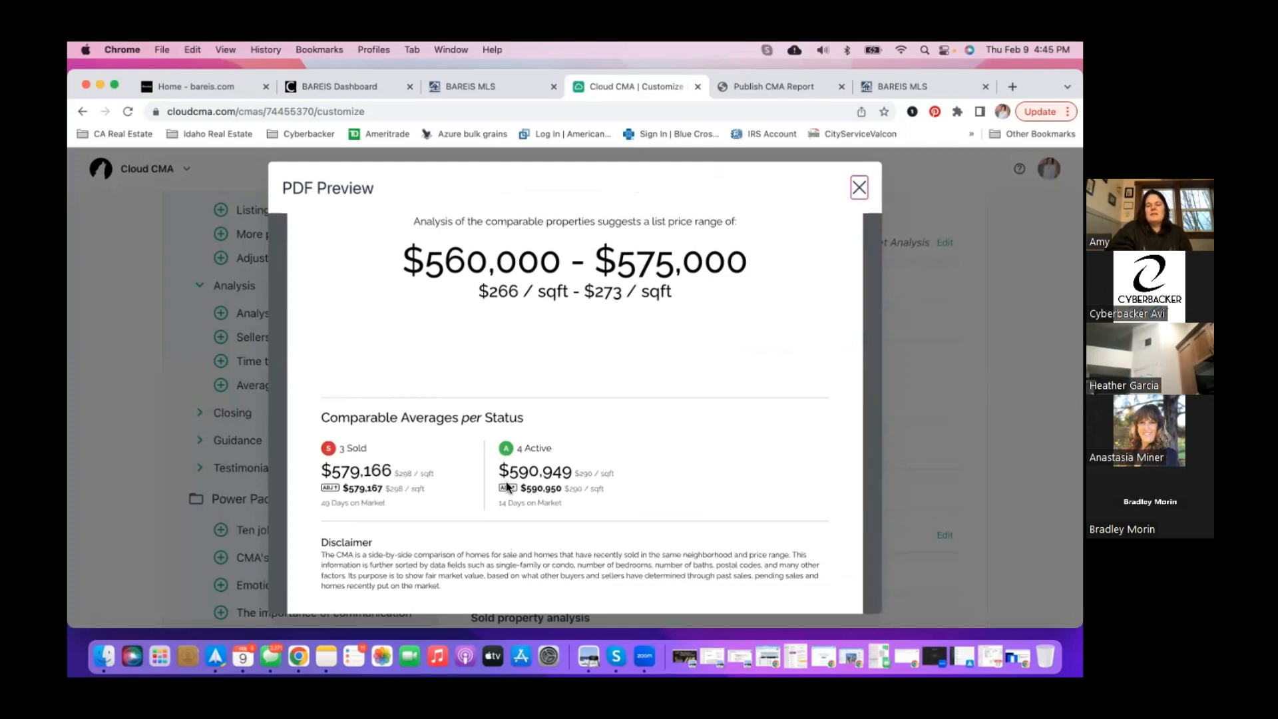
pyautogui.scroll(-2, 510, 472)
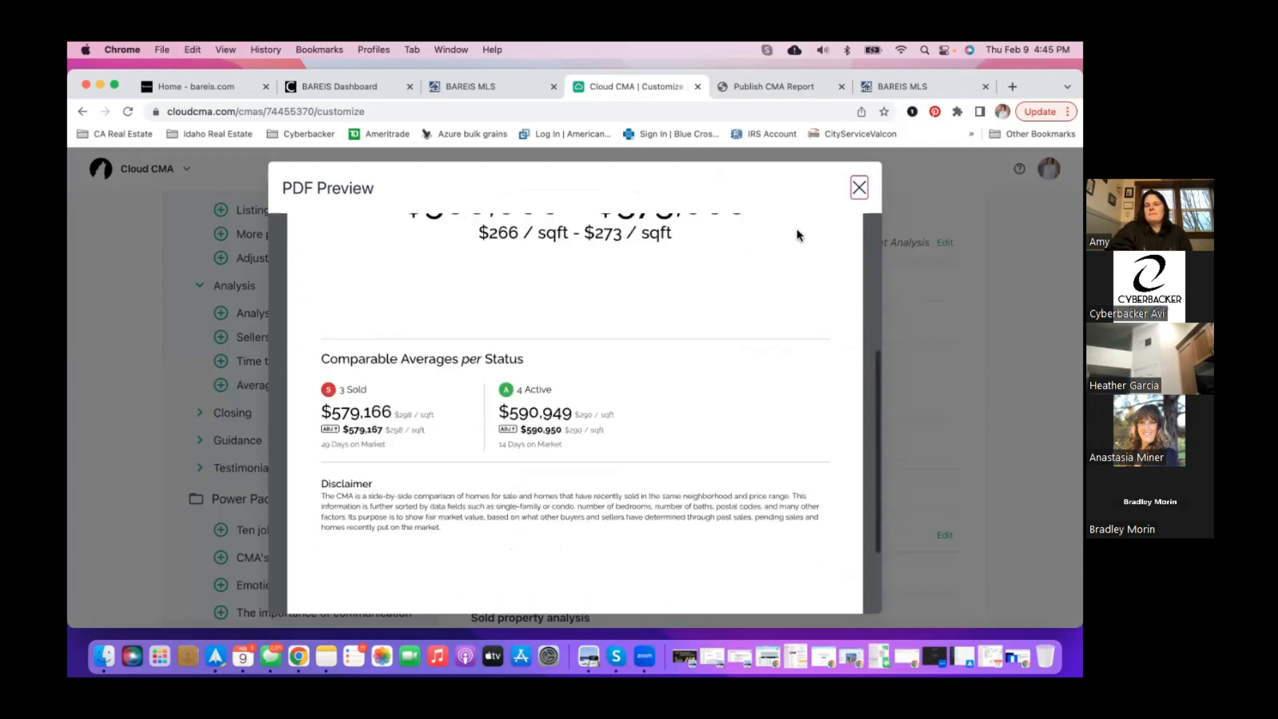
pyautogui.click(865, 187)
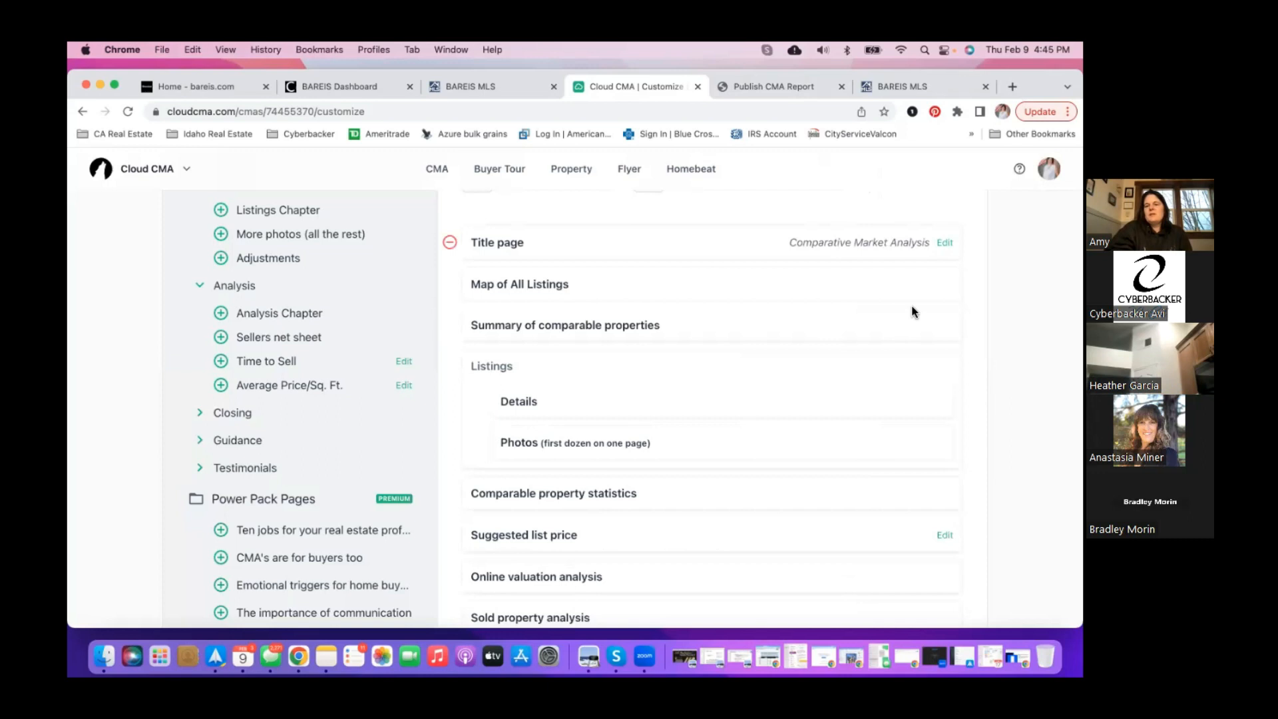
pyautogui.scroll(5, 911, 305)
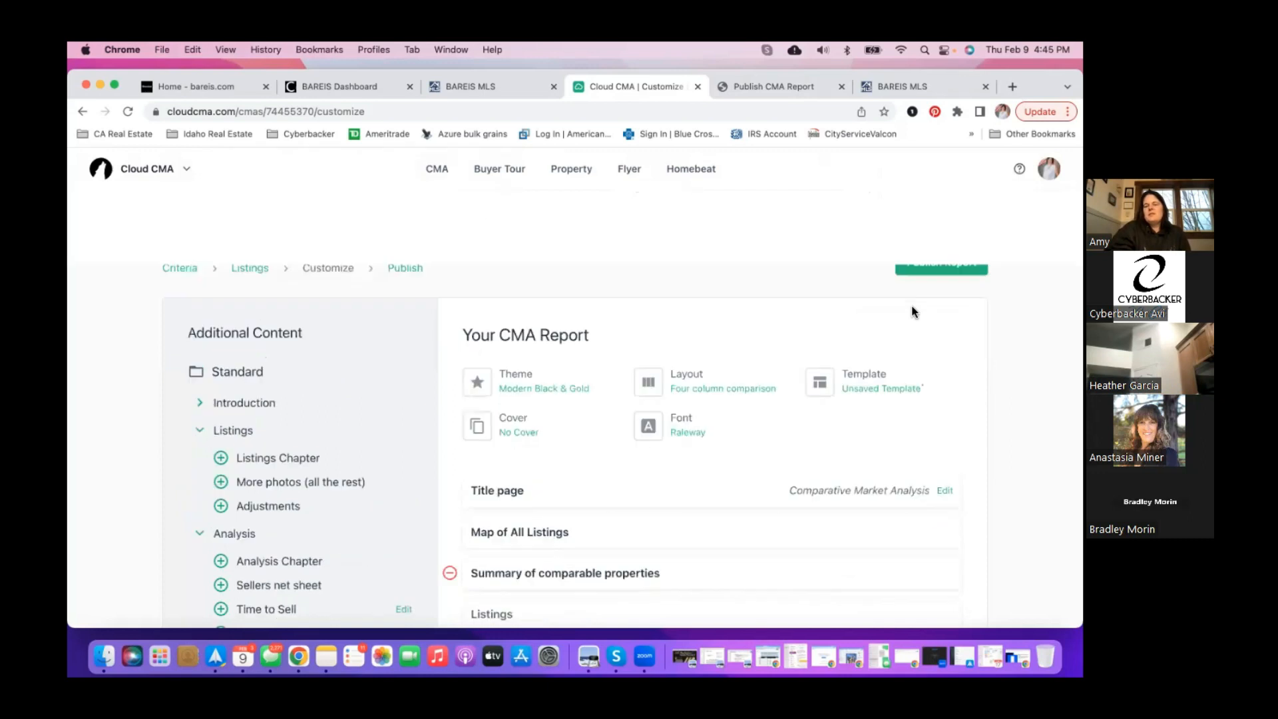
pyautogui.click(938, 273)
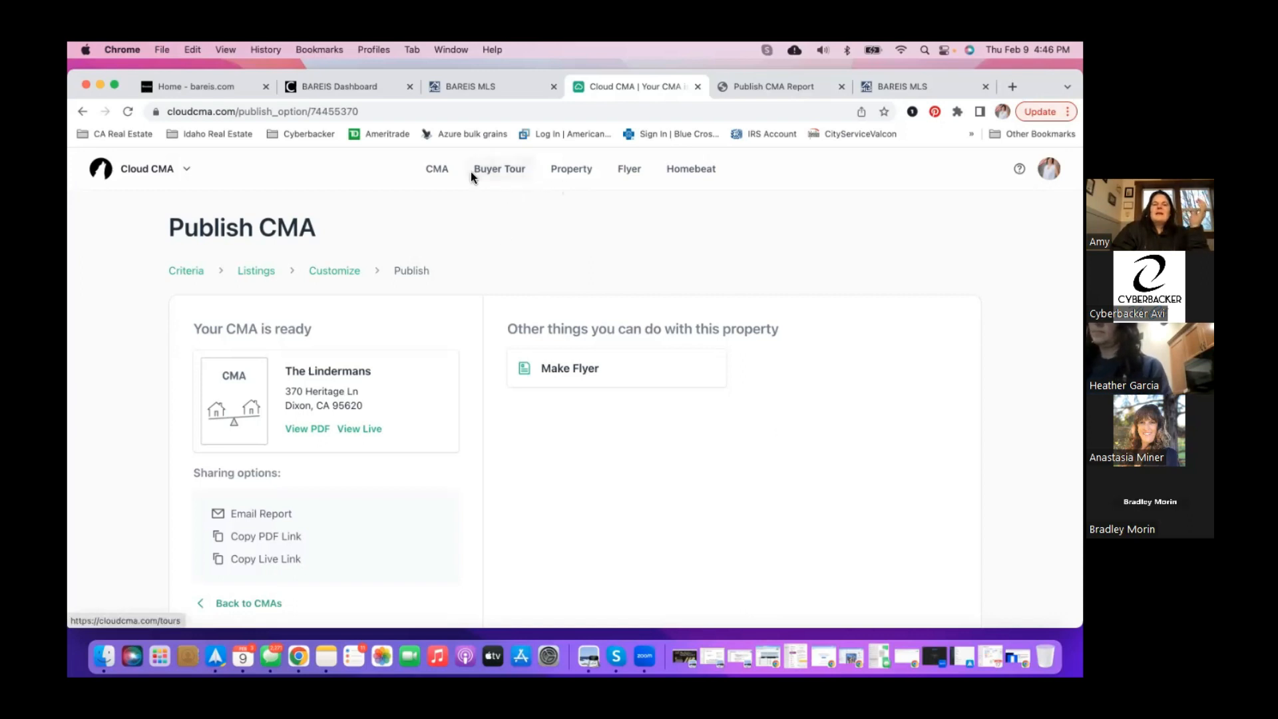
# - Start a new blank buyer tour, then switch over to the BAREIS MLS tab
pyautogui.click(516, 175)
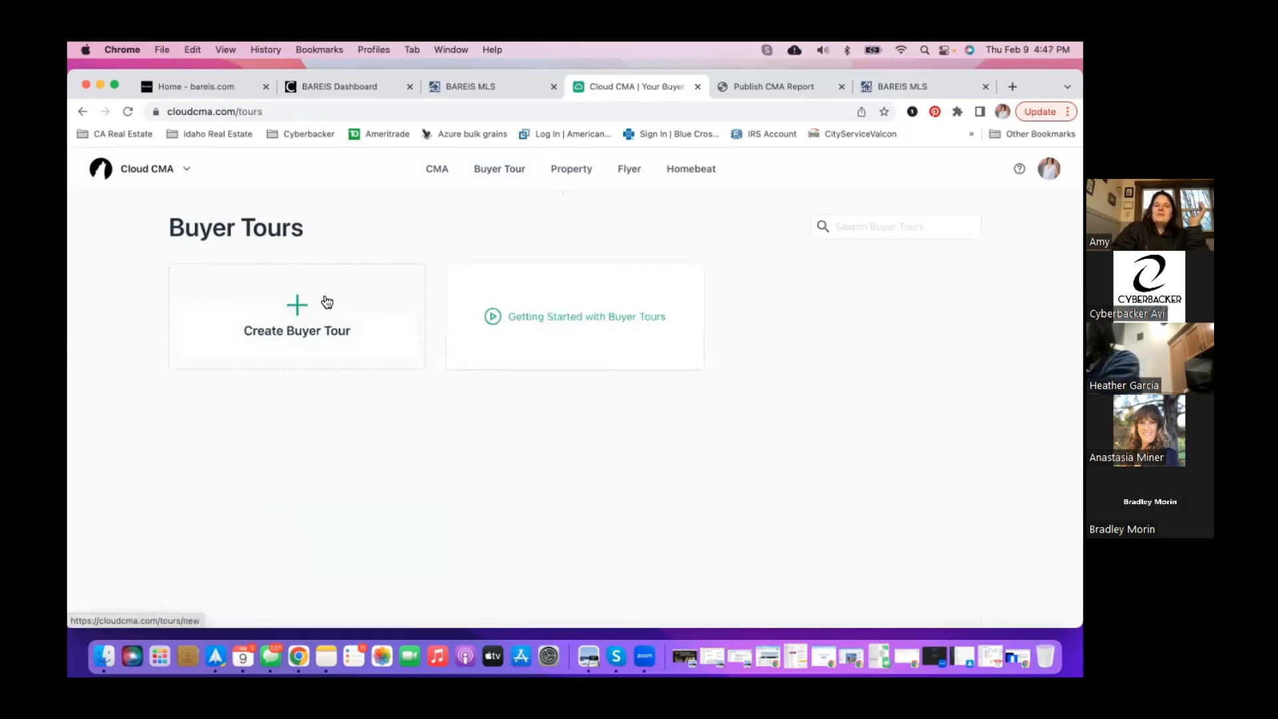
pyautogui.click(299, 308)
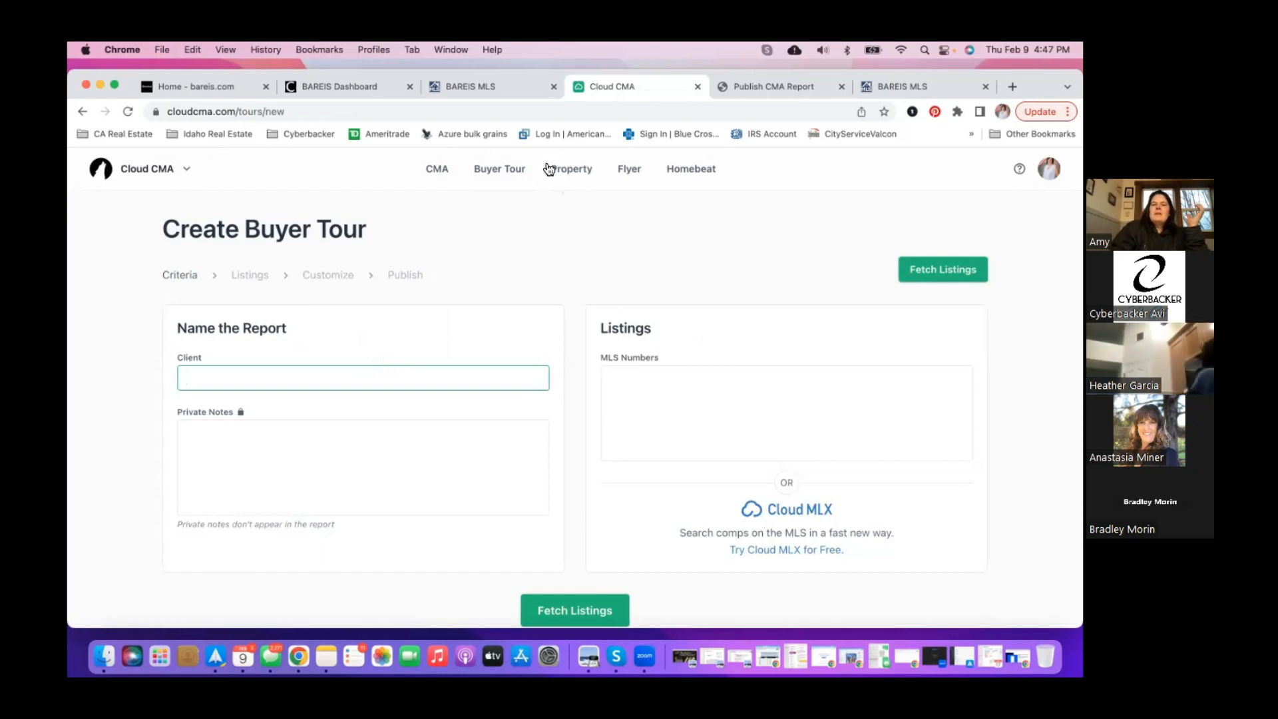
pyautogui.click(499, 90)
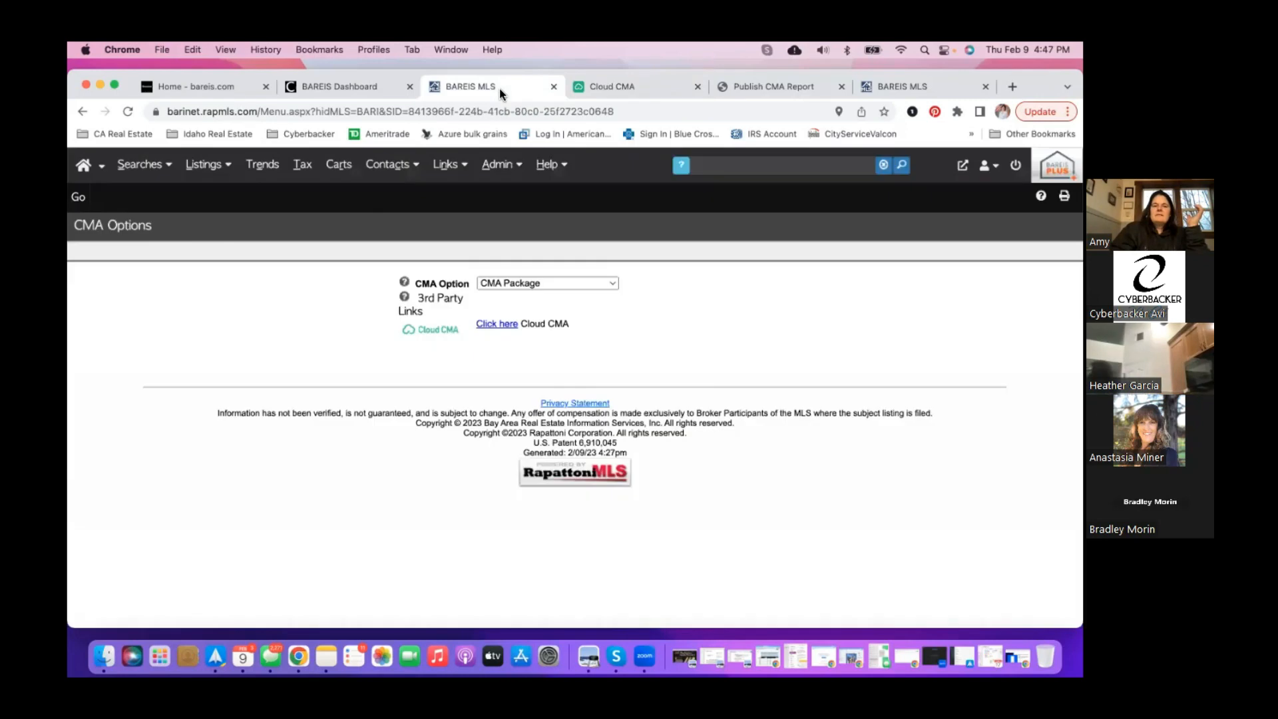
# - Go back to the map search and display the 13 results as One Line Grid (50/pg)
pyautogui.click(82, 113)
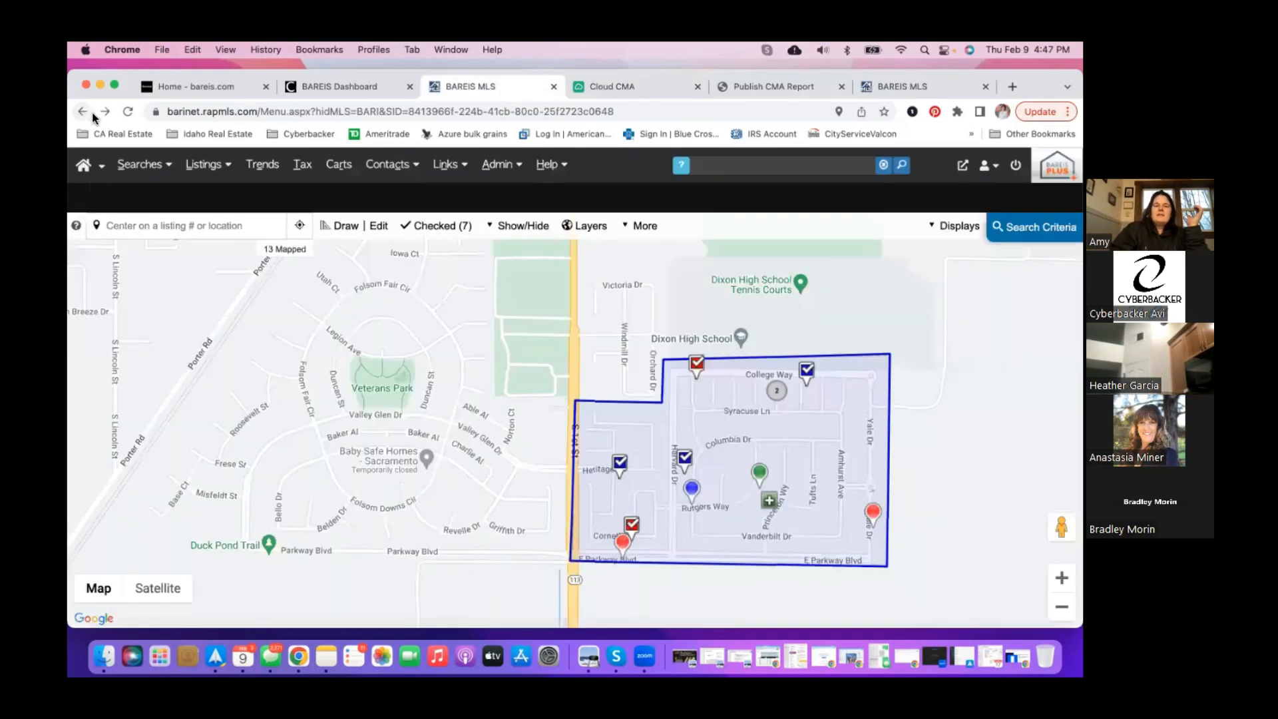
pyautogui.click(953, 226)
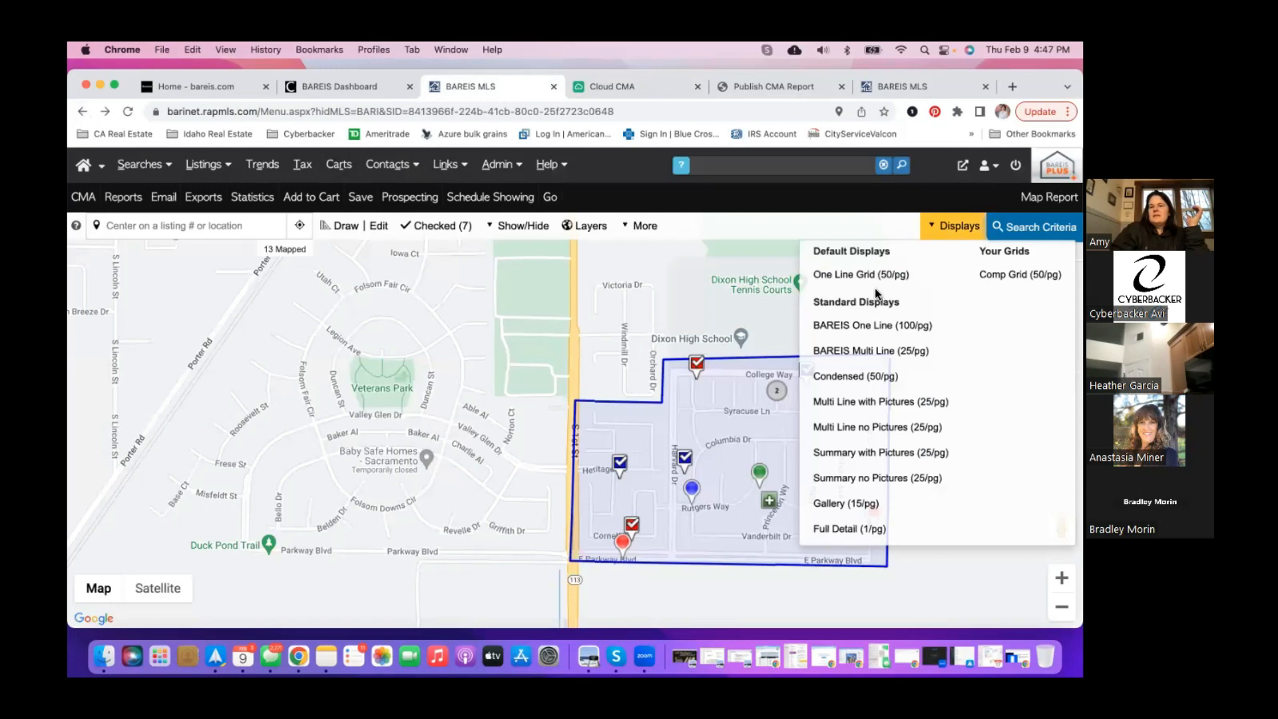
pyautogui.click(865, 274)
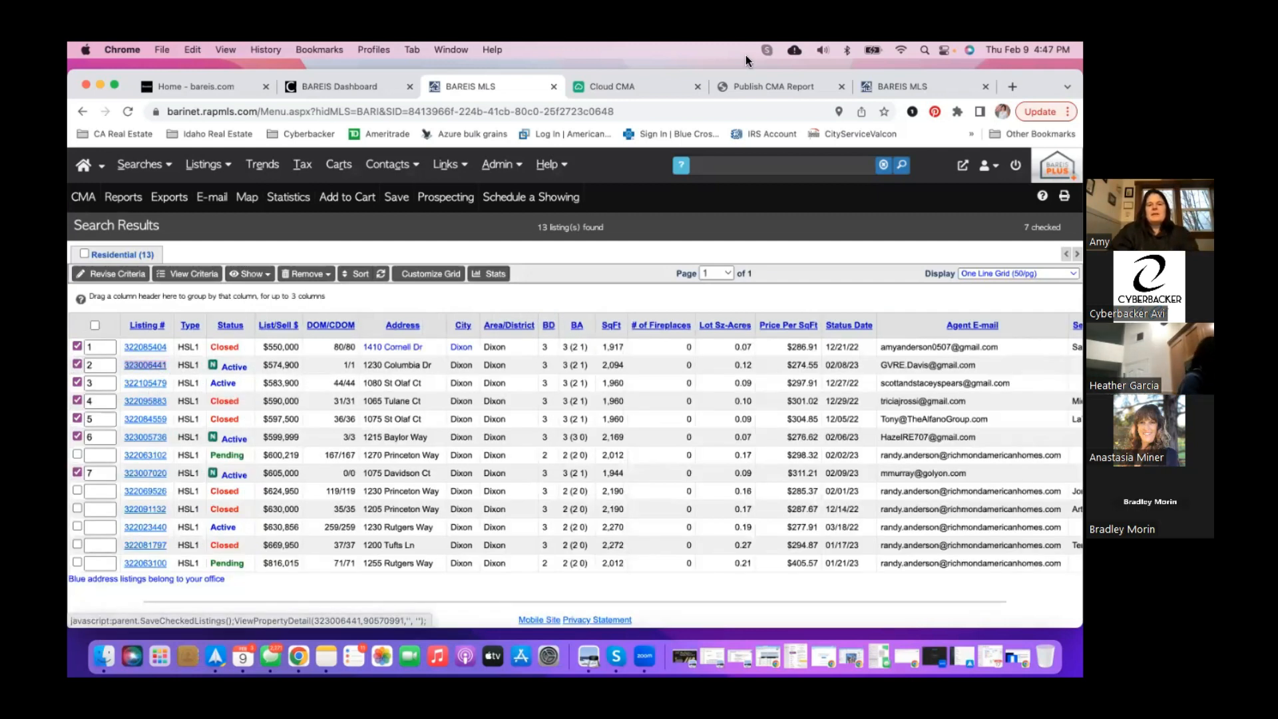
# - Paste listing numbers 323006441 and 322105479 into the buyer tour's MLS Numbers box
pyautogui.click(668, 86)
pyautogui.click(652, 384)
pyautogui.write('323006441')
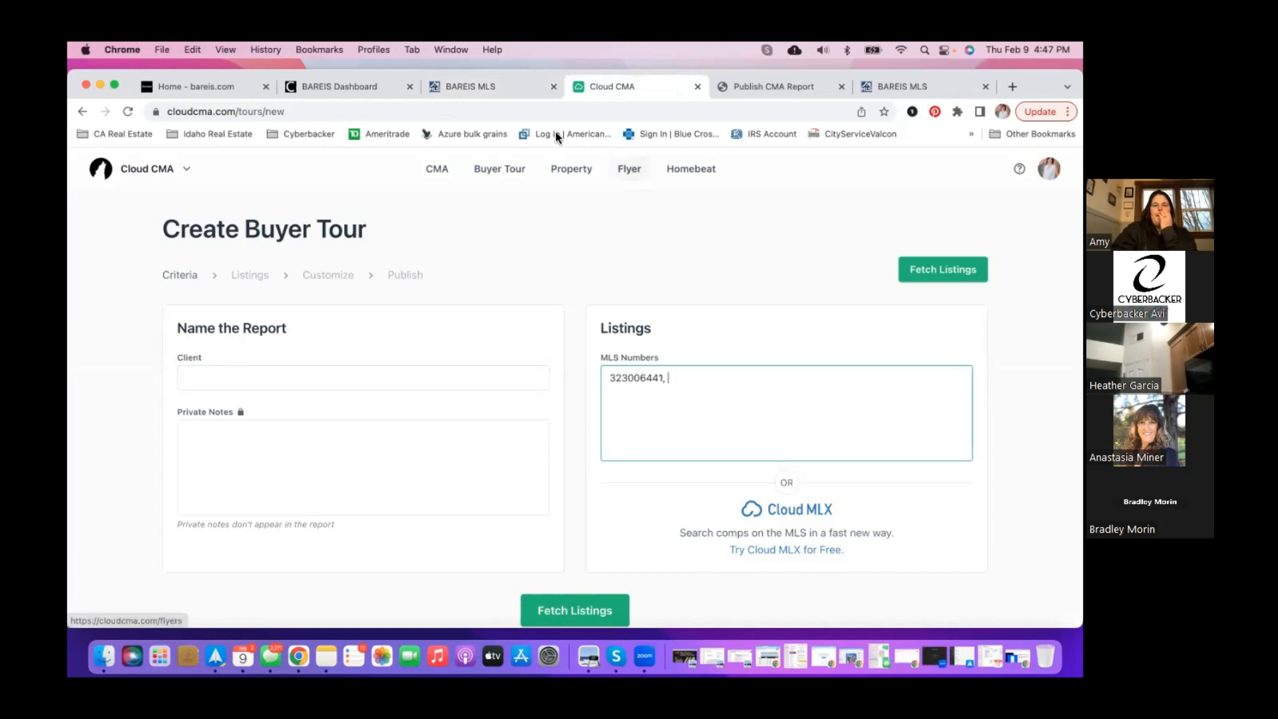
pyautogui.click(522, 94)
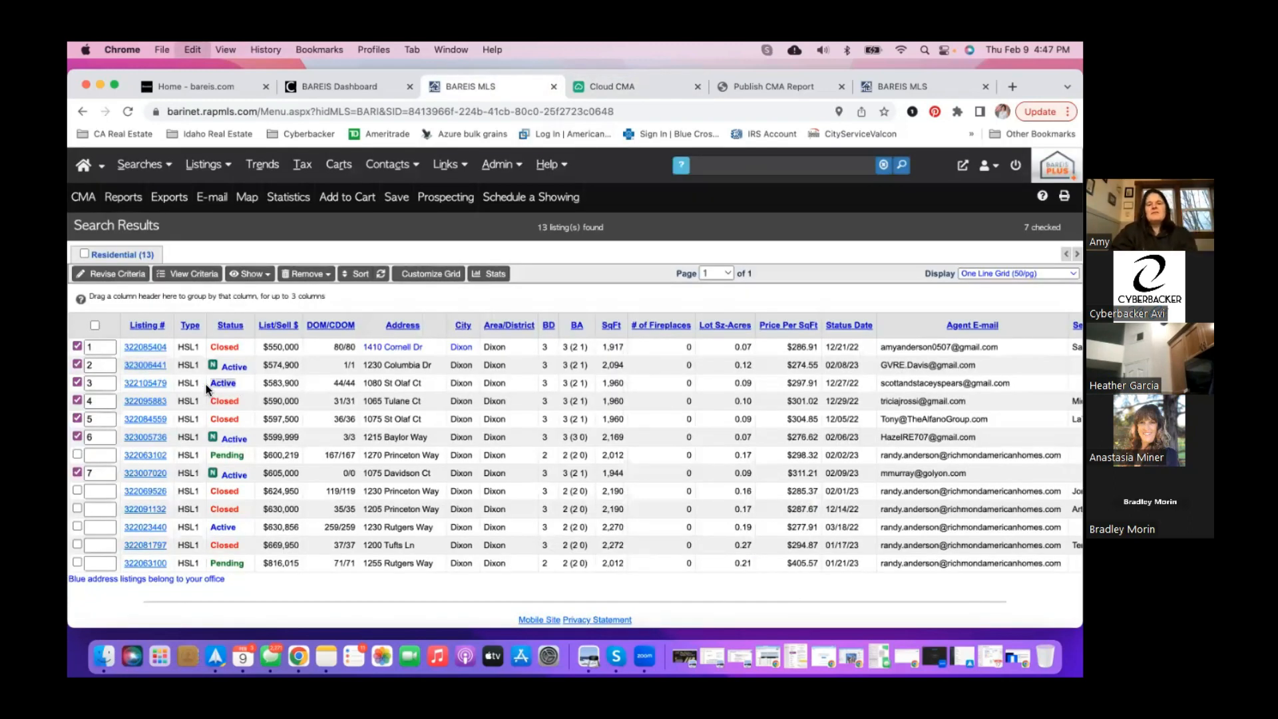
pyautogui.click(640, 95)
pyautogui.write('Acti')
pyautogui.press('BackSpace')
pyautogui.press('BackSpace')
pyautogui.press('BackSpace')
pyautogui.press('BackSpace')
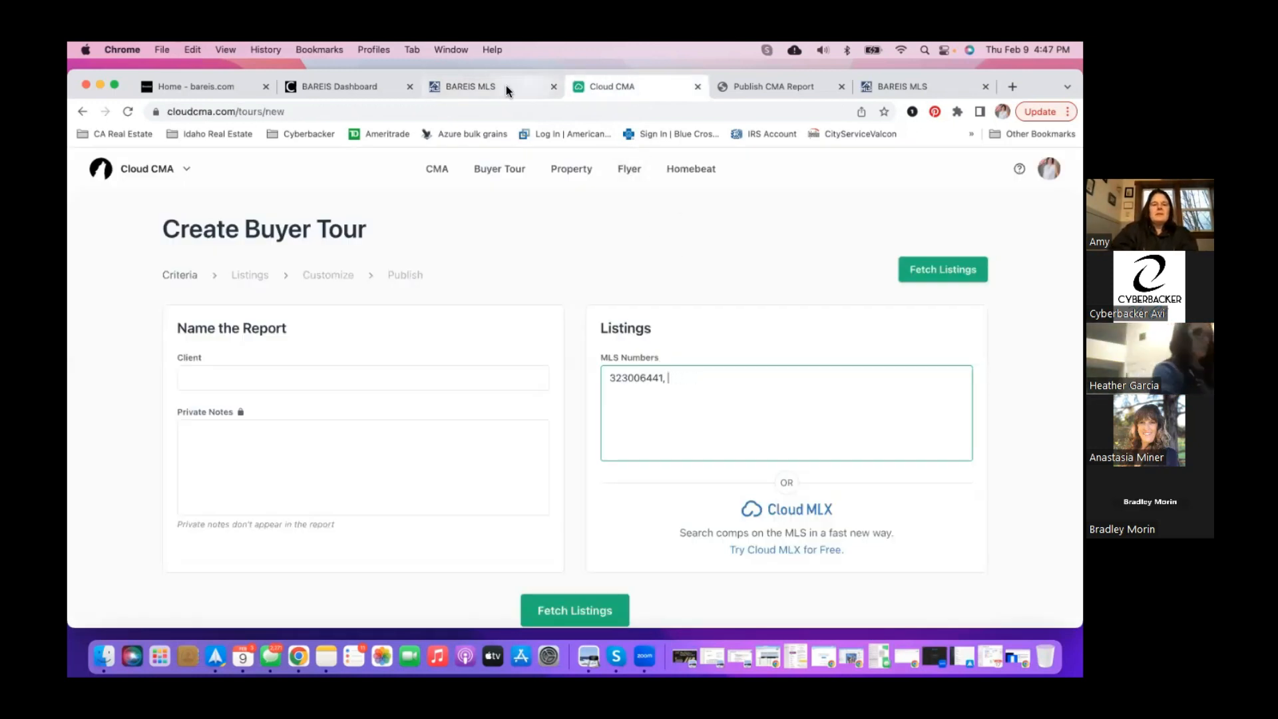
pyautogui.click(505, 87)
pyautogui.click(168, 386)
pyautogui.moveTo(169, 386); pyautogui.dragTo(126, 388)
pyautogui.press('super+c')
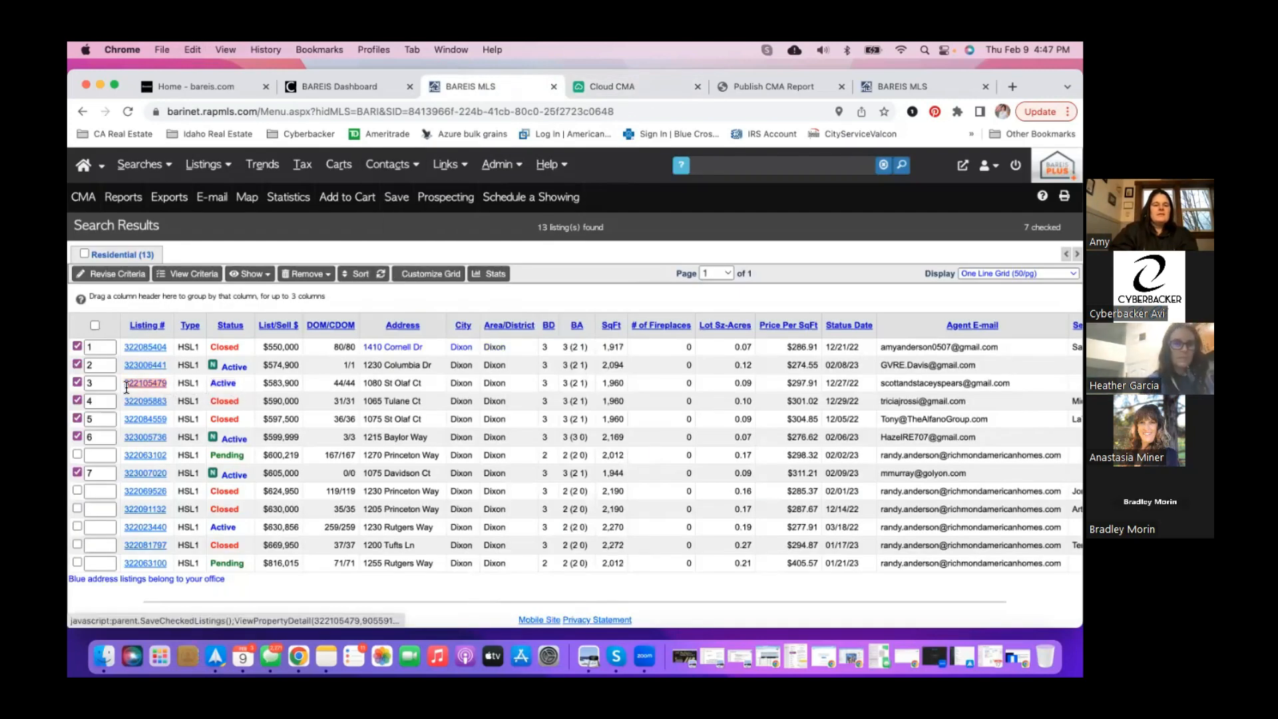
pyautogui.click(645, 86)
pyautogui.press('super+v')
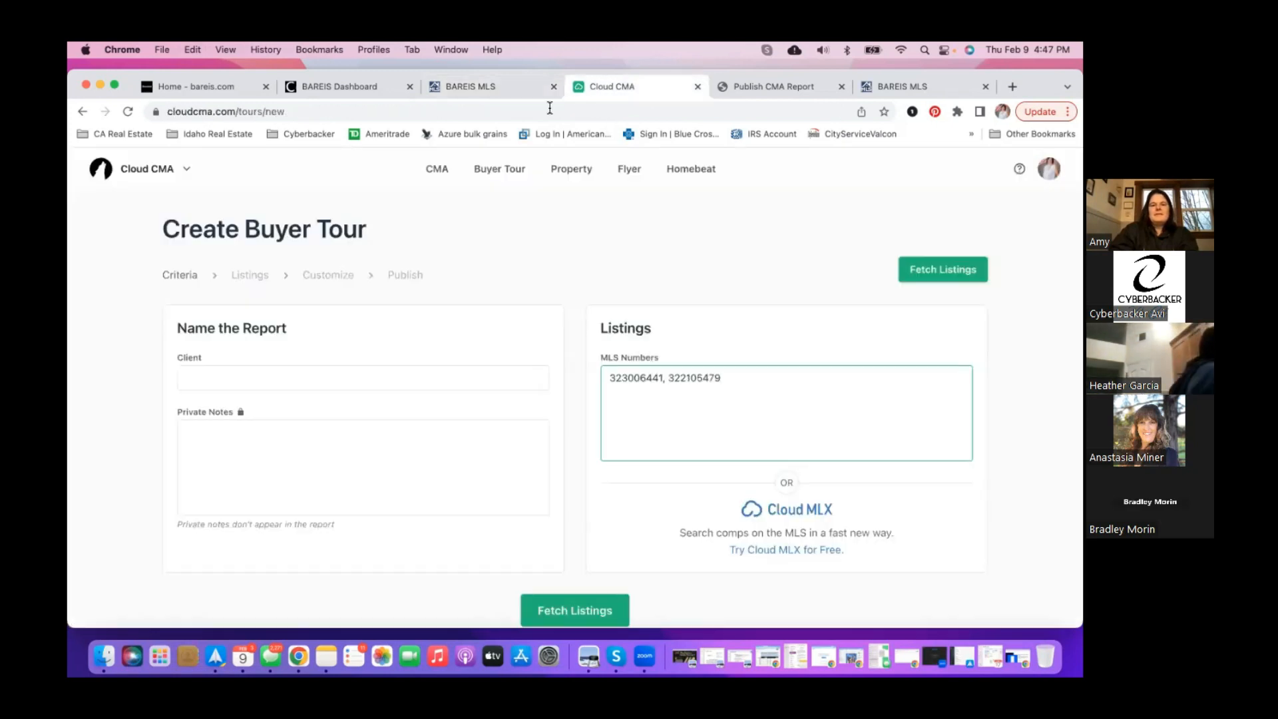
# - Copy 323005736 and 322023440 from the grid and append them, comma-separated, to MLS Numbers
pyautogui.click(522, 95)
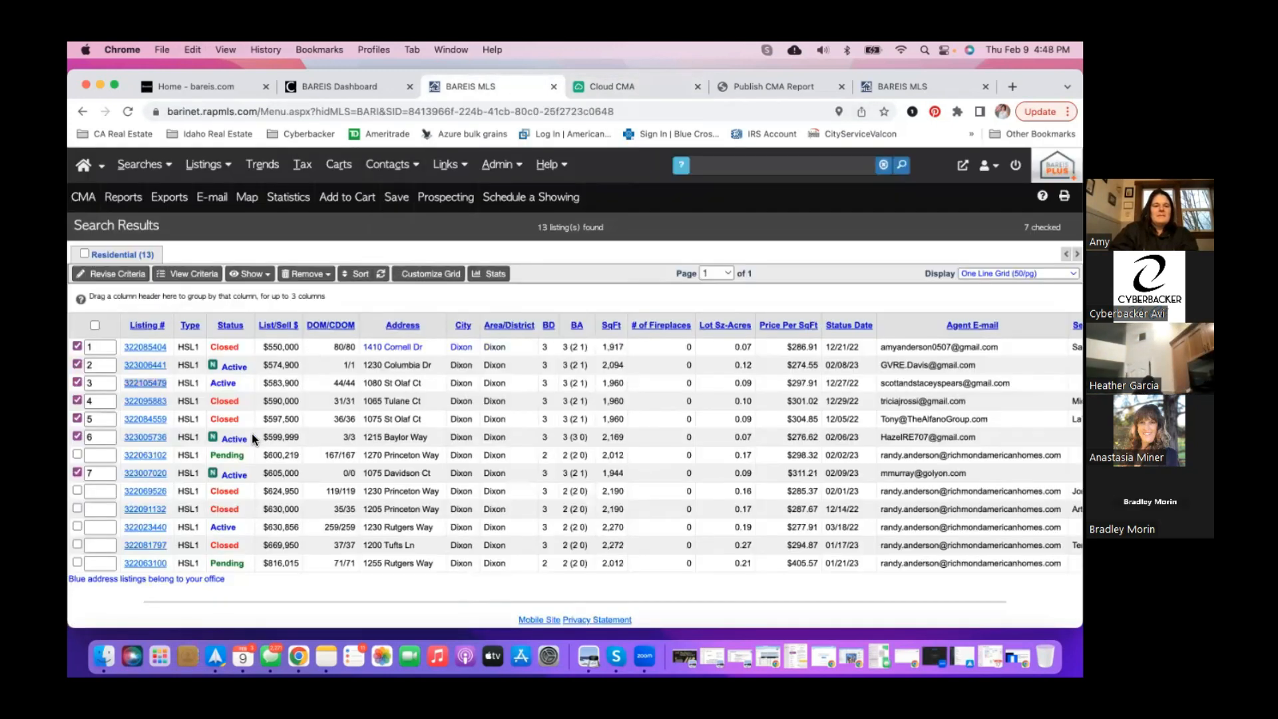
pyautogui.moveTo(166, 437); pyautogui.dragTo(126, 438)
pyautogui.press('super+c')
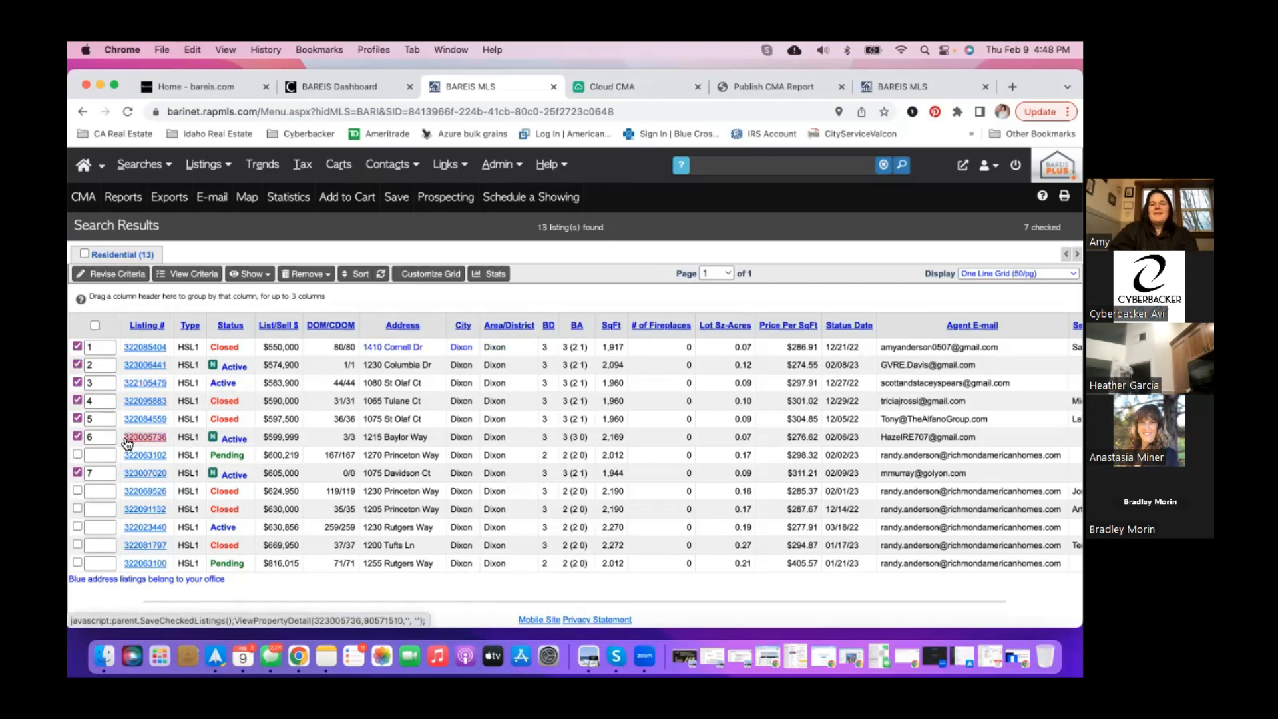
pyautogui.click(667, 89)
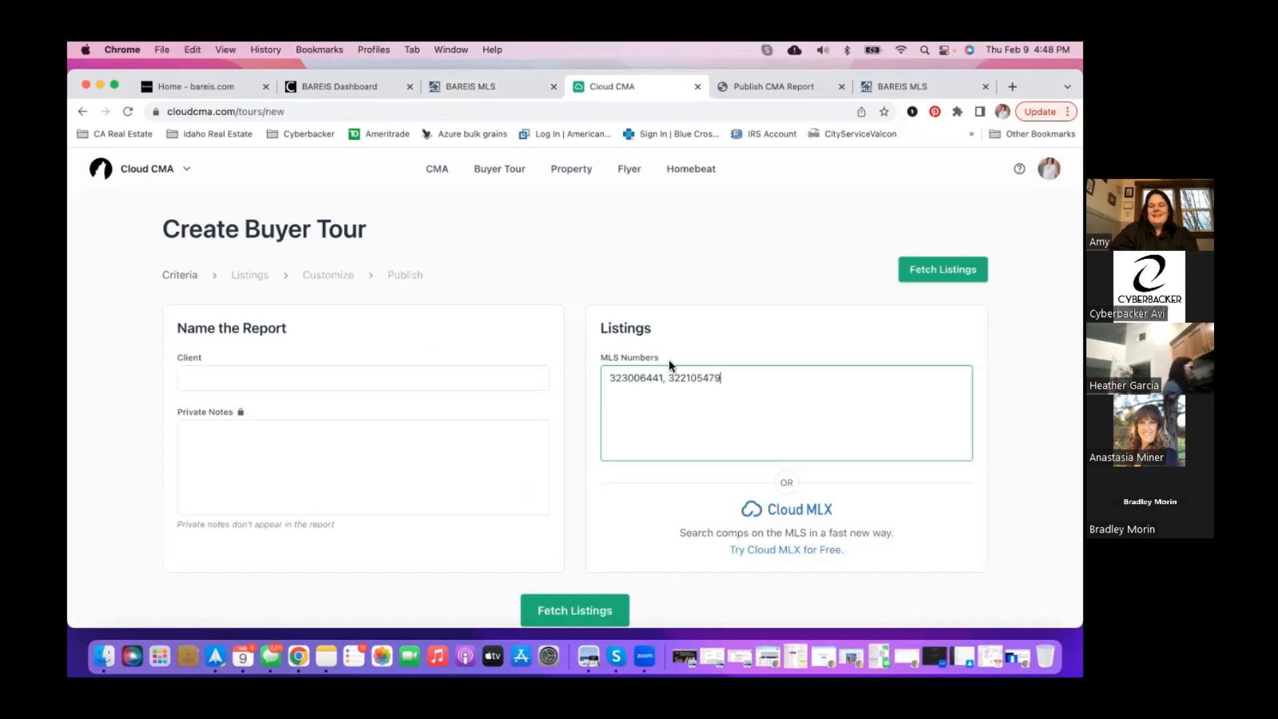
pyautogui.write(',')
pyautogui.press('super+v')
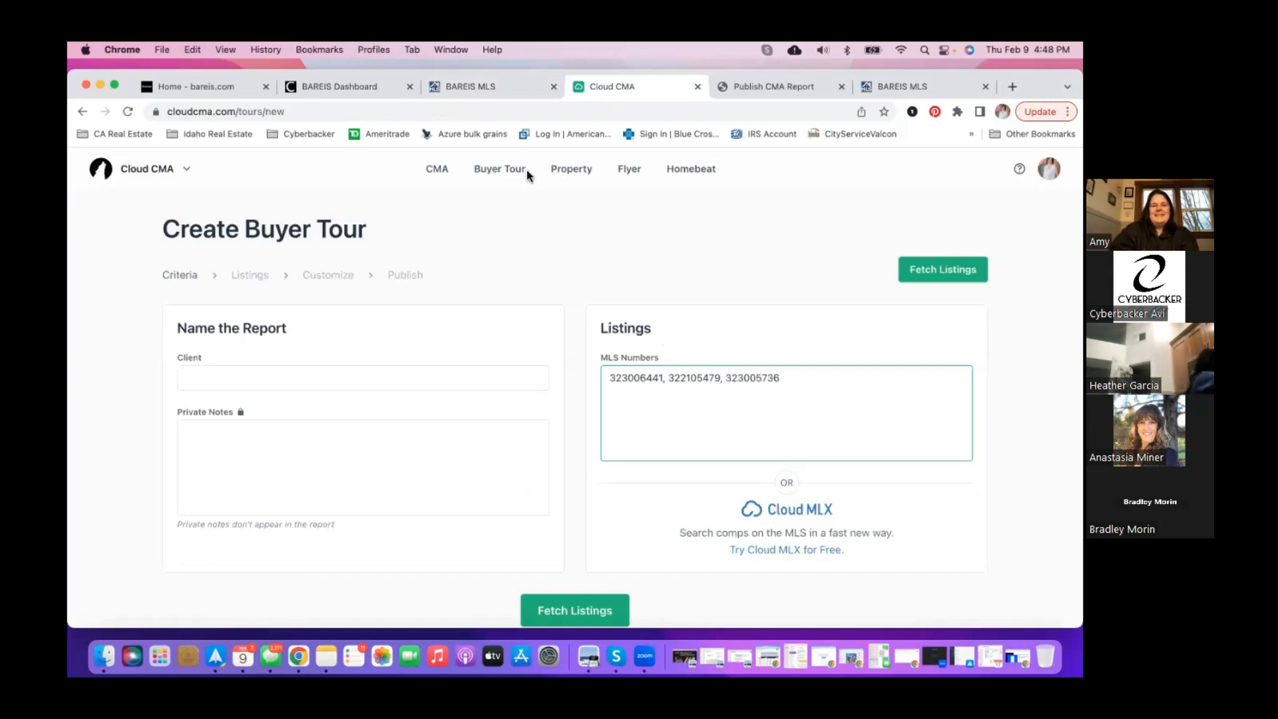
pyautogui.click(506, 89)
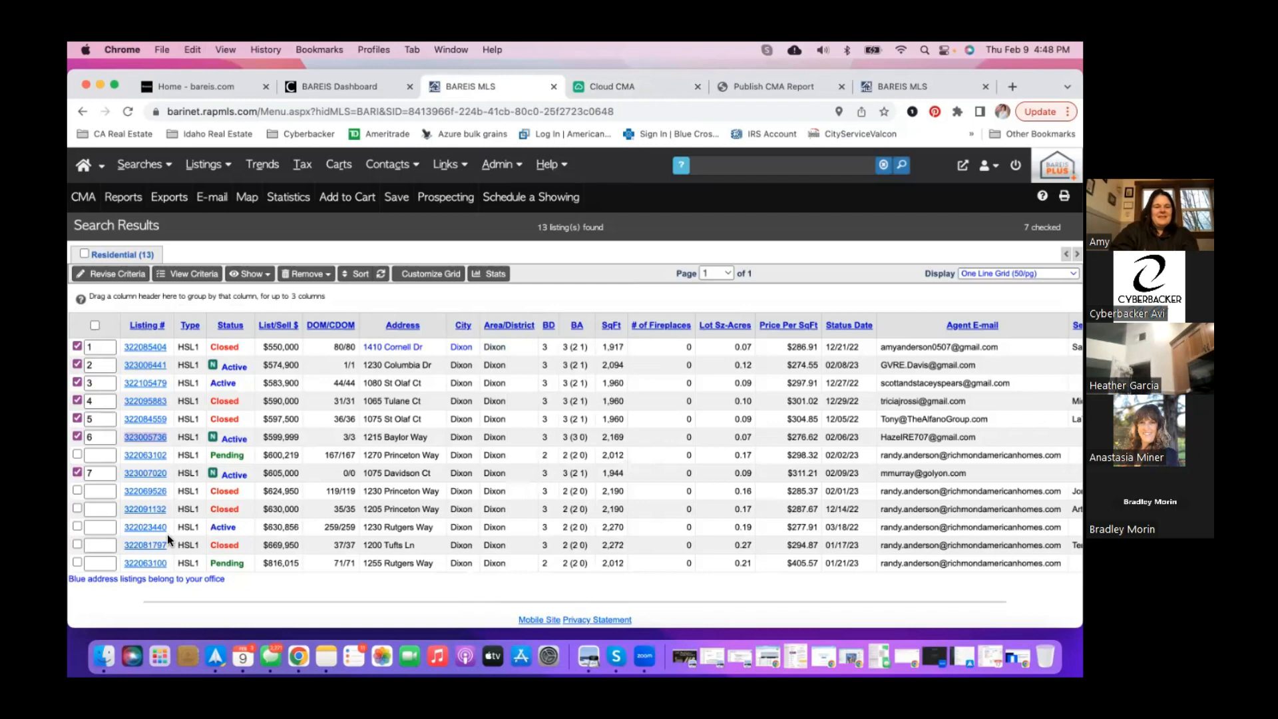
pyautogui.moveTo(171, 529); pyautogui.dragTo(122, 525)
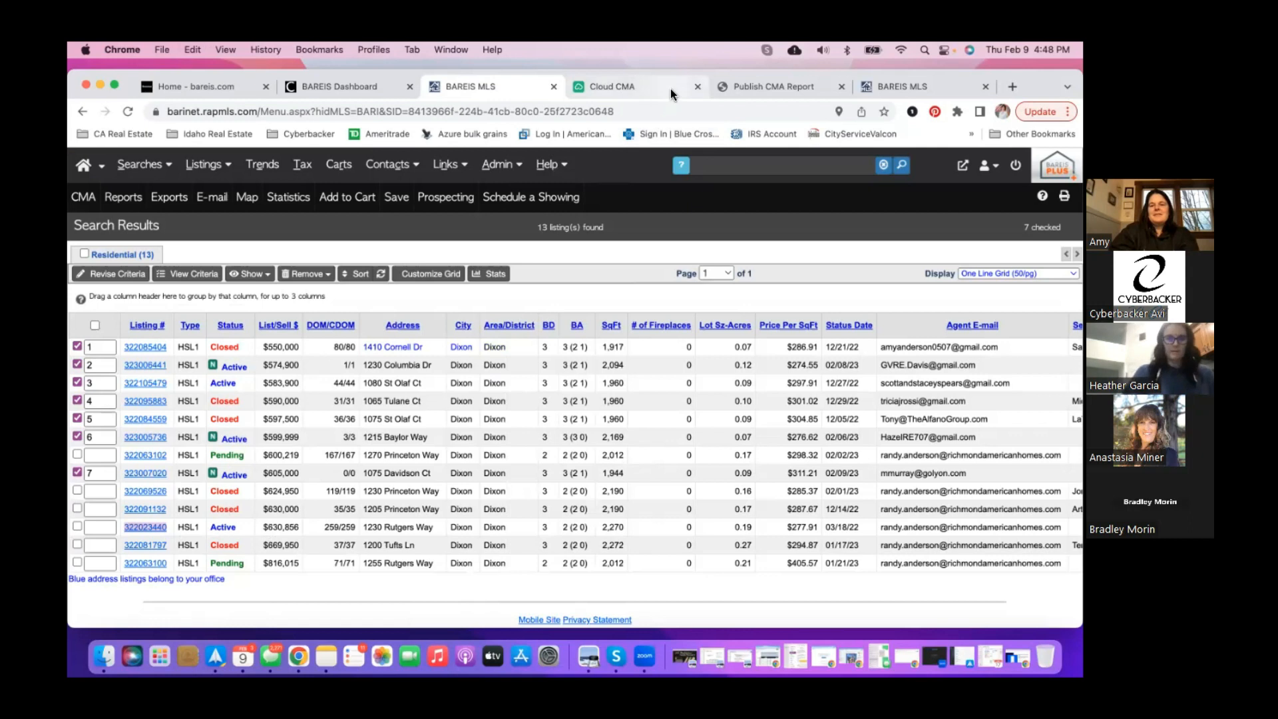
pyautogui.hotkey('ctrl', 'Tab')
pyautogui.press('super+v')
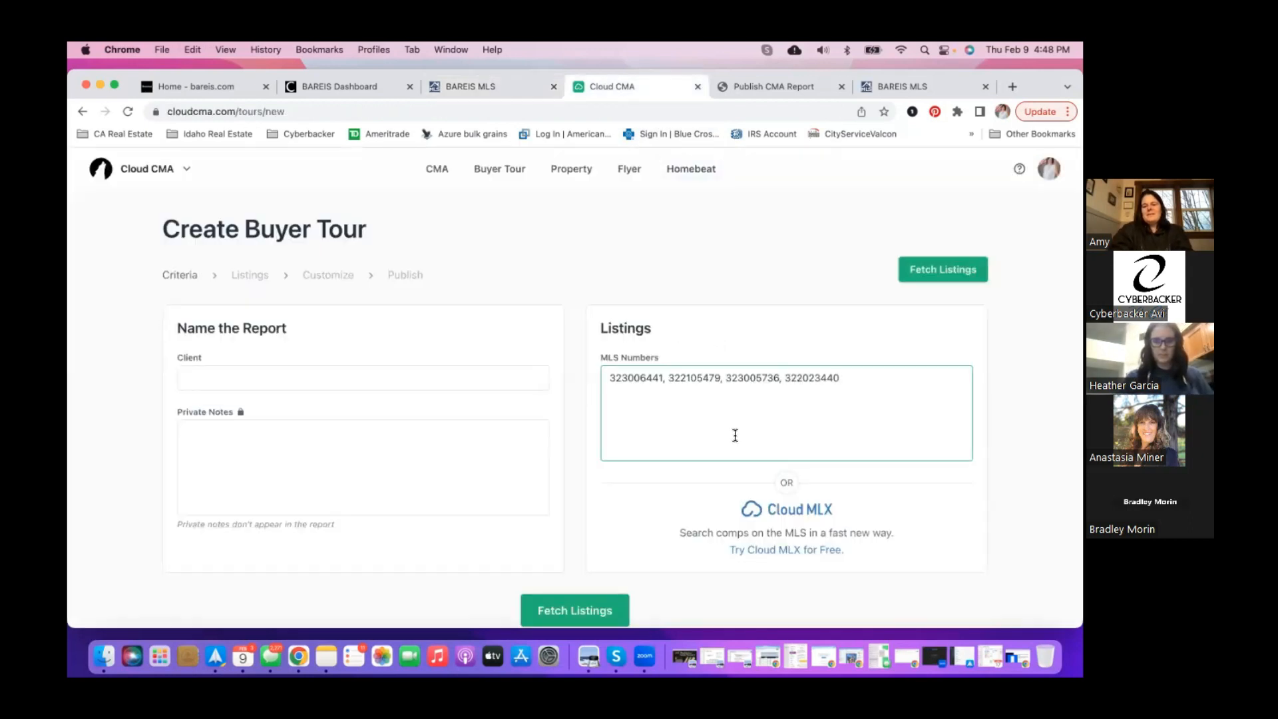
pyautogui.scroll(-1, 734, 435)
pyautogui.scroll(-1, 734, 435)
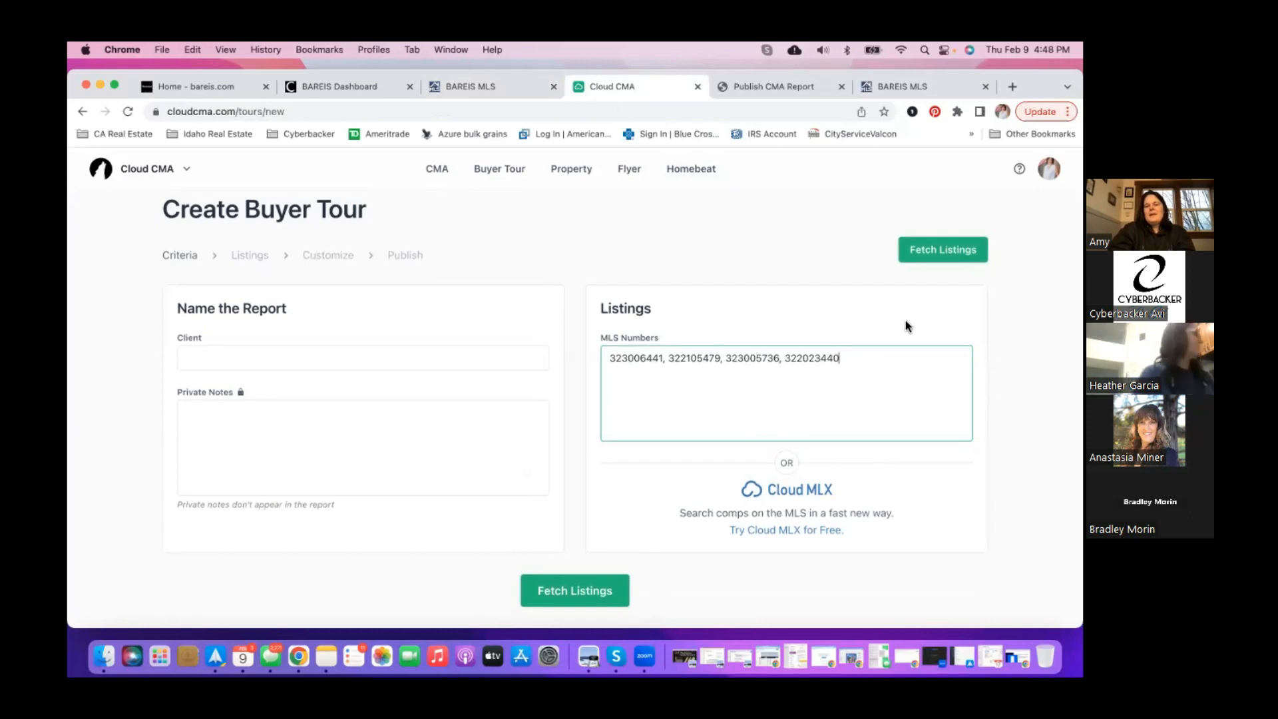
# - Name the client 'Test Showing' after the blank-client error and fetch the four listings
pyautogui.click(940, 255)
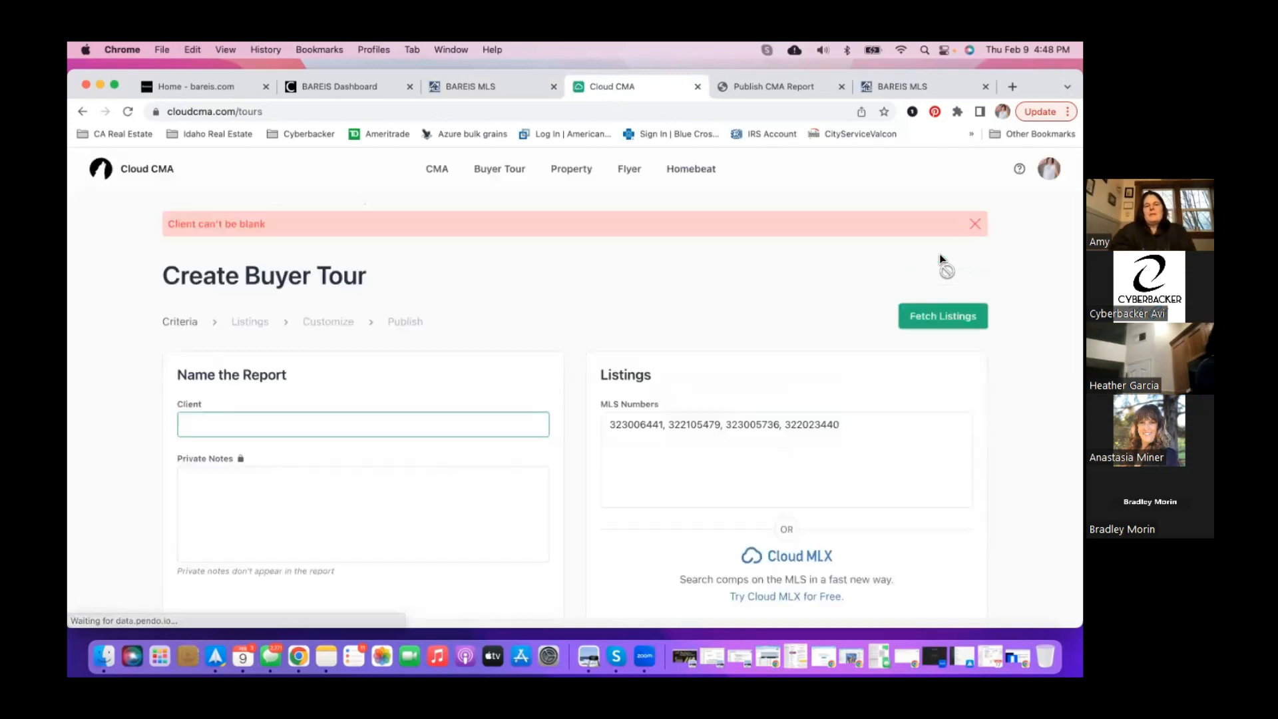
pyautogui.click(459, 413)
pyautogui.write('Test Showing')
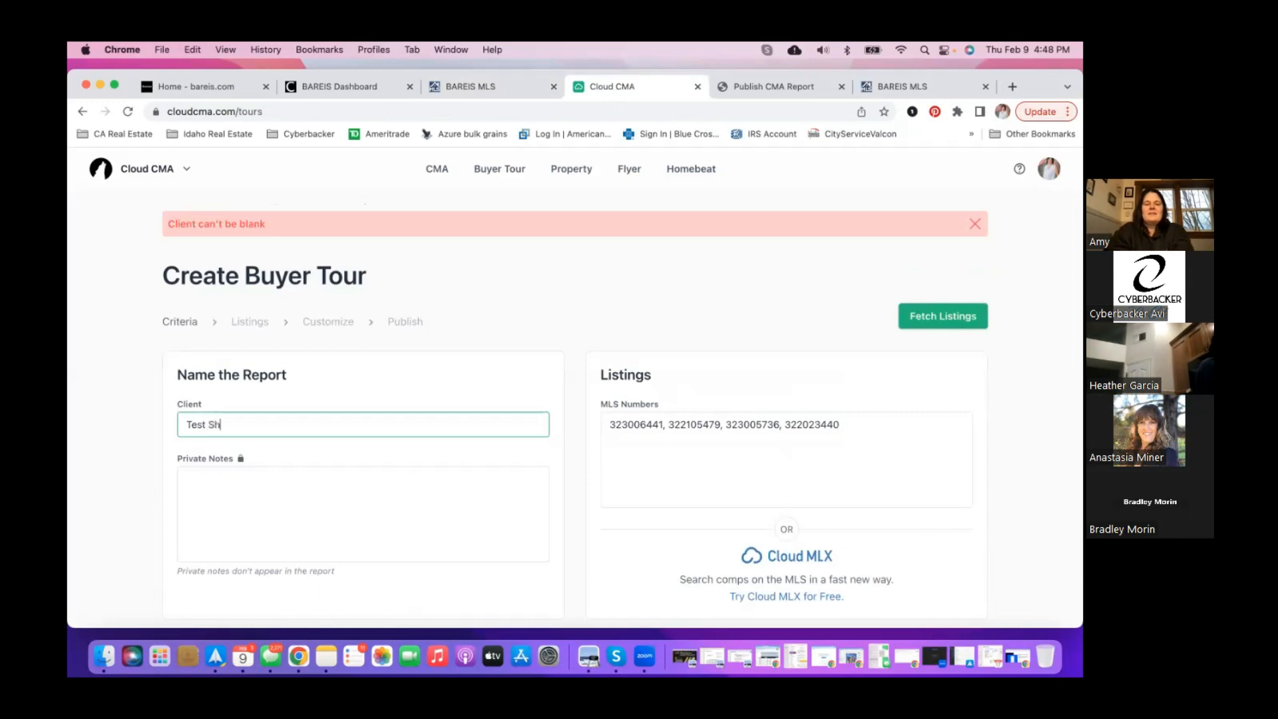
pyautogui.click(916, 322)
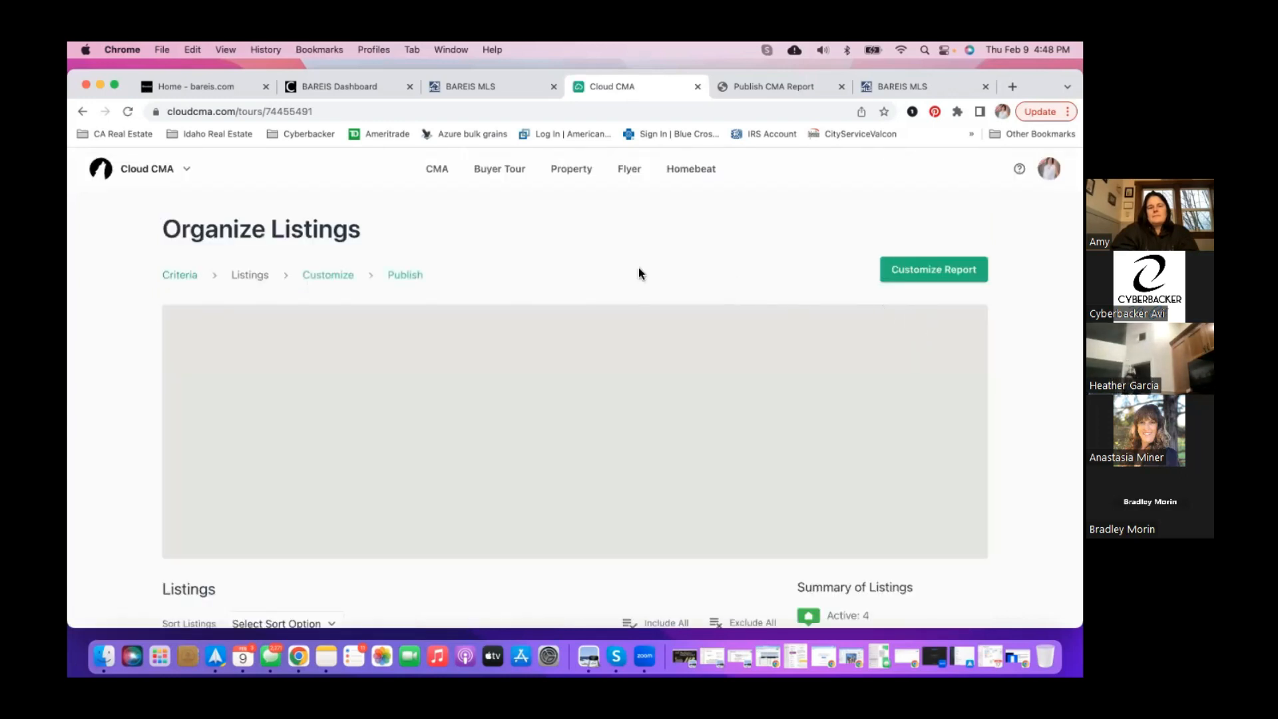
# - Look over the four Dixon listings, then proceed to customizing the buyer tour report
pyautogui.scroll(-3, 637, 267)
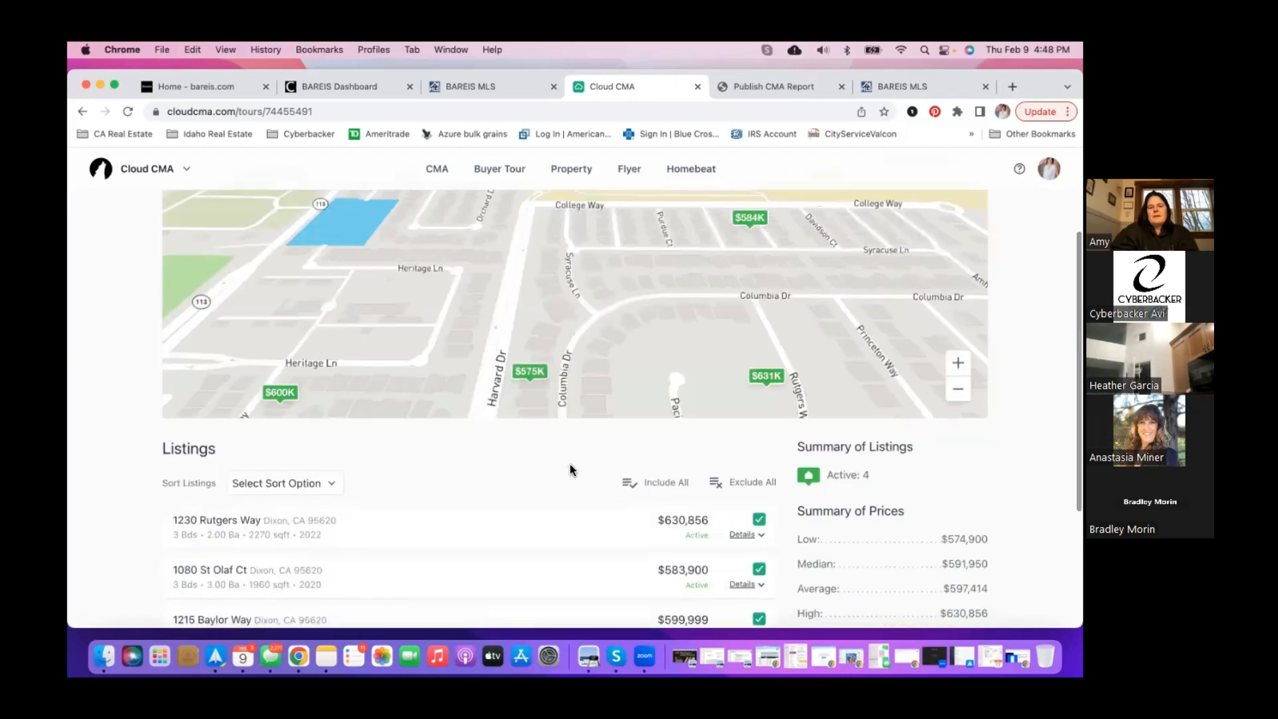
pyautogui.scroll(1, 570, 469)
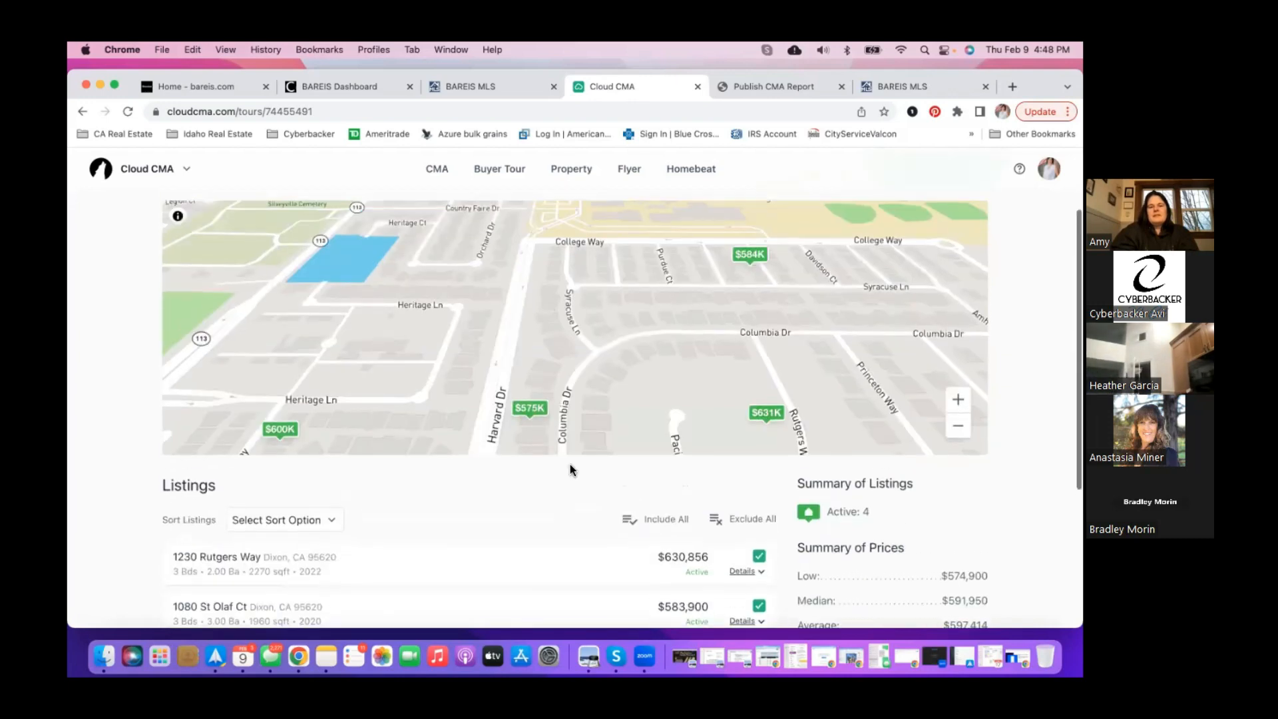
pyautogui.scroll(-3, 569, 466)
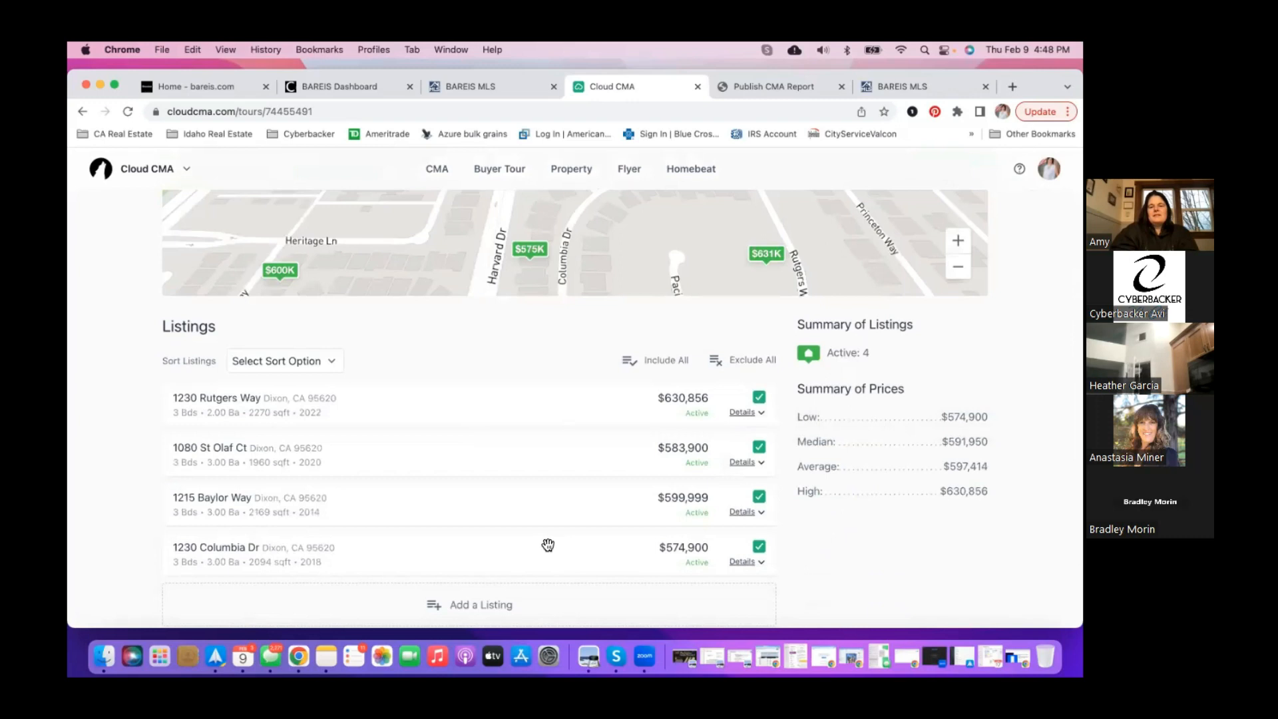
pyautogui.scroll(5, 548, 544)
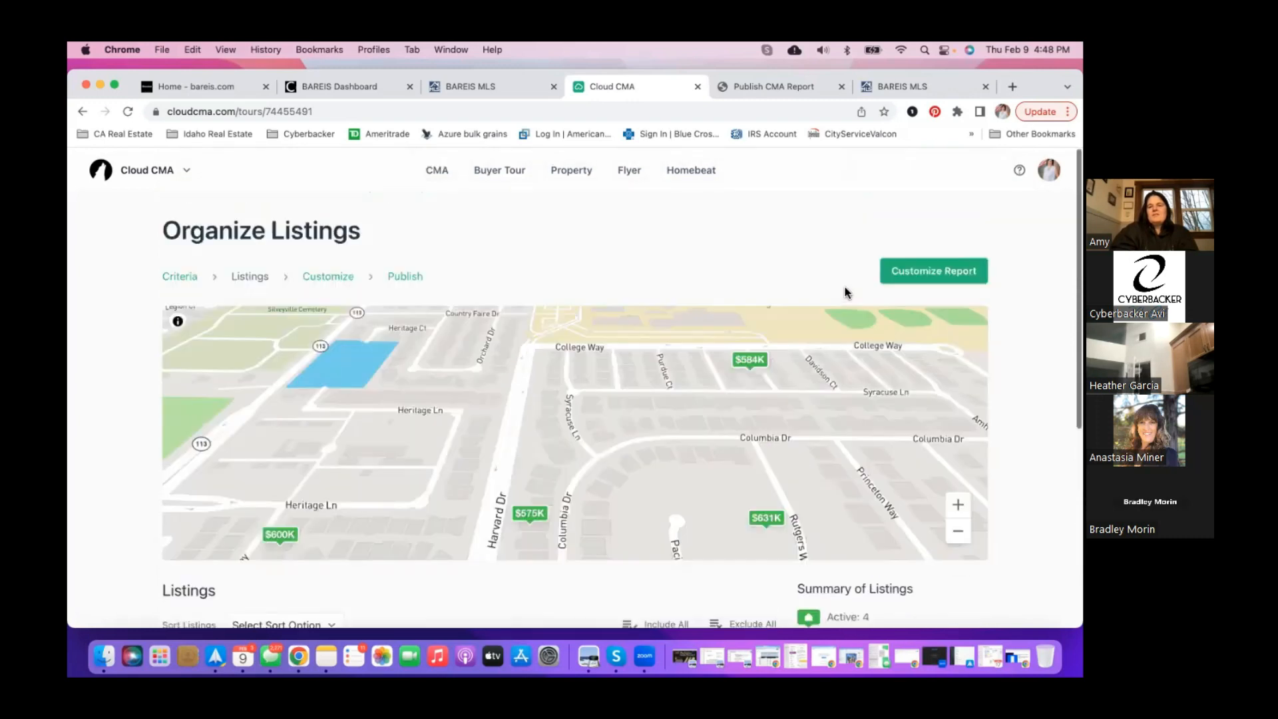
pyautogui.click(913, 278)
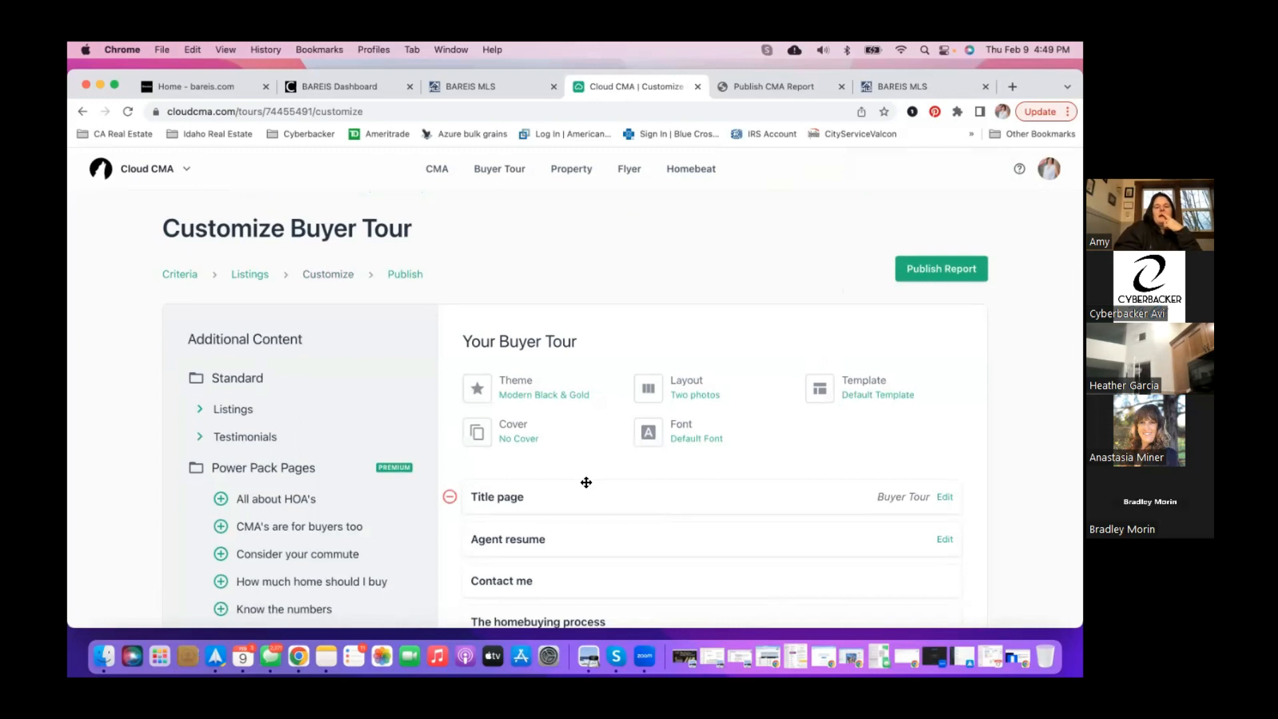
# - Remove the title page, agent resume, Contact me and homebuying process pages
pyautogui.scroll(-2, 482, 426)
pyautogui.click(450, 418)
pyautogui.click(451, 418)
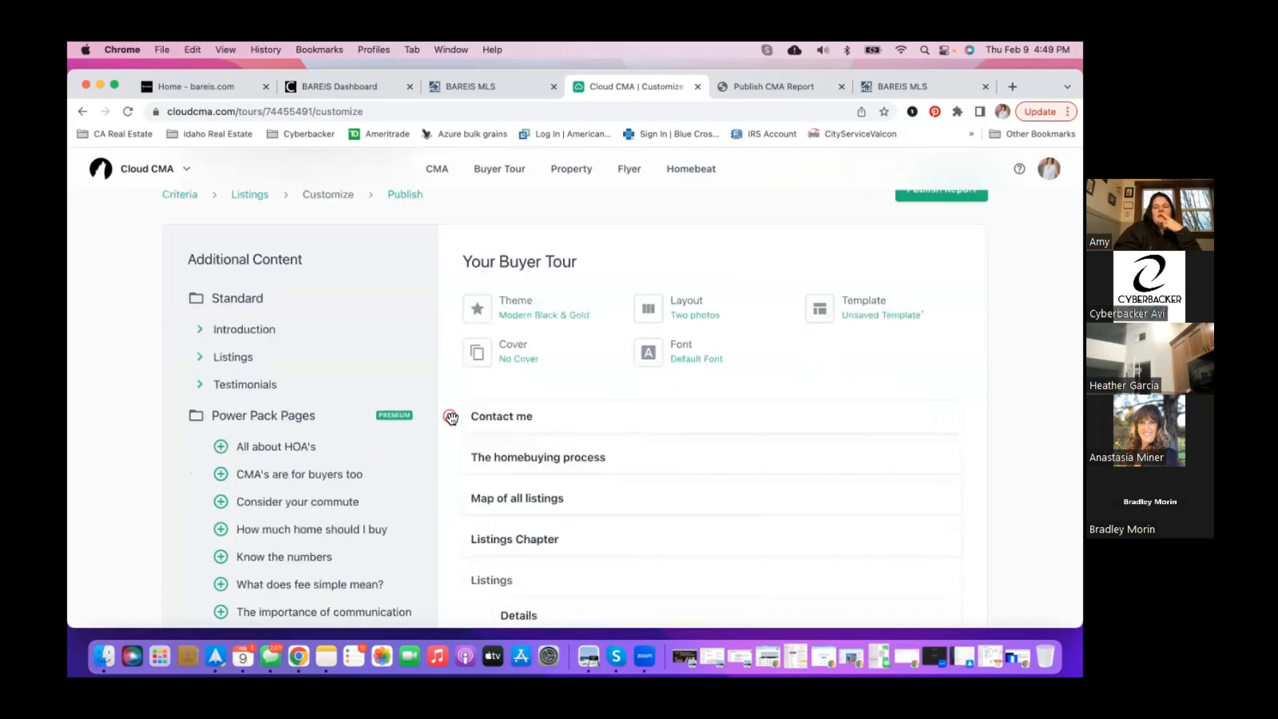
pyautogui.click(451, 418)
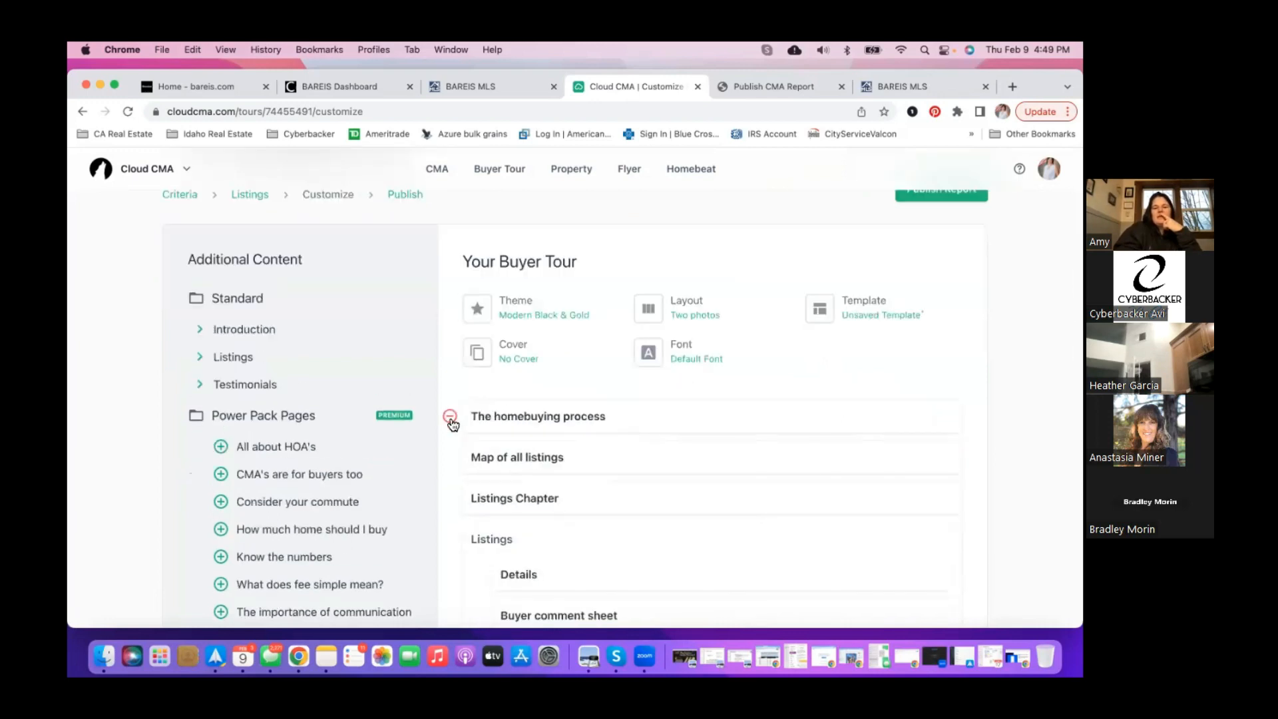
pyautogui.click(451, 418)
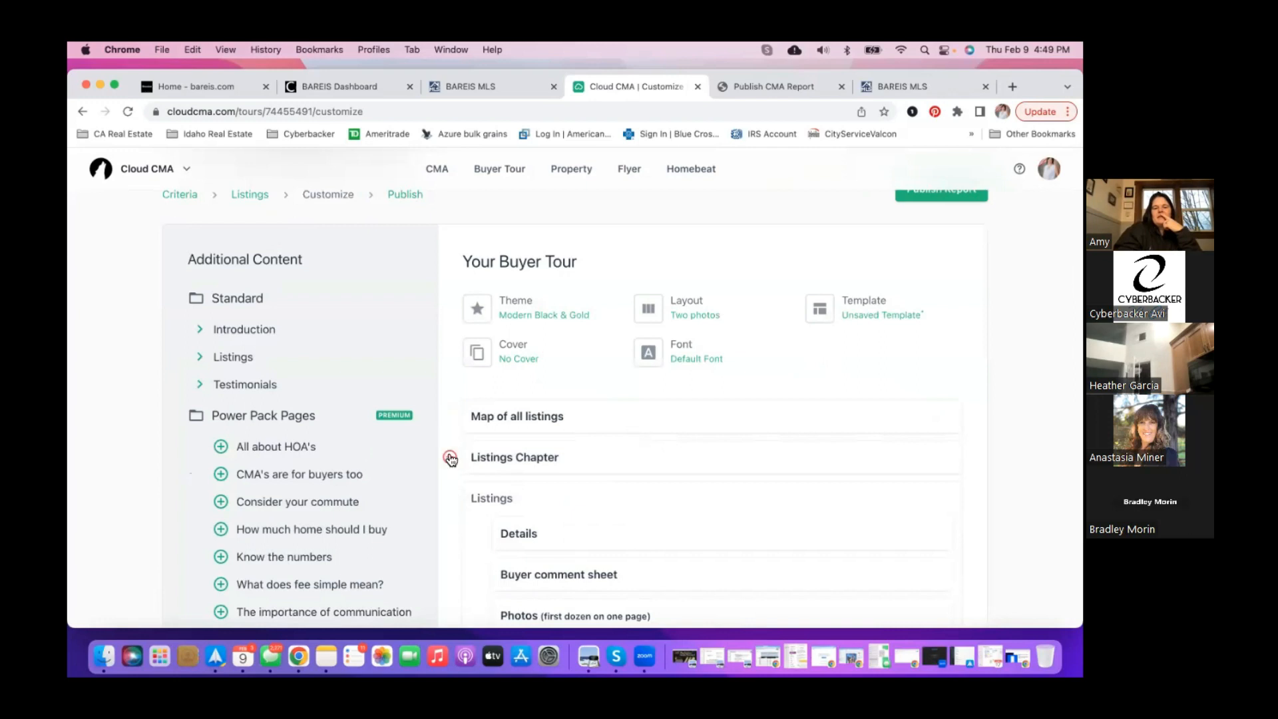
# - Remove the Photos, Schools and Area restaurants pages from each listing
pyautogui.scroll(-3, 451, 460)
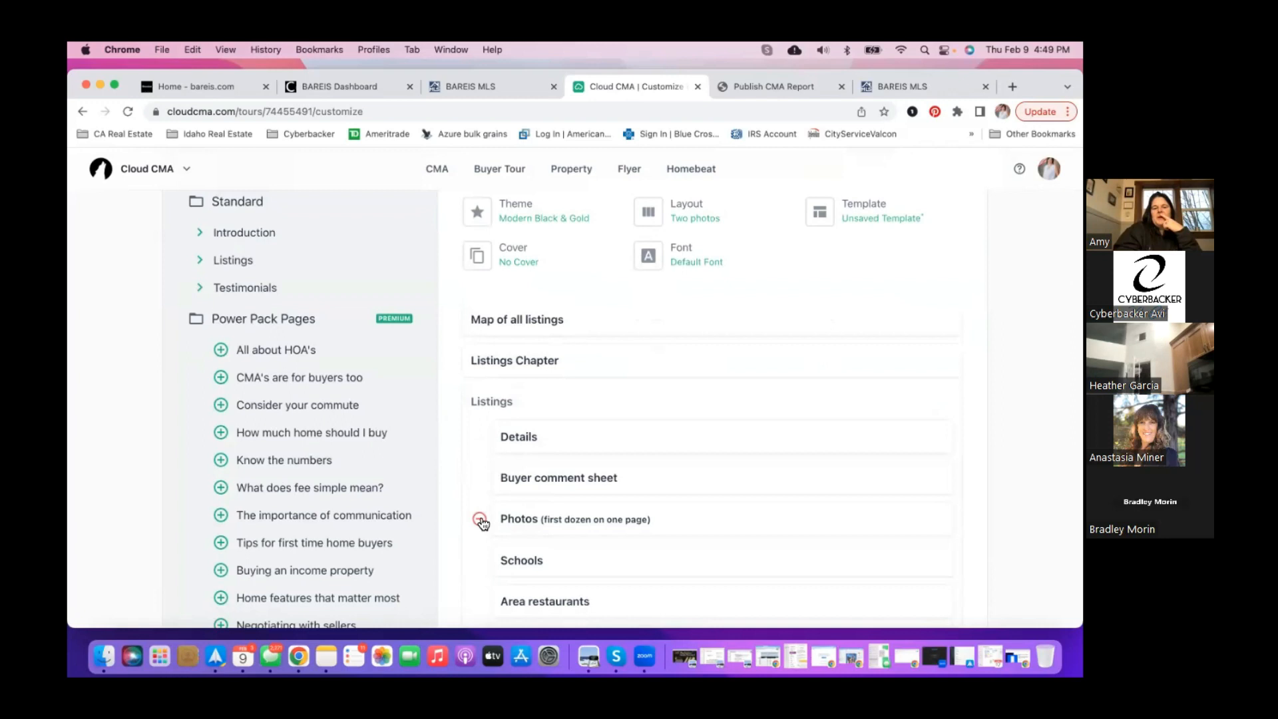
pyautogui.scroll(-2, 482, 524)
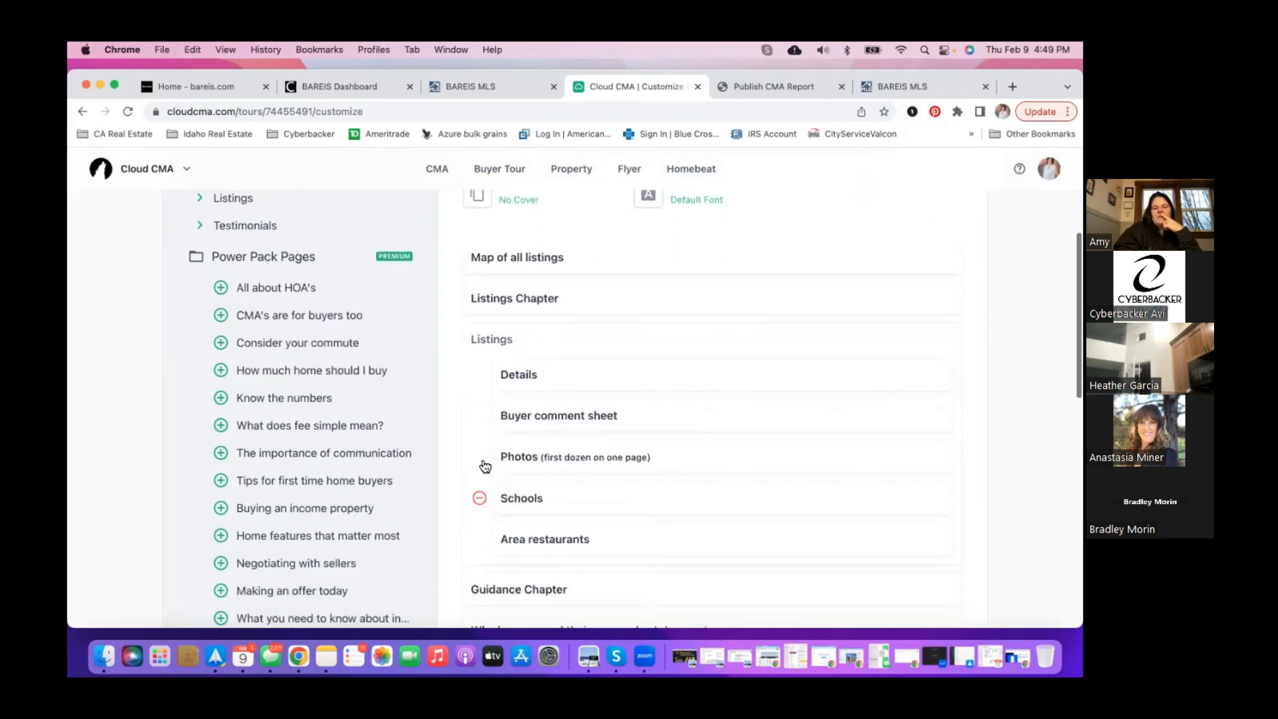
pyautogui.click(479, 457)
pyautogui.click(479, 457)
pyautogui.click(479, 458)
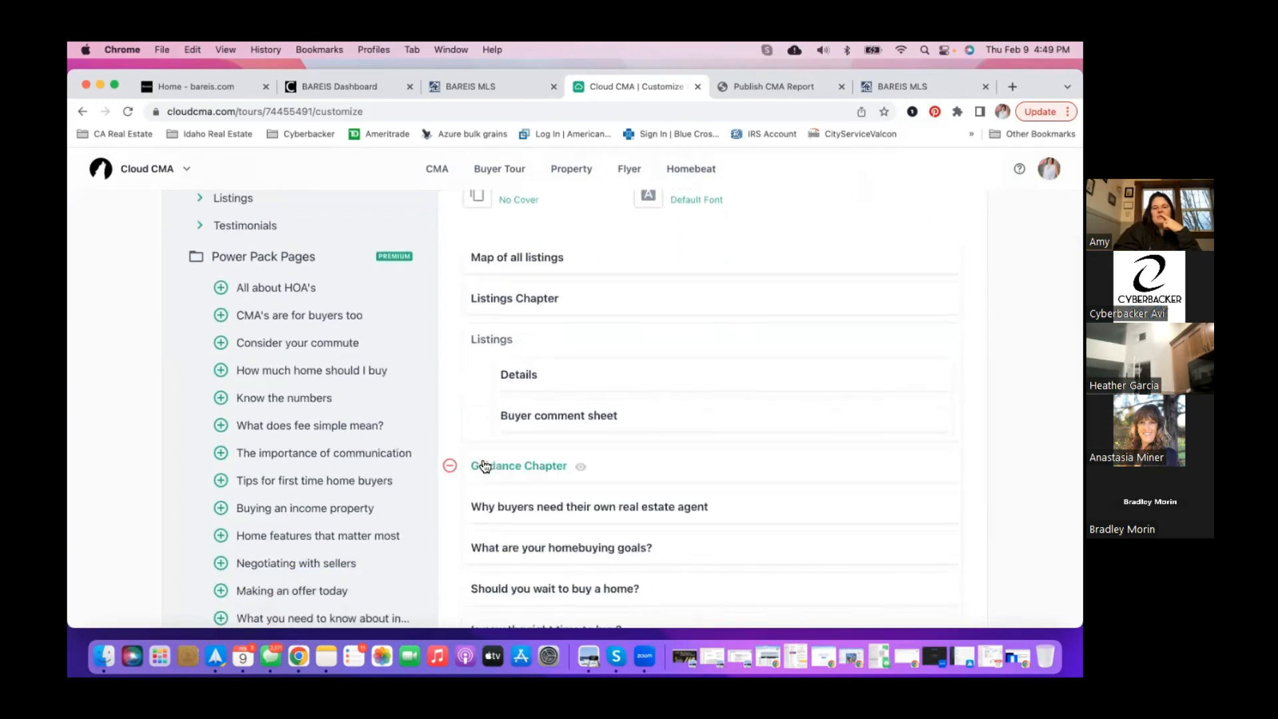
# - Remove the Guidance Chapter and its buyer-agent, goals, timing, home-choice and price-versus-rate pages
pyautogui.click(450, 466)
pyautogui.click(450, 466)
pyautogui.click(451, 466)
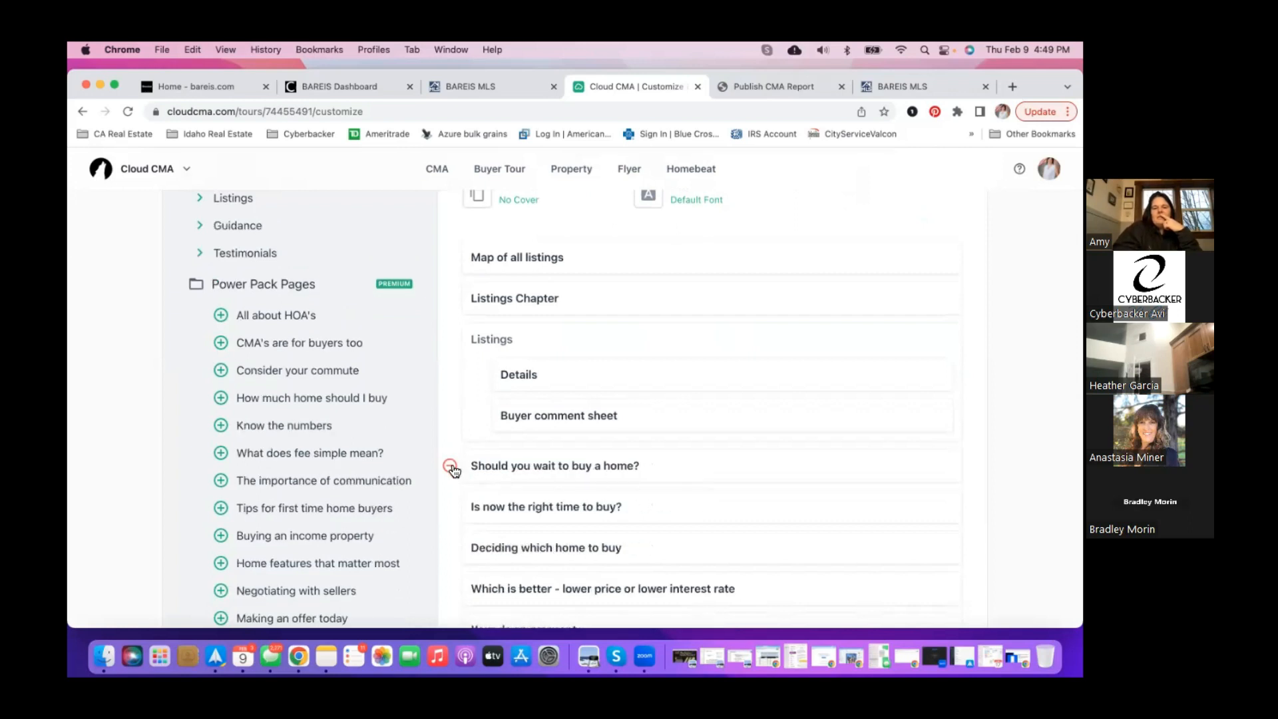
pyautogui.click(451, 466)
pyautogui.click(451, 466)
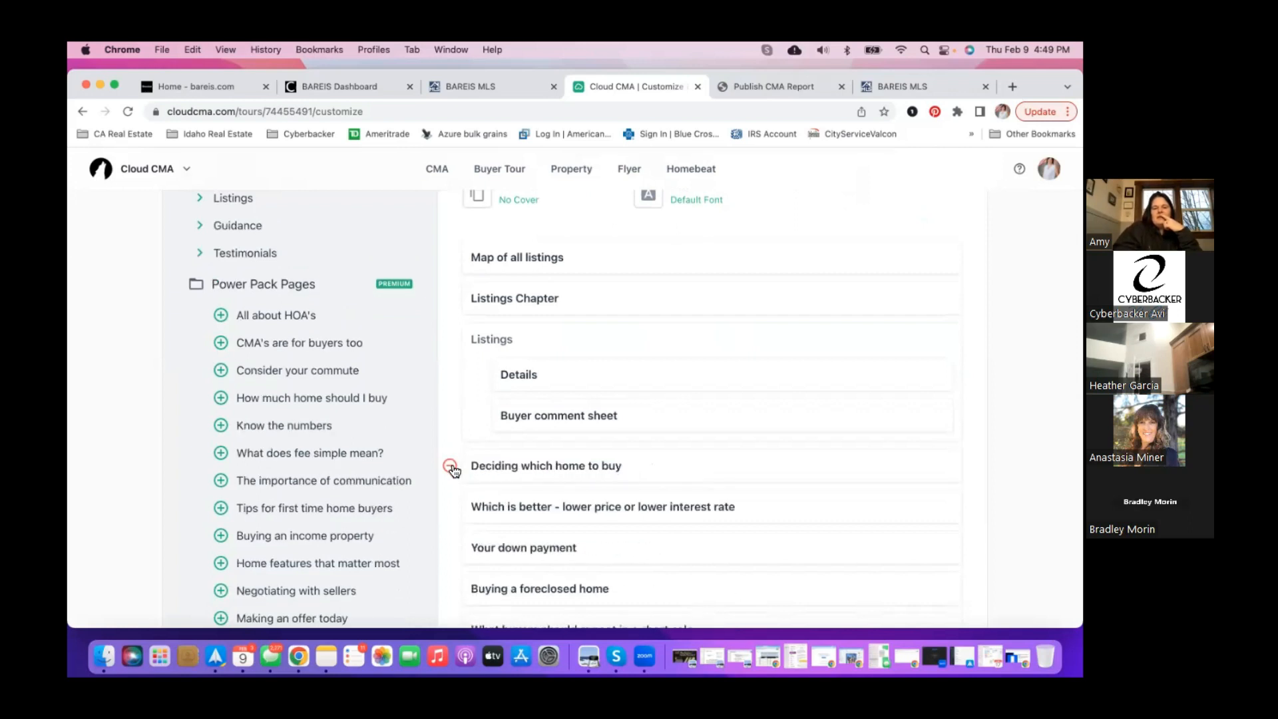
pyautogui.click(451, 466)
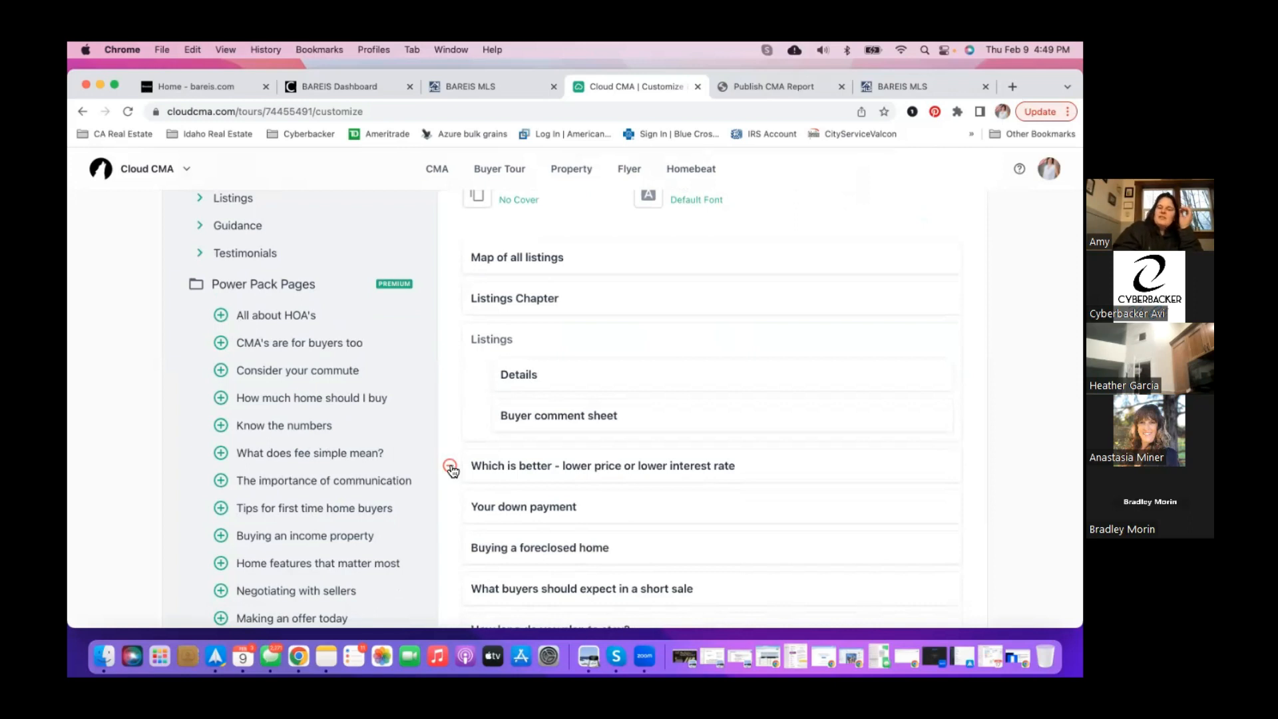
pyautogui.click(451, 466)
# - Remove the down payment, foreclosure, short sale, stay, staging, inspection, offer and Client testimonials pages
pyautogui.click(450, 466)
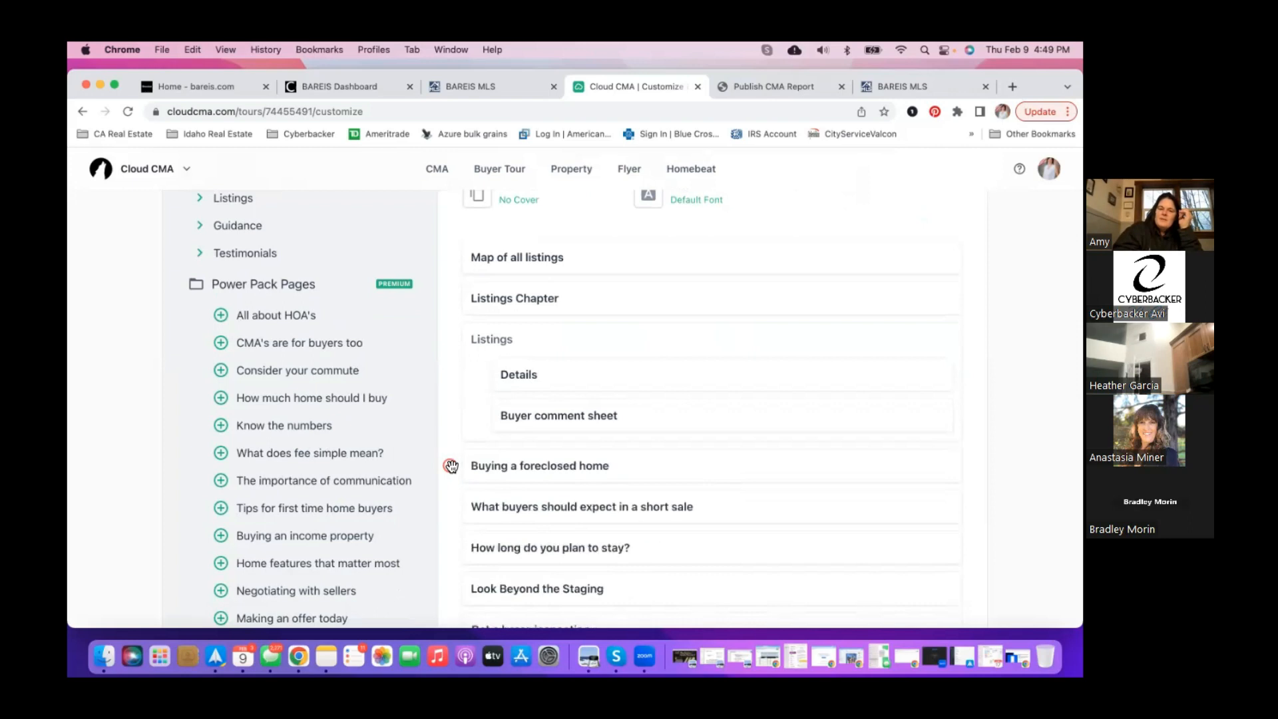
pyautogui.click(450, 466)
pyautogui.click(450, 466)
pyautogui.click(450, 466)
pyautogui.click(451, 466)
pyautogui.click(450, 466)
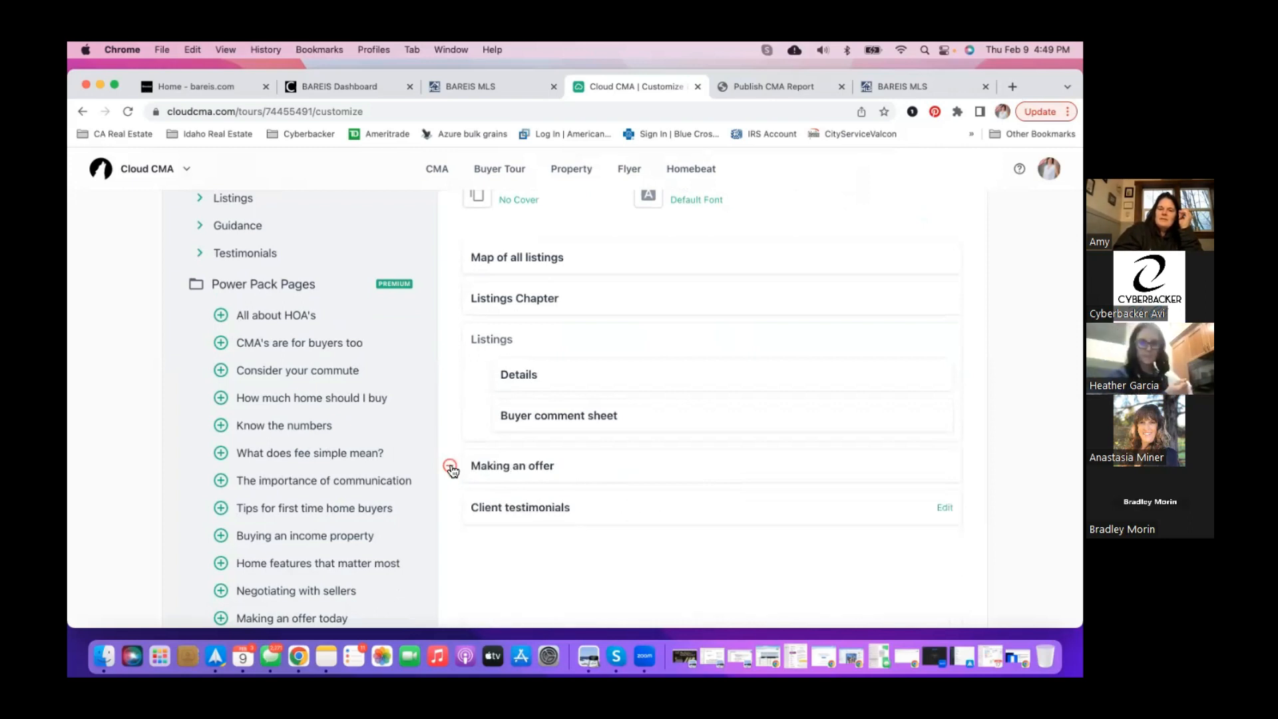
pyautogui.click(451, 466)
pyautogui.click(451, 466)
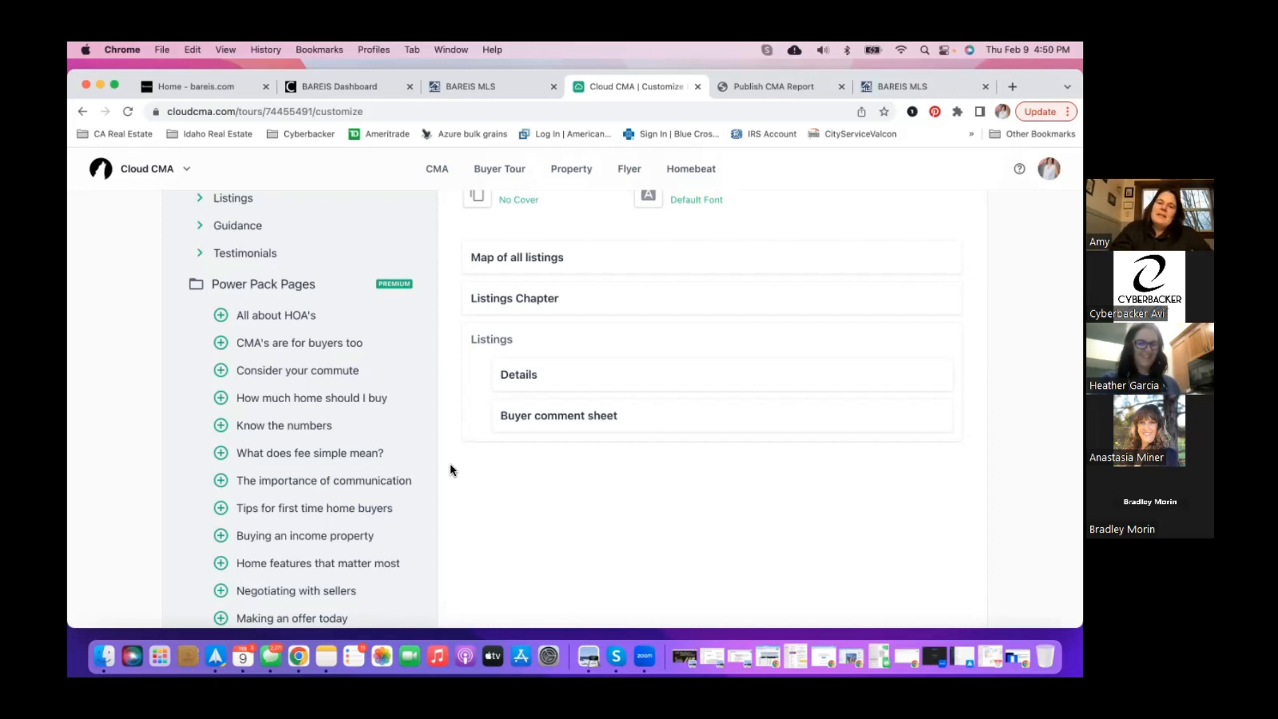
# - Publish the Test Showing buyer tour covering the 4 Dixon properties
pyautogui.scroll(5, 450, 464)
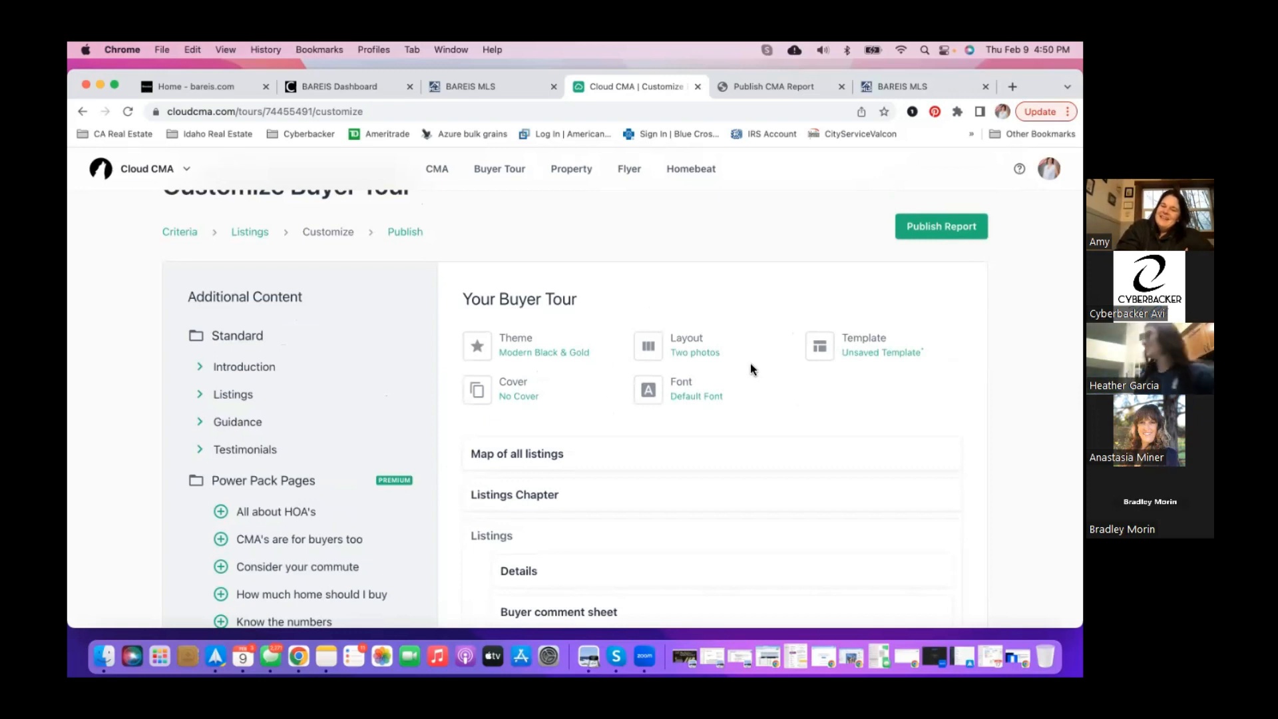
pyautogui.click(922, 230)
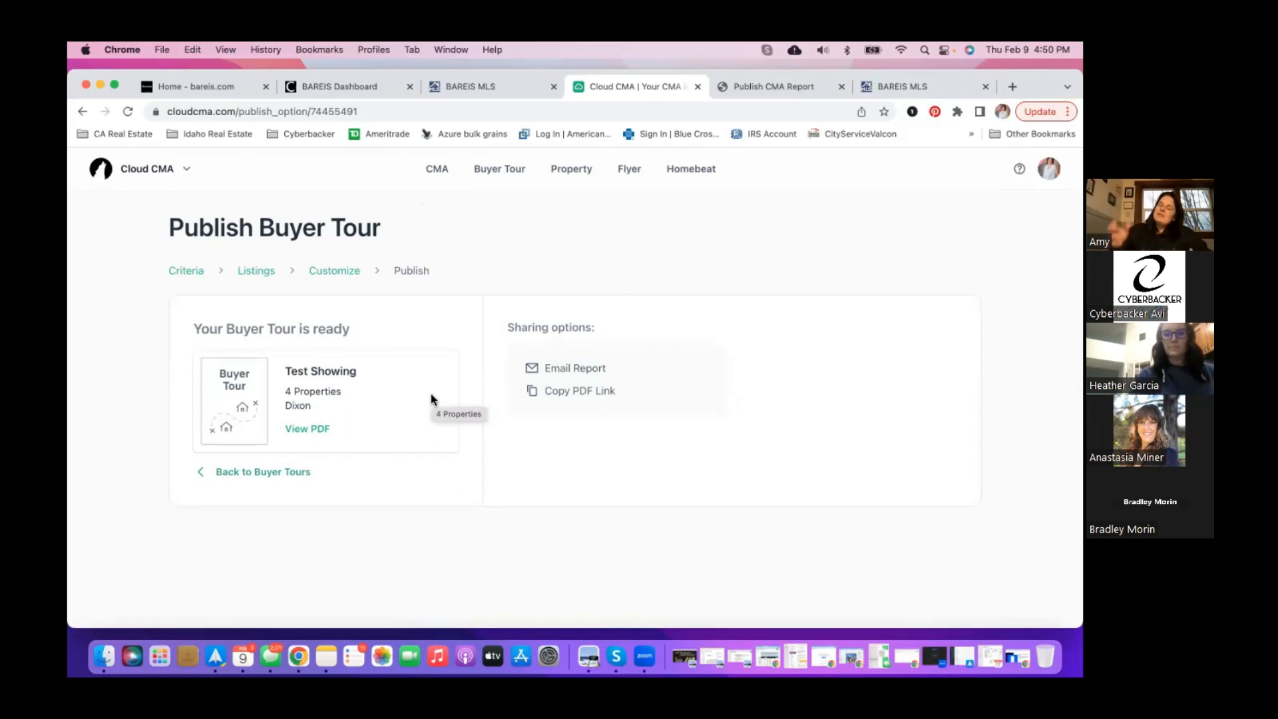
# - View the published tour as a 14-page PDF in a new tab
pyautogui.click(308, 429)
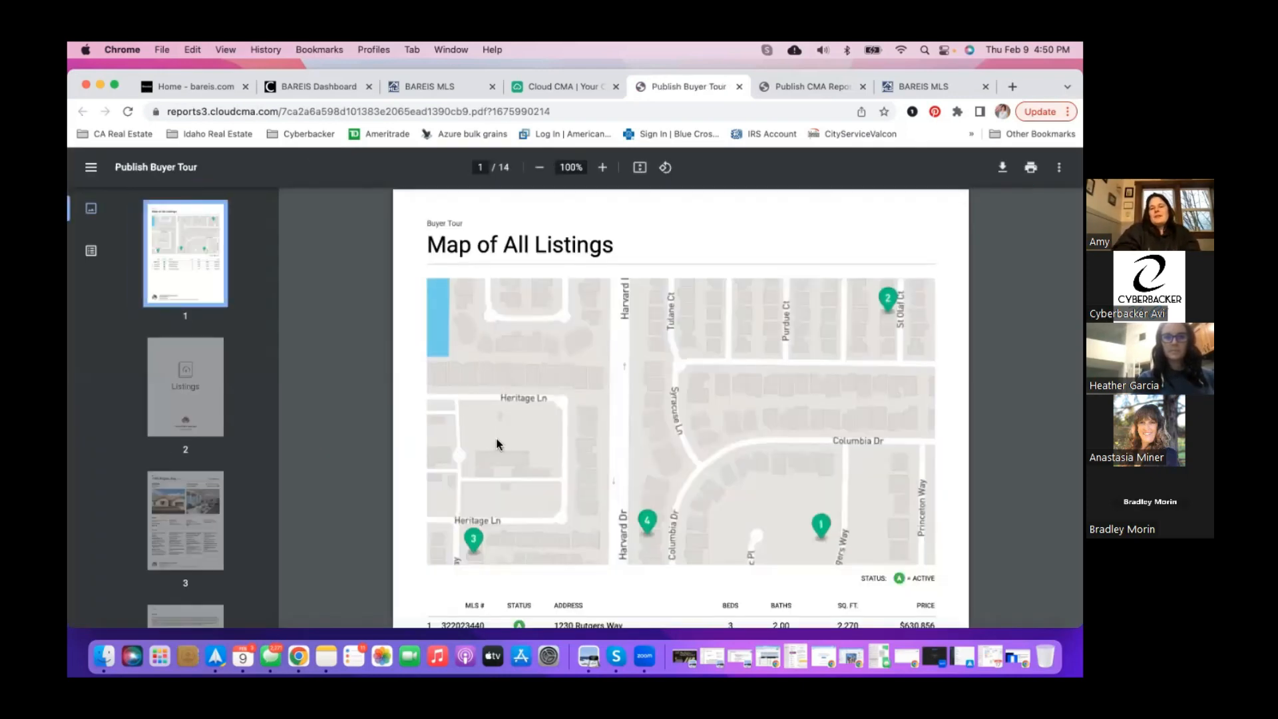
pyautogui.scroll(-2, 496, 440)
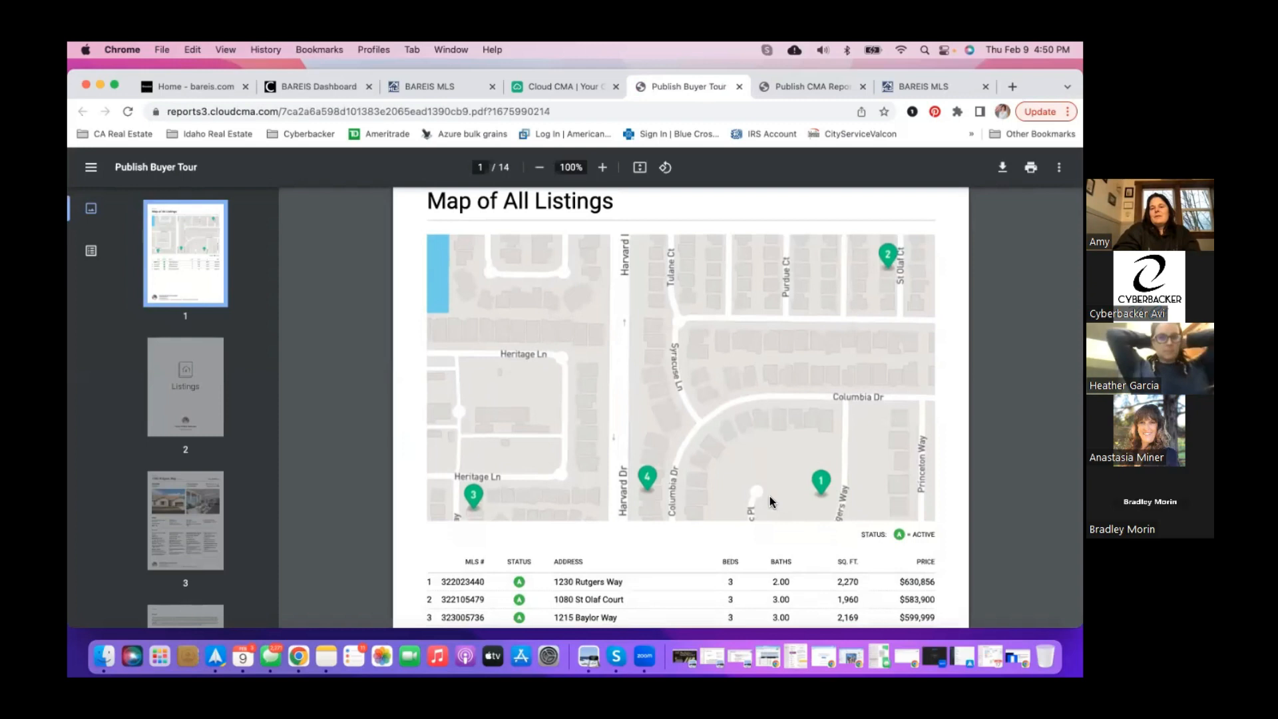
pyautogui.scroll(-2, 635, 502)
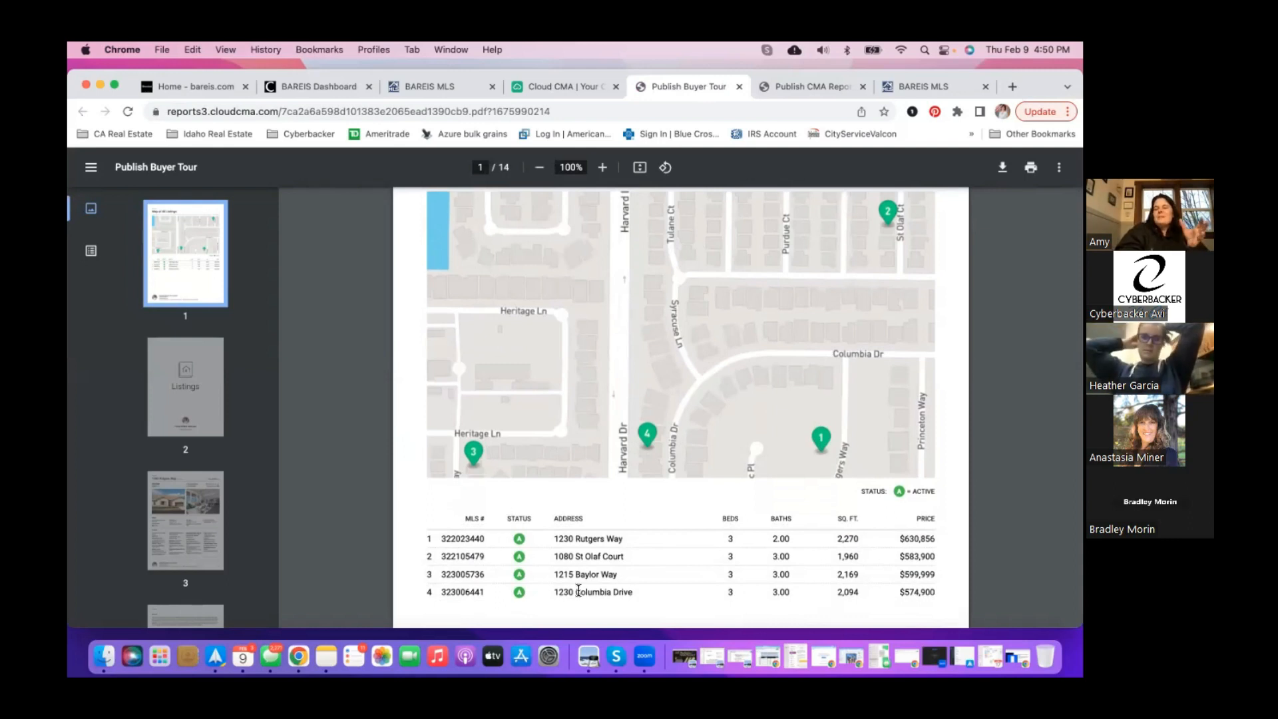
pyautogui.scroll(-3, 578, 591)
pyautogui.scroll(-5, 578, 590)
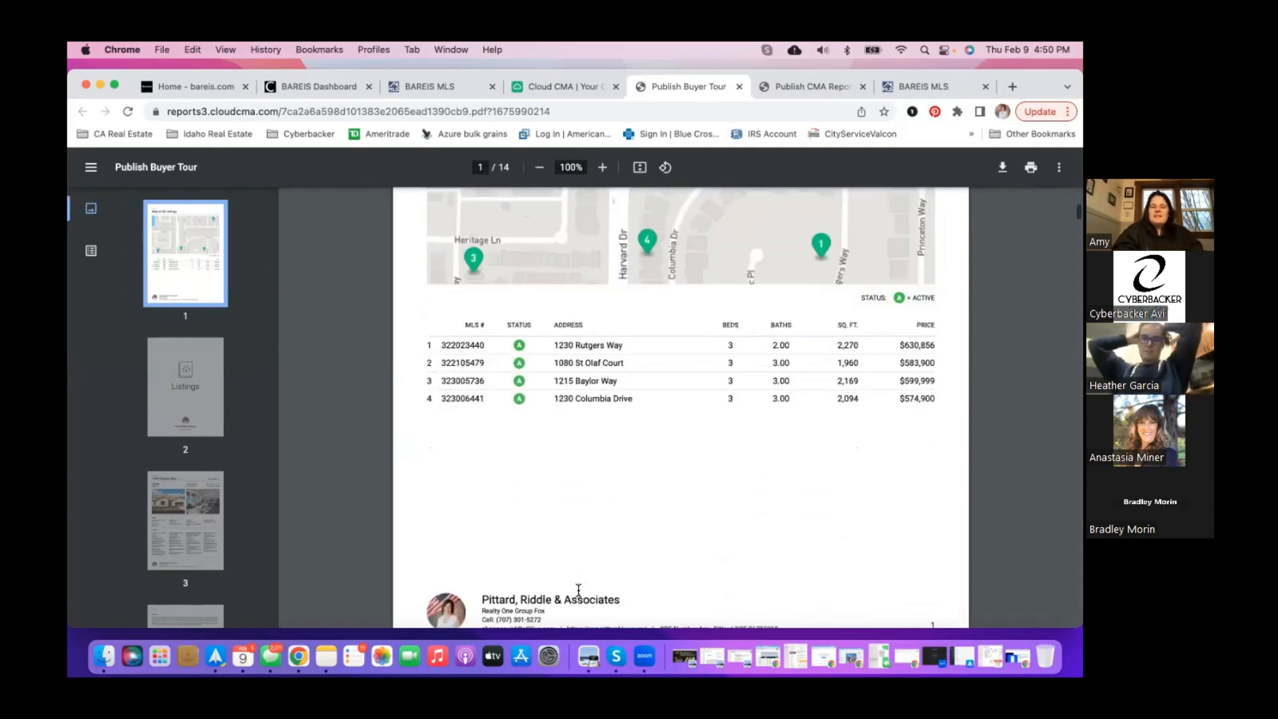
pyautogui.scroll(-15, 585, 523)
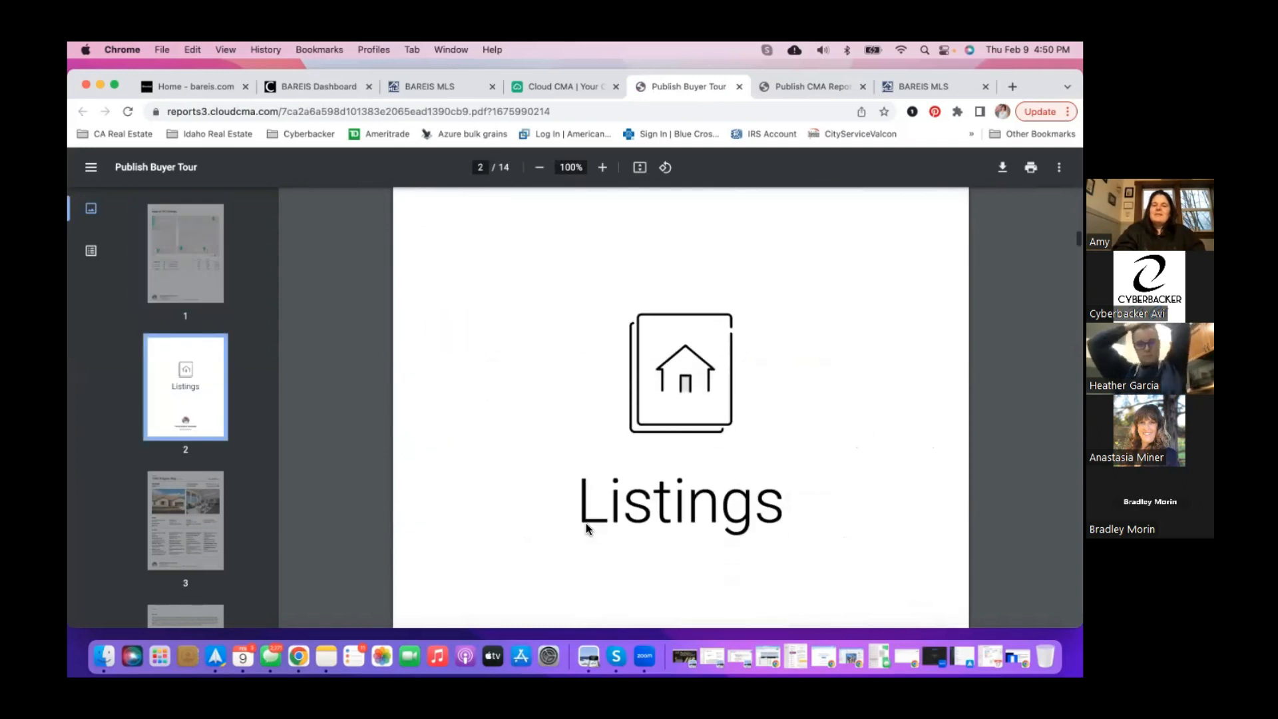
pyautogui.scroll(-10, 586, 523)
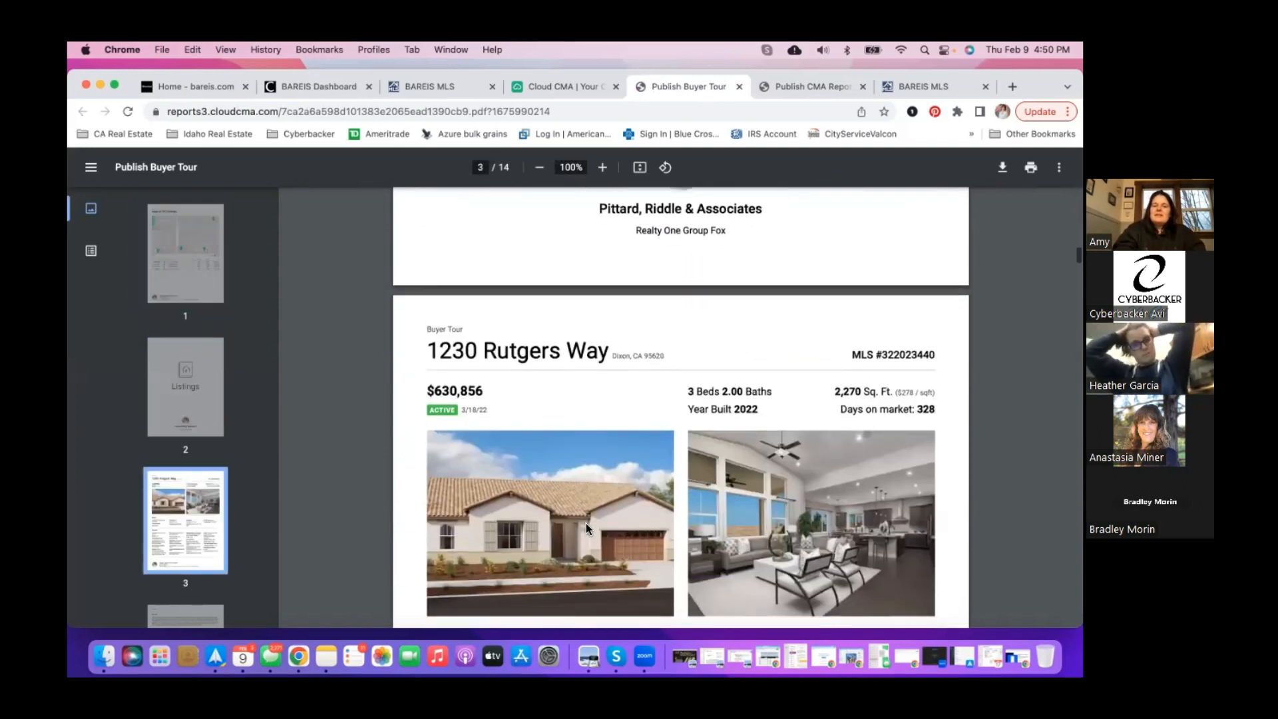
pyautogui.scroll(-8, 586, 523)
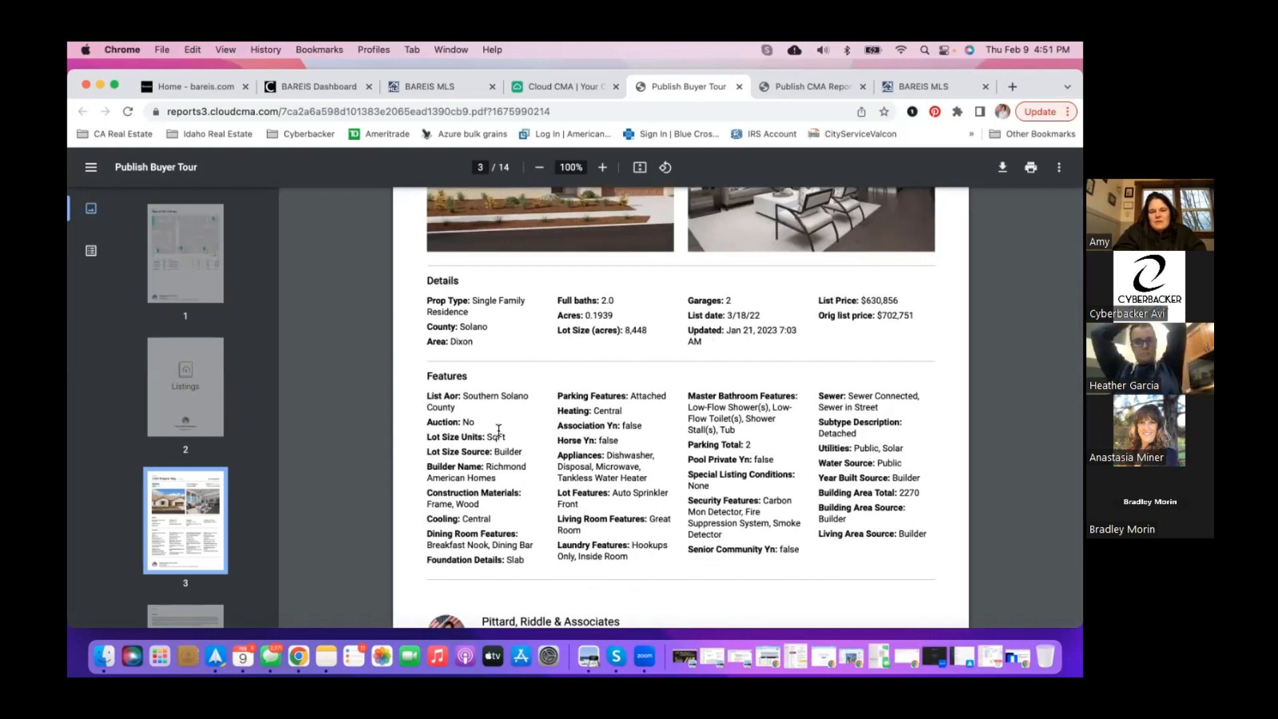
pyautogui.scroll(-1, 735, 541)
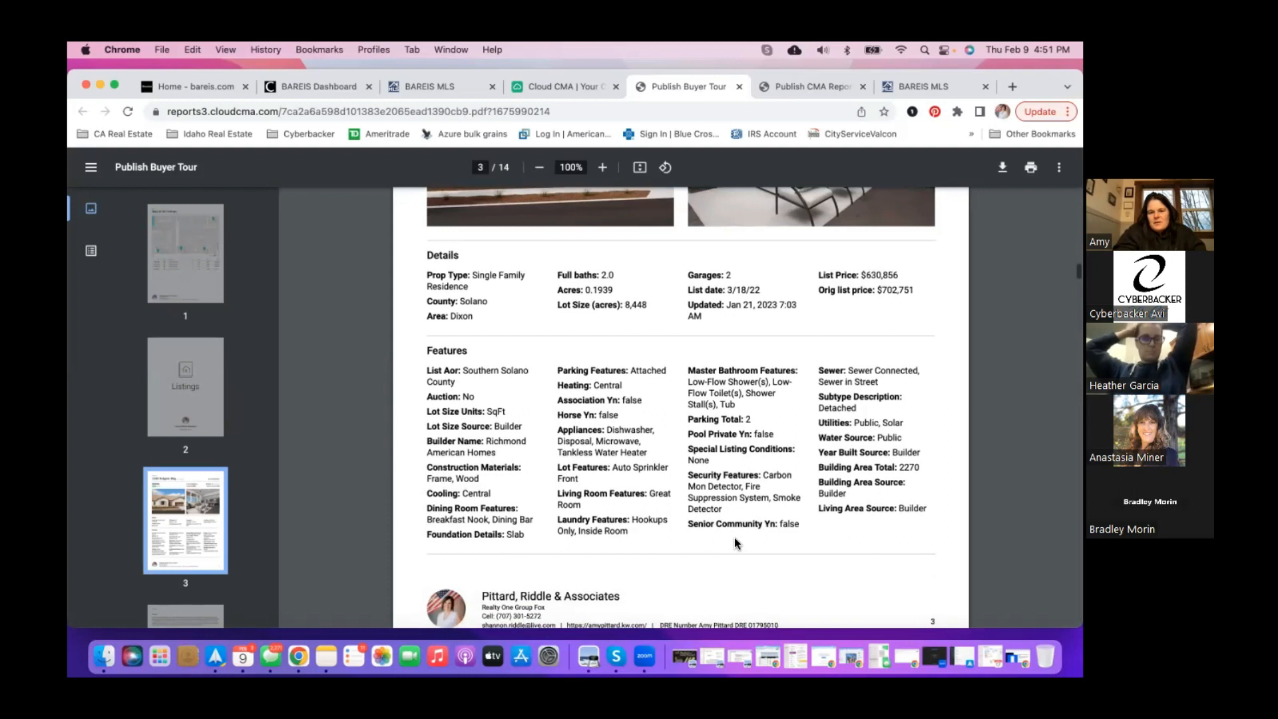
pyautogui.scroll(-9, 735, 540)
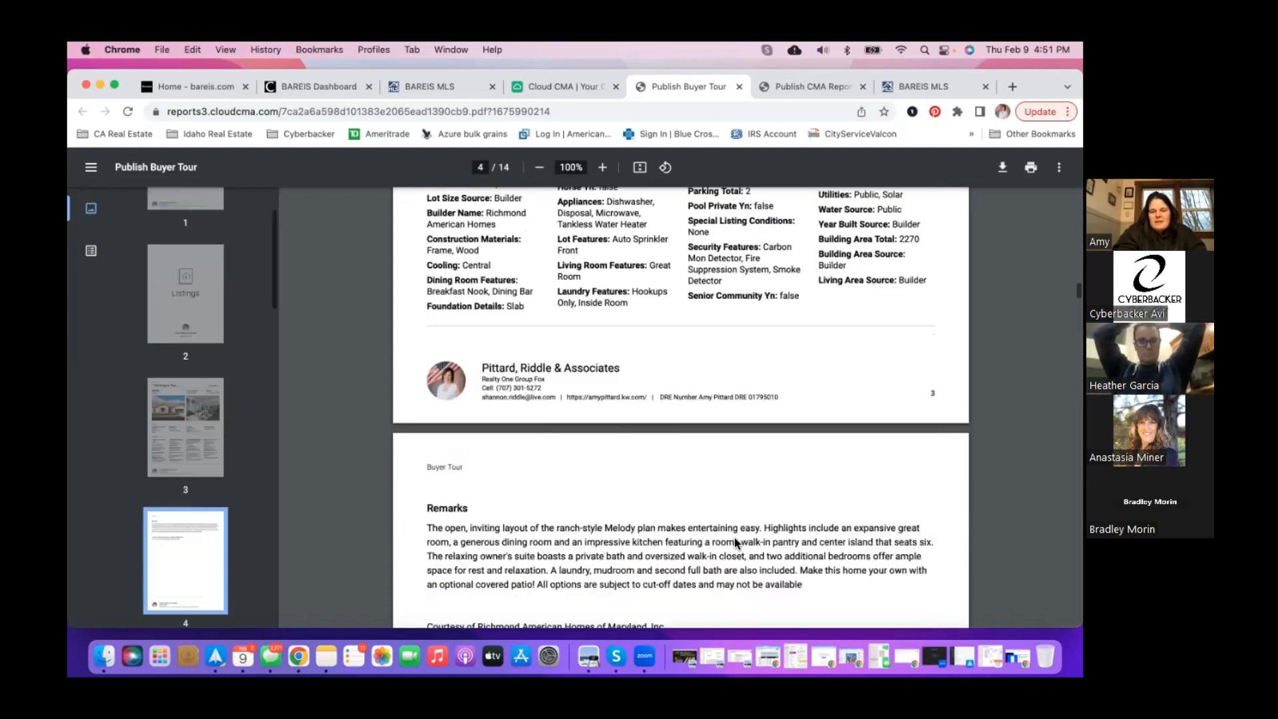
pyautogui.scroll(-10, 735, 541)
pyautogui.scroll(-20, 735, 541)
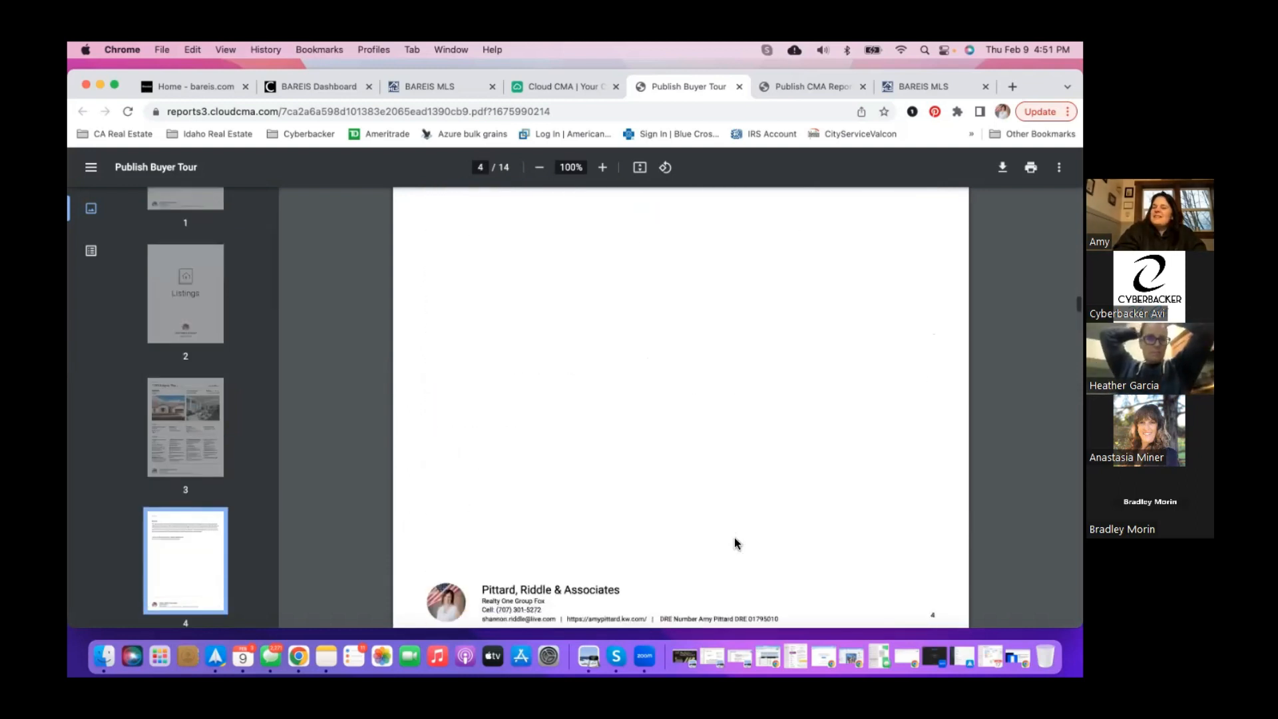
pyautogui.scroll(-10, 735, 542)
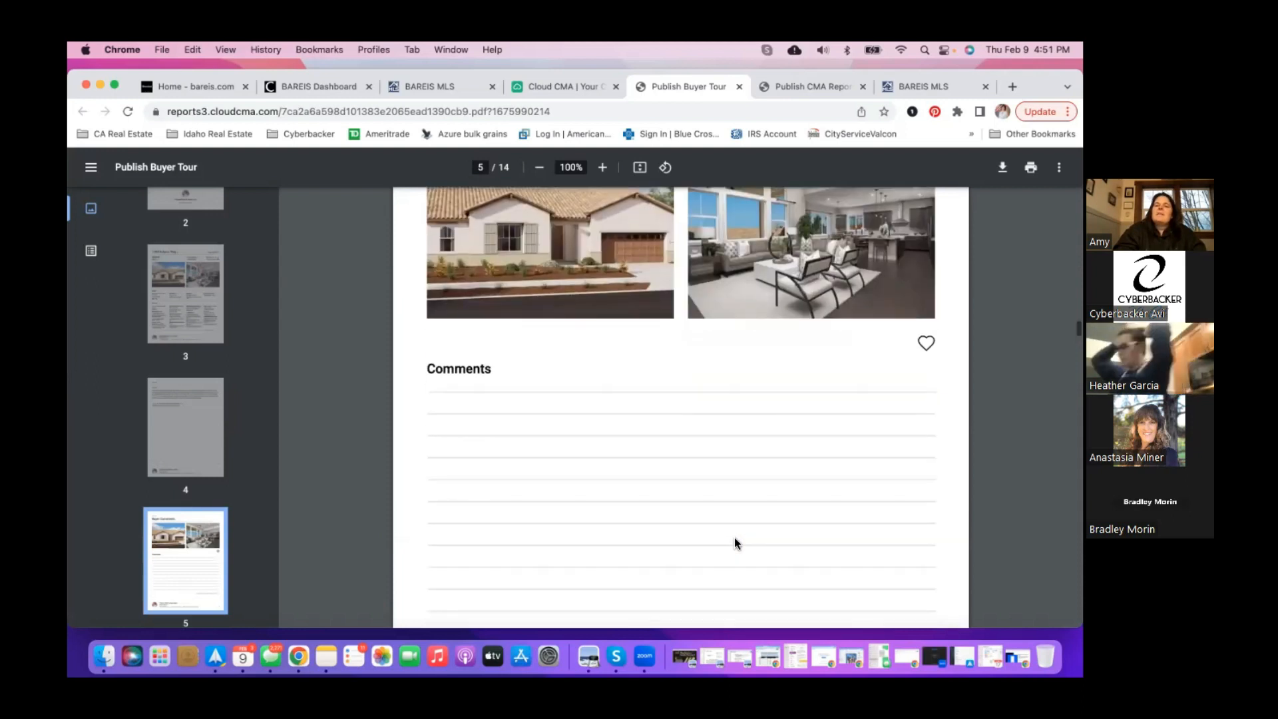
pyautogui.scroll(-1, 735, 541)
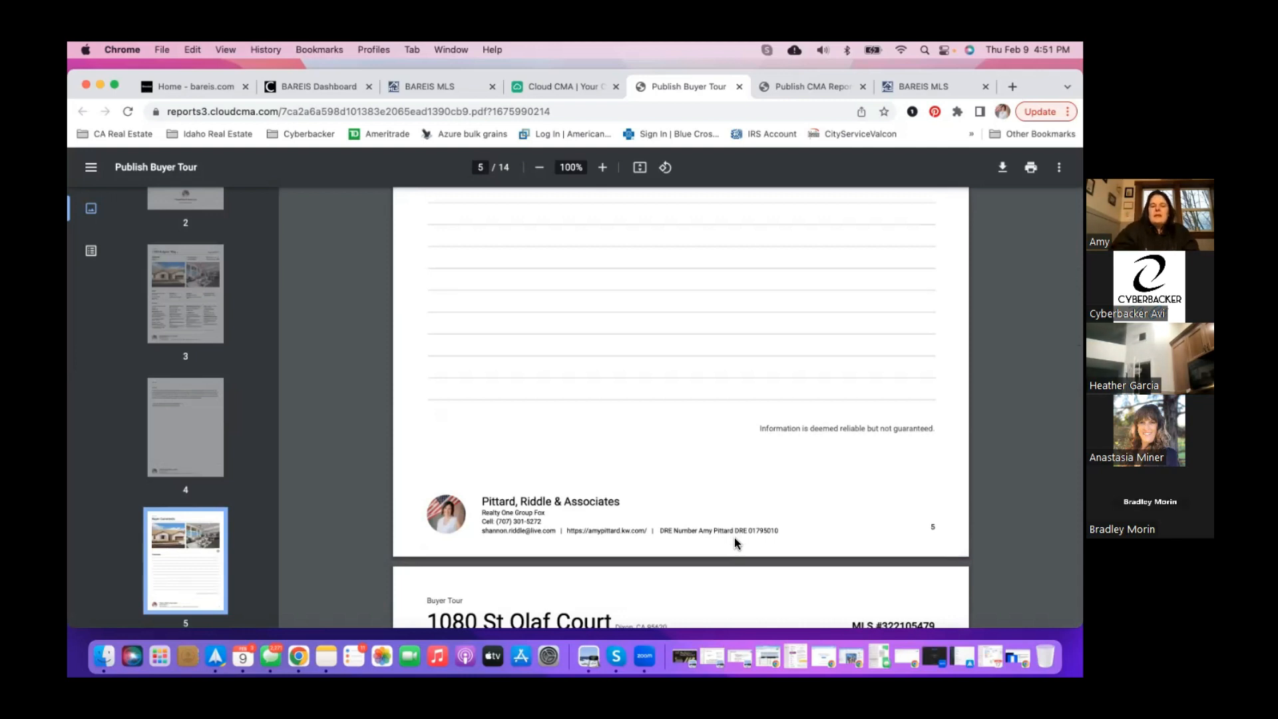
pyautogui.scroll(-7, 734, 537)
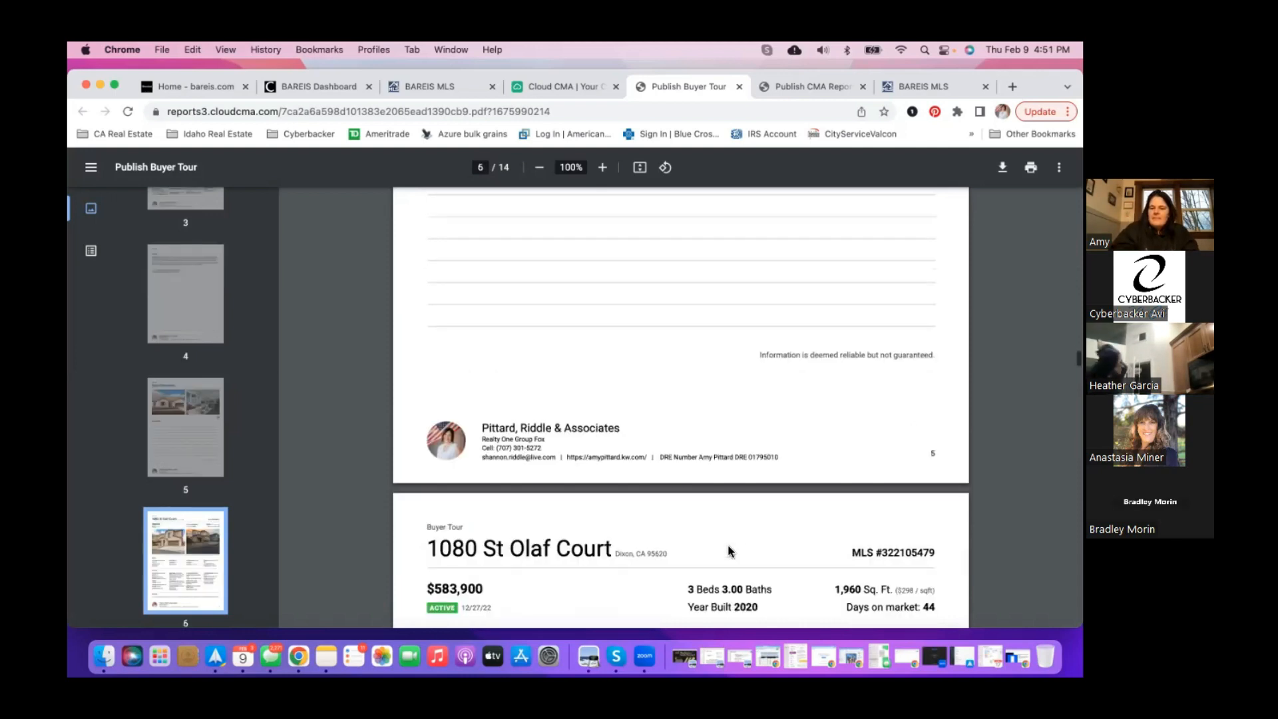
pyautogui.scroll(-2, 728, 551)
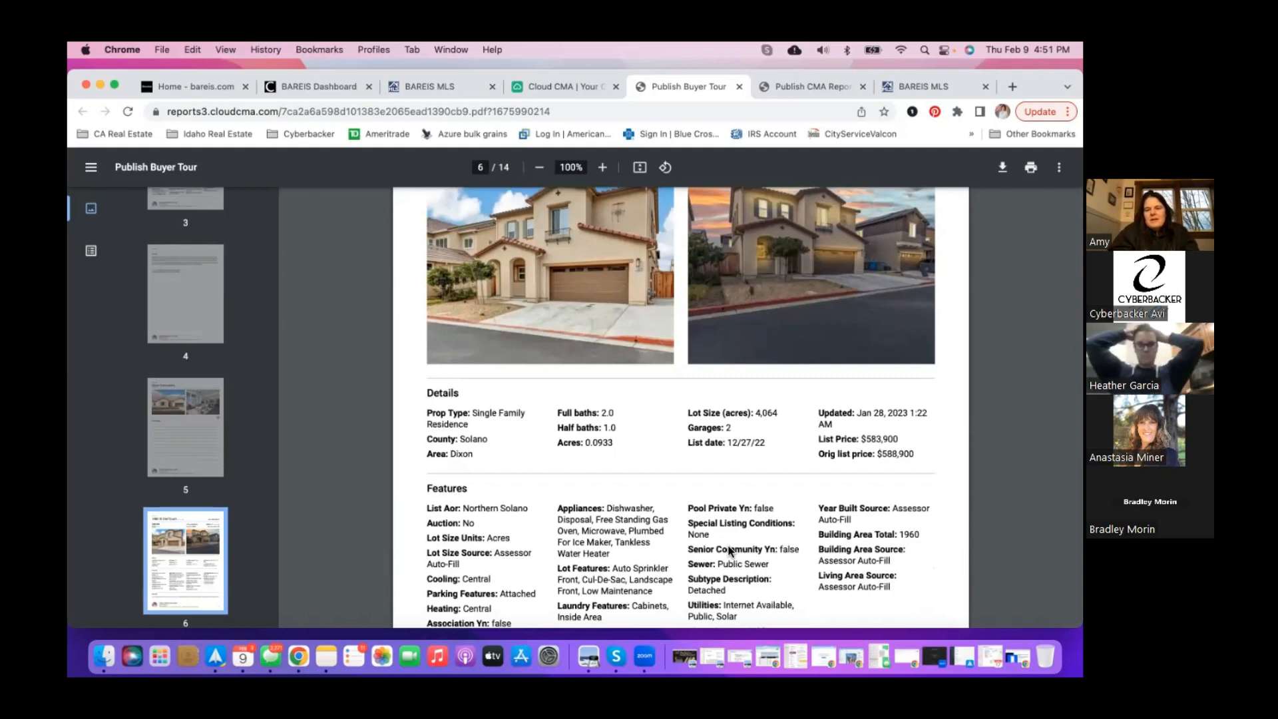
pyautogui.scroll(1, 701, 484)
pyautogui.scroll(15, 701, 484)
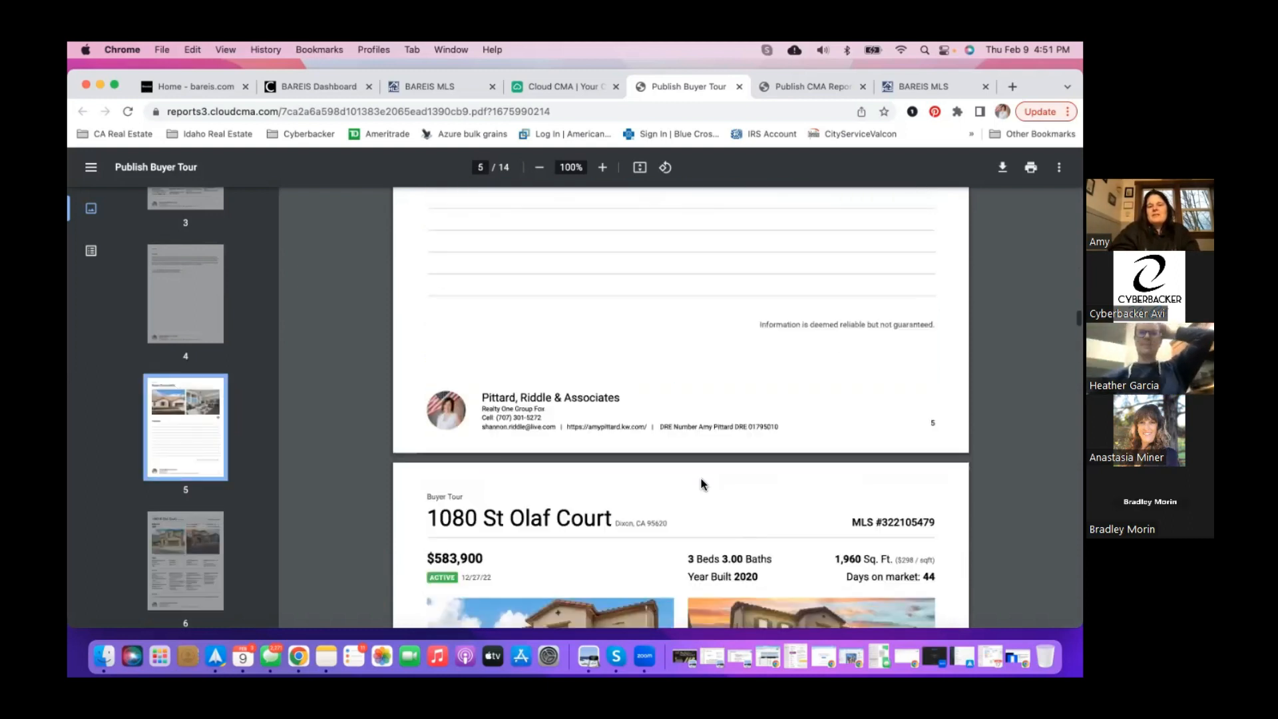
pyautogui.scroll(-10, 680, 511)
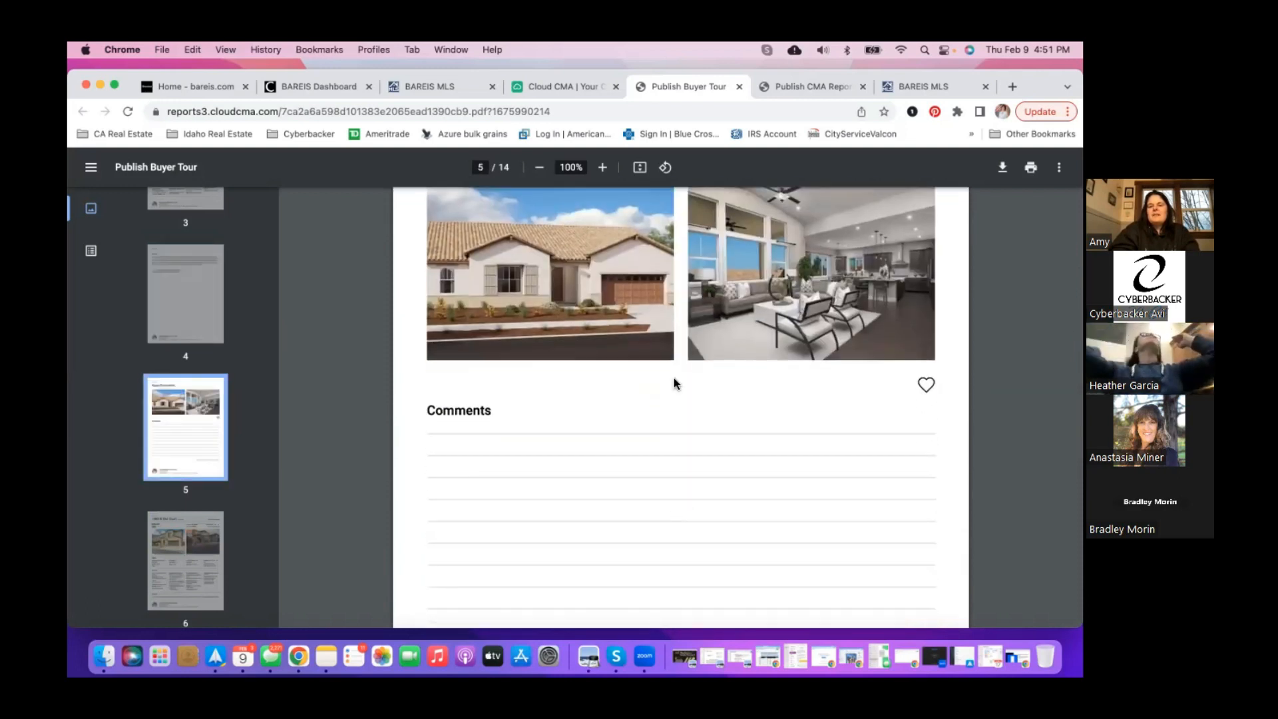
pyautogui.scroll(-12, 581, 553)
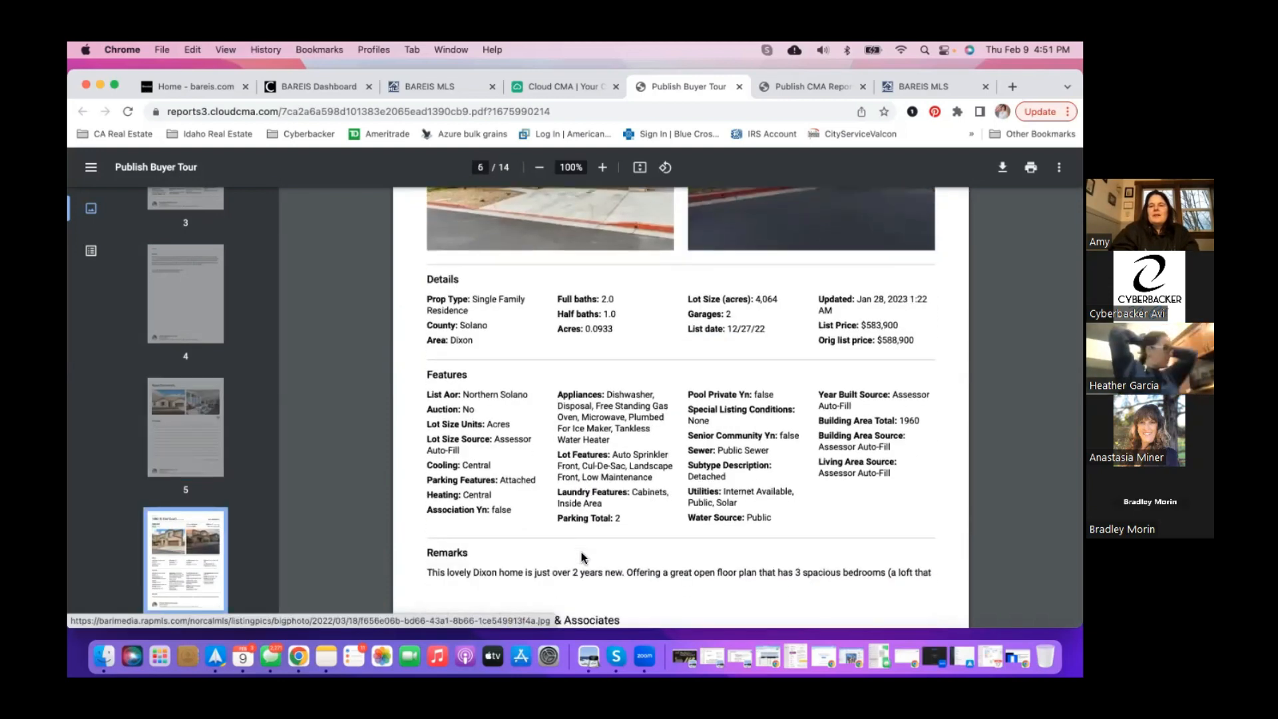
pyautogui.scroll(4, 581, 553)
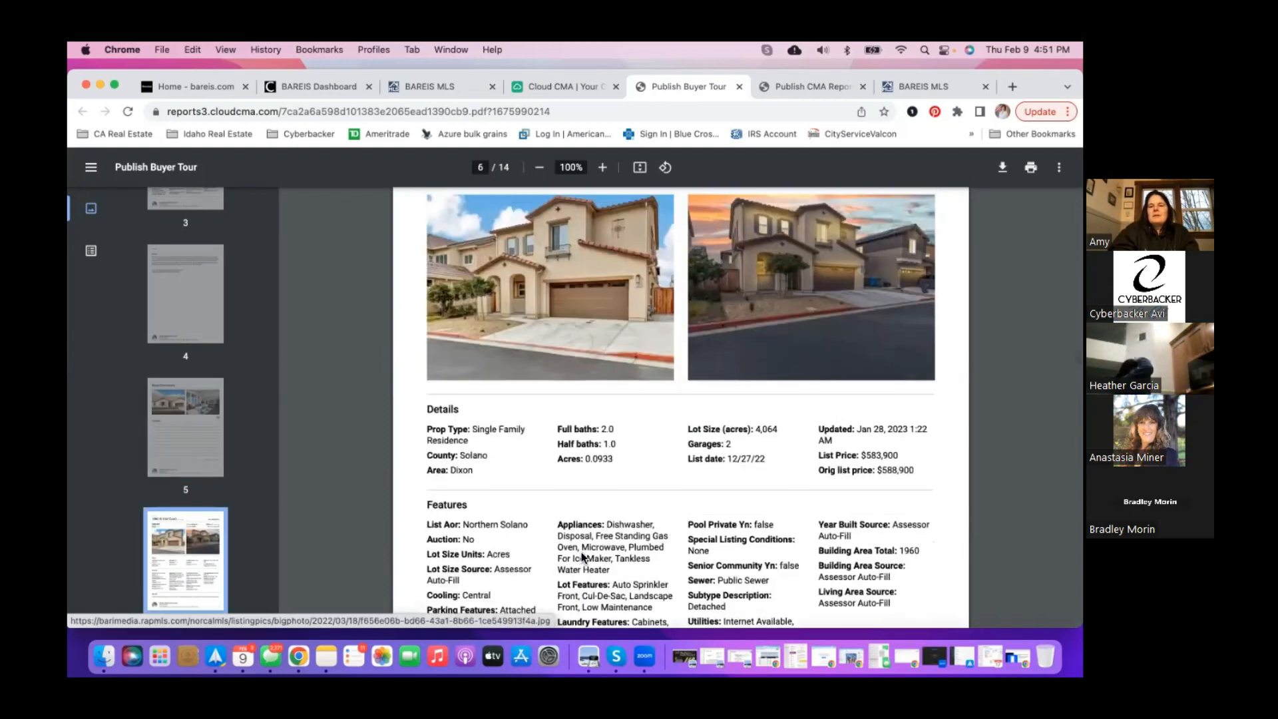
pyautogui.scroll(-15, 581, 558)
pyautogui.scroll(-5, 581, 558)
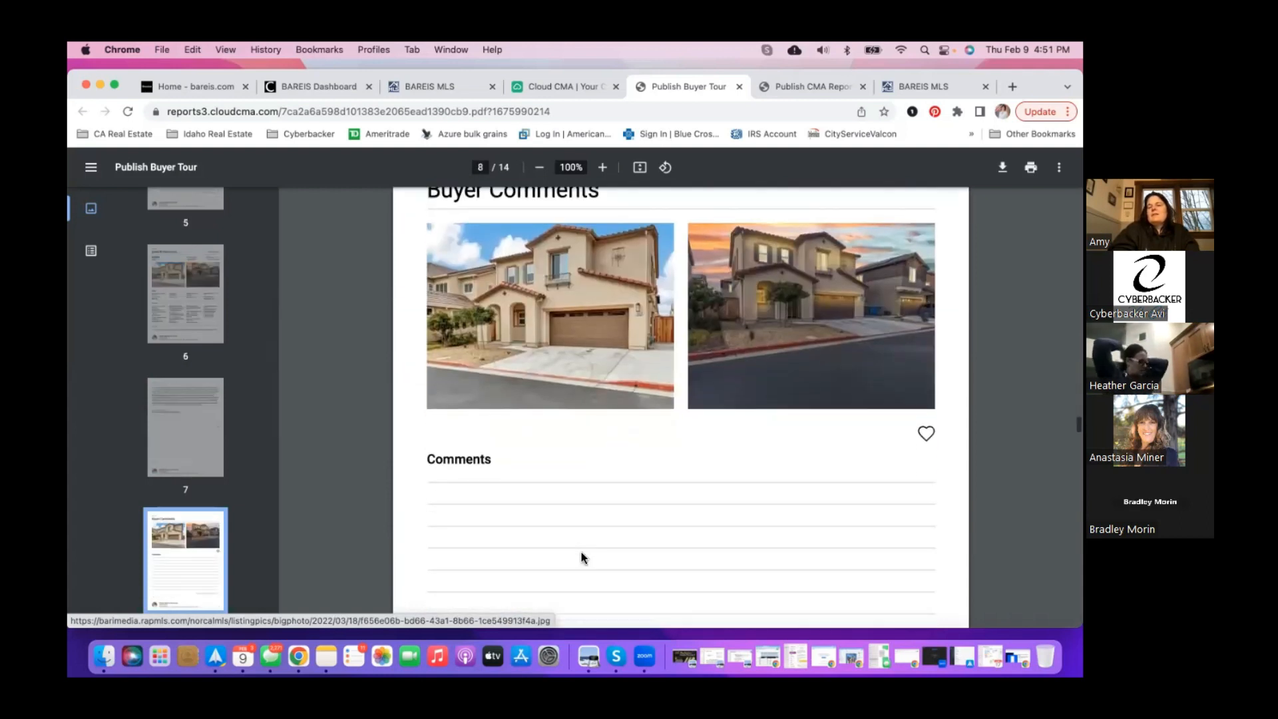
pyautogui.scroll(-7, 581, 557)
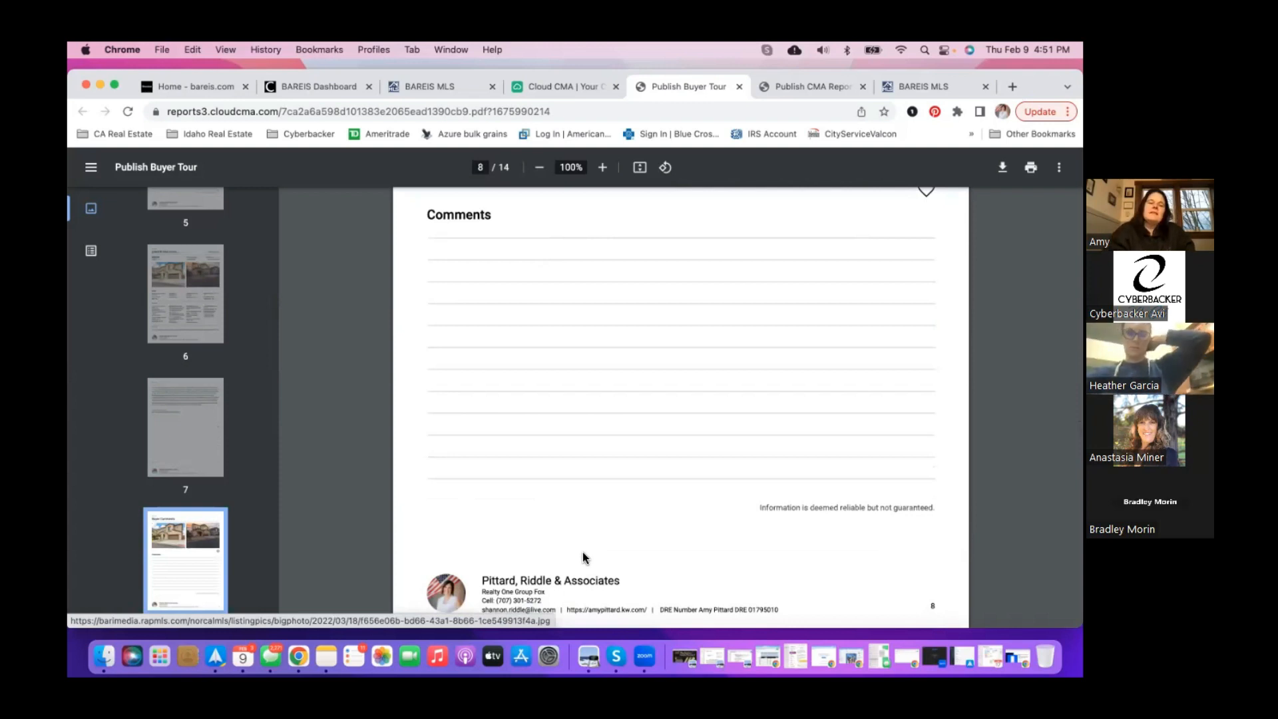
pyautogui.scroll(-15, 584, 558)
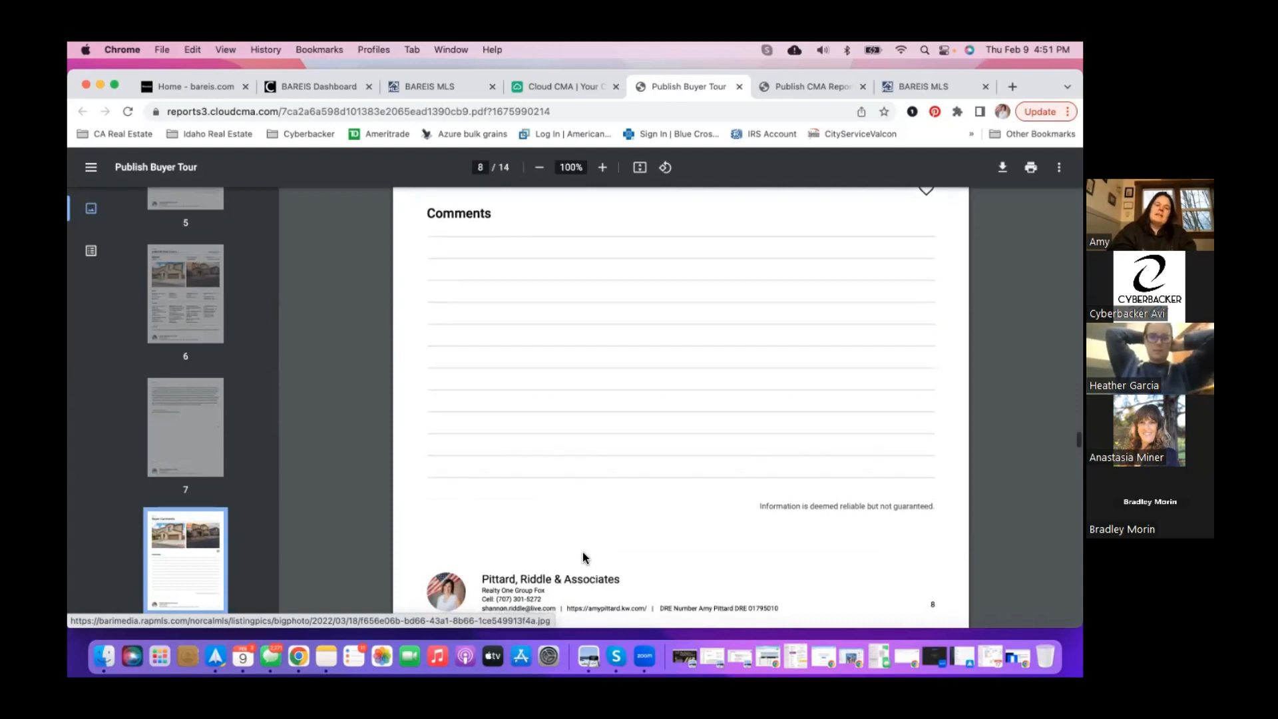
pyautogui.scroll(-15, 582, 553)
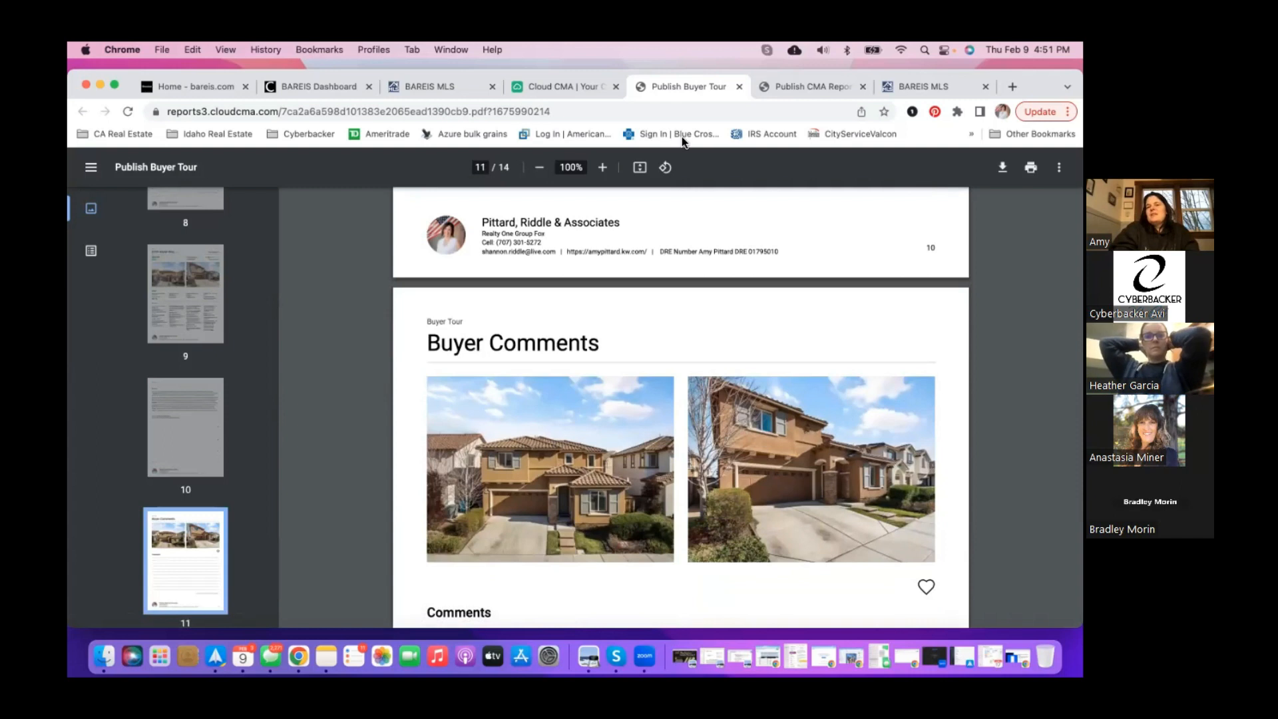
# - Close the buyer tour PDF and return to the BAREIS MLS dashboard
pyautogui.click(738, 87)
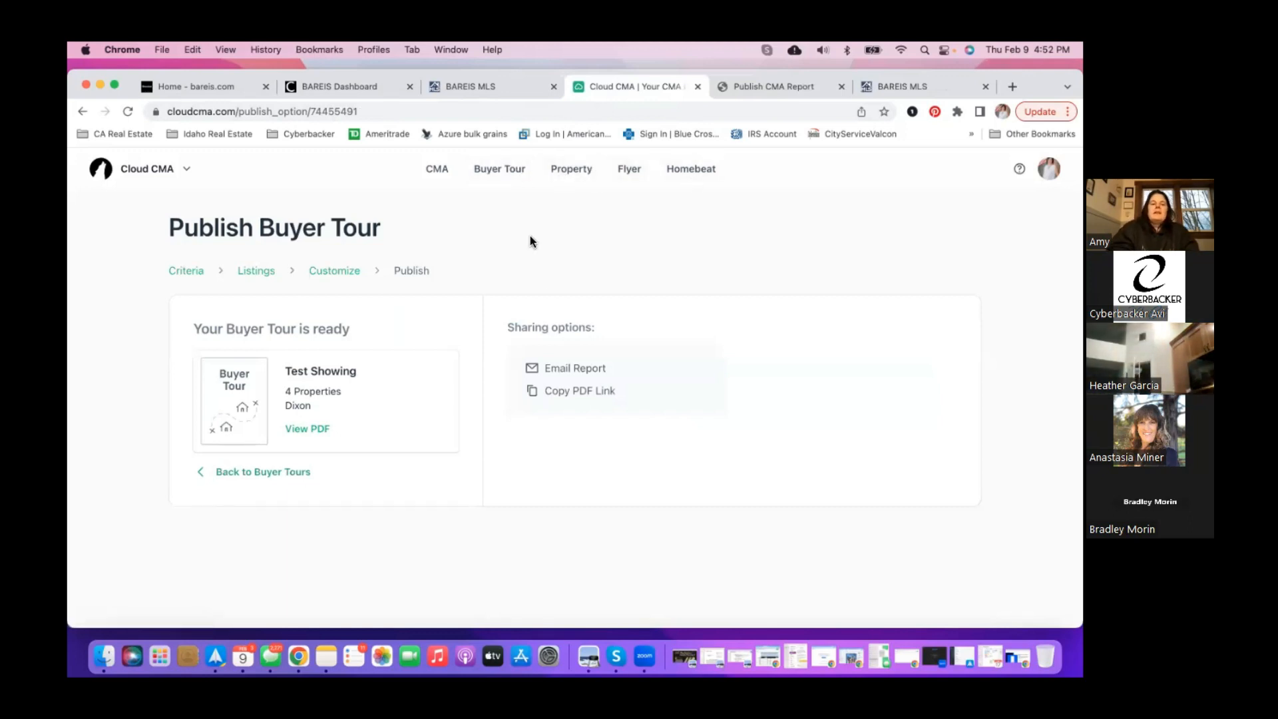
pyautogui.click(366, 89)
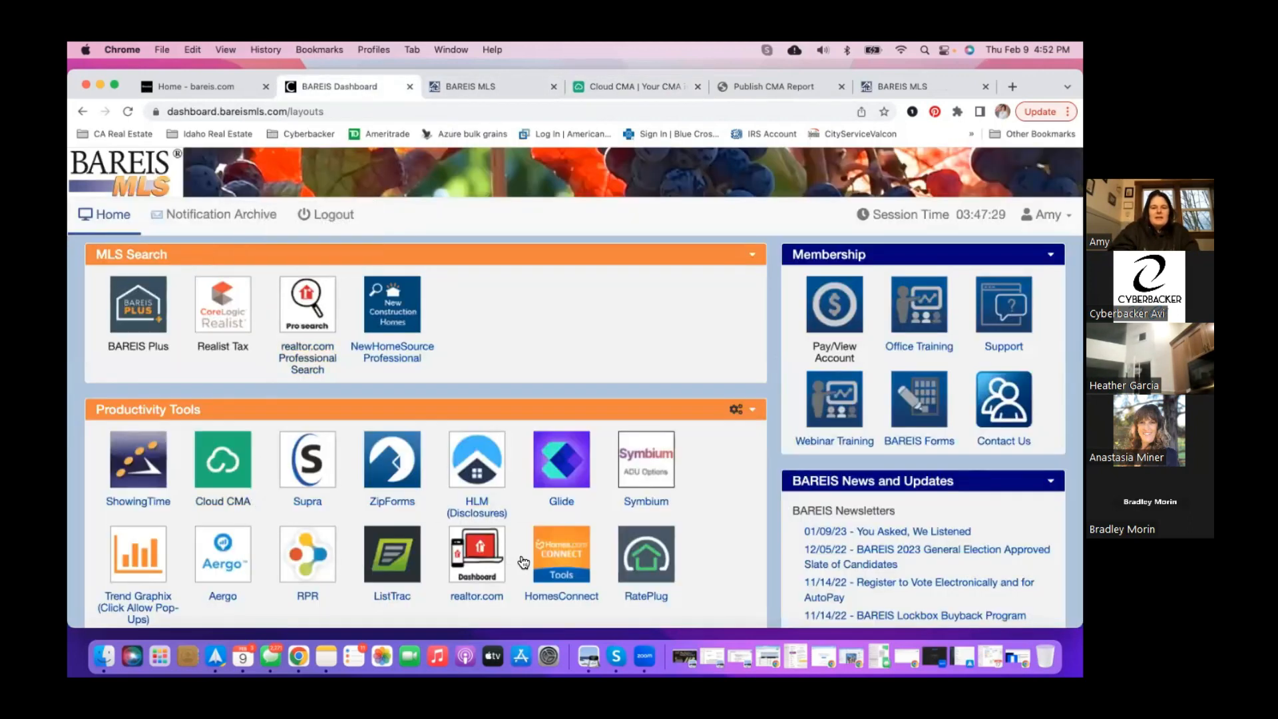
# - Launch RPR from the dashboard's Productivity Tools and choose the Create a Report shortcut
pyautogui.click(307, 567)
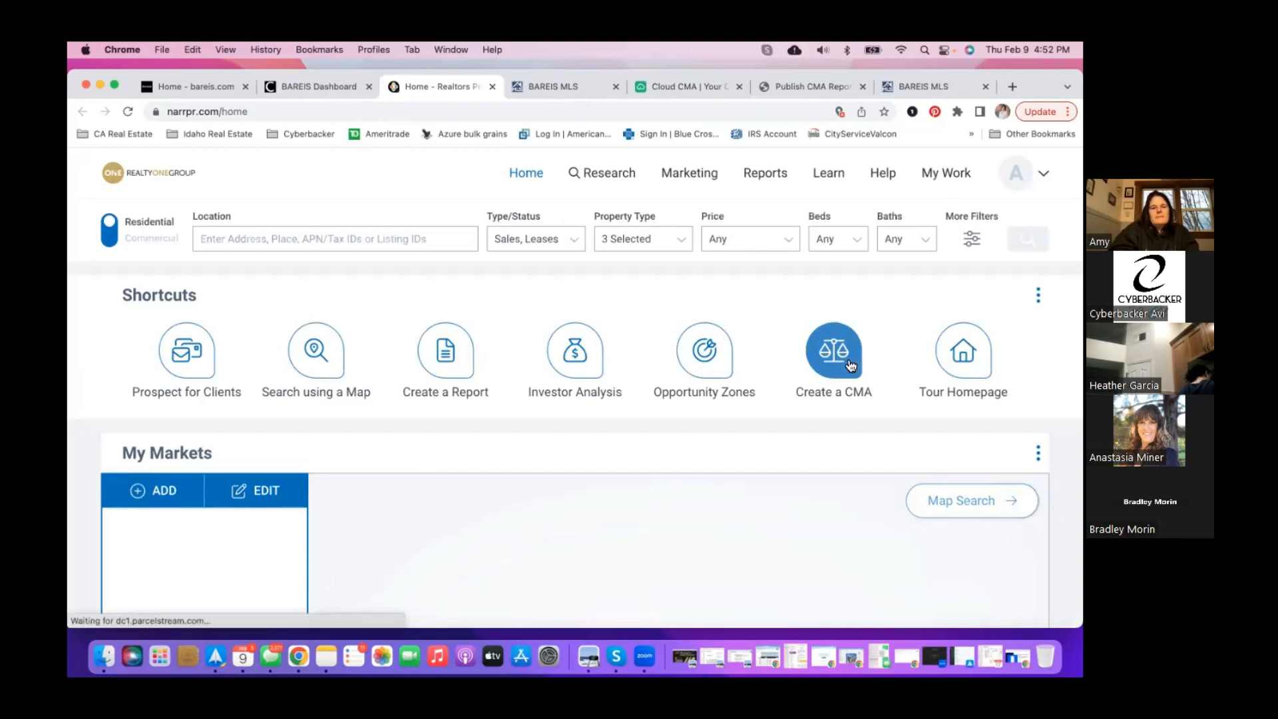
pyautogui.click(445, 365)
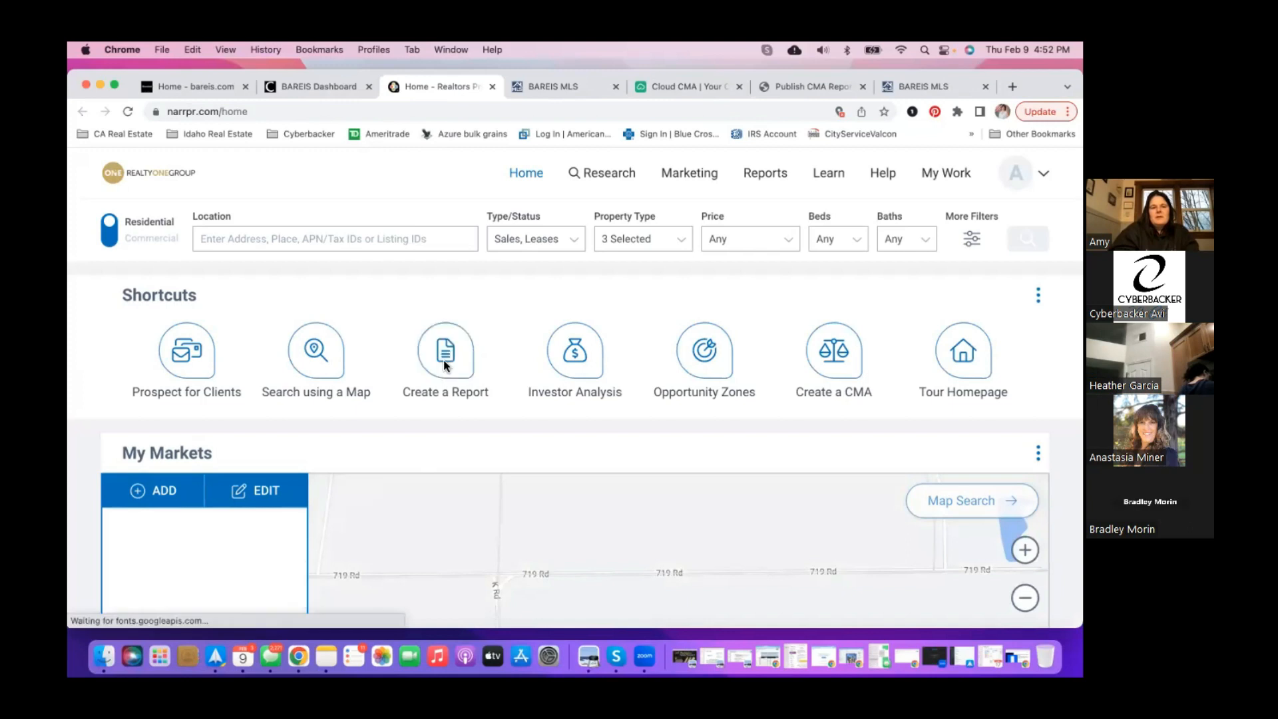
pyautogui.click(367, 245)
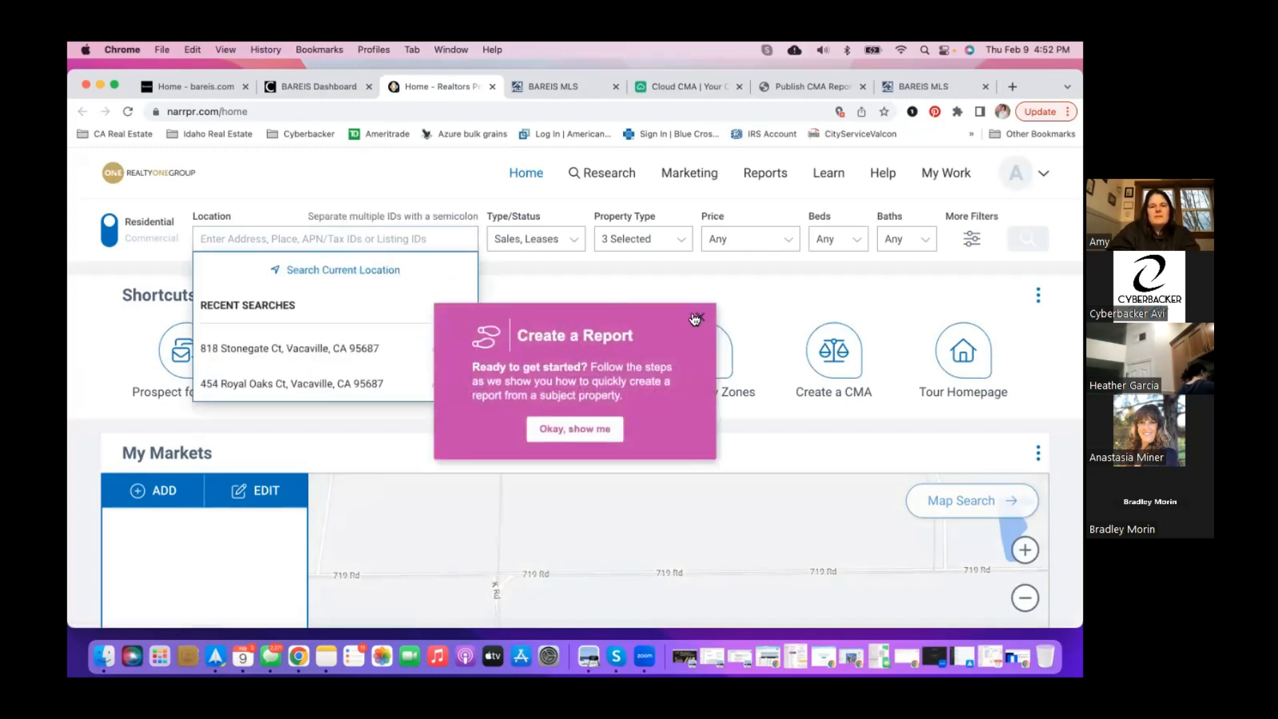
pyautogui.click(701, 318)
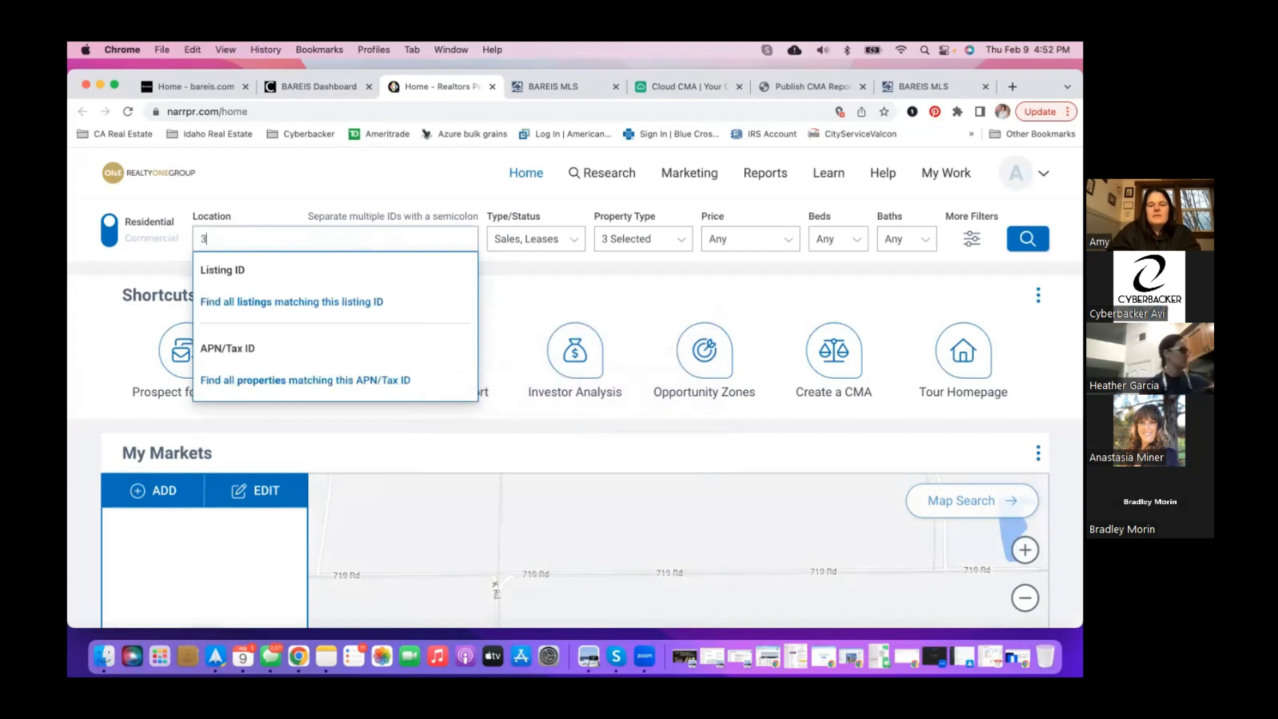
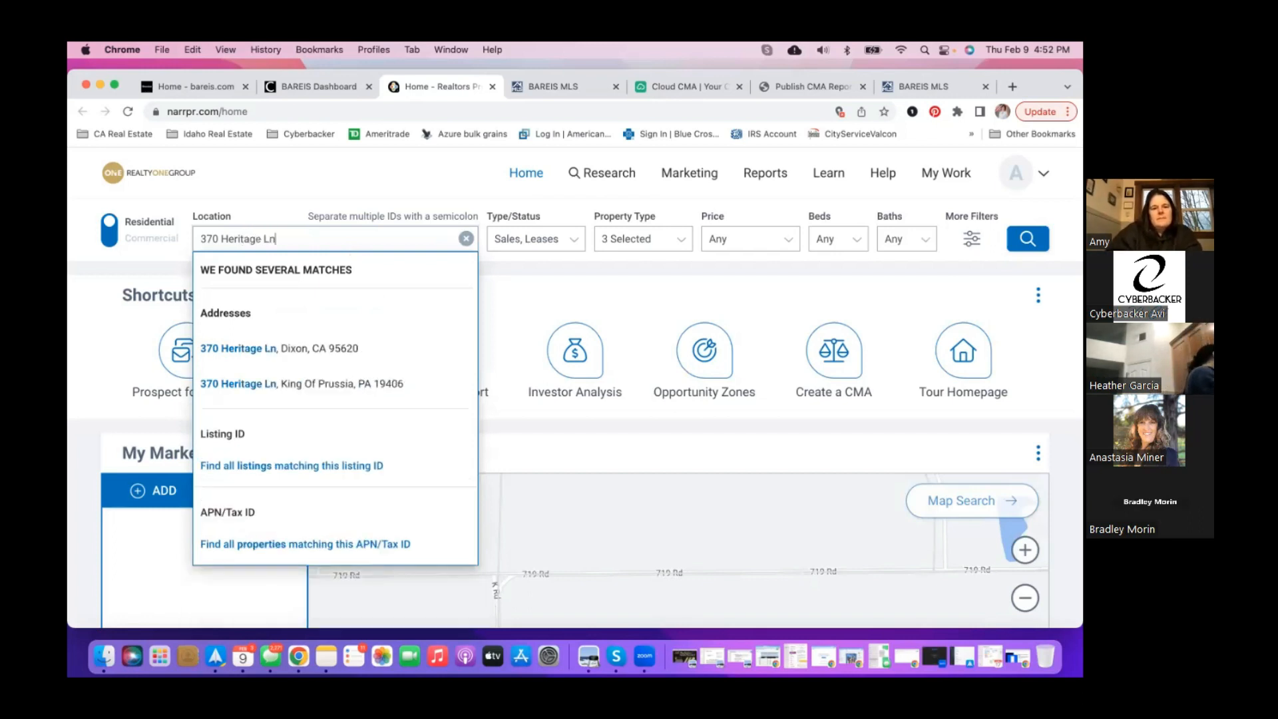
pyautogui.click(337, 348)
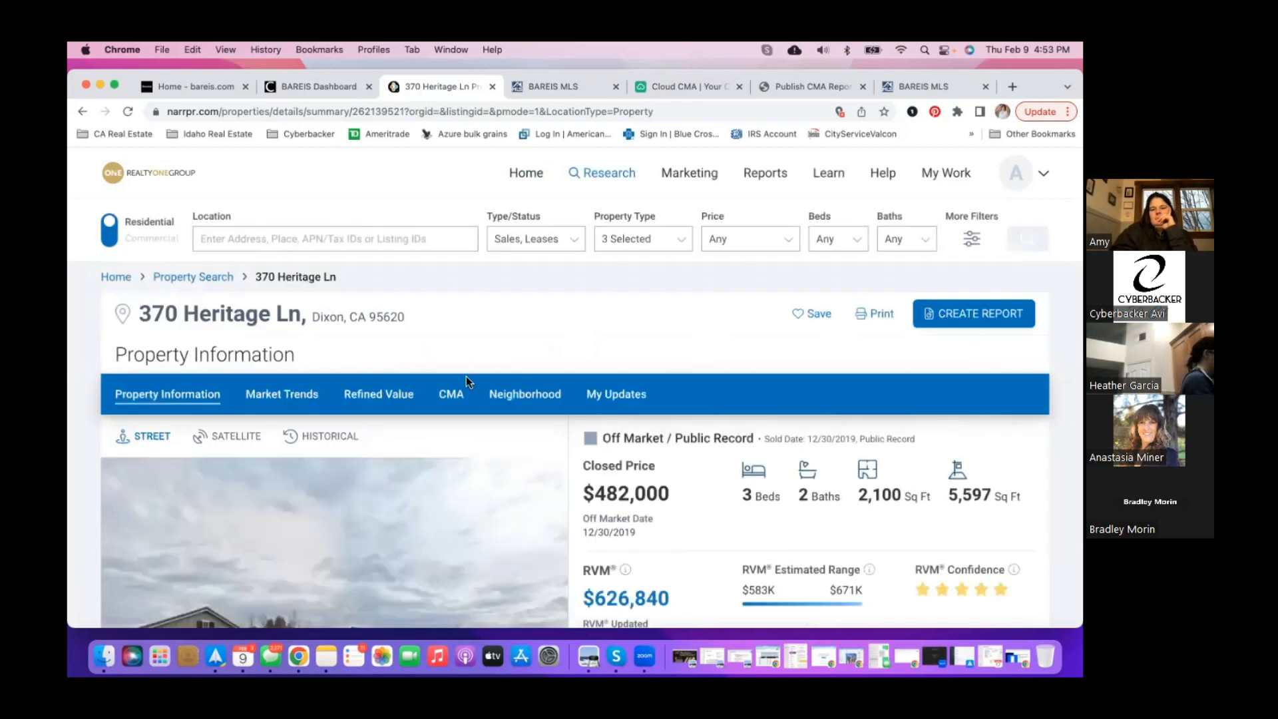
pyautogui.scroll(-5, 634, 533)
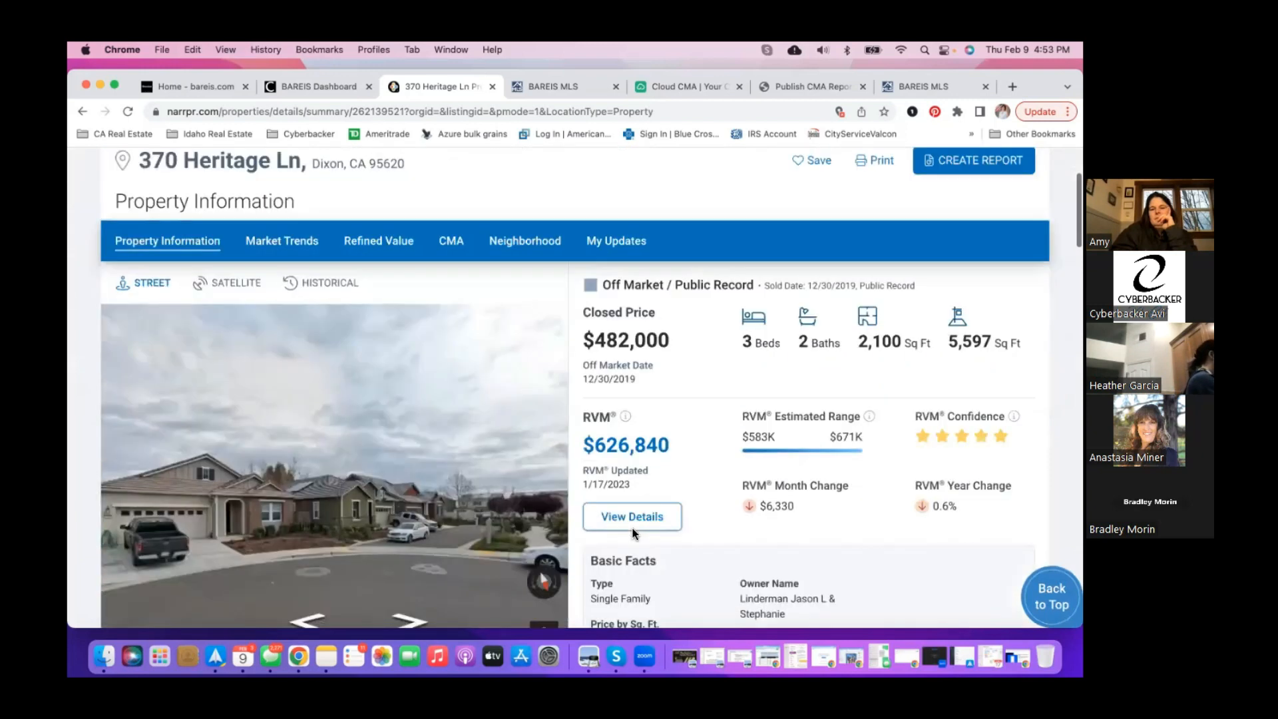
pyautogui.scroll(-1, 633, 528)
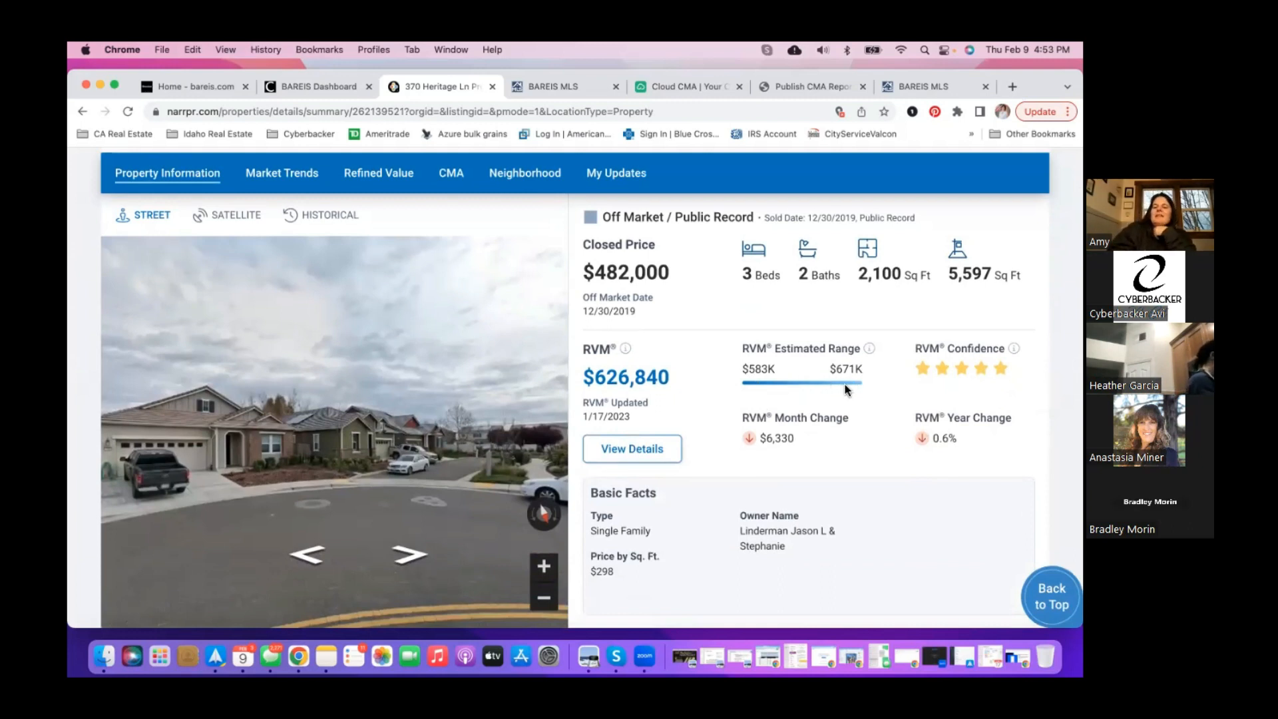
pyautogui.scroll(-1, 781, 472)
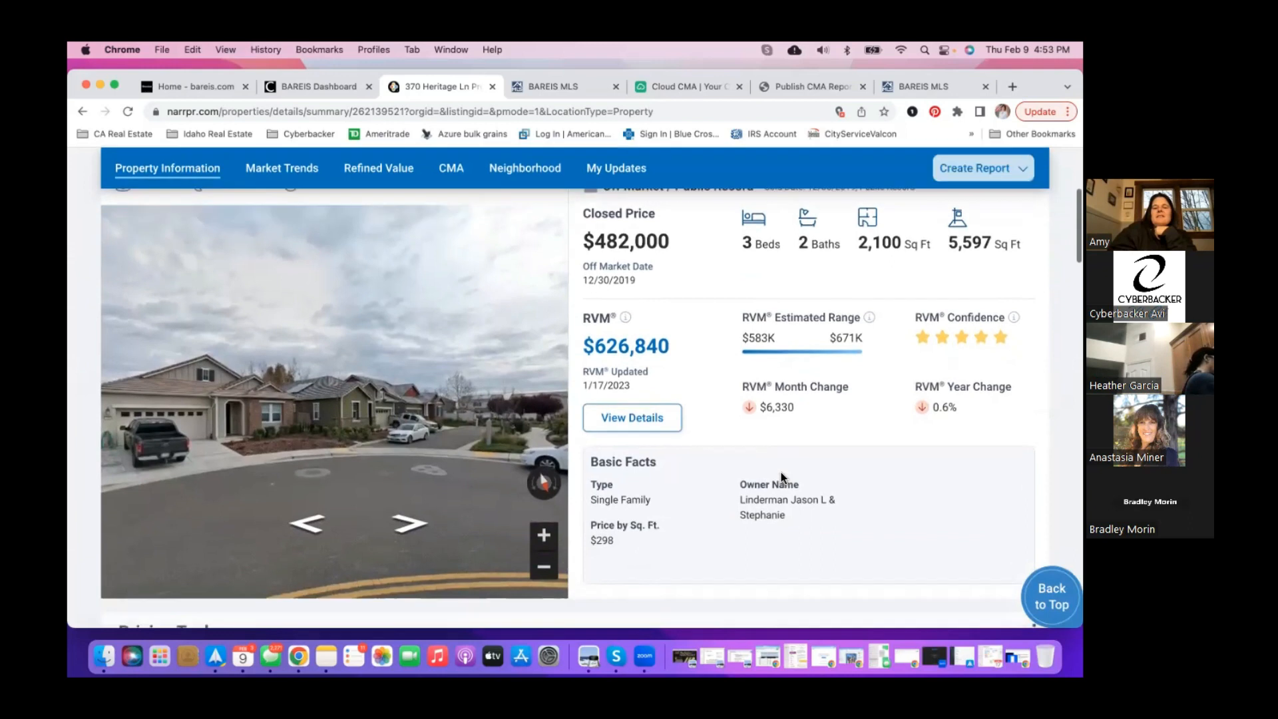
pyautogui.scroll(1, 781, 473)
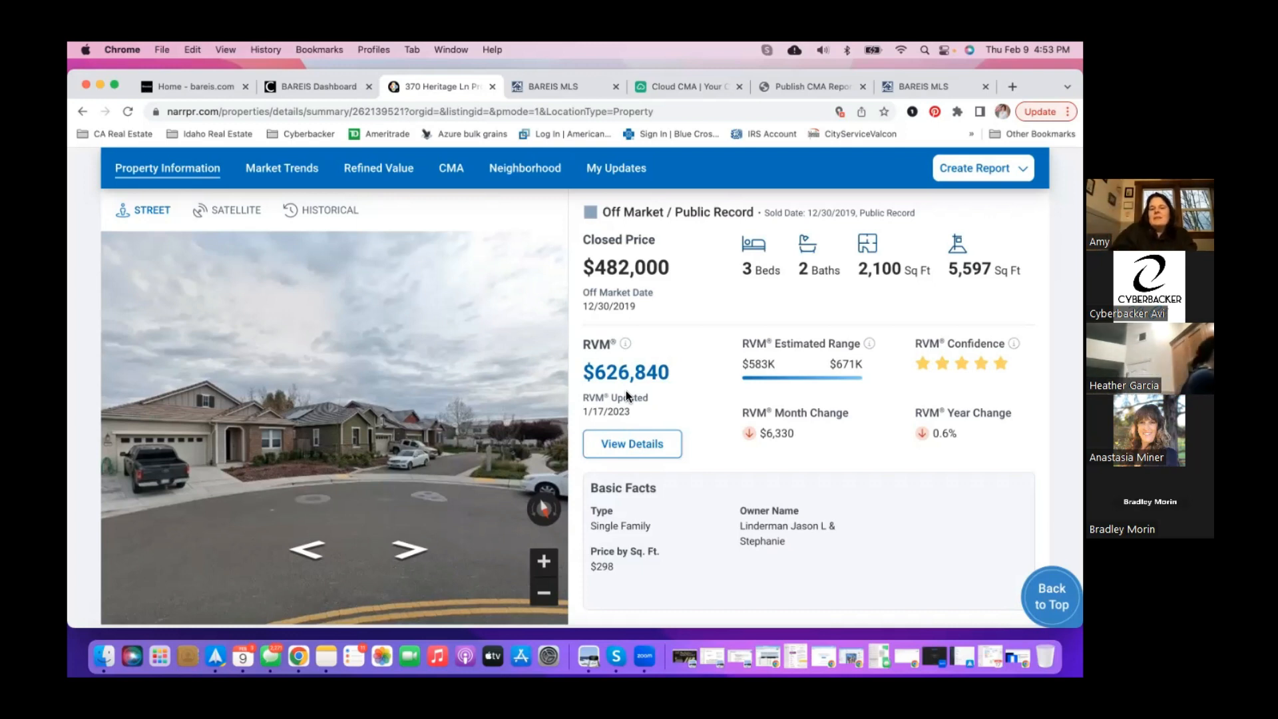
pyautogui.scroll(-8, 733, 405)
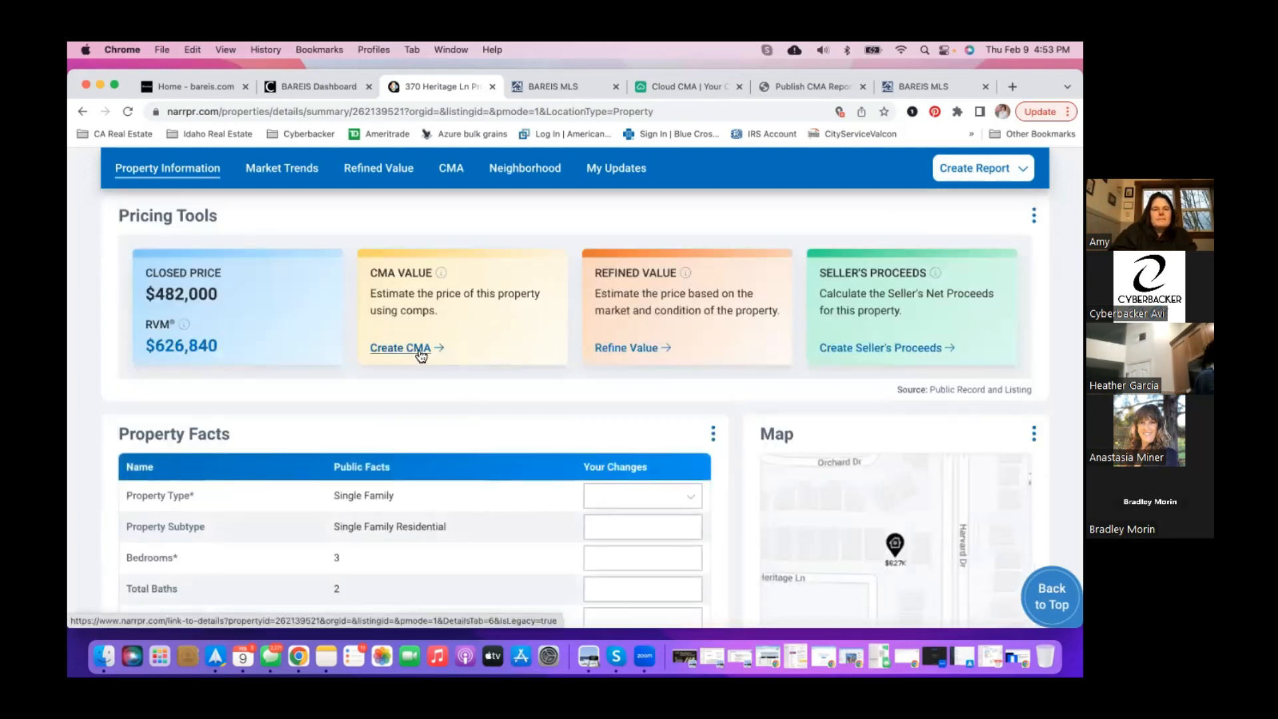
pyautogui.click(419, 350)
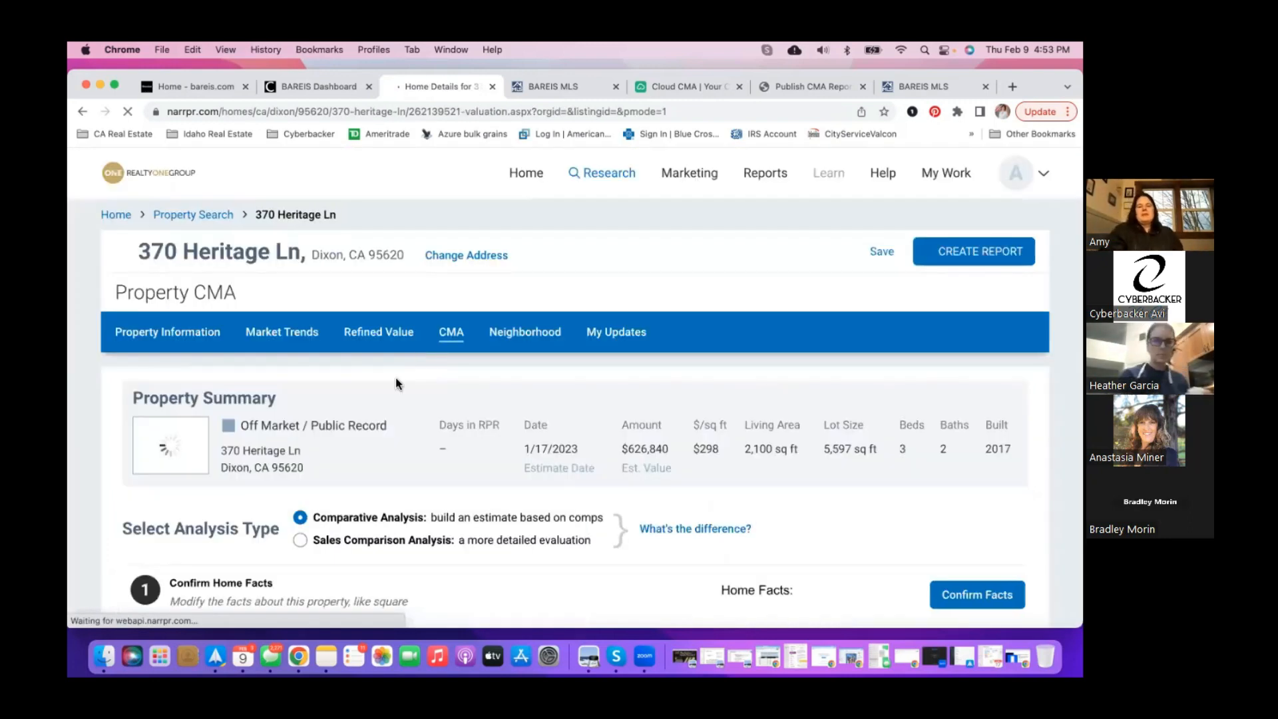
pyautogui.scroll(-3, 396, 377)
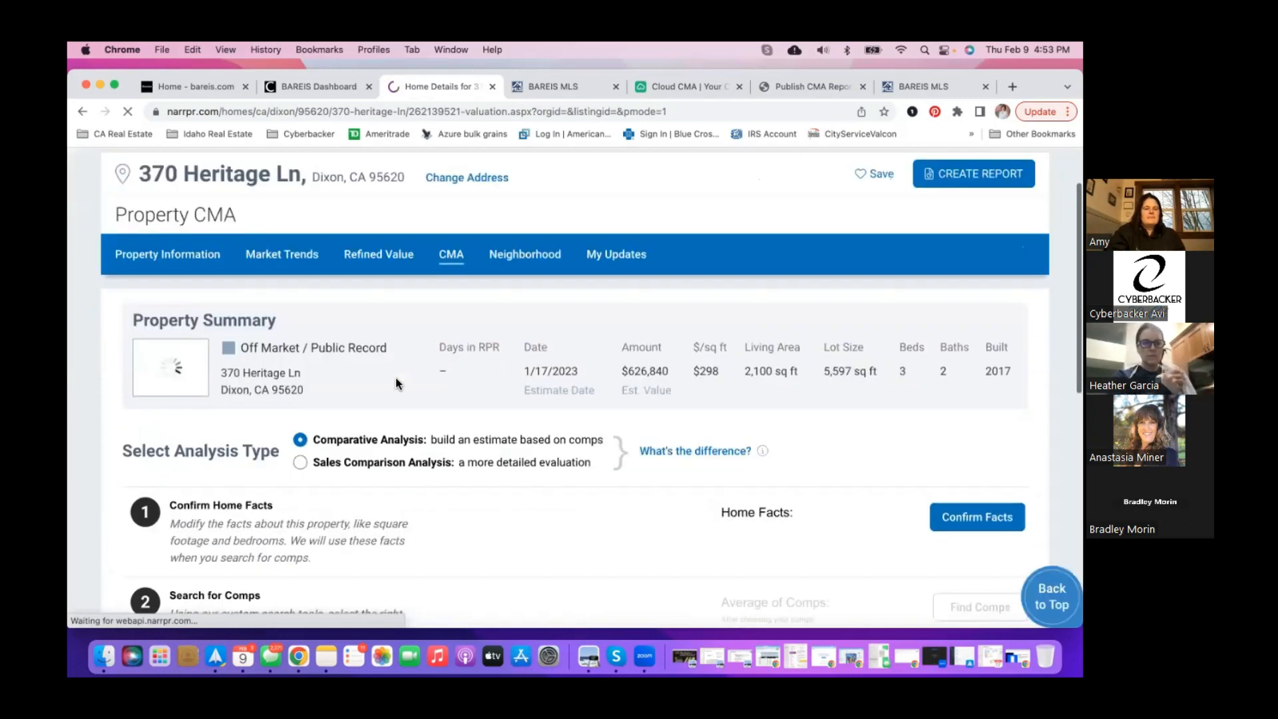
pyautogui.scroll(3, 396, 377)
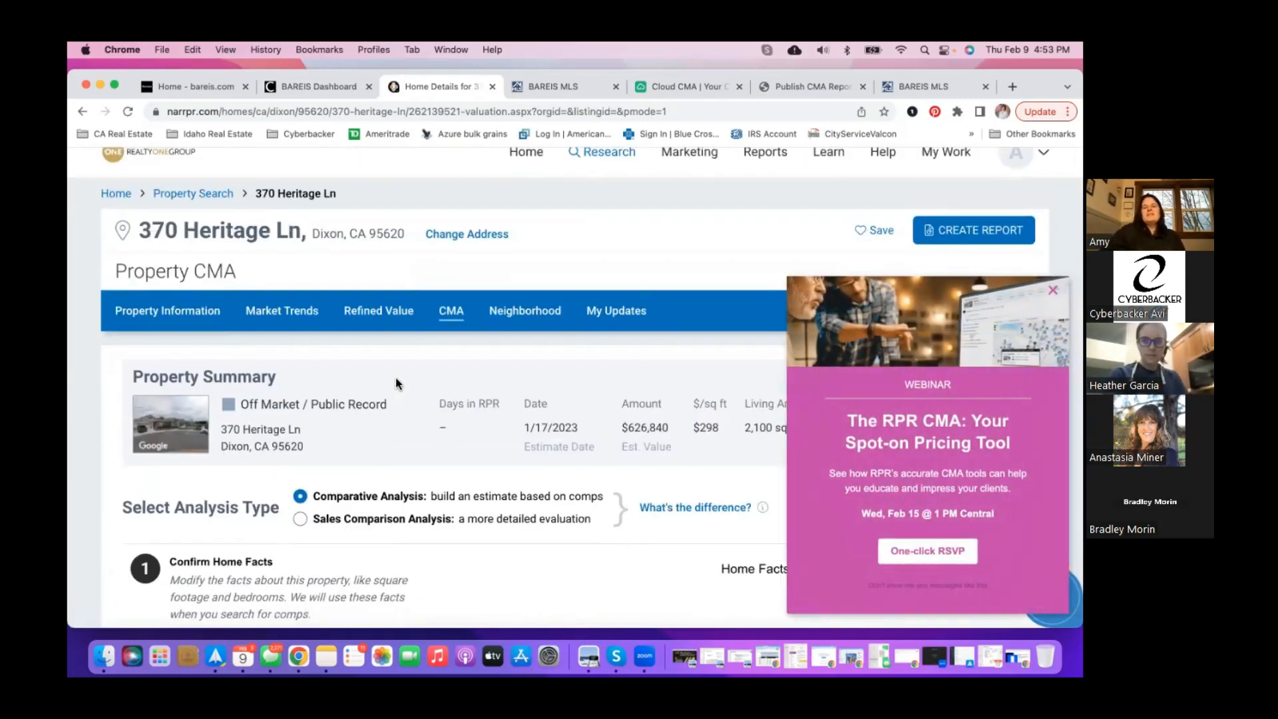
# - Return to the BAREIS MLS tab showing the 13 Dixon search results
pyautogui.click(549, 87)
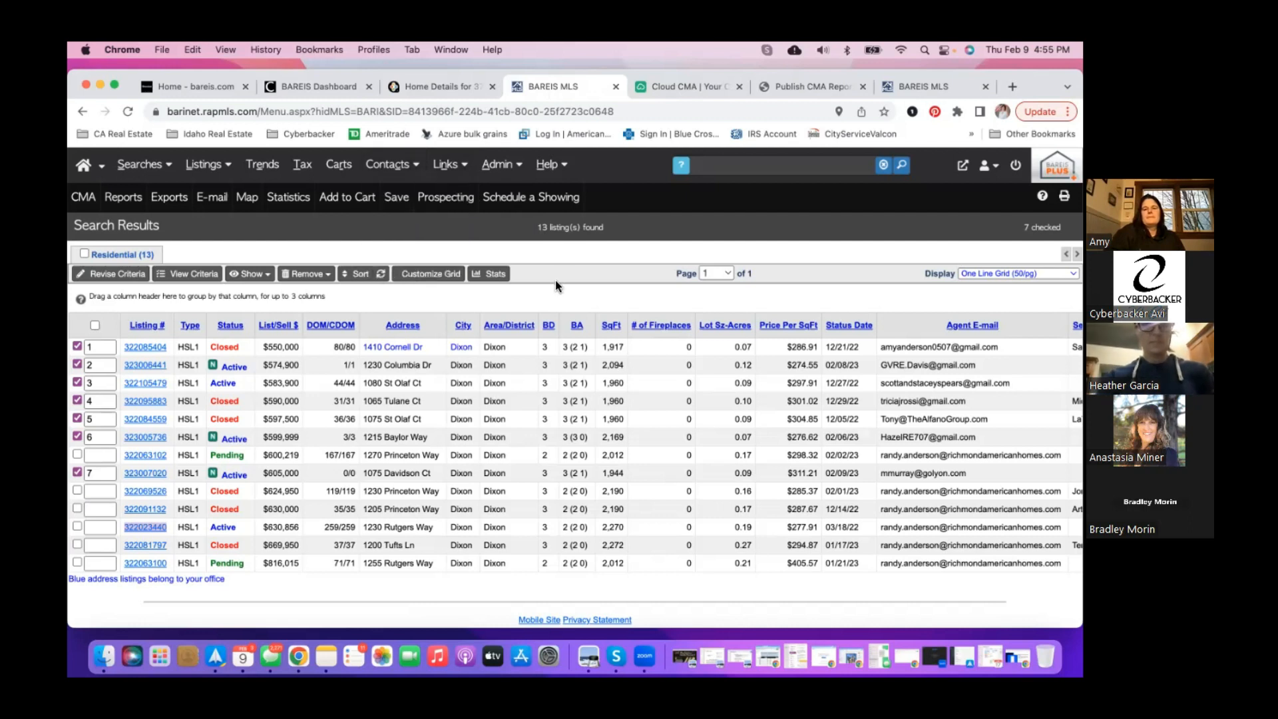
pyautogui.scroll(-3, 556, 283)
pyautogui.scroll(3, 557, 284)
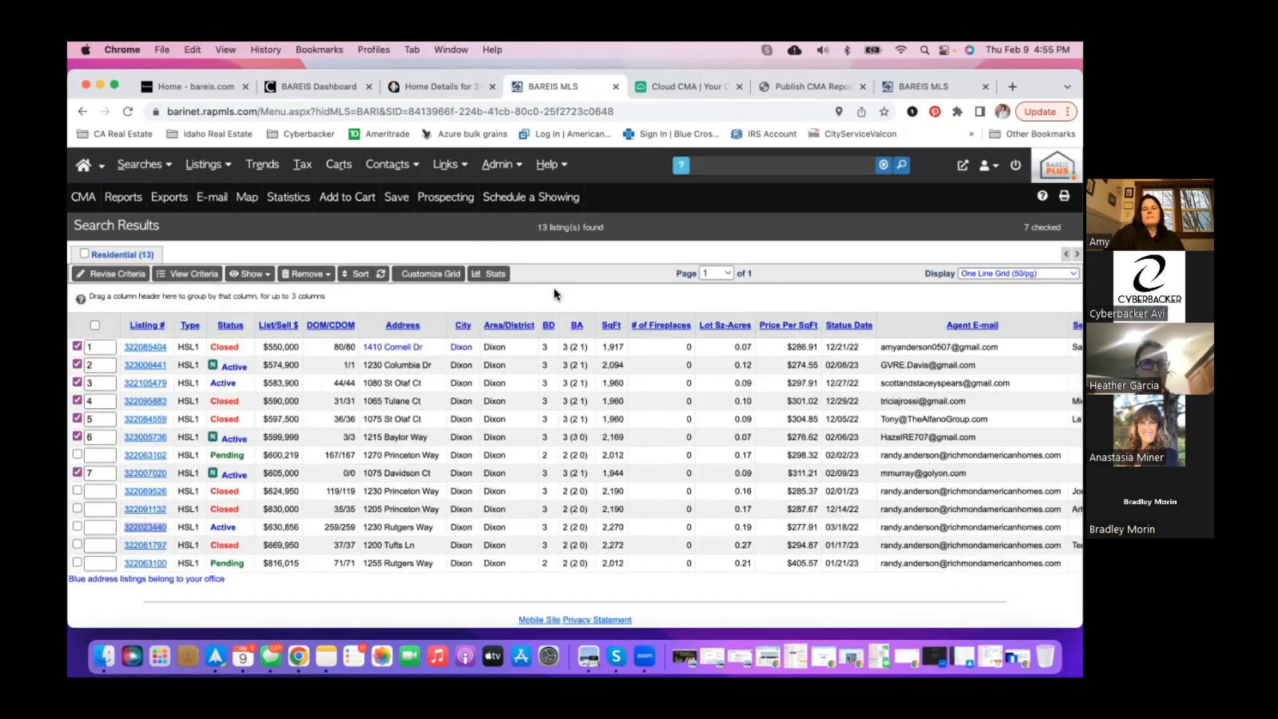